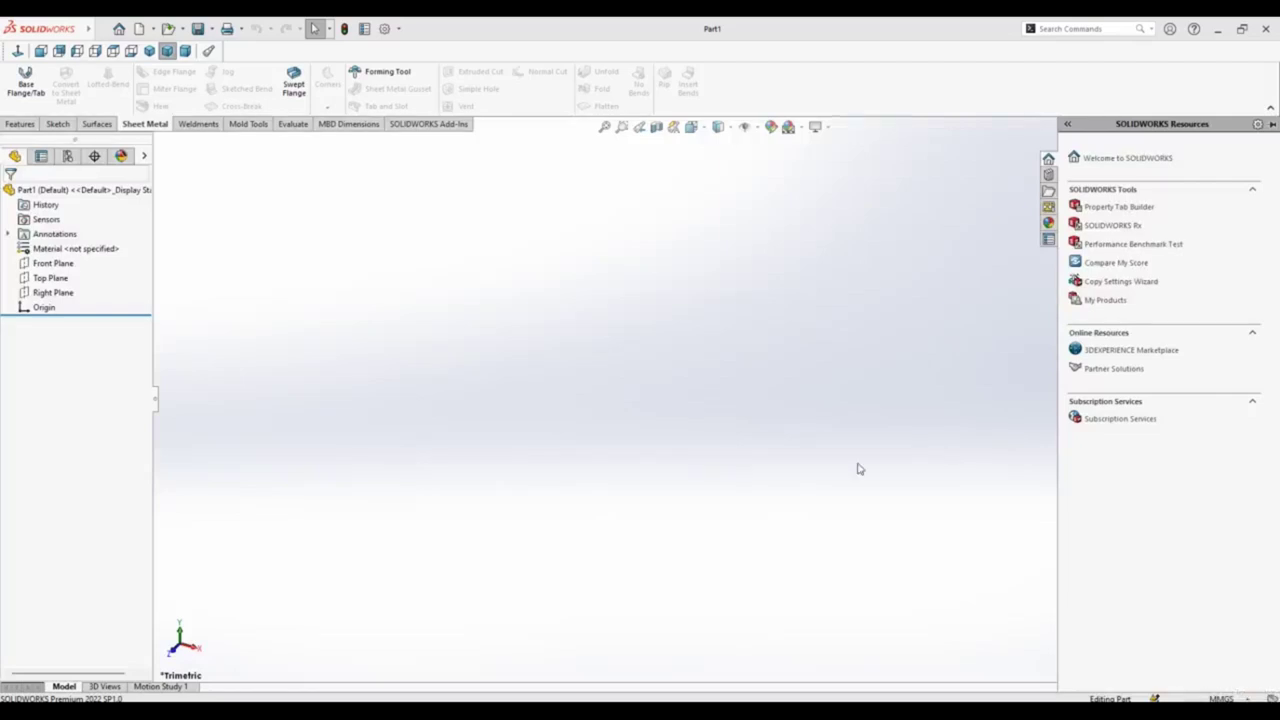
Step: Start a sketch on the Top Plane and draw a centre rectangle from the origin
left_click(59, 123)
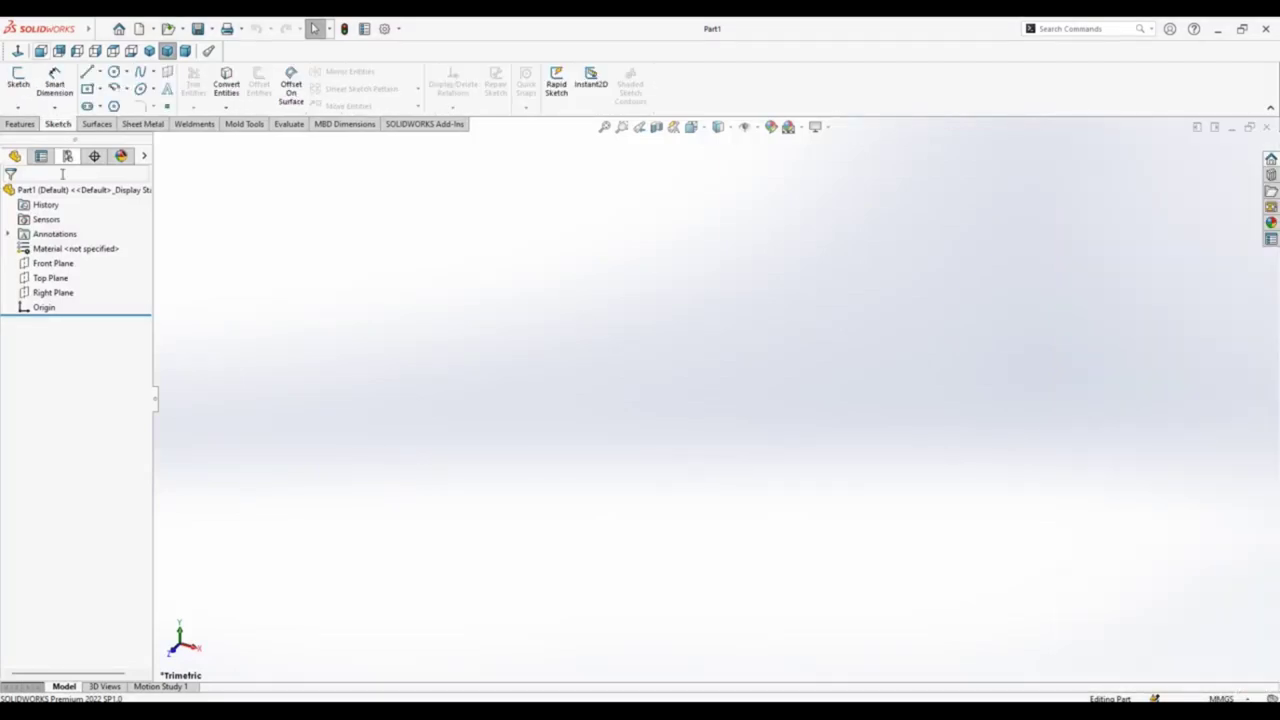
left_click(50, 277)
left_click(60, 261)
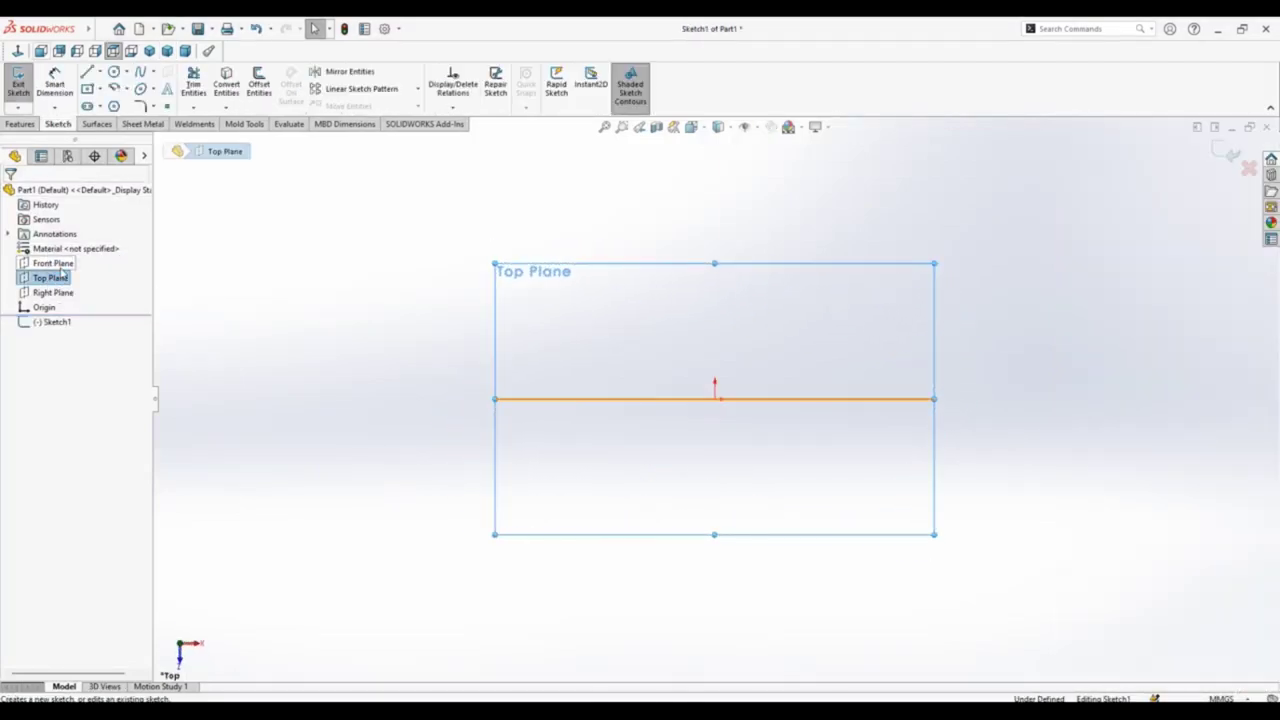
left_click(88, 90)
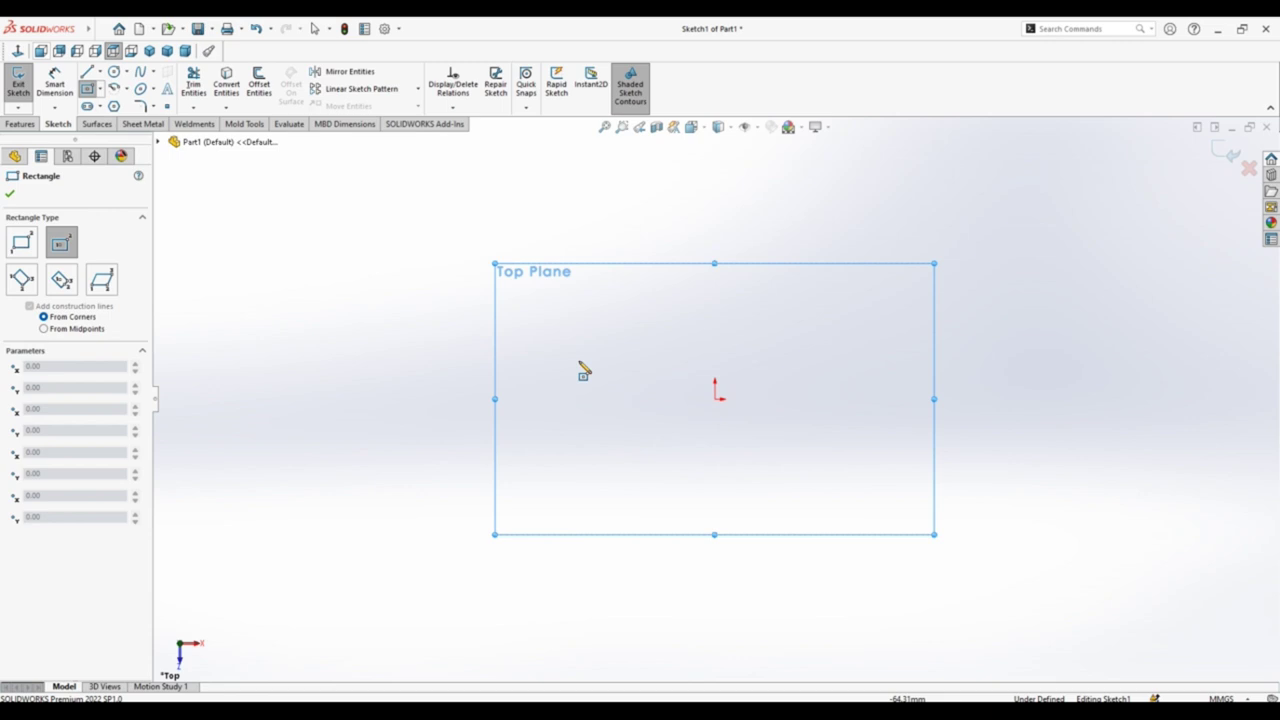
left_click(716, 396)
left_click(824, 341)
key("Escape")
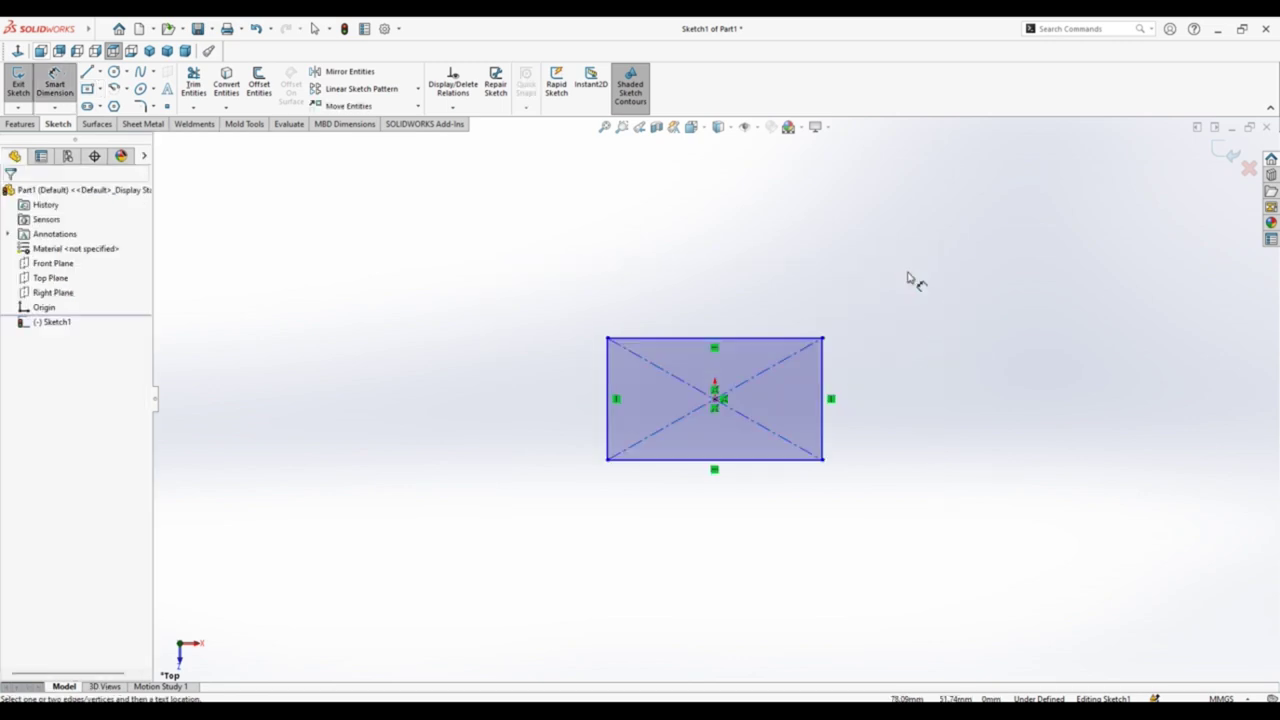
Step: Dimension the rectangle 520 wide and 220 high
left_click(766, 338)
key("d")
left_click(740, 290)
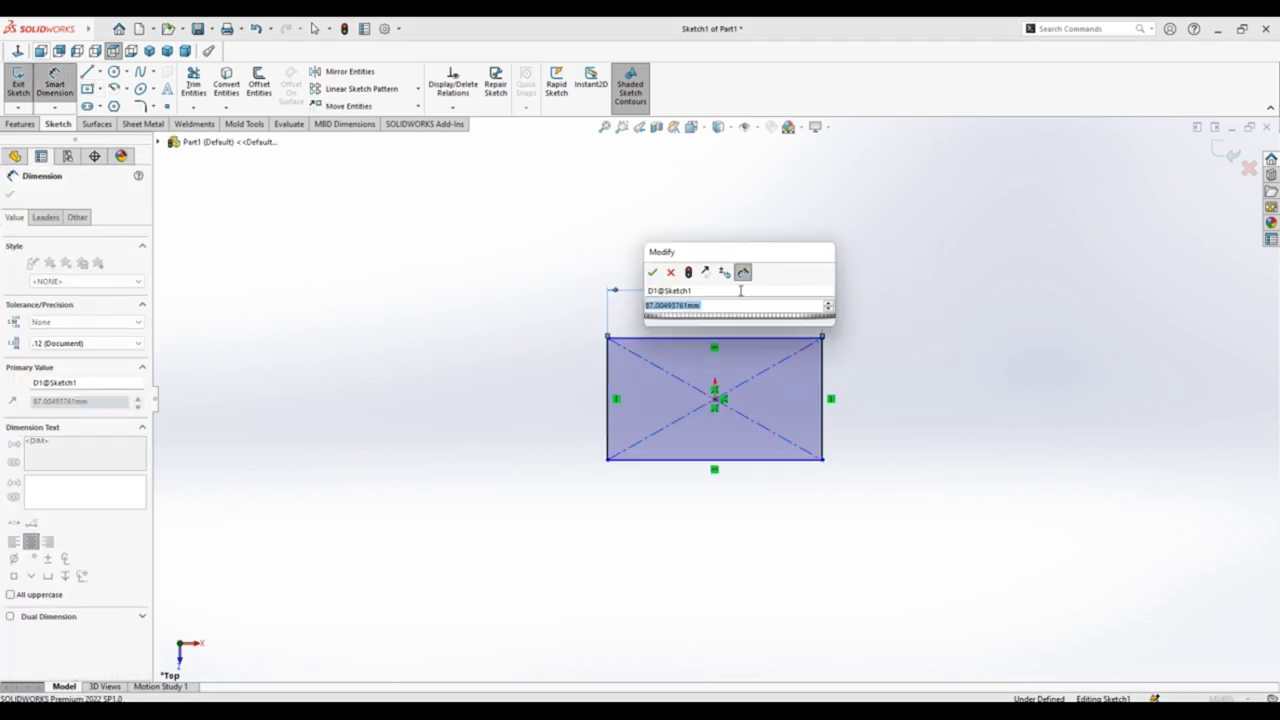
type("520")
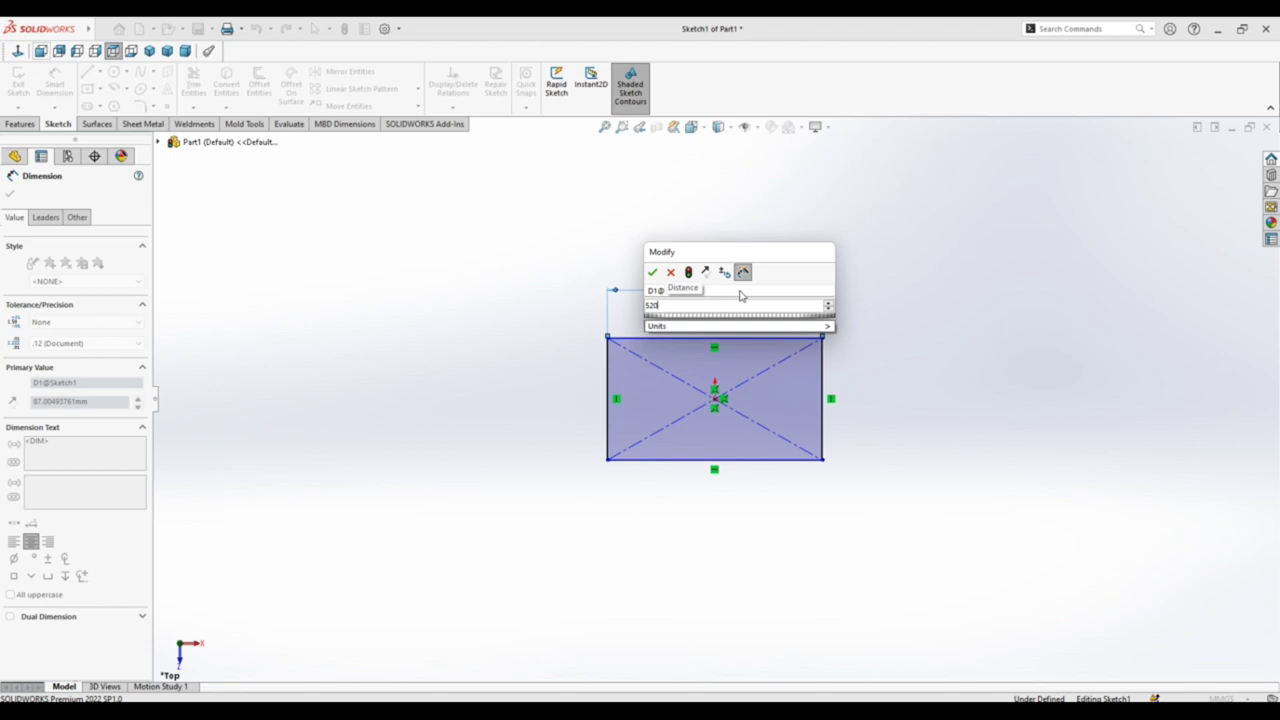
key("Return")
left_click(823, 371)
left_click(856, 377)
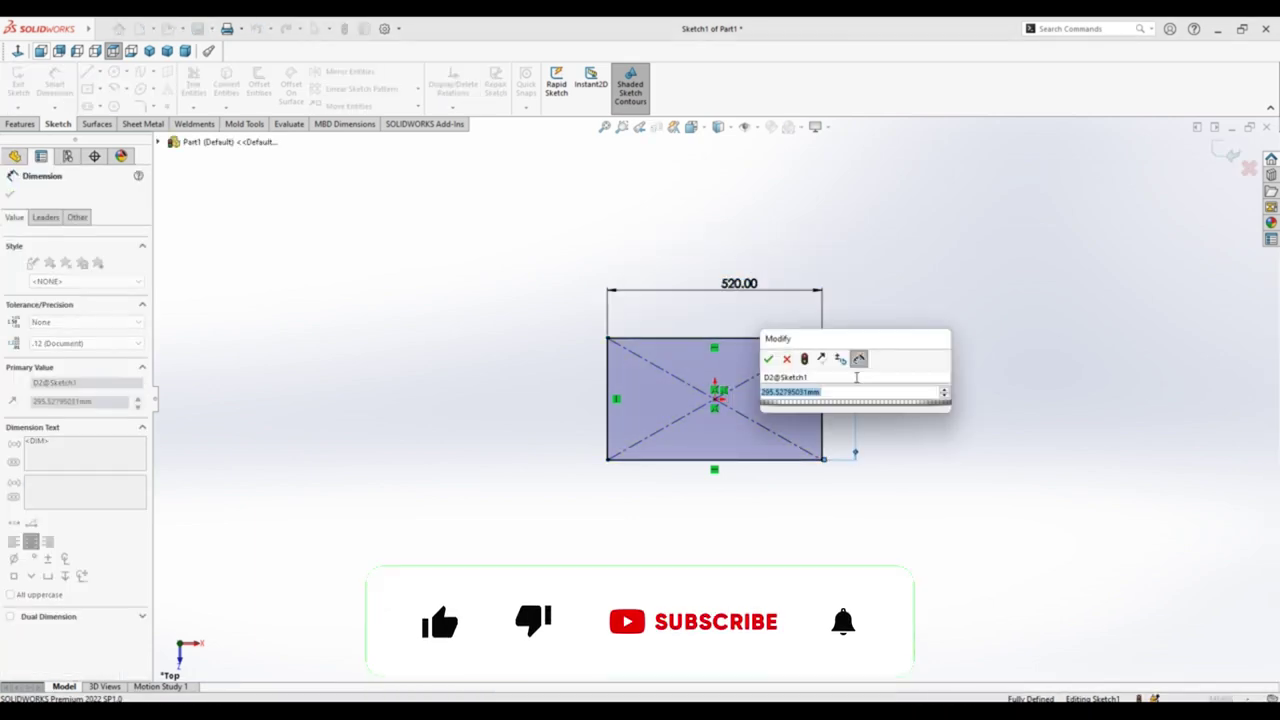
type("220")
key("Return")
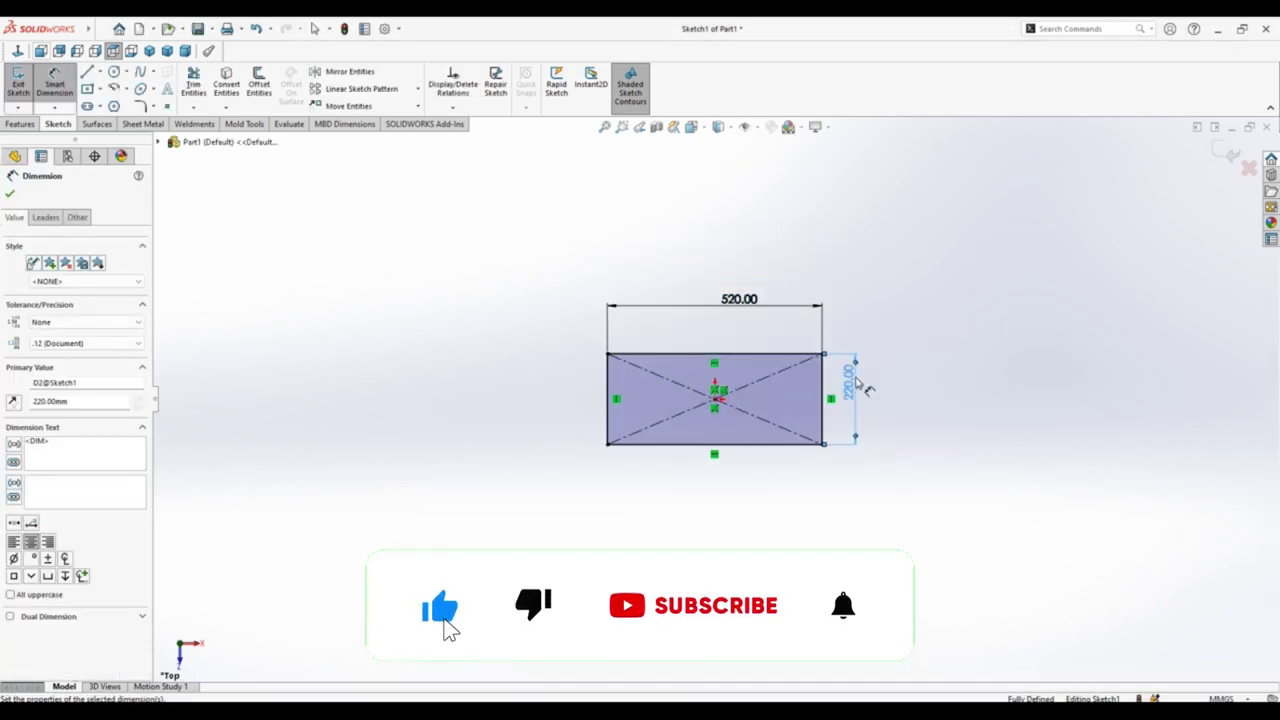
key("Escape")
Step: Draw a circle centred on the rectangle's centre at the origin
right_click_drag(878, 293, 931, 300)
scroll(728, 414, "up", 1)
scroll(716, 410, "down", 2)
scroll(716, 418, "down", 3)
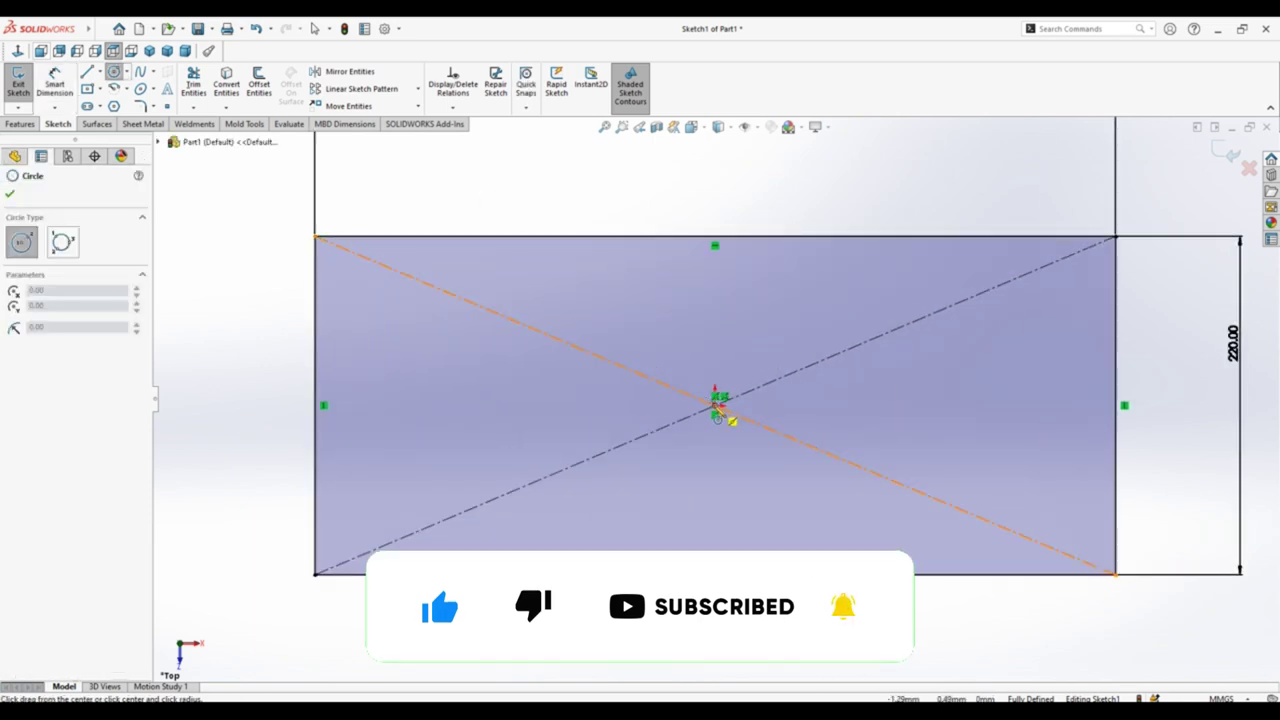
left_click(716, 402)
left_click(750, 378)
scroll(749, 371, "up", 2)
scroll(768, 287, "up", 1)
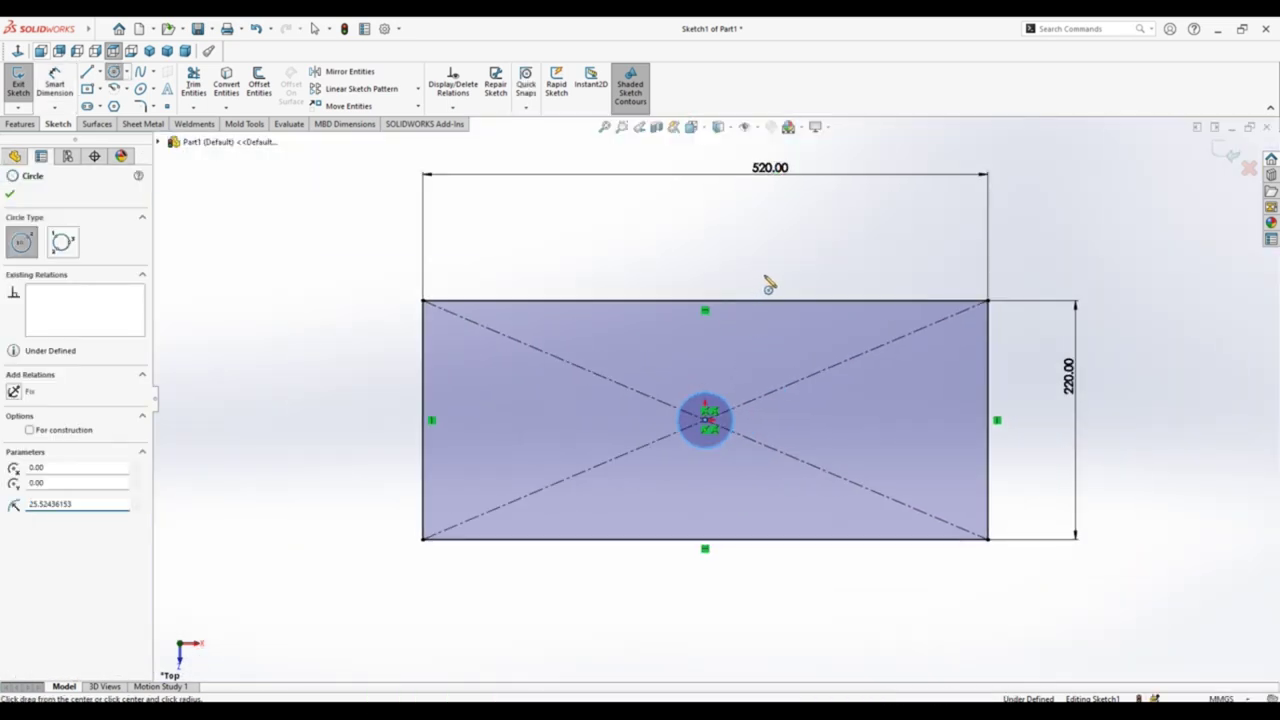
Step: Dimension the circle to a Ø75 diameter
right_click_drag(768, 287, 770, 235)
left_click(724, 401)
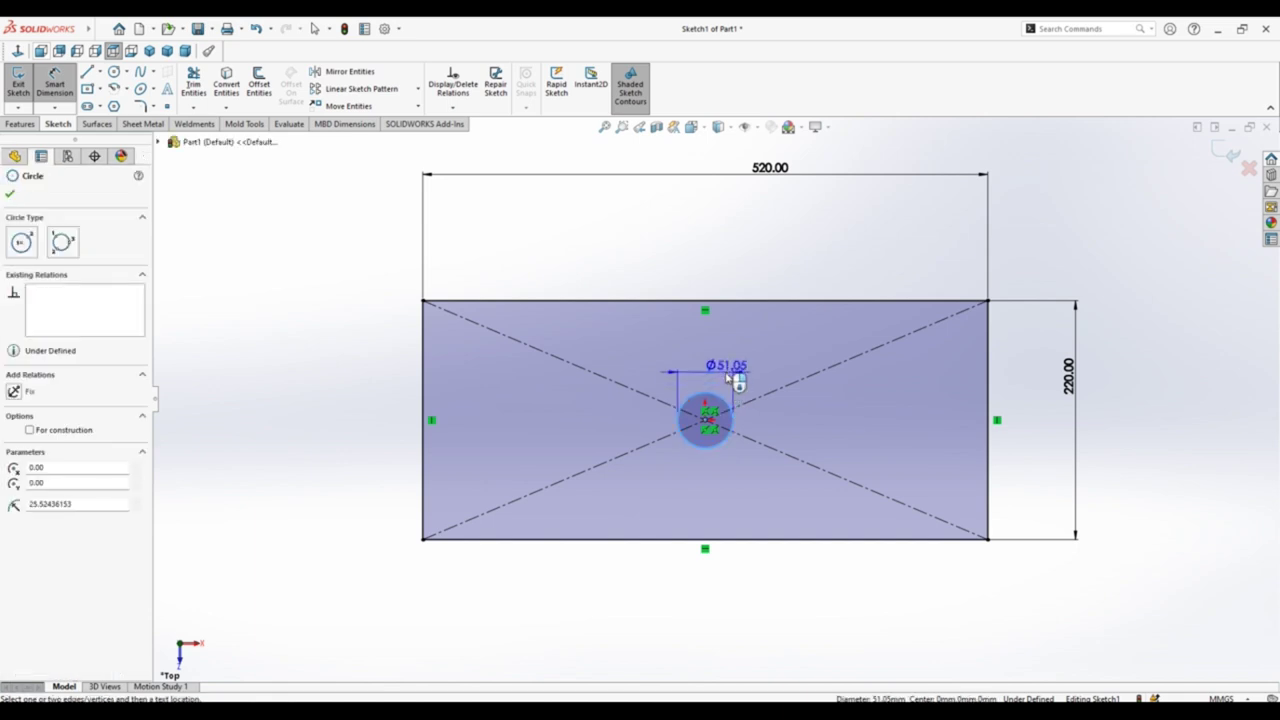
left_click(731, 377)
type("75")
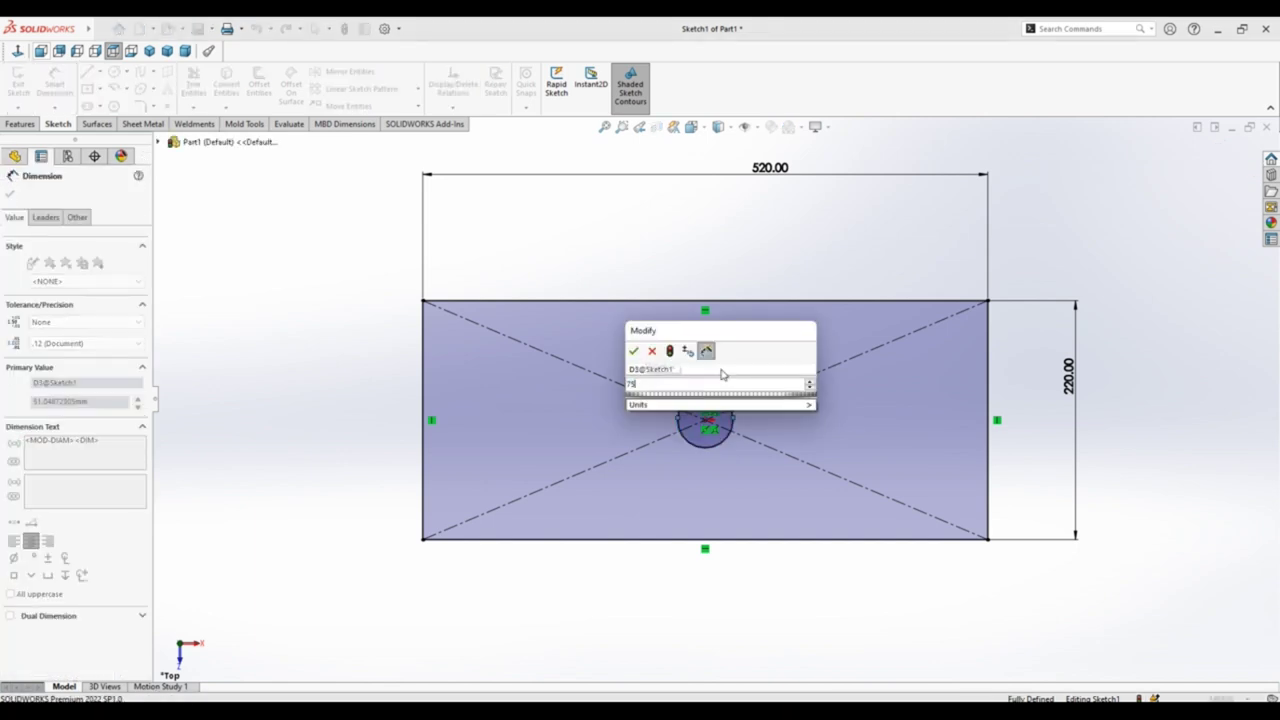
key("Return")
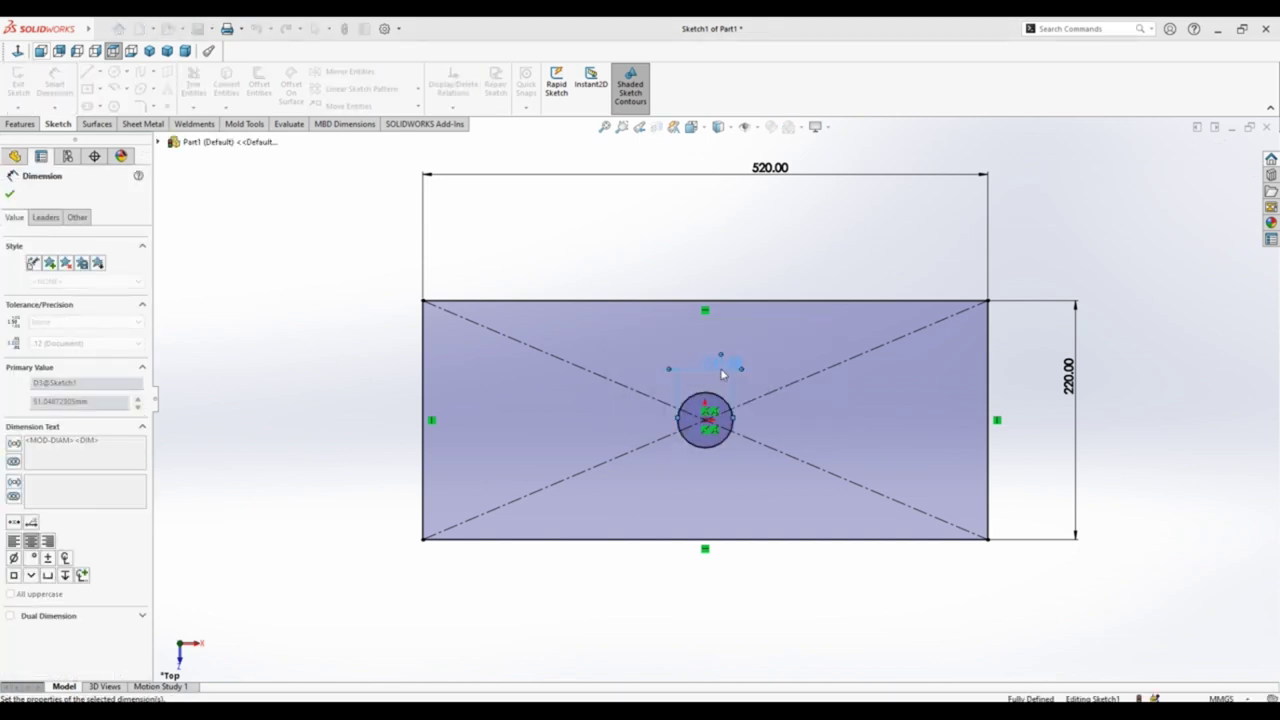
left_click(704, 270)
scroll(705, 277, "down", 2)
scroll(704, 276, "up", 3)
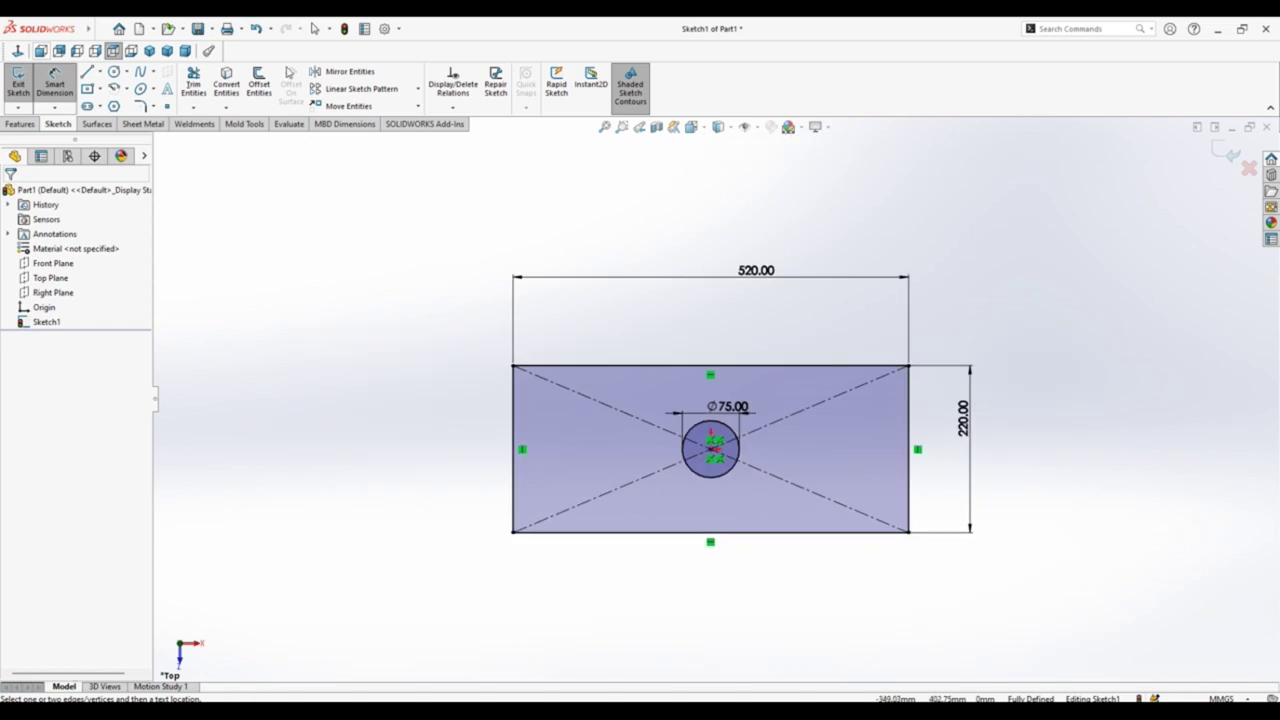
left_click(143, 124)
Step: Create a 1.00mm Base Flange from the sketch, cancelling an accidental second base flange
left_click(18, 82)
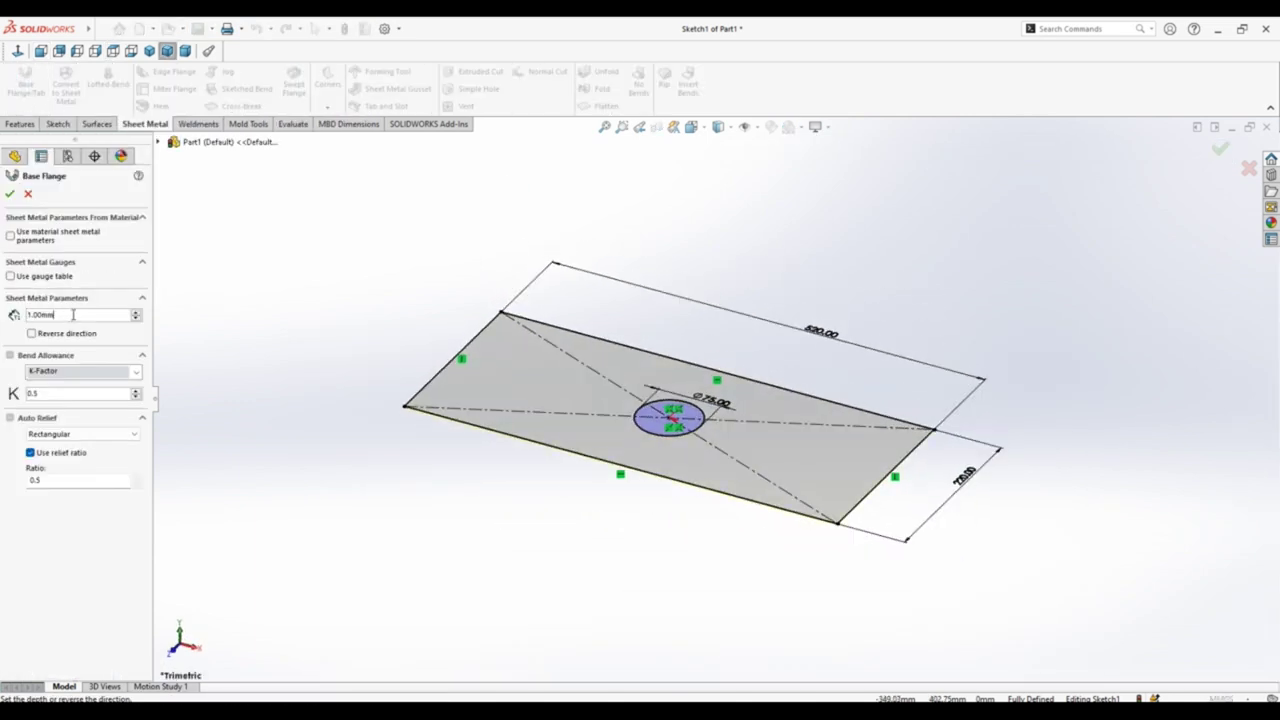
left_click(9, 195)
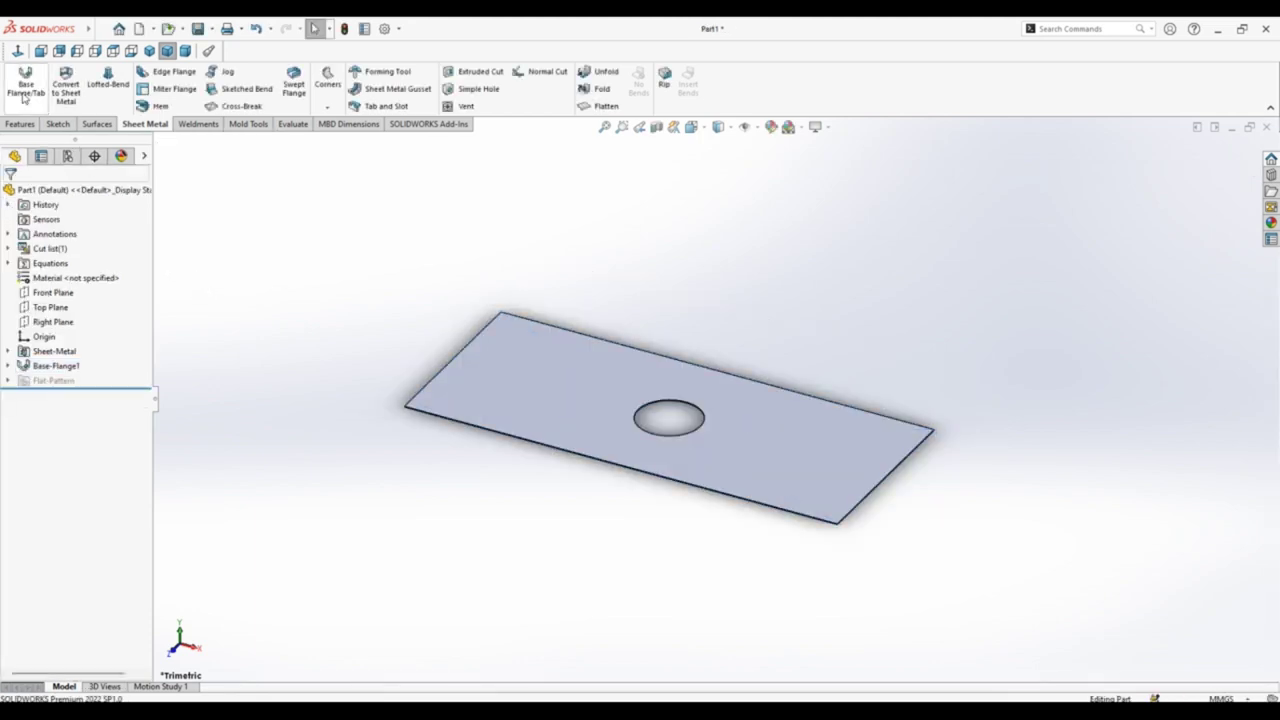
left_click(24, 94)
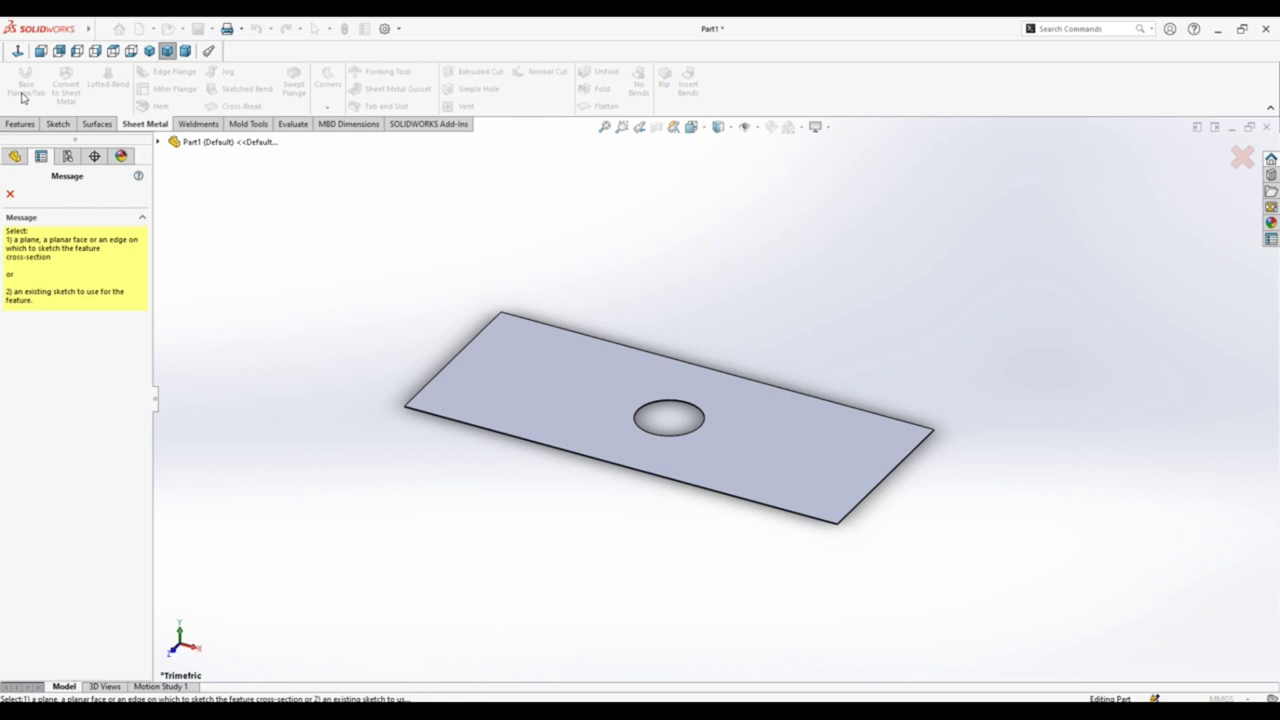
left_click(10, 194)
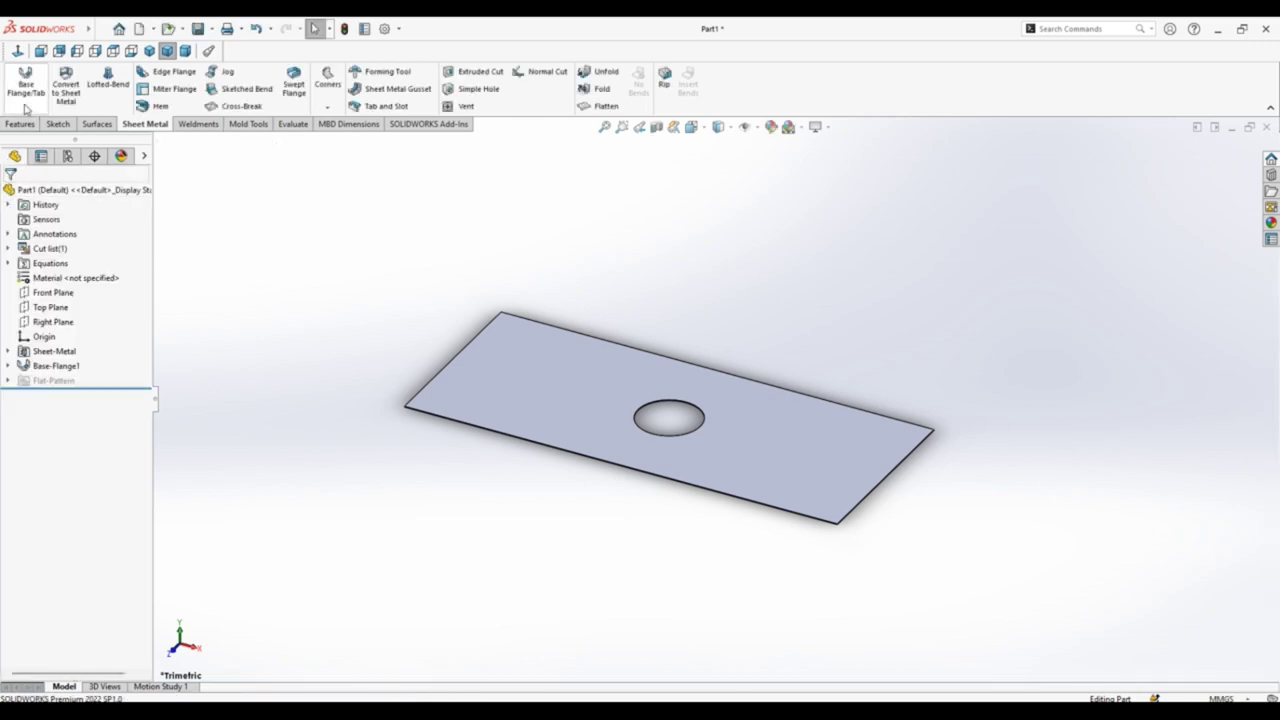
Step: Add 40 mm edge flanges along the left, back, right and front plate edges
left_click(168, 72)
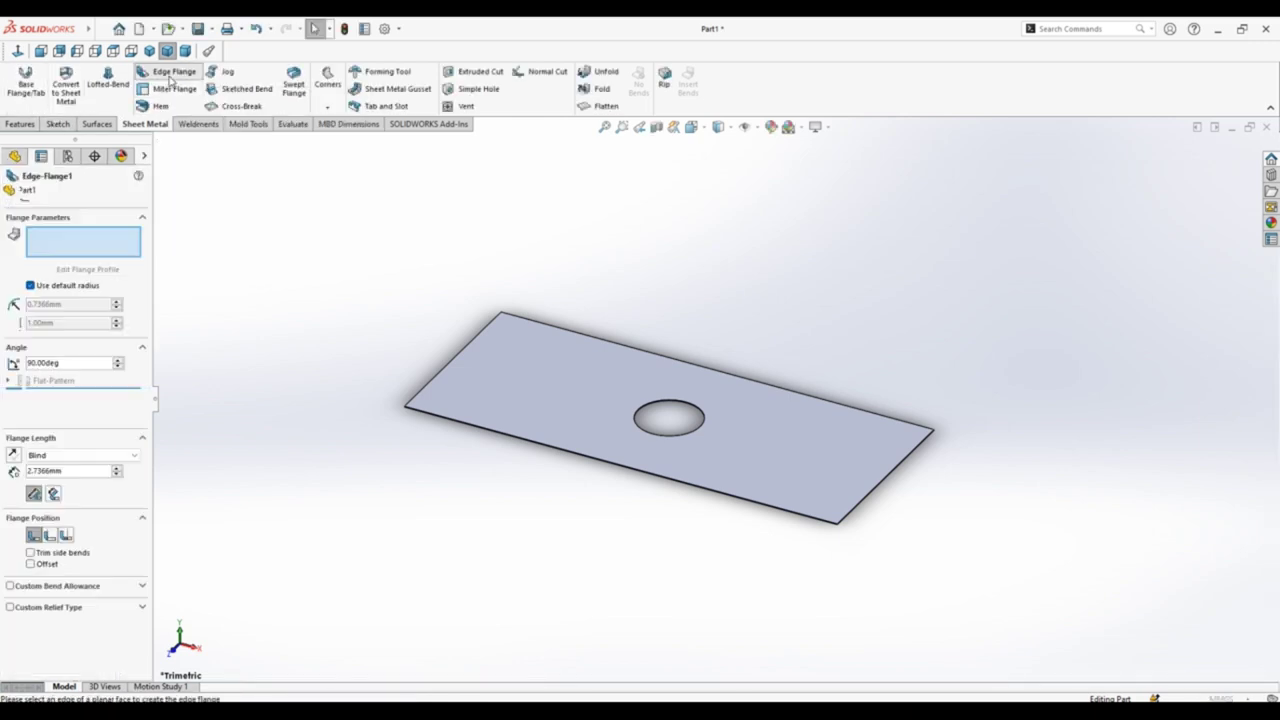
left_click(450, 358)
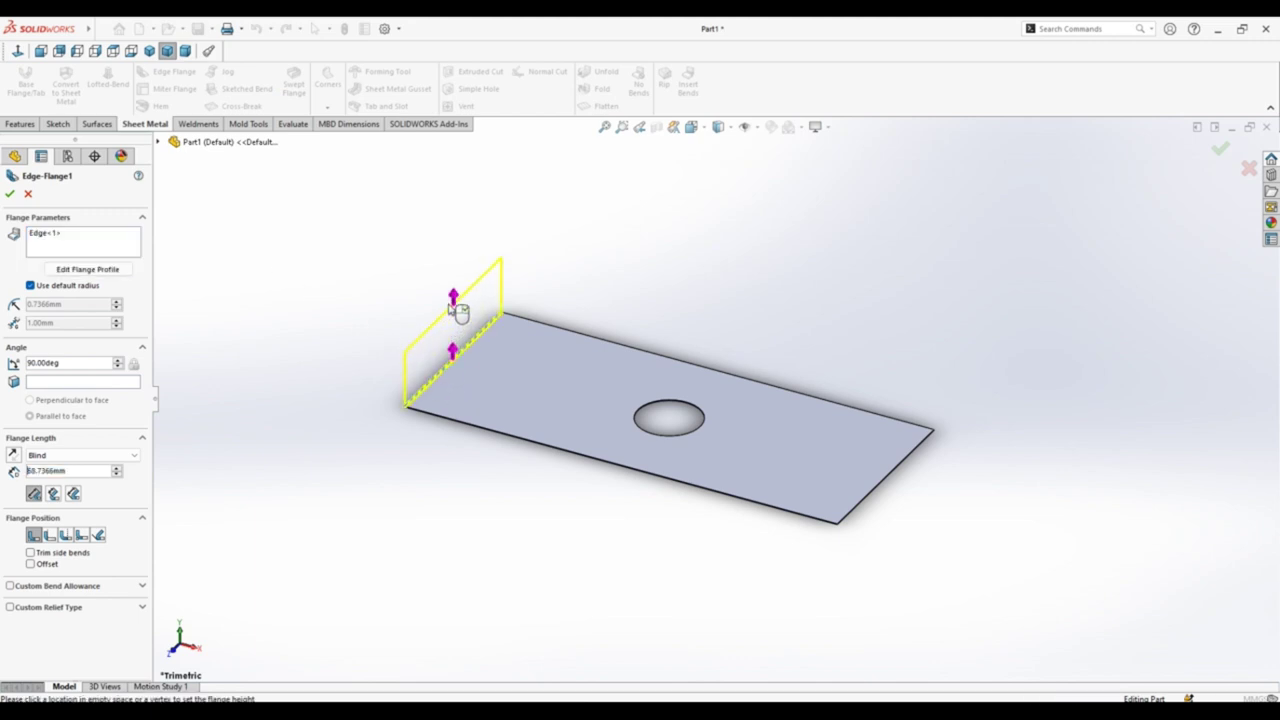
left_click(543, 332)
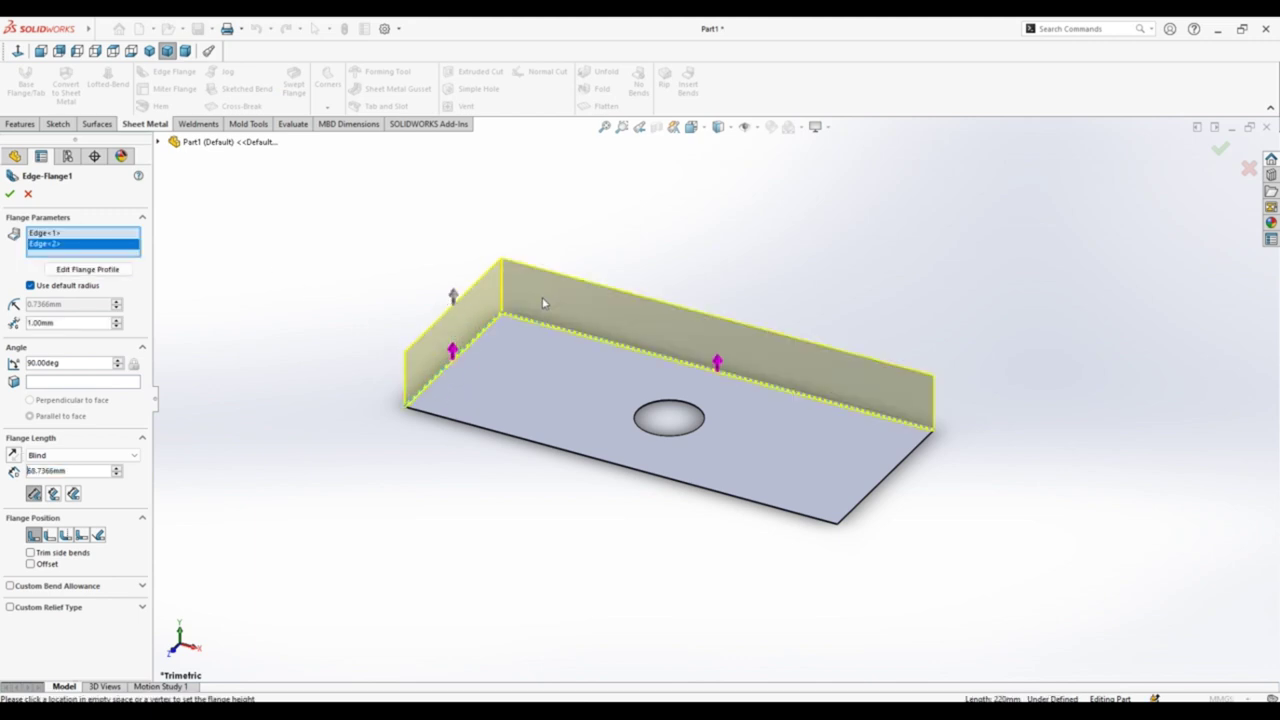
left_click(882, 496)
left_click(687, 489)
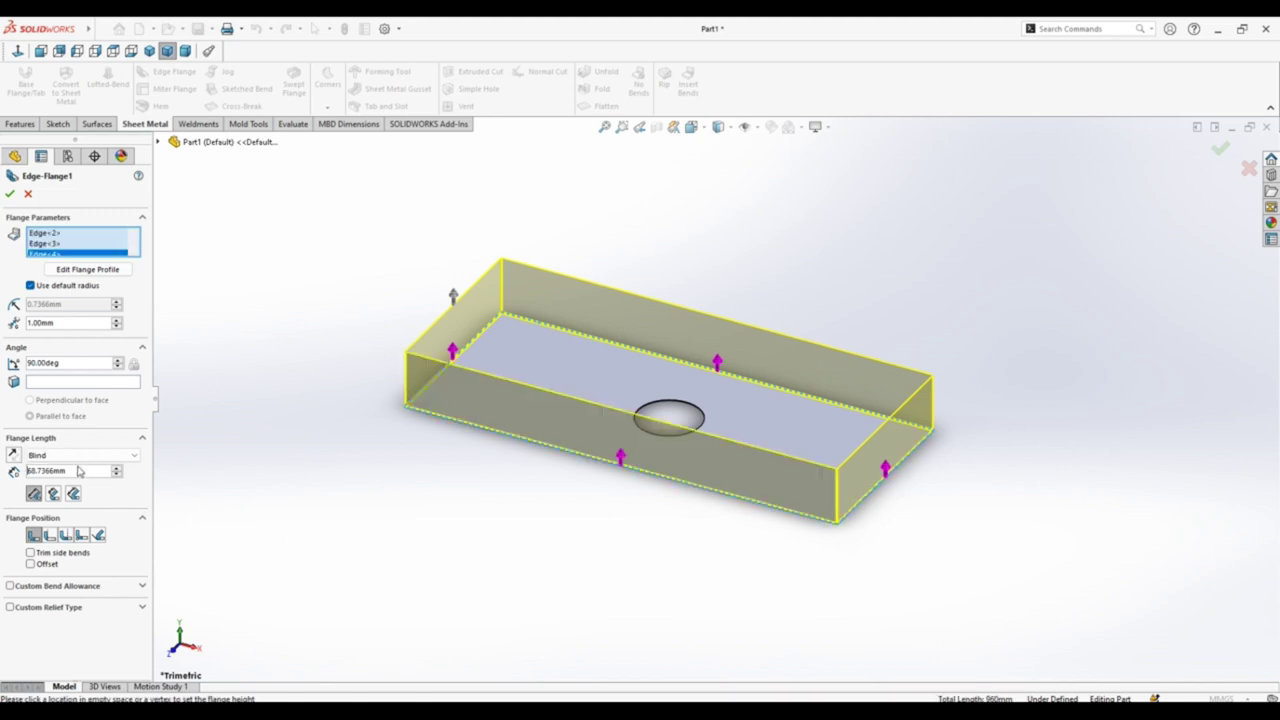
left_click_drag(79, 471, 20, 473)
type("40")
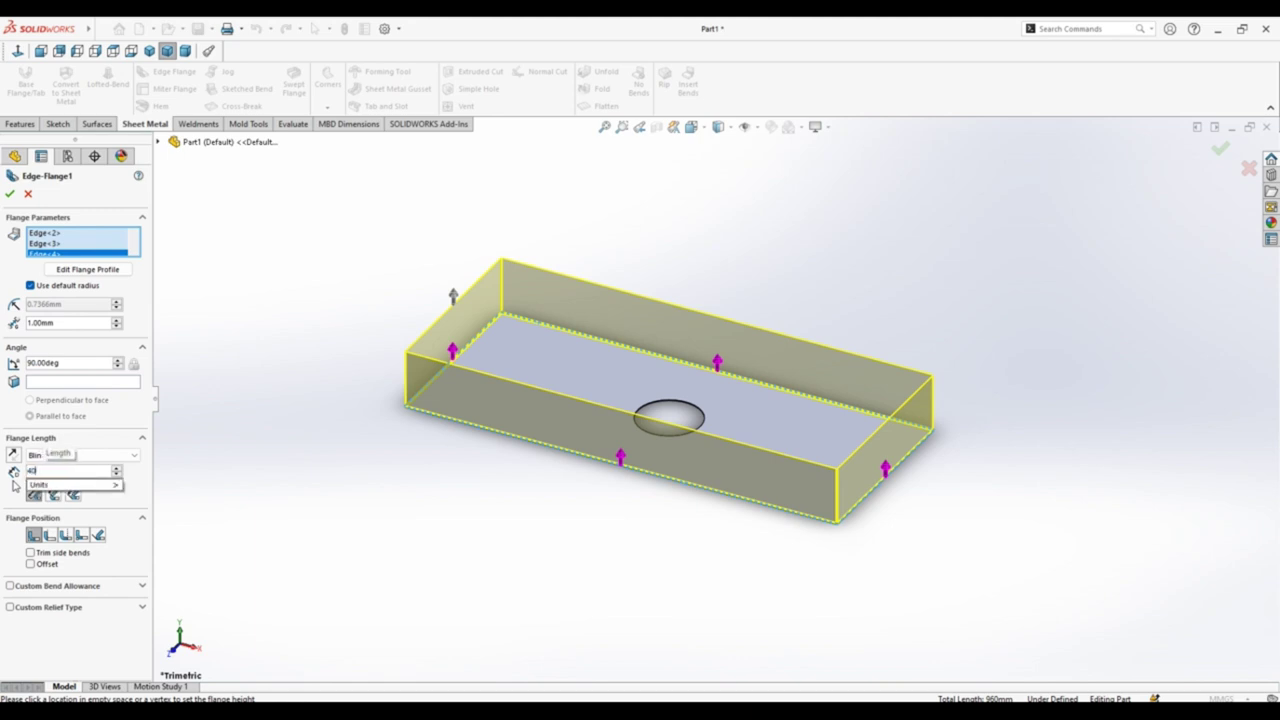
key("Return")
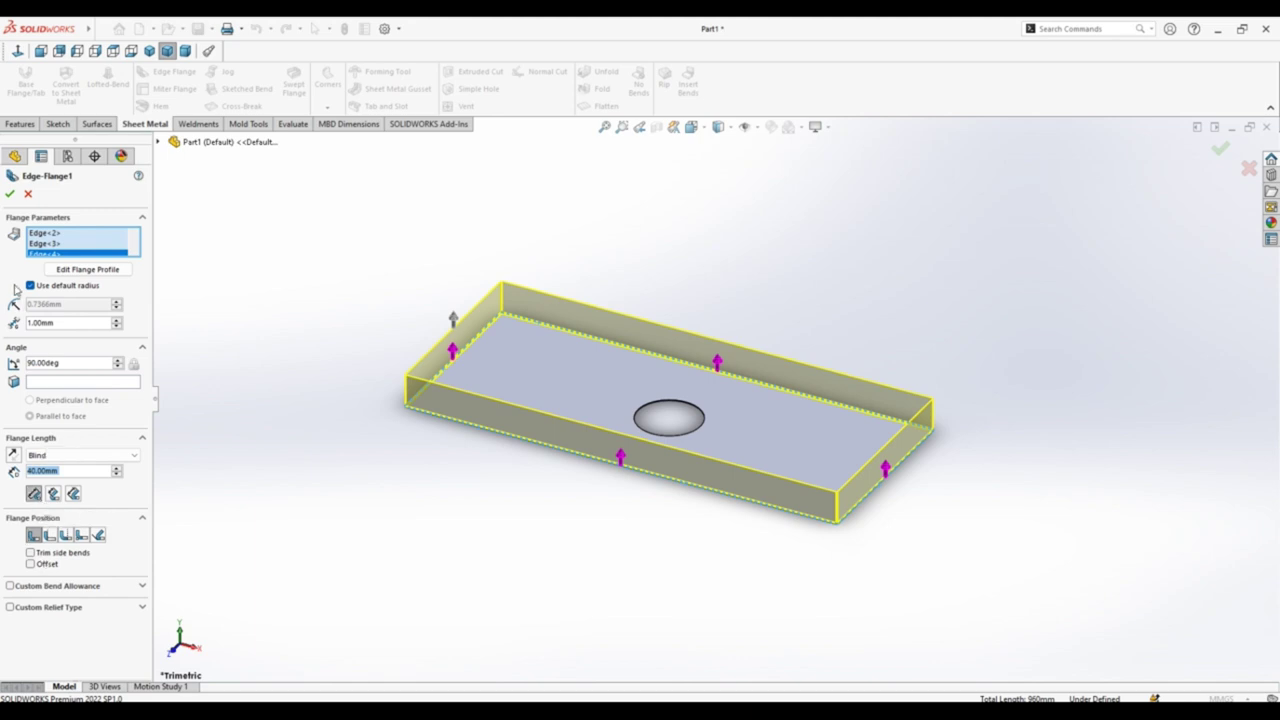
left_click(10, 195)
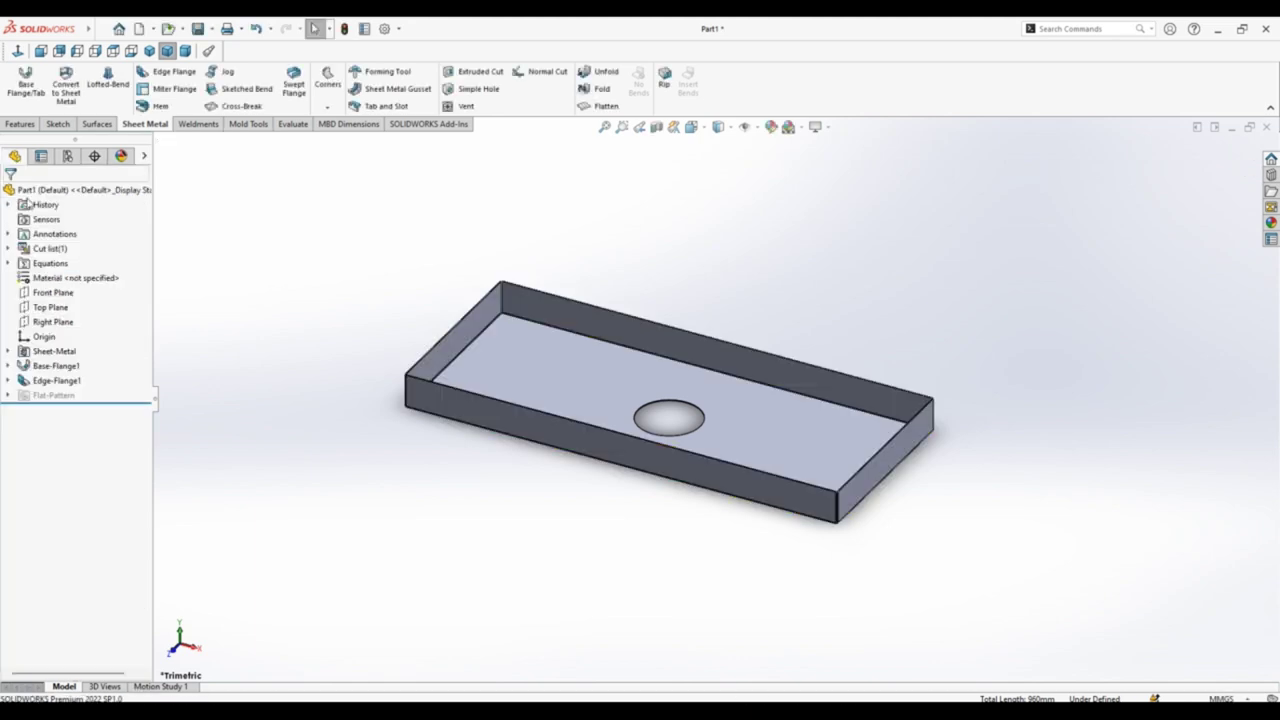
Step: Add 20 mm outward lips on the top edges of the left, back, front and right walls
left_click(170, 72)
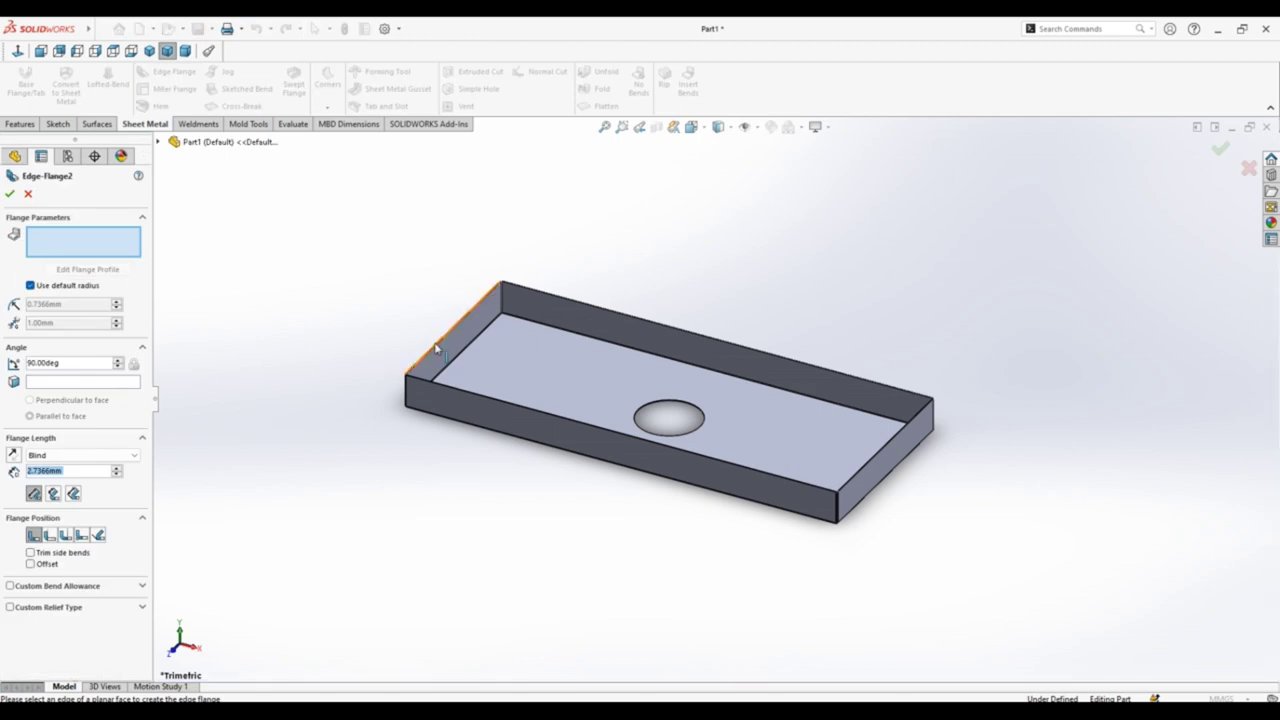
left_click(437, 344)
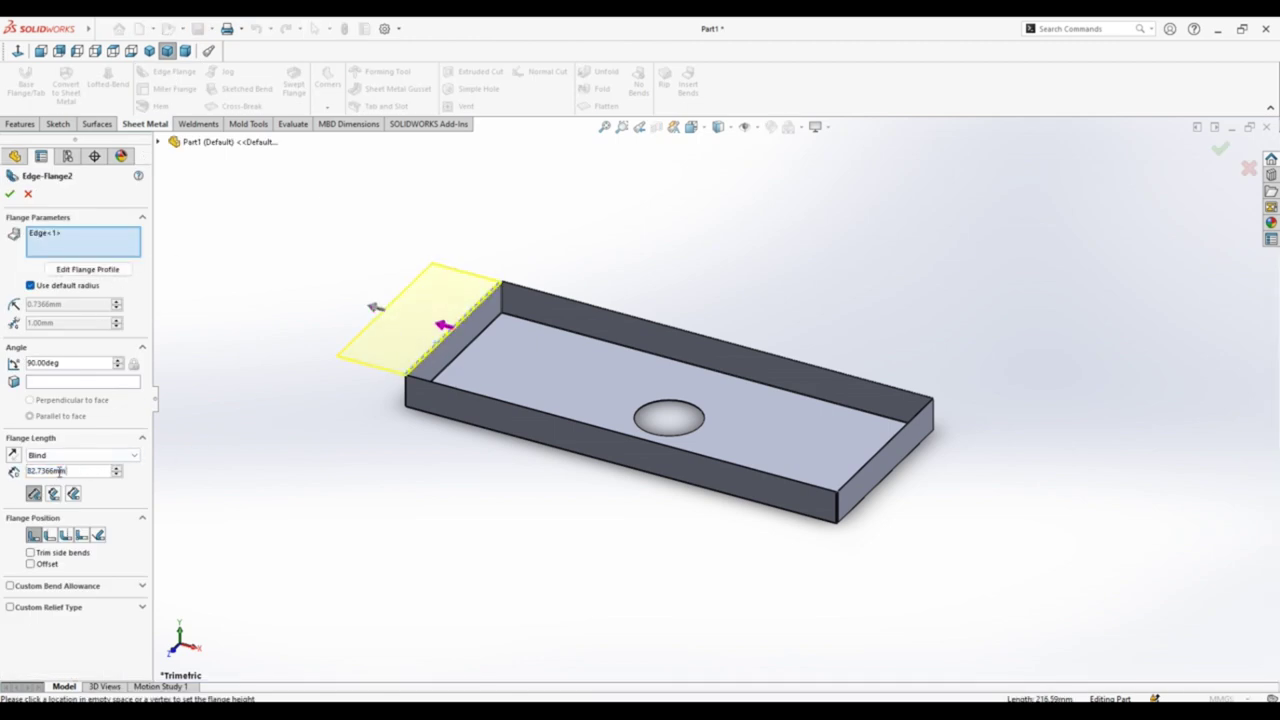
type("20")
key("Return")
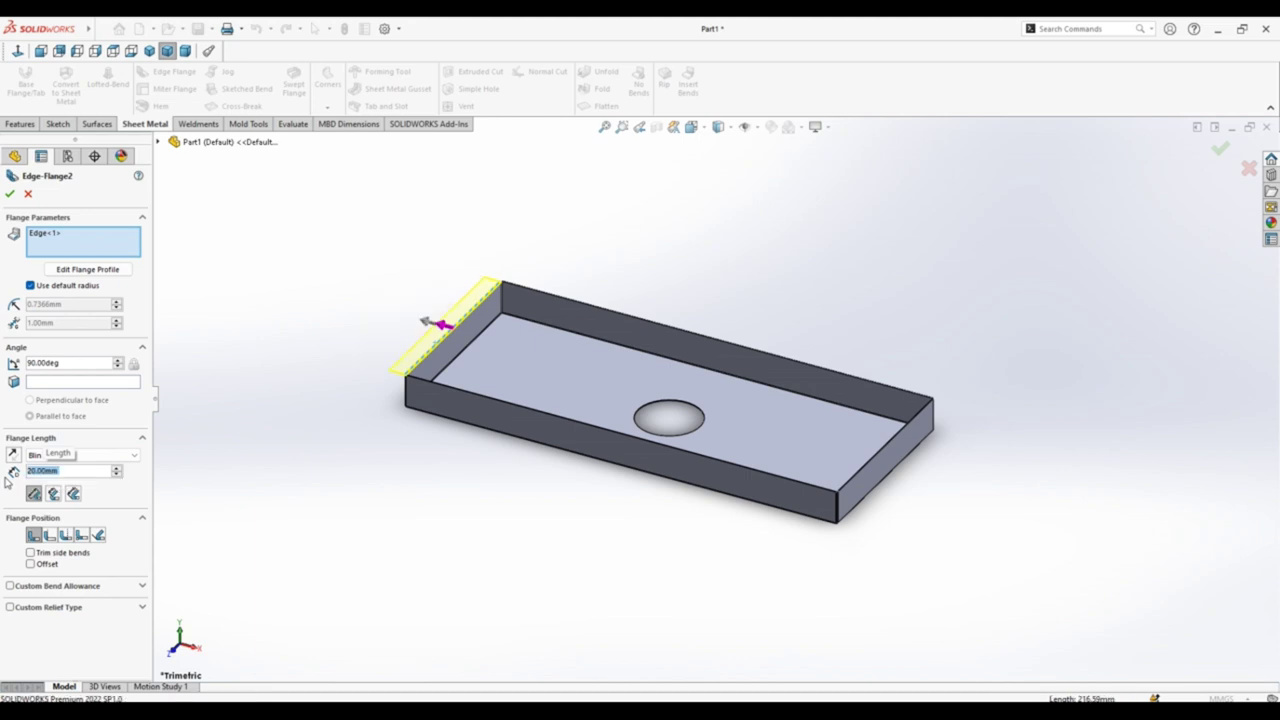
left_click(545, 297)
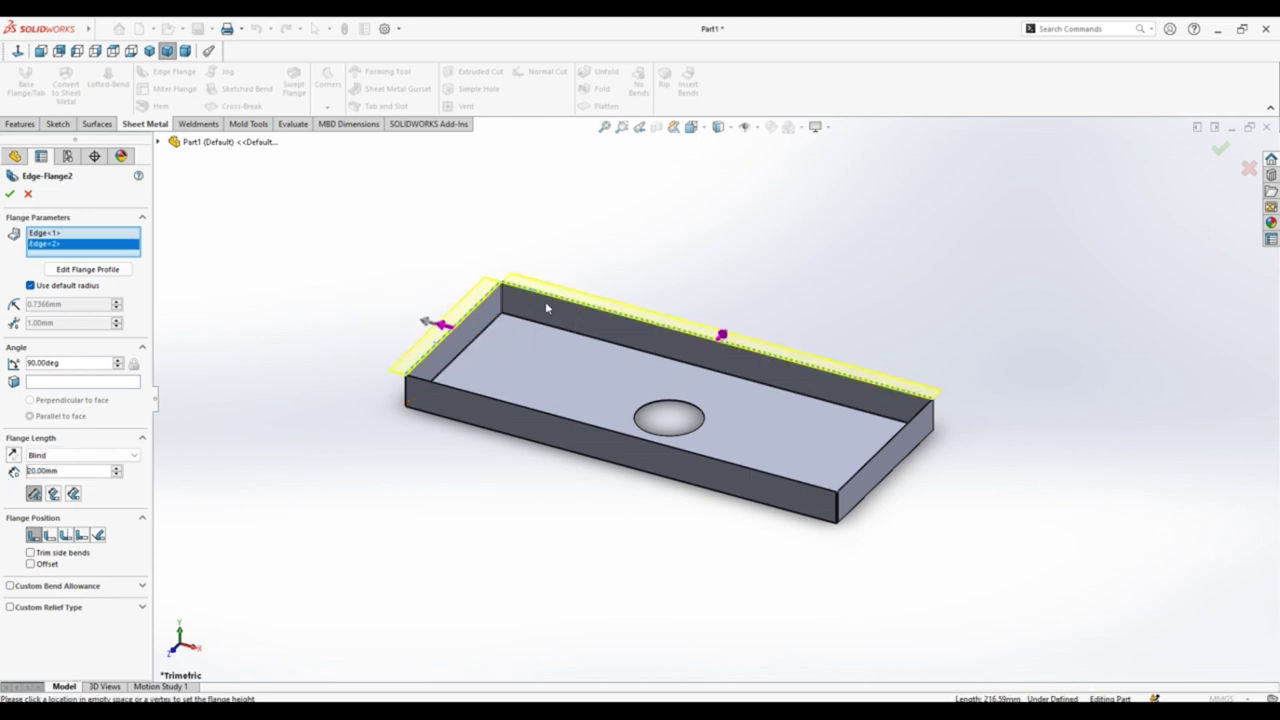
left_click(462, 391)
left_click(865, 472)
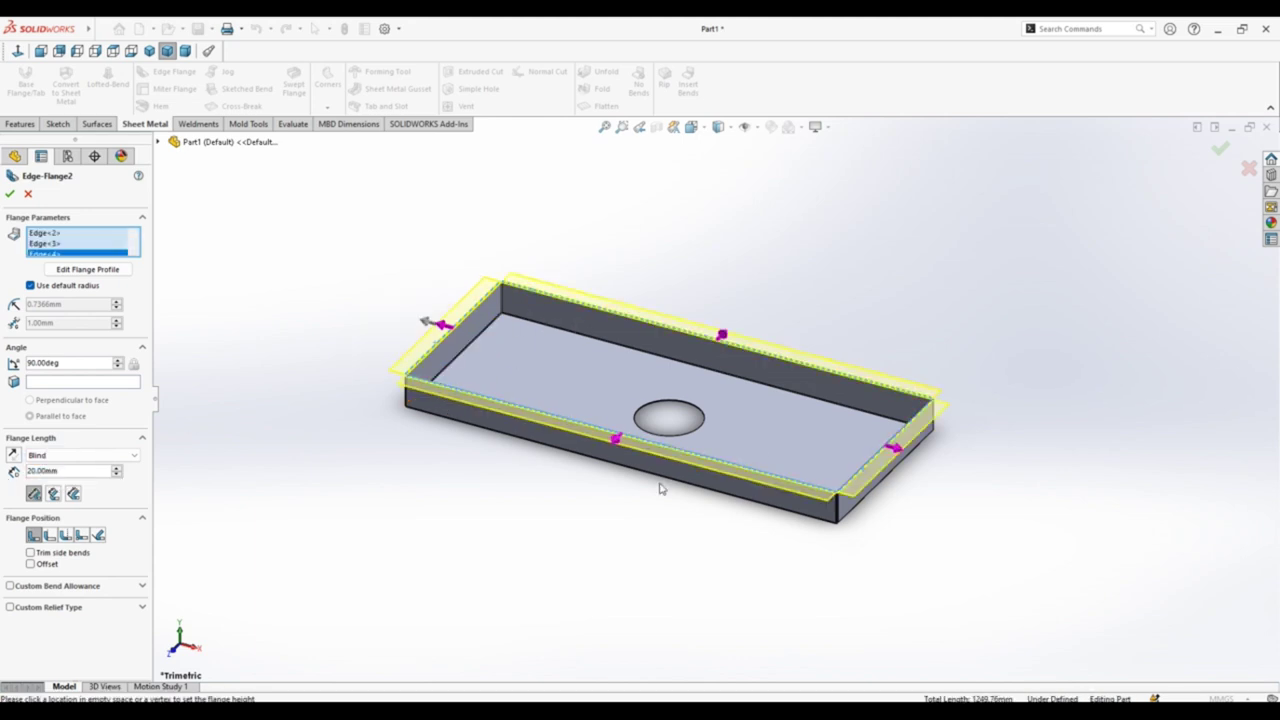
scroll(523, 283, "down", 3)
scroll(608, 343, "down", 2)
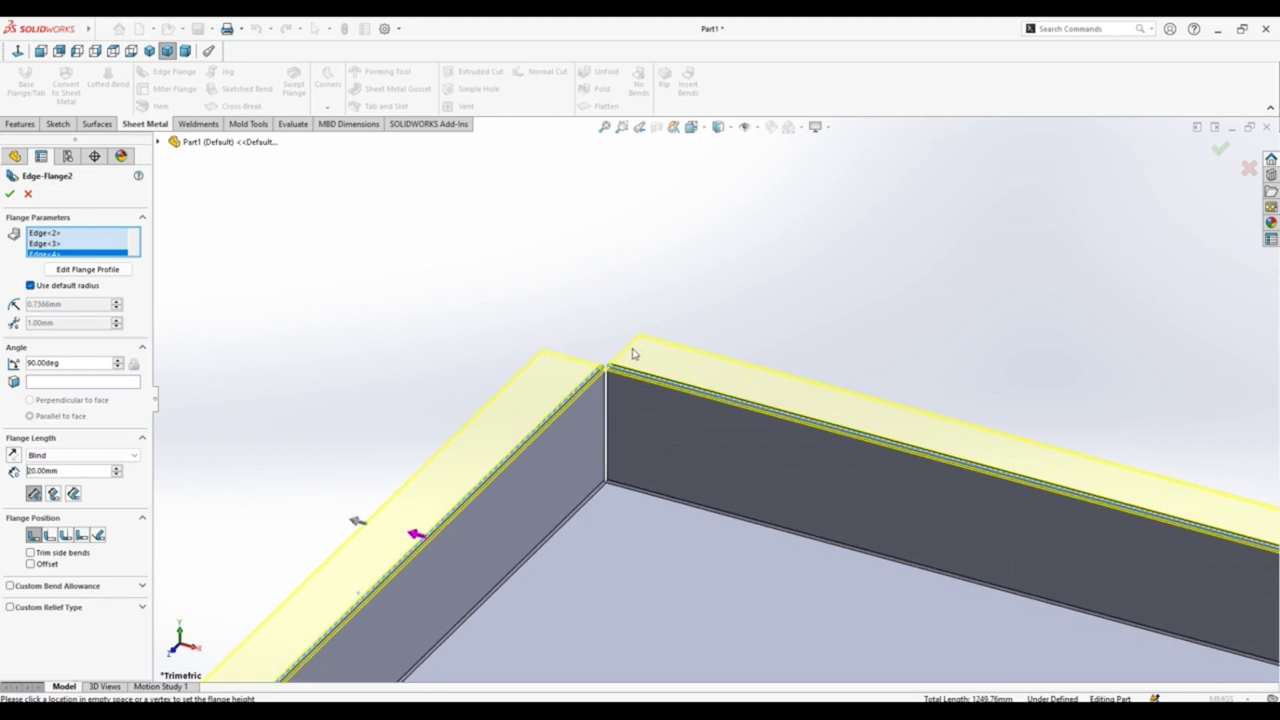
scroll(334, 268, "up", 2)
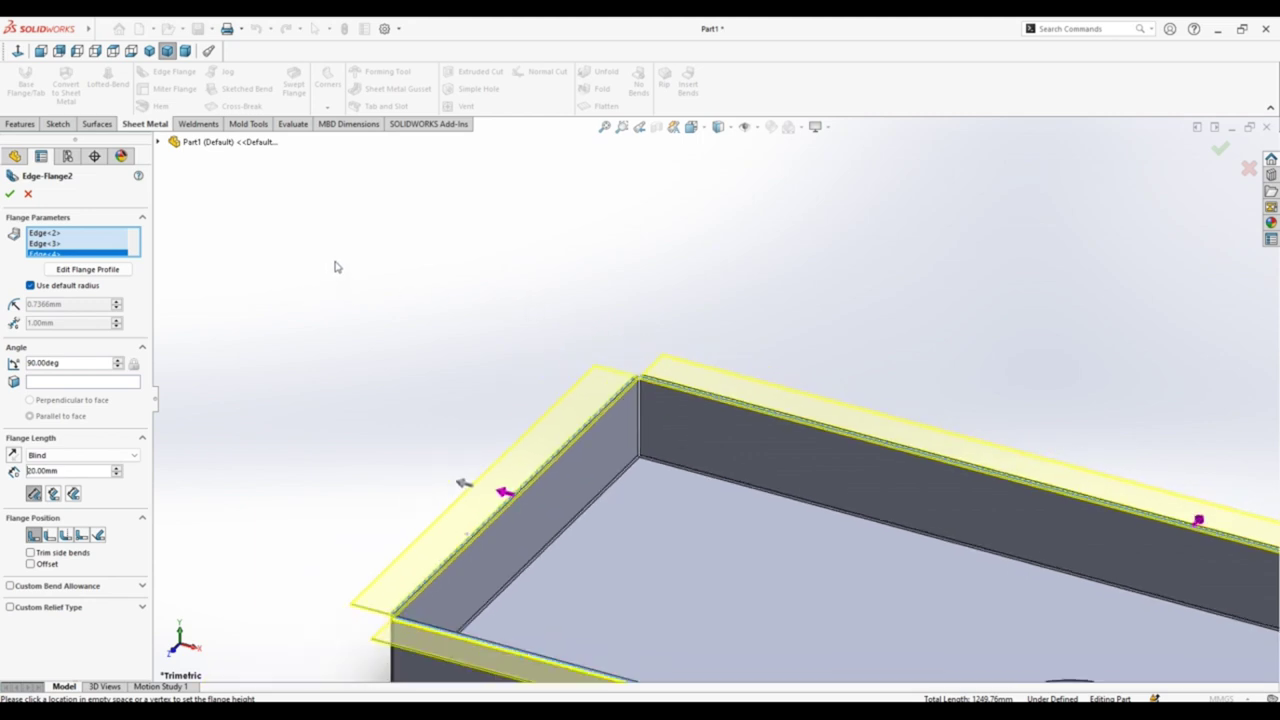
scroll(411, 286, "up", 2)
scroll(700, 400, "up", 2)
scroll(807, 432, "down", 1)
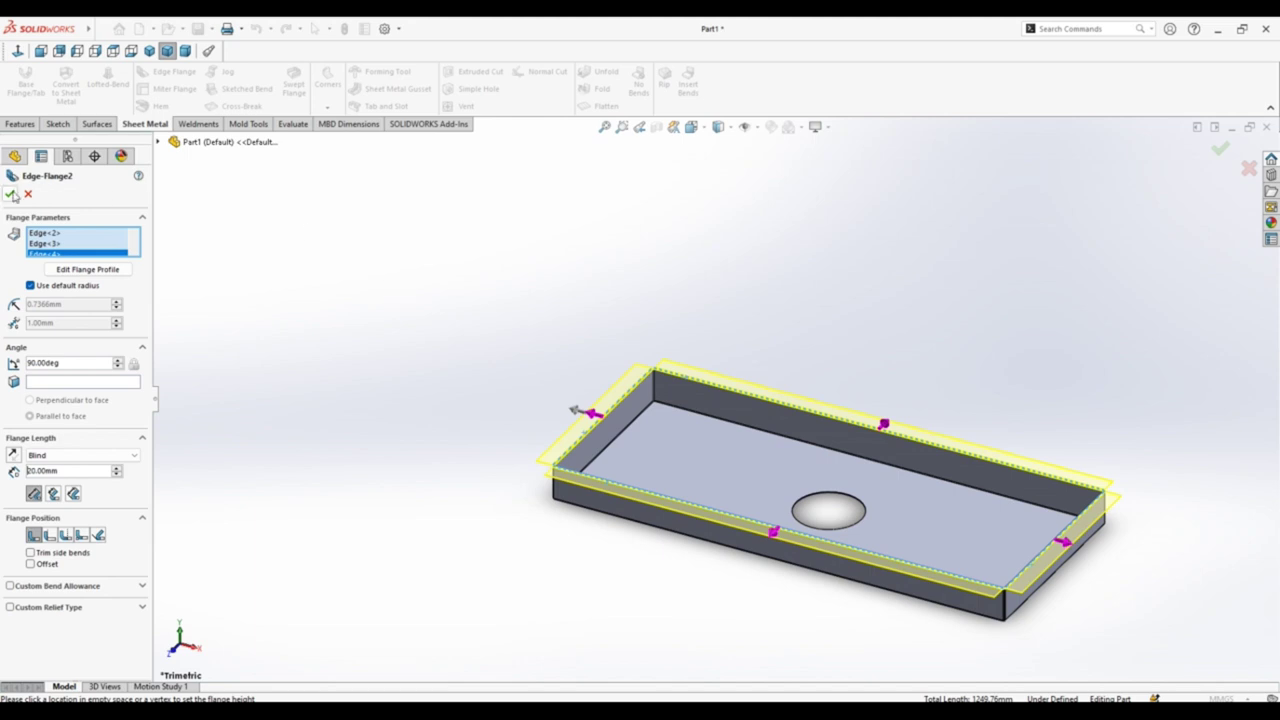
left_click(11, 194)
Step: Start a butt-type Closed Corner and pick the flange face at the right-front corner
scroll(635, 338, "down", 1)
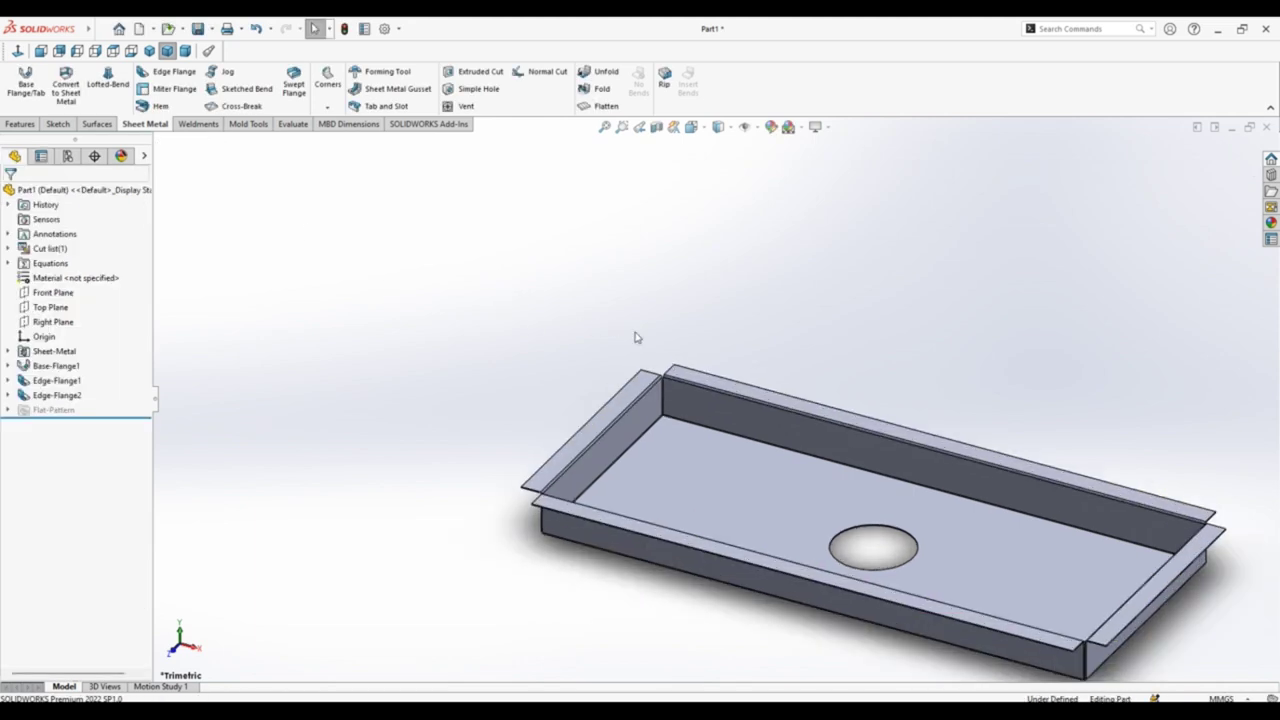
scroll(698, 376, "up", 2)
scroll(916, 516, "down", 3)
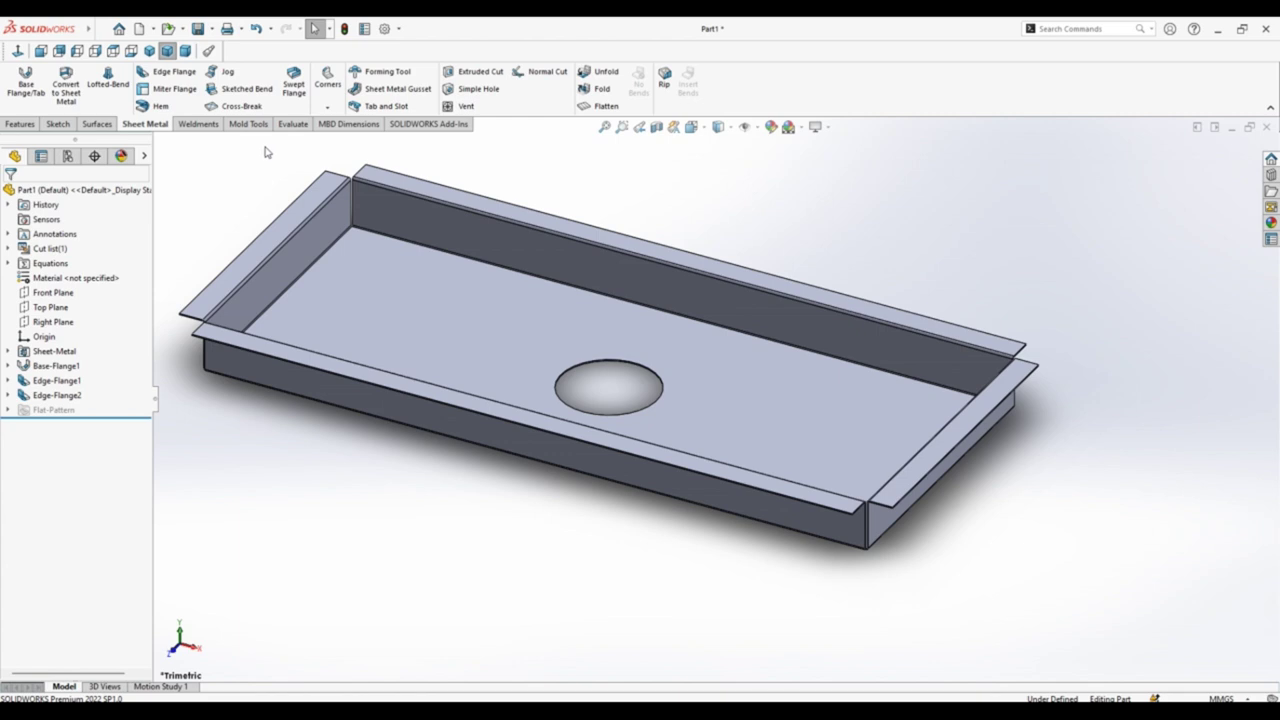
left_click(328, 107)
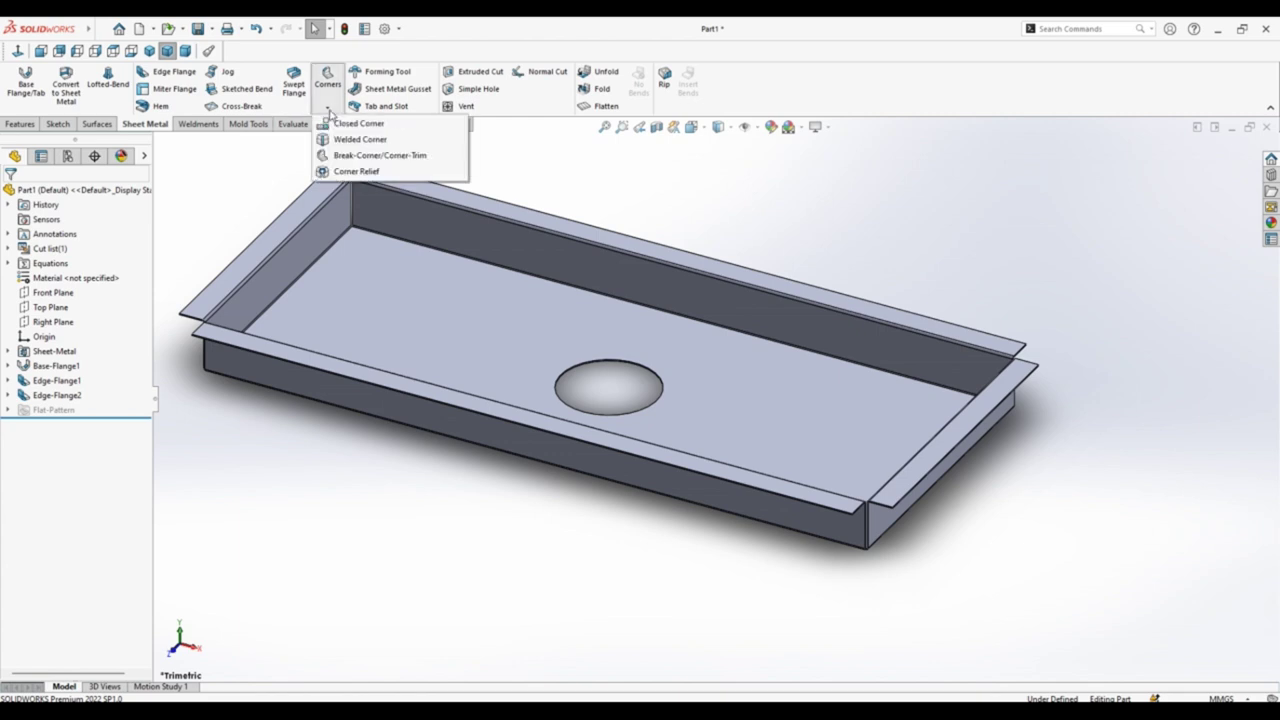
left_click(347, 124)
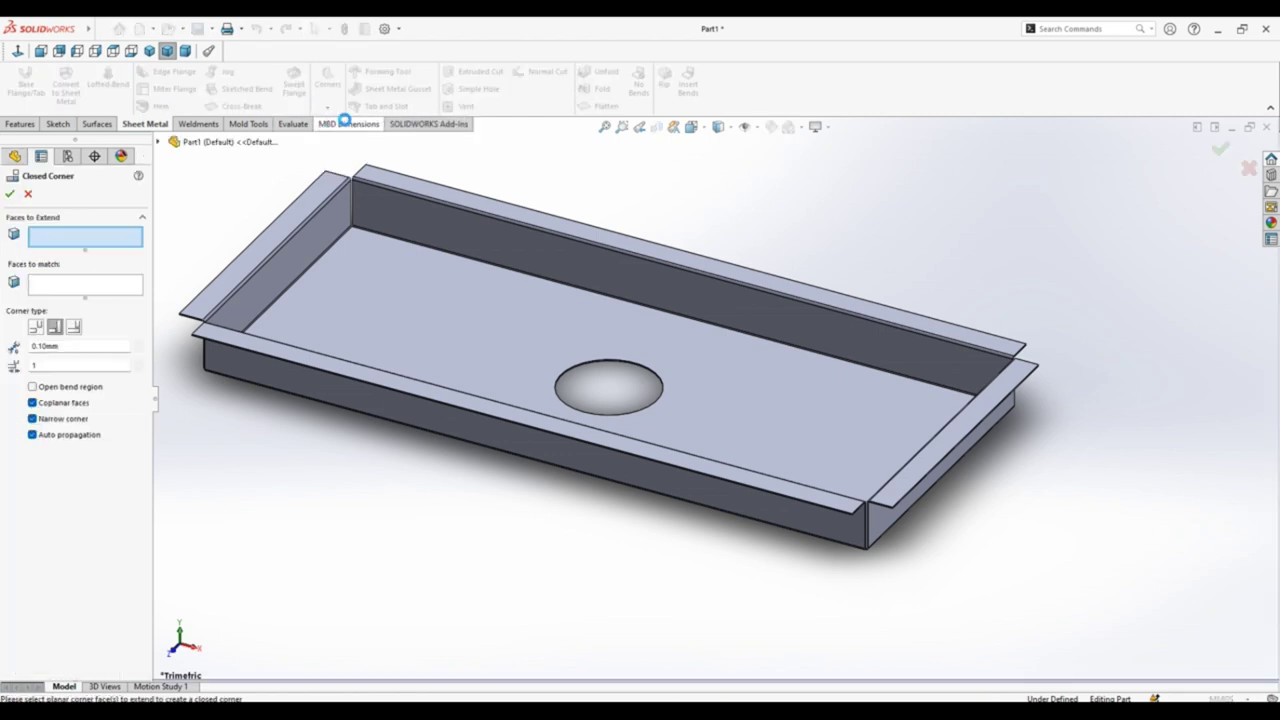
left_click(36, 328)
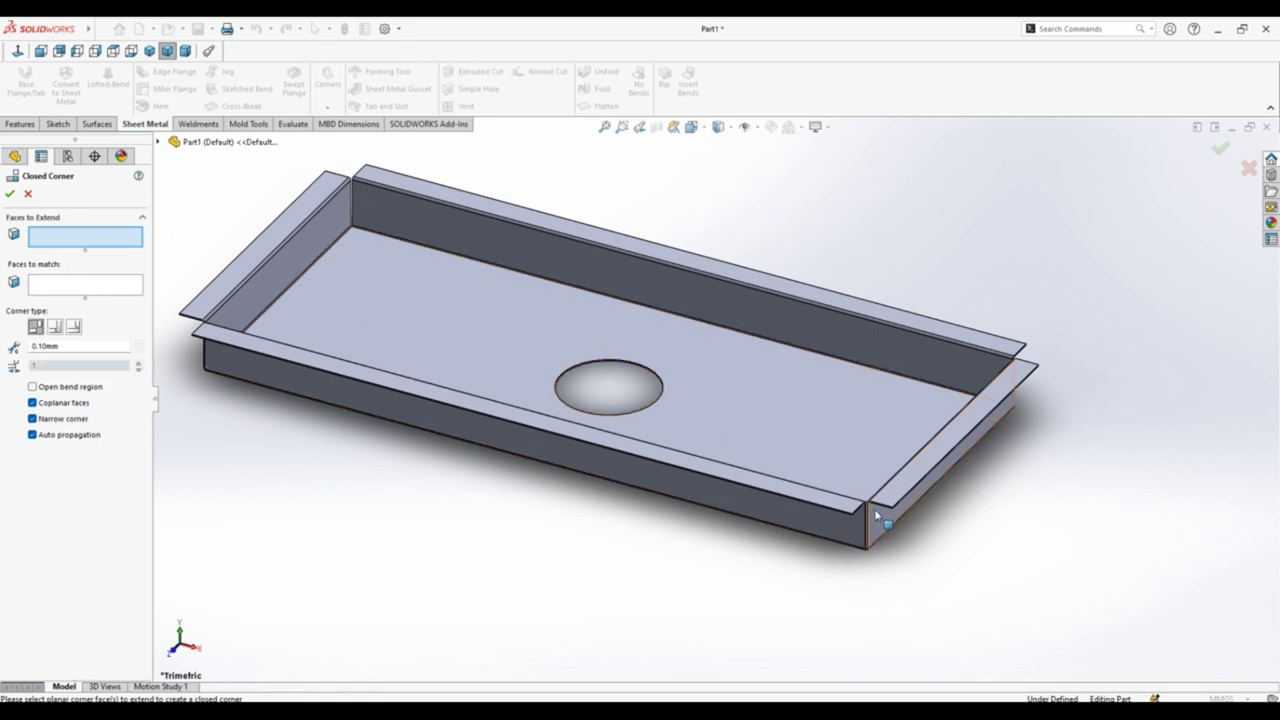
scroll(780, 429, "down", 5)
scroll(780, 429, "down", 3)
left_click(774, 418)
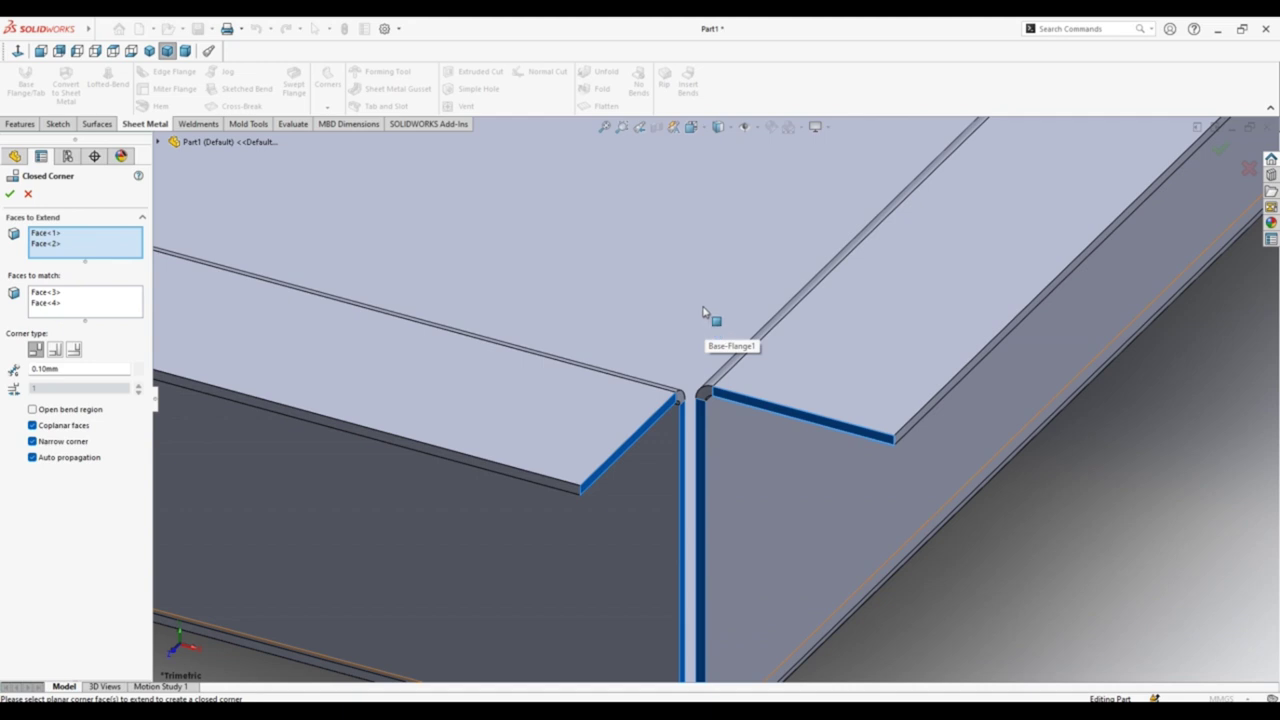
Step: Pick the flange faces at the other three corners and confirm the 0.05mm-gap closed corner
scroll(710, 309, "down", 2)
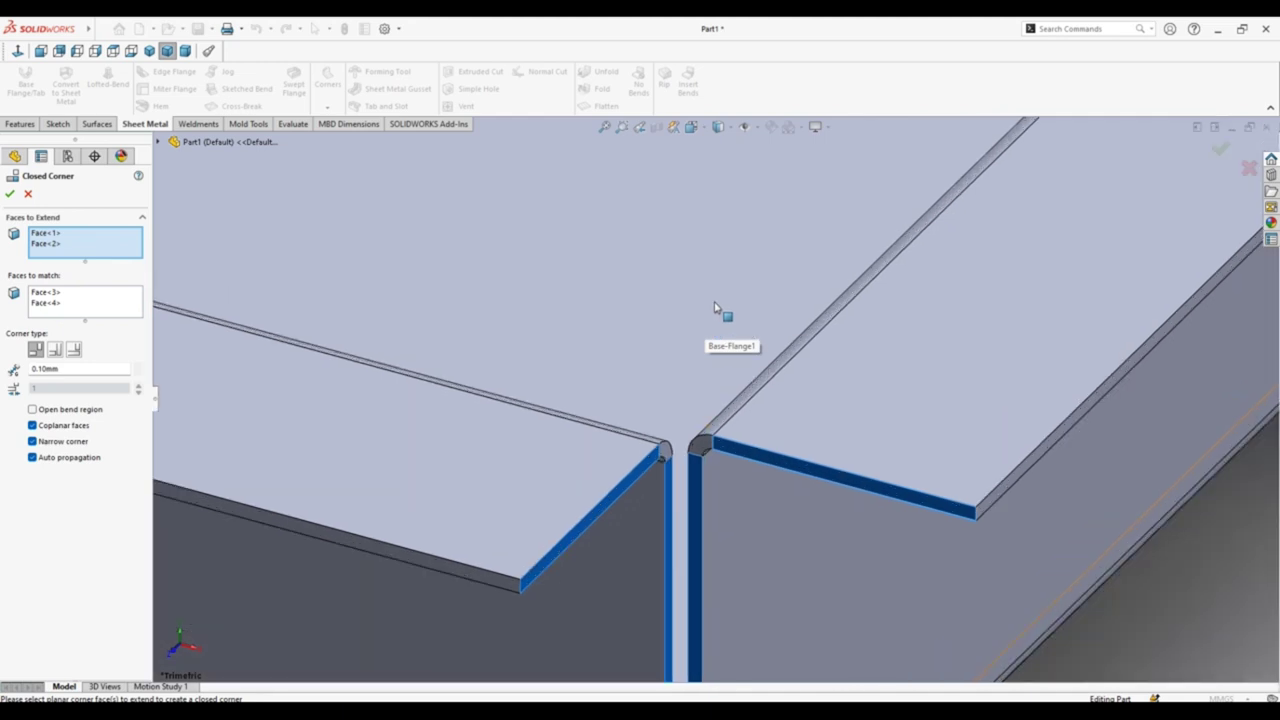
scroll(714, 308, "up", 3)
scroll(726, 320, "up", 3)
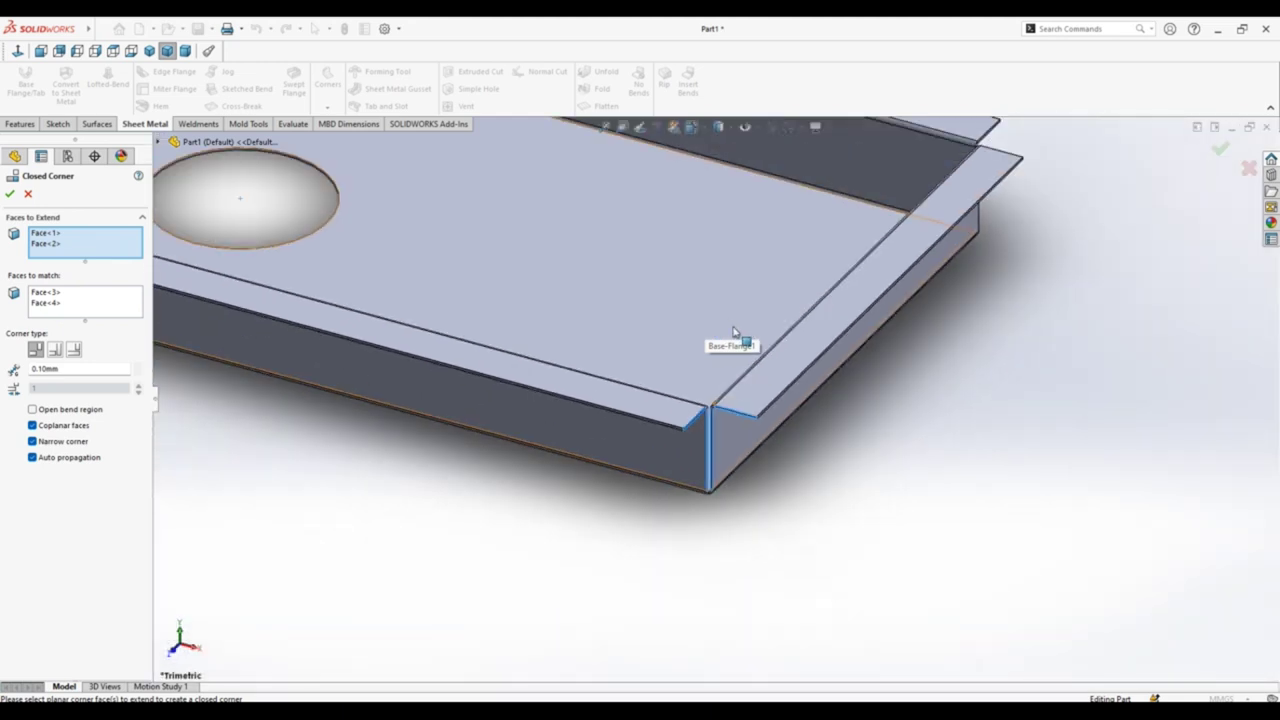
mouse_move(731, 343)
middle_mouse_down()
mouse_move(903, 263)
mouse_move(817, 279)
middle_mouse_up()
scroll(817, 279, "down", 3)
scroll(840, 300, "down", 3)
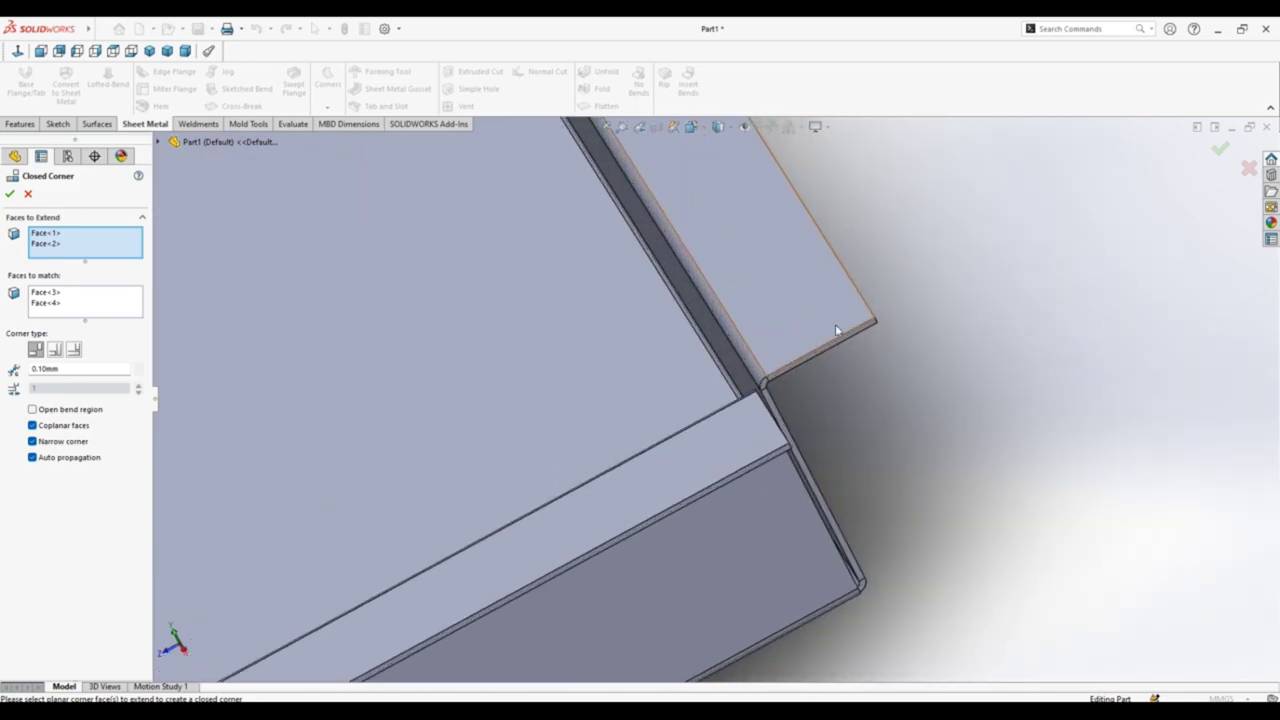
scroll(830, 340, "down", 3)
left_click(813, 371)
scroll(820, 374, "up", 3)
scroll(894, 386, "up", 3)
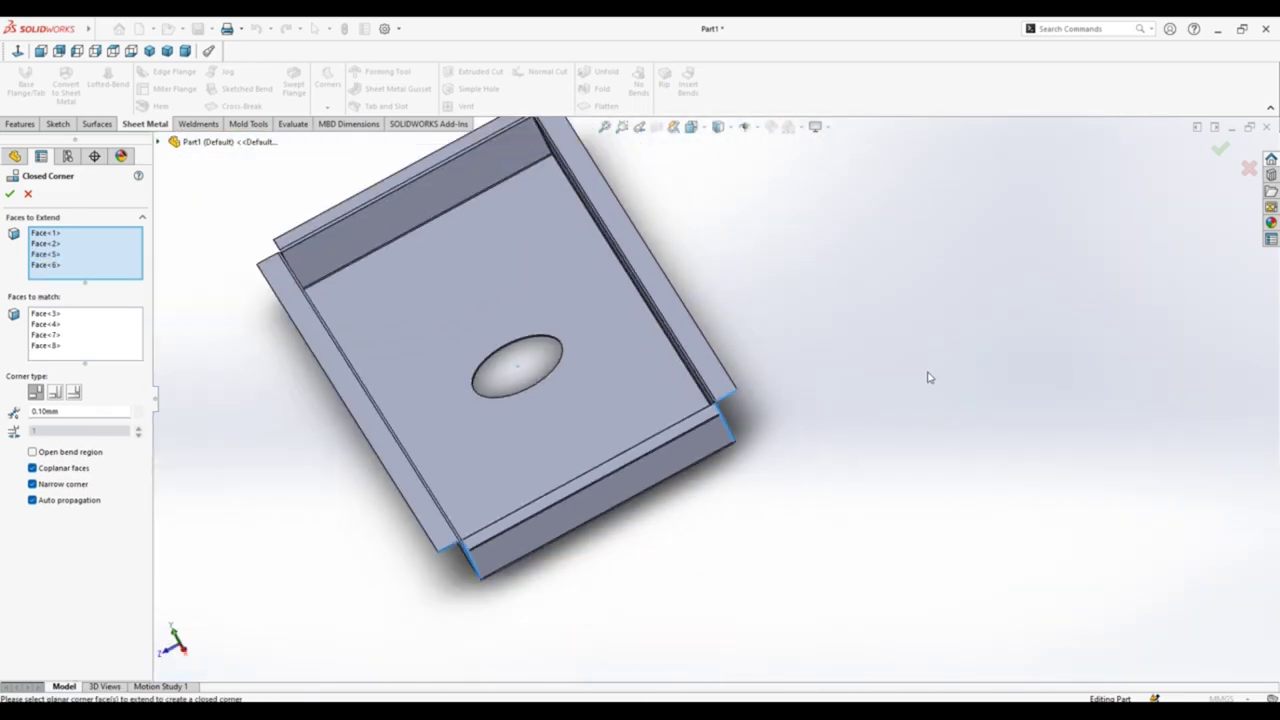
mouse_move(360, 491)
middle_mouse_down()
mouse_move(502, 393)
mouse_move(473, 421)
middle_mouse_up()
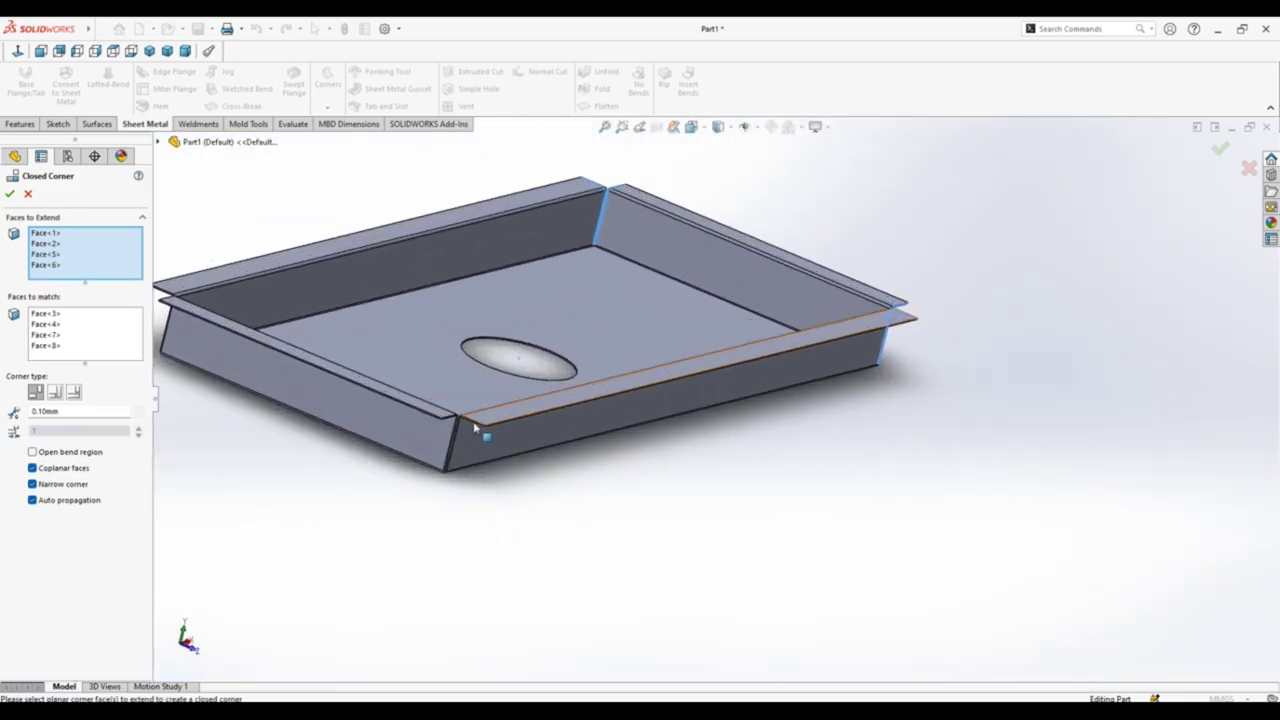
scroll(473, 421, "down", 5)
scroll(521, 411, "down", 3)
left_click(668, 372)
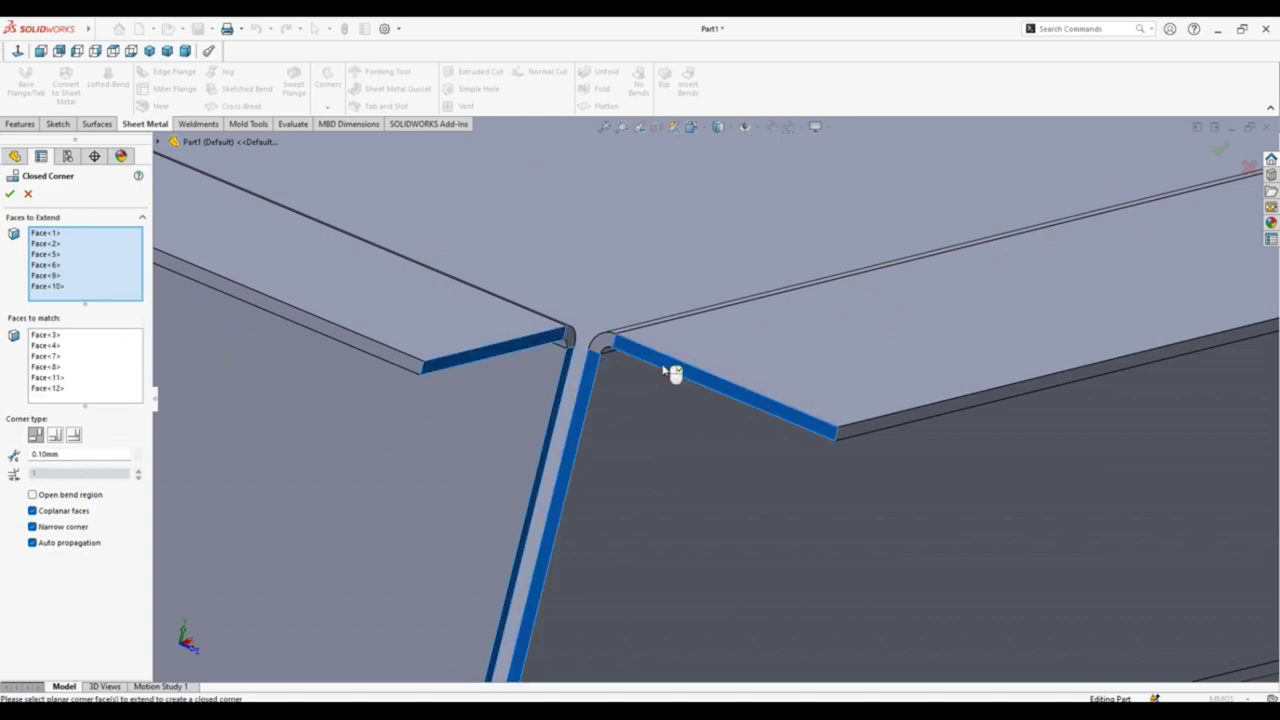
scroll(674, 371, "up", 2)
scroll(672, 366, "up", 5)
scroll(679, 367, "up", 4)
mouse_move(679, 367)
middle_mouse_down()
mouse_move(540, 349)
mouse_move(529, 406)
middle_mouse_up()
scroll(889, 520, "down", 5)
scroll(889, 516, "down", 5)
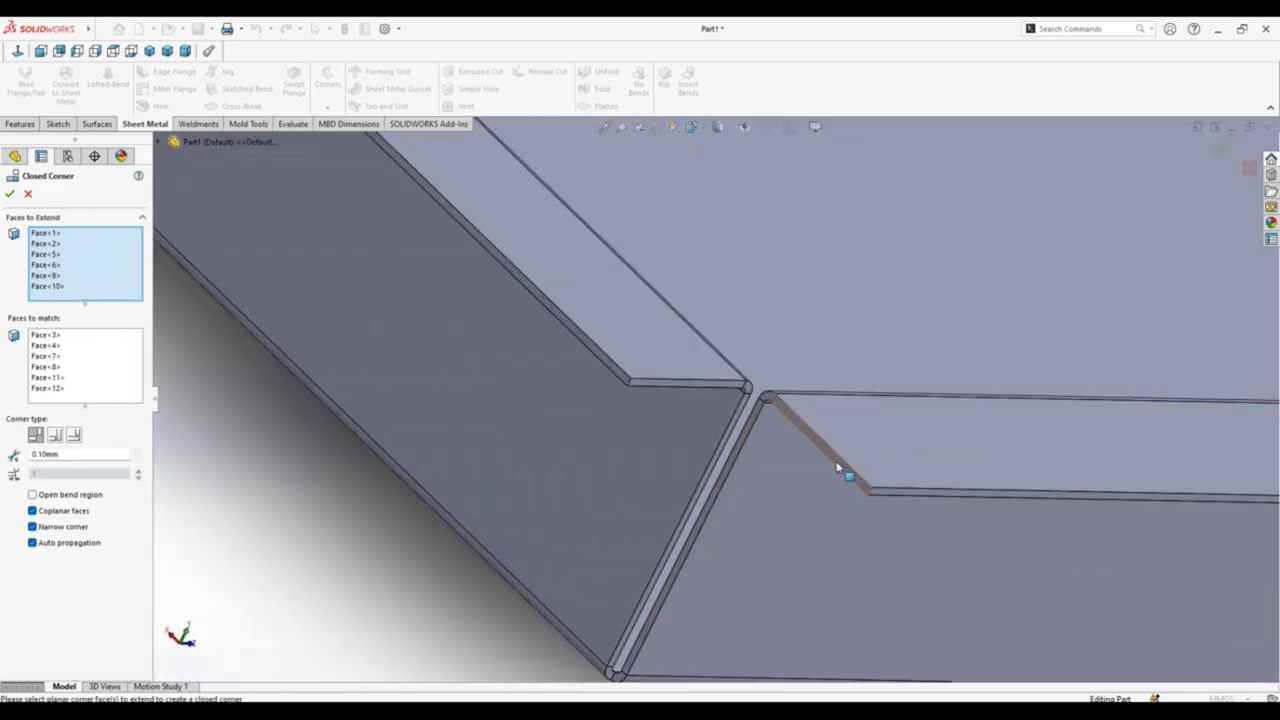
left_click(840, 462)
scroll(843, 457, "up", 4)
type("0.05")
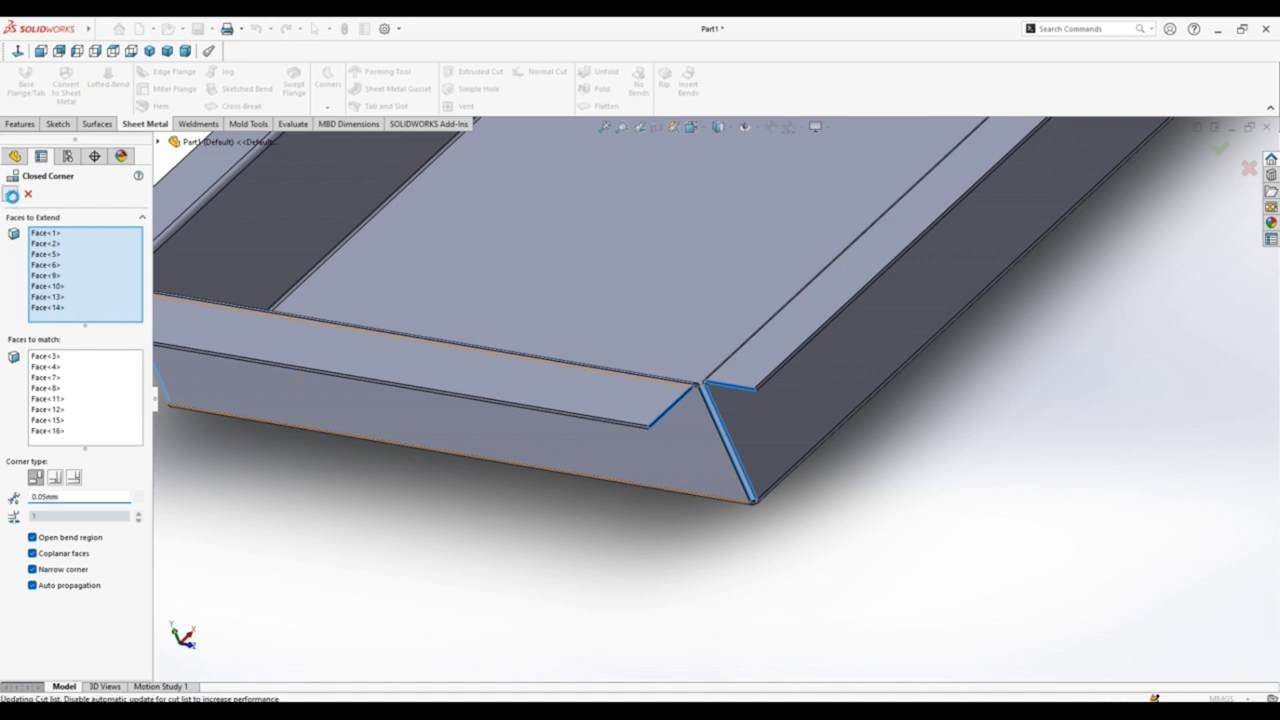
key("Return")
middle_click_drag(457, 571, 504, 536)
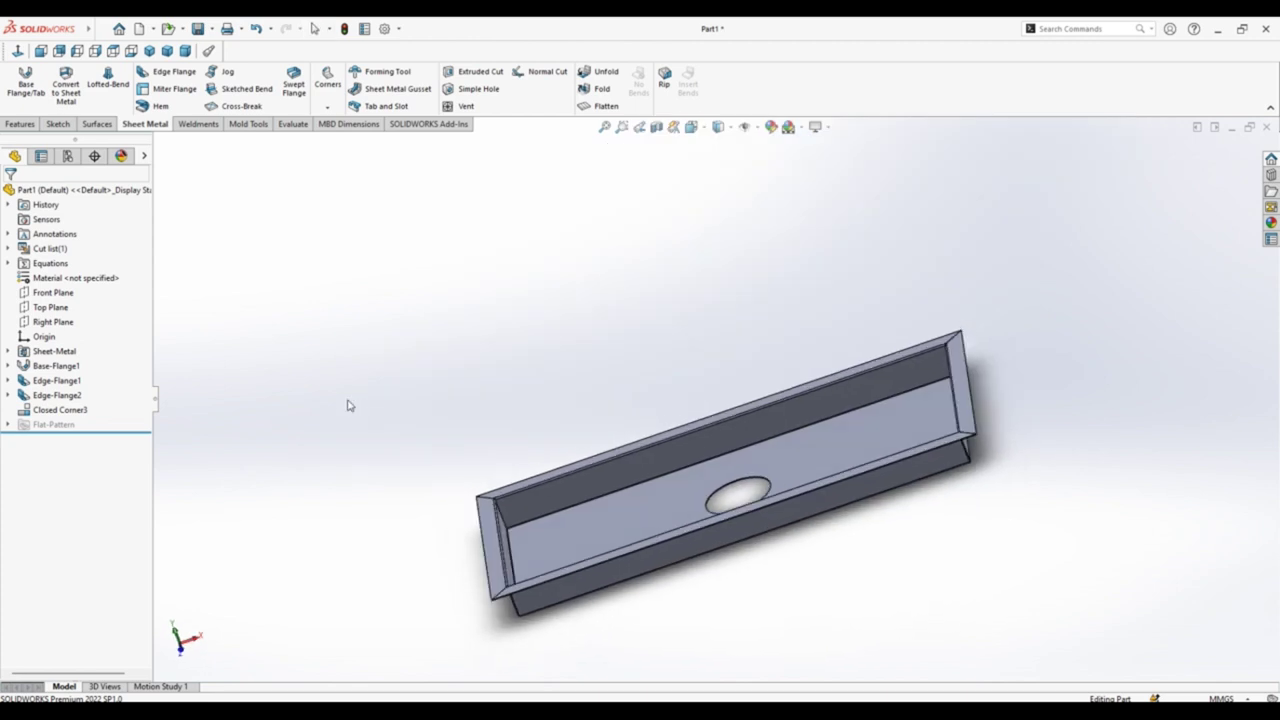
Step: Start an edge flange on the left, back, right and front outer edges of the rim lips
left_click(168, 51)
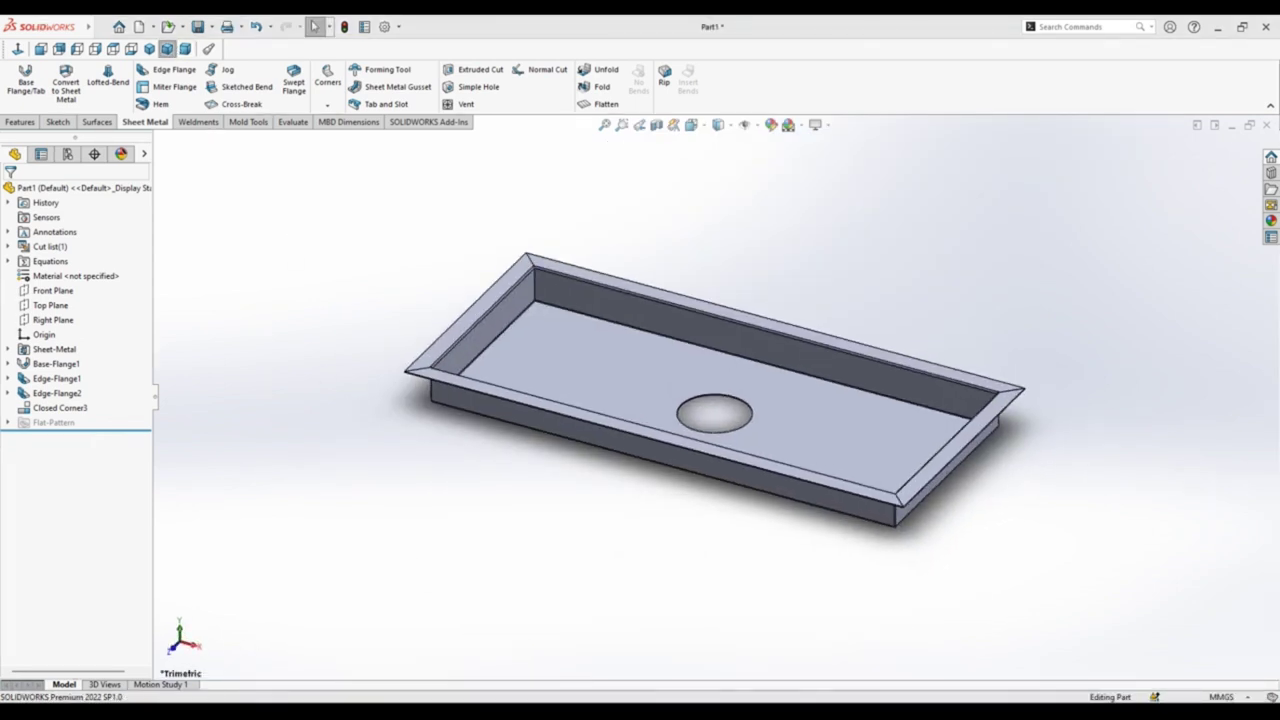
left_click(168, 69)
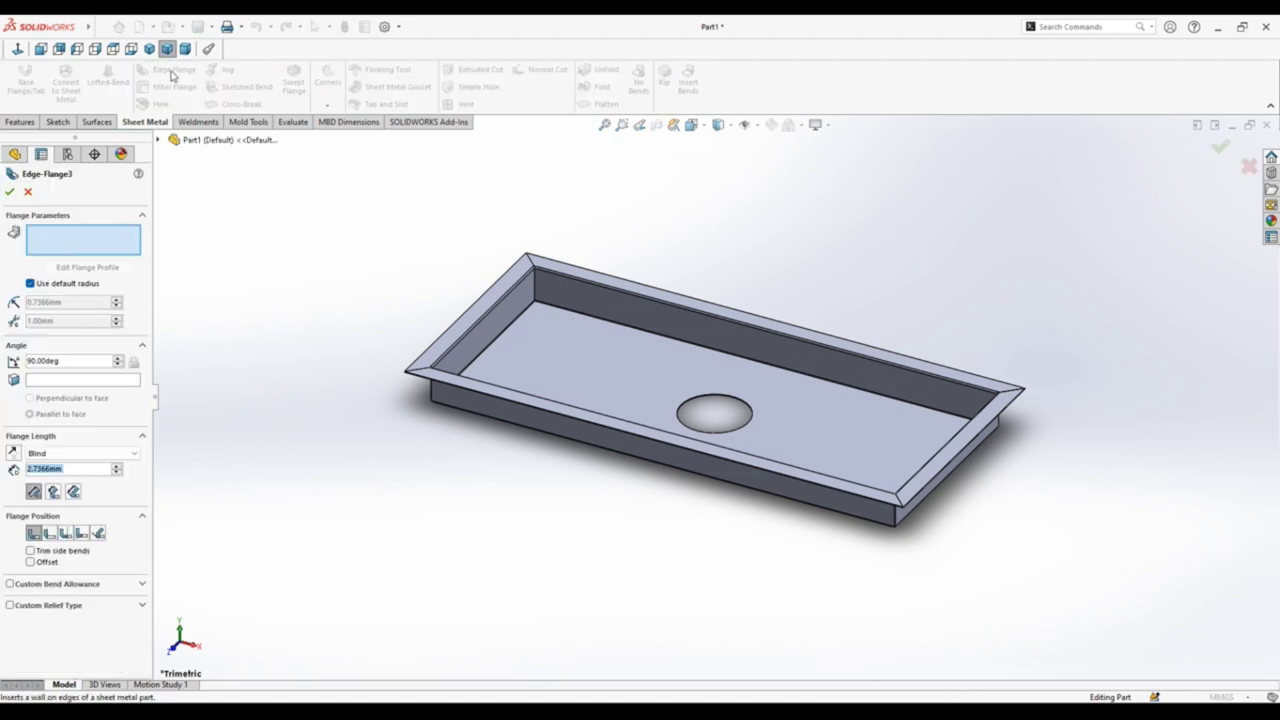
left_click(487, 296)
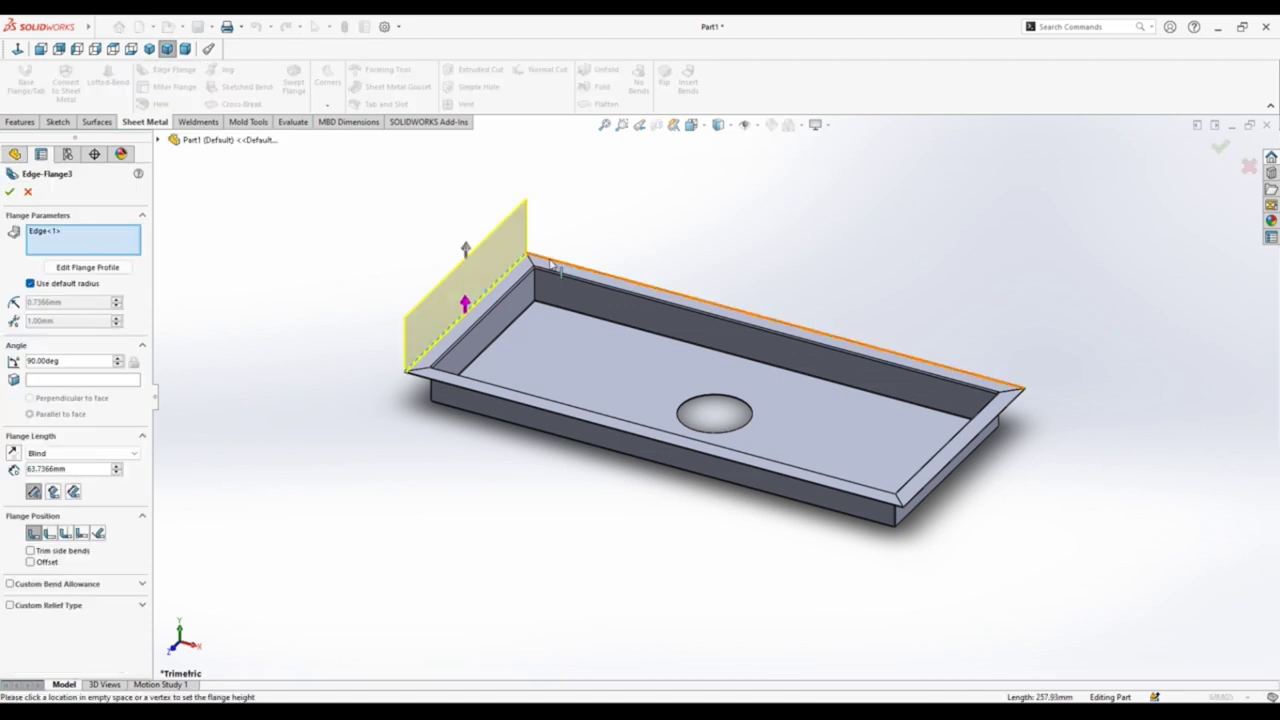
left_click(553, 263)
left_click(1015, 403)
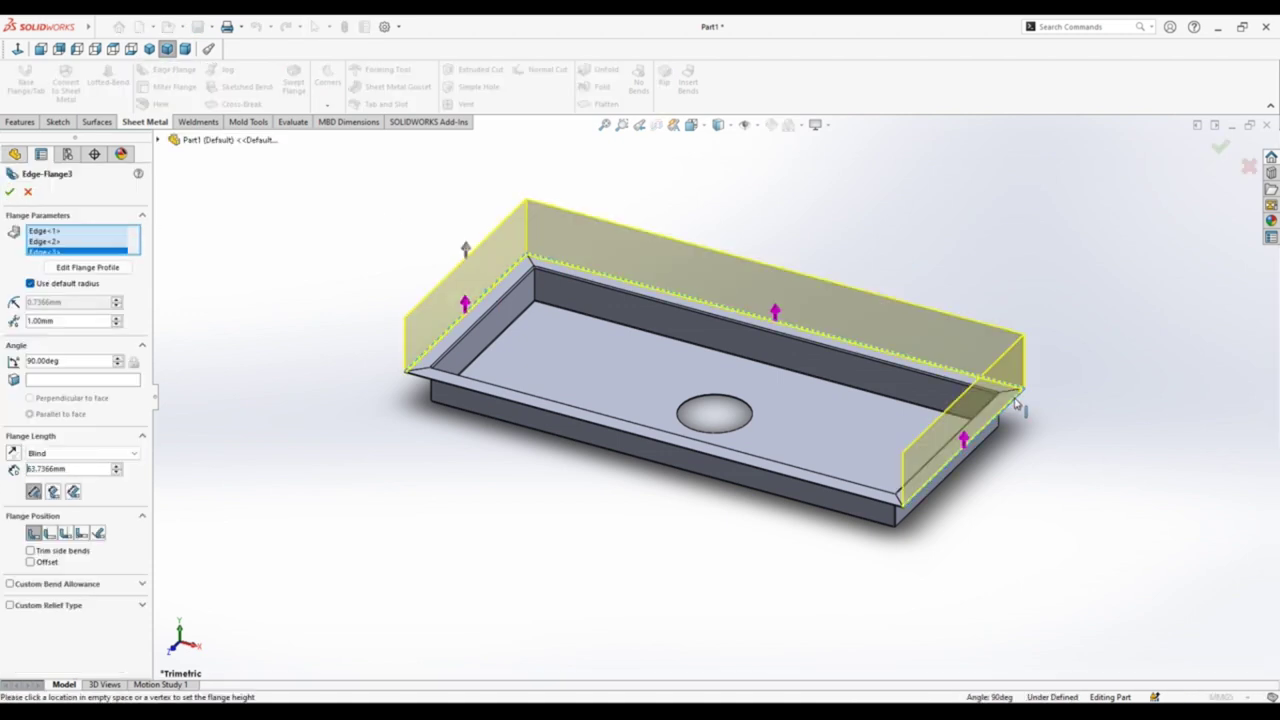
scroll(515, 398, "down", 2)
scroll(518, 398, "down", 2)
left_click(518, 398)
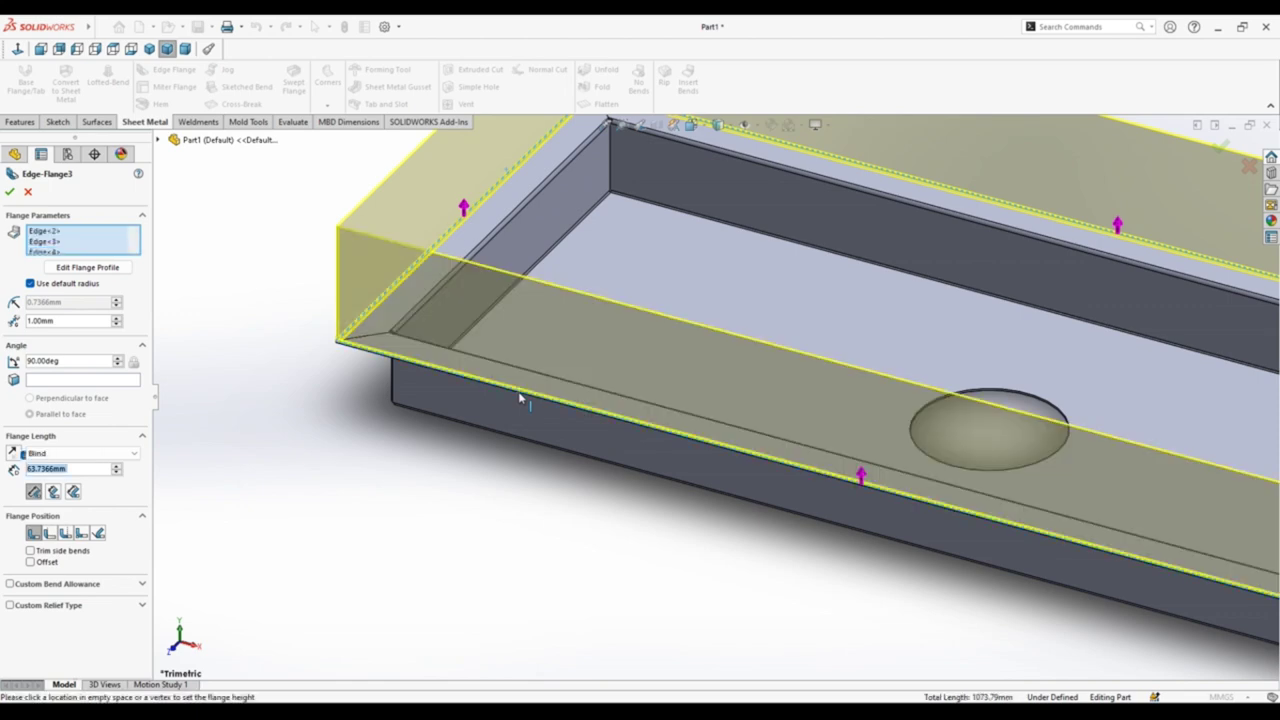
scroll(518, 398, "down", 3)
scroll(518, 398, "up", 5)
Step: Set the flange length to 20 mm, adjust the flange position, and accept Edge-Flange8
double_click(76, 470)
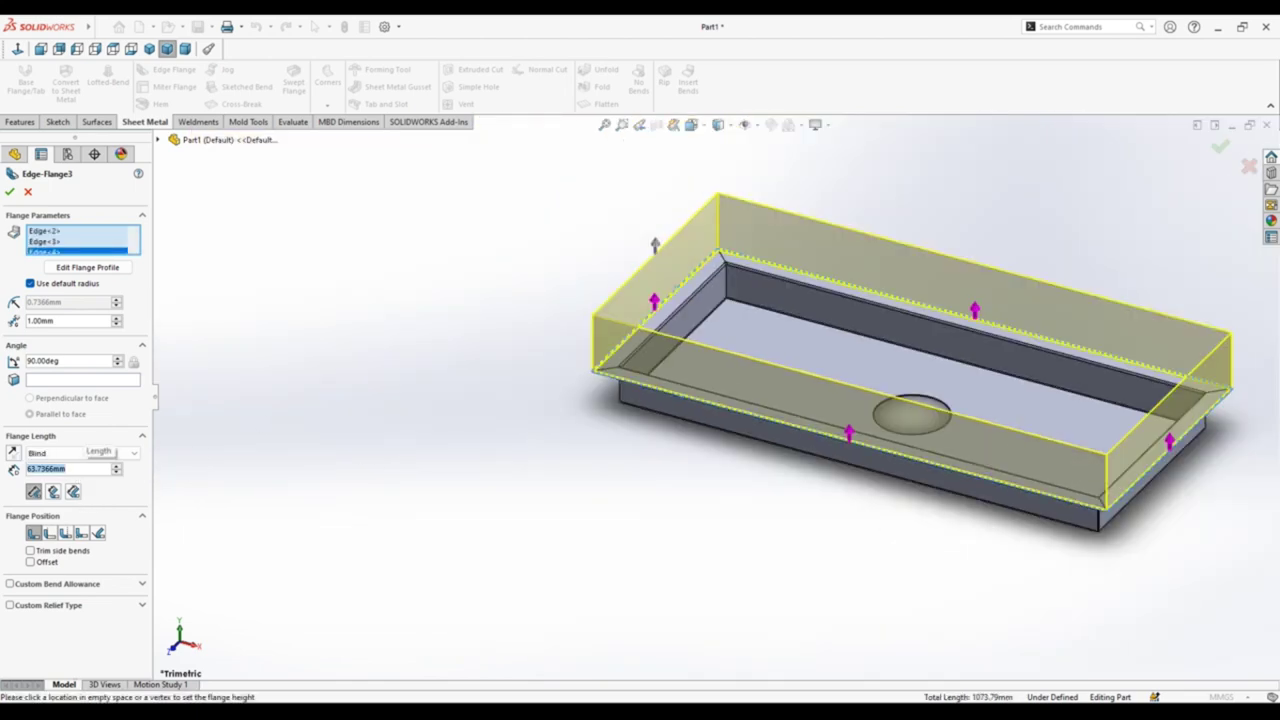
type("20")
key("Return")
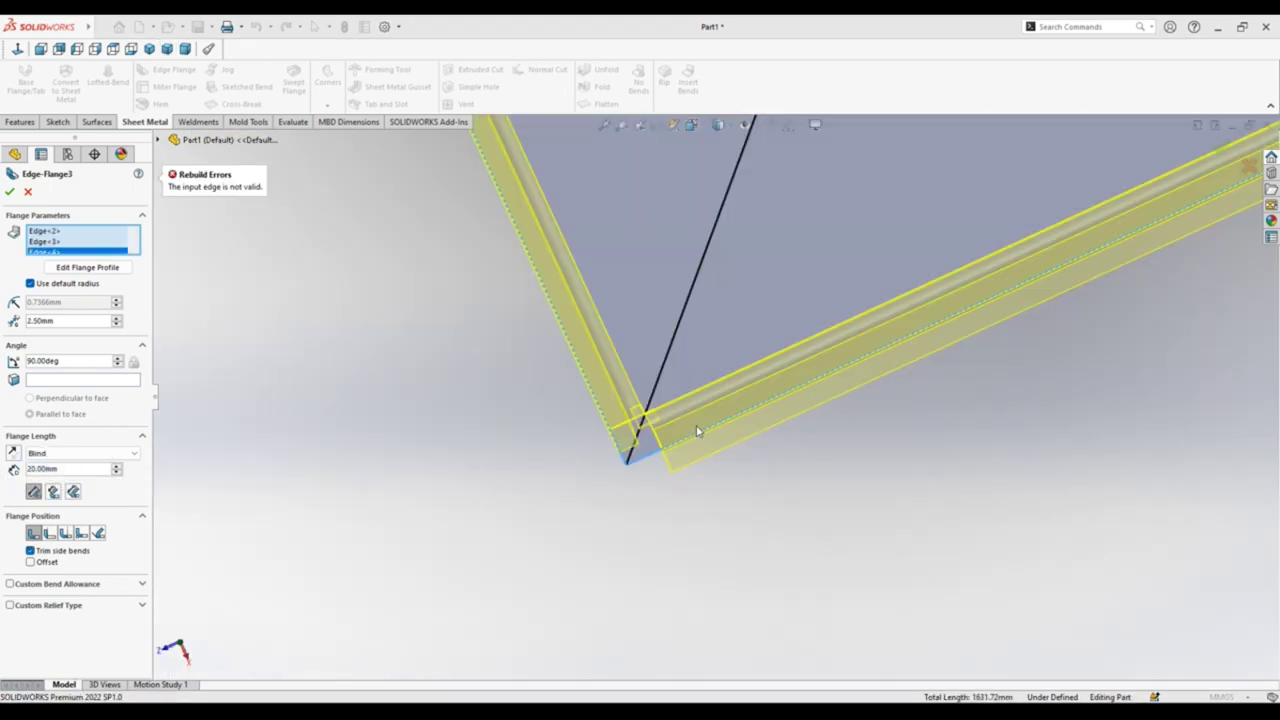
scroll(698, 432, "down", 1)
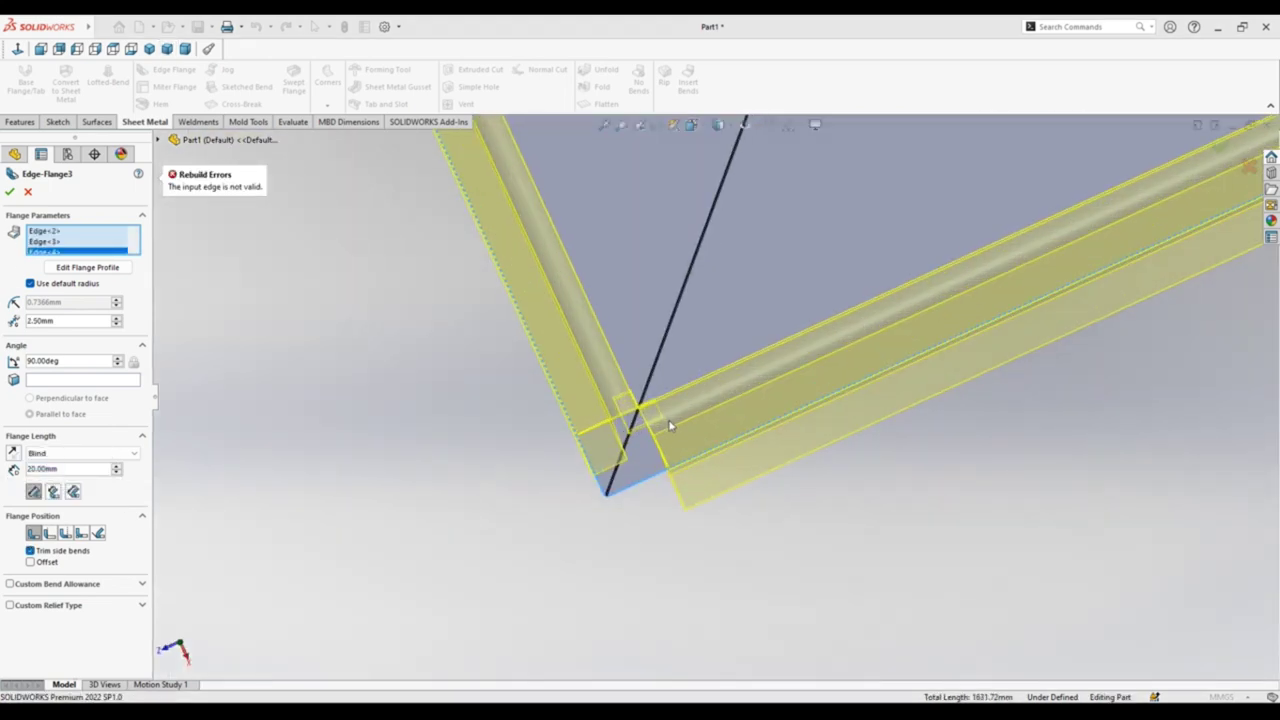
left_click(52, 535)
left_click(66, 534)
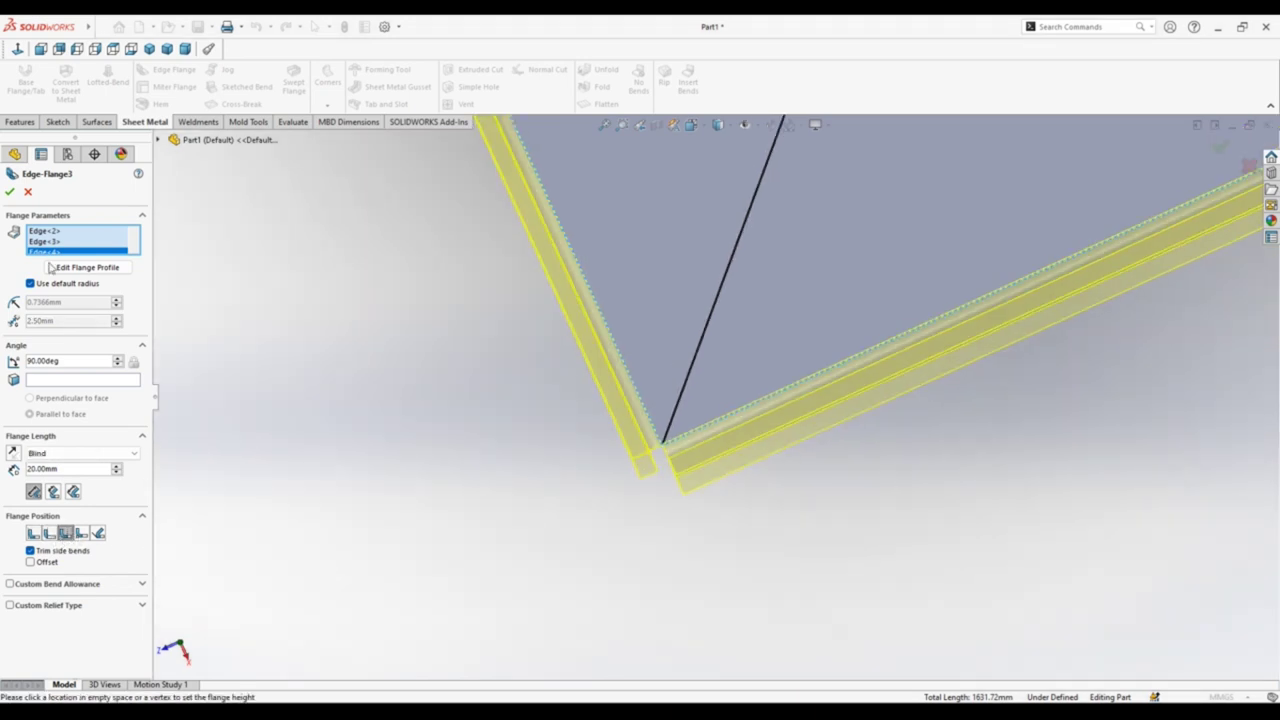
left_click(9, 191)
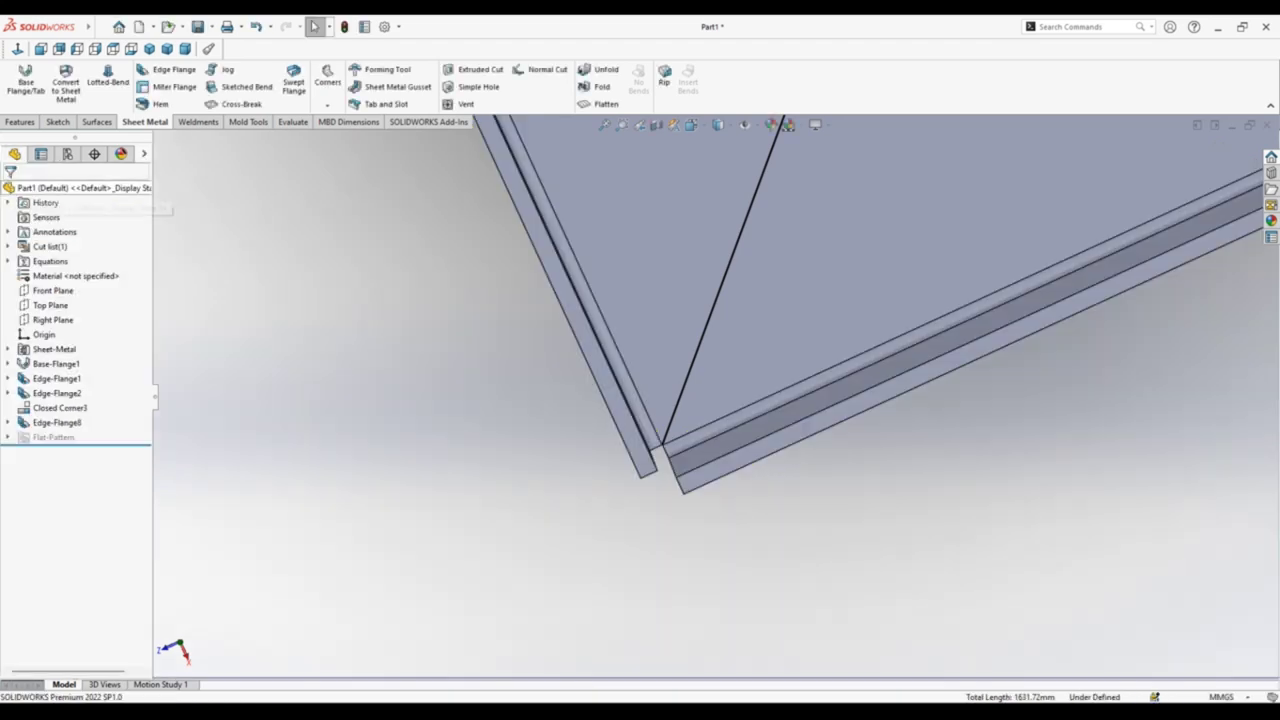
mouse_move(394, 500)
middle_mouse_down()
mouse_move(491, 529)
mouse_move(580, 517)
mouse_move(586, 346)
middle_mouse_up()
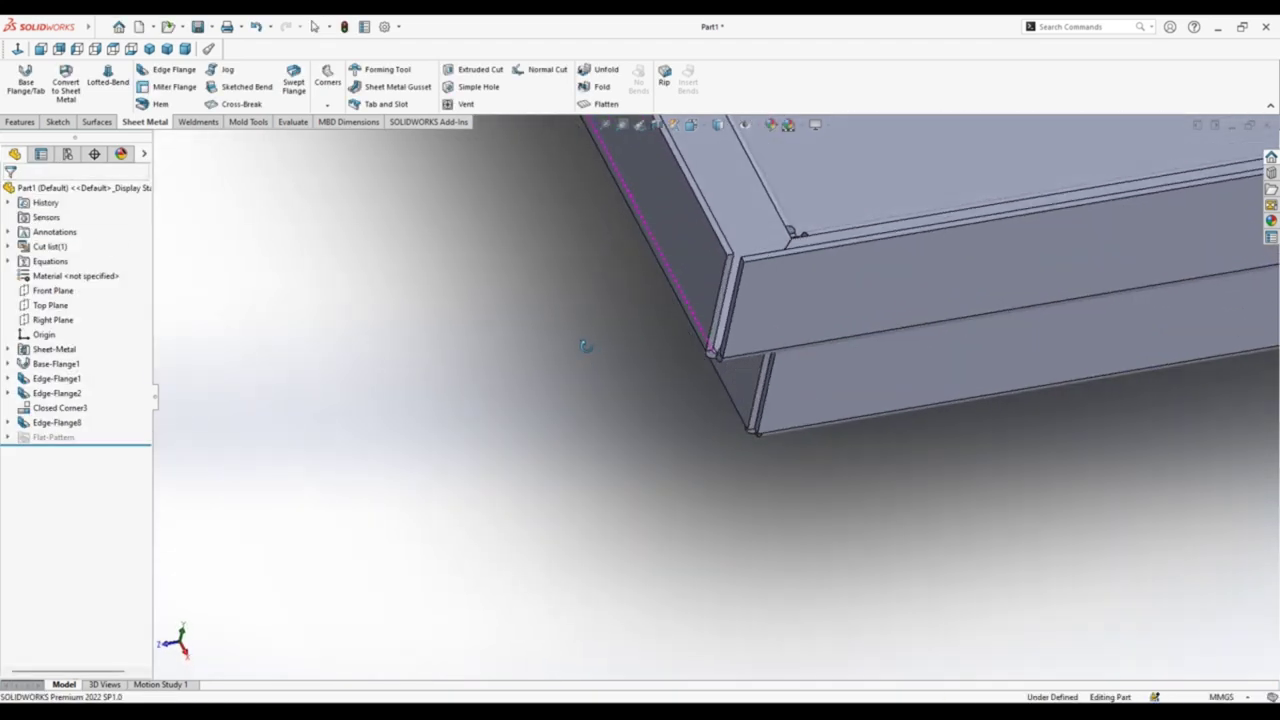
Step: Add a 20 mm edge flange on all four top rim edges as Edge-Flange9
left_click(166, 69)
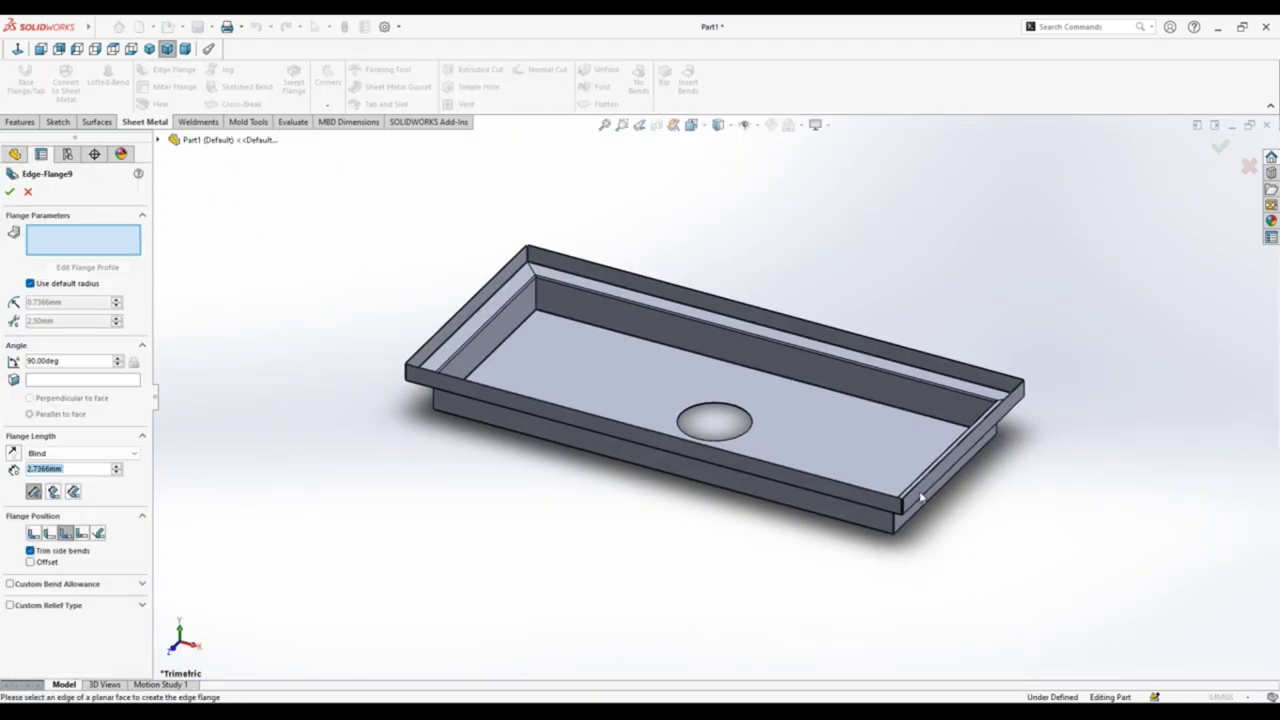
scroll(921, 497, "down", 5)
scroll(791, 463, "down", 5)
left_click(714, 420)
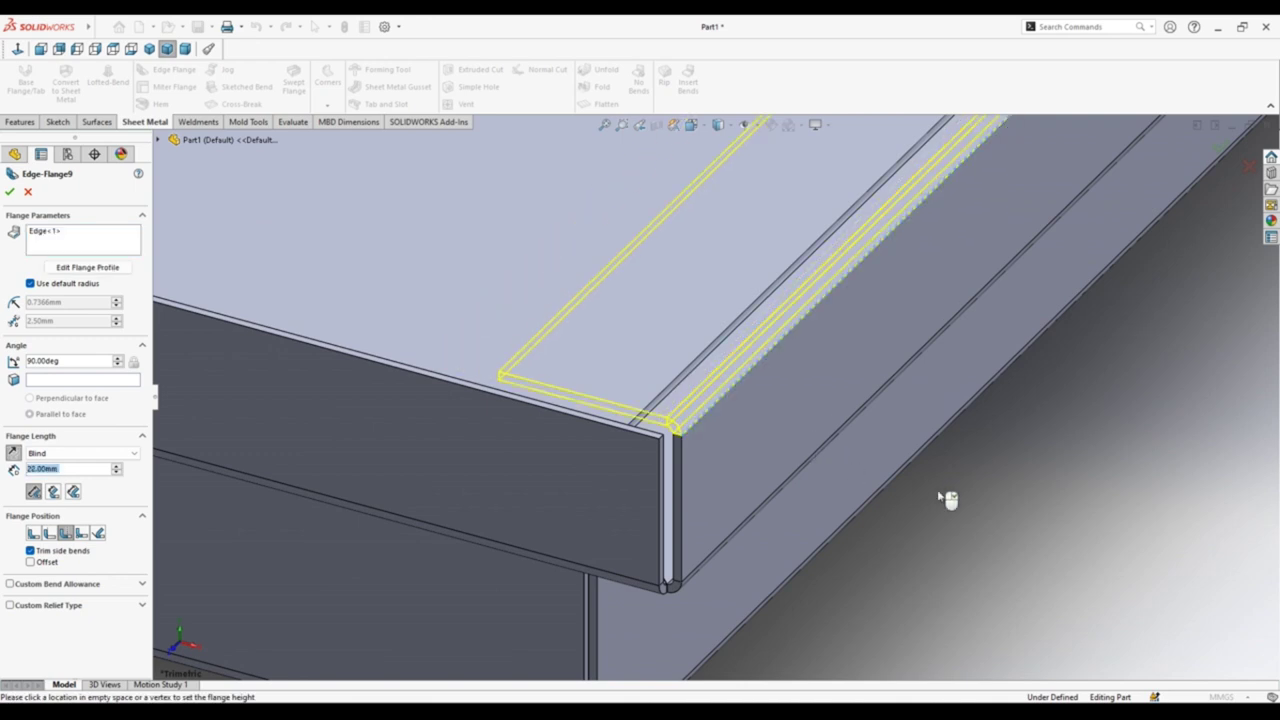
scroll(948, 500, "up", 5)
scroll(980, 500, "up", 2)
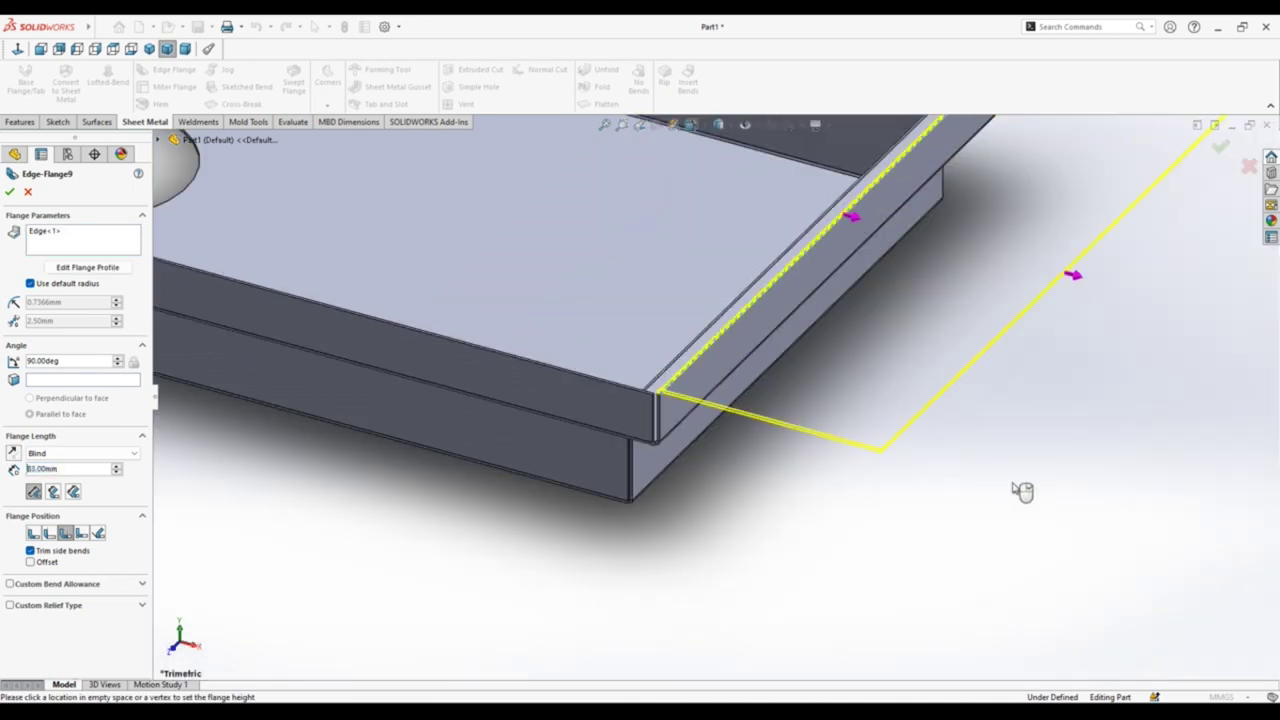
left_click(645, 397)
scroll(714, 476, "up", 4)
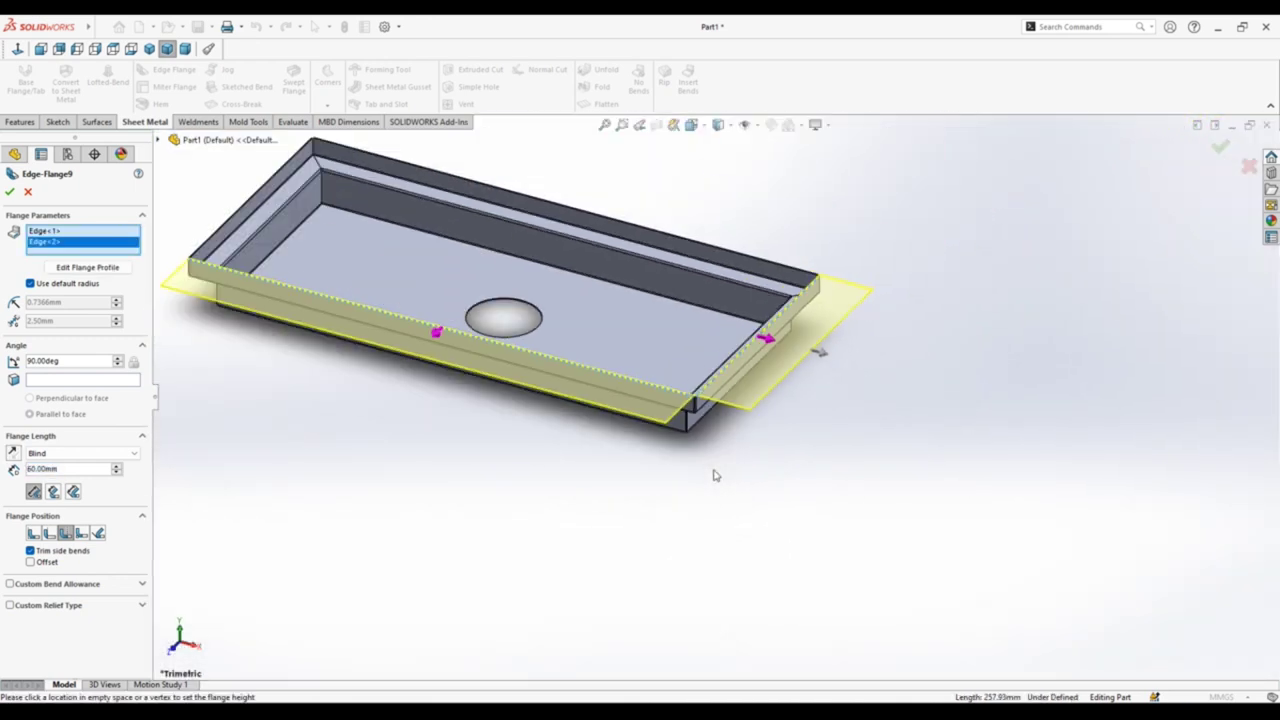
left_click(734, 262)
left_click(266, 189)
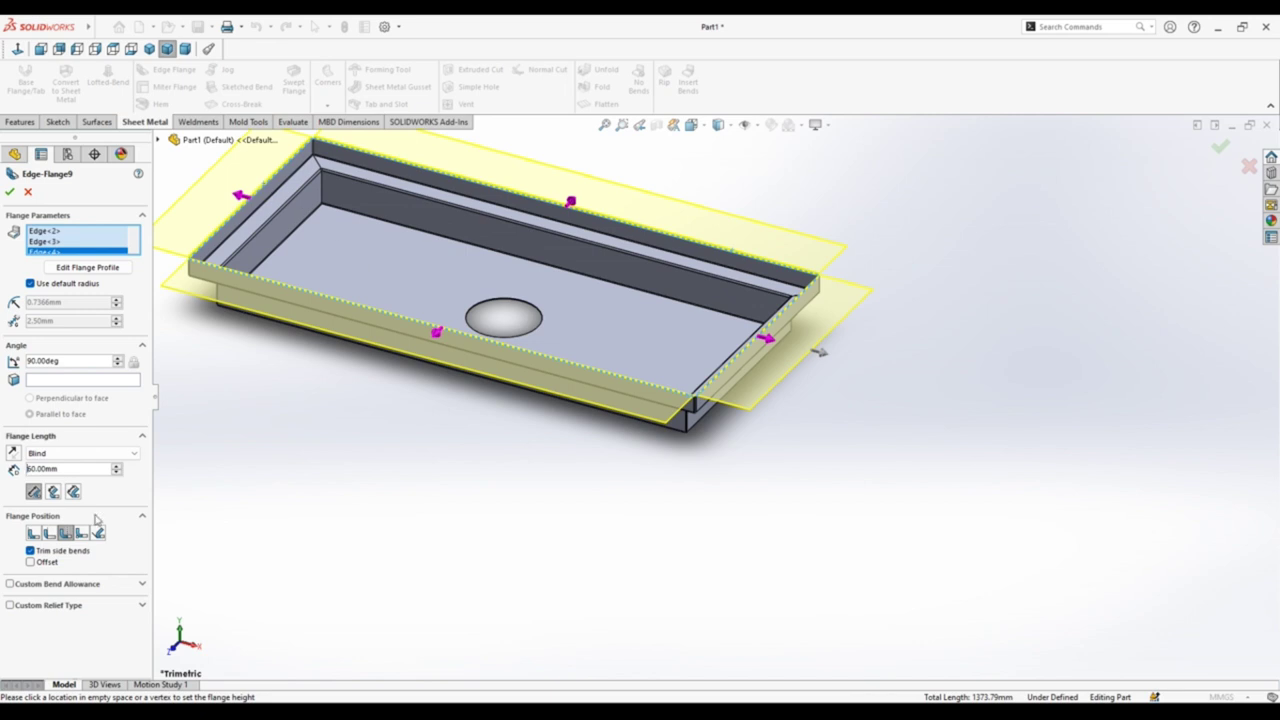
type("20")
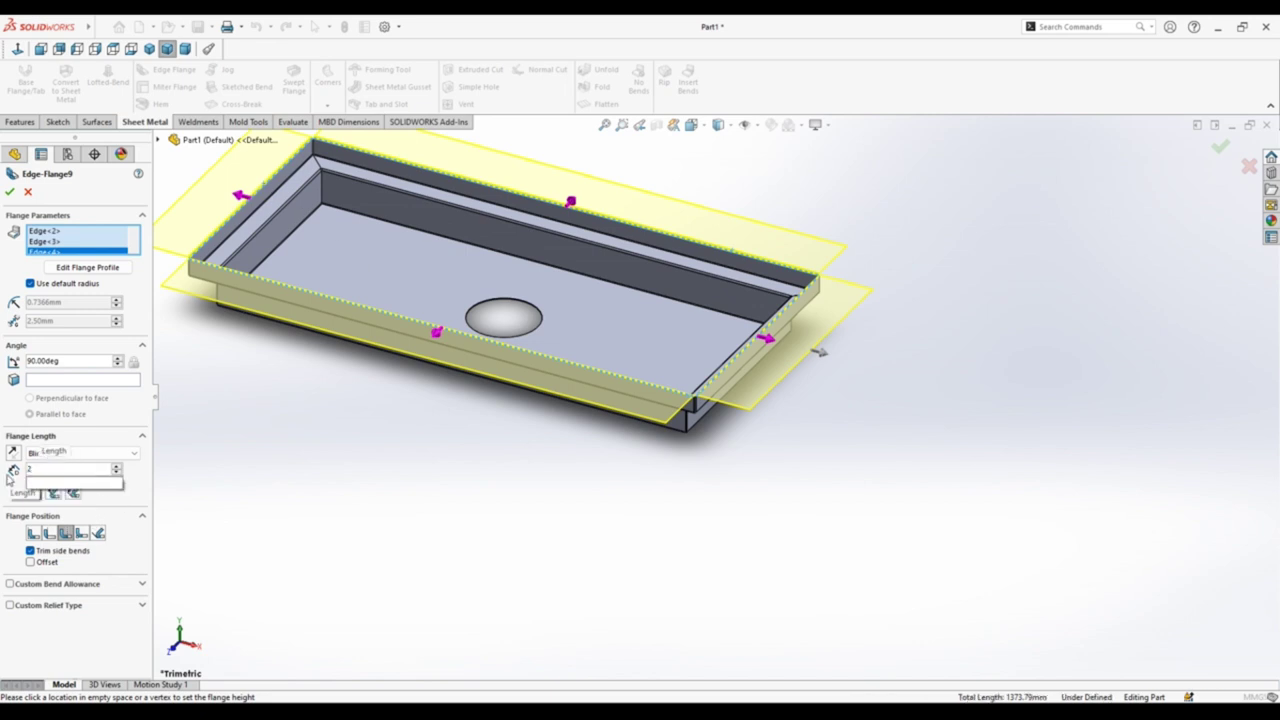
key("Return")
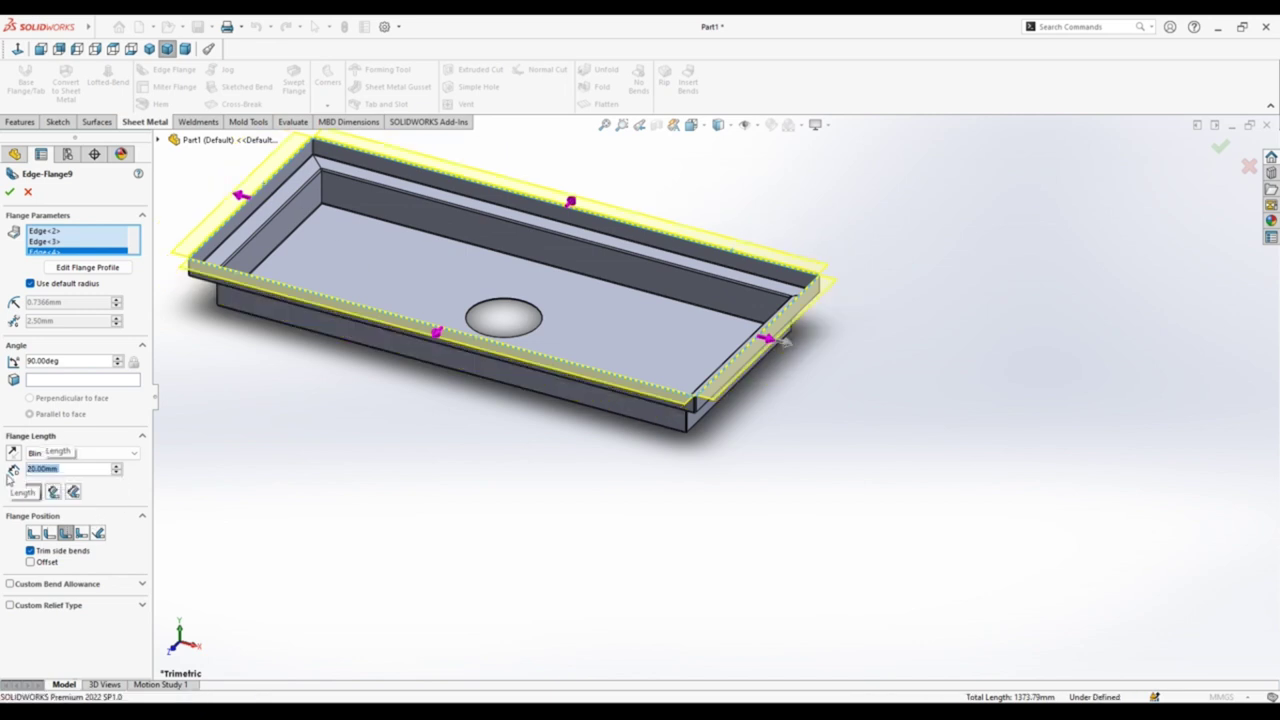
left_click(14, 193)
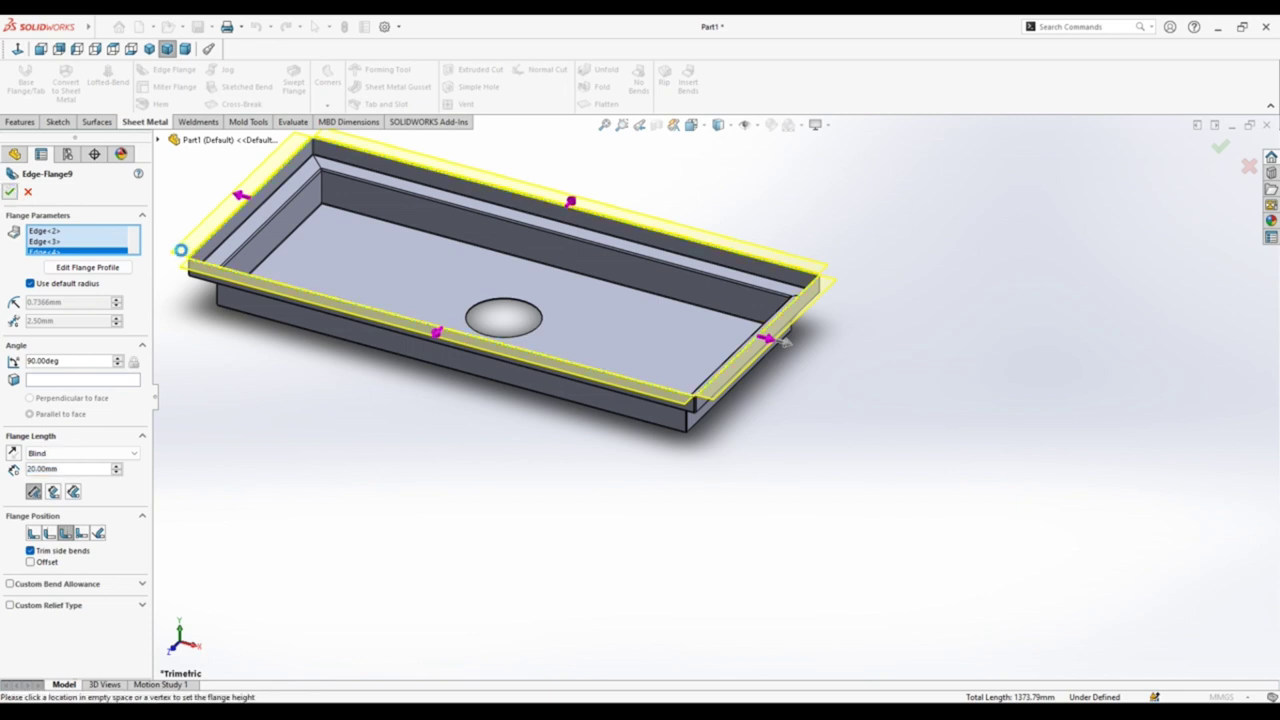
left_click(149, 48)
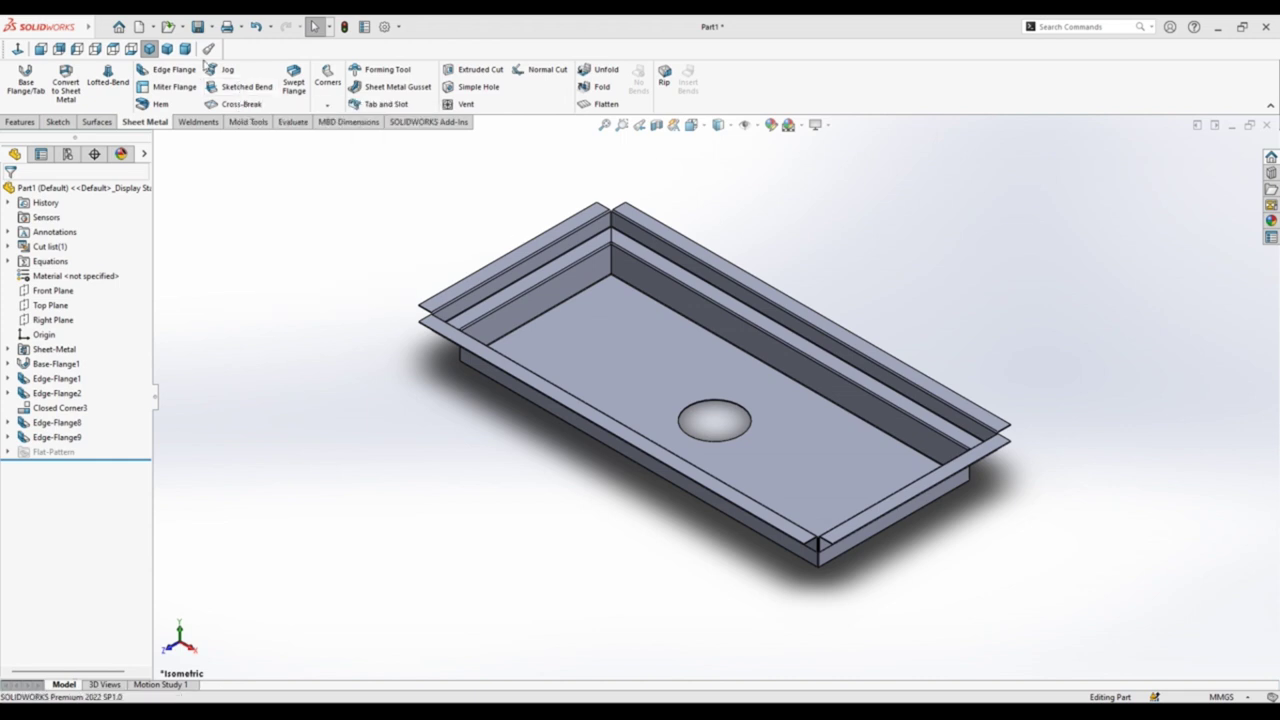
Step: Start a Closed Corner and select the first corner's flange faces to extend and match
left_click(328, 104)
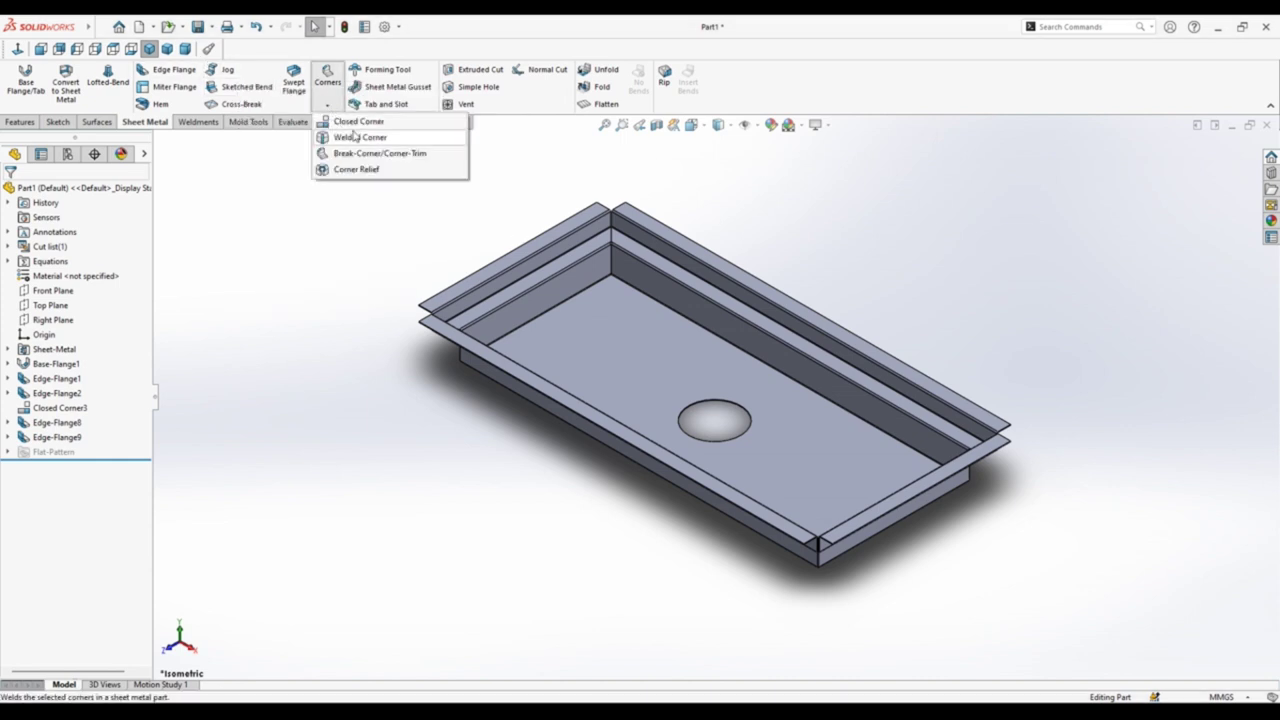
left_click(353, 123)
scroll(818, 550, "down", 2)
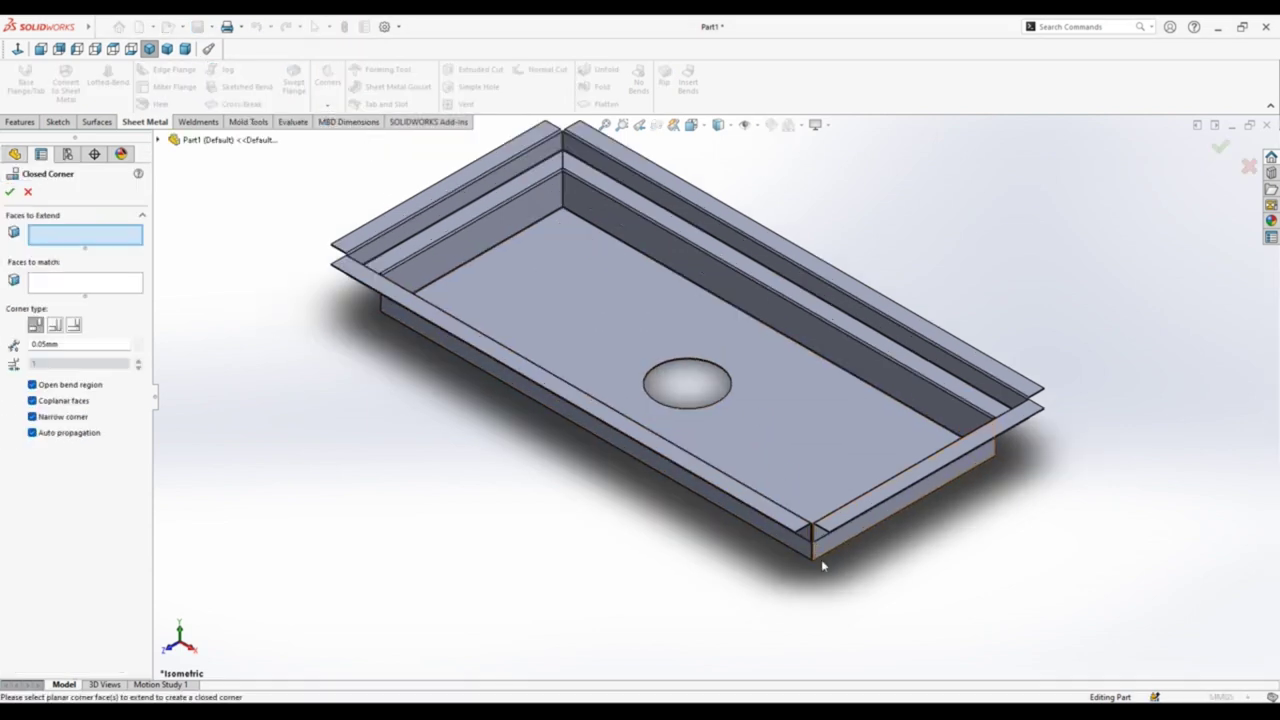
scroll(821, 559, "down", 5)
scroll(763, 419, "down", 2)
left_click(749, 334)
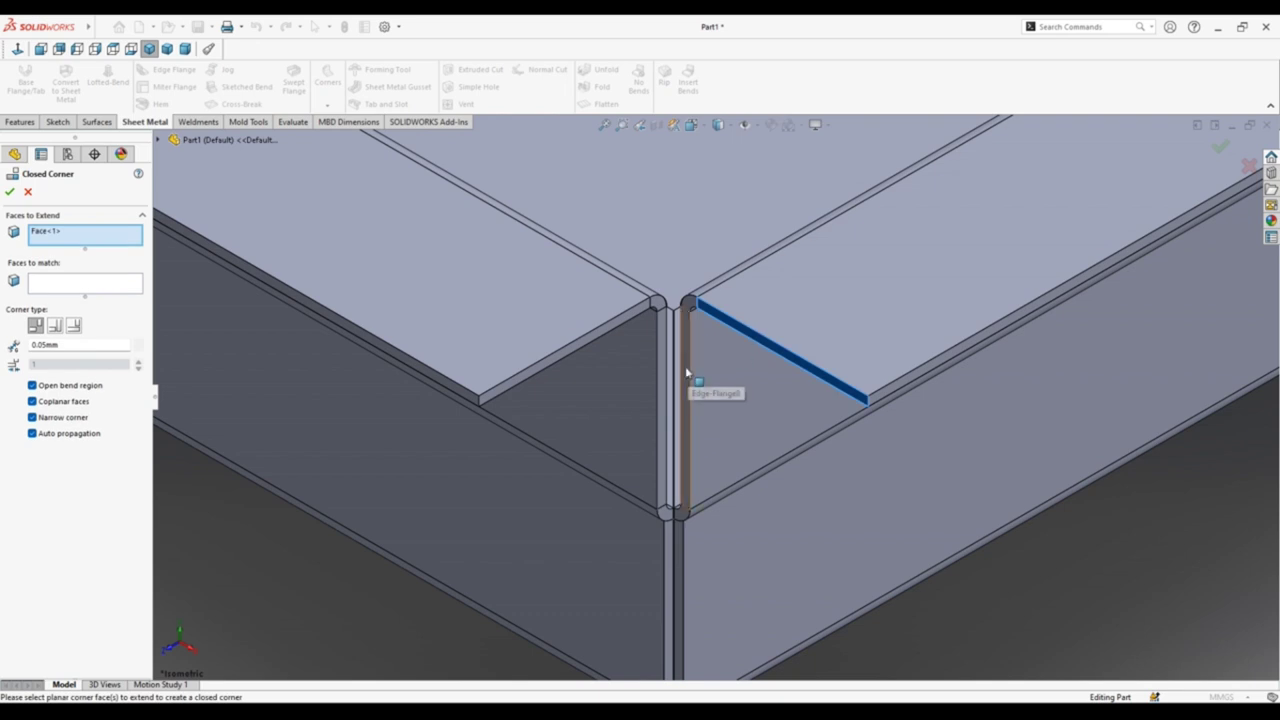
left_click(688, 376)
left_click(65, 300)
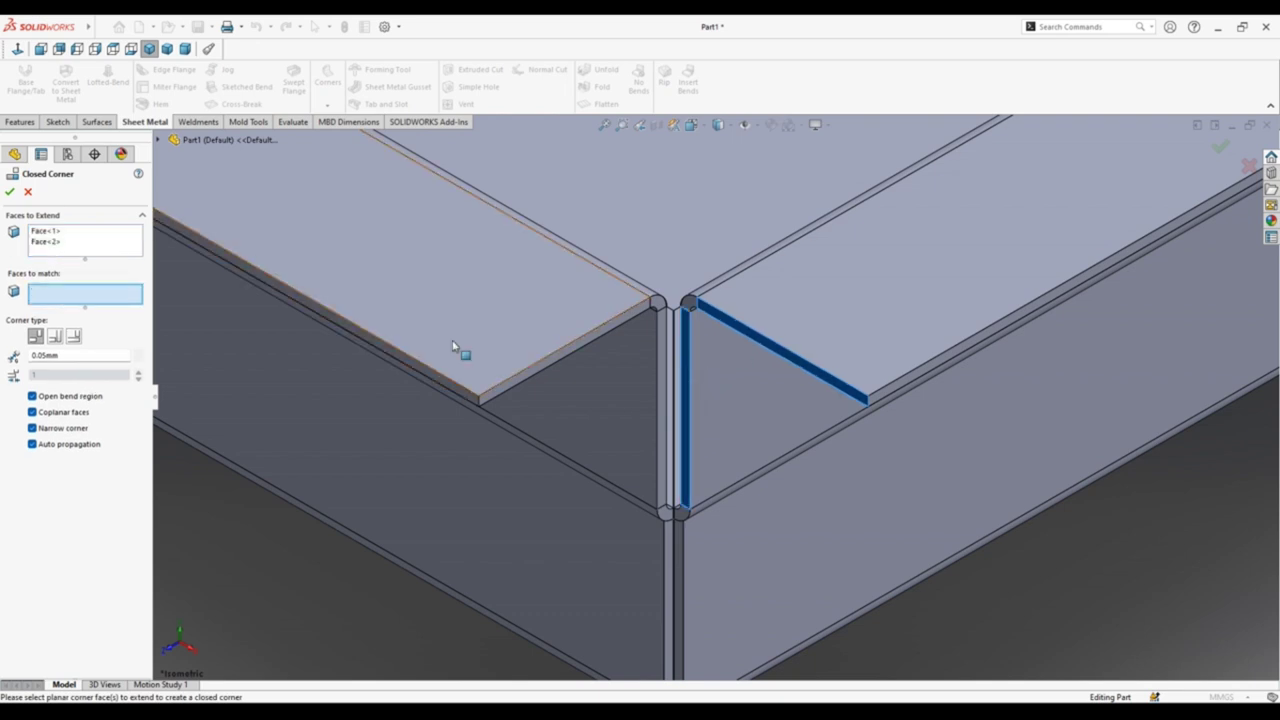
left_click(581, 346)
left_click(676, 382)
scroll(690, 390, "up", 5)
scroll(715, 395, "up", 4)
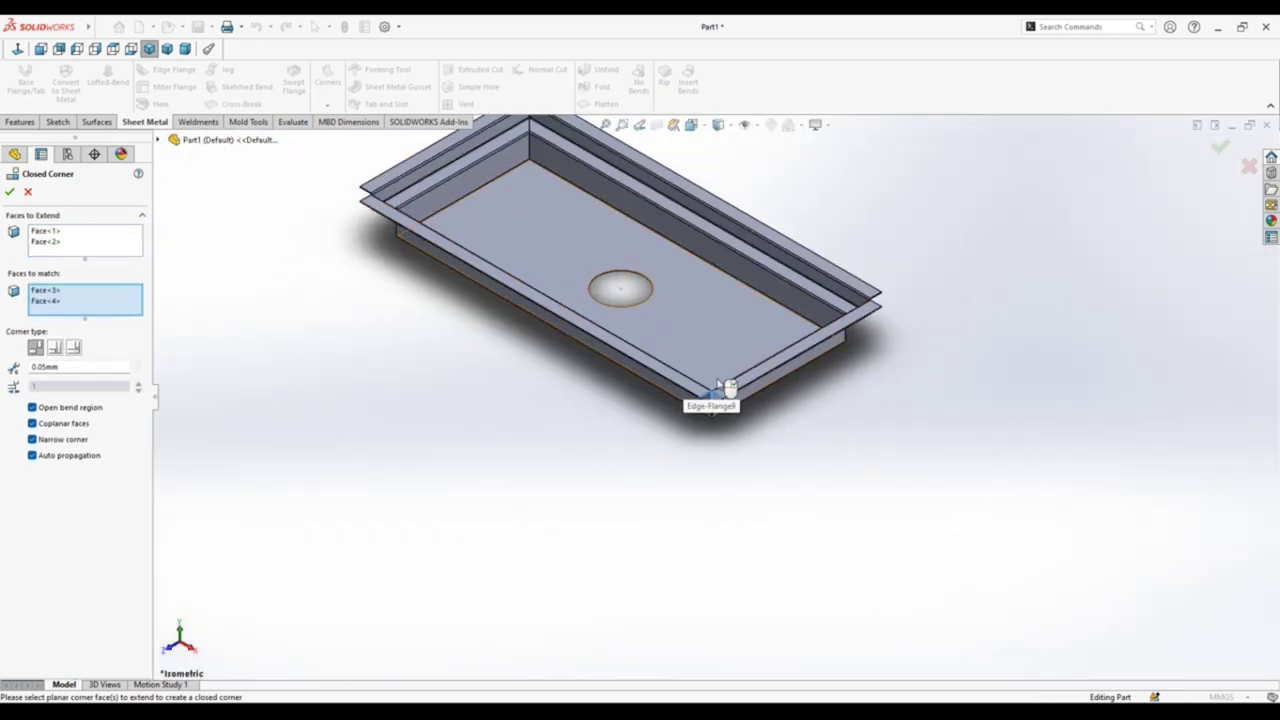
Step: Select the second corner's flange and vertical faces to extend and to match
middle_click_drag(928, 324, 820, 414)
scroll(663, 423, "down", 3)
scroll(634, 400, "down", 4)
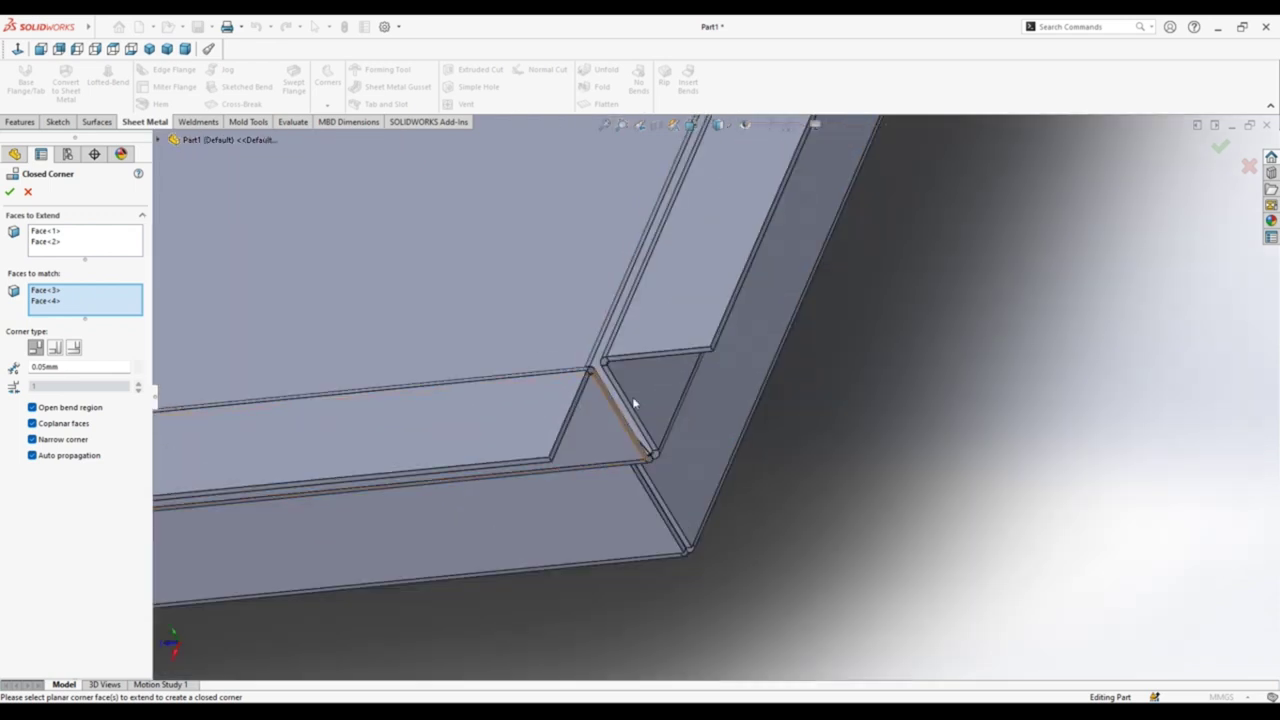
left_click(137, 242)
left_click(617, 325)
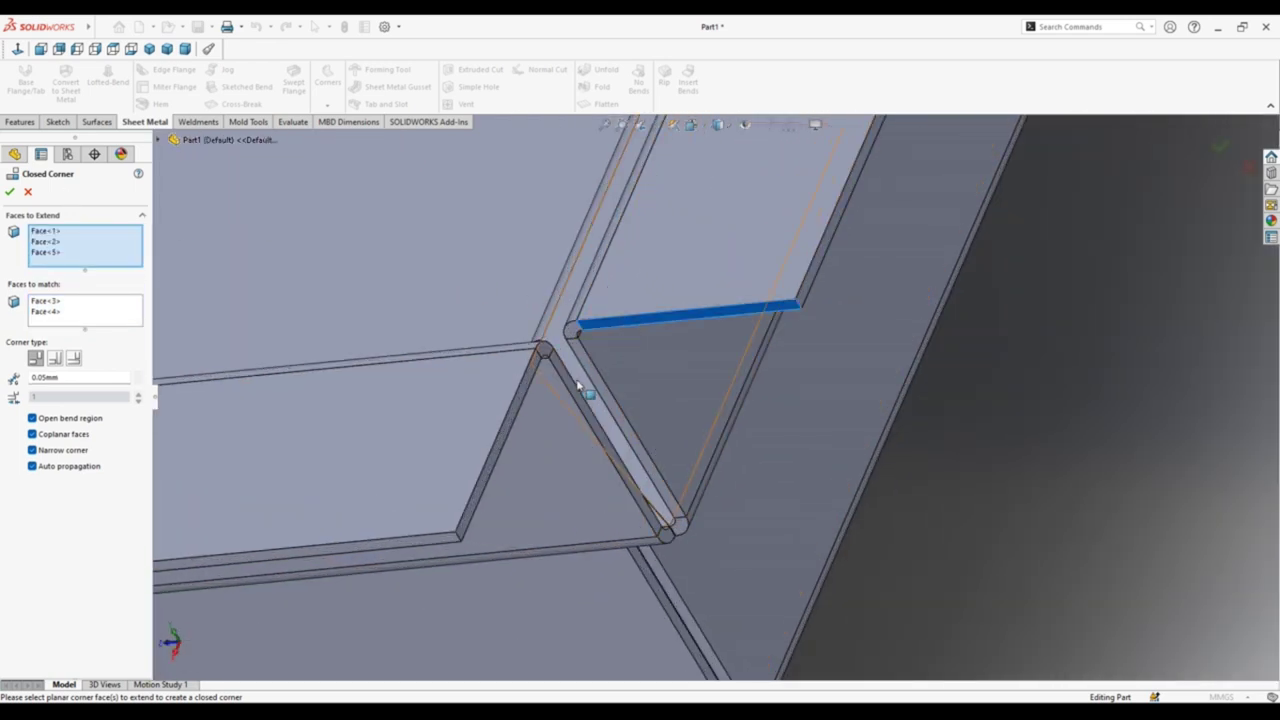
left_click(598, 386)
scroll(557, 400, "down", 2)
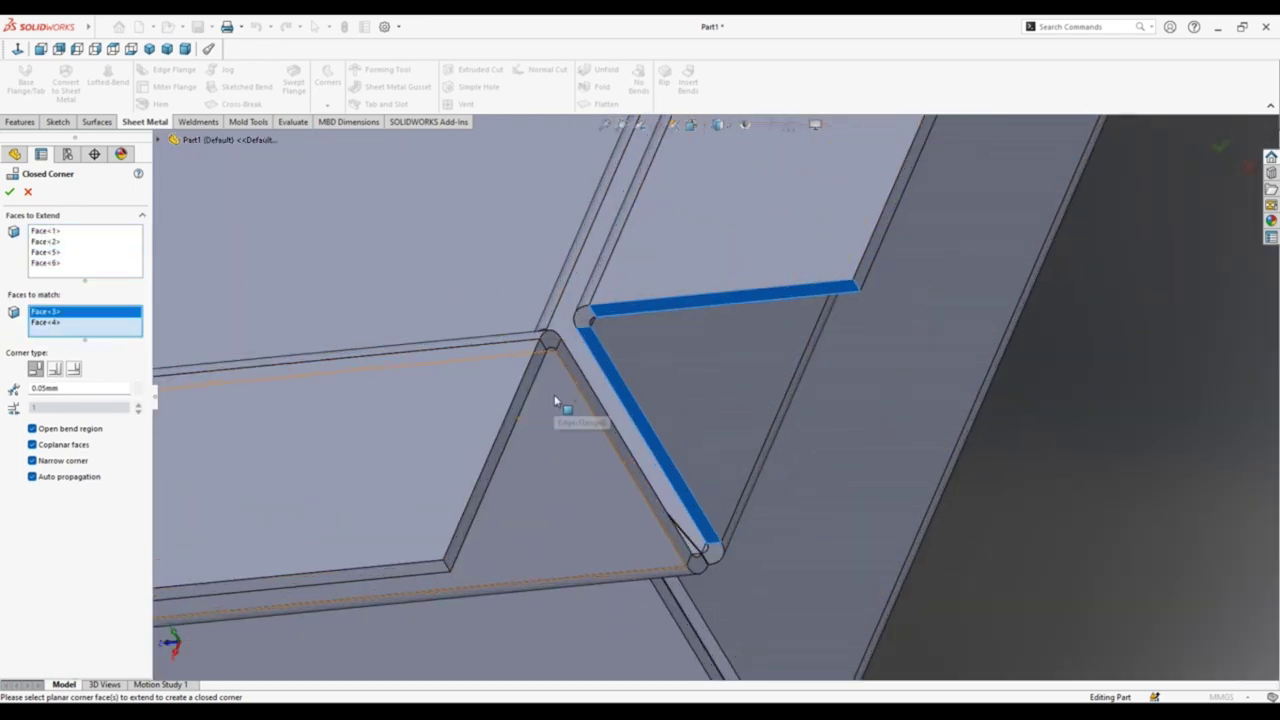
scroll(540, 405, "down", 2)
left_click(528, 409)
left_click(620, 392)
scroll(620, 392, "up", 3)
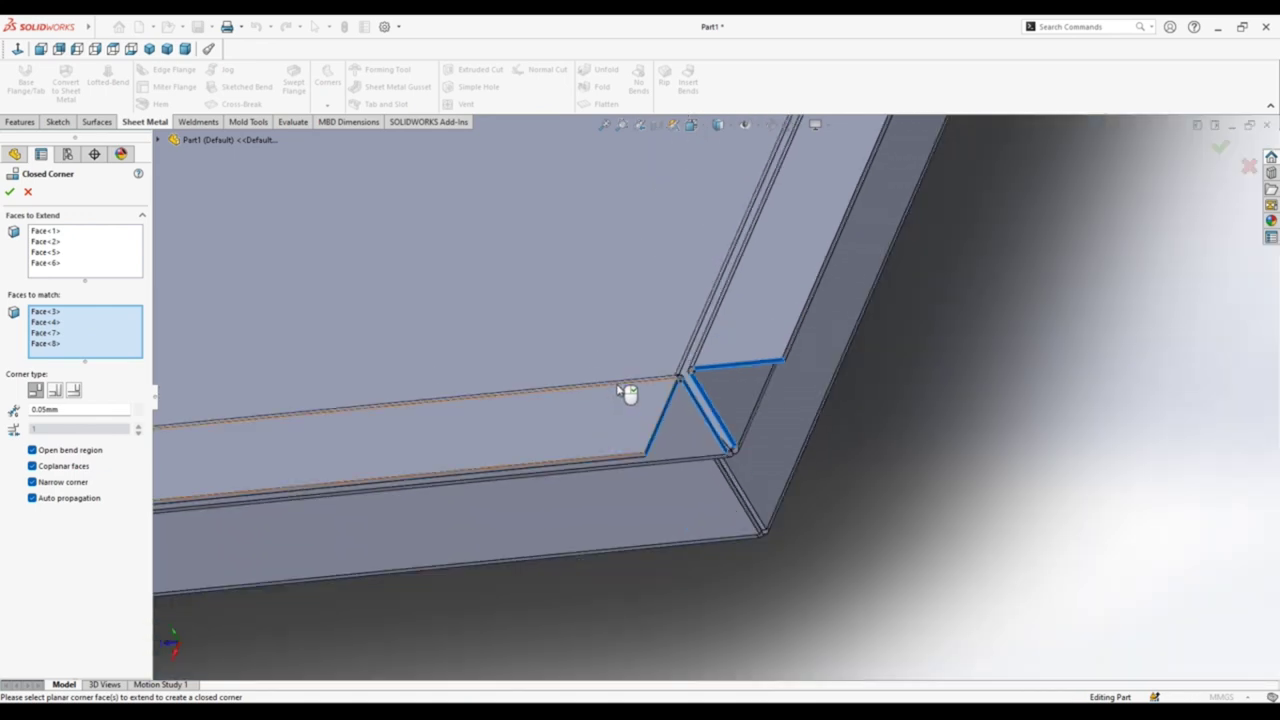
scroll(623, 443, "up", 3)
scroll(623, 443, "up", 2)
Step: Select the third corner's flange and vertical faces to extend and to match
mouse_move(856, 365)
middle_mouse_down()
mouse_move(802, 346)
mouse_move(729, 557)
middle_mouse_up()
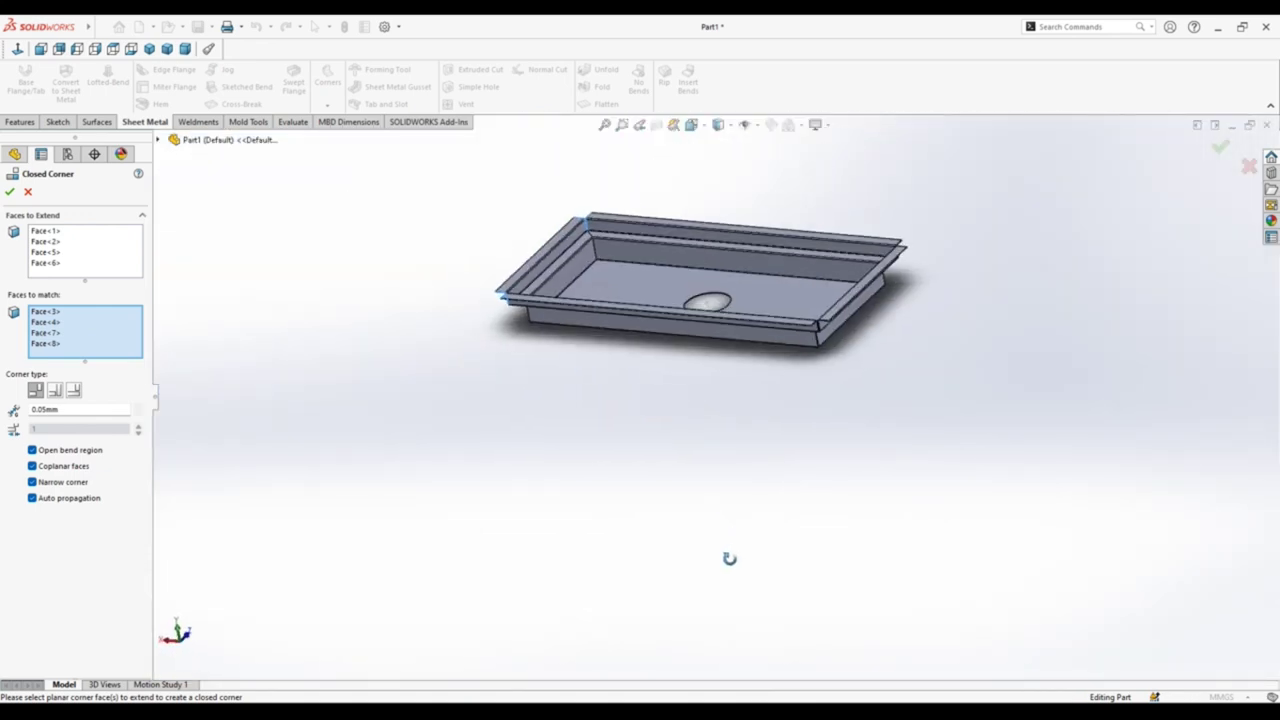
scroll(820, 349, "down", 3)
scroll(738, 311, "down", 3)
scroll(738, 311, "down", 1)
left_click(138, 252)
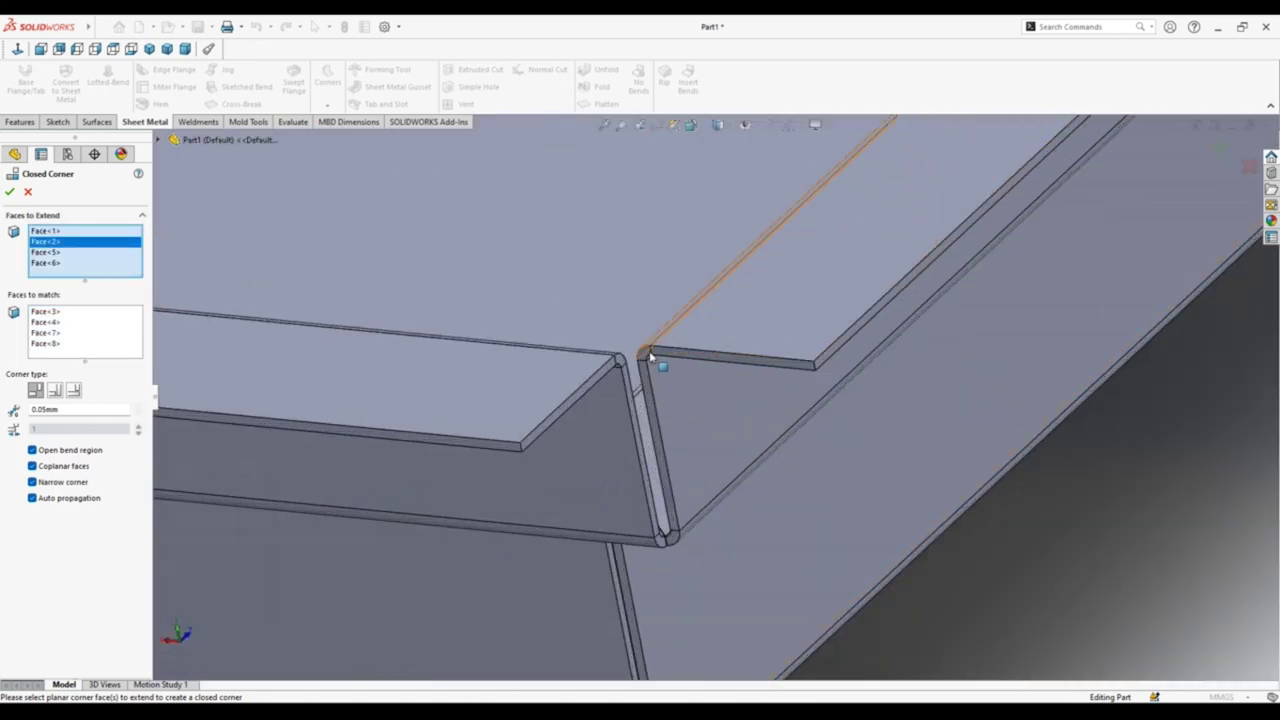
middle_click_drag(651, 357, 690, 355)
left_click(692, 360)
left_click(652, 436)
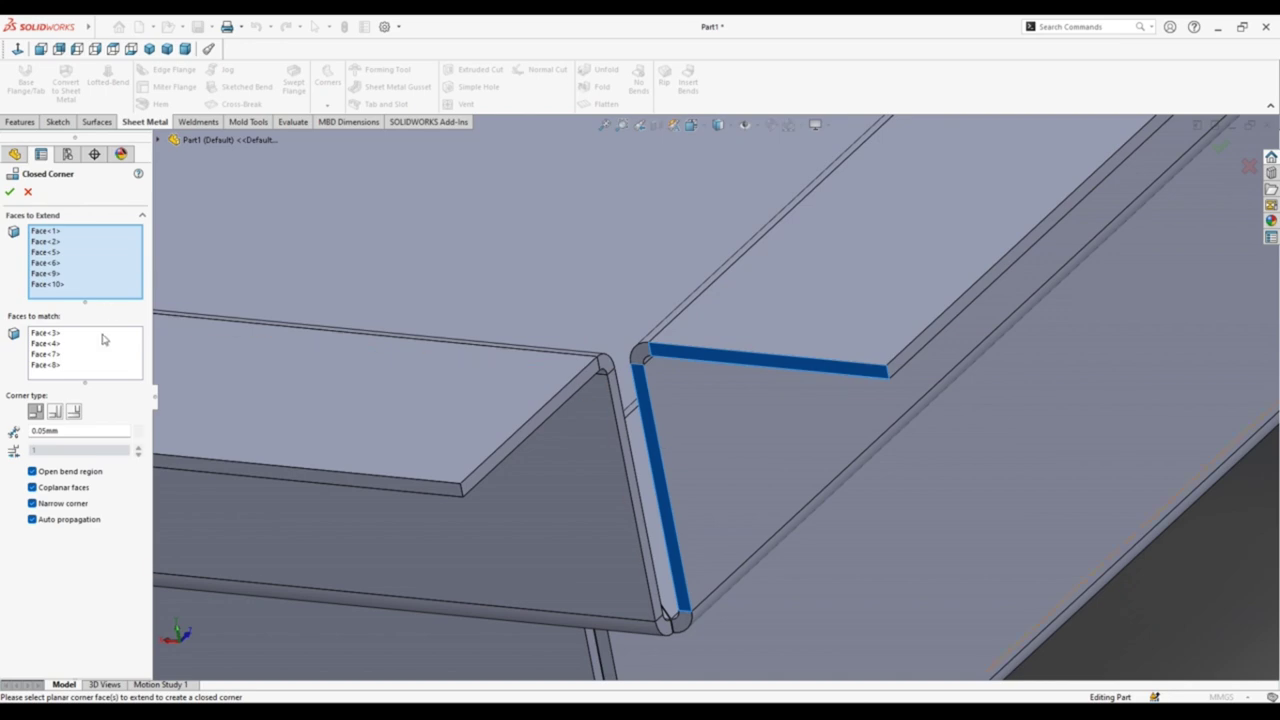
left_click(103, 340)
left_click(585, 400)
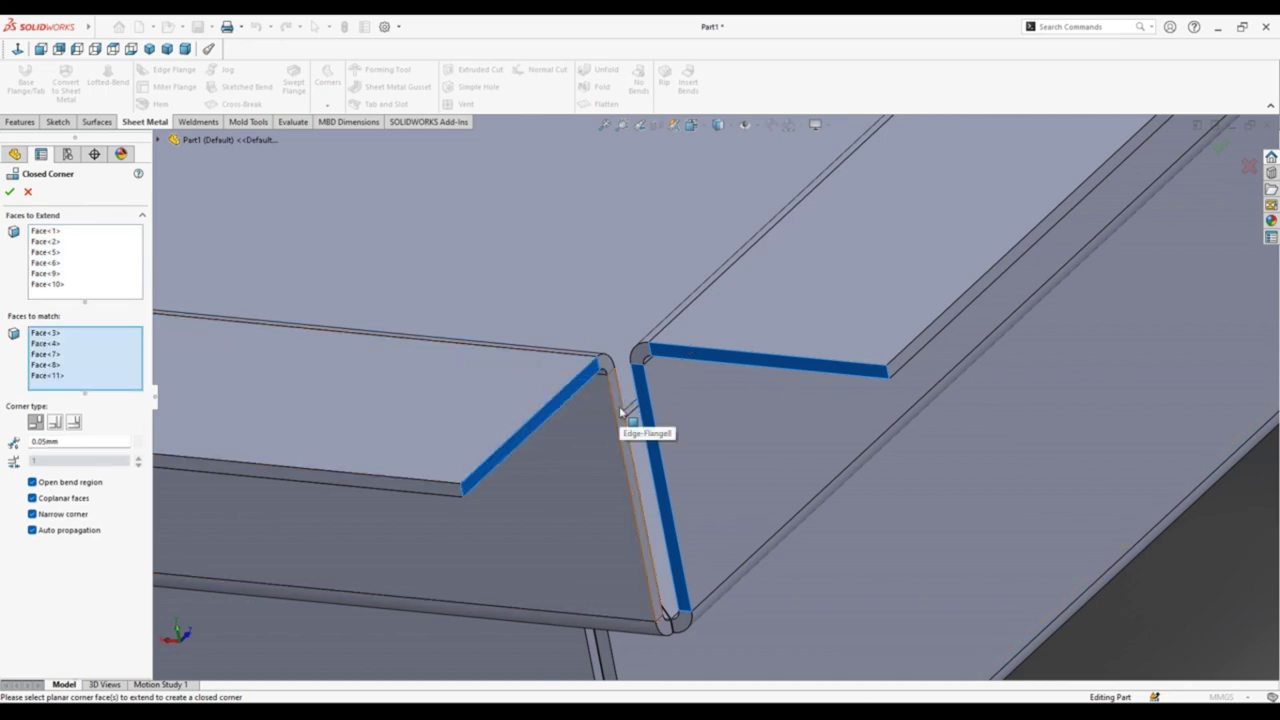
left_click(620, 410)
scroll(612, 402, "up", 3)
scroll(609, 400, "up", 5)
Step: Select the last corner's faces to extend and match, then accept the closed corner
mouse_move(903, 286)
middle_mouse_down()
mouse_move(782, 404)
mouse_move(671, 434)
middle_mouse_up()
scroll(650, 450, "down", 3)
scroll(625, 370, "down", 3)
scroll(520, 335, "down", 3)
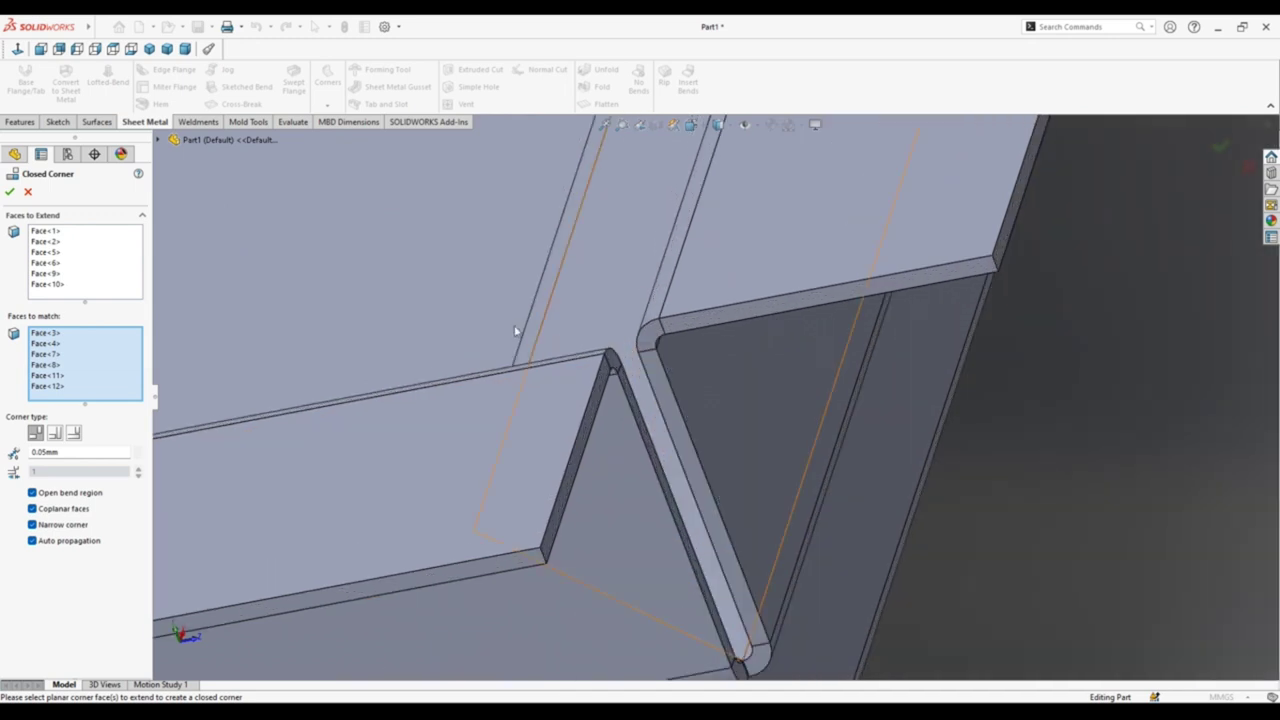
left_click(123, 251)
left_click(701, 324)
left_click(660, 405)
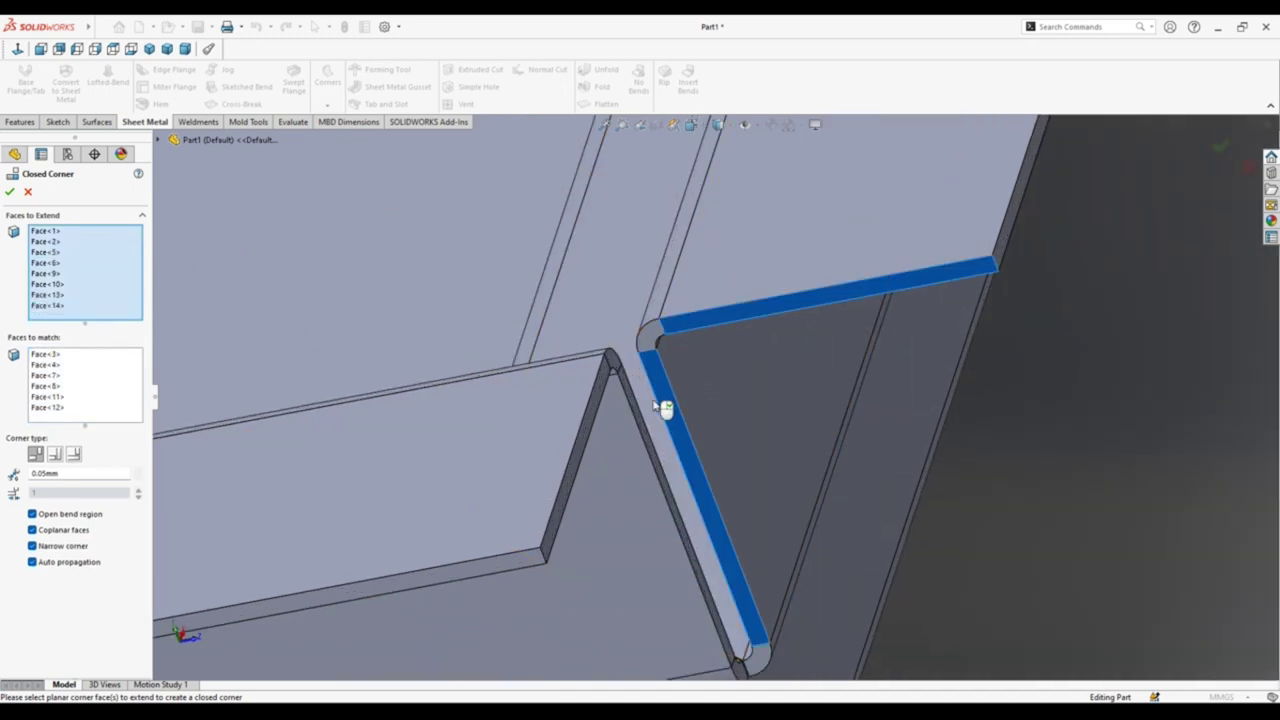
left_click(110, 404)
left_click(605, 398)
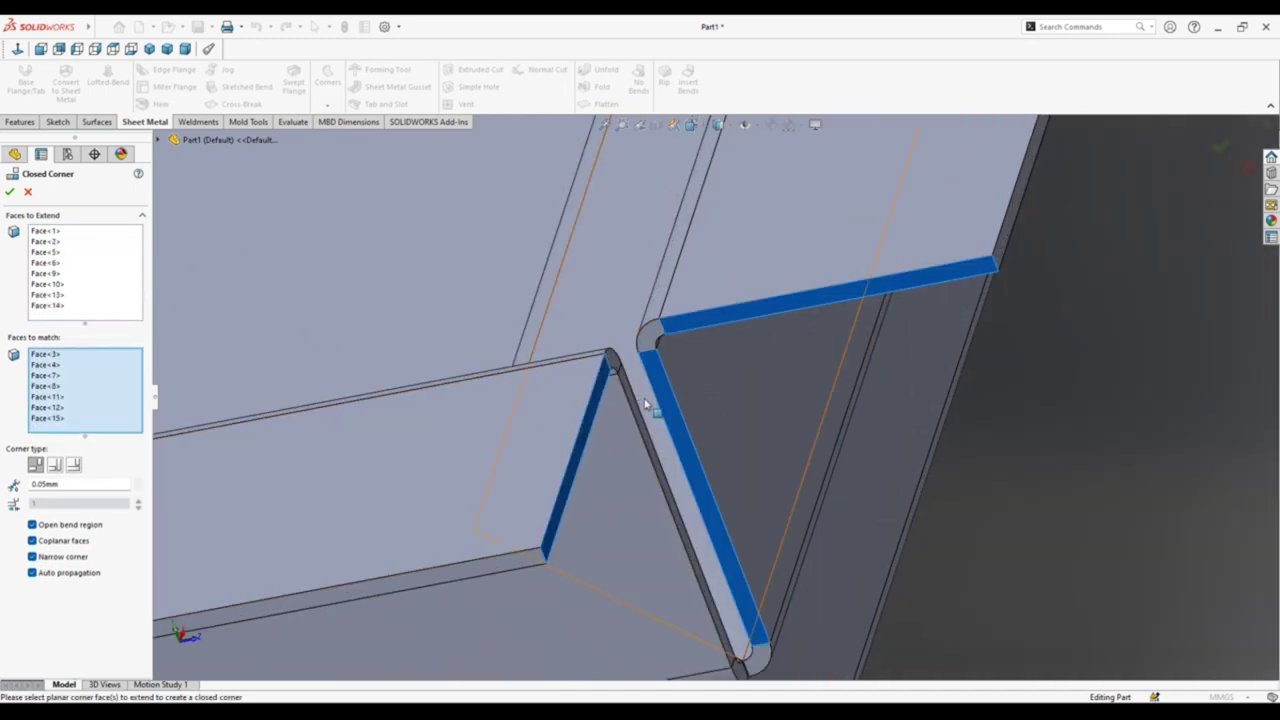
left_click(634, 423)
scroll(677, 400, "up", 3)
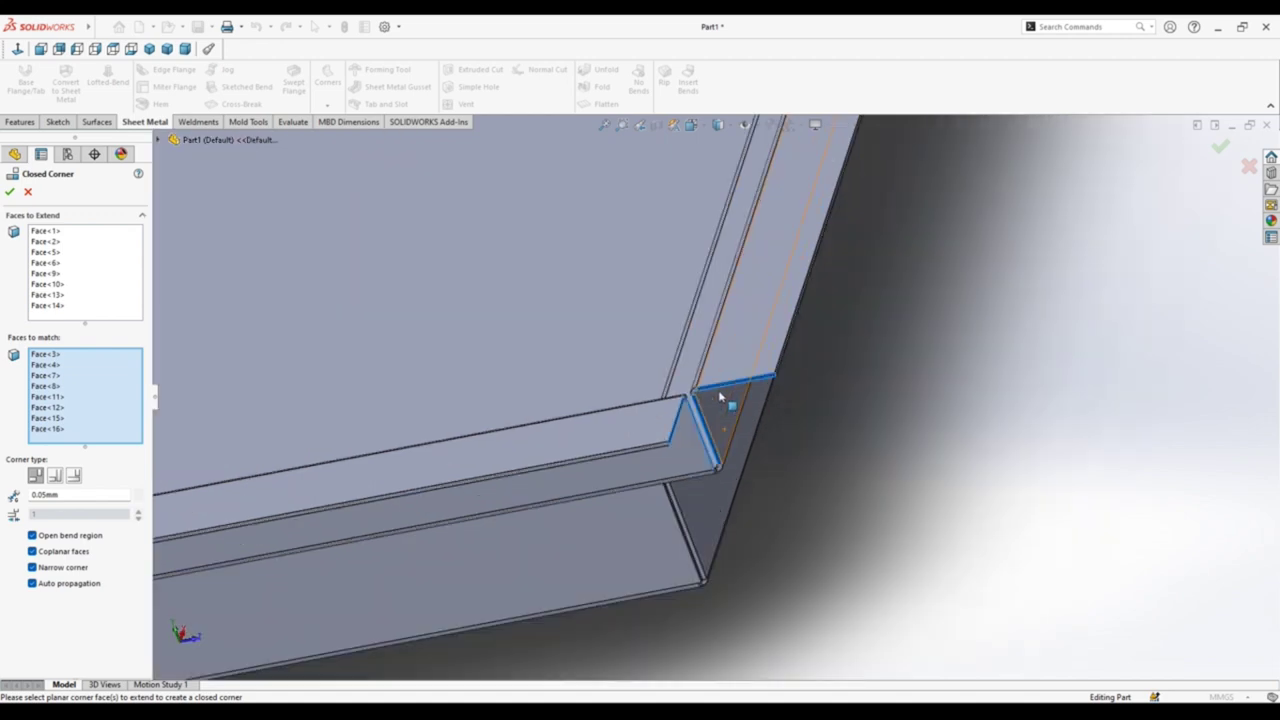
right_click(720, 398)
left_click(749, 492)
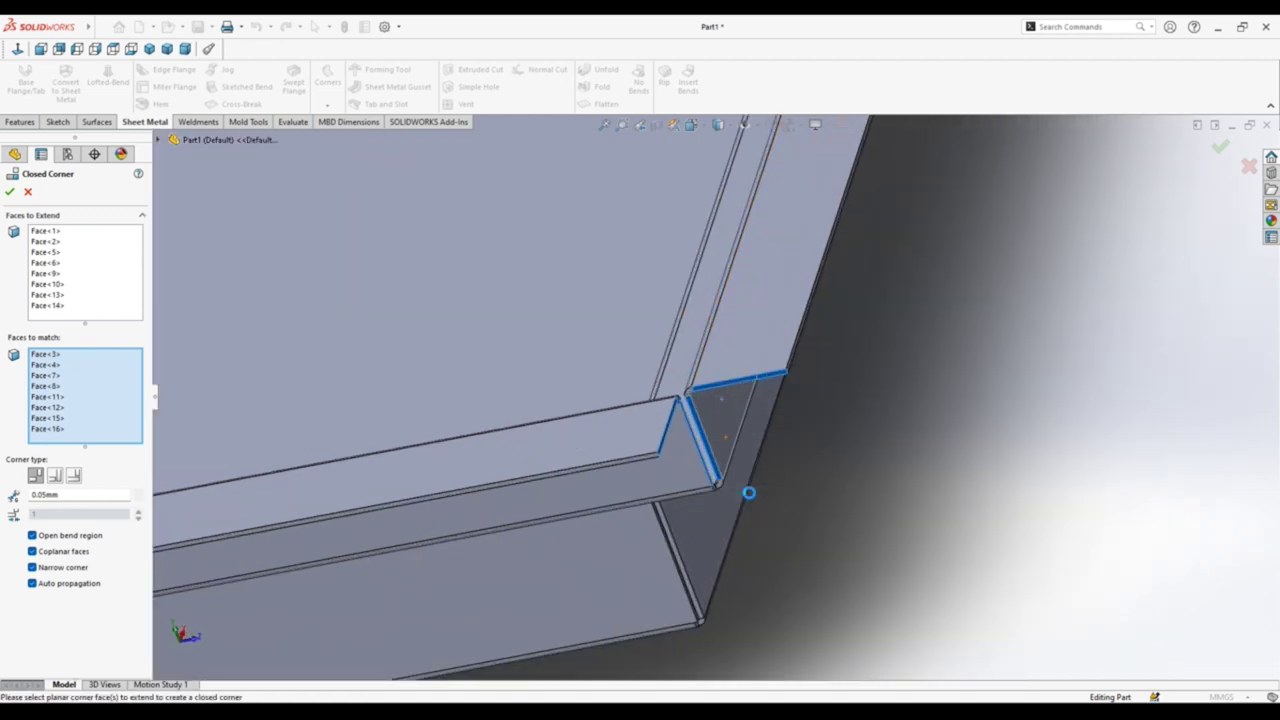
Step: Finish the closed corner and return the tray to an isometric view
key("f")
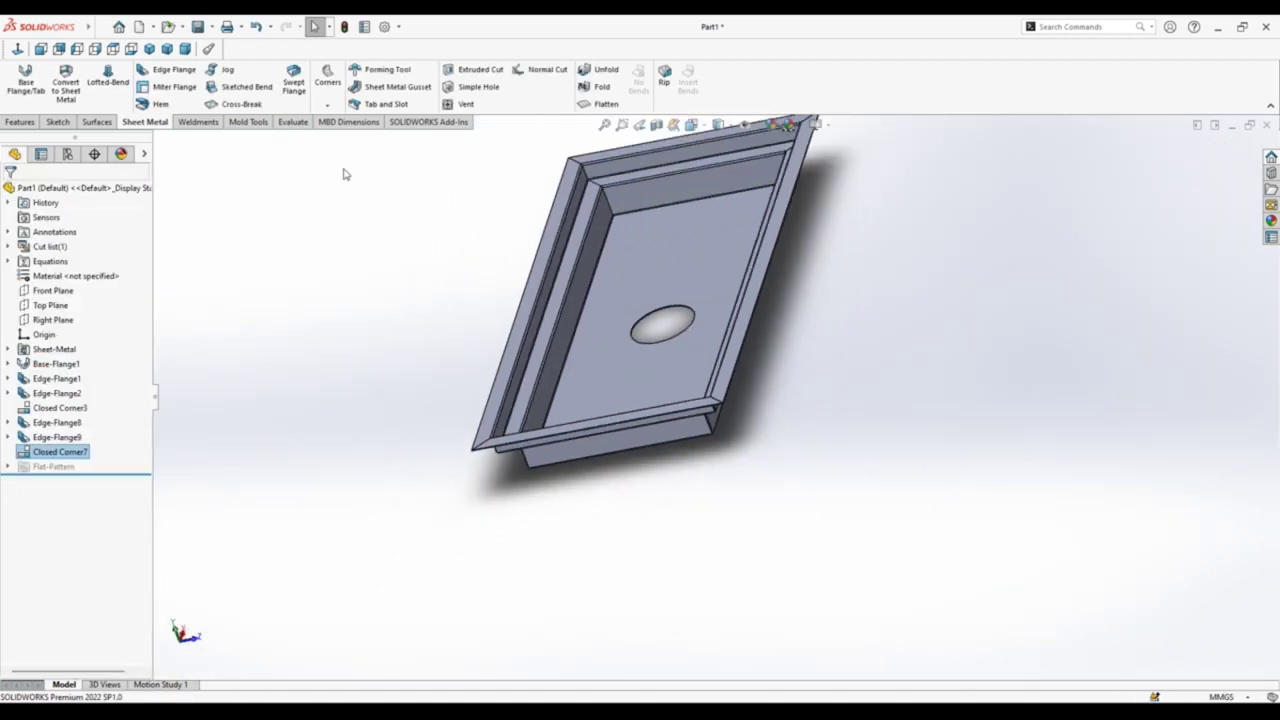
left_click(149, 49)
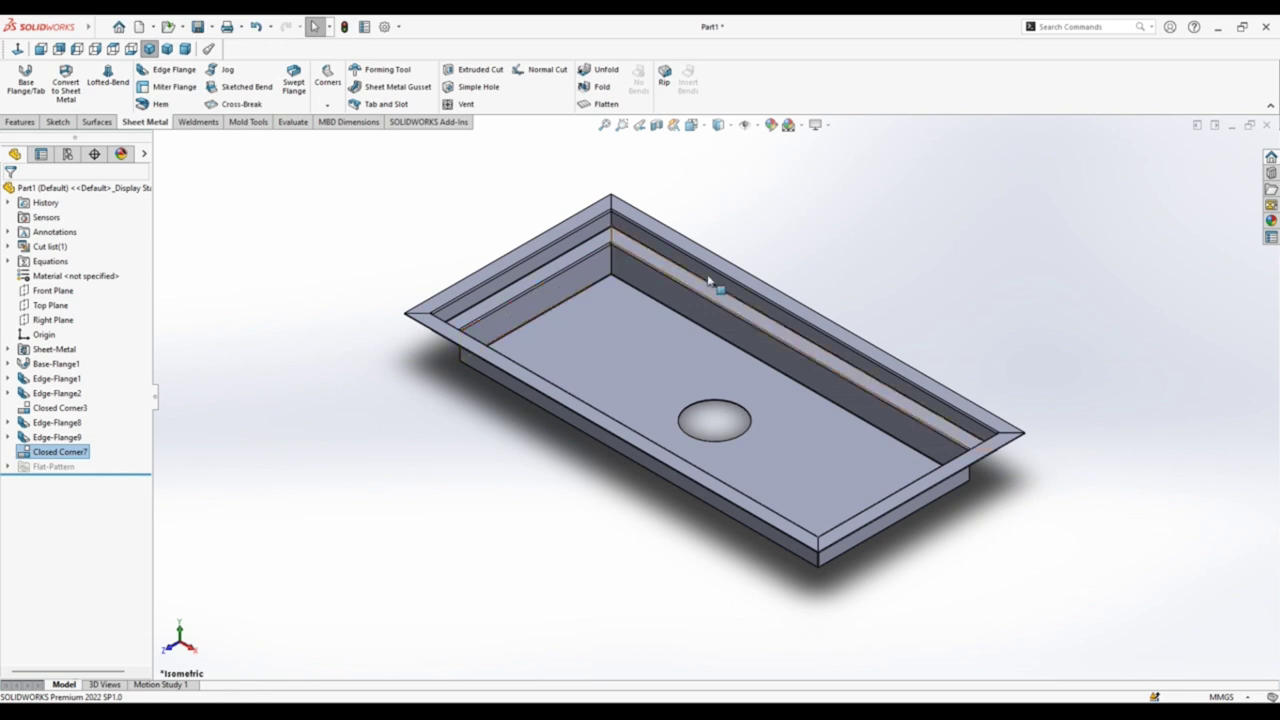
scroll(783, 267, "down", 2)
scroll(783, 267, "up", 2)
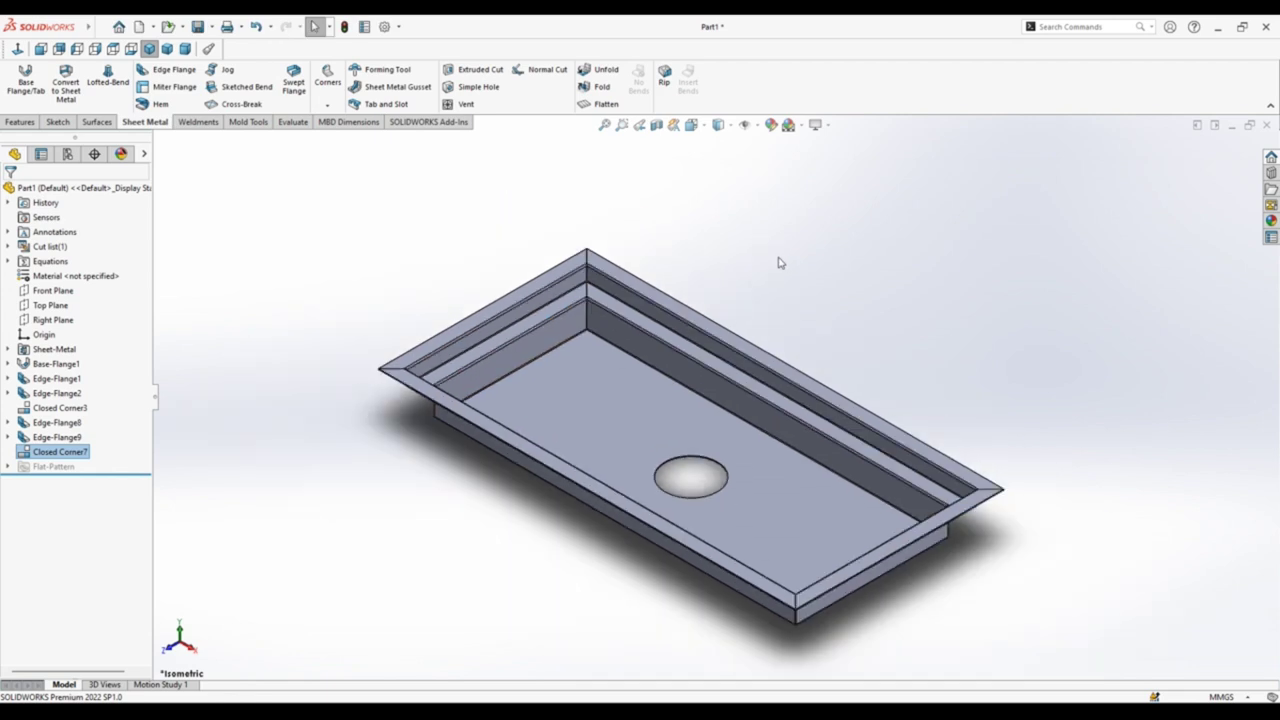
scroll(775, 255, "up", 2)
scroll(842, 572, "down", 2)
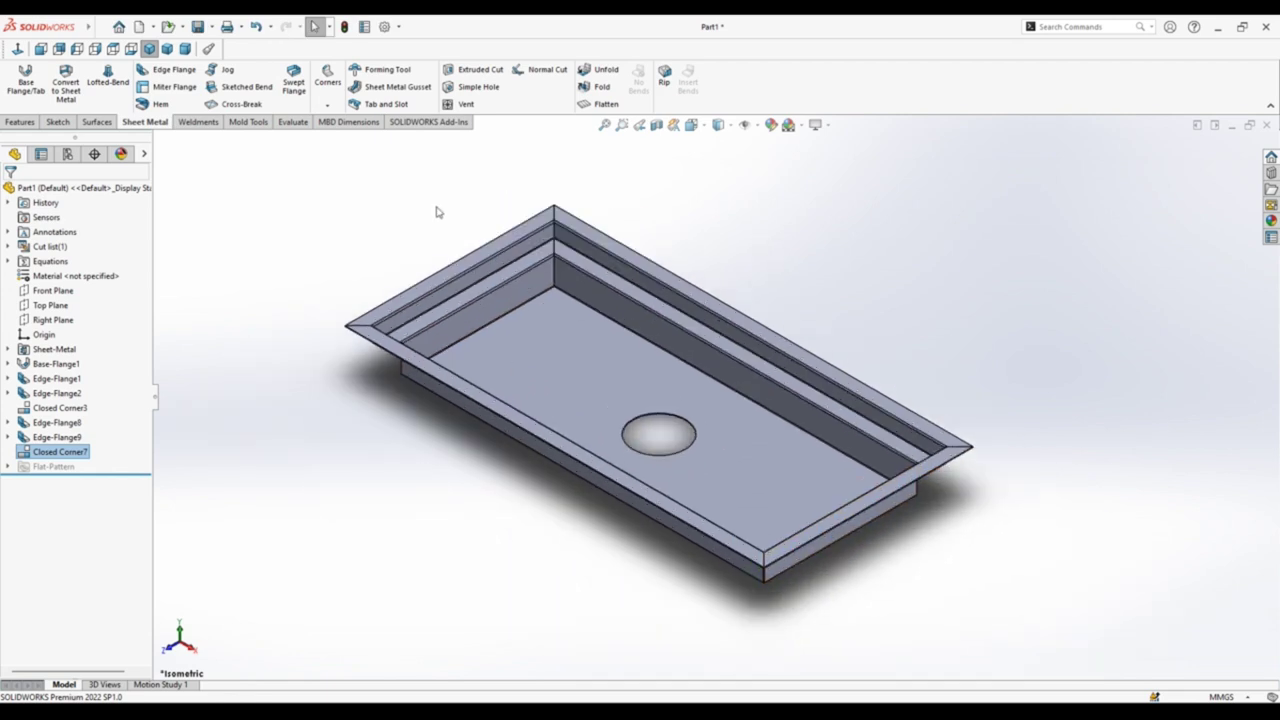
Step: Look through the File and Hide/Show menus without changes, then flatten the tray
left_click(101, 27)
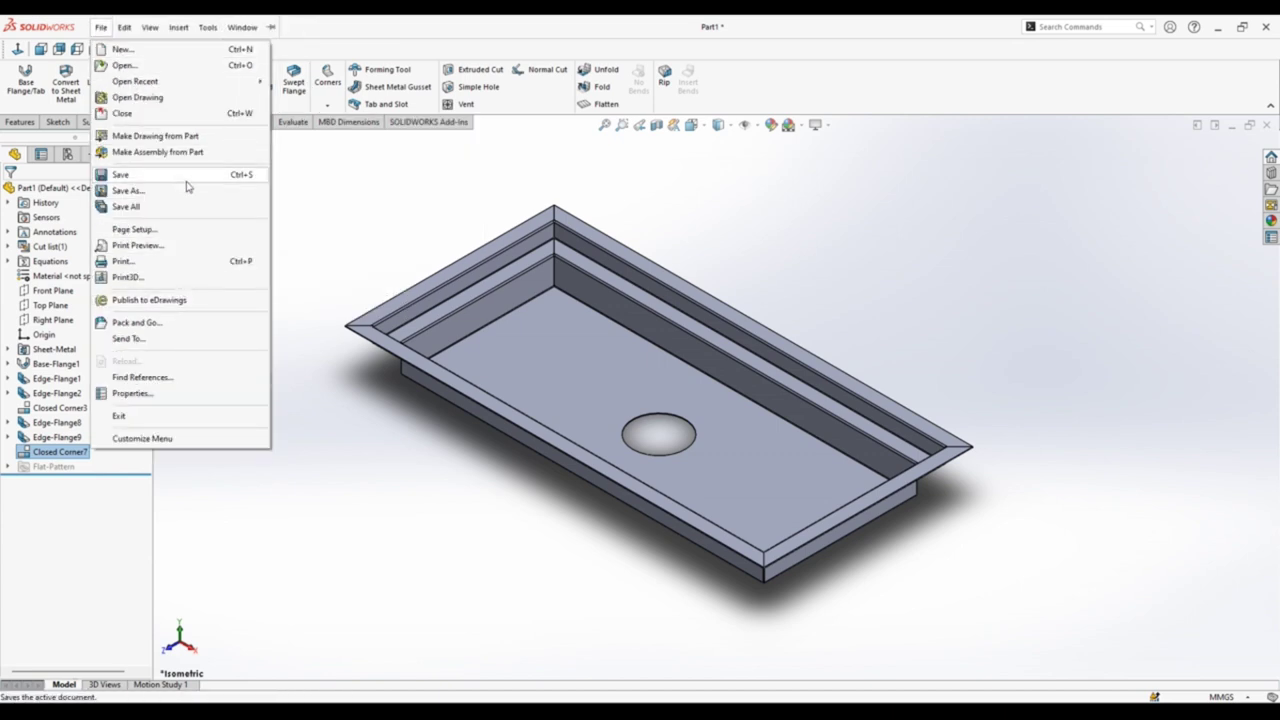
left_click(101, 27)
left_click(150, 27)
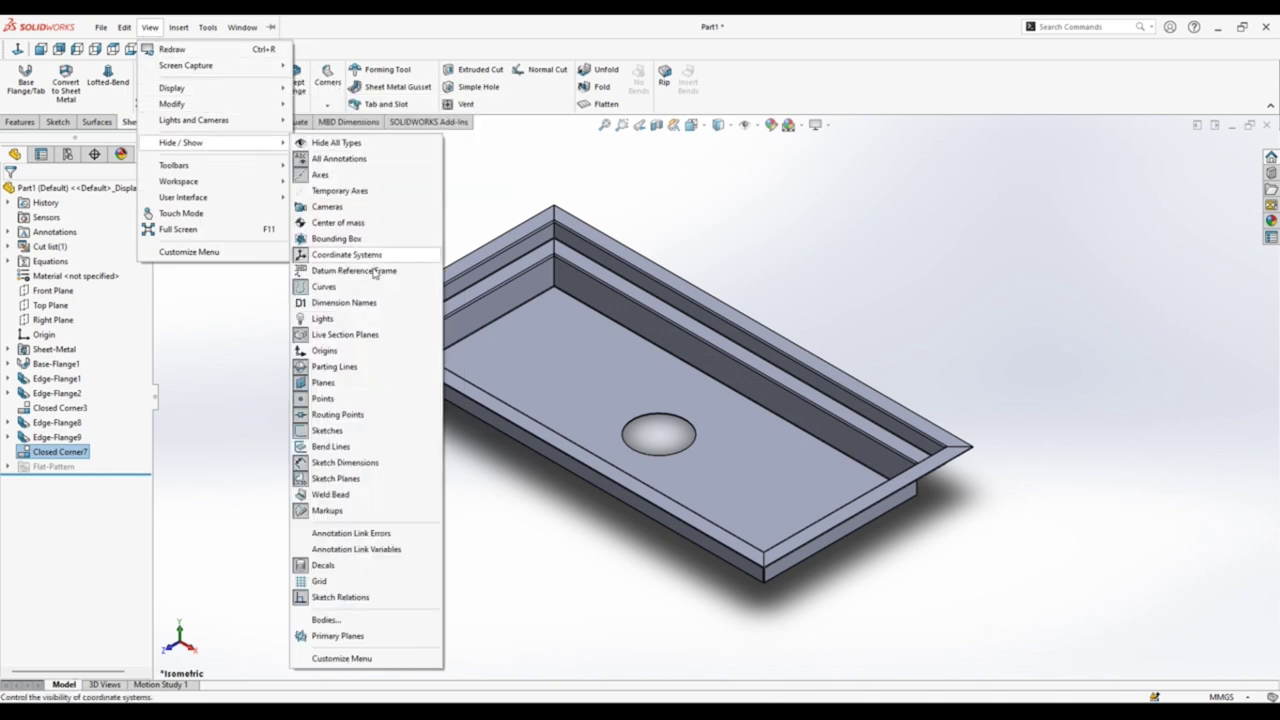
mouse_move(181, 142)
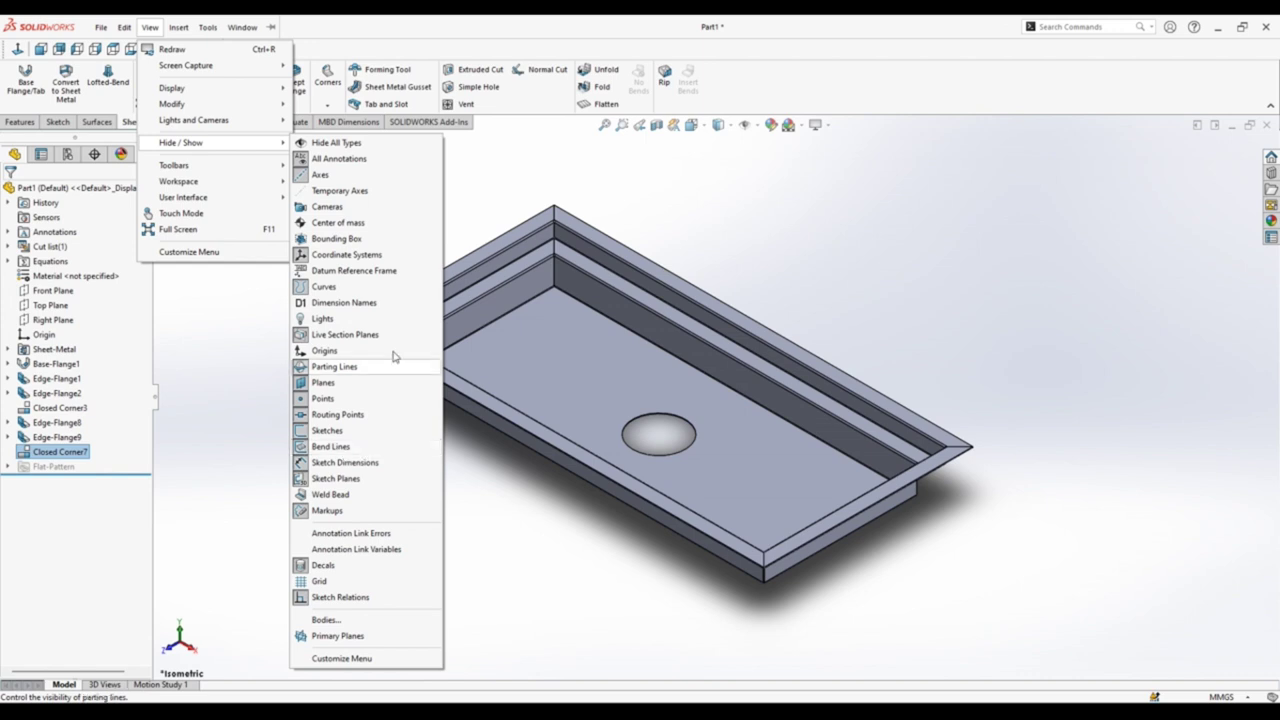
left_click(514, 150)
left_click(607, 104)
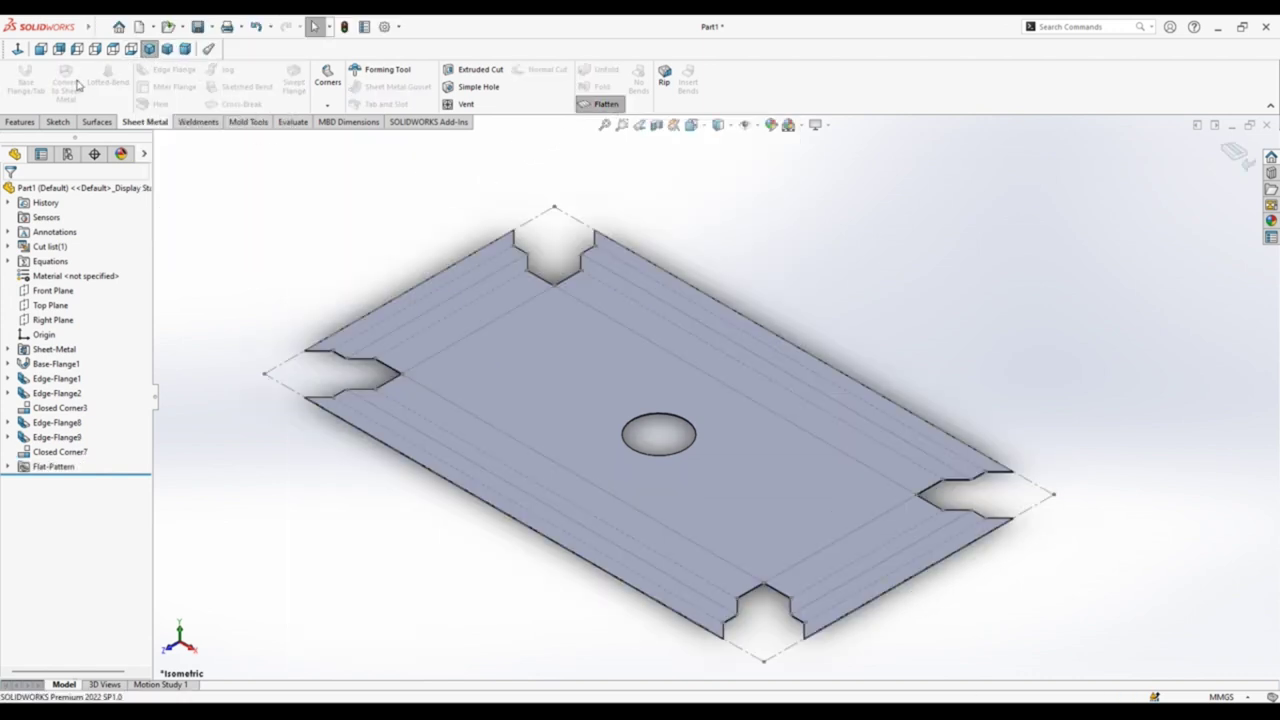
Step: From Top view, save the part as 'floor drain', then fold it back and view it isometrically
left_click(112, 48)
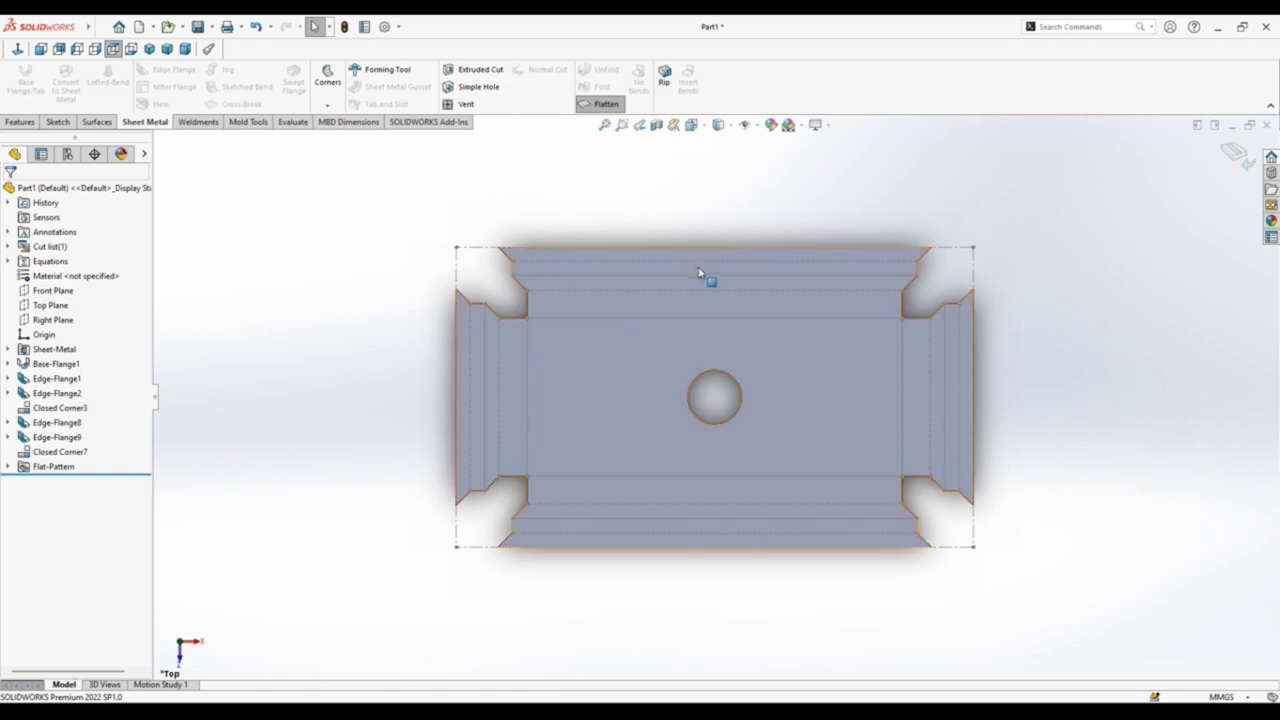
scroll(699, 272, "down", 2)
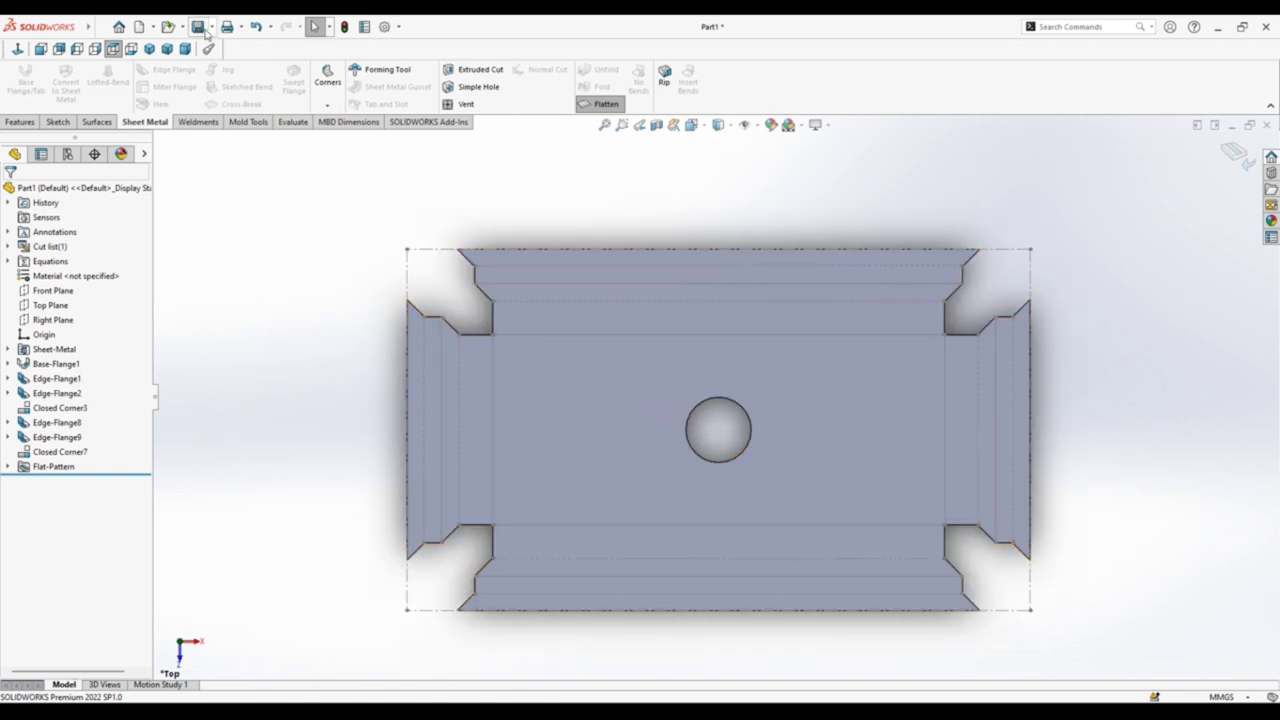
left_click(211, 27)
left_click(226, 60)
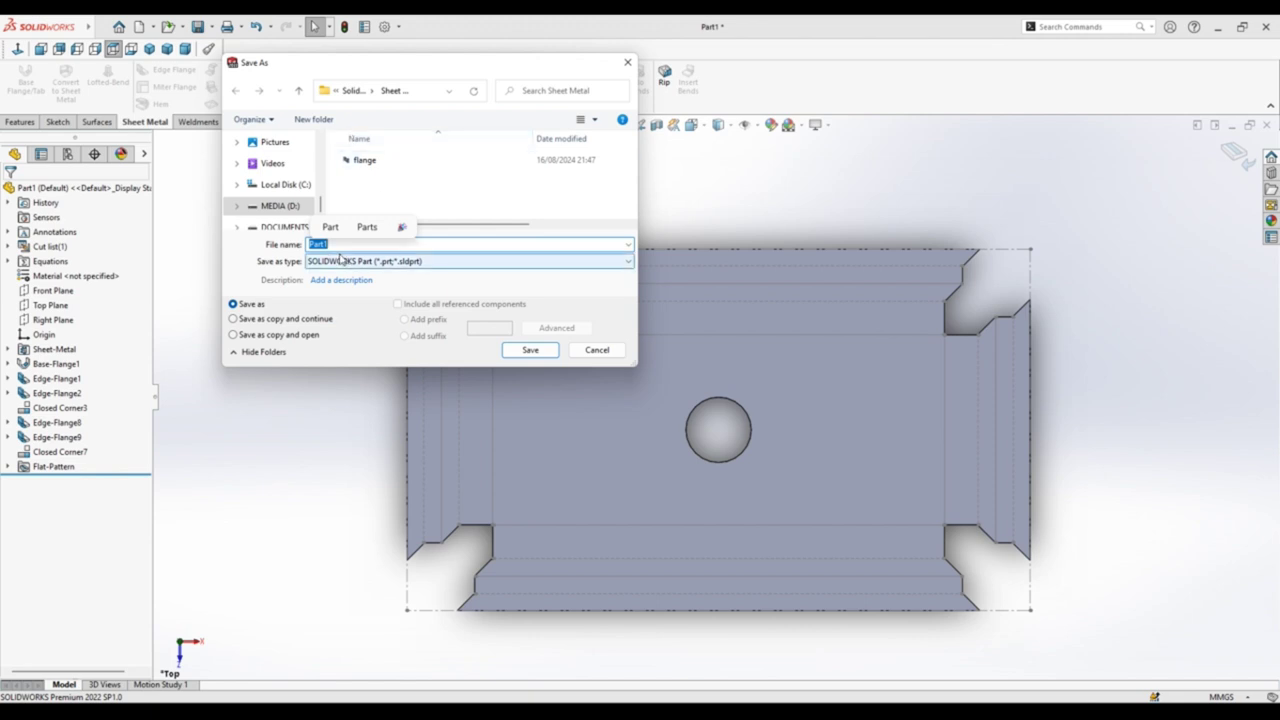
type("floor ")
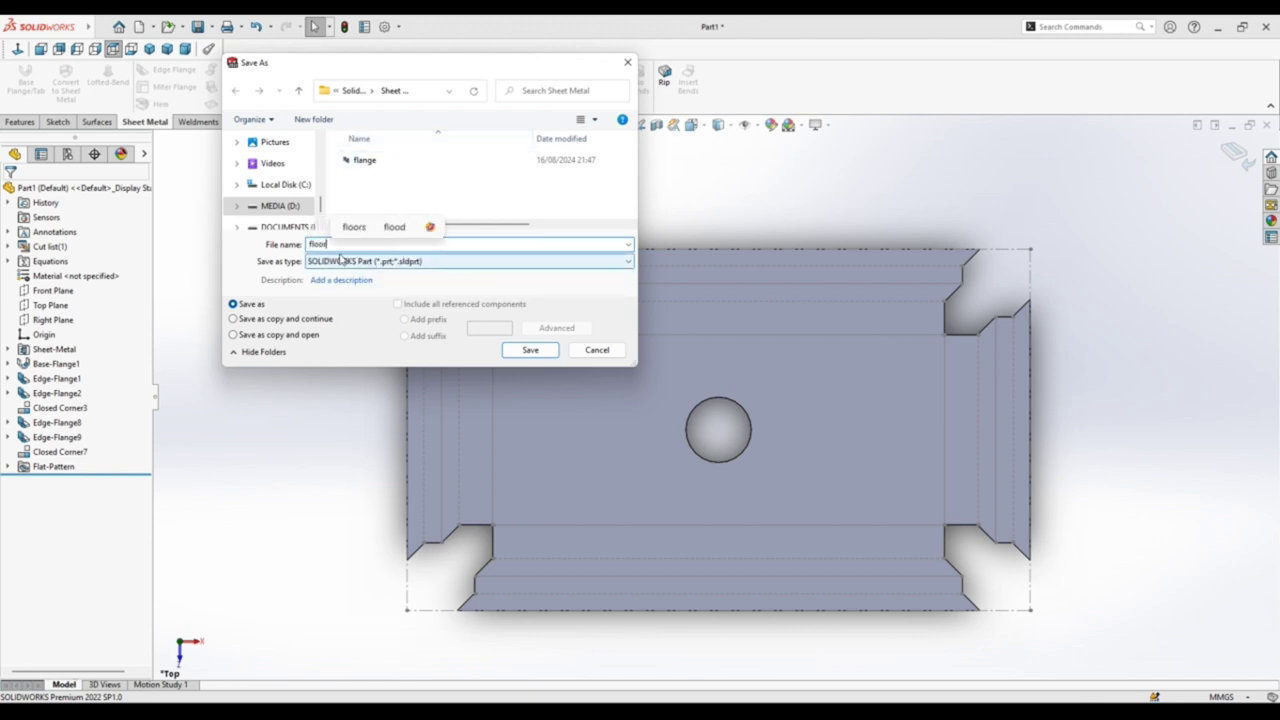
type("drain")
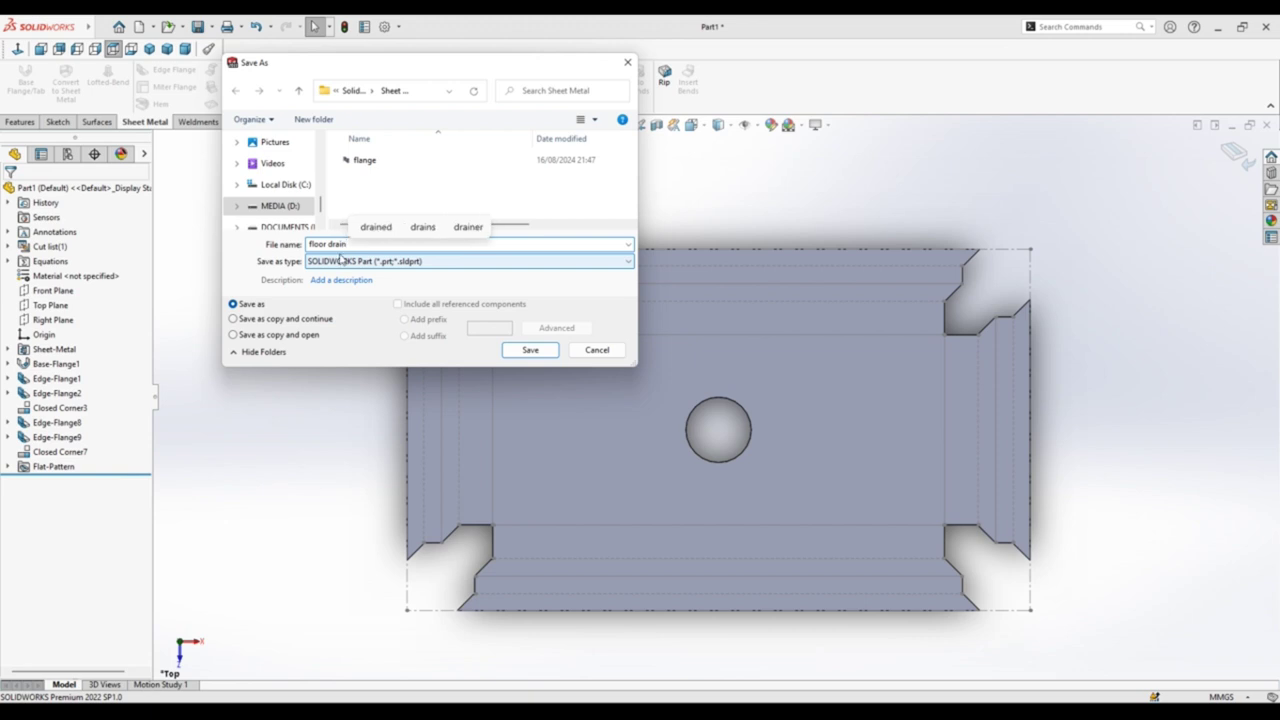
left_click(528, 349)
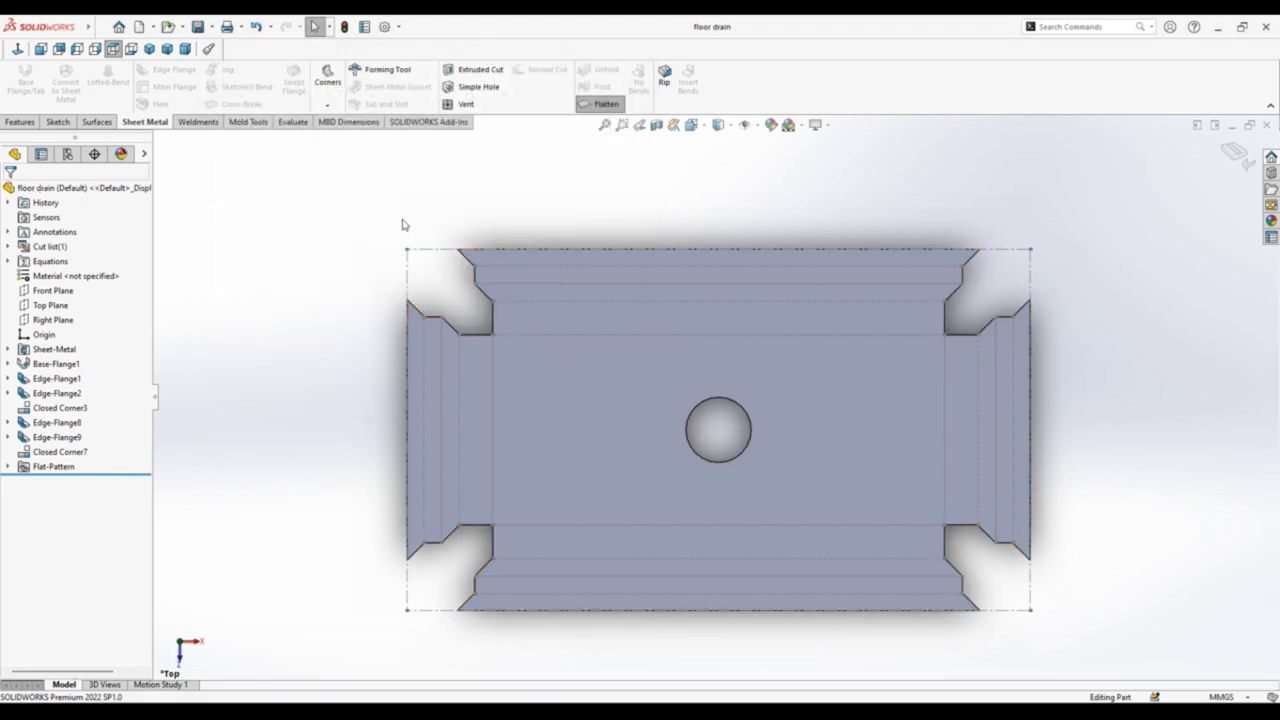
left_click(1226, 158)
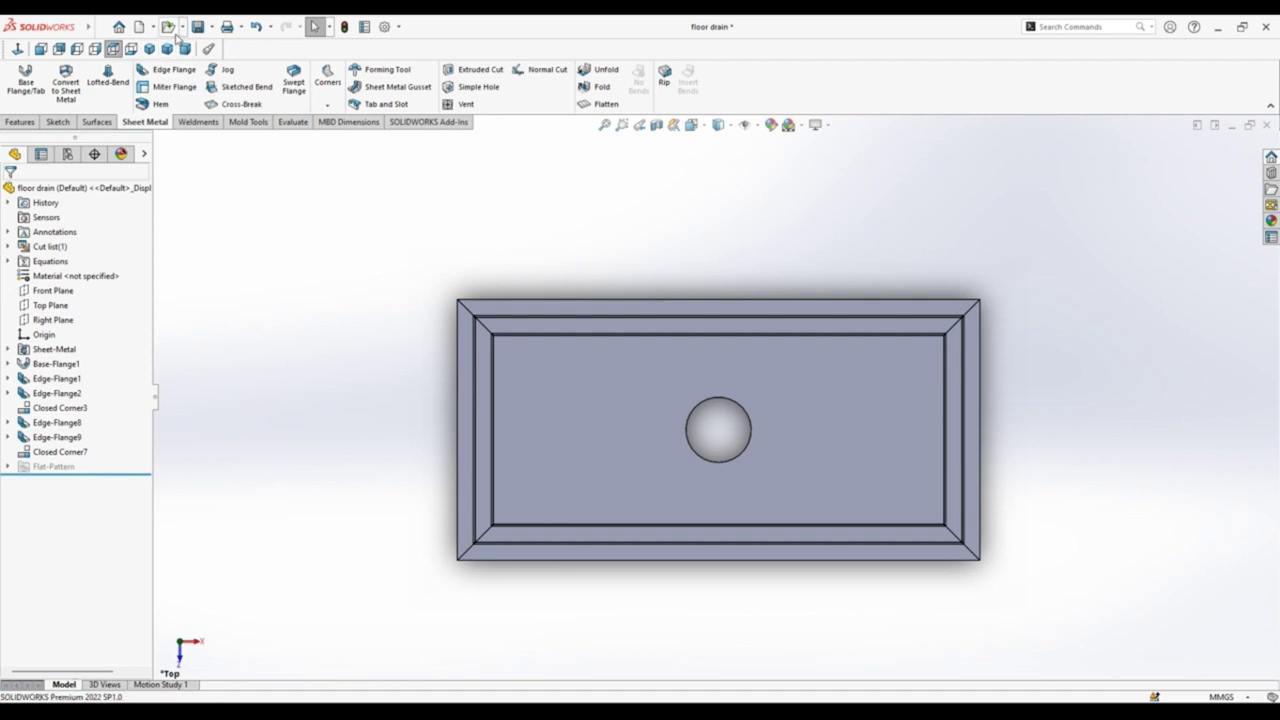
left_click(149, 49)
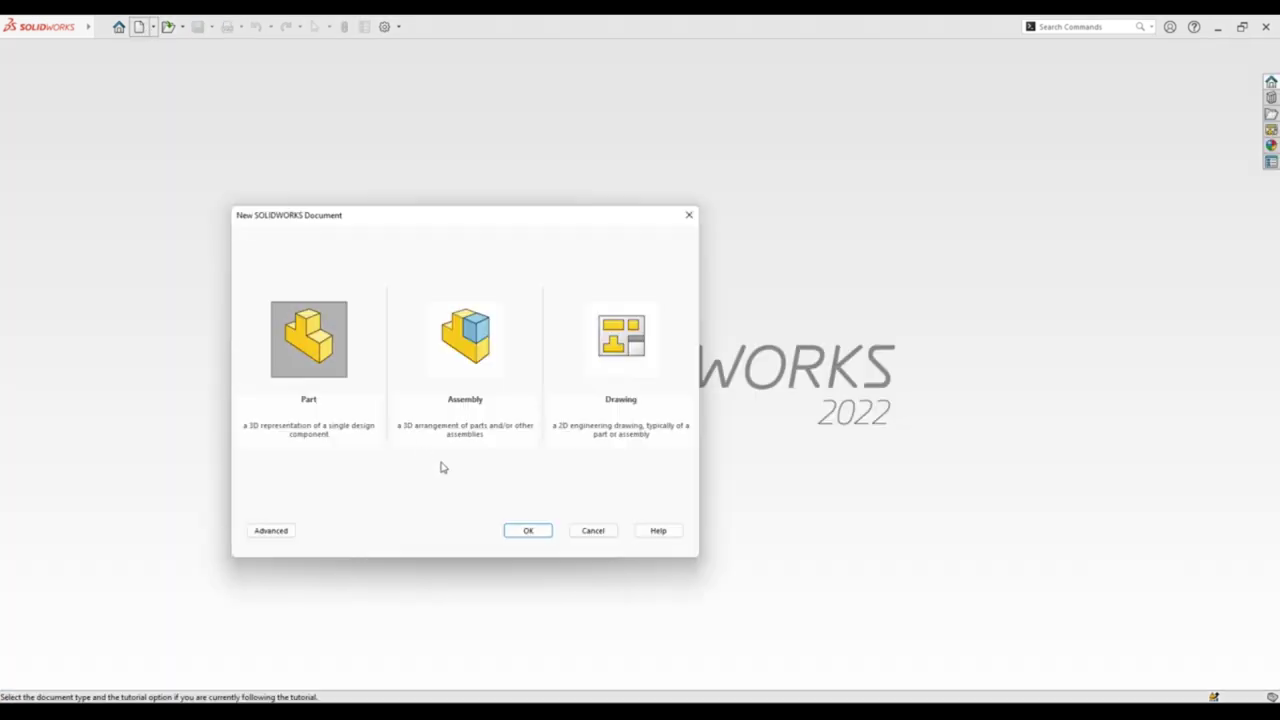
Step: Create a new part and draw a centre rectangle on the Top Plane
left_click(529, 529)
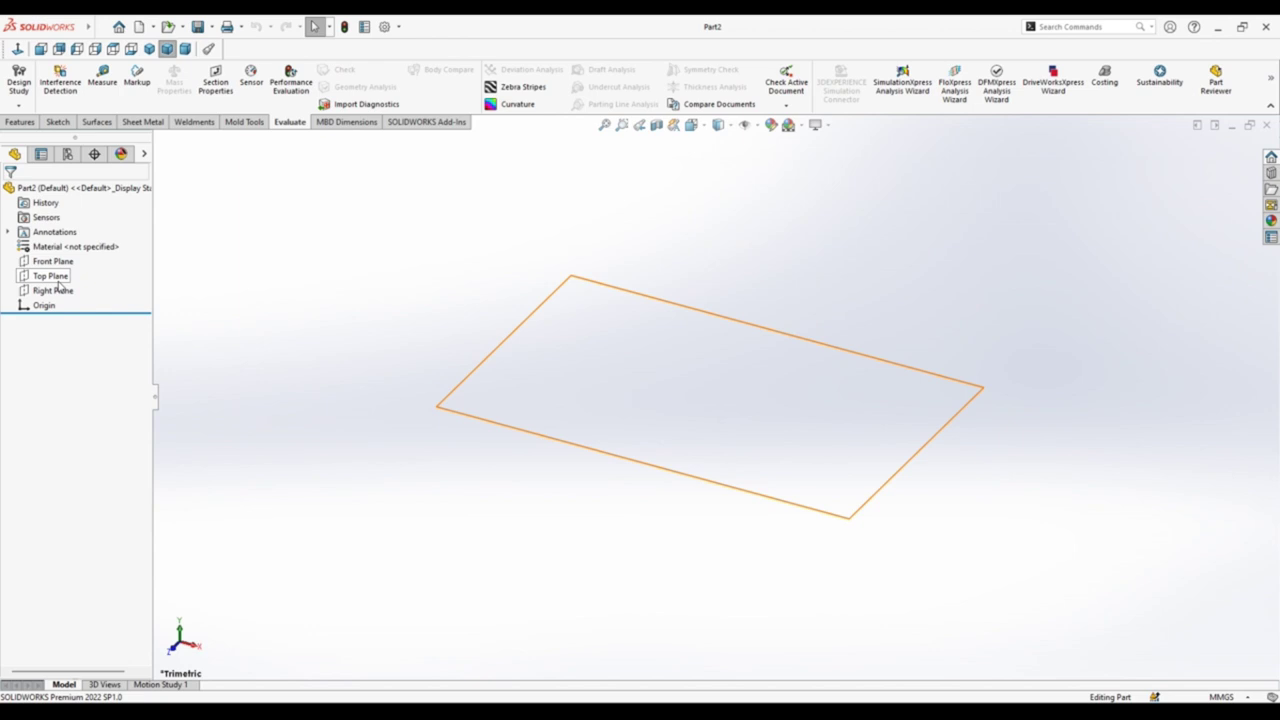
left_click(57, 279)
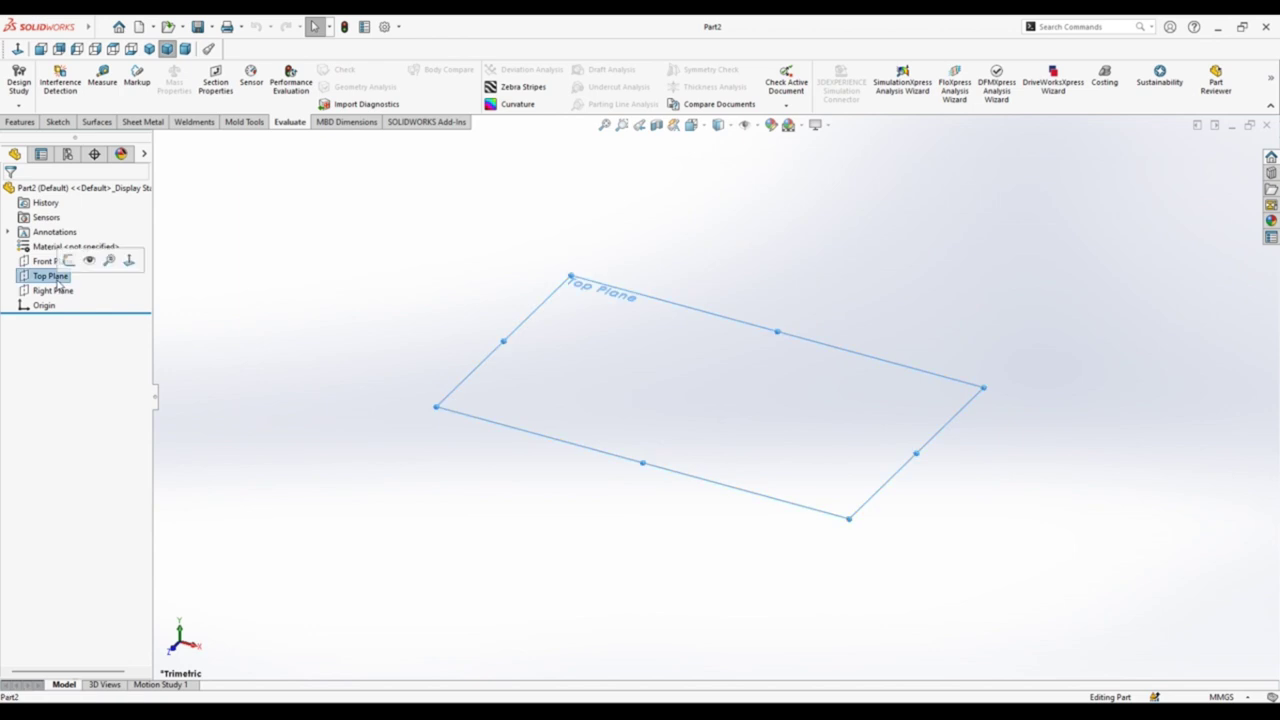
right_click_drag(287, 322, 285, 368)
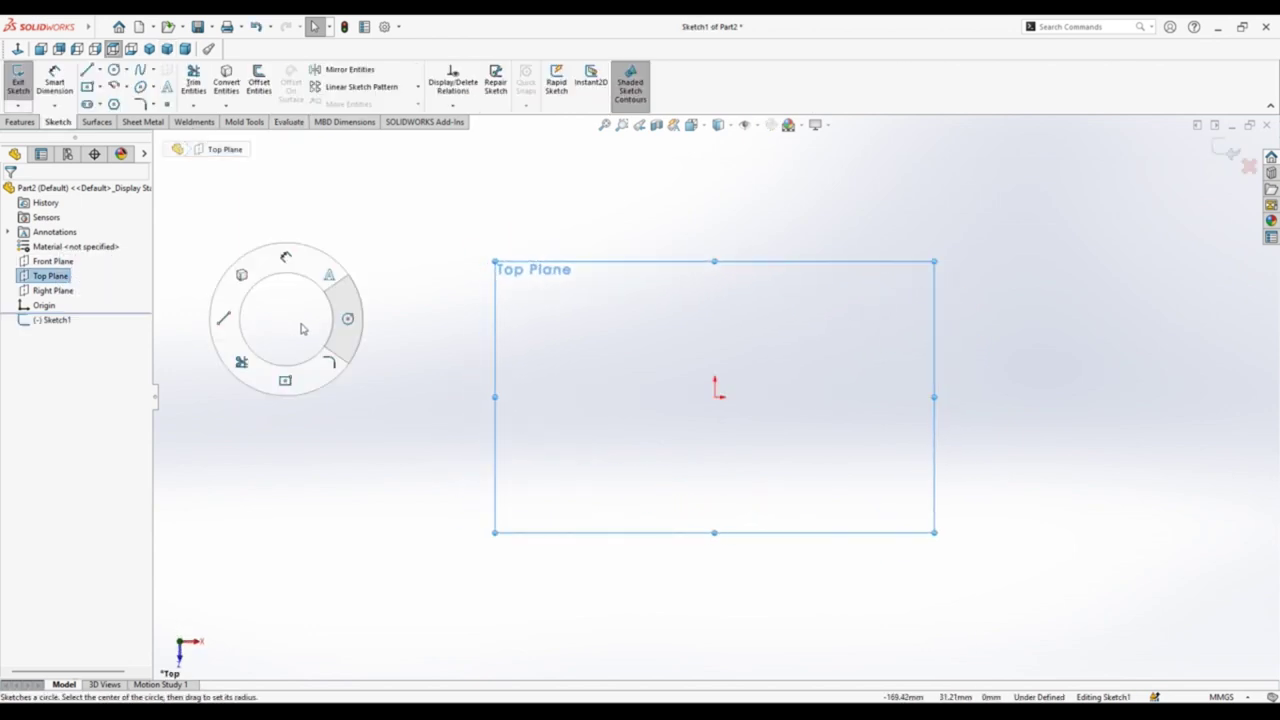
left_click(714, 397)
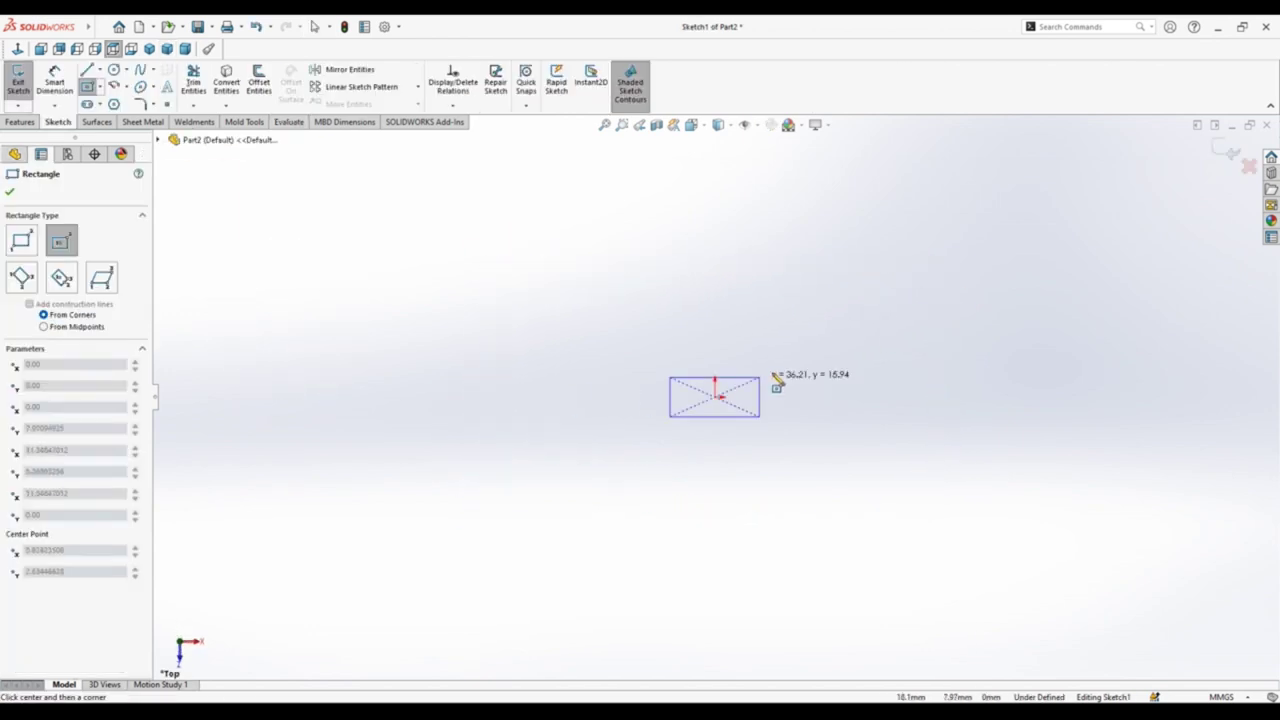
left_click(838, 348)
Step: Dimension the rectangle 515 mm wide and 215 mm high
right_click_drag(776, 252, 755, 280)
left_click(730, 348)
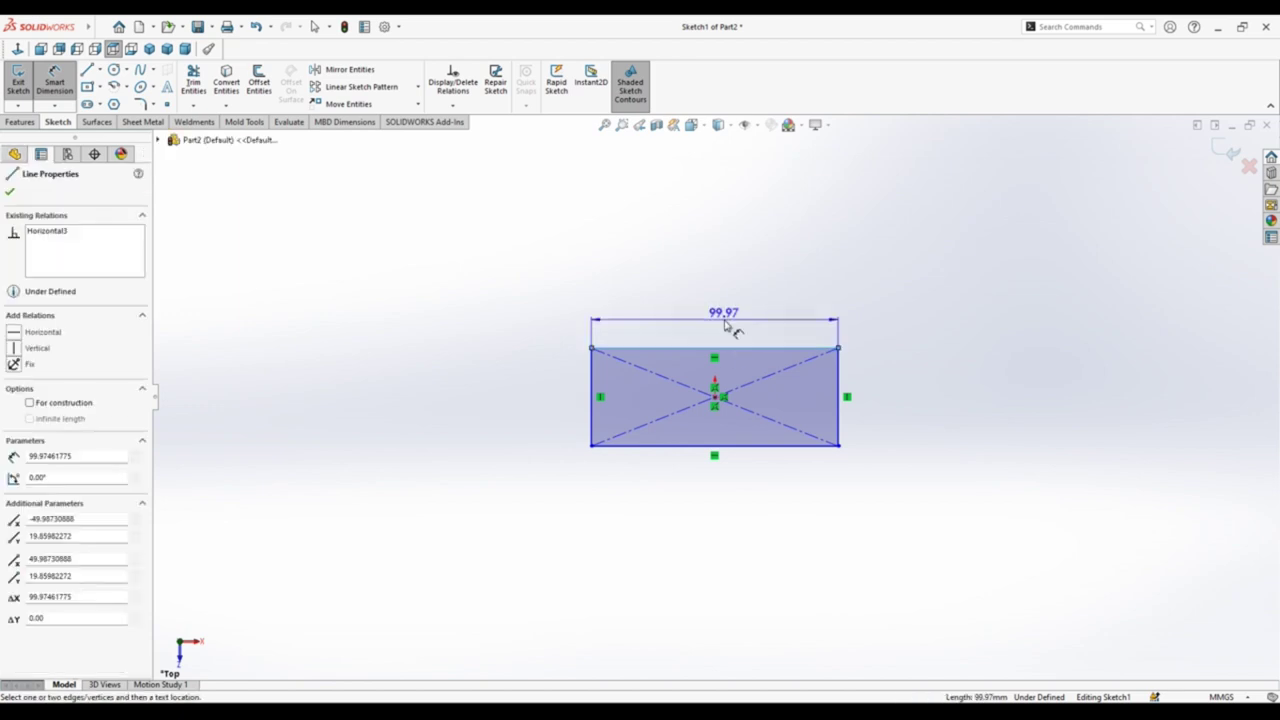
left_click(726, 318)
type("515")
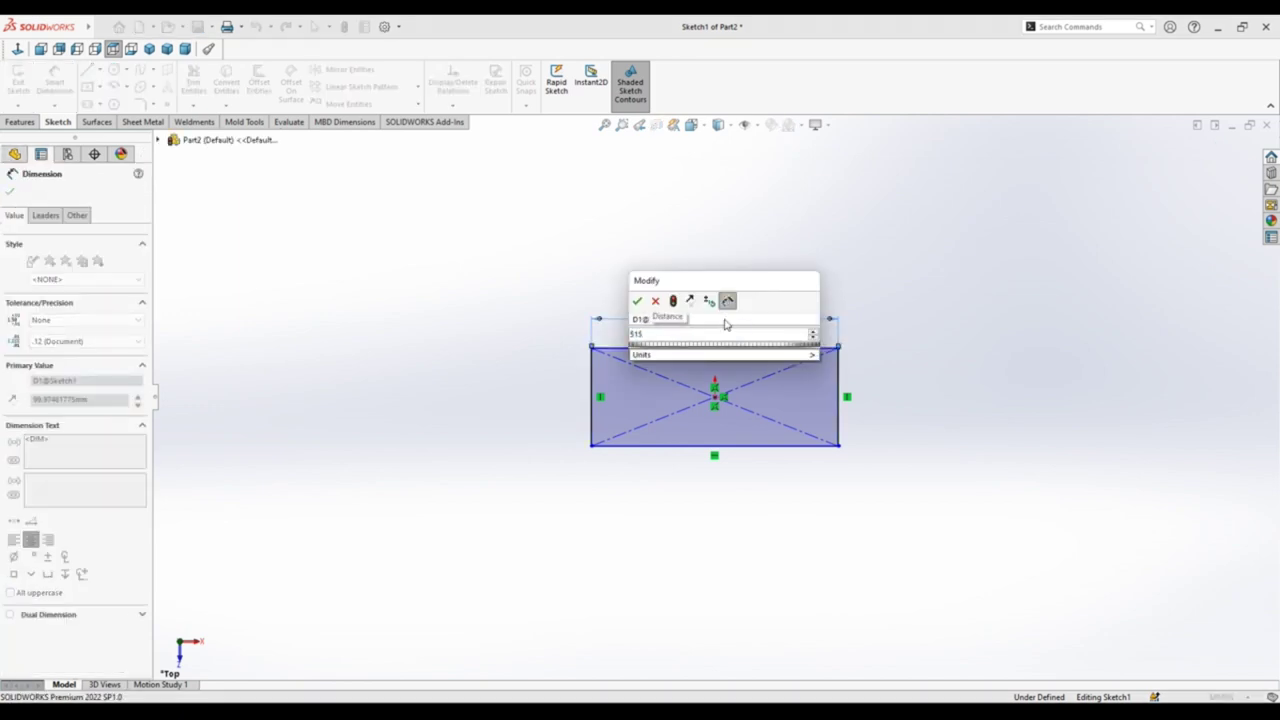
key("Return")
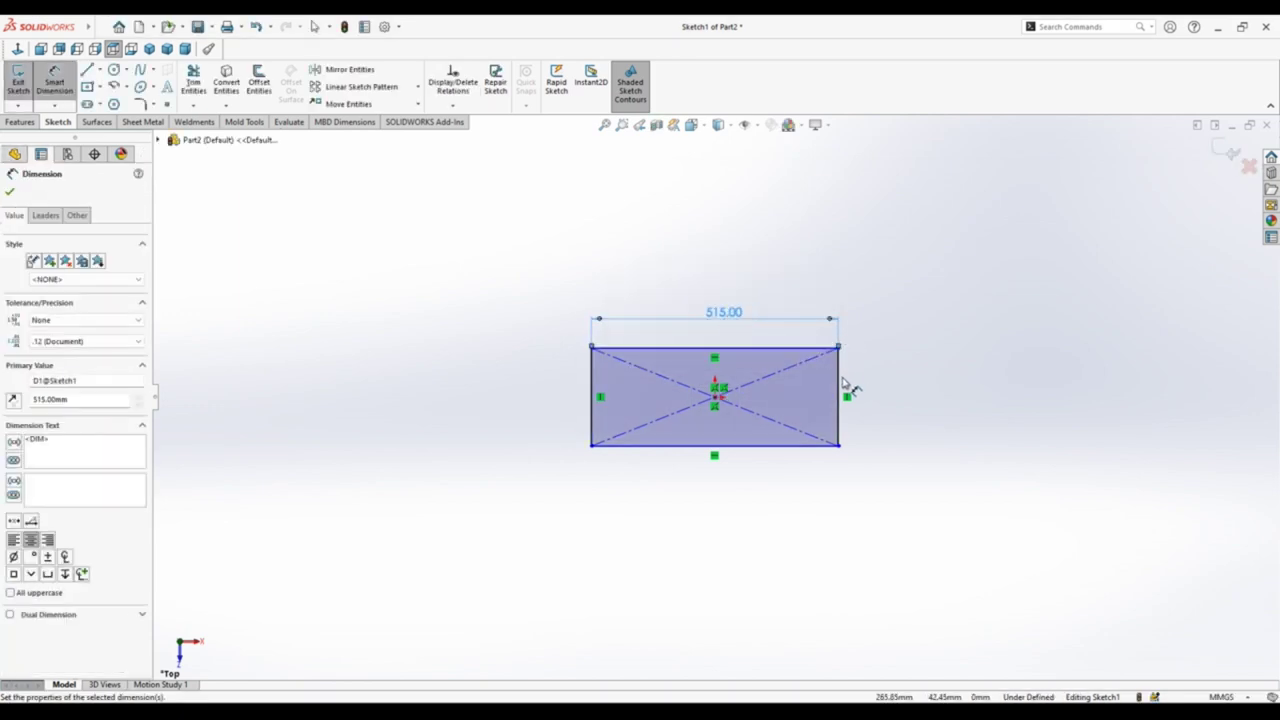
left_click(839, 386)
left_click(870, 396)
type("215")
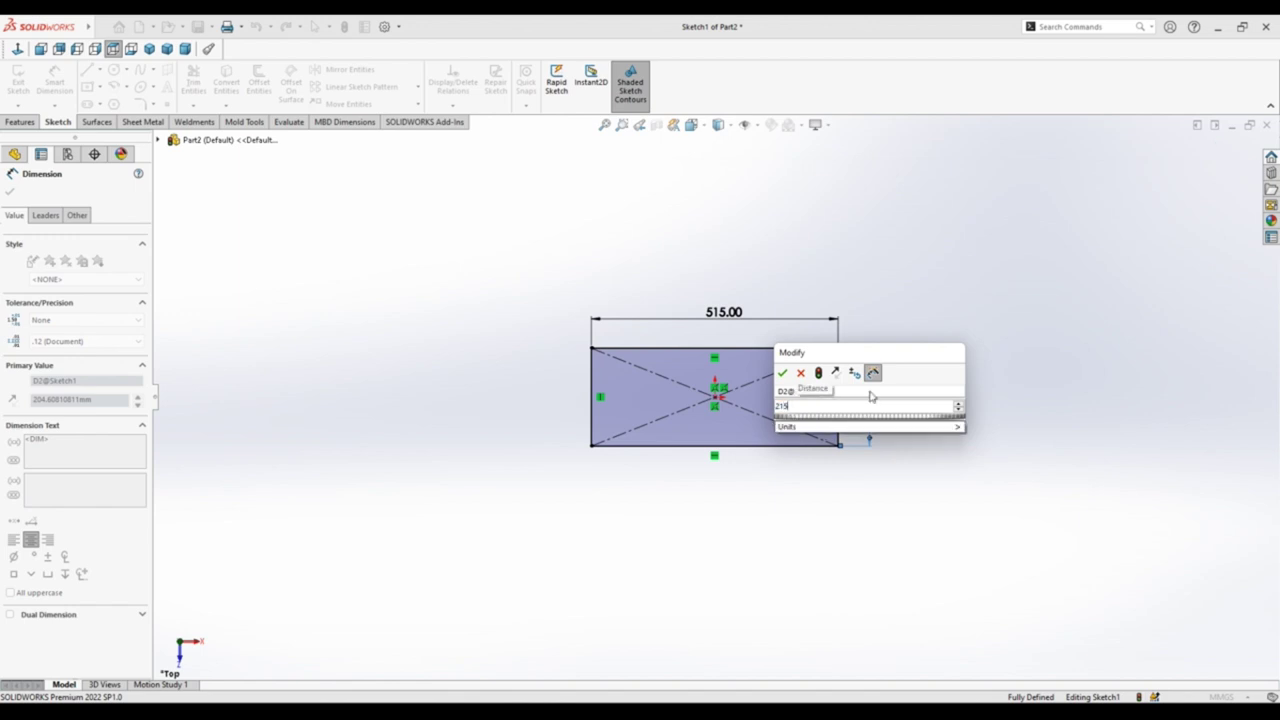
key("Return")
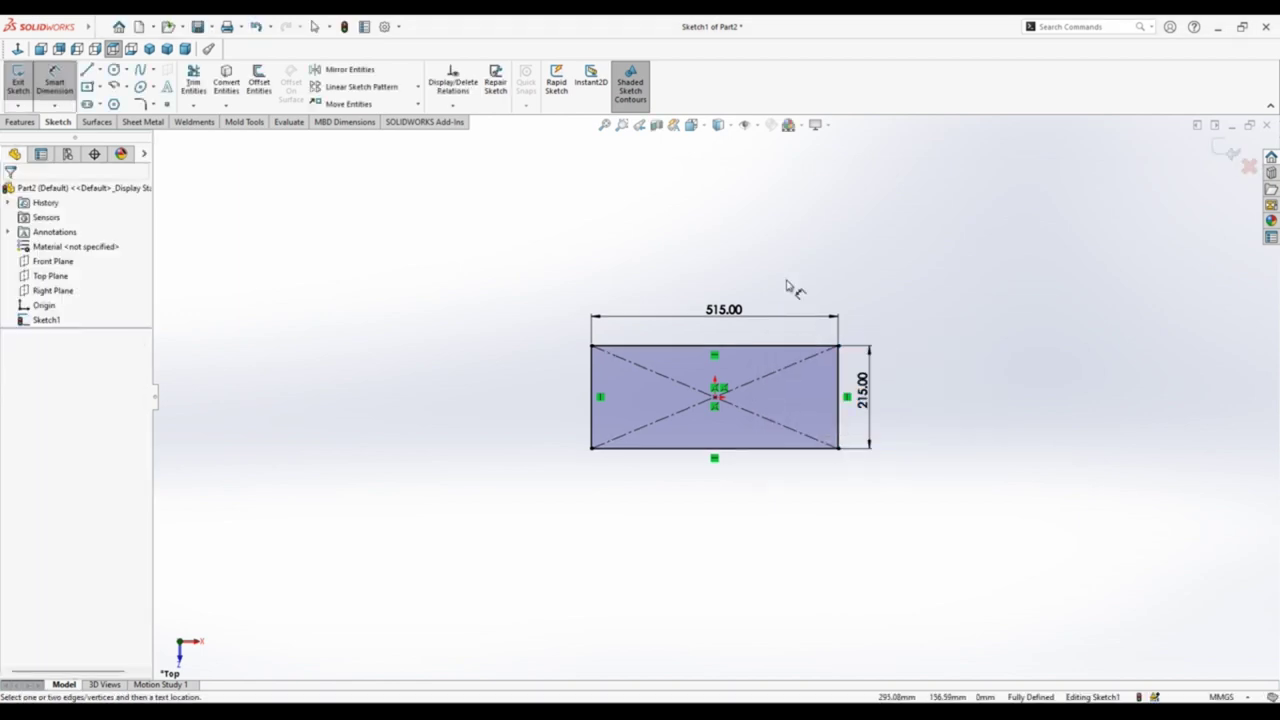
left_click(152, 122)
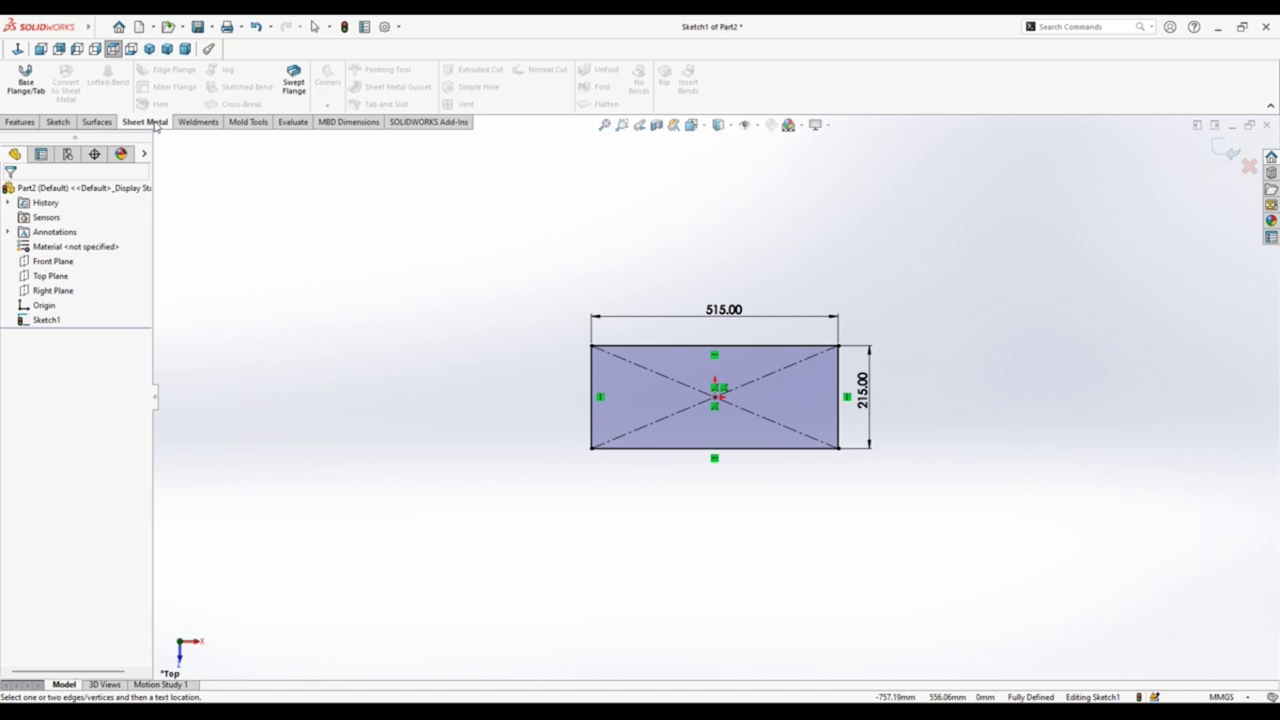
Step: Make the rectangle a base-flange plate and add 35 mm edge flanges on all four edges
left_click(27, 80)
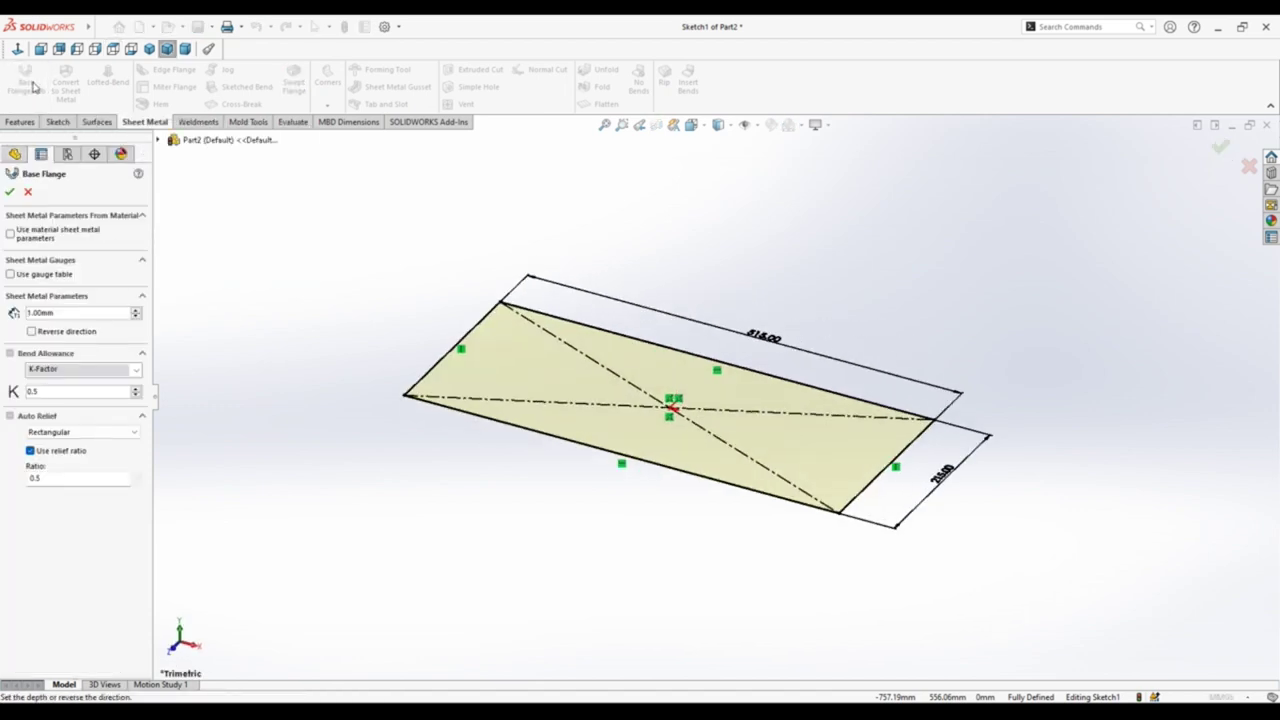
left_click(9, 191)
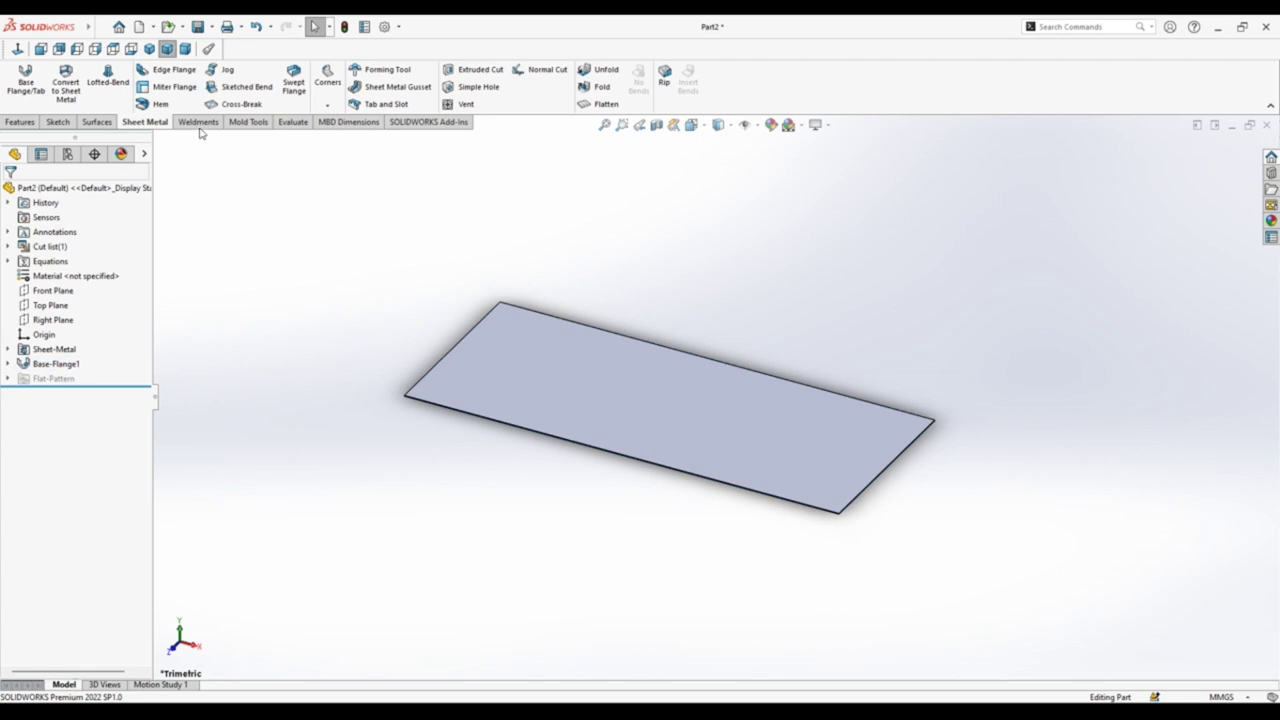
left_click(168, 70)
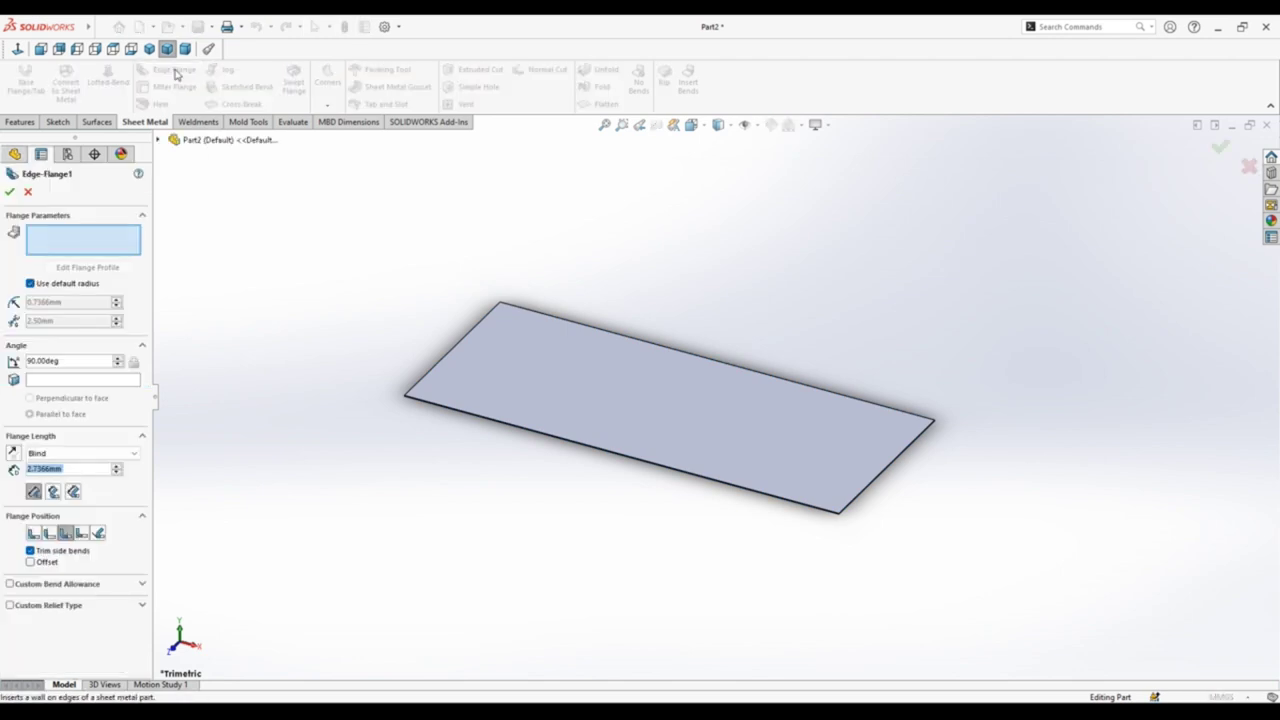
left_click(571, 326)
left_click(482, 325)
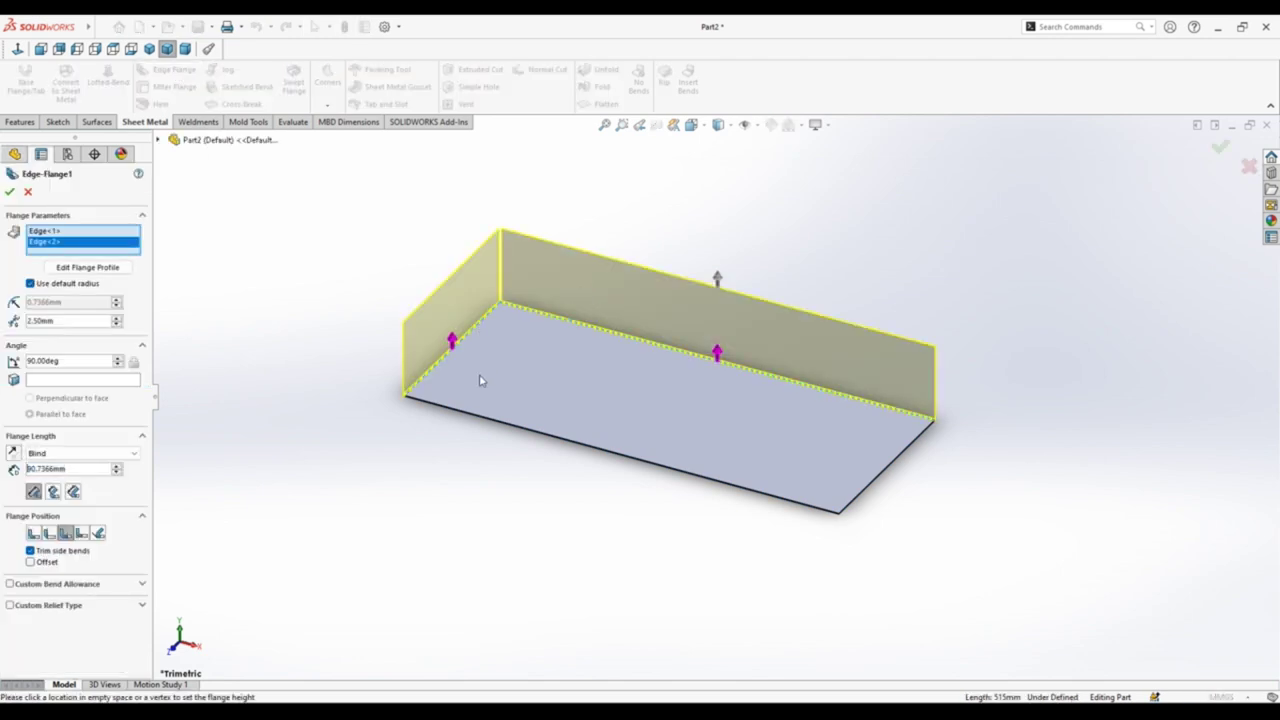
left_click(514, 428)
left_click(889, 475)
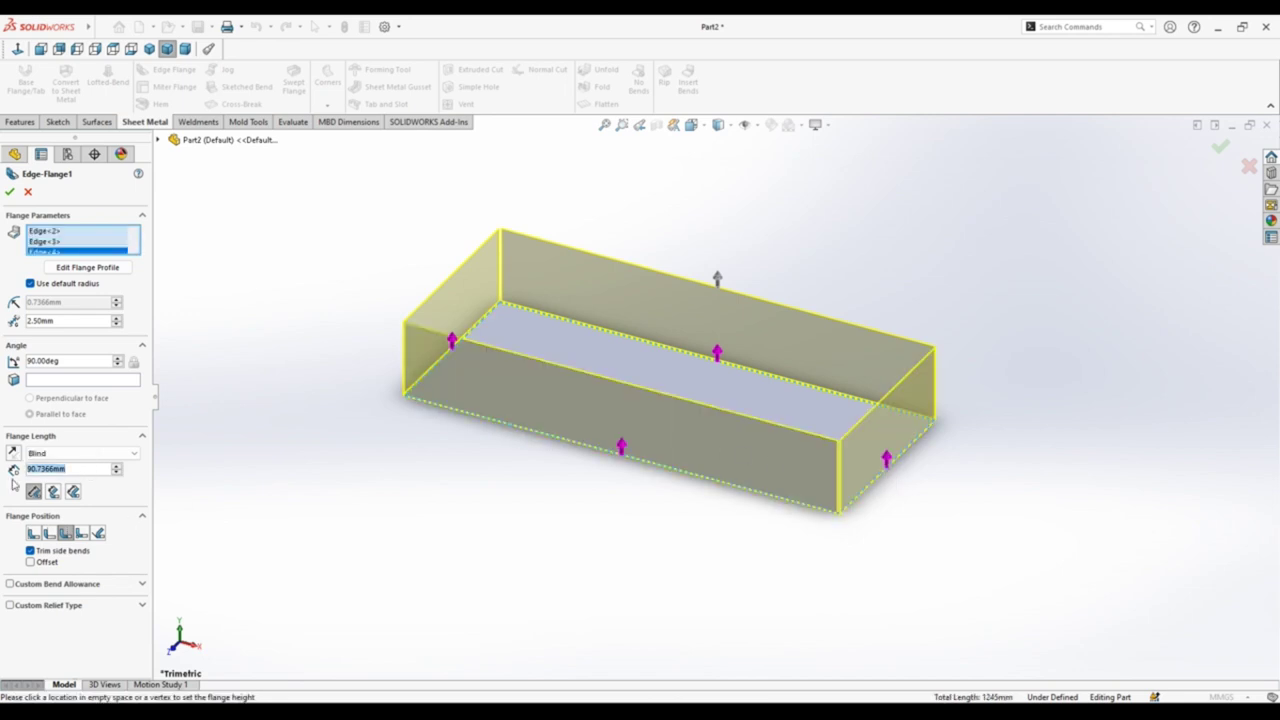
type("35")
key("Return")
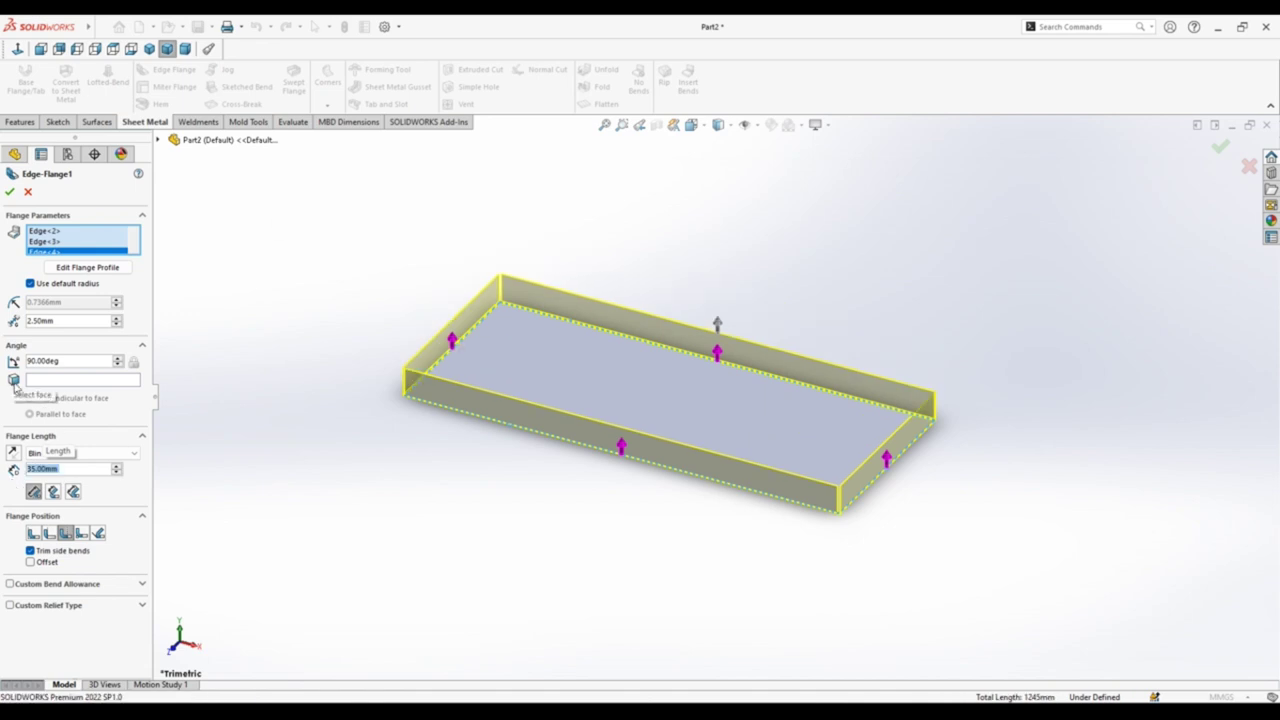
left_click(10, 193)
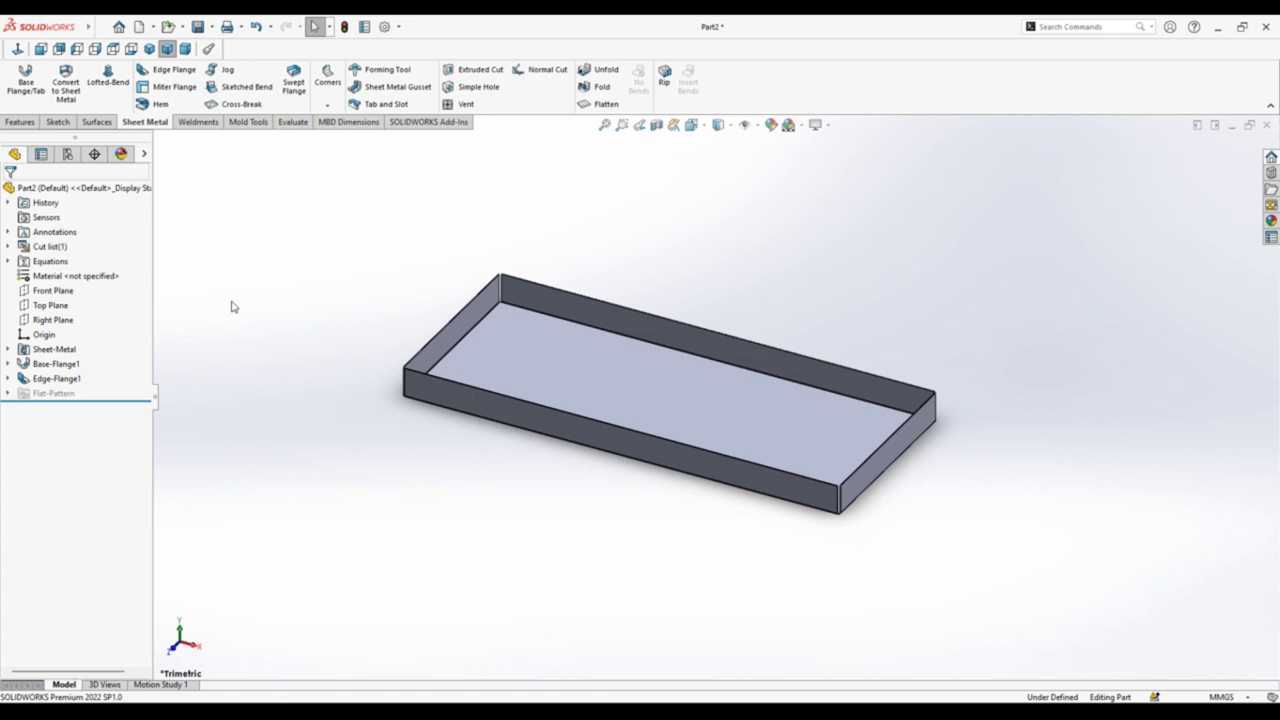
left_click(174, 70)
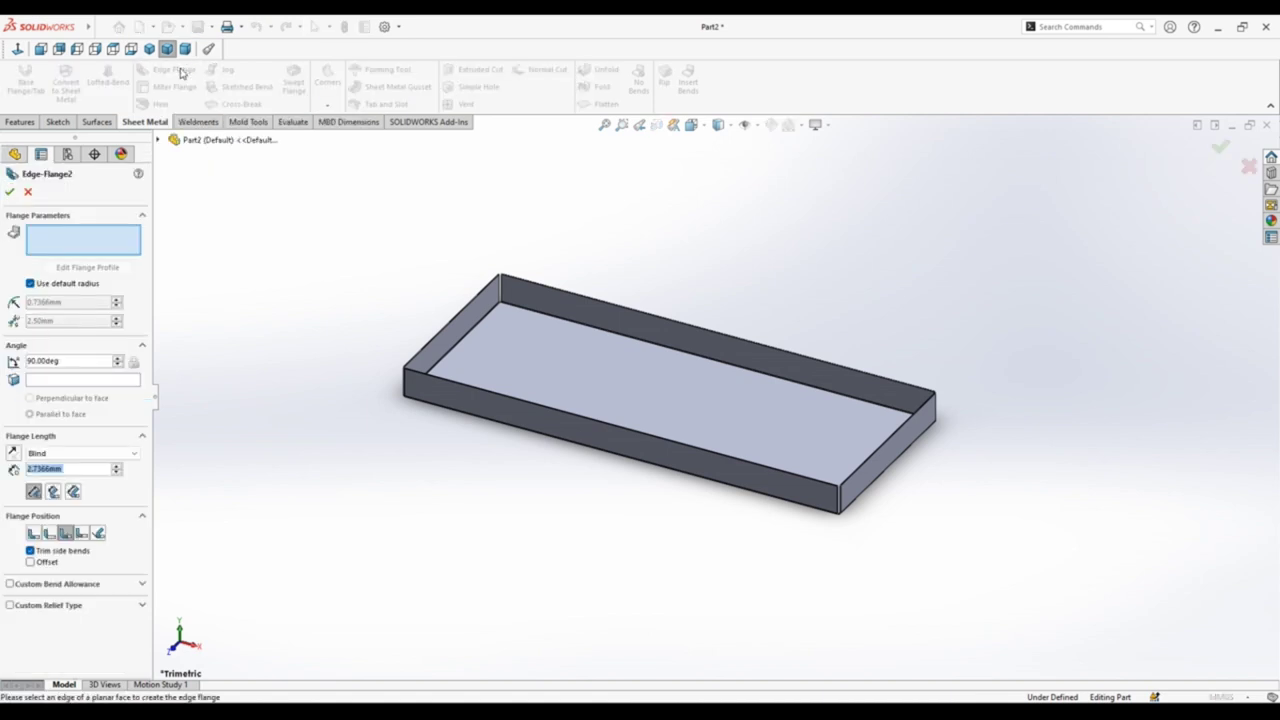
Step: Add a 15 mm edge flange along the top edges of the back, left, front and right walls
left_click(29, 192)
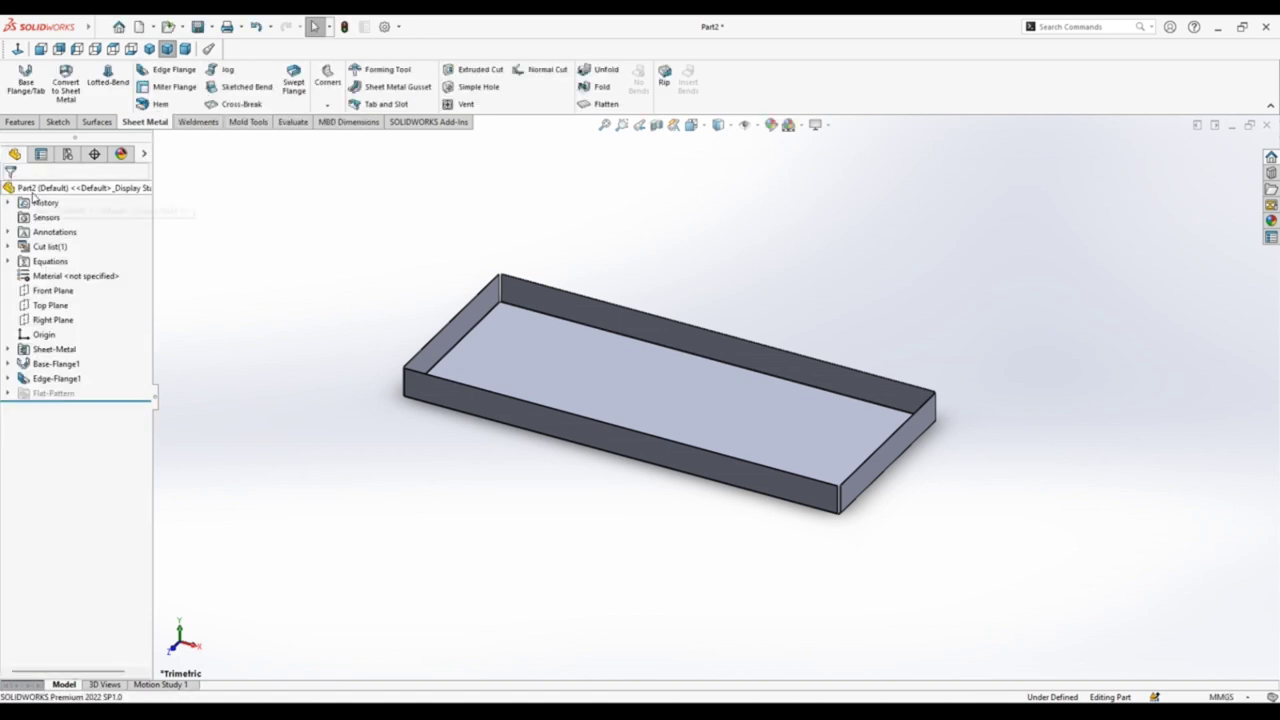
left_click(167, 71)
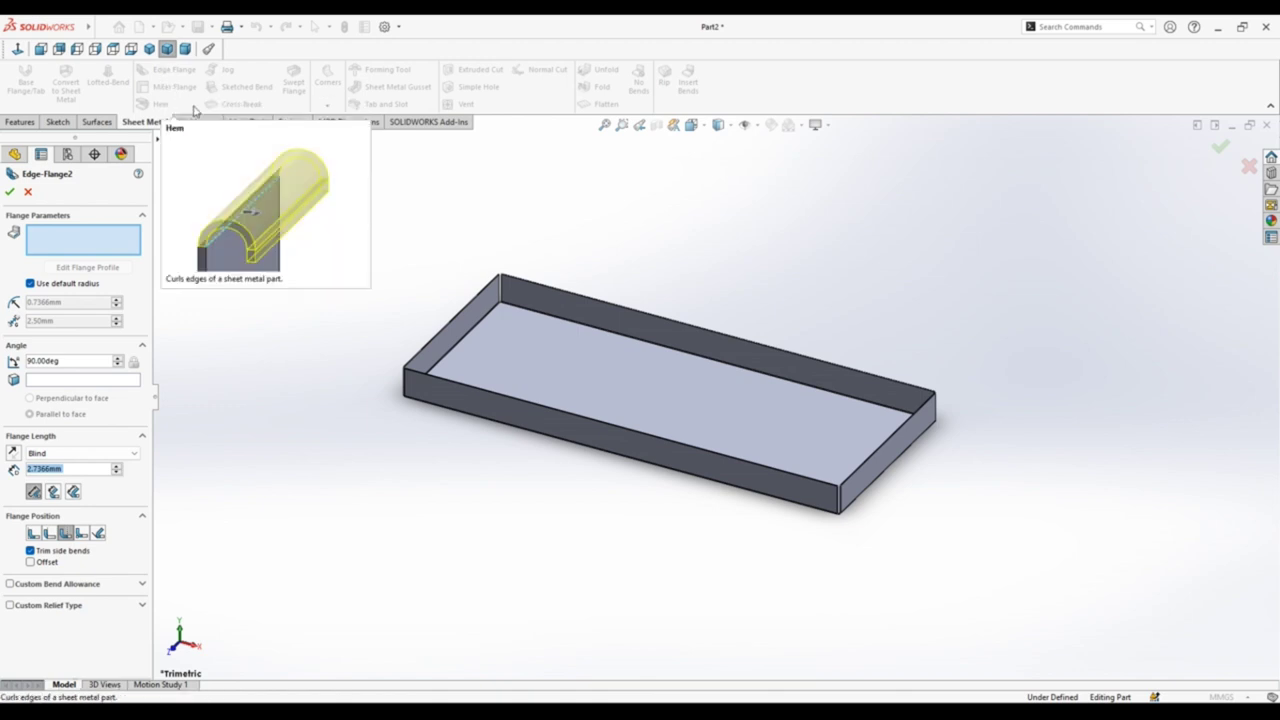
scroll(528, 283, "down", 3)
left_click(569, 334)
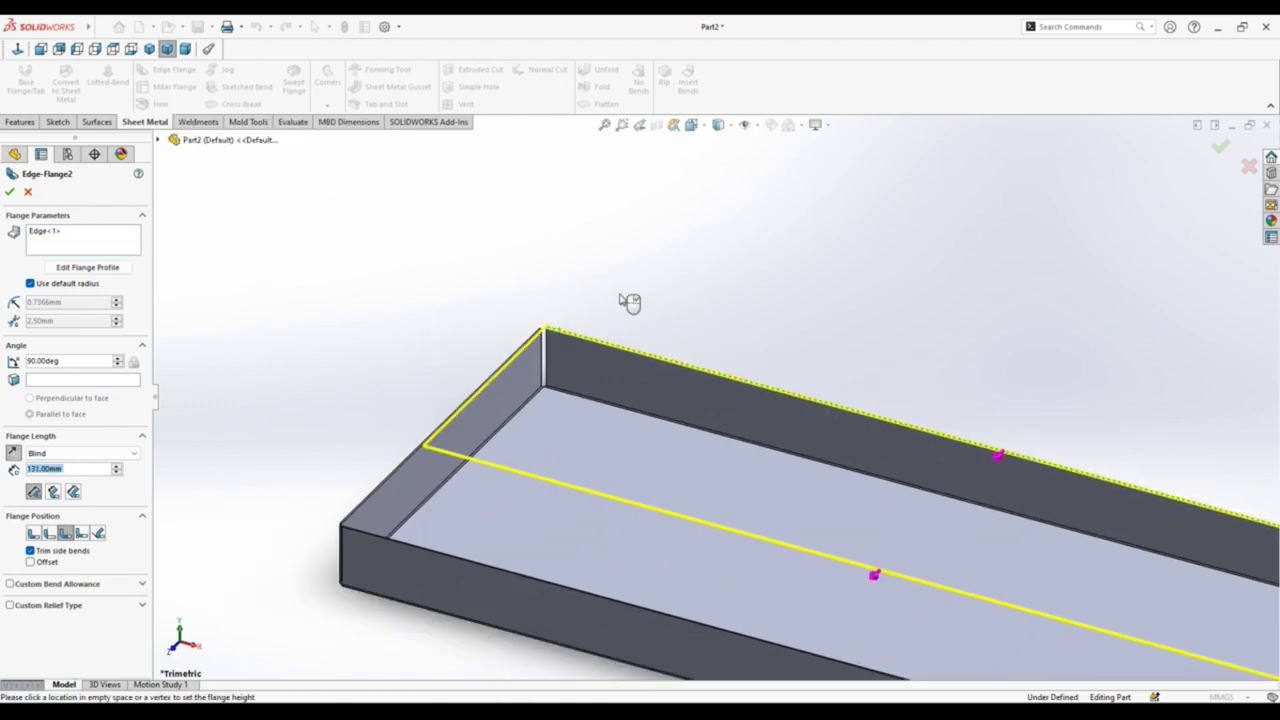
left_click(525, 352)
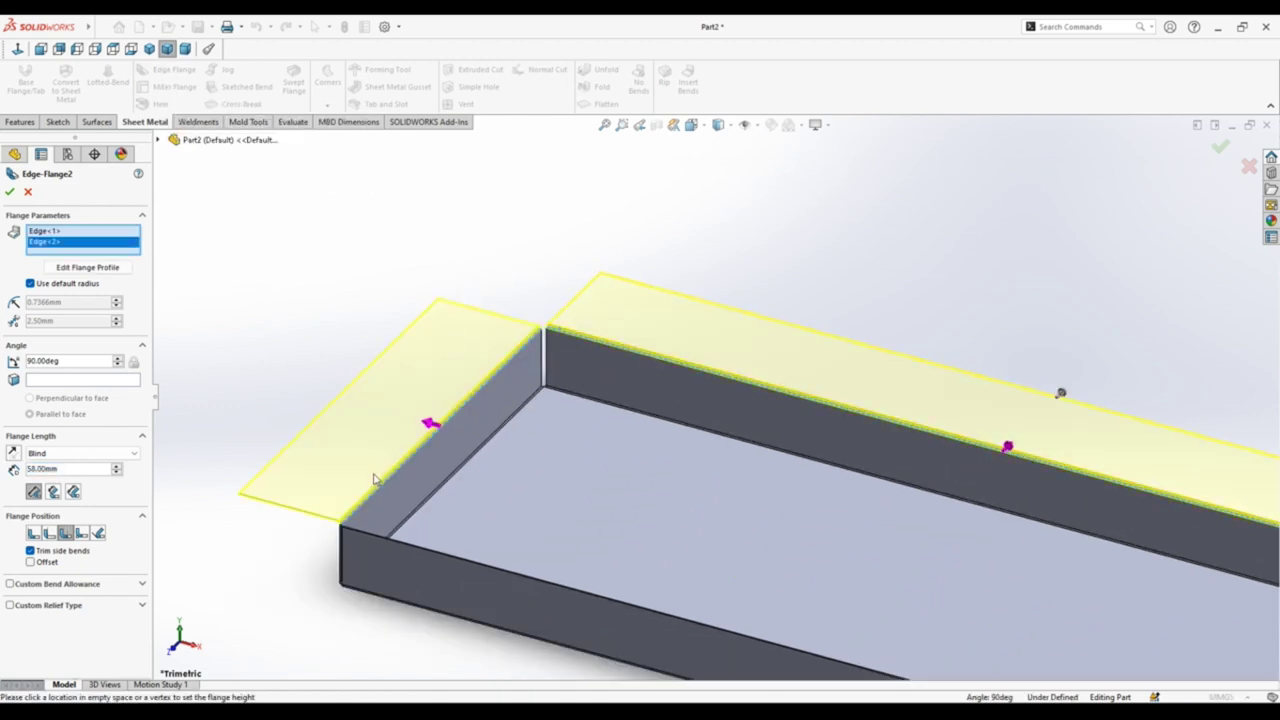
left_click(366, 532)
key("f")
scroll(940, 520, "down", 3)
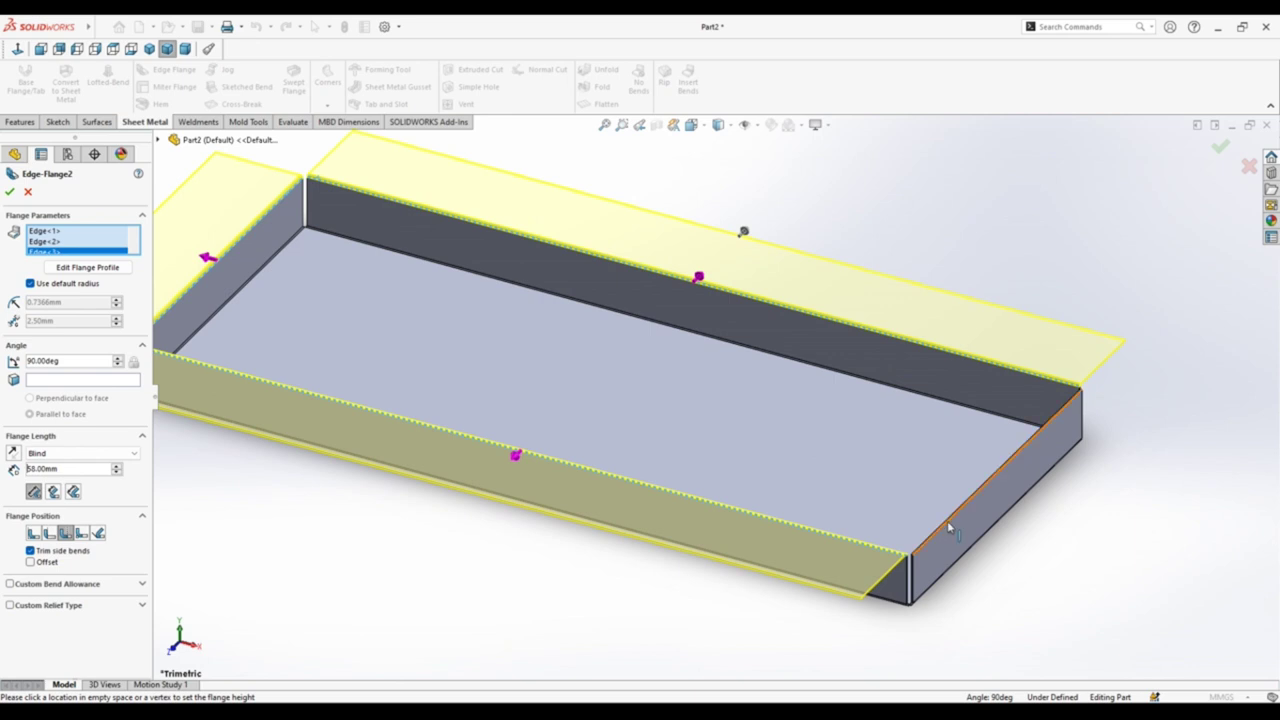
left_click(949, 527)
key("f")
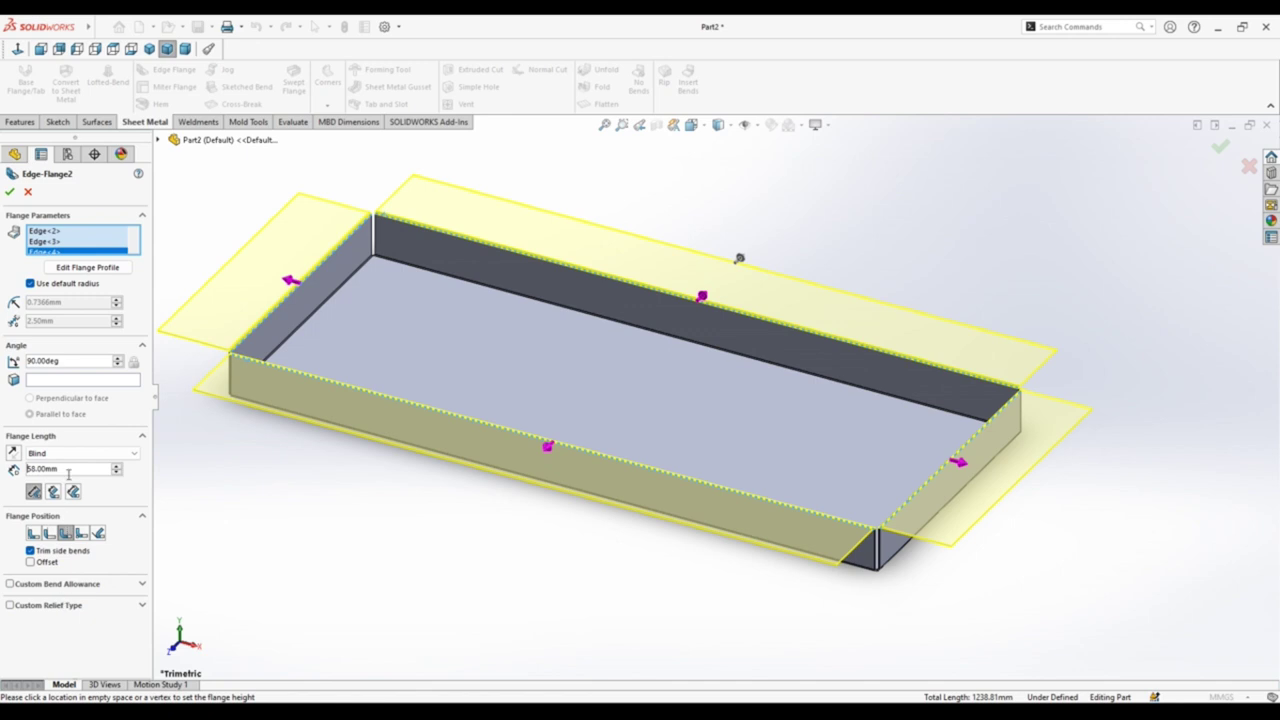
type("15")
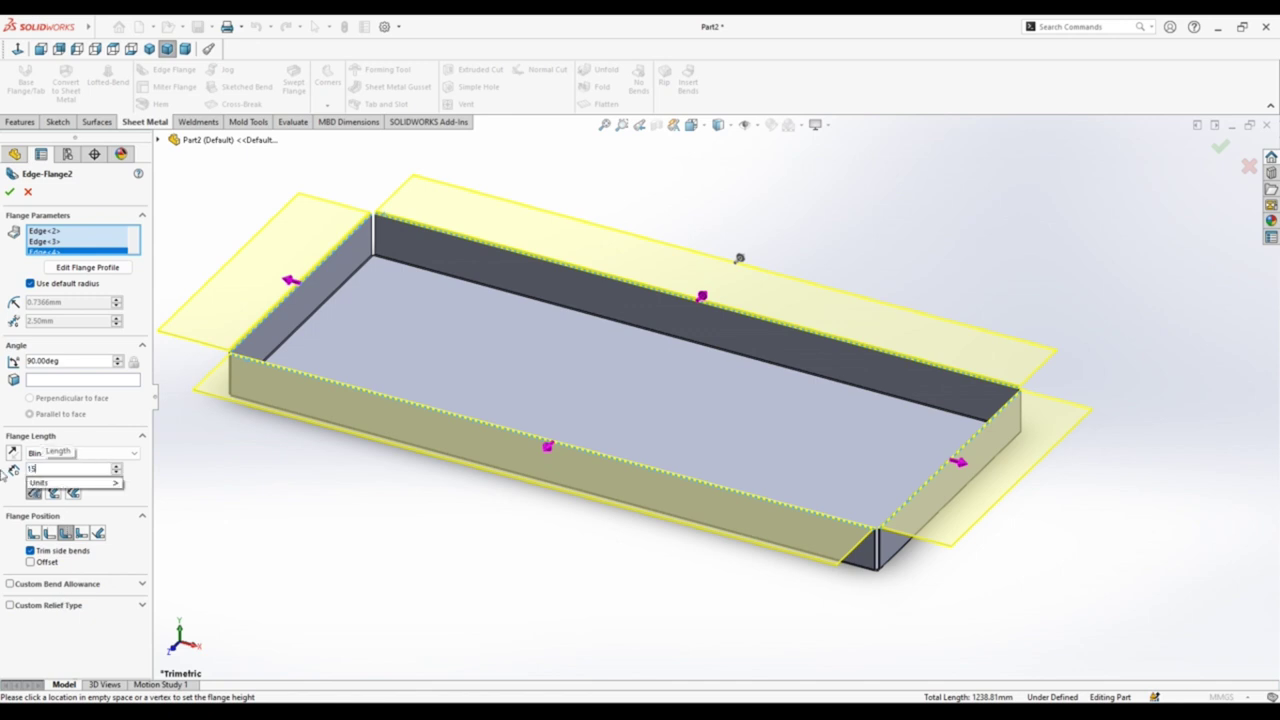
key("Return")
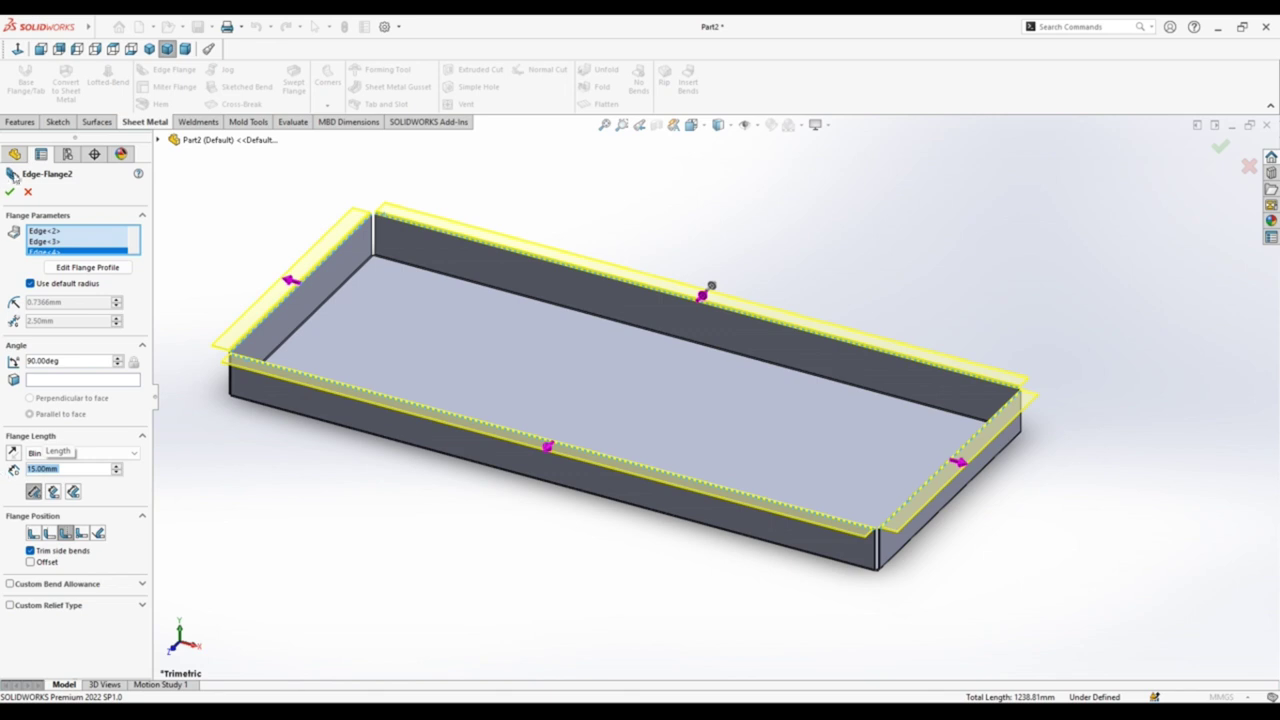
left_click(10, 193)
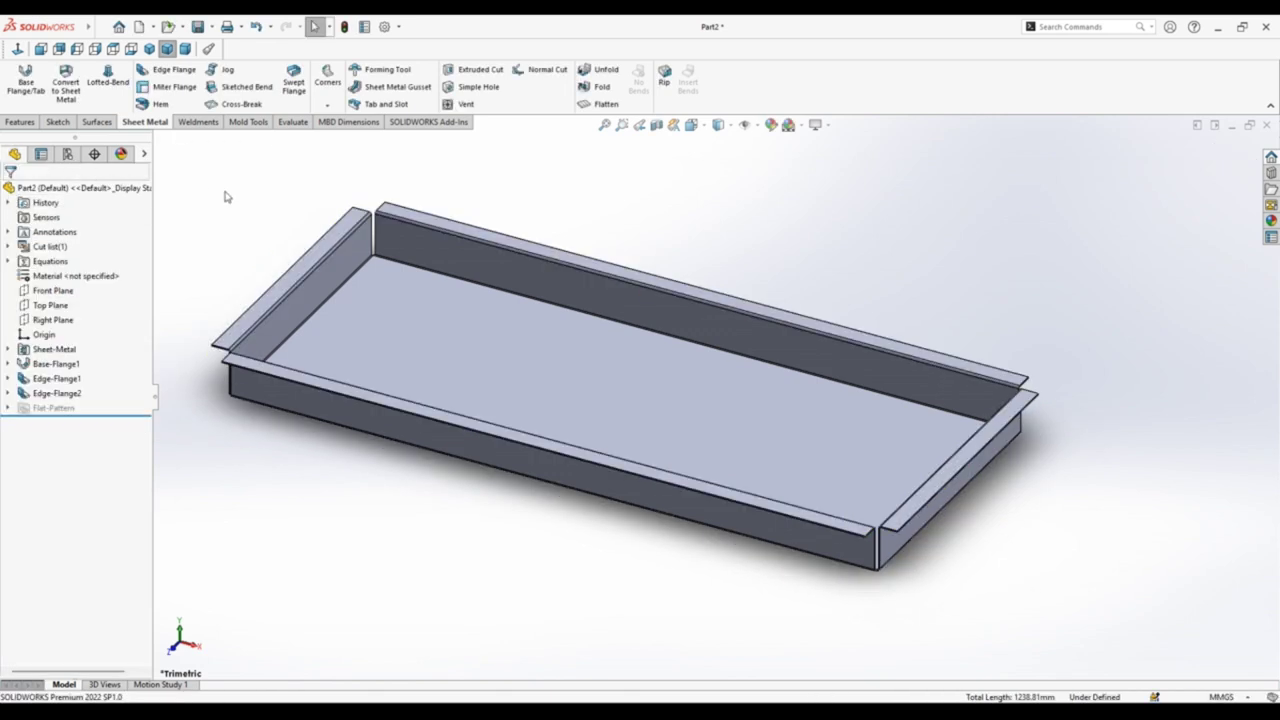
Step: Start a Closed Corner and select the flange end faces at the first two corners
left_click(328, 104)
left_click(352, 124)
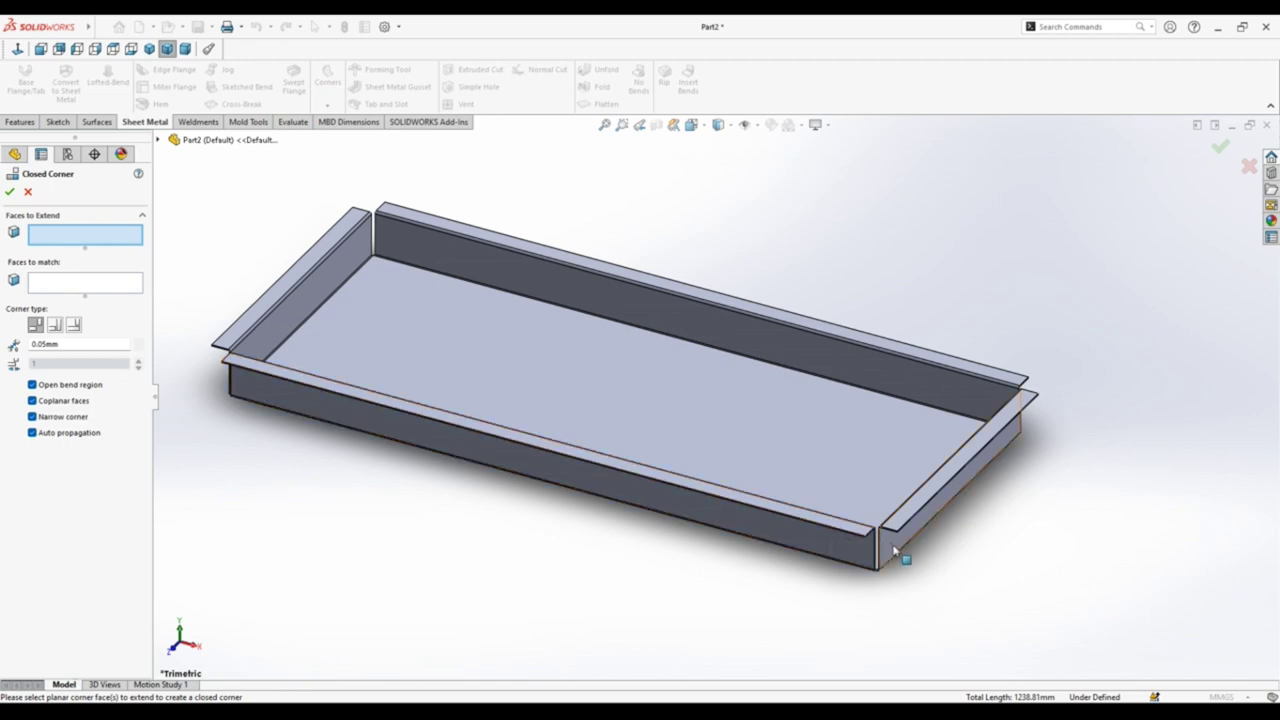
scroll(880, 530, "down", 5)
scroll(824, 491, "down", 3)
left_click(768, 375)
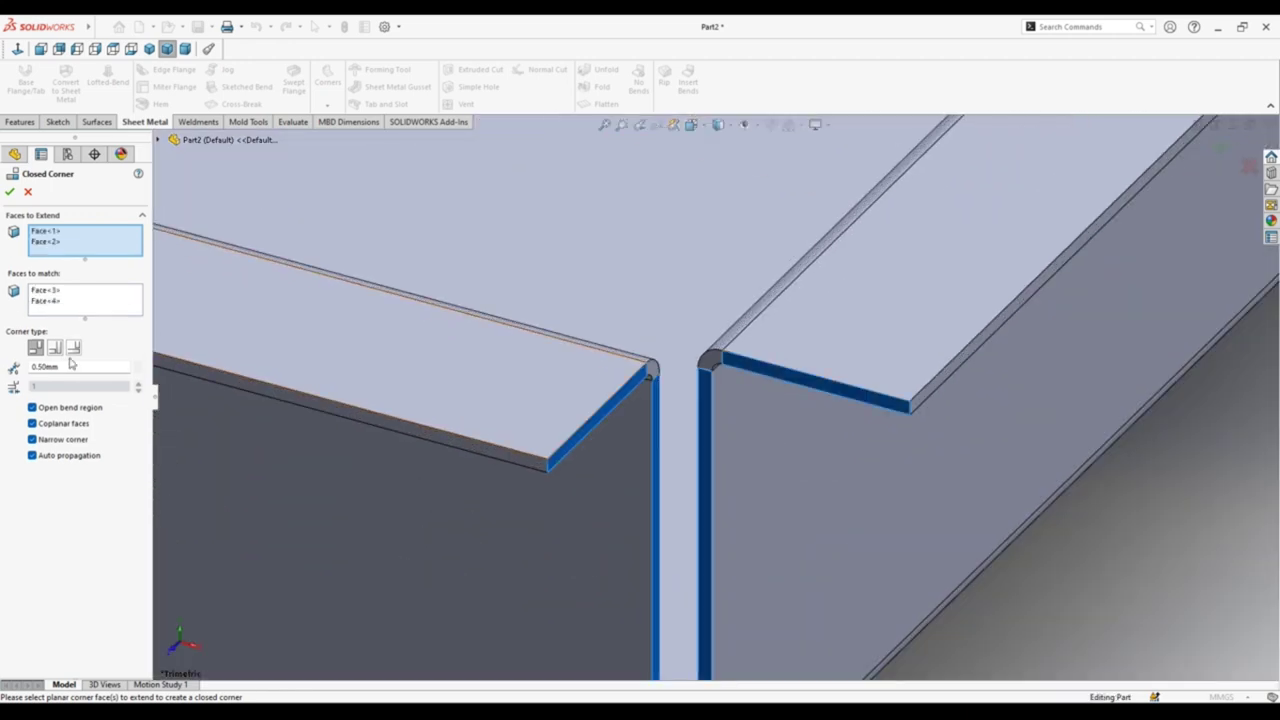
scroll(465, 365, "up", 5)
middle_click_drag(525, 372, 868, 284)
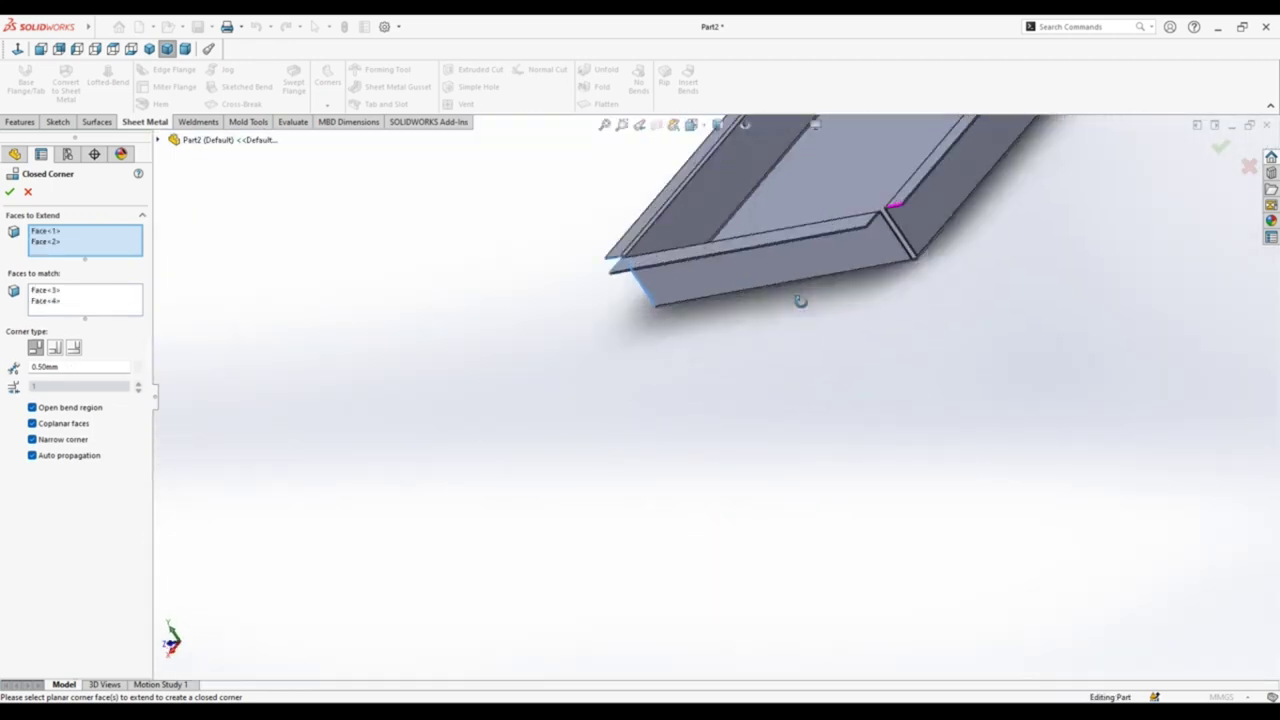
scroll(868, 284, "down", 5)
scroll(780, 300, "down", 3)
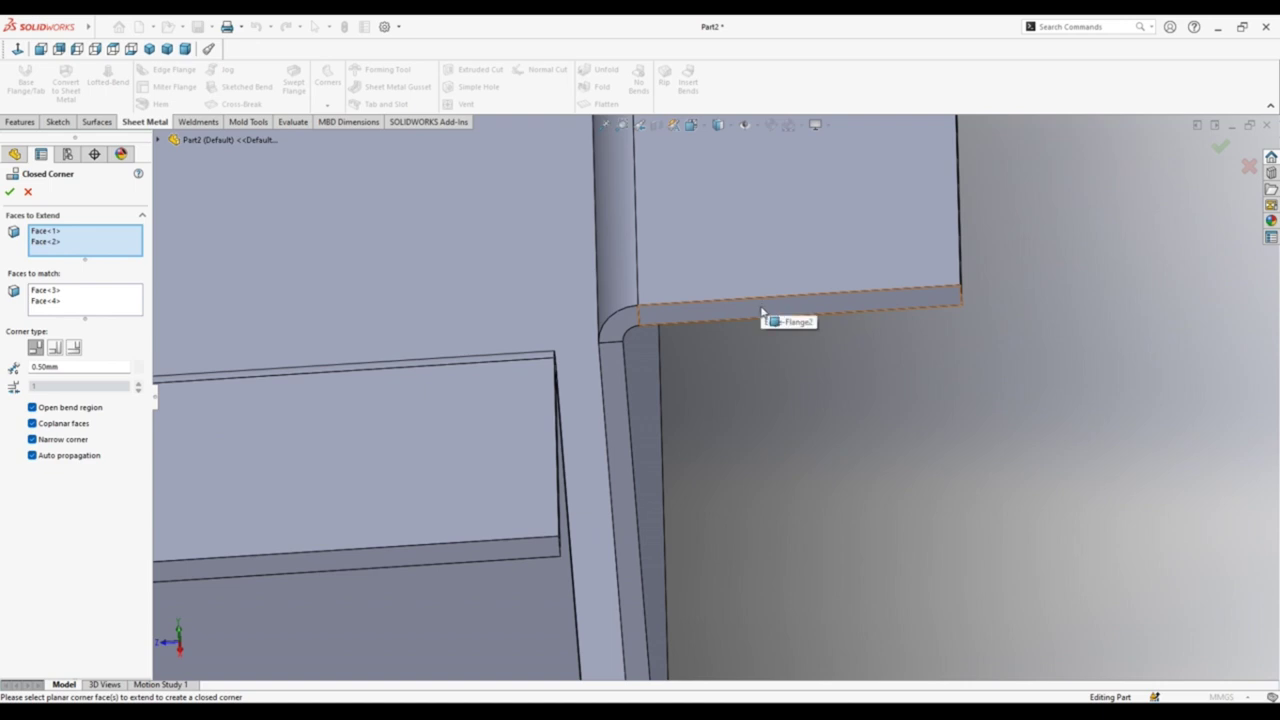
left_click(762, 312)
scroll(766, 314, "up", 5)
scroll(843, 337, "up", 4)
Step: Add the remaining two corners and accept the closed corner with a 0.50 mm gap
mouse_move(843, 337)
middle_mouse_down()
mouse_move(655, 285)
mouse_move(714, 357)
middle_mouse_up()
scroll(720, 360, "down", 5)
scroll(729, 366, "down", 3)
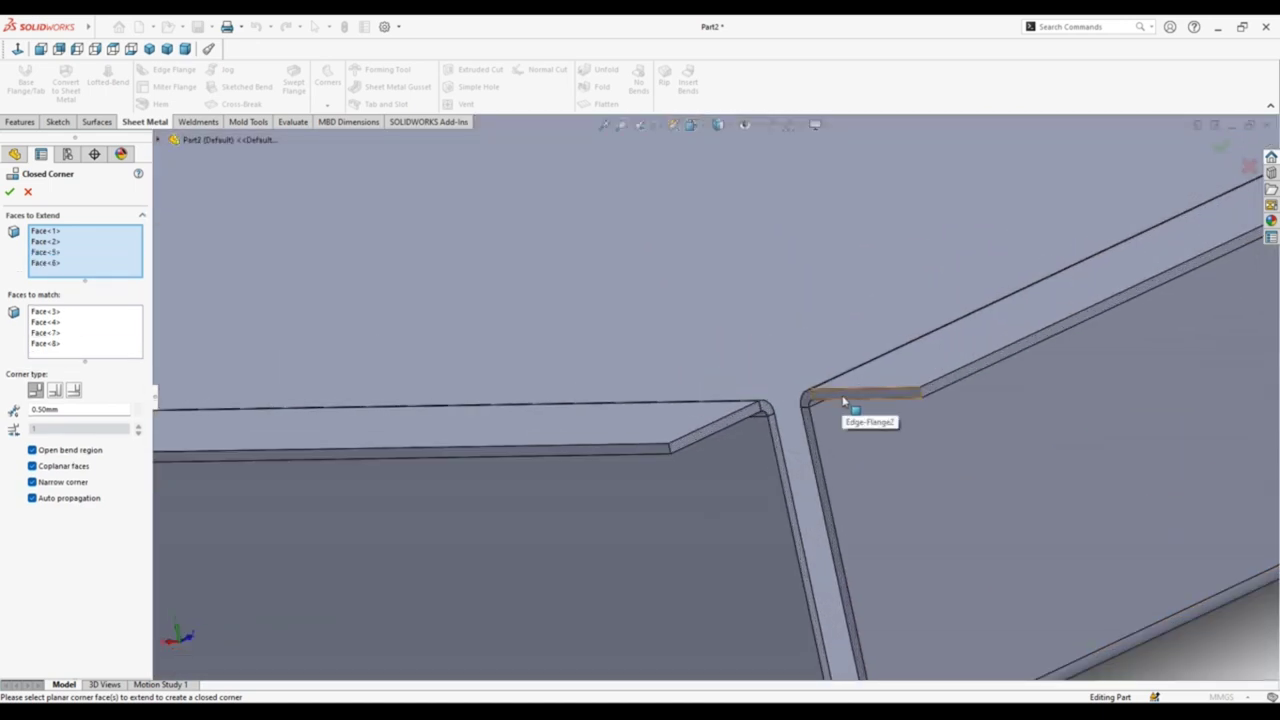
left_click(843, 400)
scroll(843, 398, "up", 5)
mouse_move(823, 391)
middle_mouse_down()
mouse_move(766, 366)
mouse_move(685, 449)
middle_mouse_up()
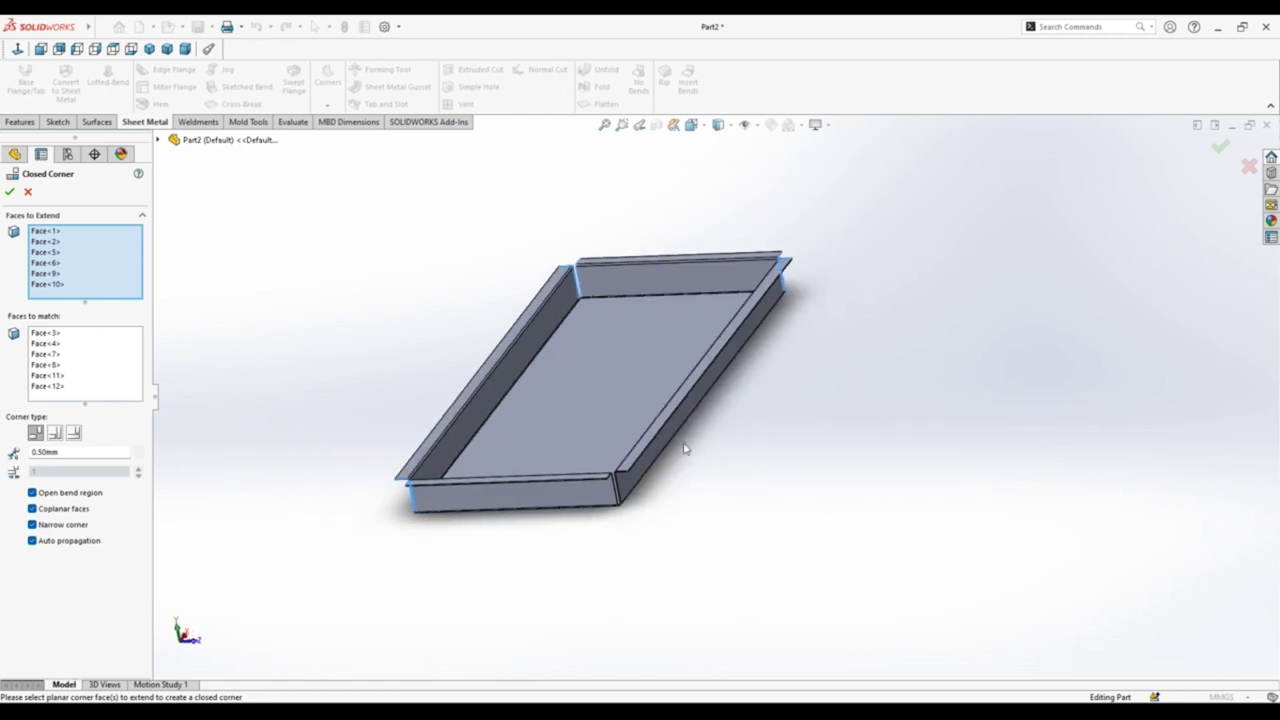
scroll(685, 449, "down", 5)
scroll(703, 371, "down", 3)
left_click(706, 374)
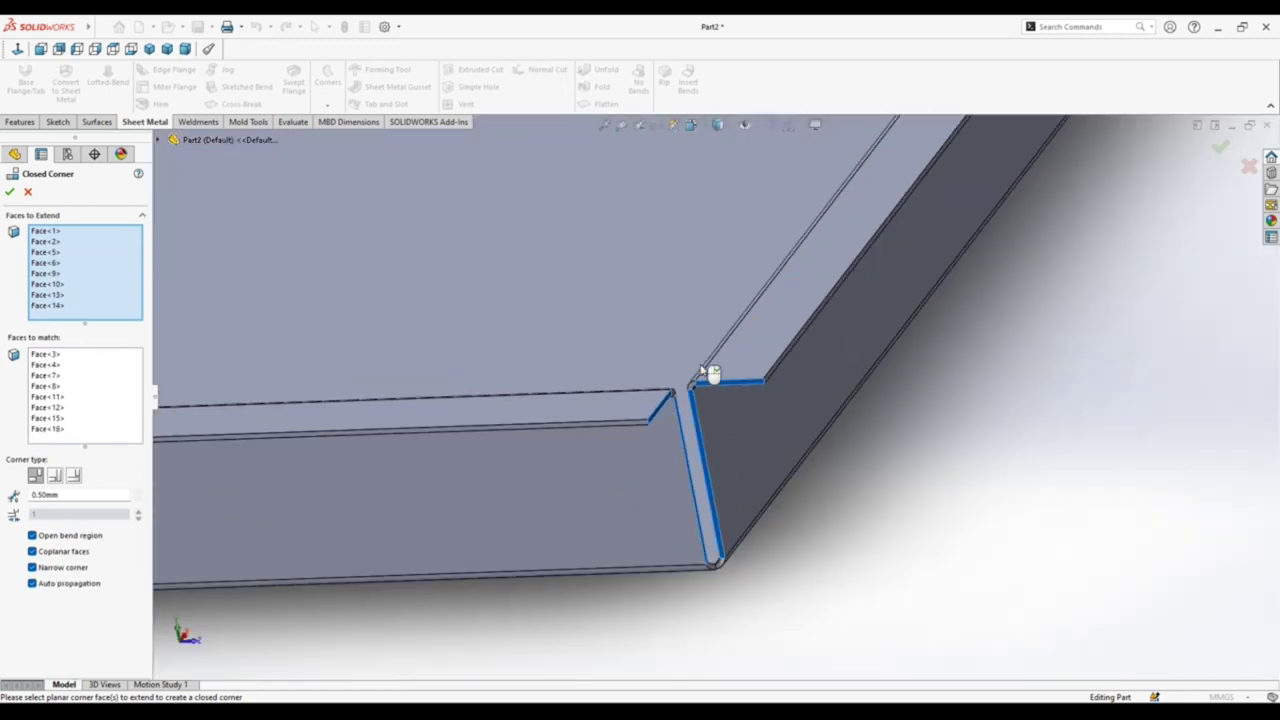
scroll(710, 374, "up", 3)
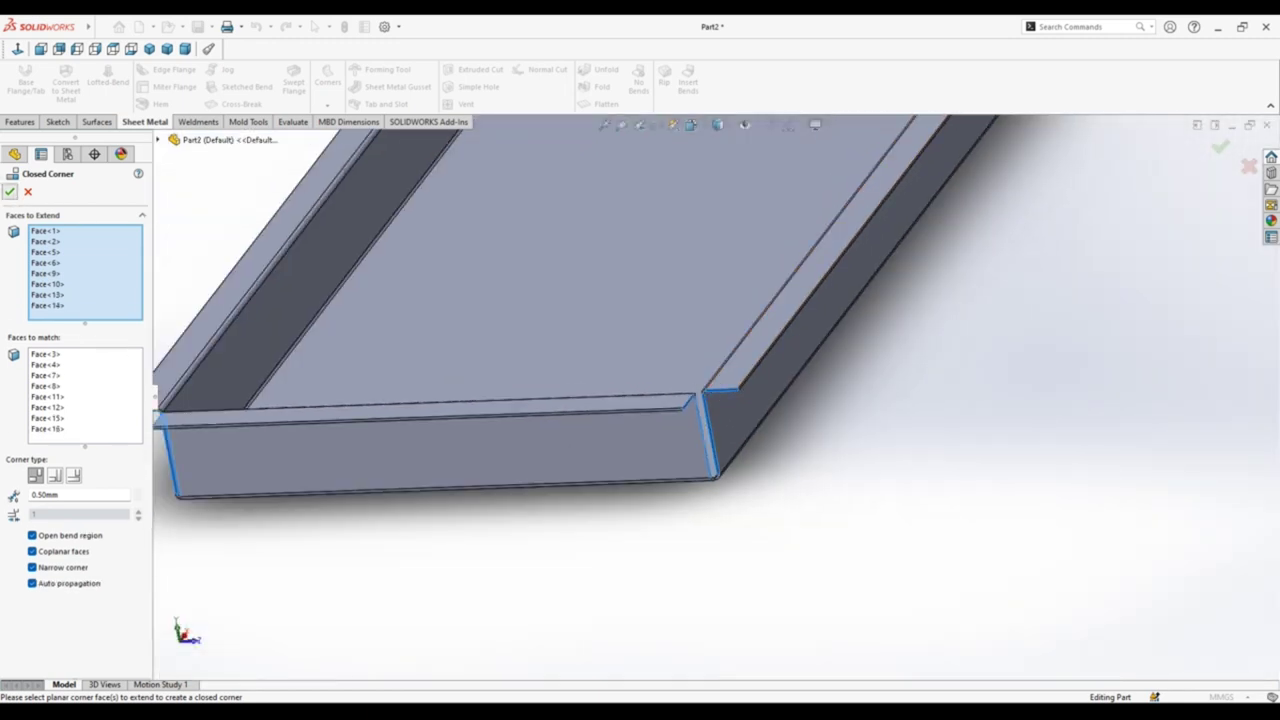
left_click(9, 191)
scroll(700, 408, "down", 1)
Step: Switch to Top view and start a new sketch on the tray floor face
scroll(753, 428, "down", 5)
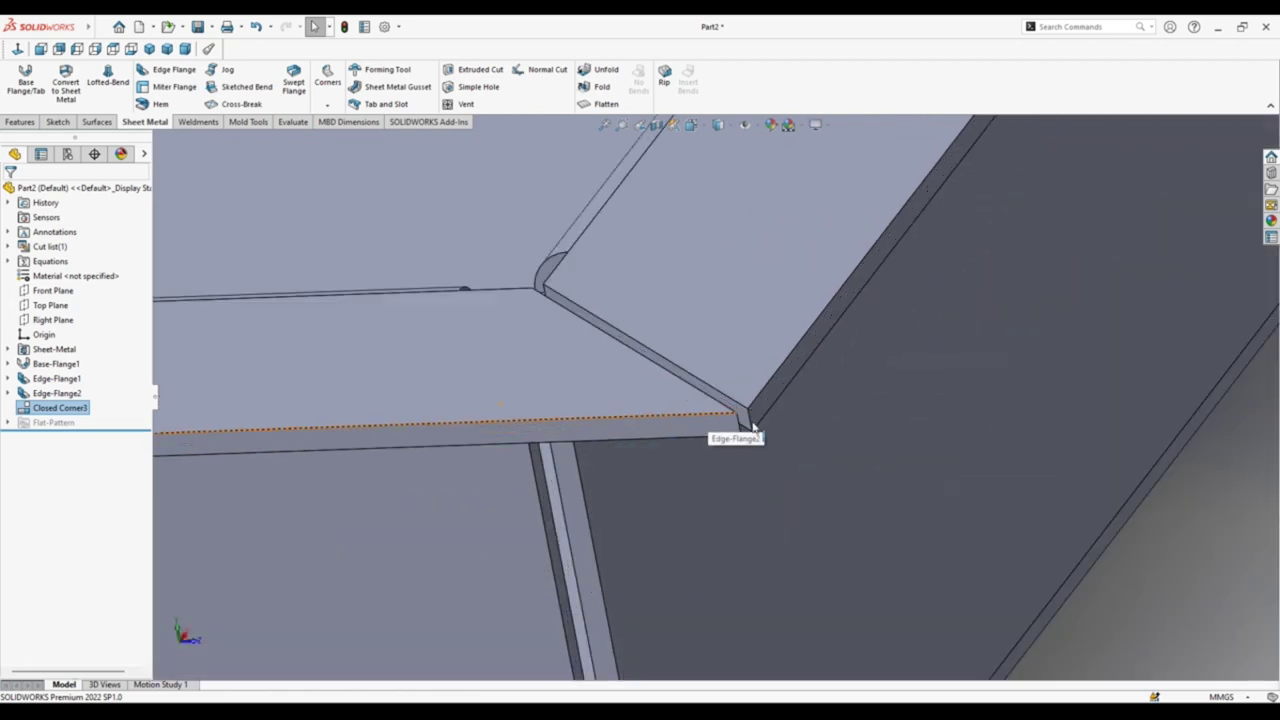
scroll(700, 420, "up", 2)
scroll(768, 497, "up", 5)
scroll(790, 460, "up", 2)
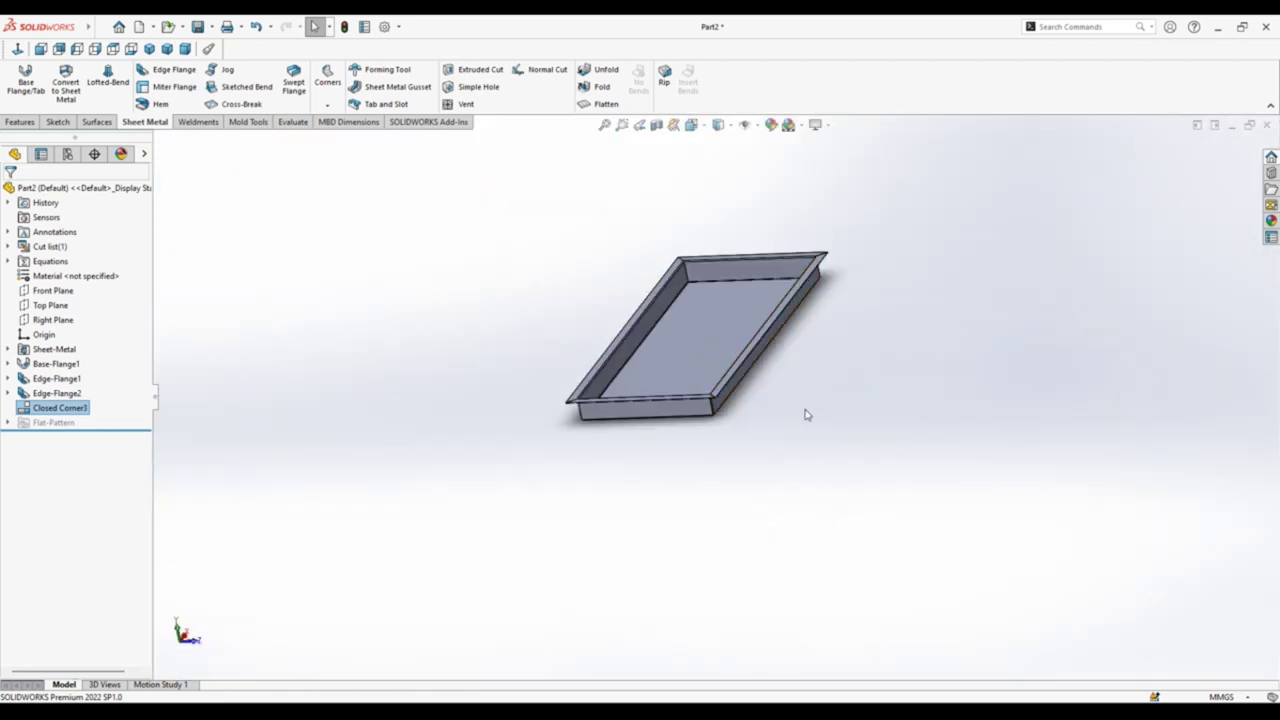
key("ctrl+5")
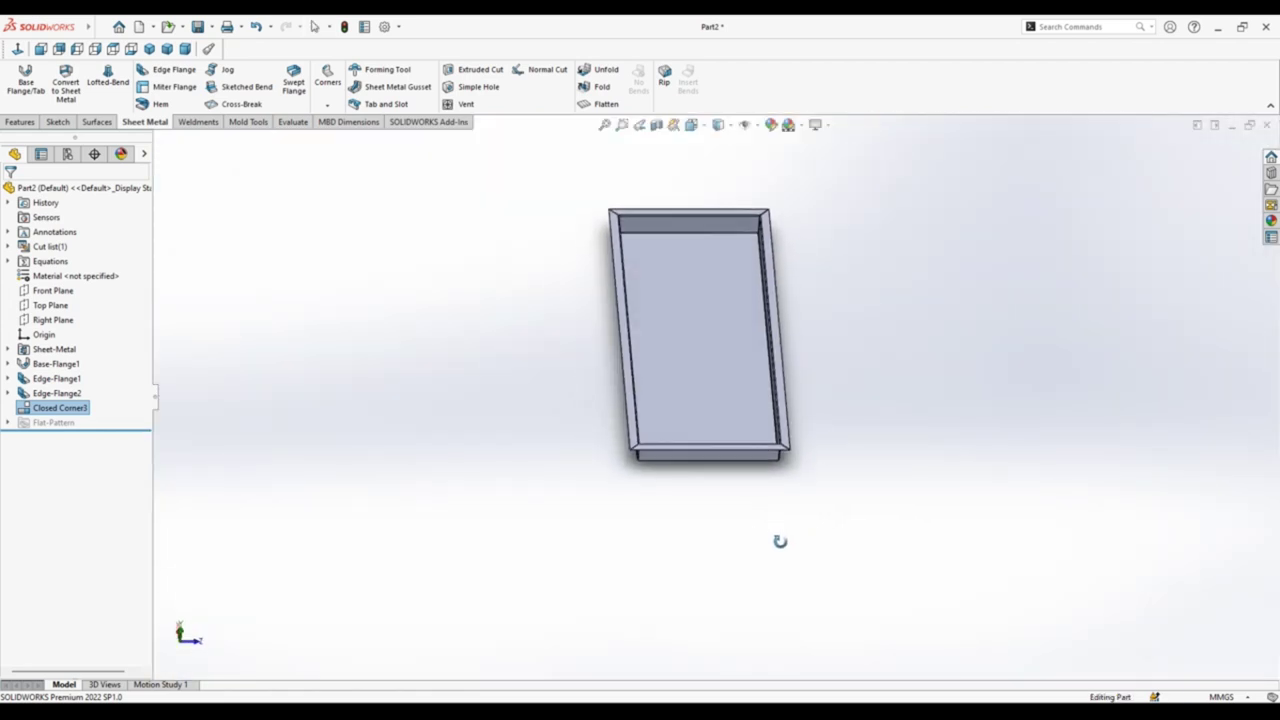
left_click(706, 347)
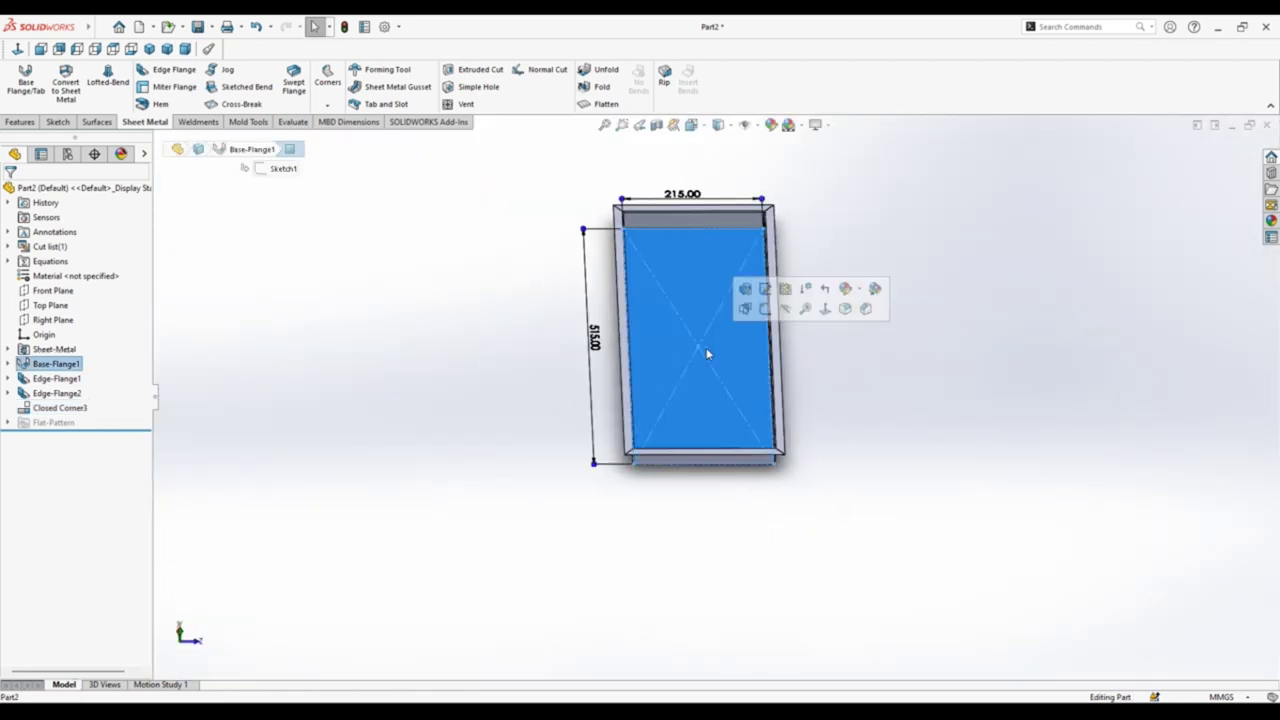
left_click(765, 309)
Step: Draw a small circle near the floor's top-left corner
right_click_drag(307, 199, 358, 200)
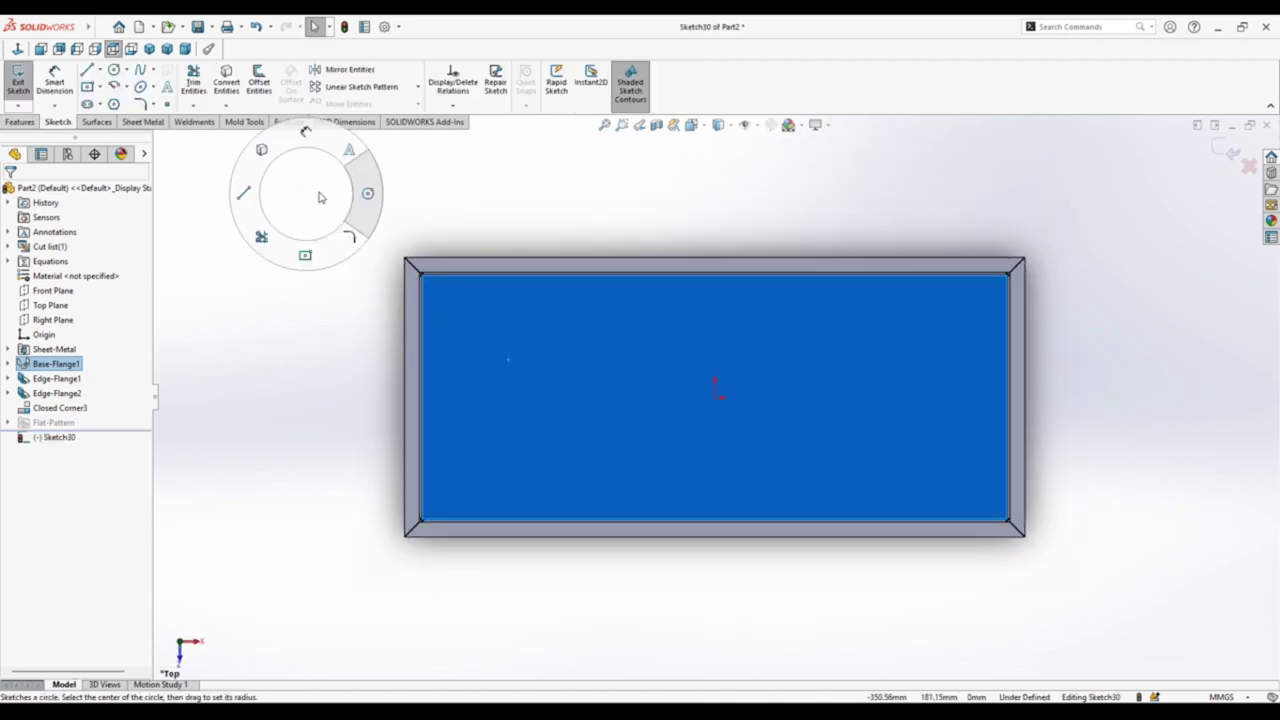
scroll(380, 262, "down", 3)
scroll(680, 414, "up", 3)
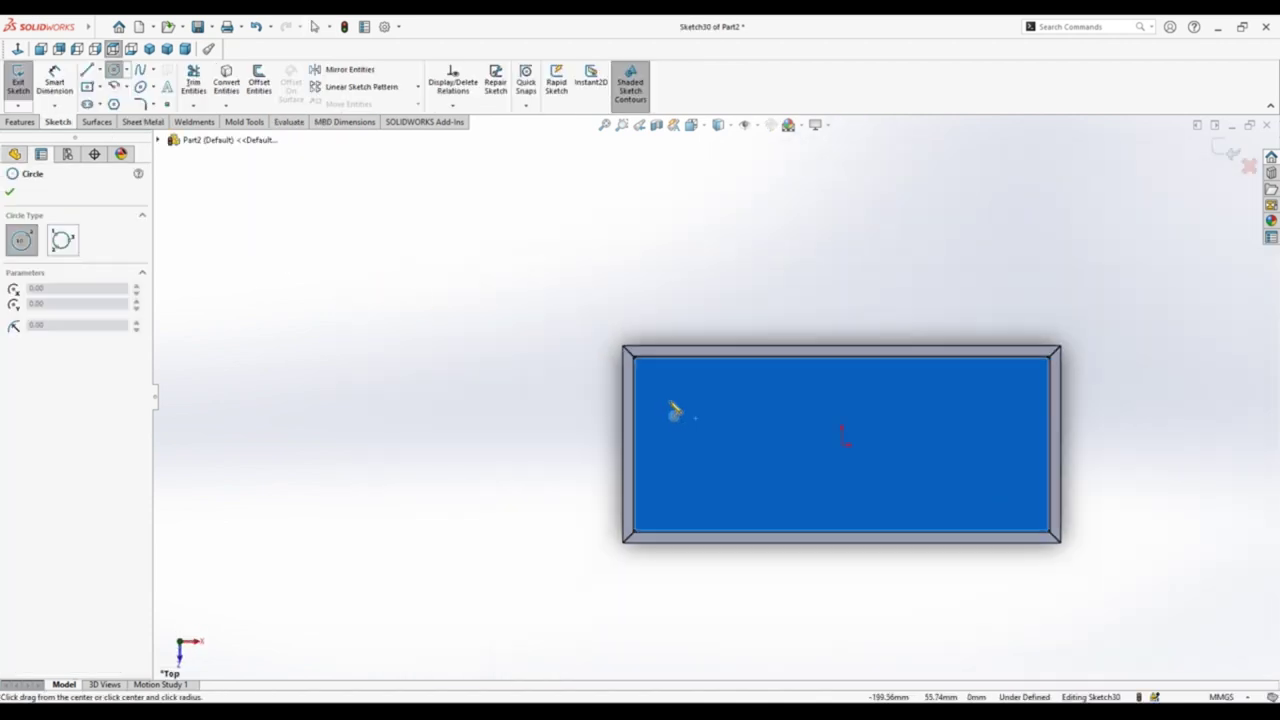
scroll(671, 408, "down", 3)
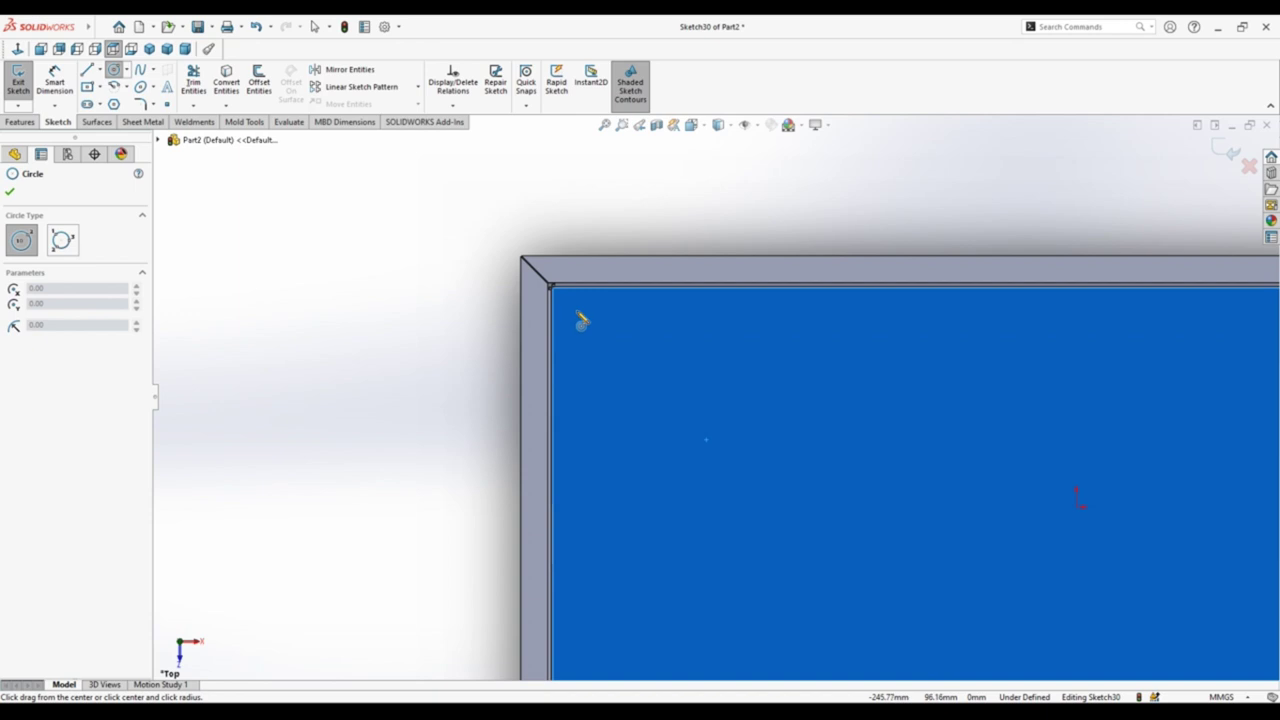
left_click(577, 316)
left_click(582, 318)
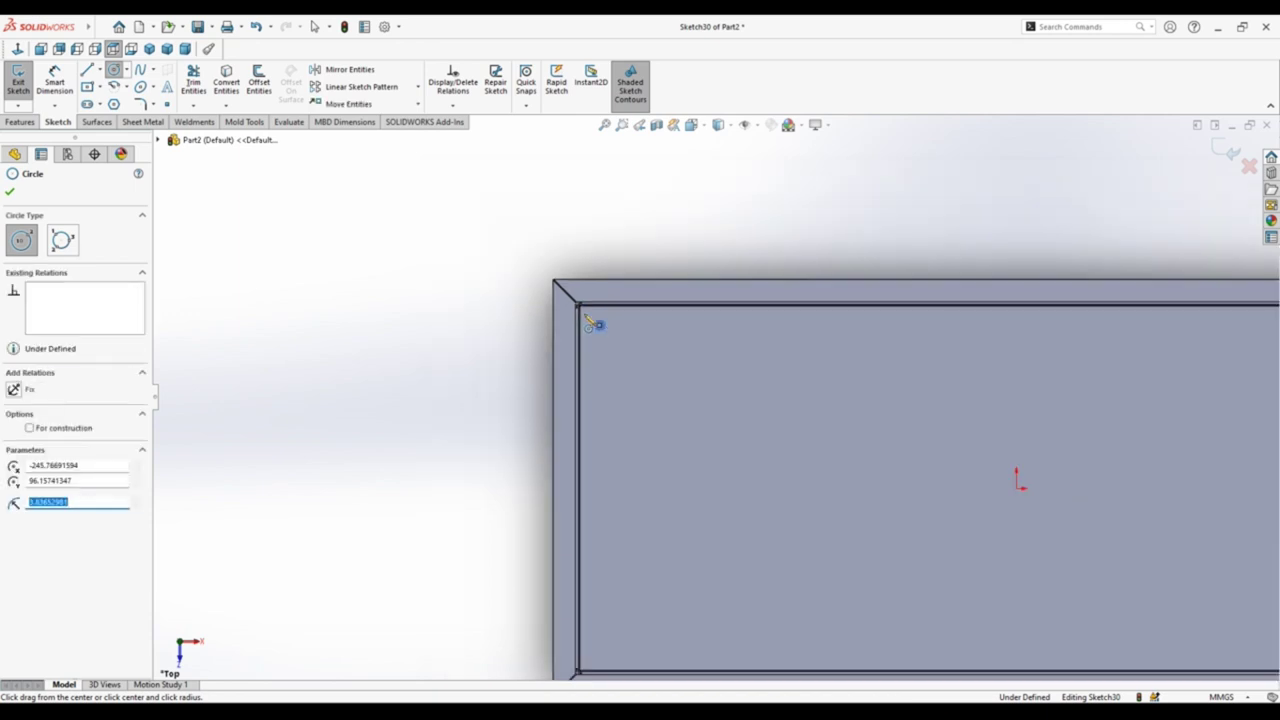
scroll(581, 290, "up", 1)
right_click_drag(583, 240, 583, 185)
scroll(645, 343, "down", 2)
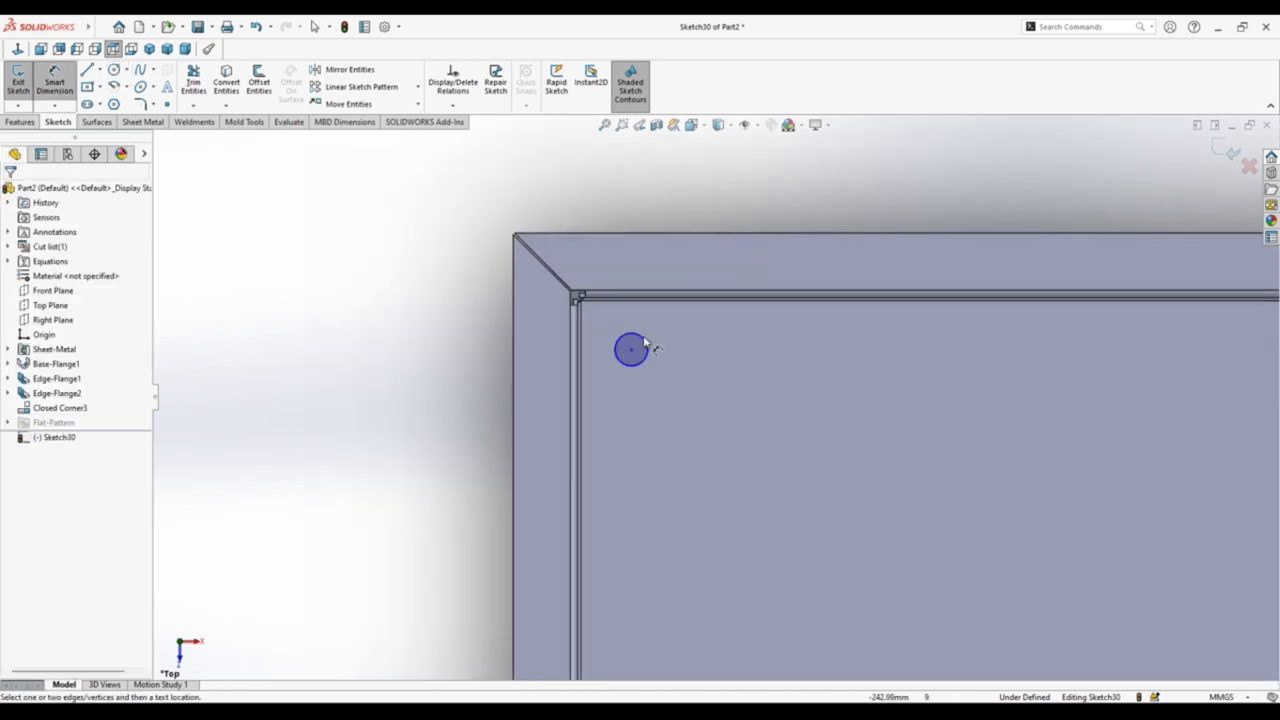
Step: Dimension the circle's diameter to 6 mm
left_click(642, 343)
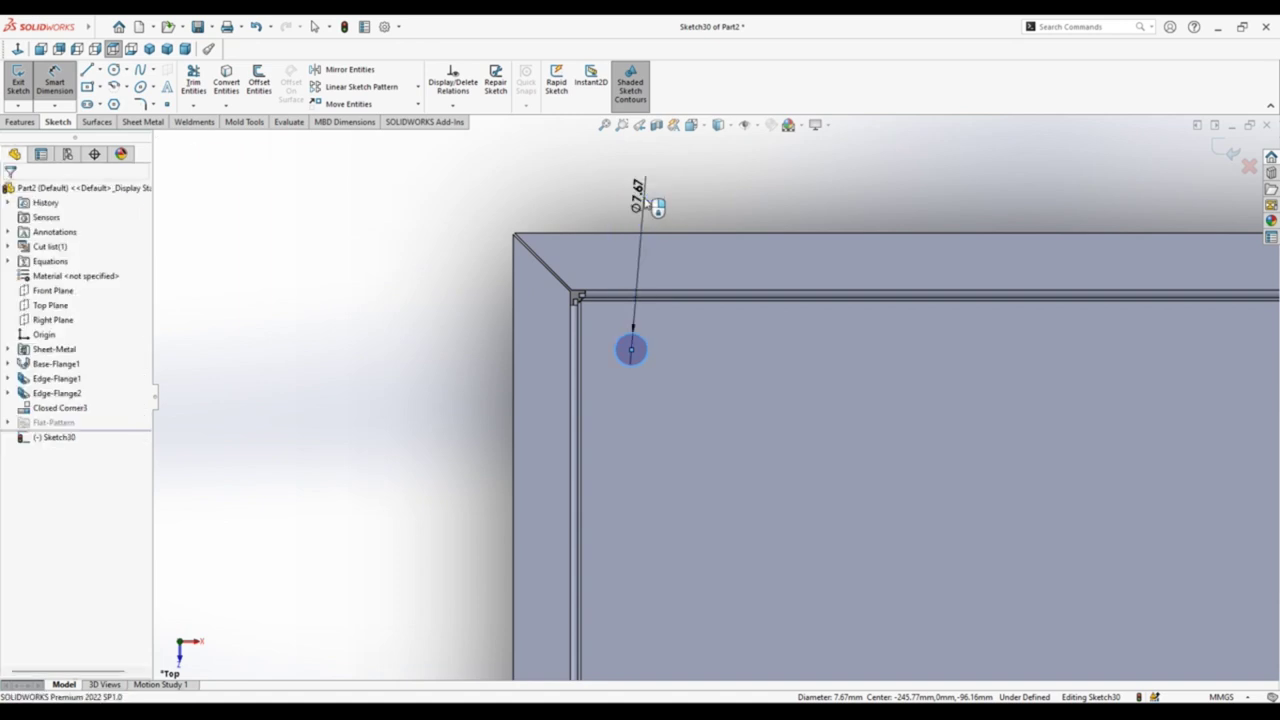
left_click(642, 190)
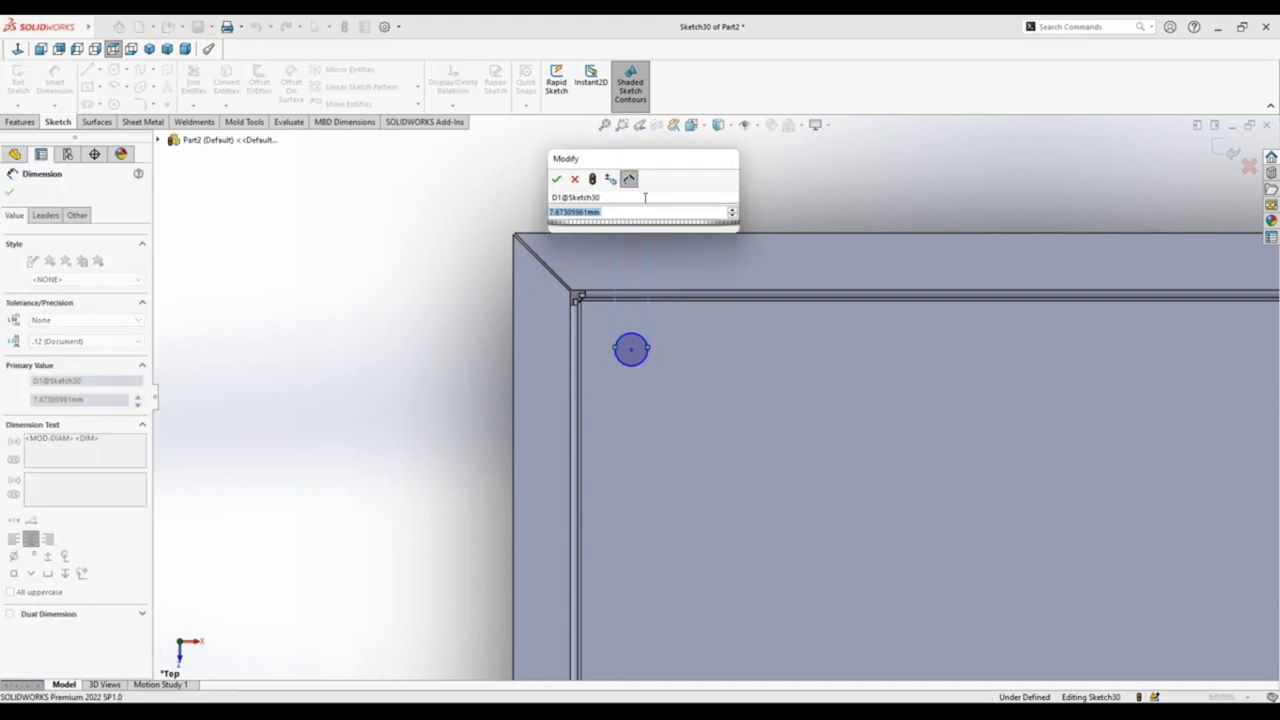
type("6")
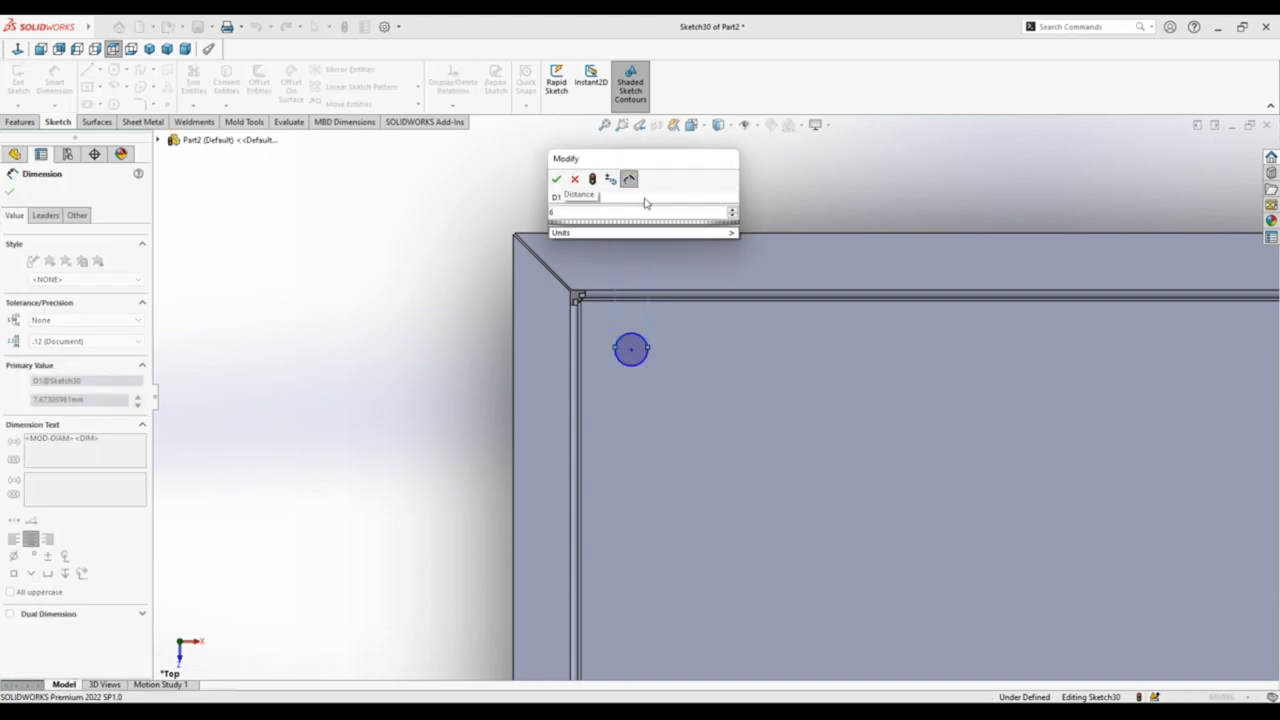
key("Return")
left_click(447, 315)
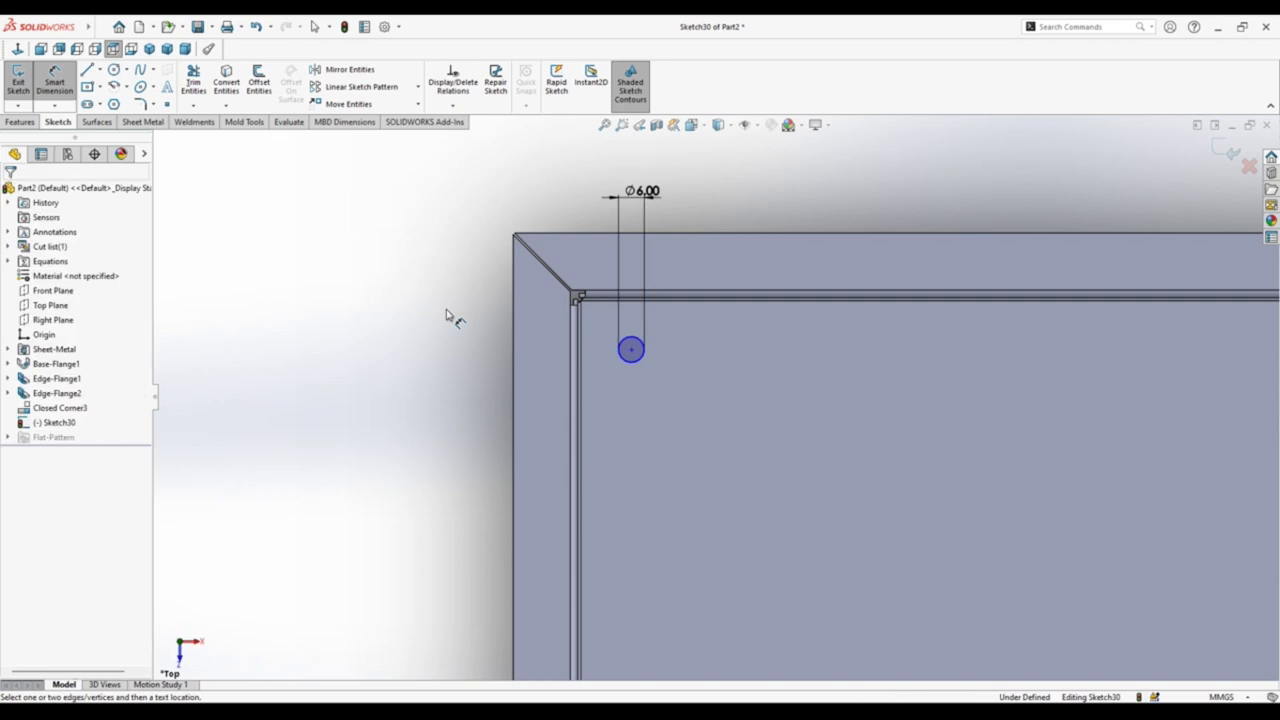
right_click_drag(407, 320, 549, 354)
scroll(645, 342, "down", 3)
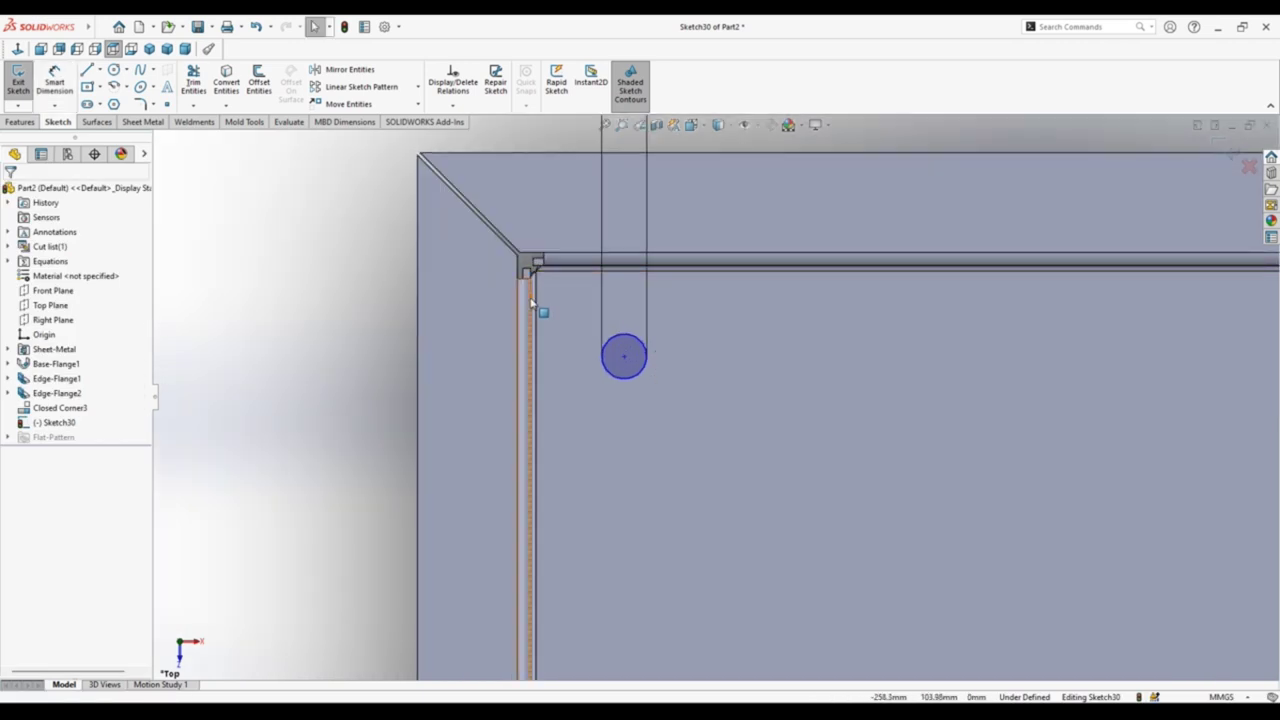
Step: Place the circle centre 13 mm from the floor's left edge
left_click(624, 358)
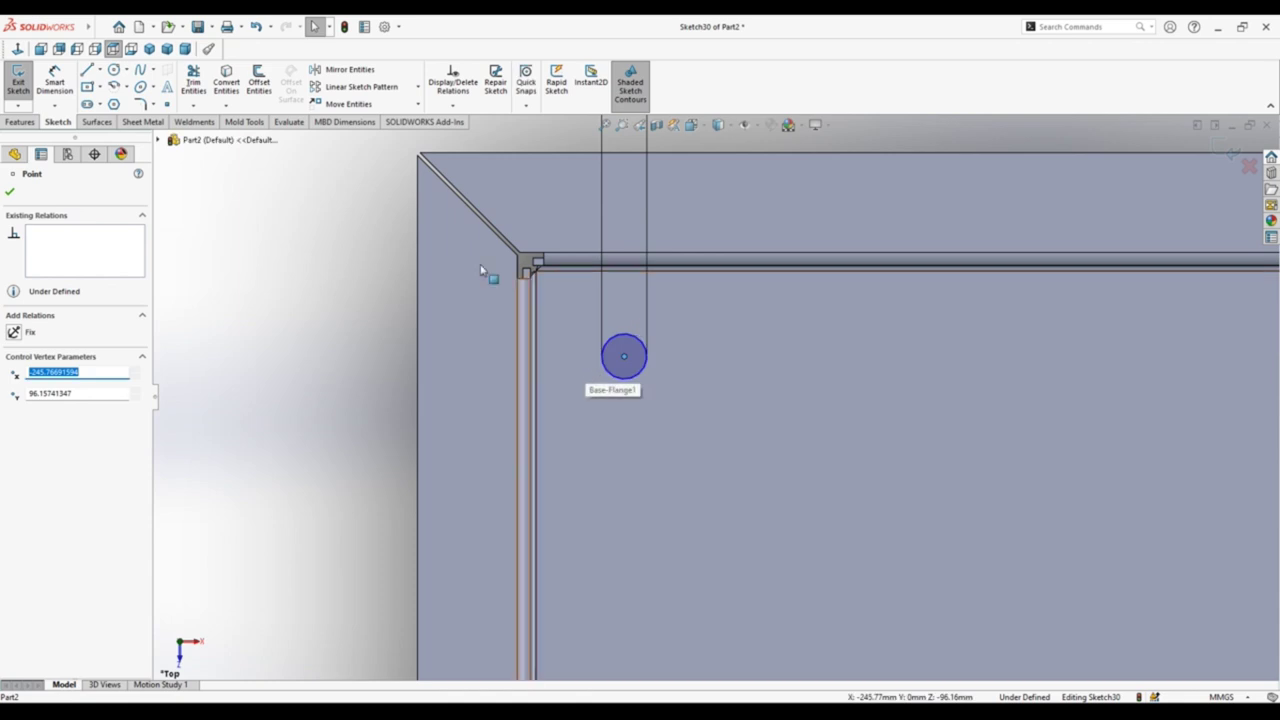
right_click_drag(314, 255, 375, 265)
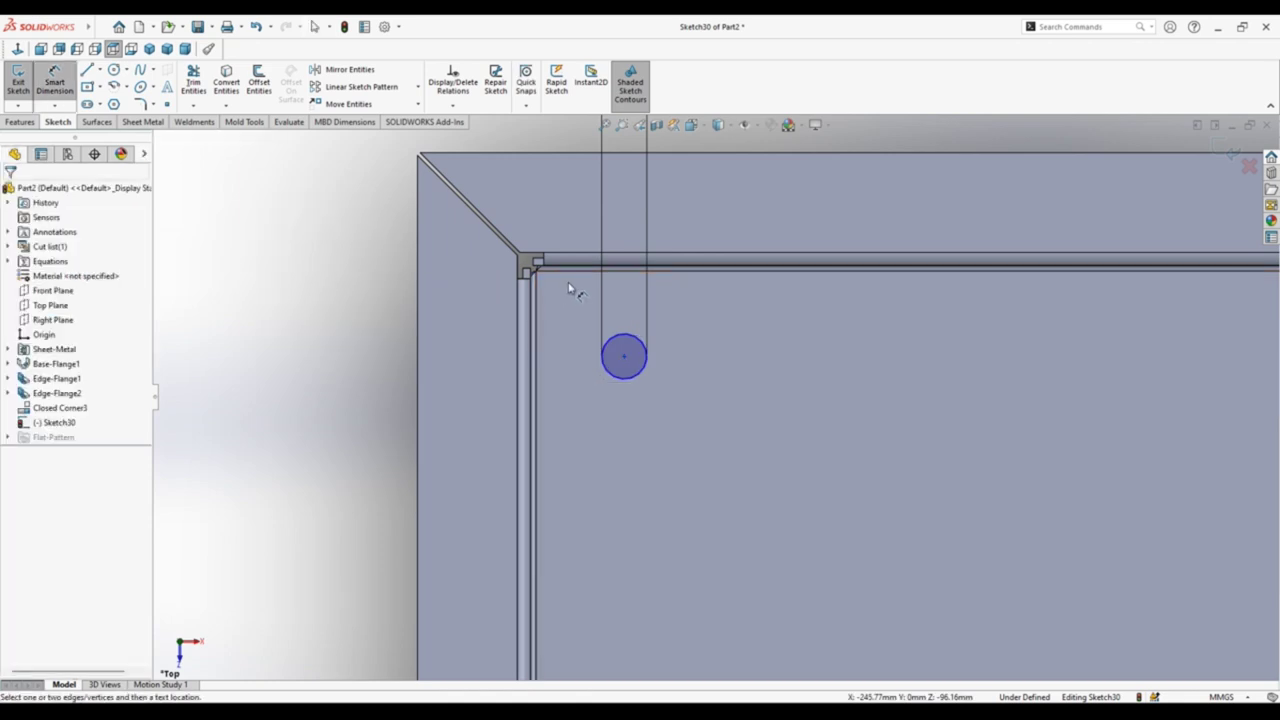
scroll(563, 297, "down", 1)
left_click(531, 305)
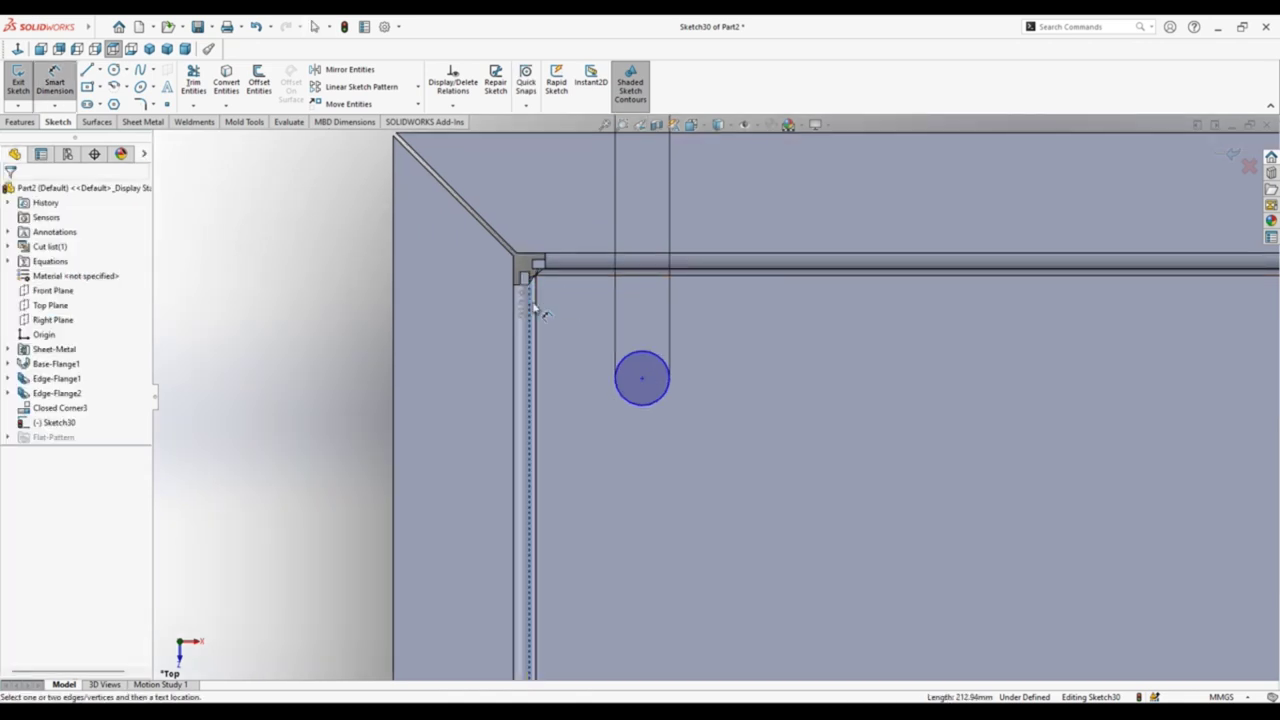
left_click(626, 378)
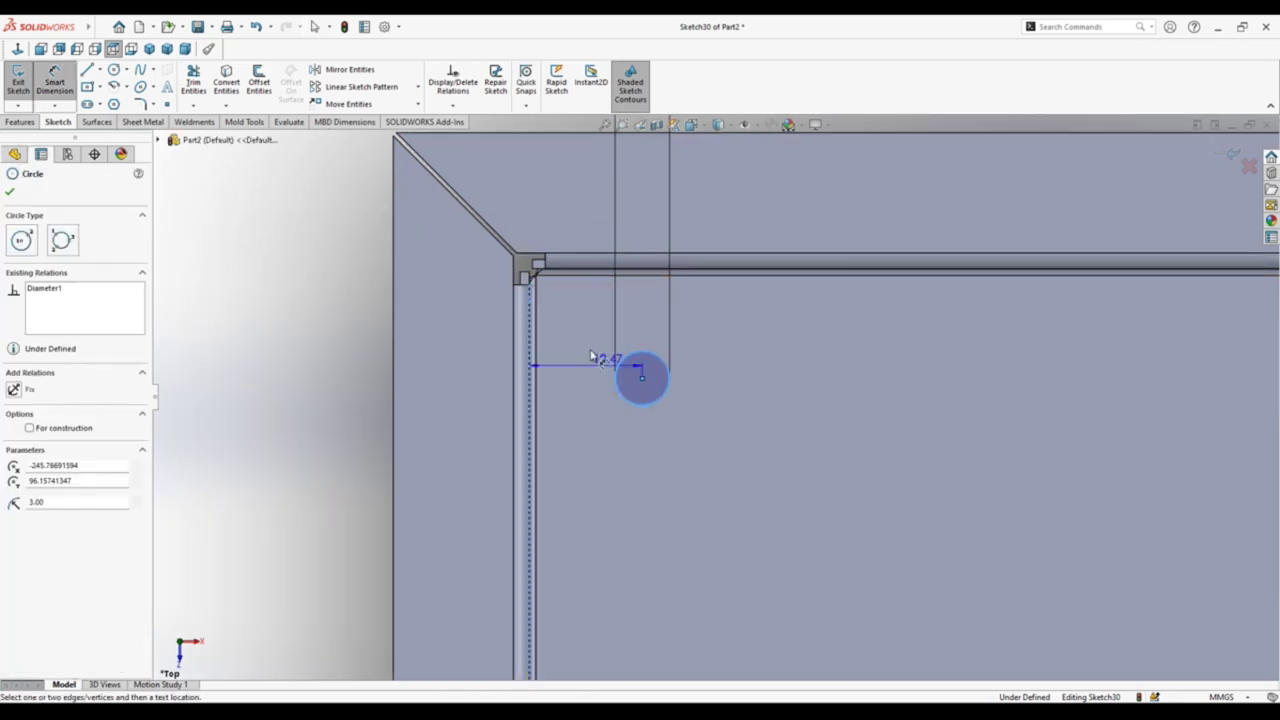
left_click(593, 446)
type("15")
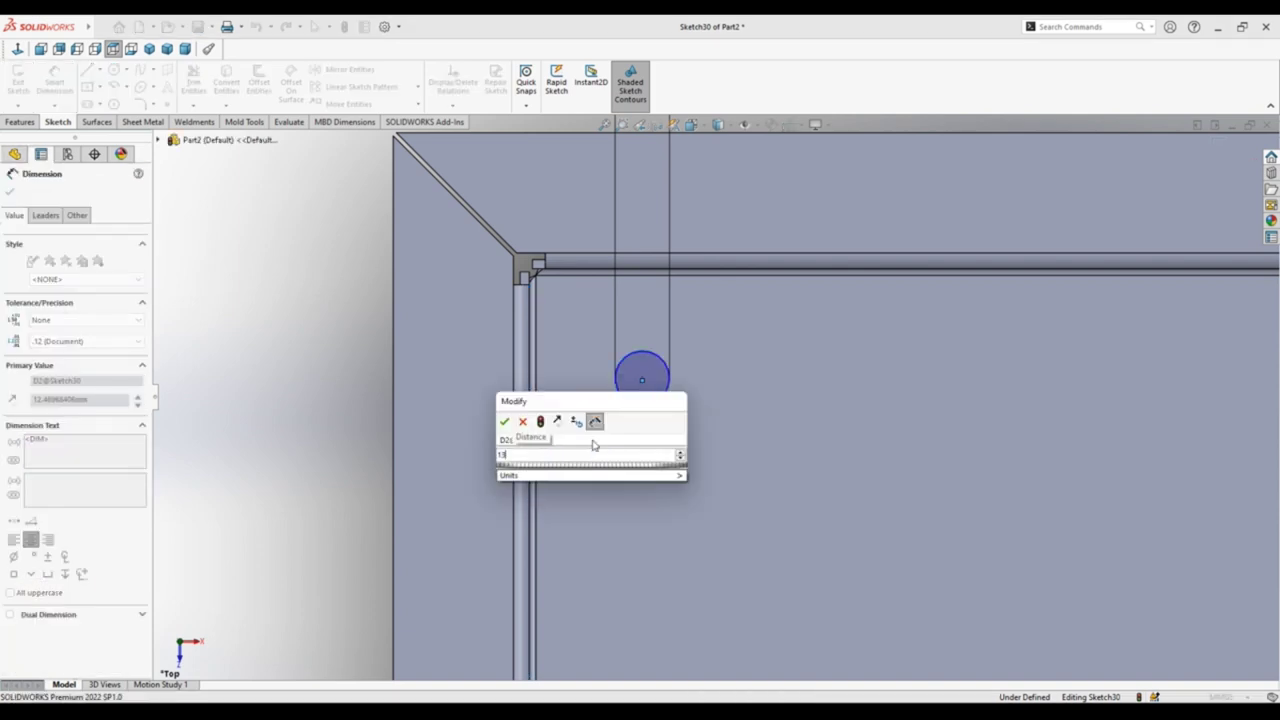
key("Return")
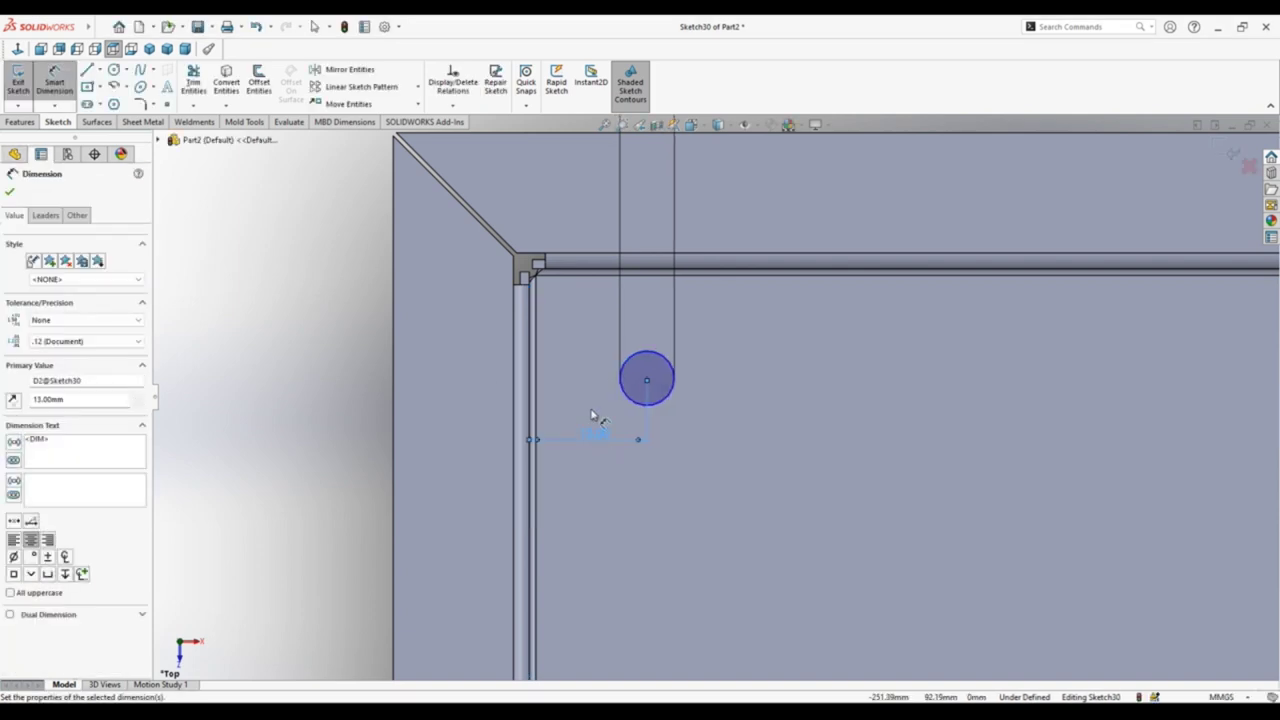
Step: Place the circle 13 mm from the top inner edge, fully defining the sketch
left_click(605, 277)
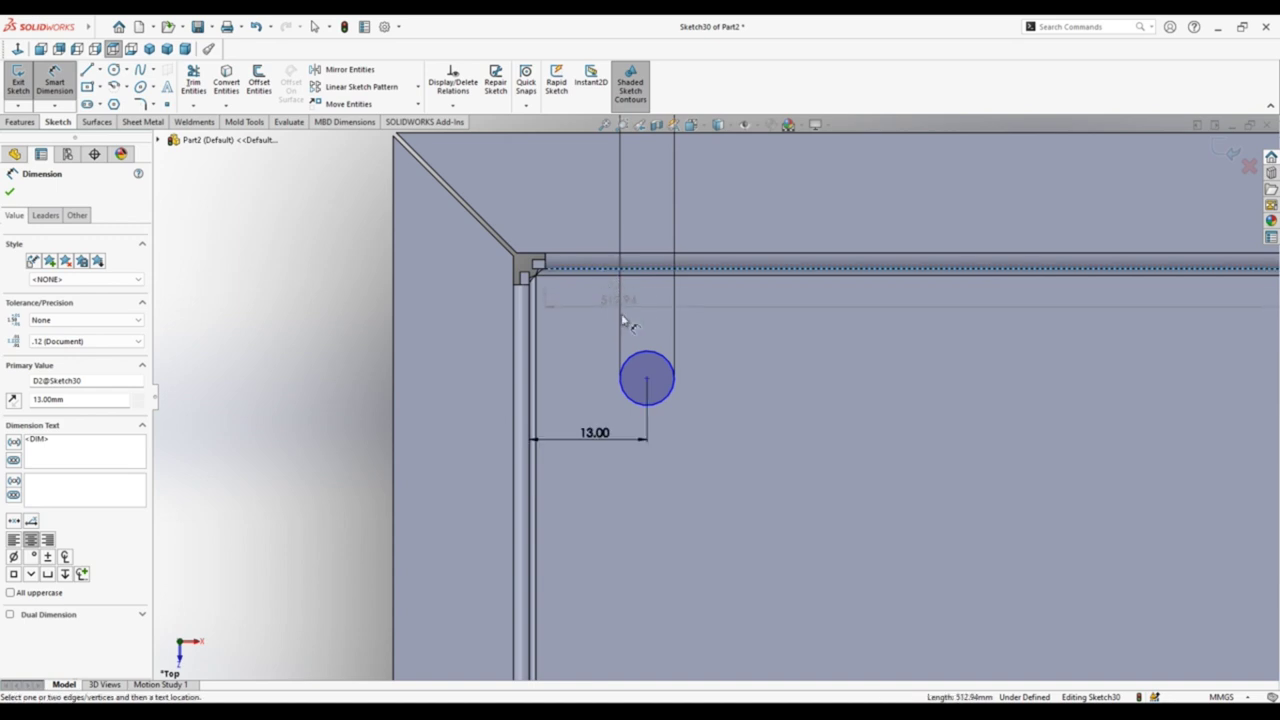
left_click(645, 357)
left_click(592, 334)
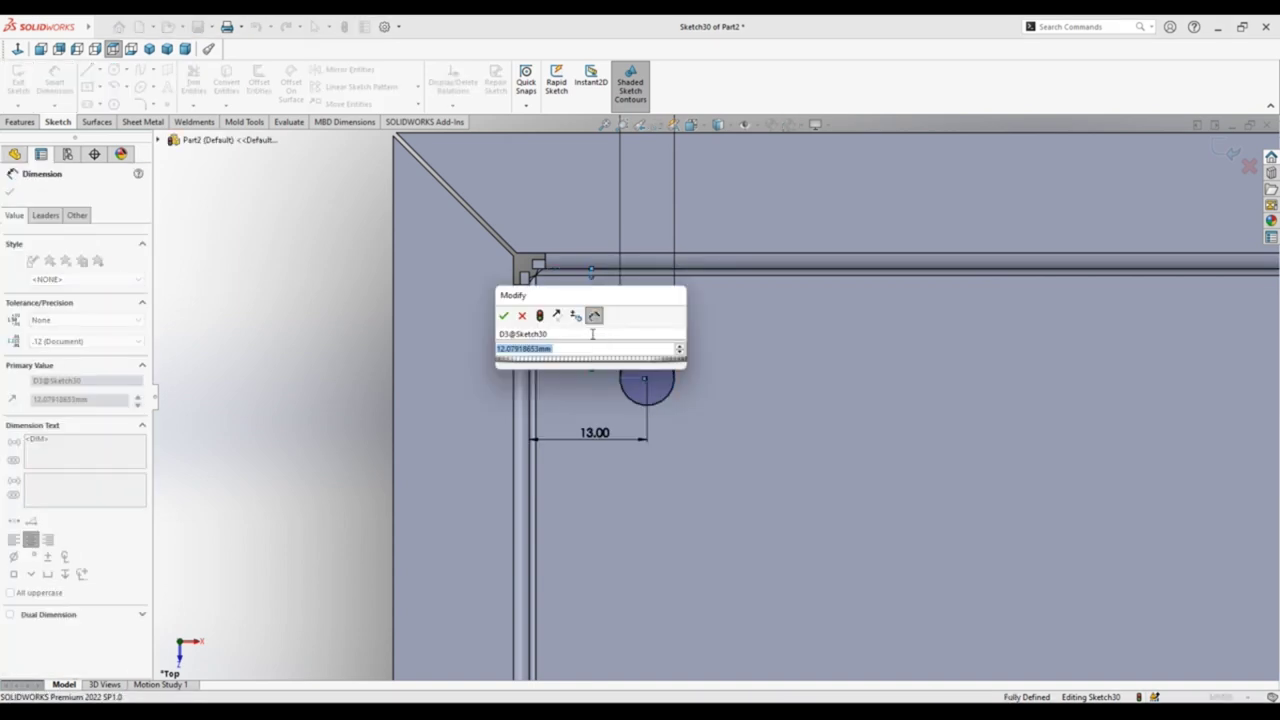
type("13")
key("Return")
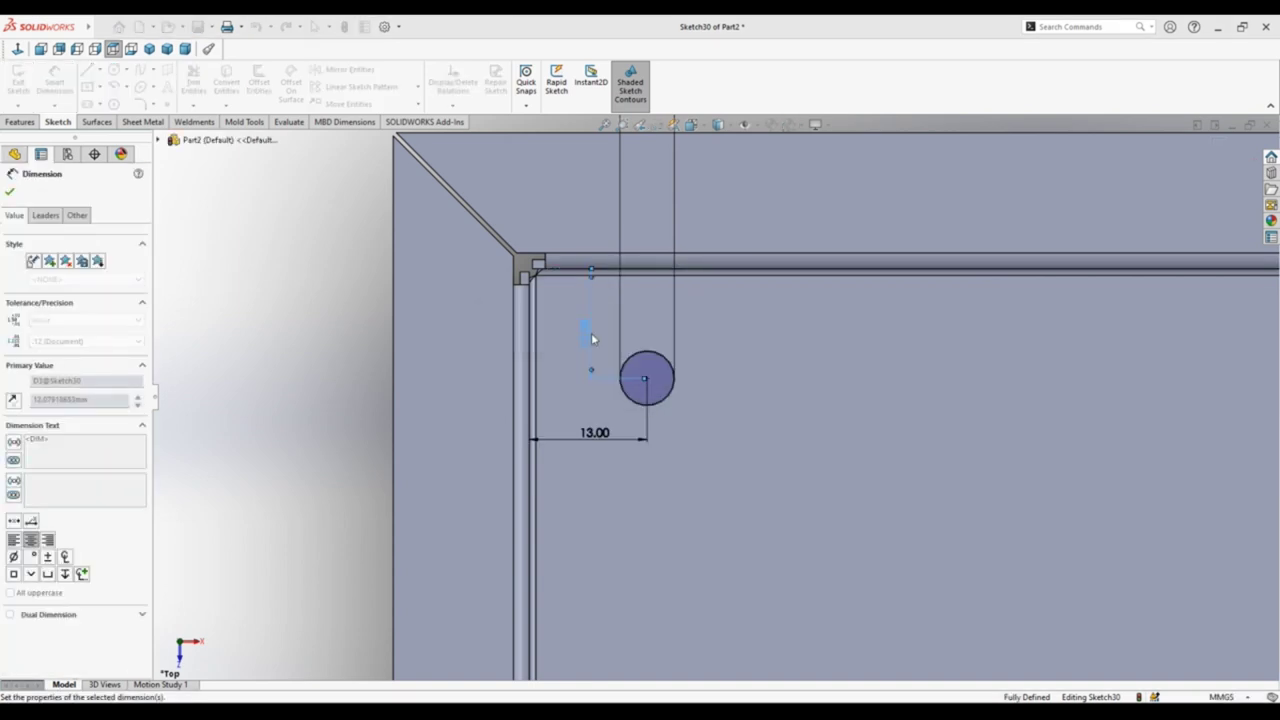
key("Escape")
key("z")
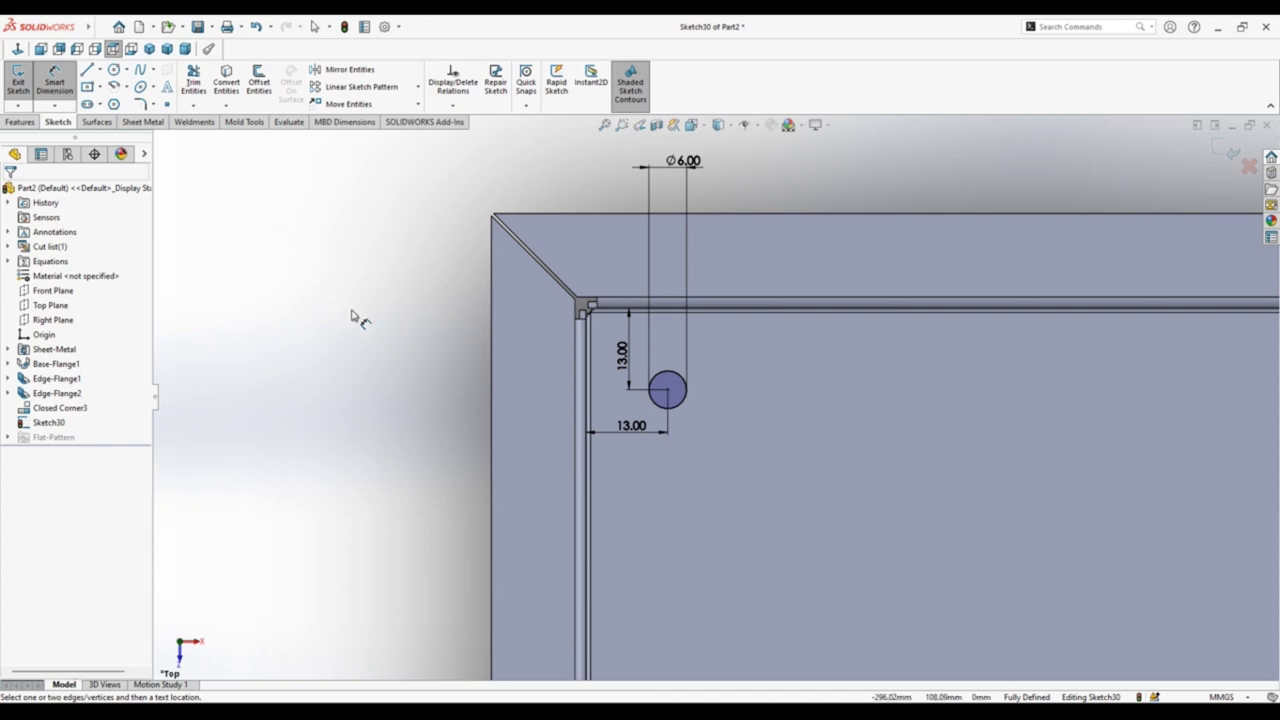
Step: Extrude-cut the 6 mm circle through the floor Up To Next, then view from Top
left_click(143, 121)
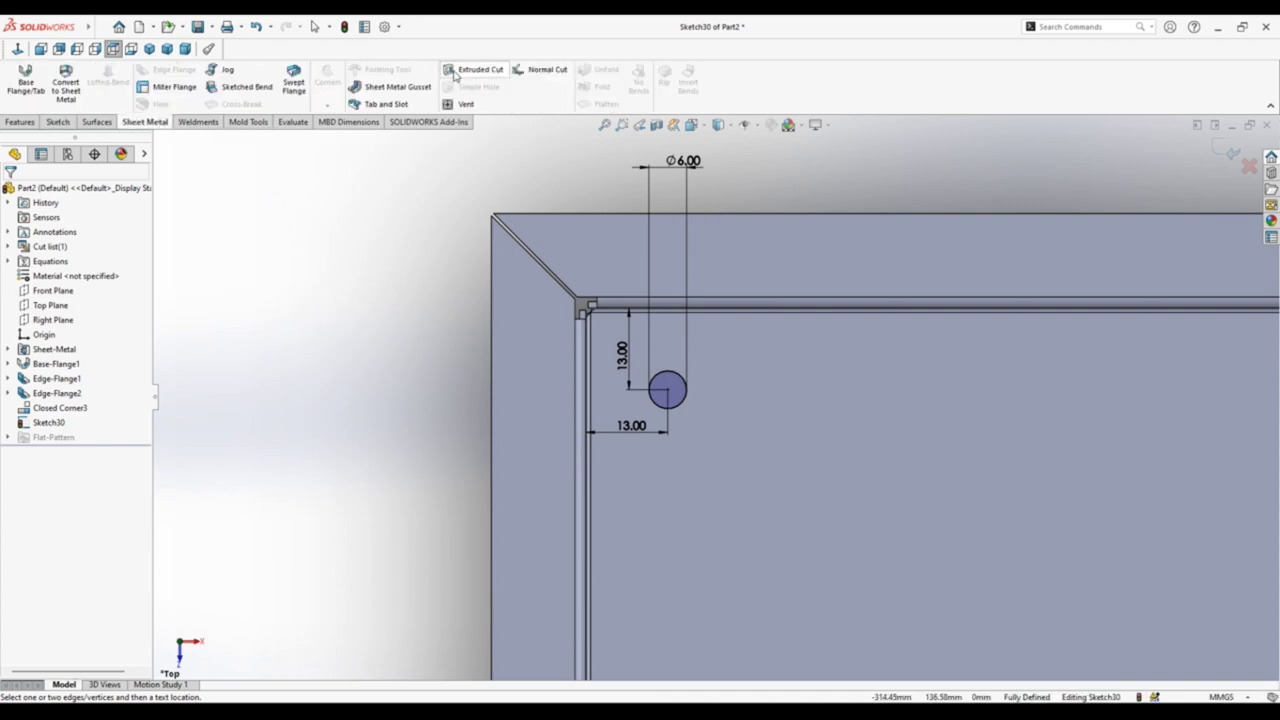
left_click(455, 71)
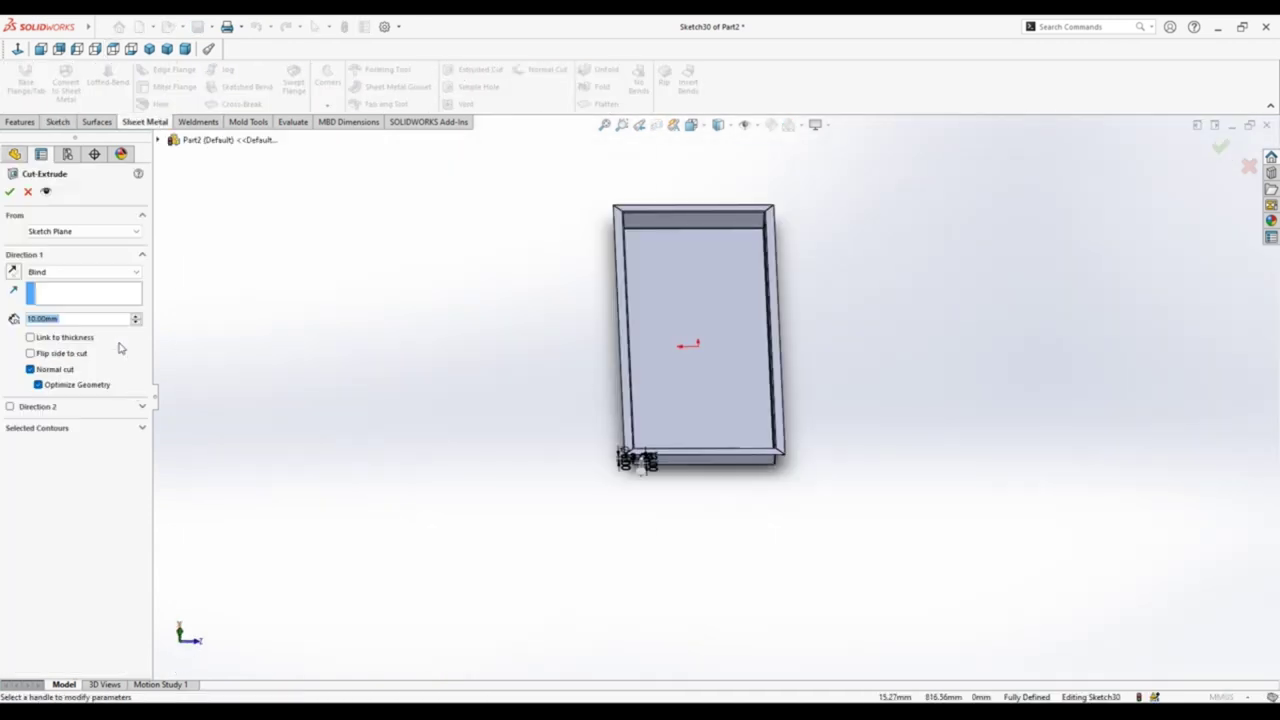
left_click(84, 272)
left_click(66, 316)
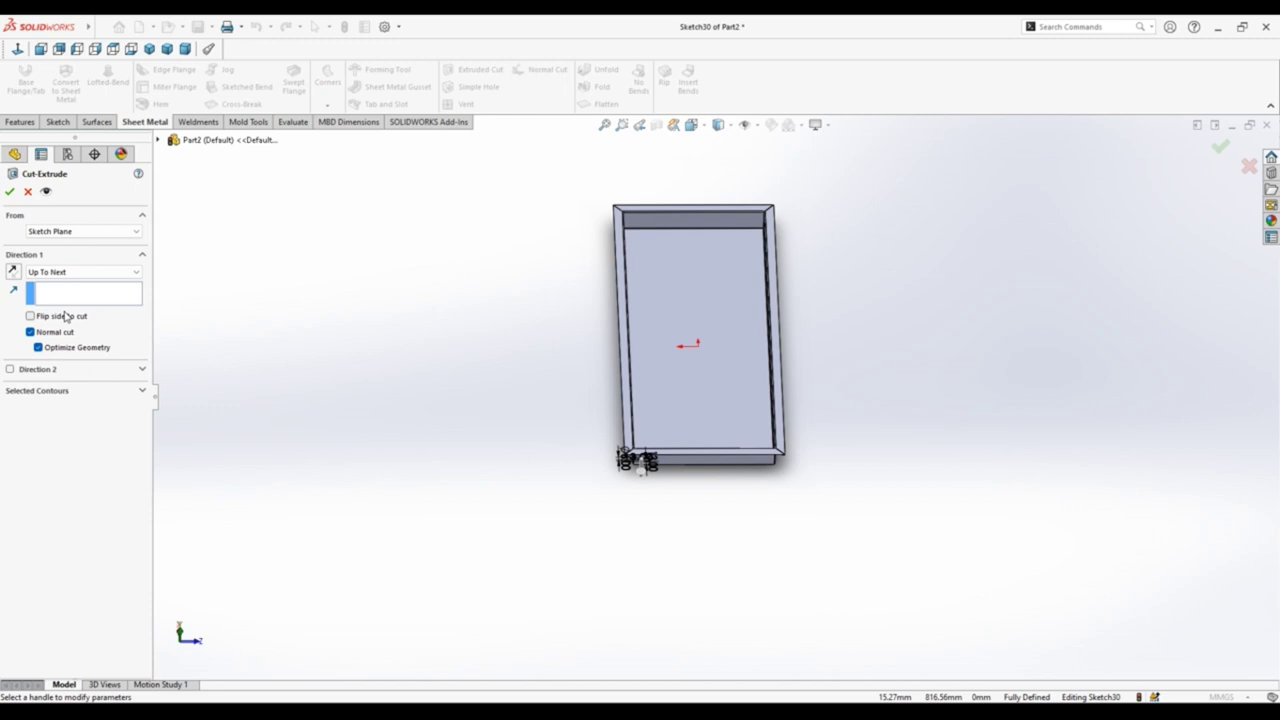
key("Return")
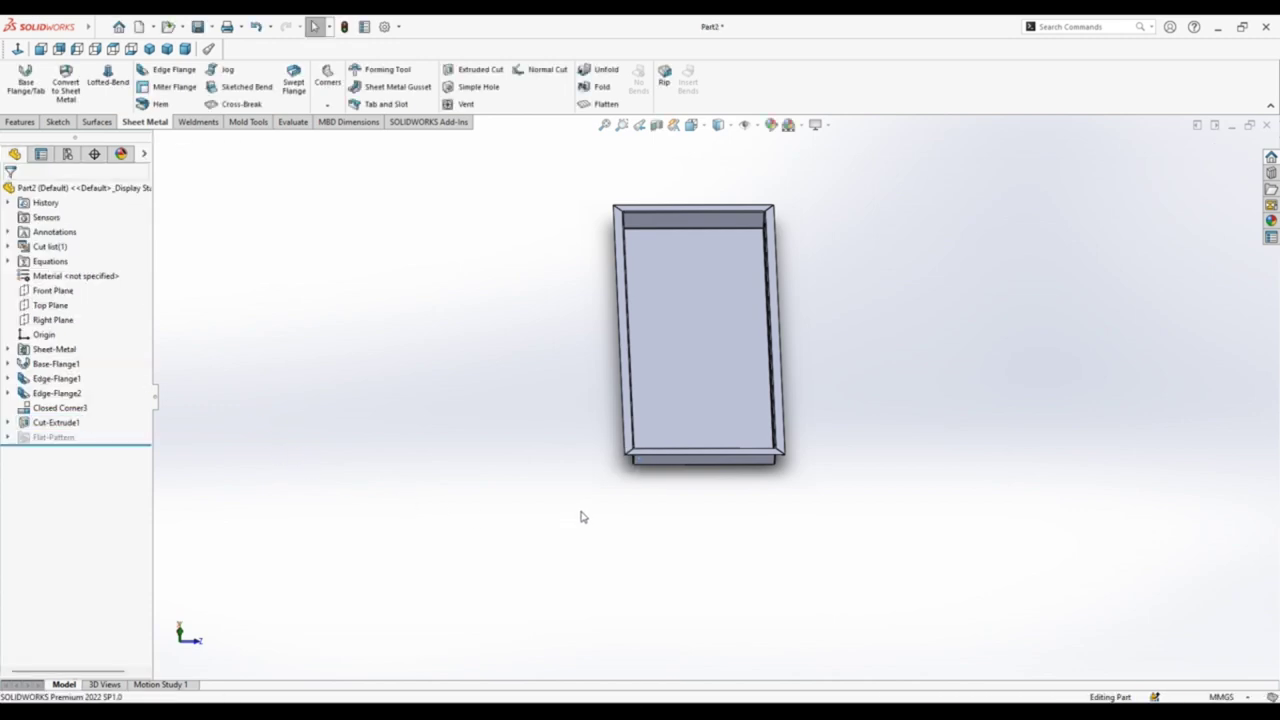
mouse_move(583, 517)
middle_mouse_down()
mouse_move(458, 638)
mouse_move(577, 440)
middle_mouse_up()
scroll(577, 440, "down", 3)
scroll(574, 357, "down", 2)
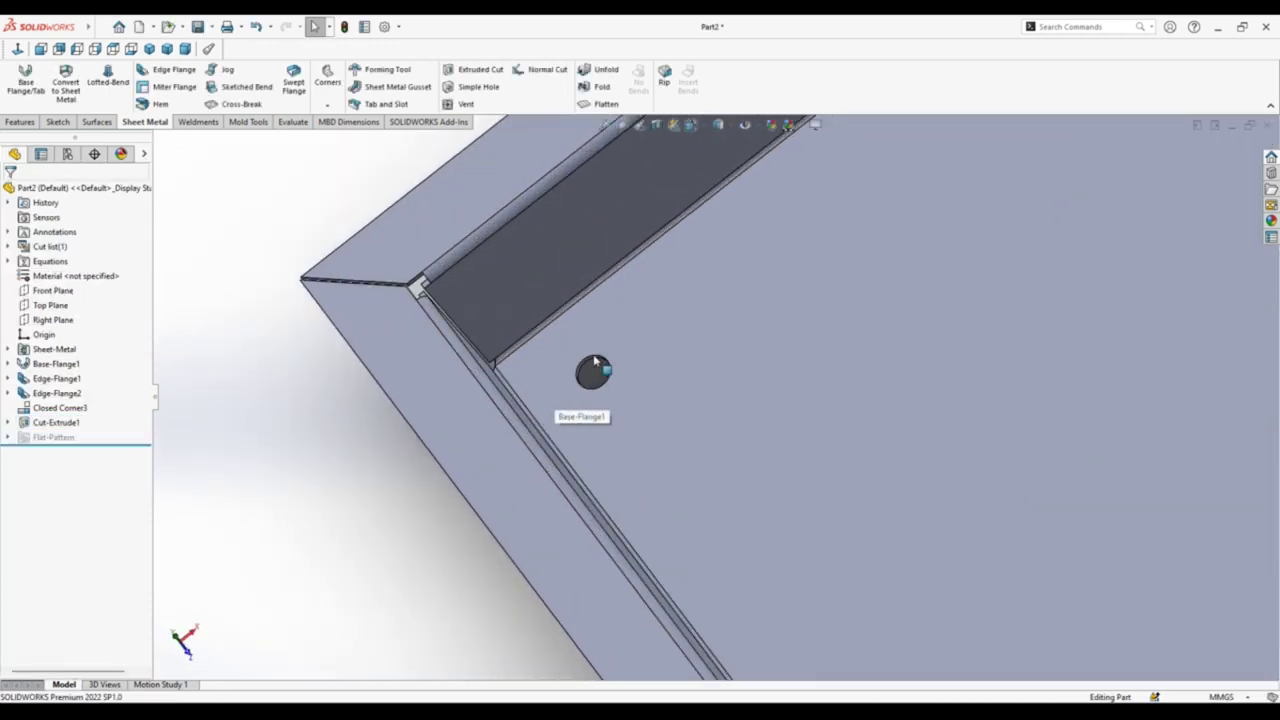
scroll(591, 371, "up", 1)
left_click(113, 48)
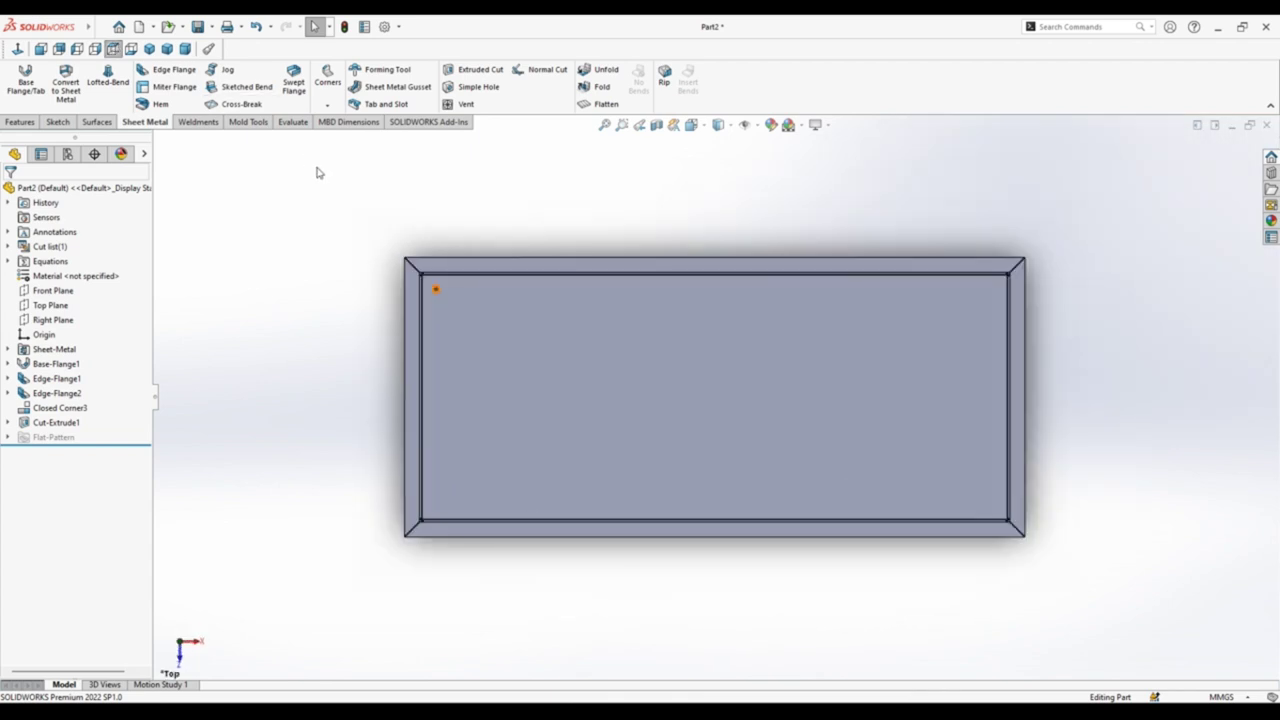
scroll(415, 265, "down", 2)
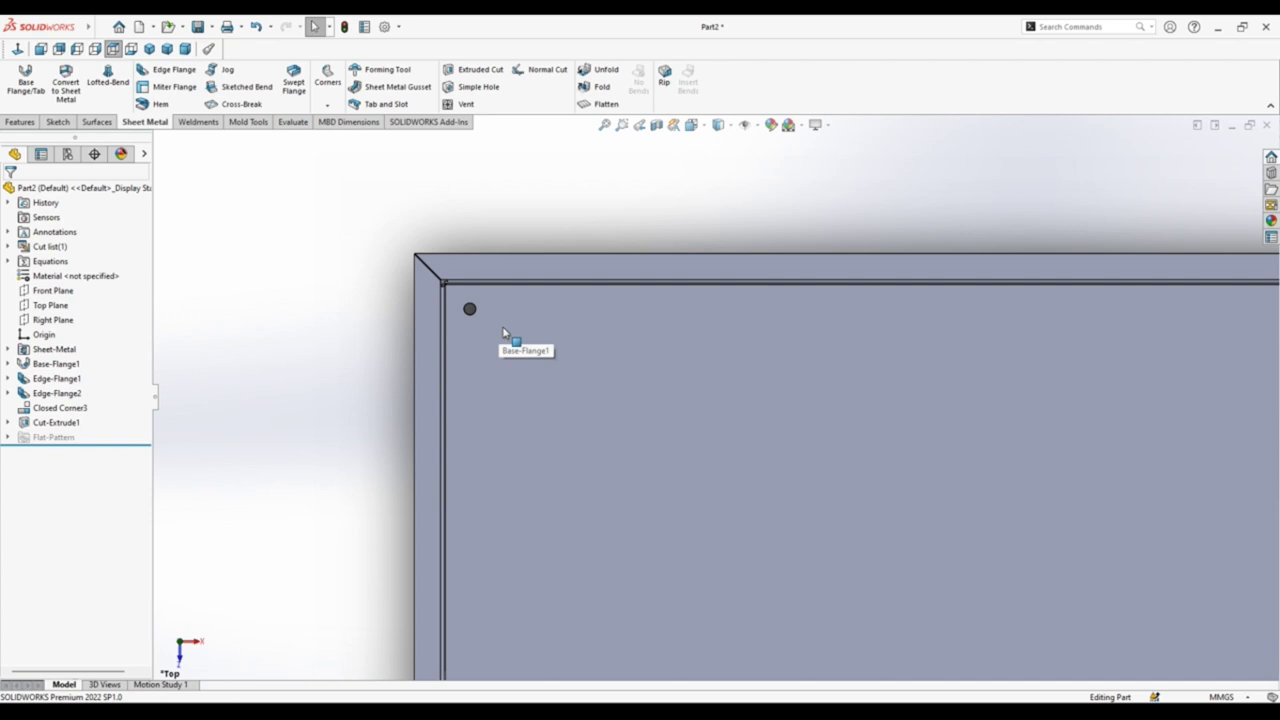
left_click(21, 121)
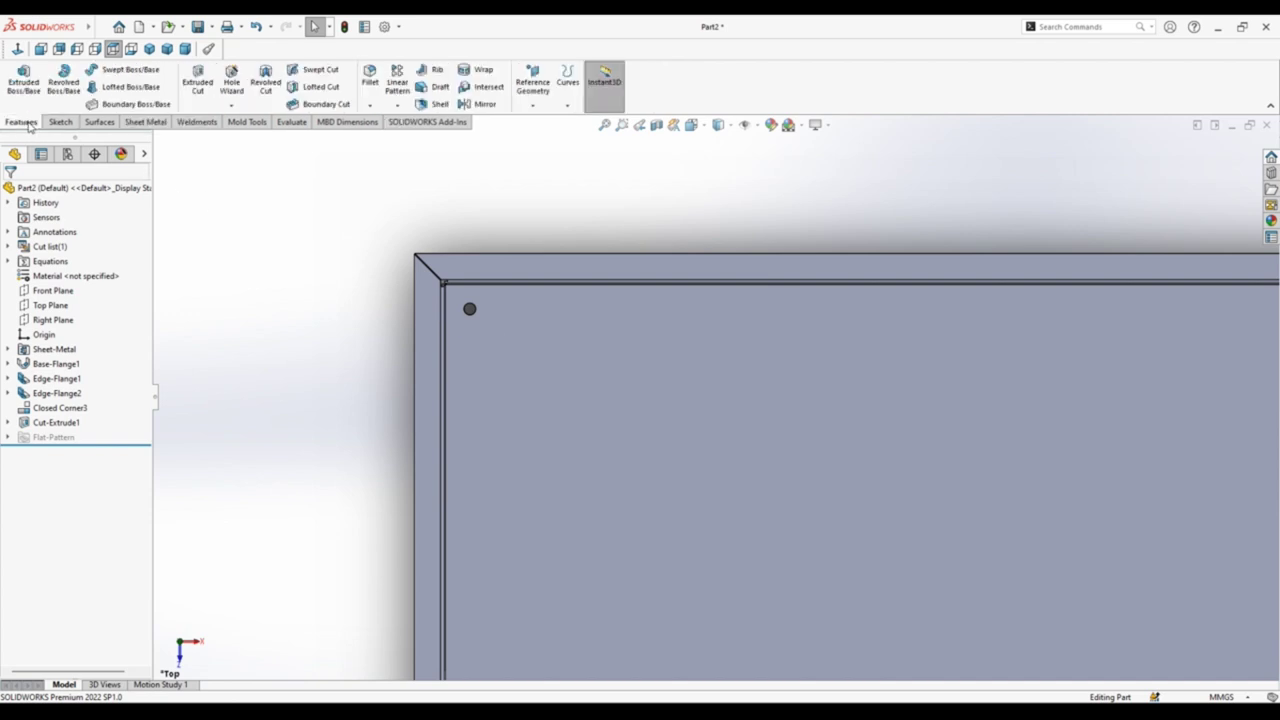
Step: Start a Linear Pattern along the top and left edges with 16 mm spacing each
left_click(397, 81)
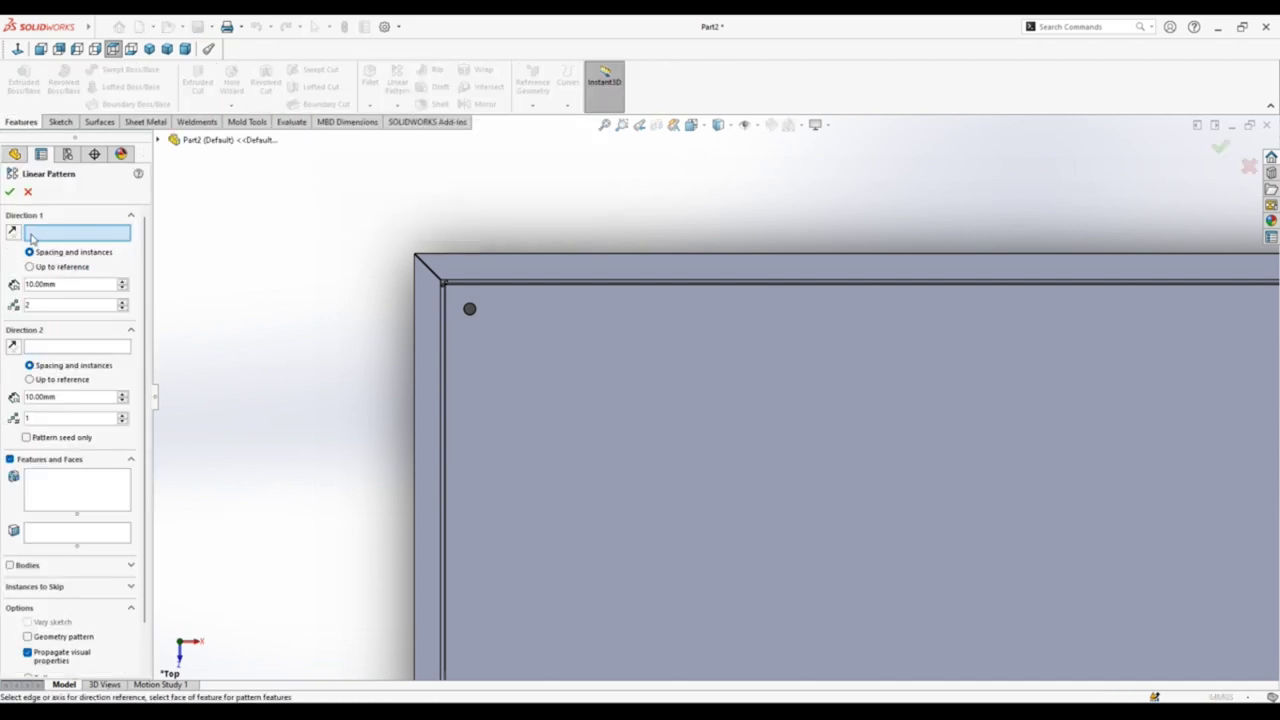
left_click(485, 258)
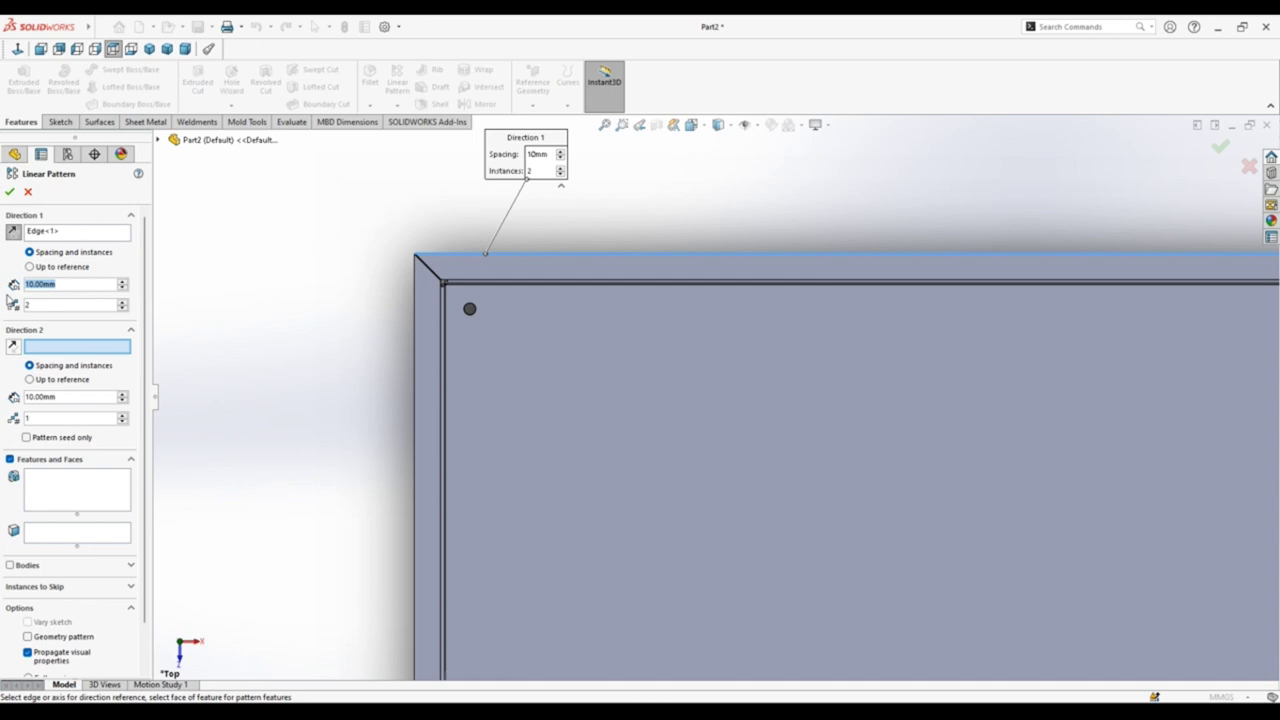
type("16")
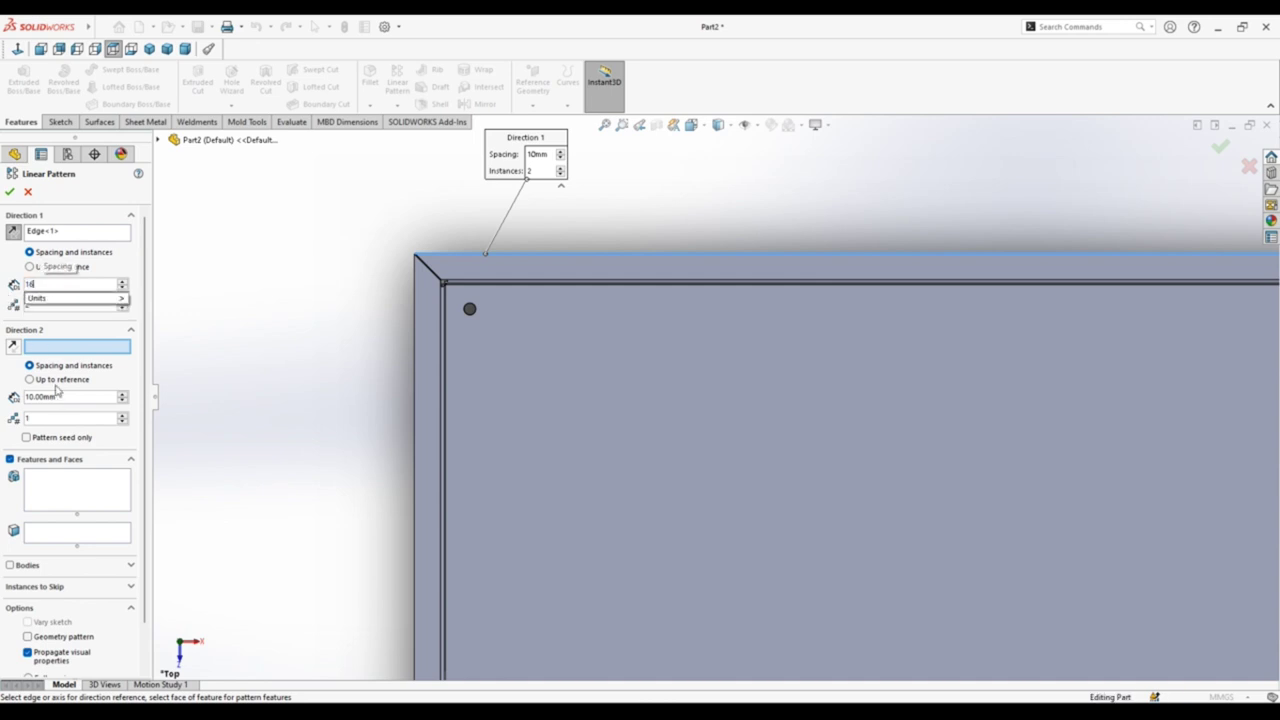
left_click(413, 371)
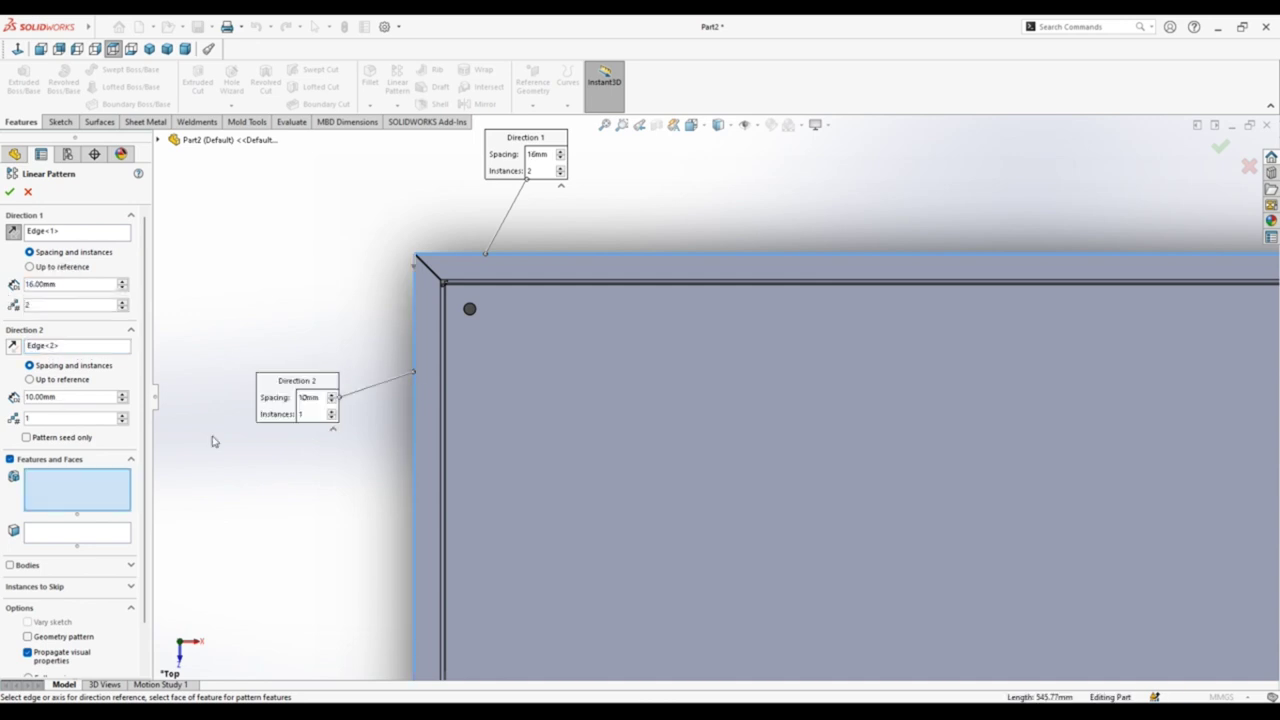
type("16")
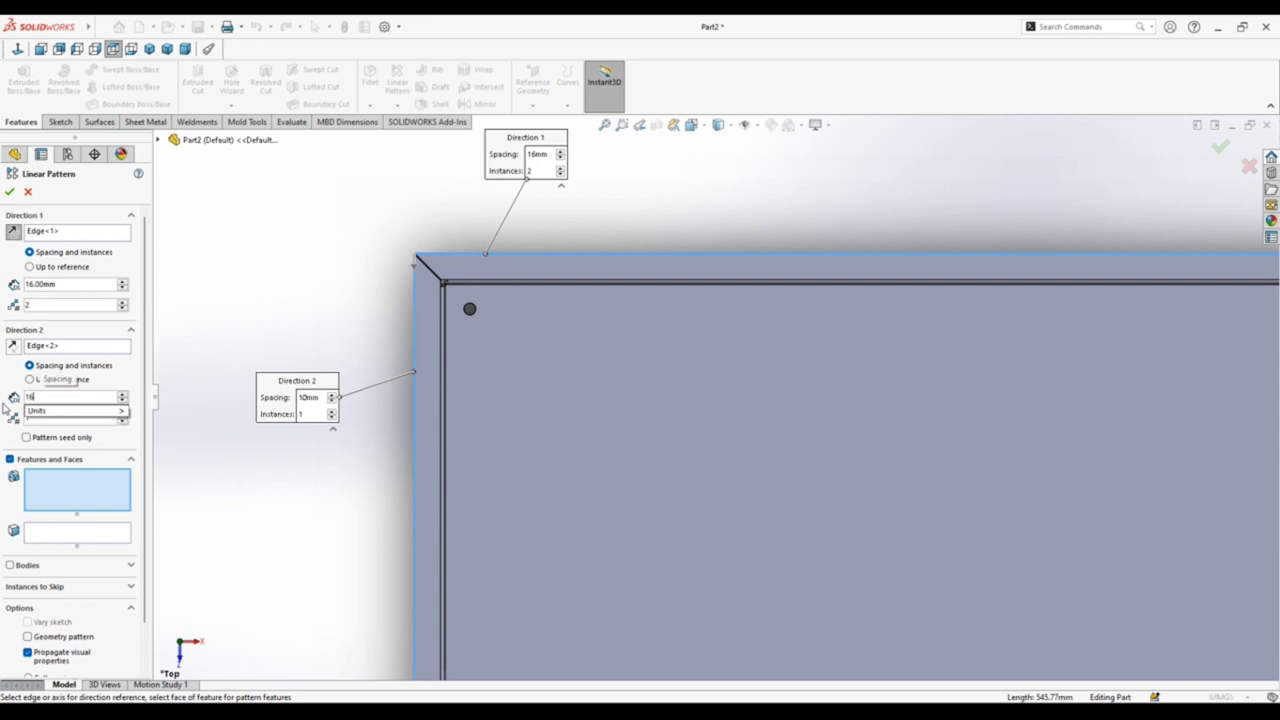
mouse_move(70, 411)
left_click(70, 498)
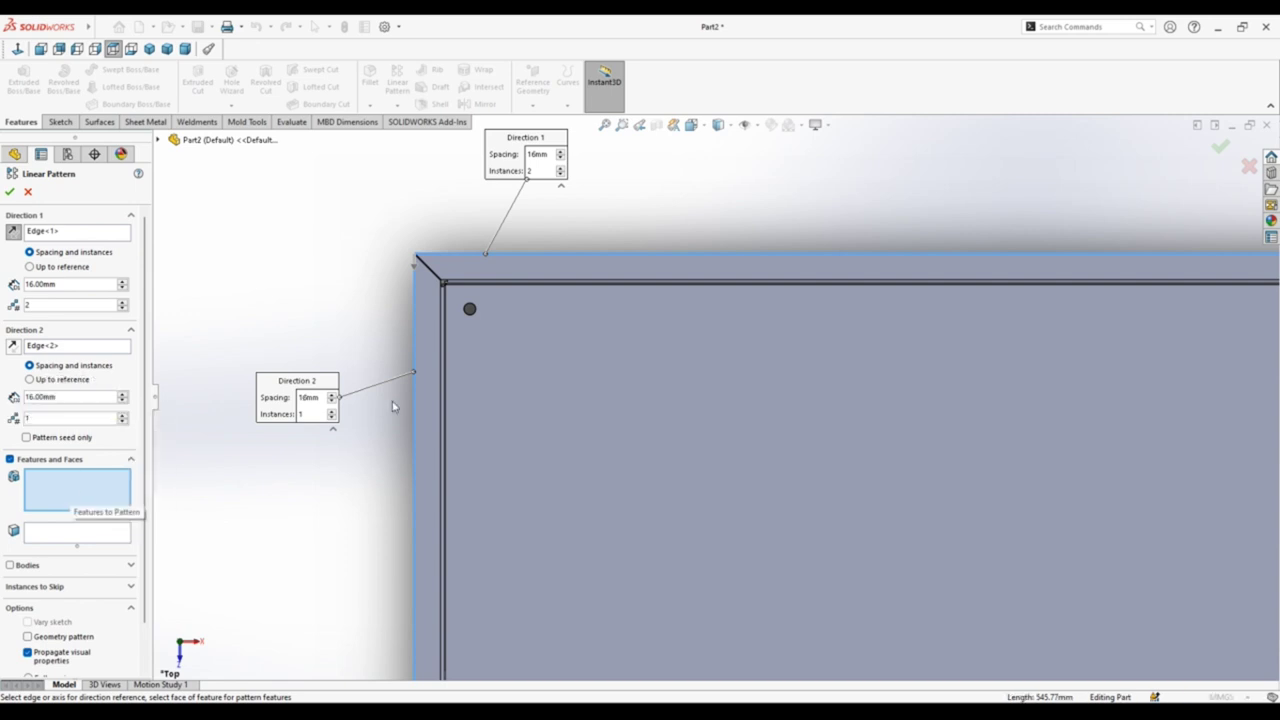
Step: Pattern Cut-Extrude1 with 32 × 13 instances and confirm the hole grid
left_click(160, 140)
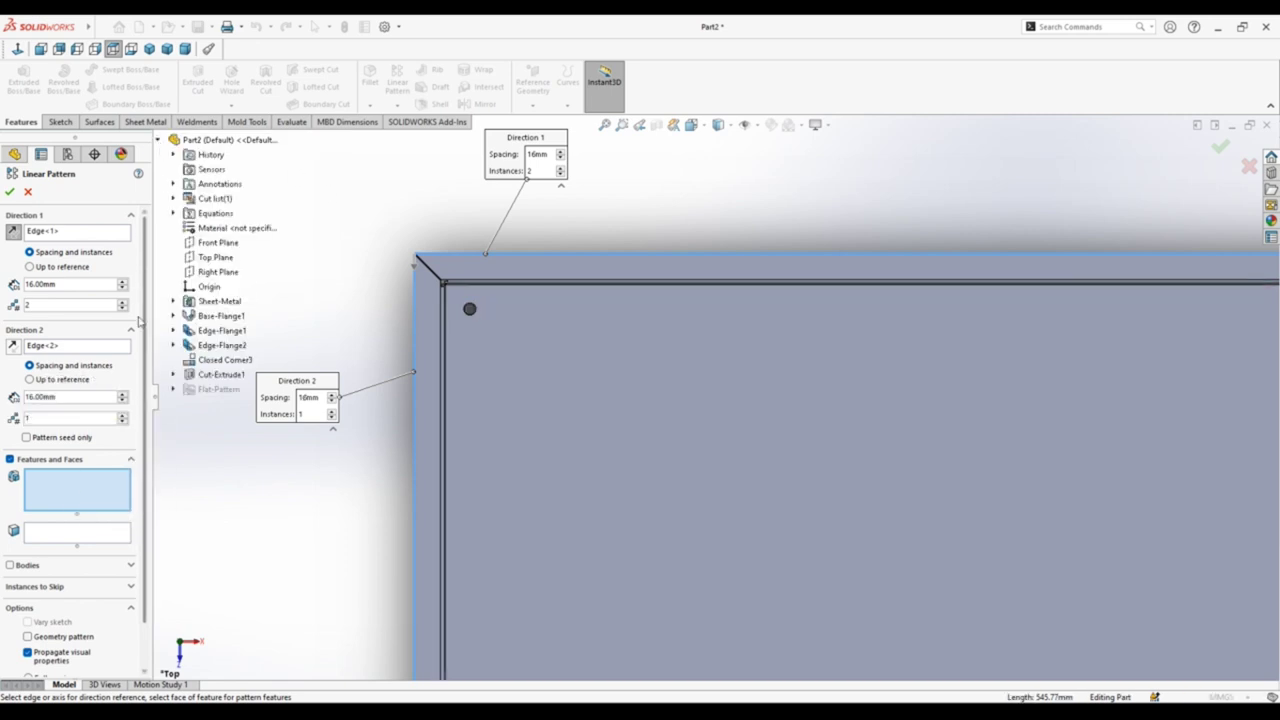
left_click(221, 374)
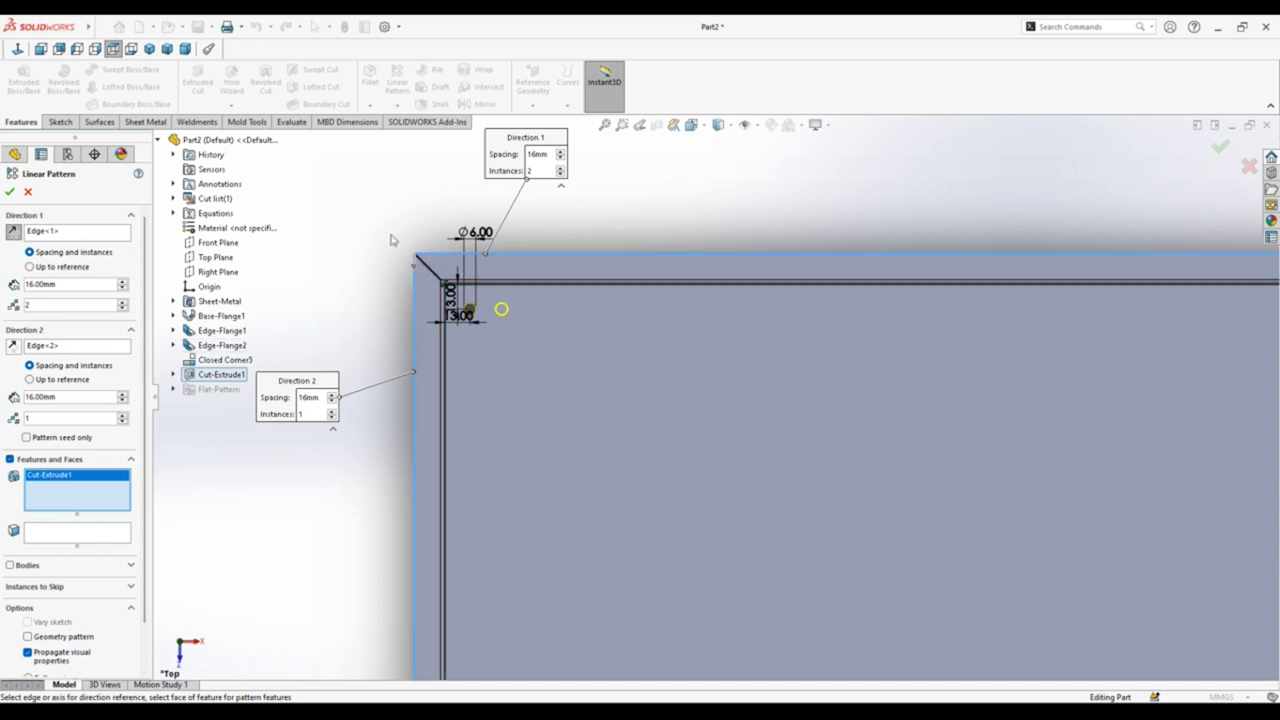
key("f")
scroll(1195, 320, "down", 2)
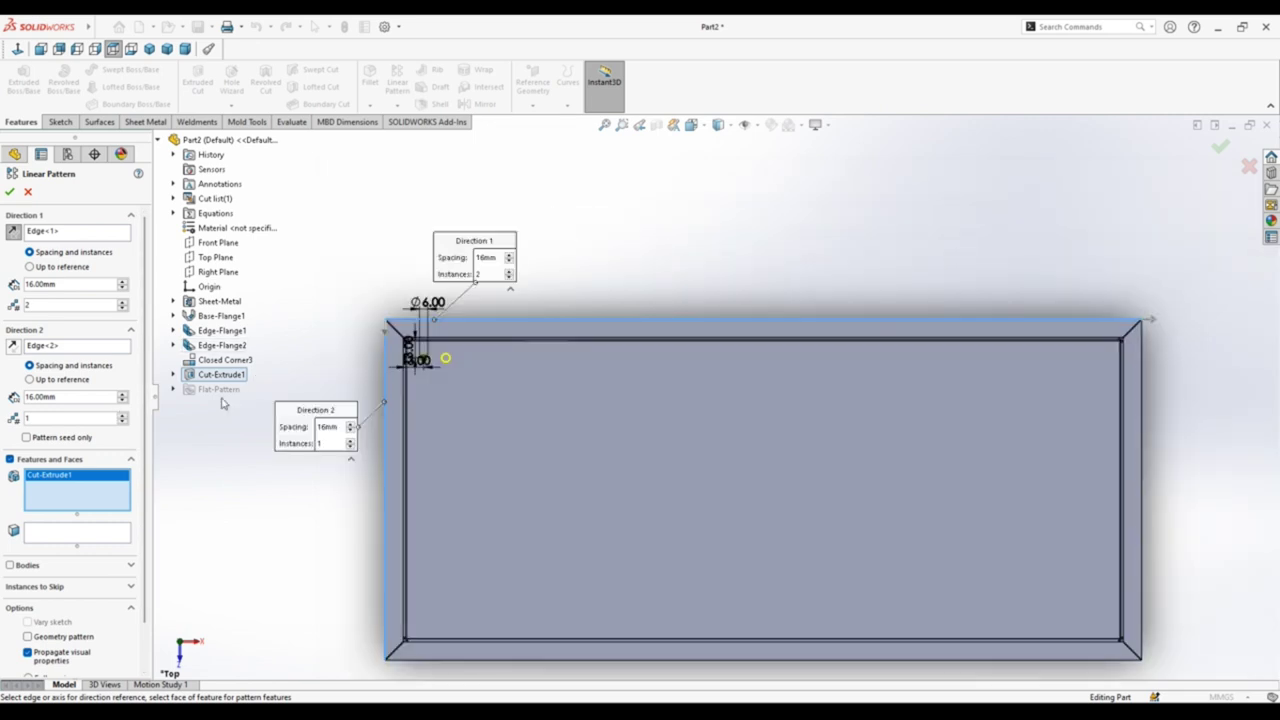
left_click(122, 302)
left_click(122, 302)
left_click(122, 302)
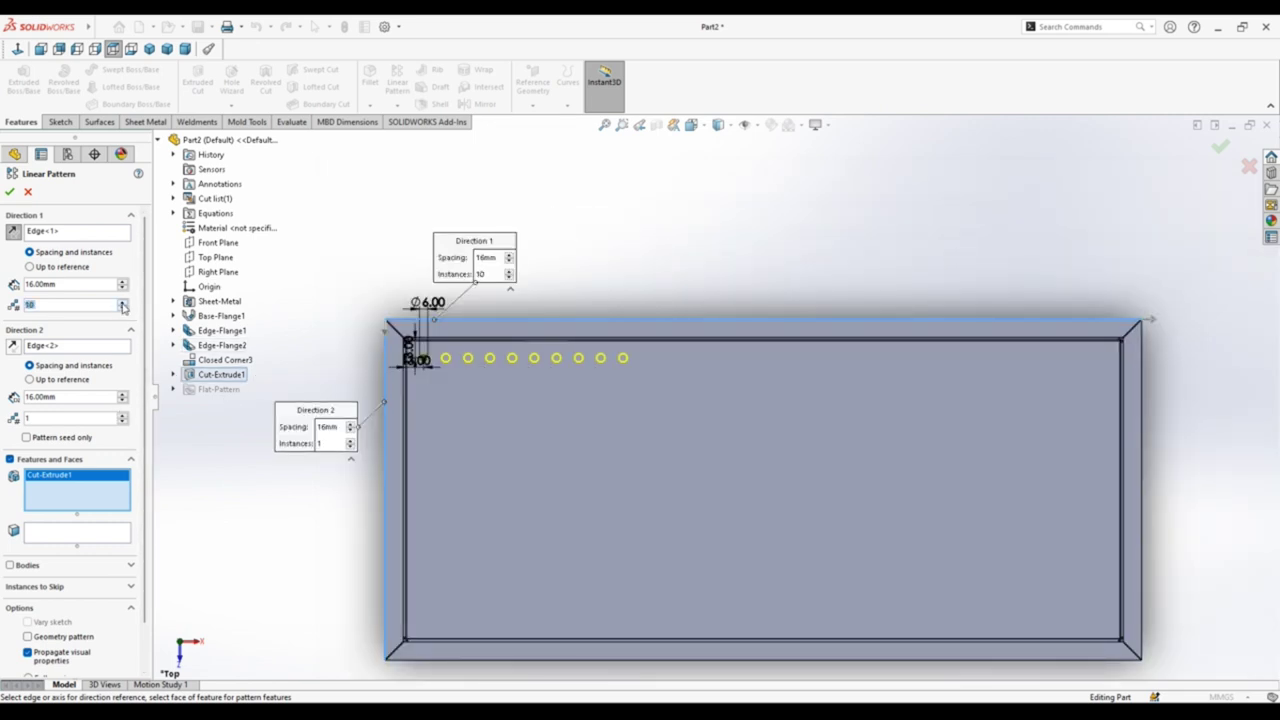
left_click(122, 302)
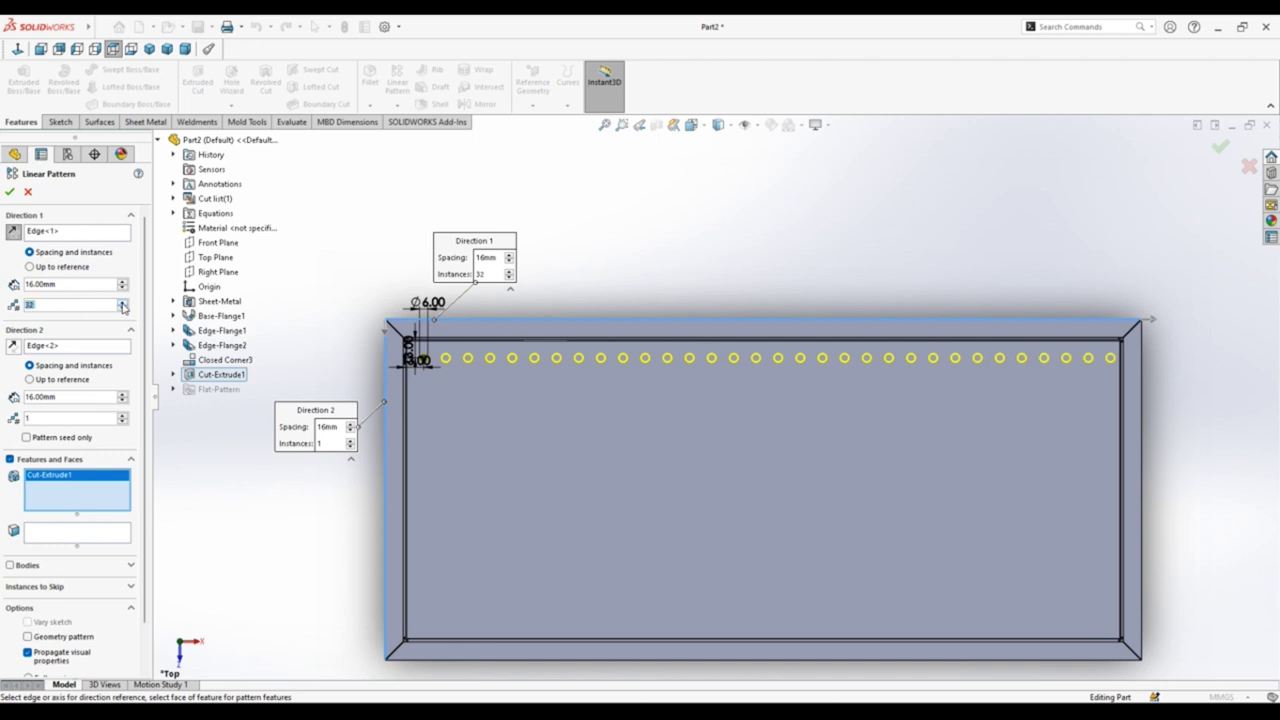
left_click(124, 419)
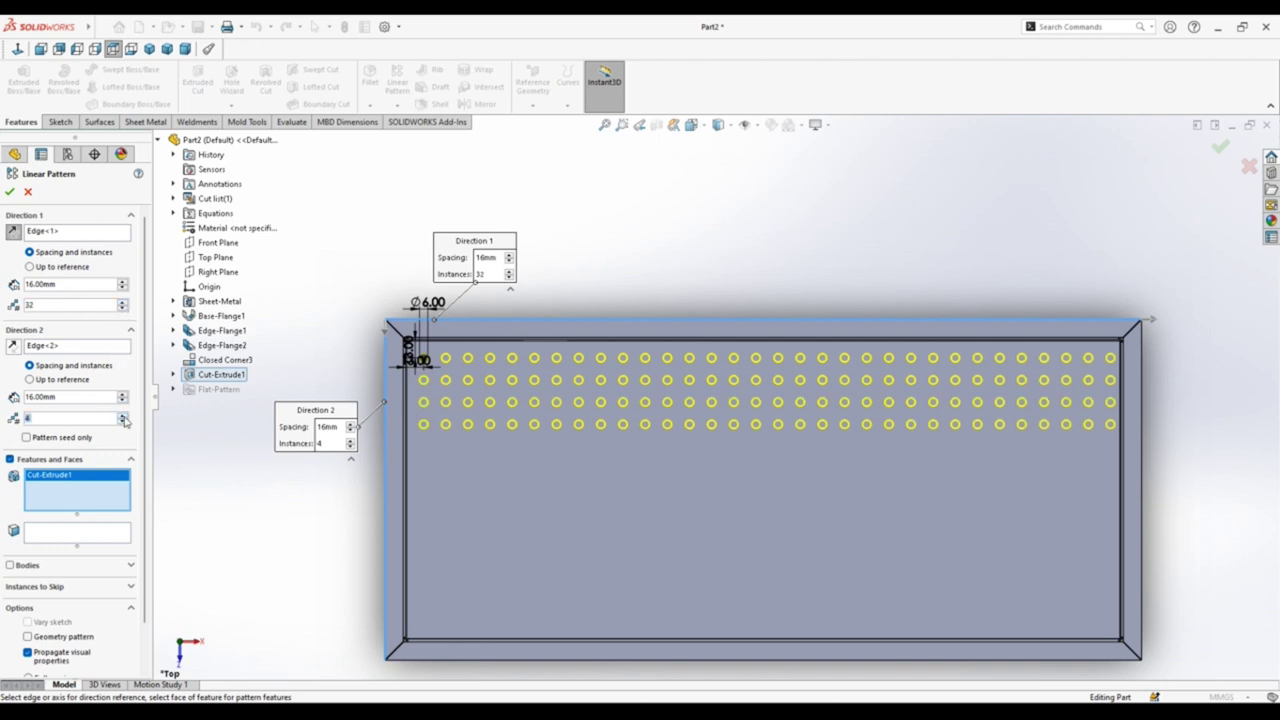
left_click(124, 419)
left_click(124, 419)
left_click(124, 419)
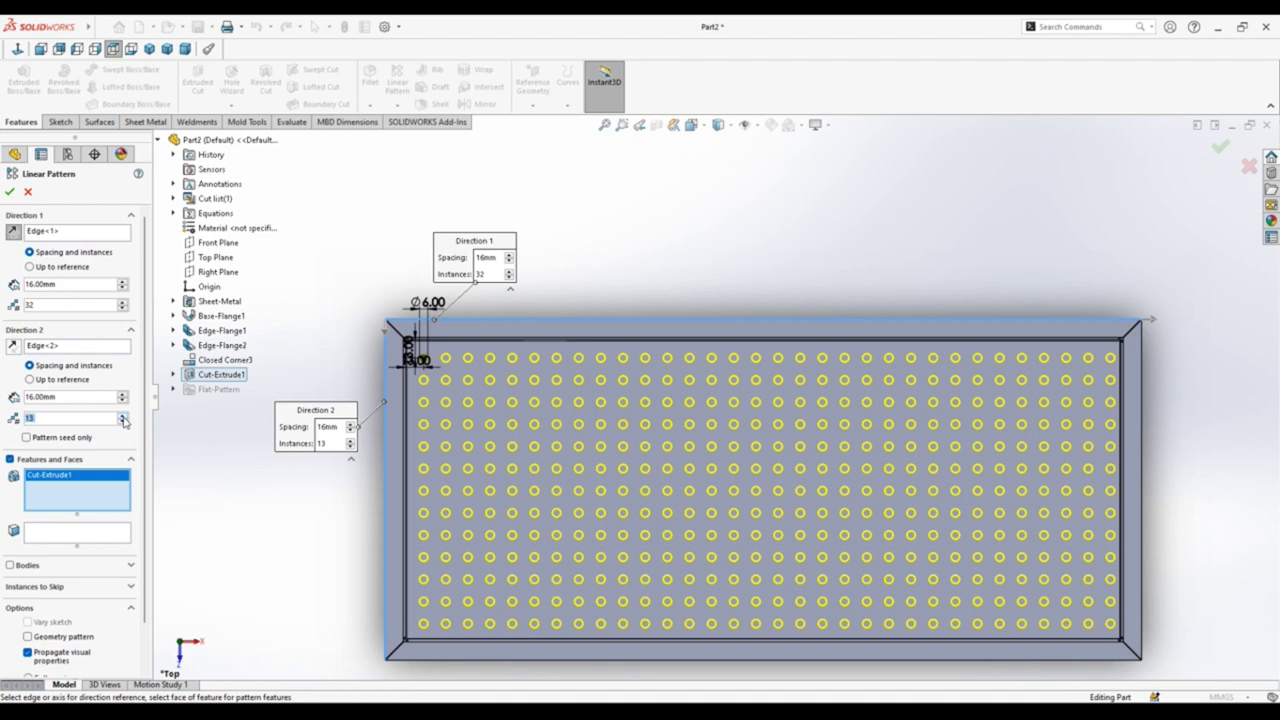
left_click(11, 193)
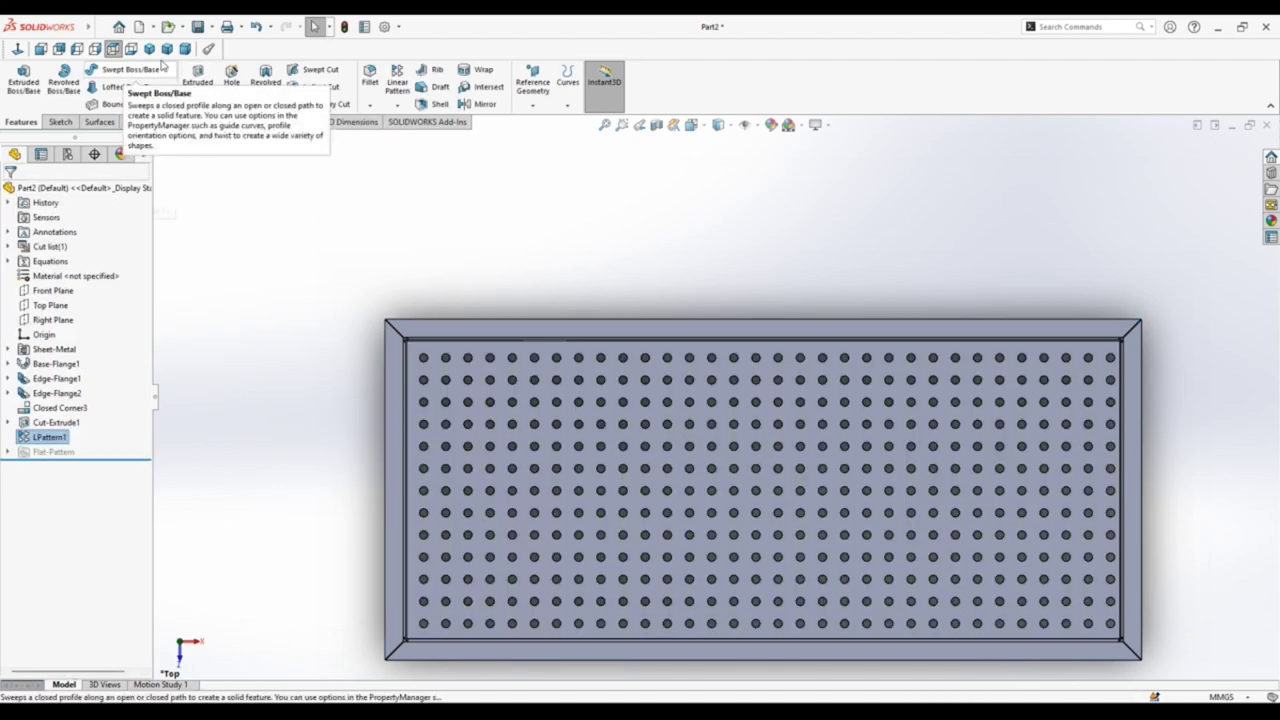
left_click(149, 48)
Step: Orbit to a side wall and start a new sketch on its flange face
left_click(303, 441)
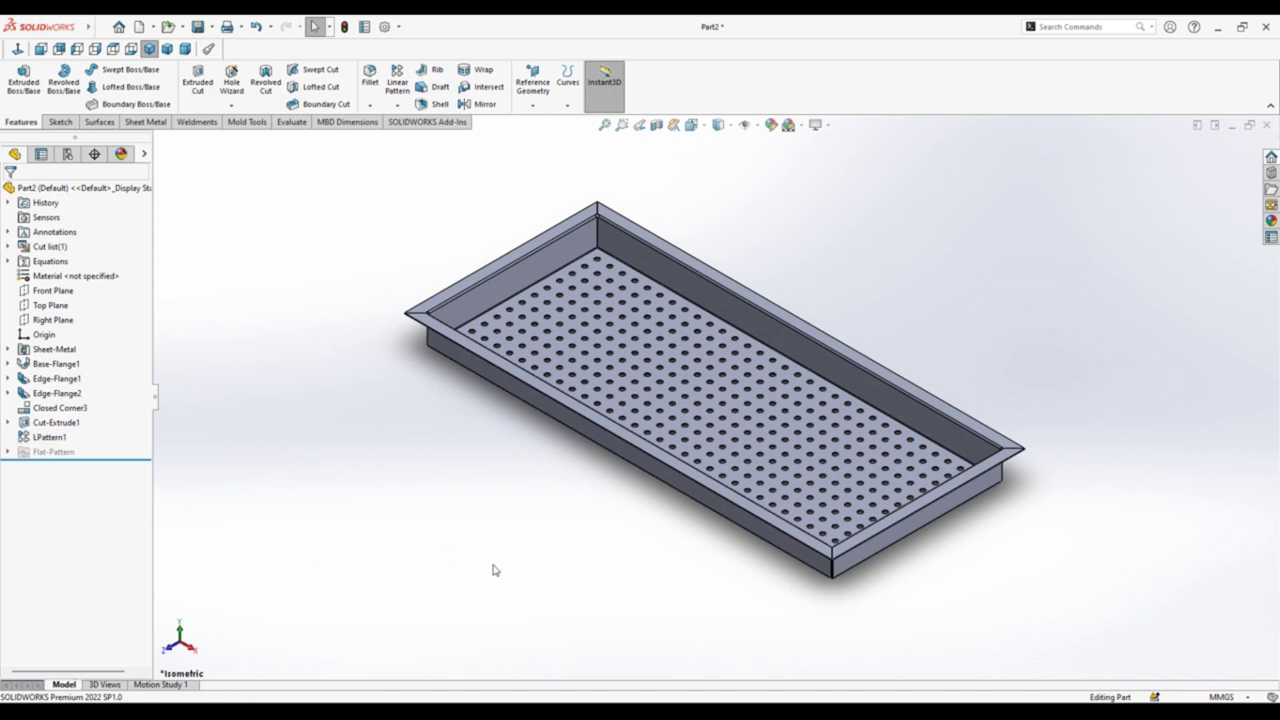
mouse_move(529, 586)
middle_mouse_down()
mouse_move(611, 529)
mouse_move(551, 391)
middle_mouse_up()
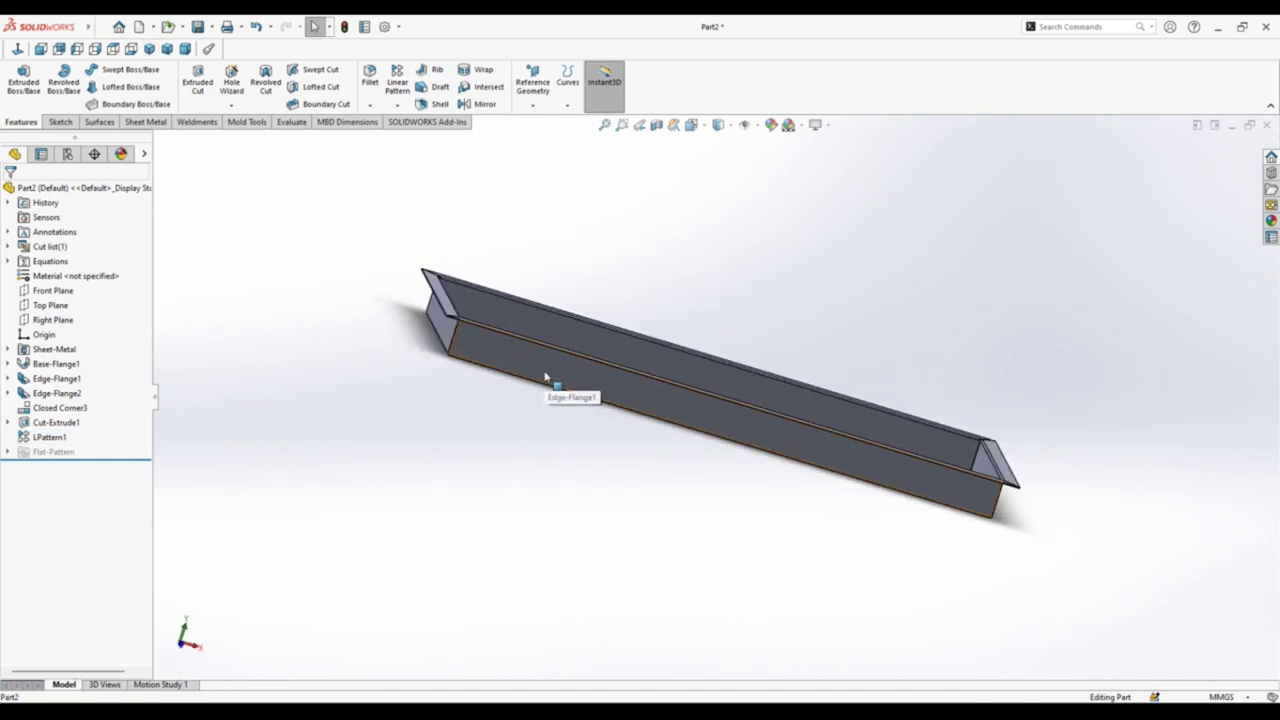
left_click(545, 377)
left_click(603, 332)
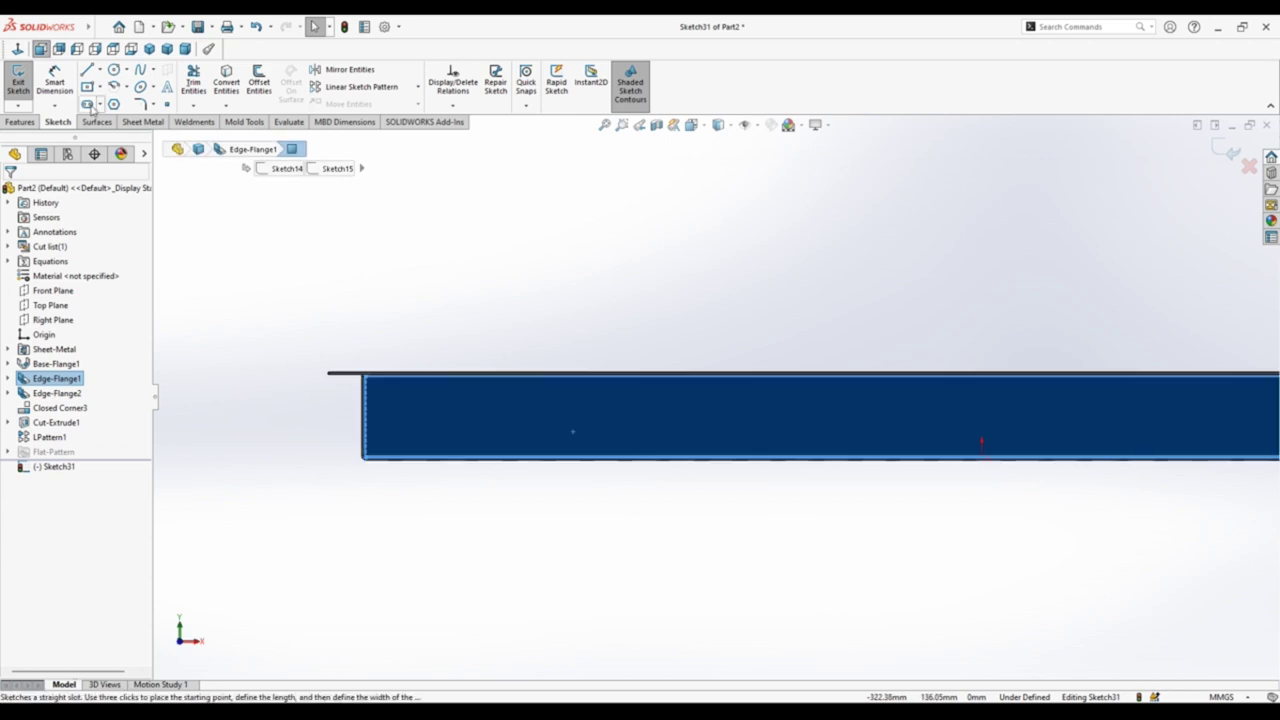
Step: Draw a vertical straight slot near the wall's left end using Overall Length sizing
left_click(88, 104)
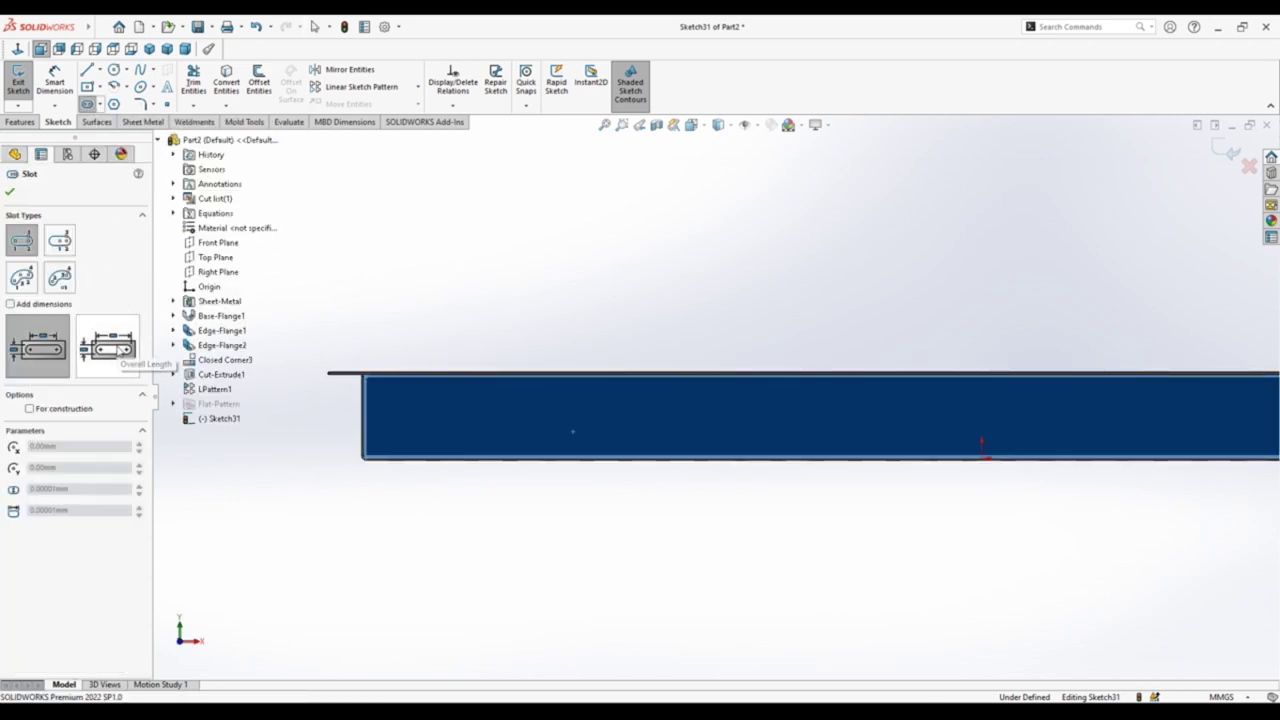
left_click(119, 347)
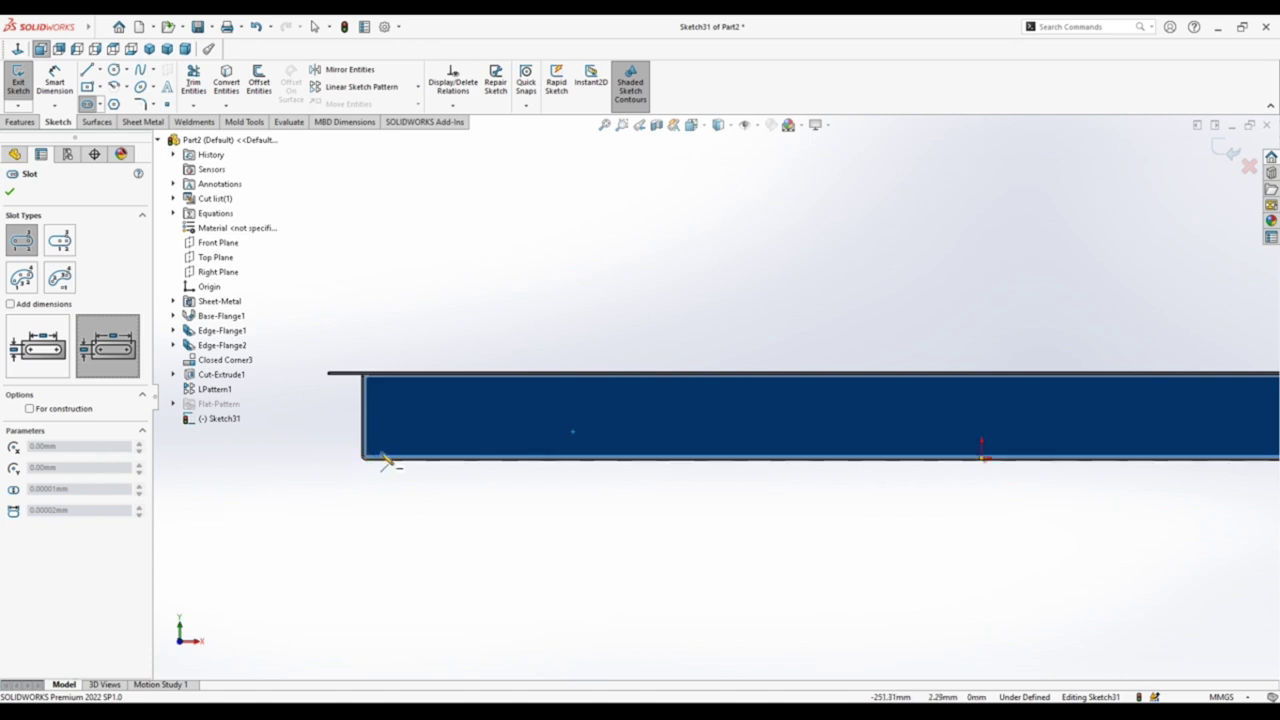
scroll(390, 455, "up", 2)
scroll(400, 443, "down", 3)
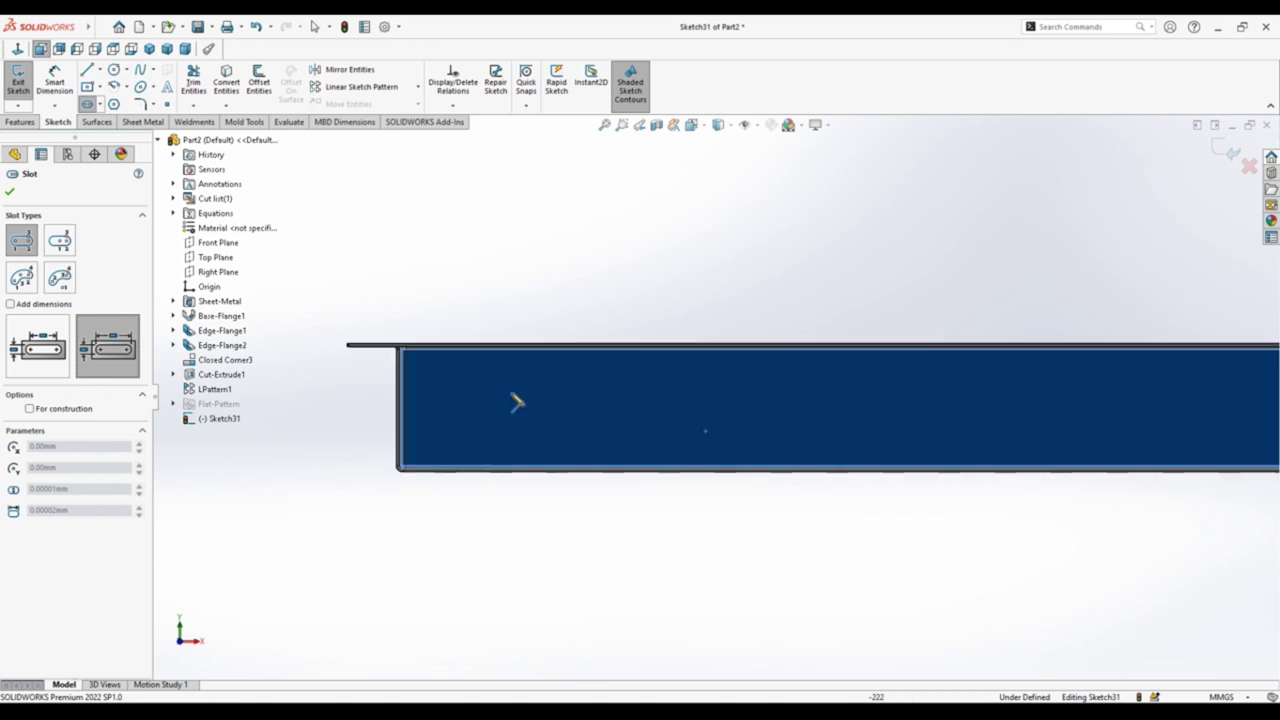
left_click(446, 381)
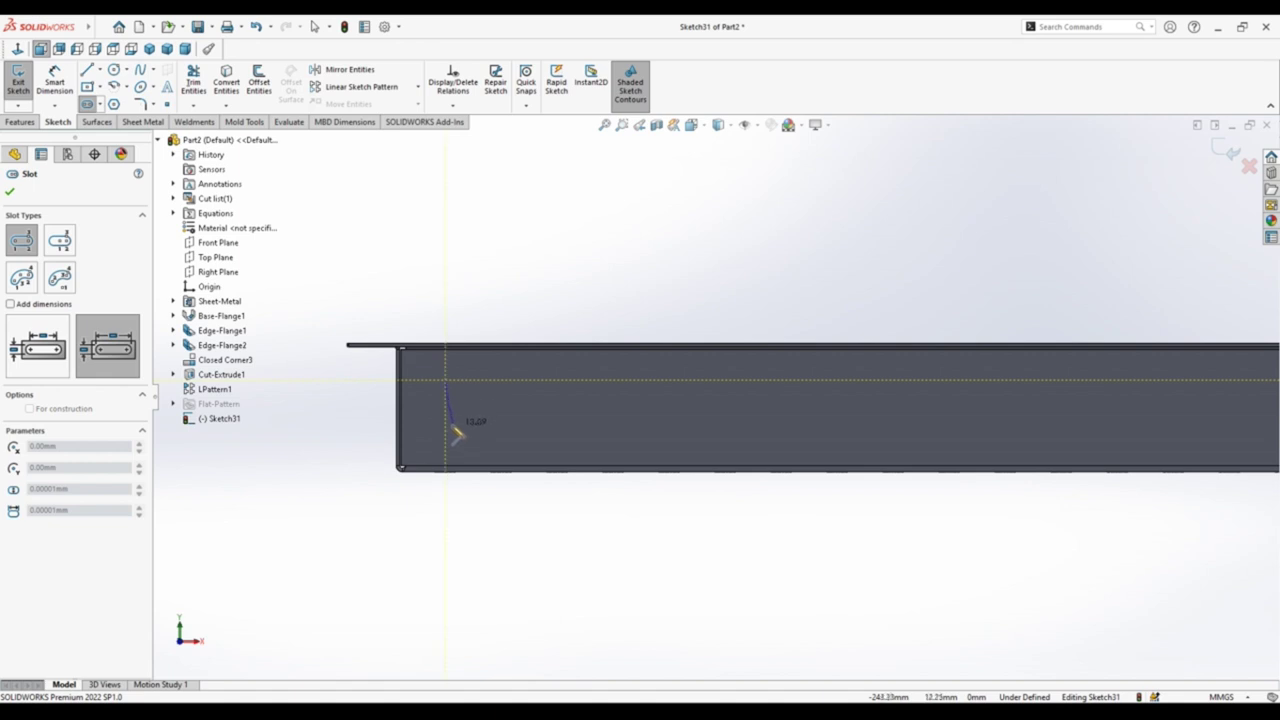
left_click(446, 437)
left_click(460, 437)
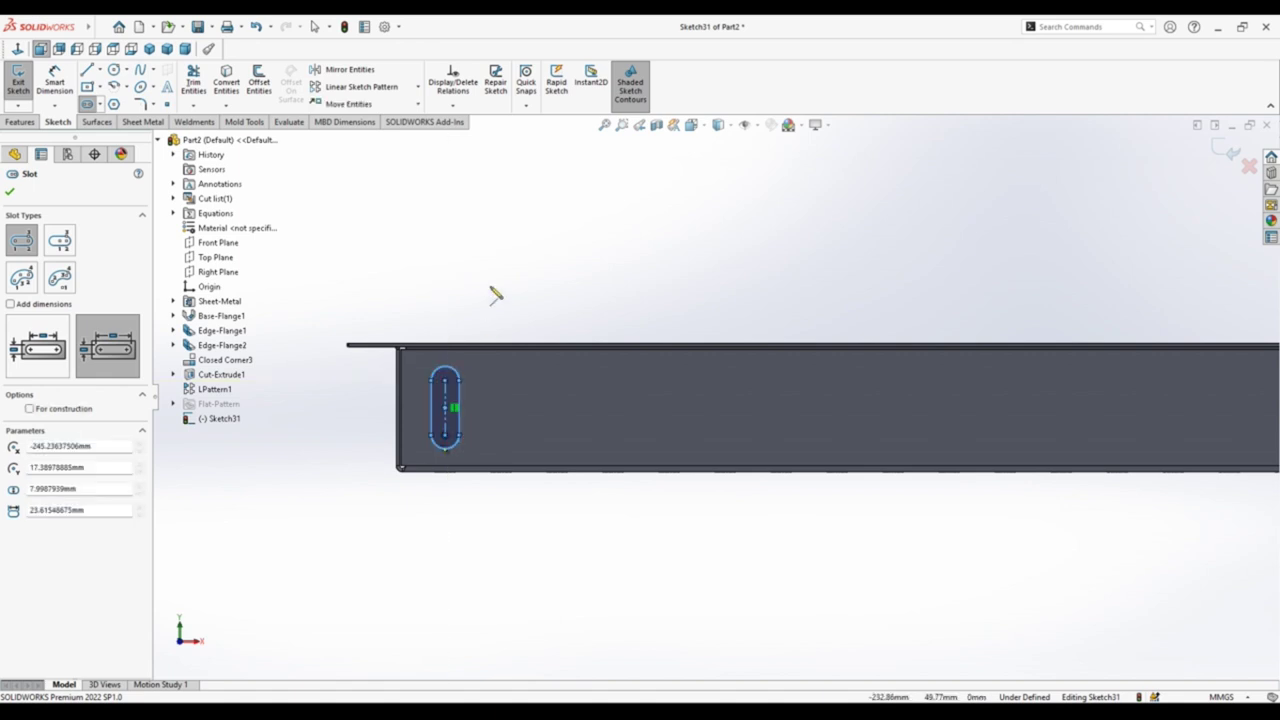
right_click_drag(494, 291, 437, 322)
Step: Dimension the slot 10 mm from the wall's left edge and 15 mm long
scroll(420, 380, "down", 2)
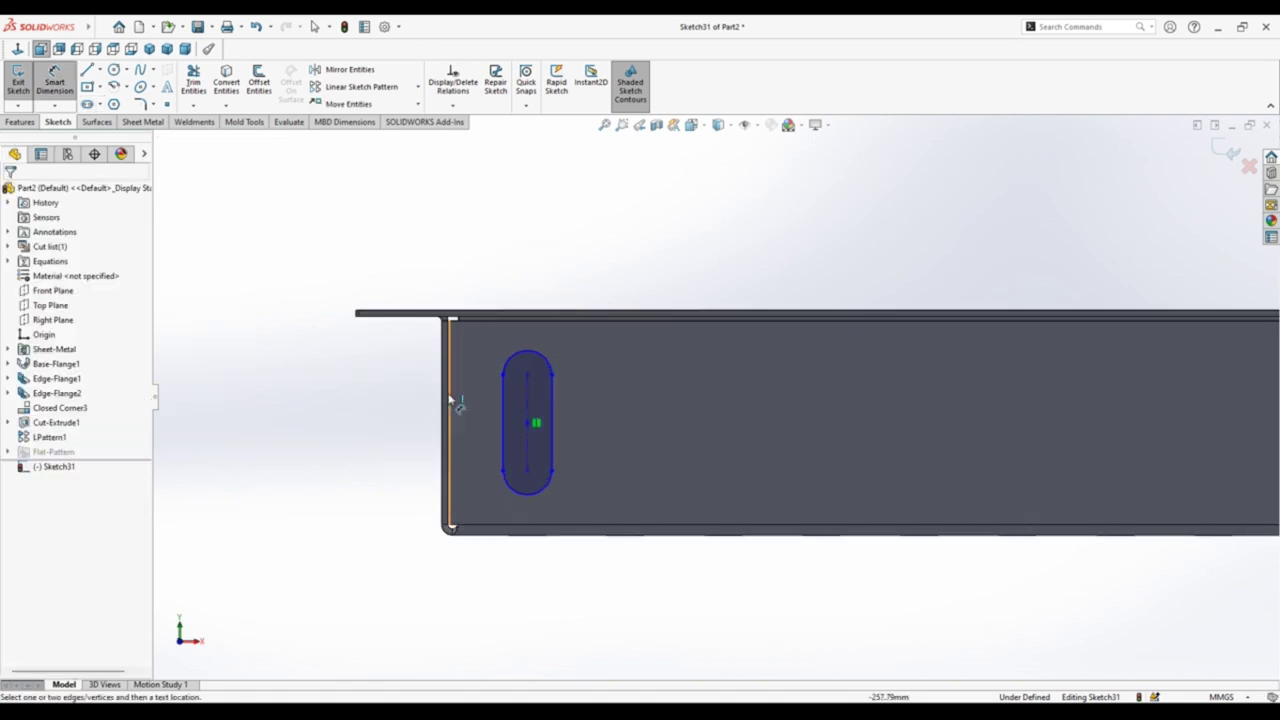
left_click(444, 410)
left_click(504, 423)
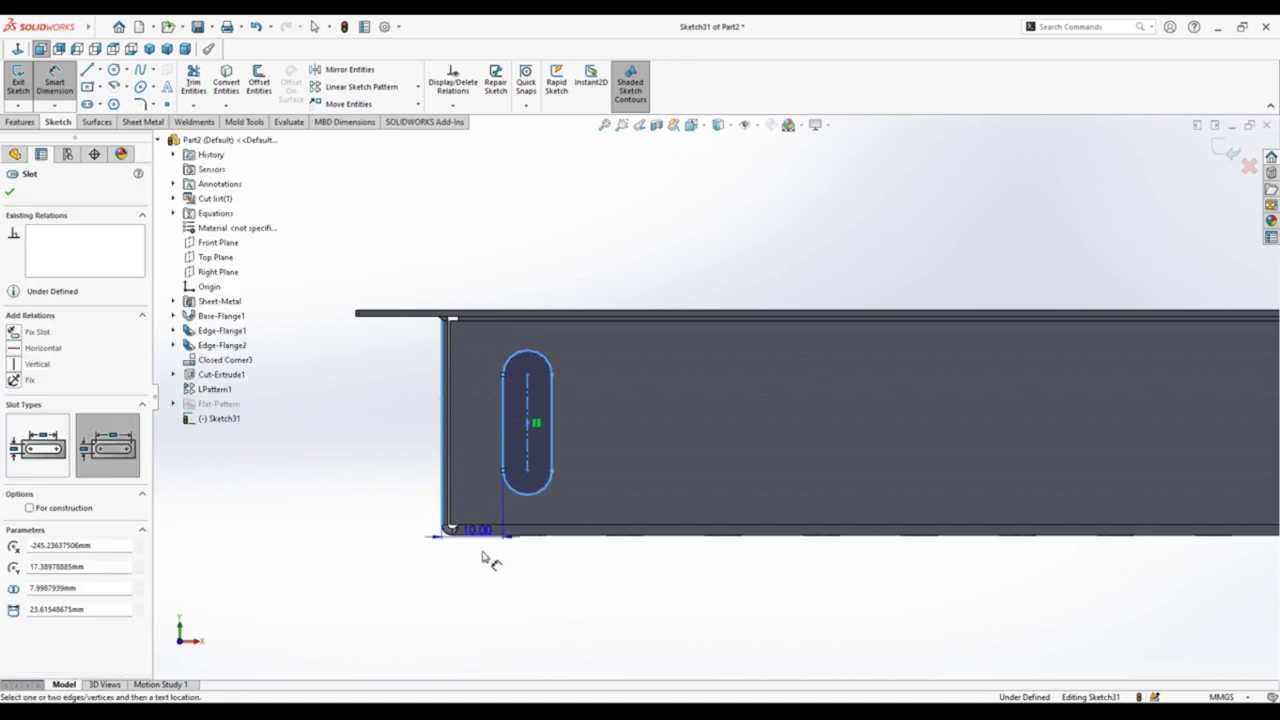
left_click(488, 581)
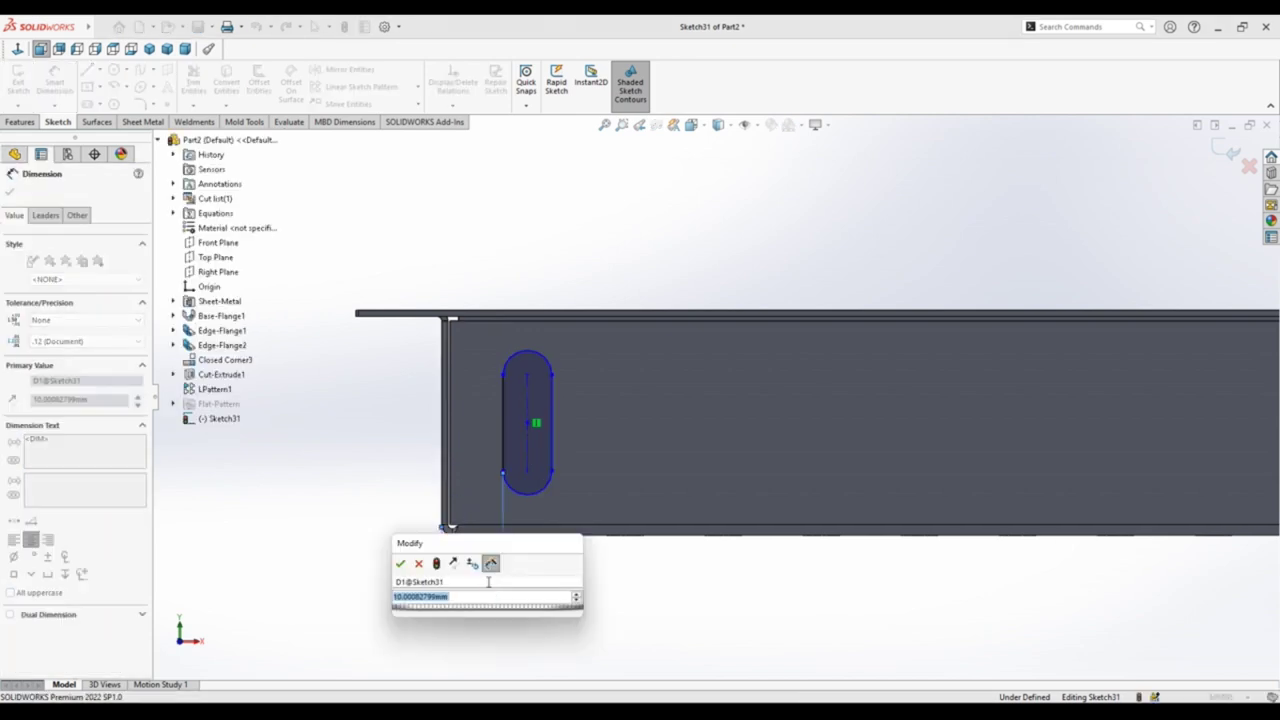
type("10")
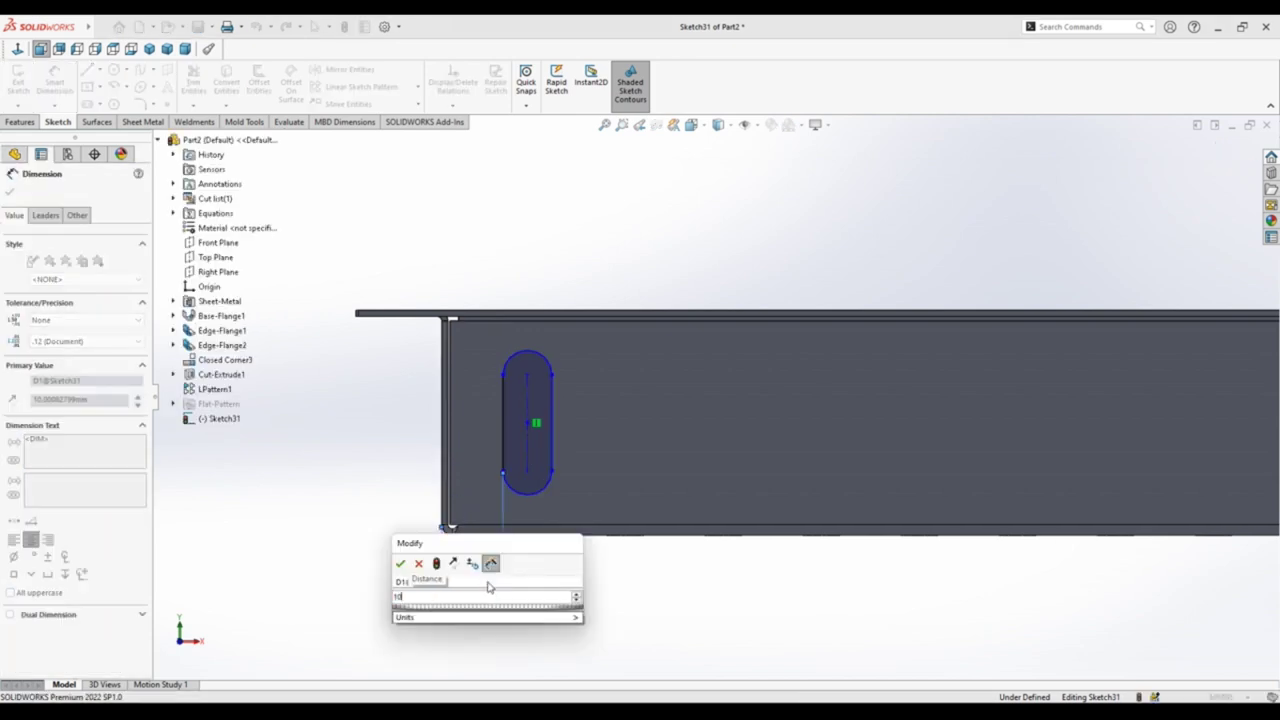
key("Return")
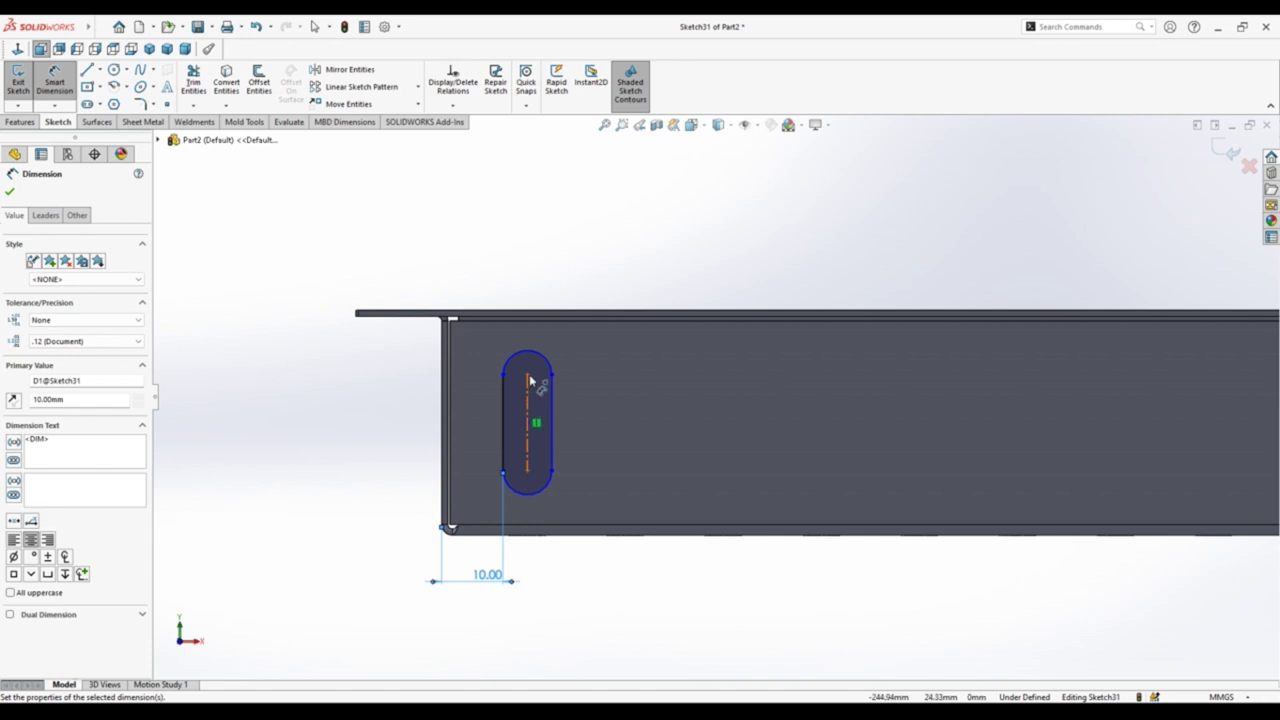
left_click(528, 384)
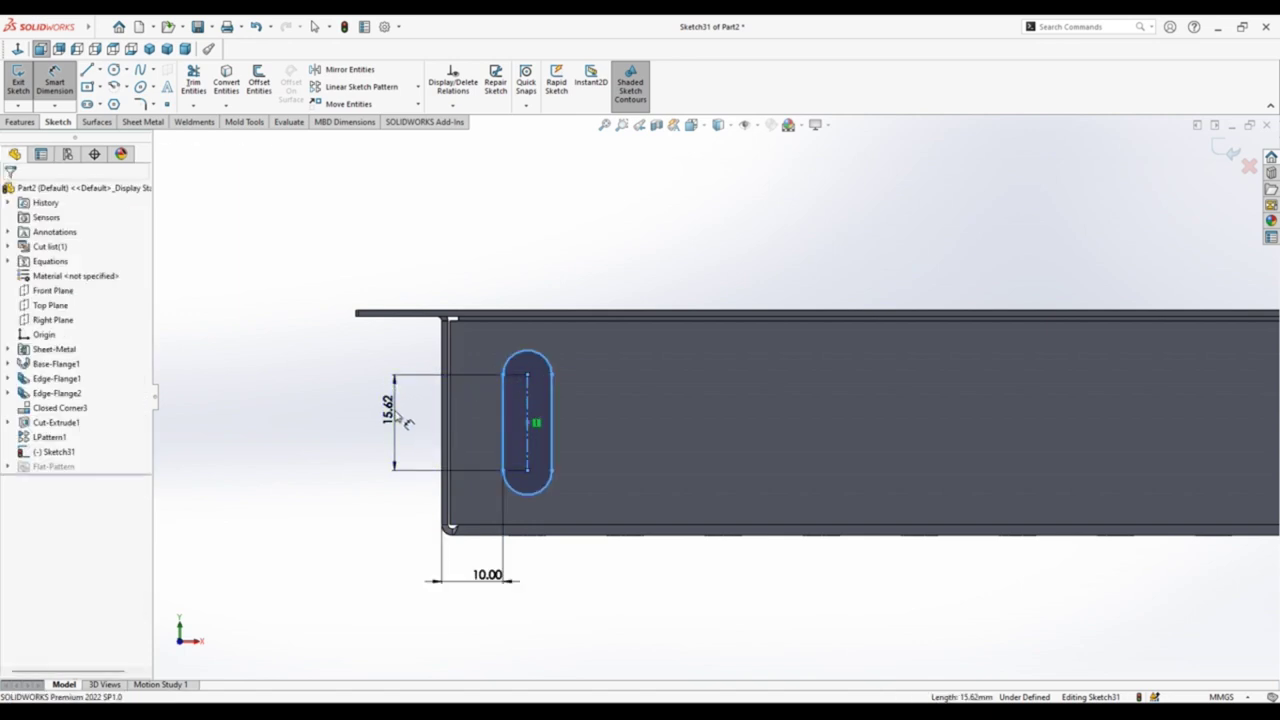
left_click(397, 417)
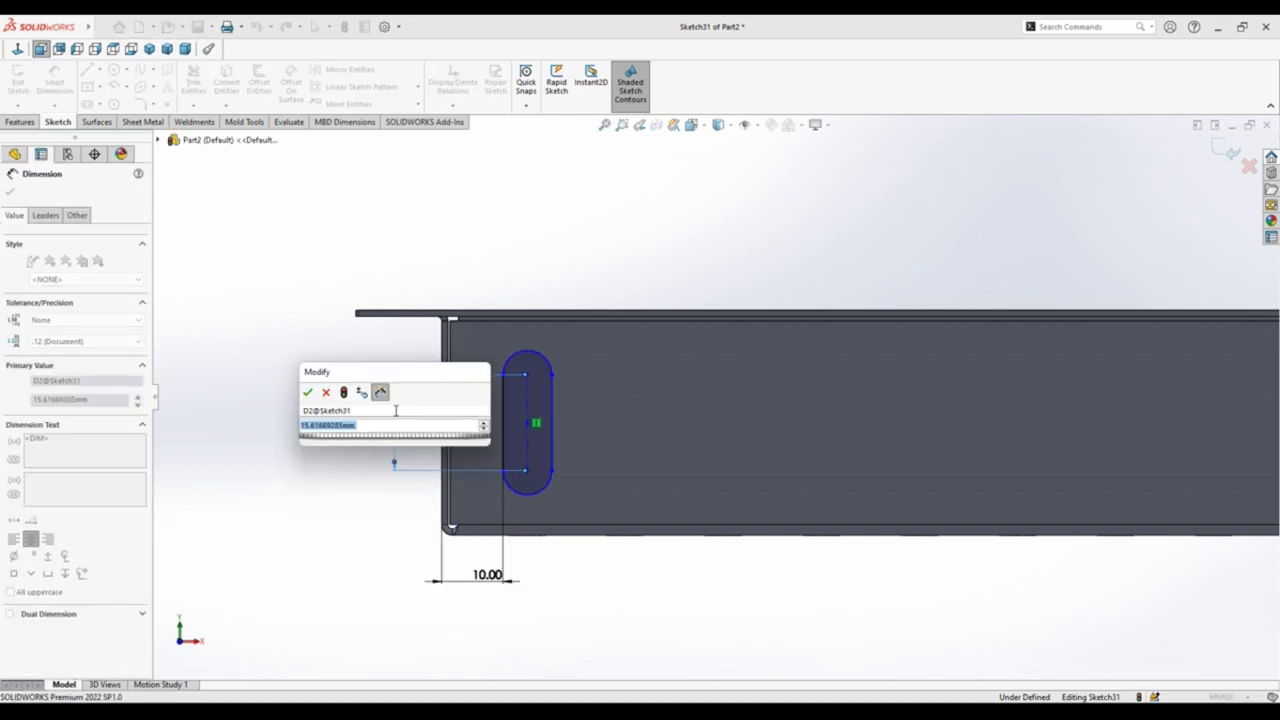
type("15")
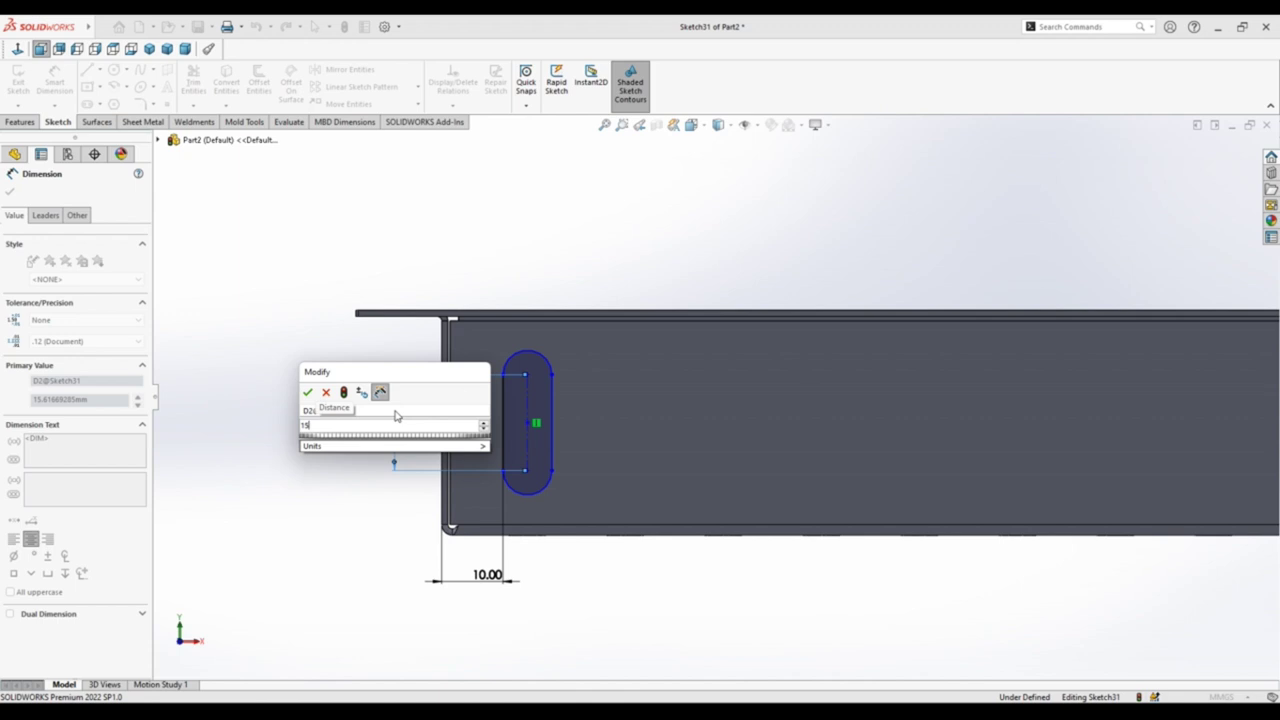
key("Return")
Step: Give the slot R3 ends and set its centre 17.5 mm above the bottom edge
left_click(545, 362)
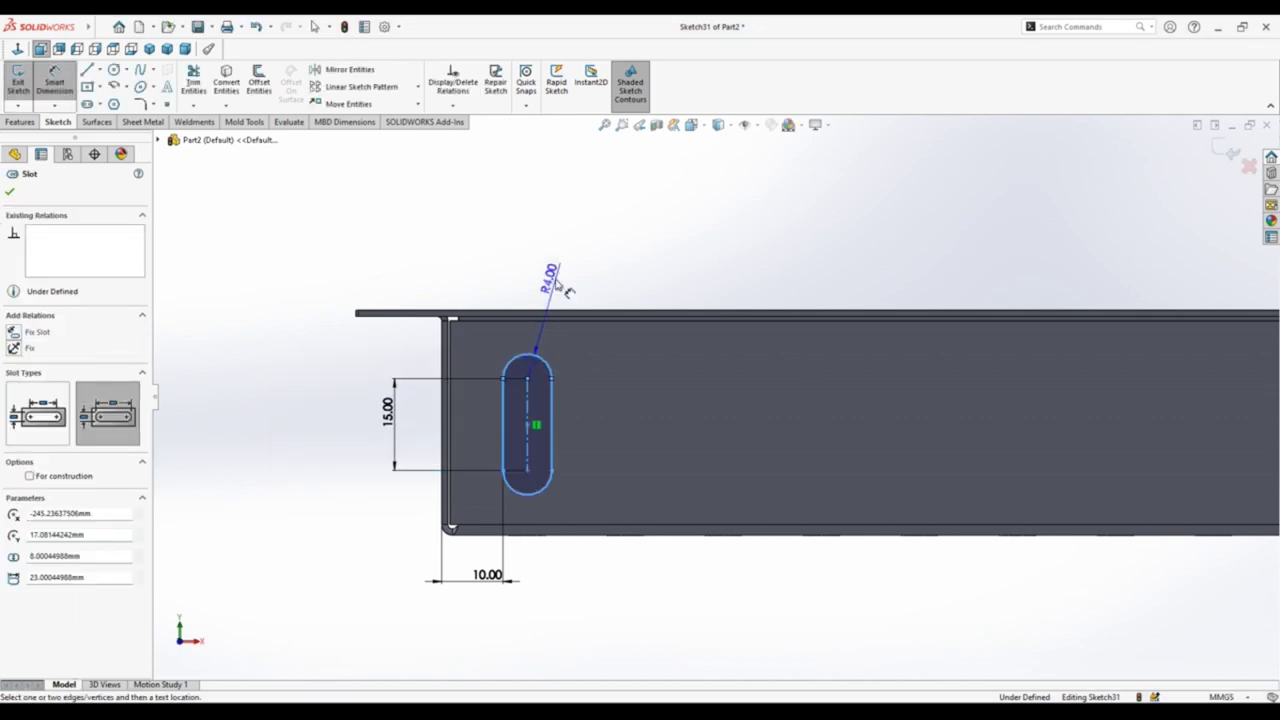
left_click(552, 265)
type("3")
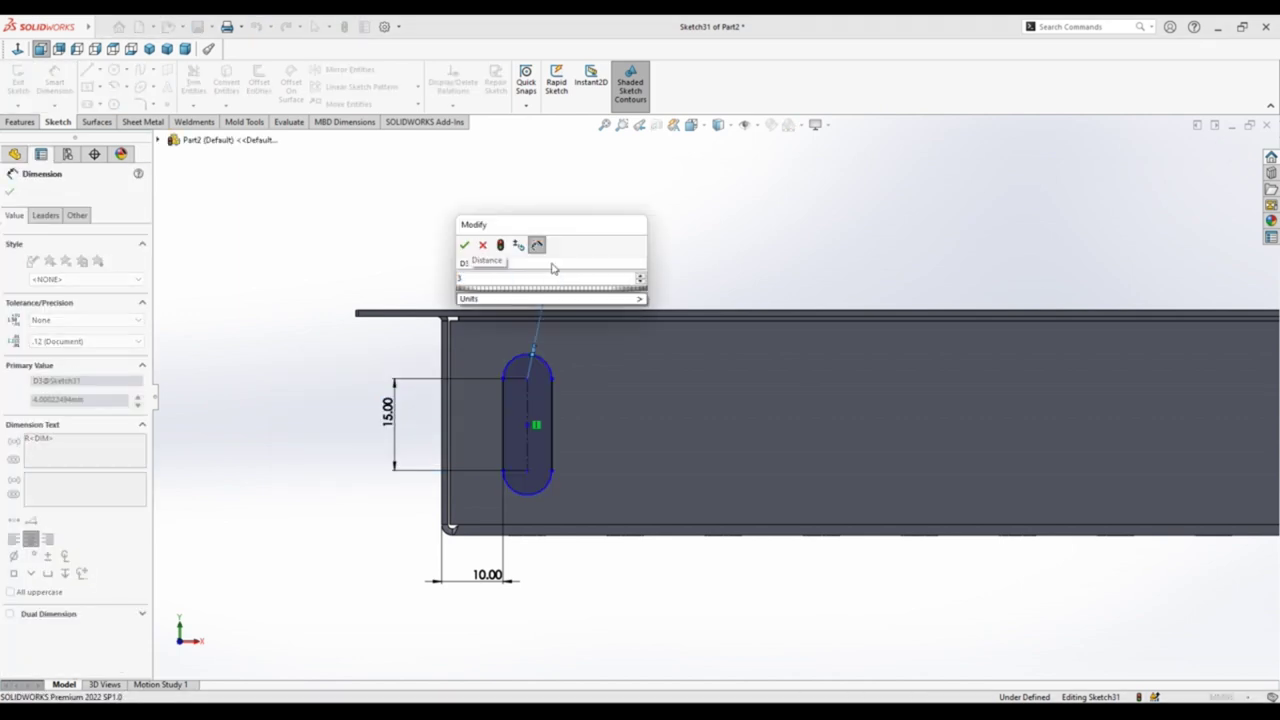
key("Return")
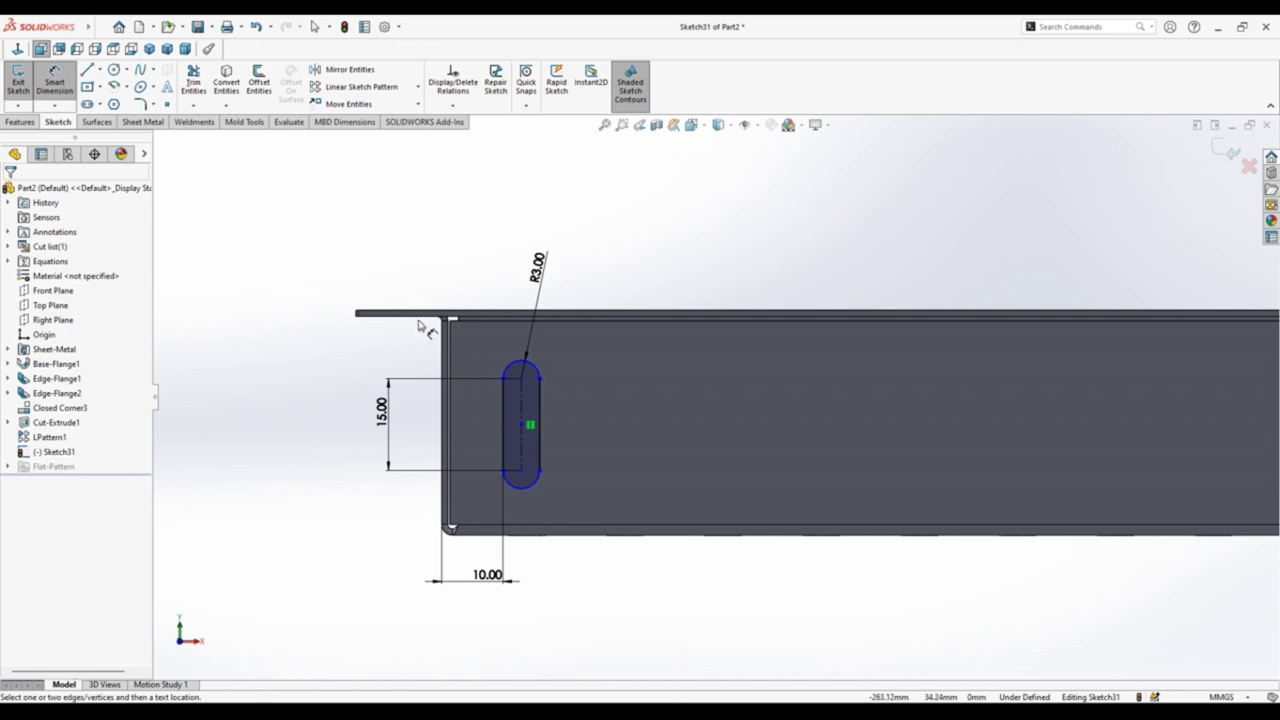
scroll(527, 505, "down", 2)
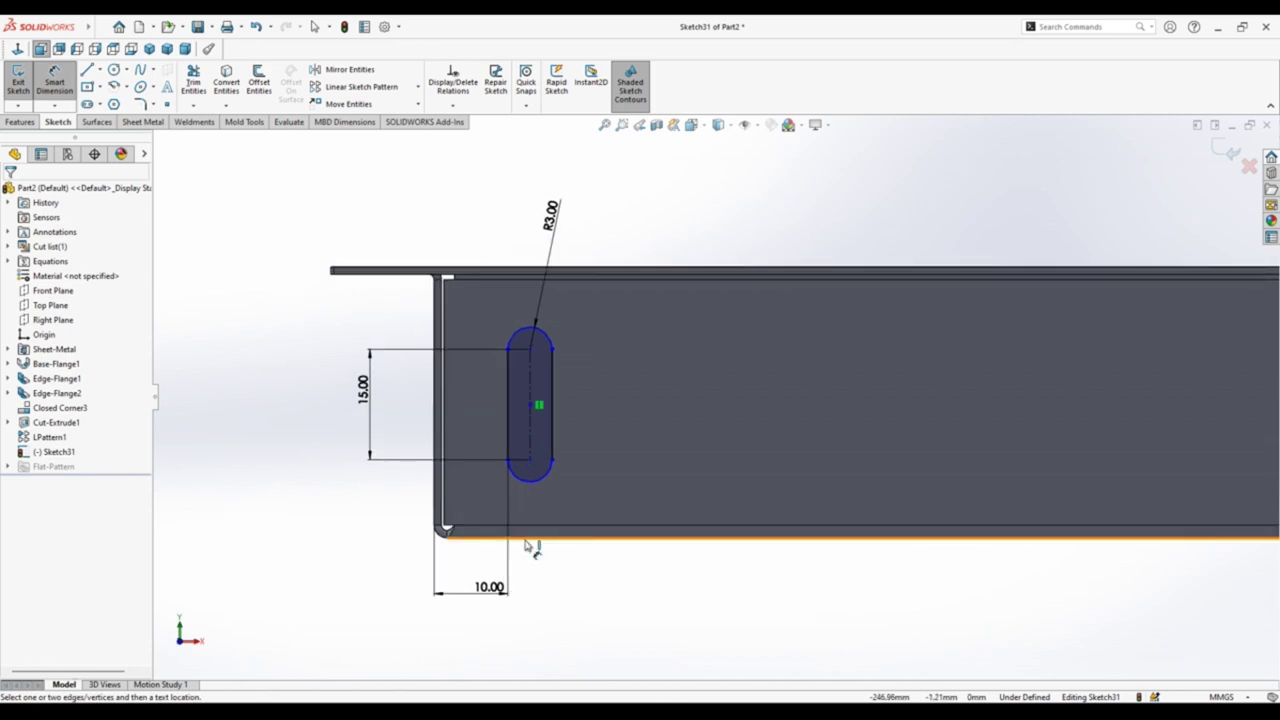
left_click(530, 538)
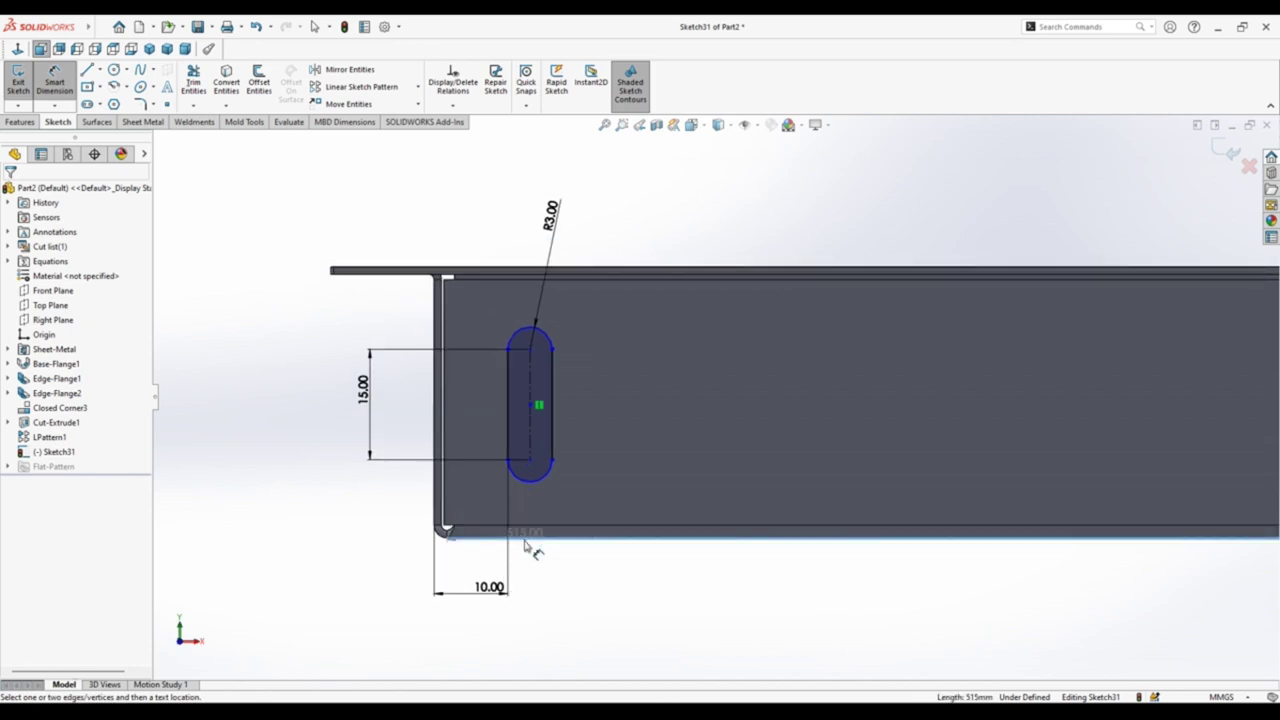
left_click(530, 405)
left_click(346, 463)
type("17")
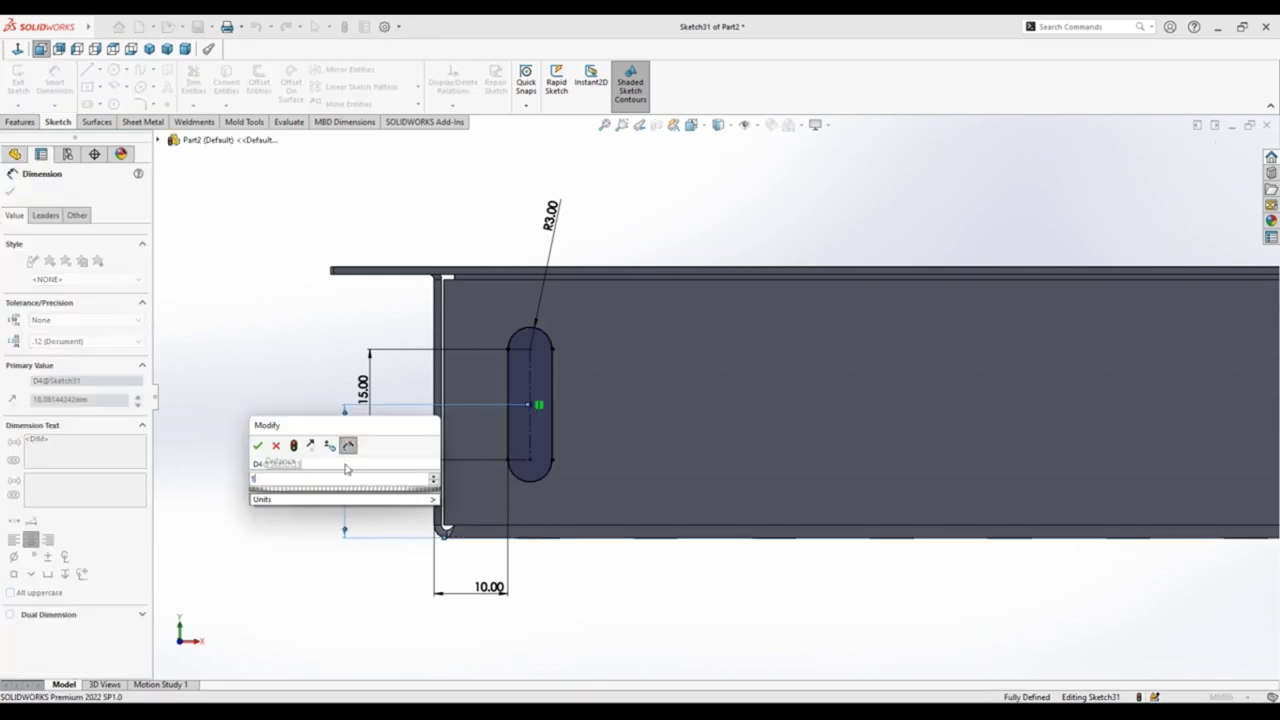
type(".5")
key("Return")
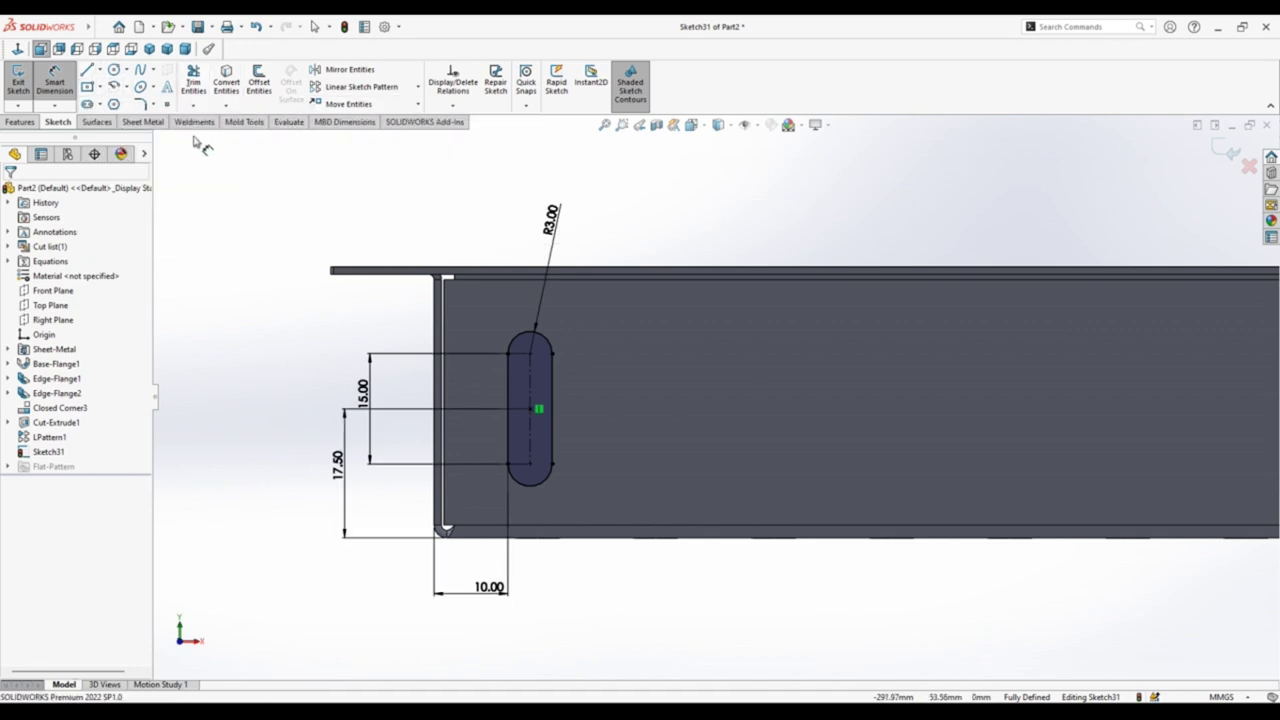
Step: Extrude-cut the slot Through All from the Sheet Metal tab and clear the selection
left_click(143, 121)
left_click(474, 69)
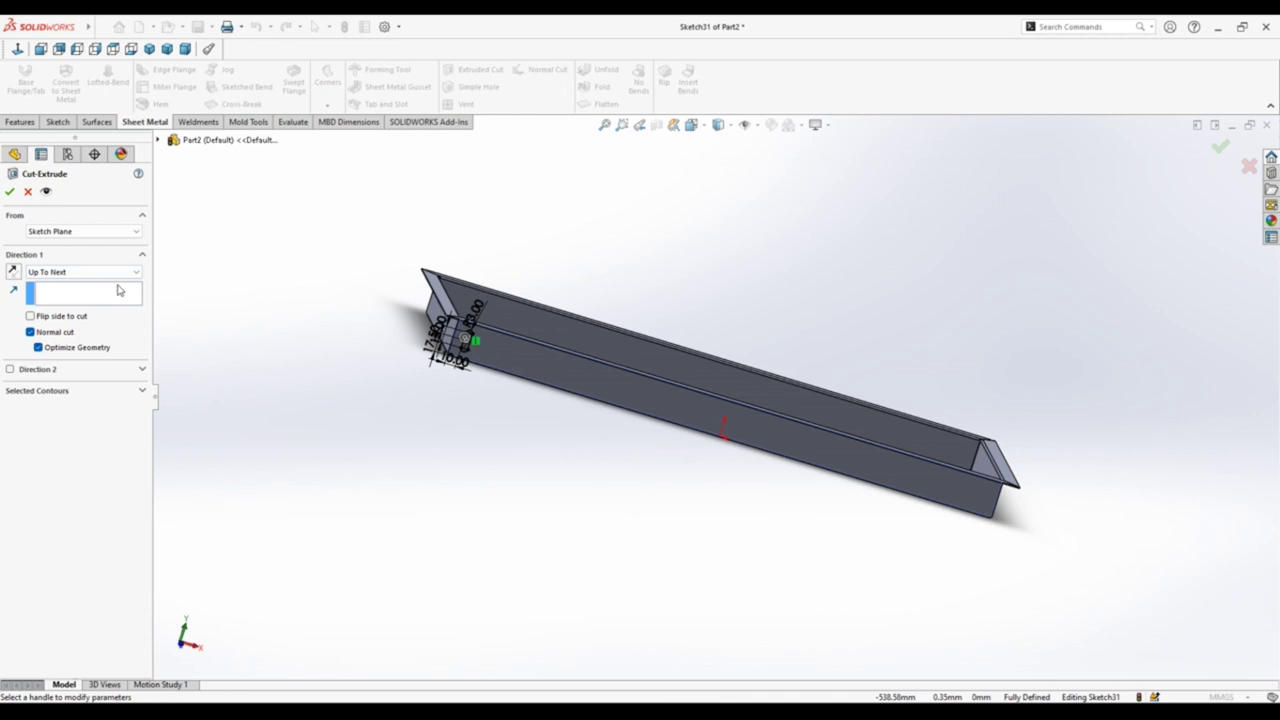
left_click(100, 272)
left_click(96, 297)
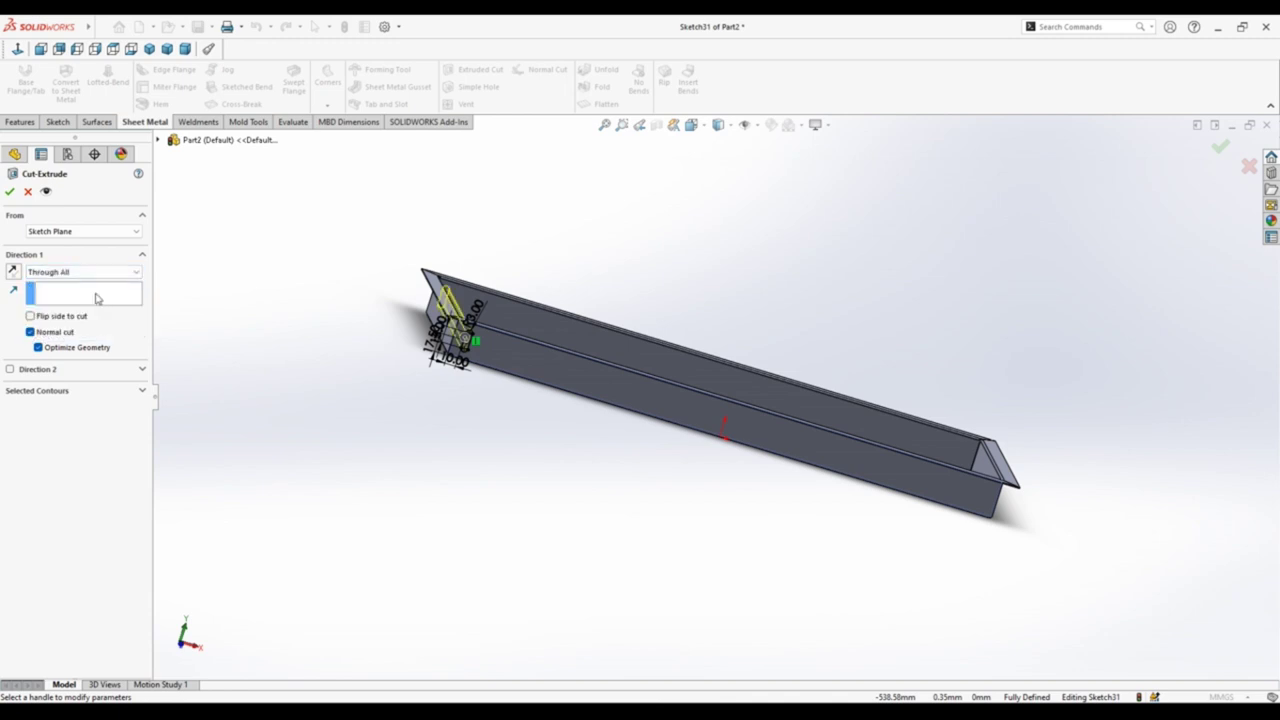
left_click(10, 196)
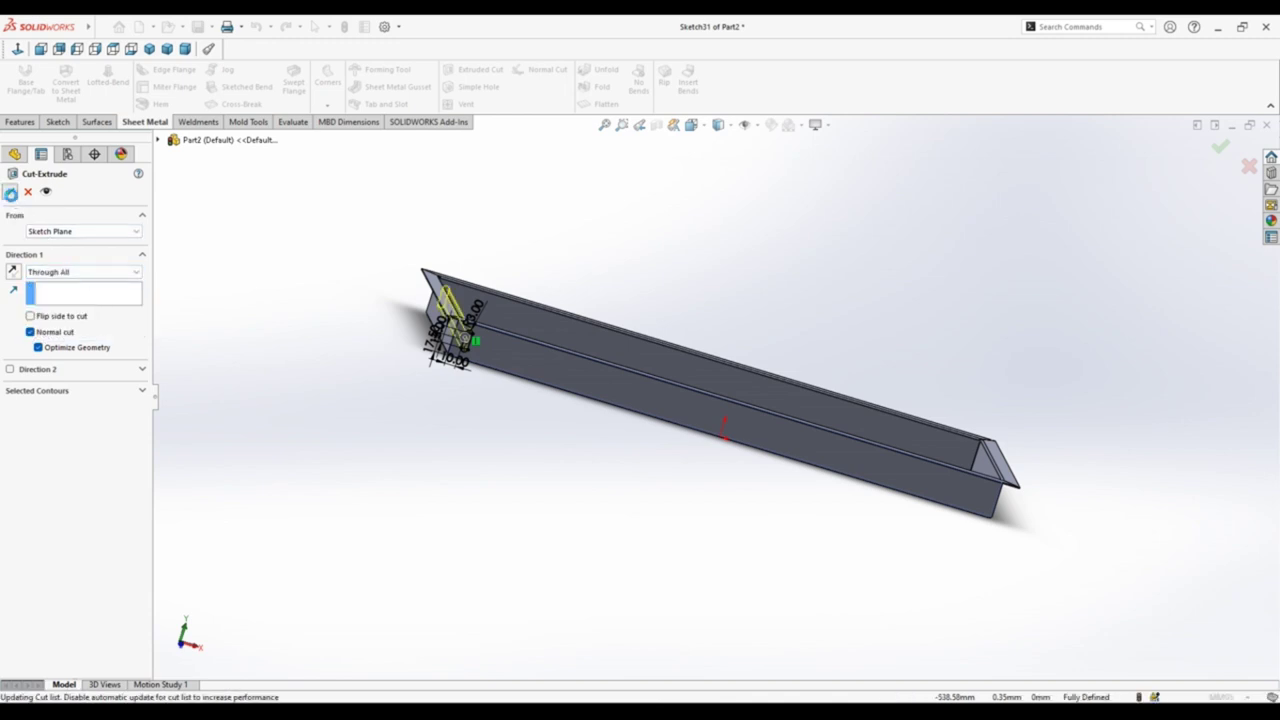
left_click(258, 302)
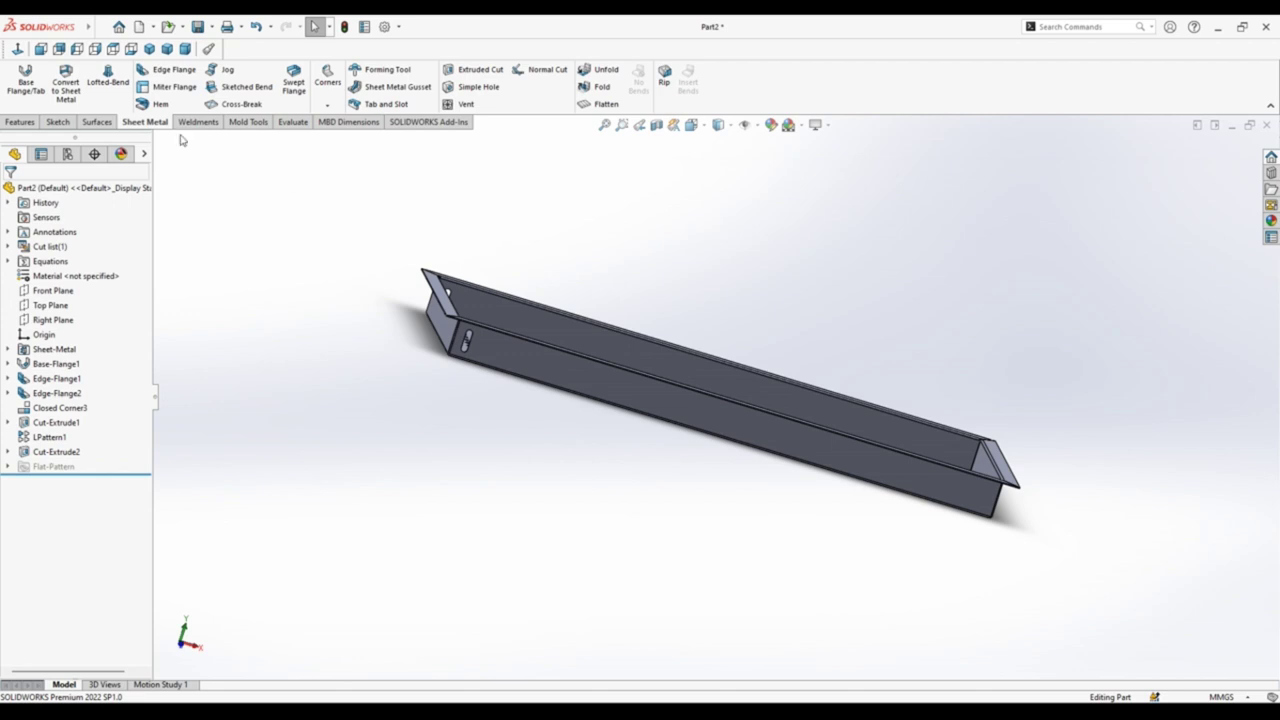
Step: Linear-pattern the slot cut along the tray's top edge, 32 slots at 16 mm spacing
left_click(40, 48)
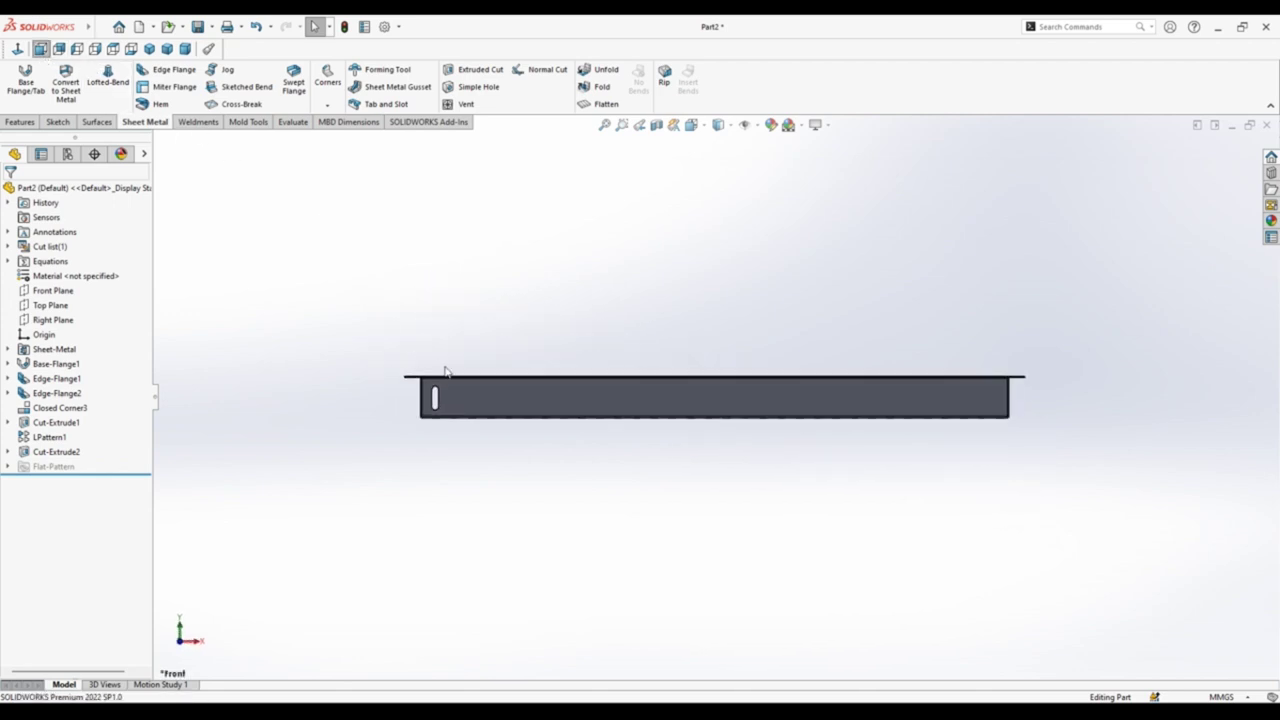
scroll(540, 425, "down", 2)
left_click(20, 121)
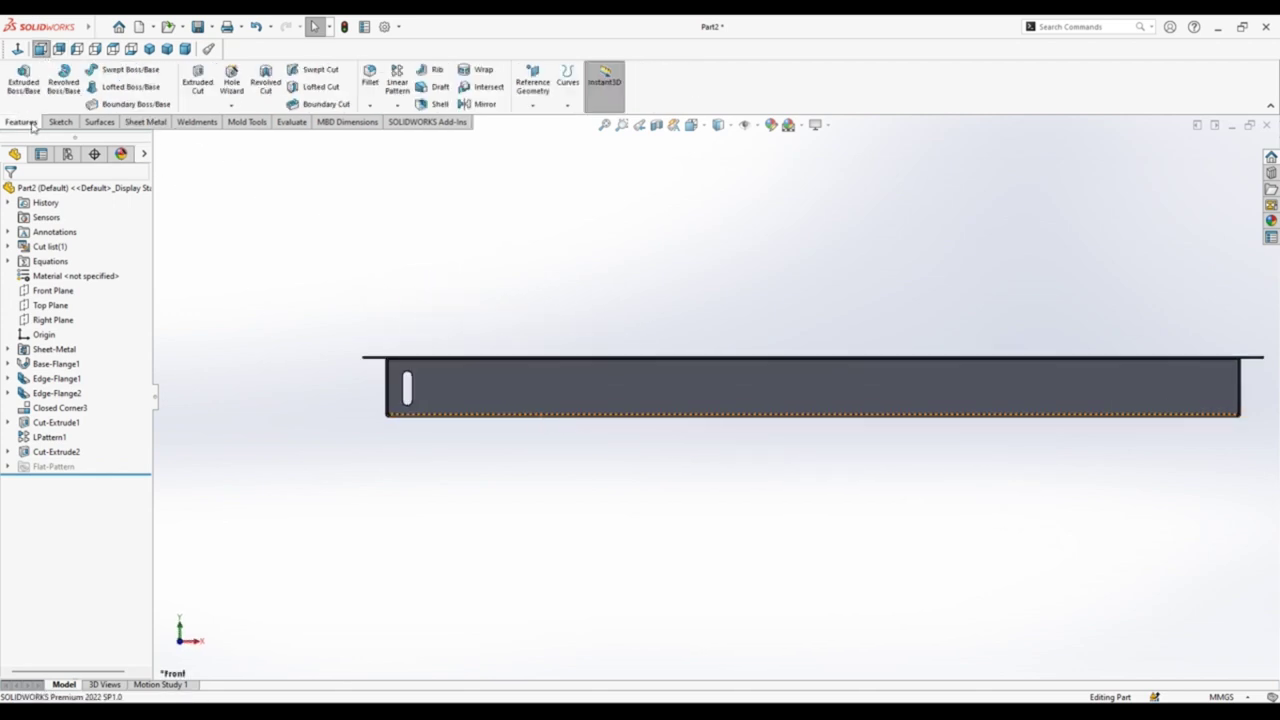
left_click(397, 82)
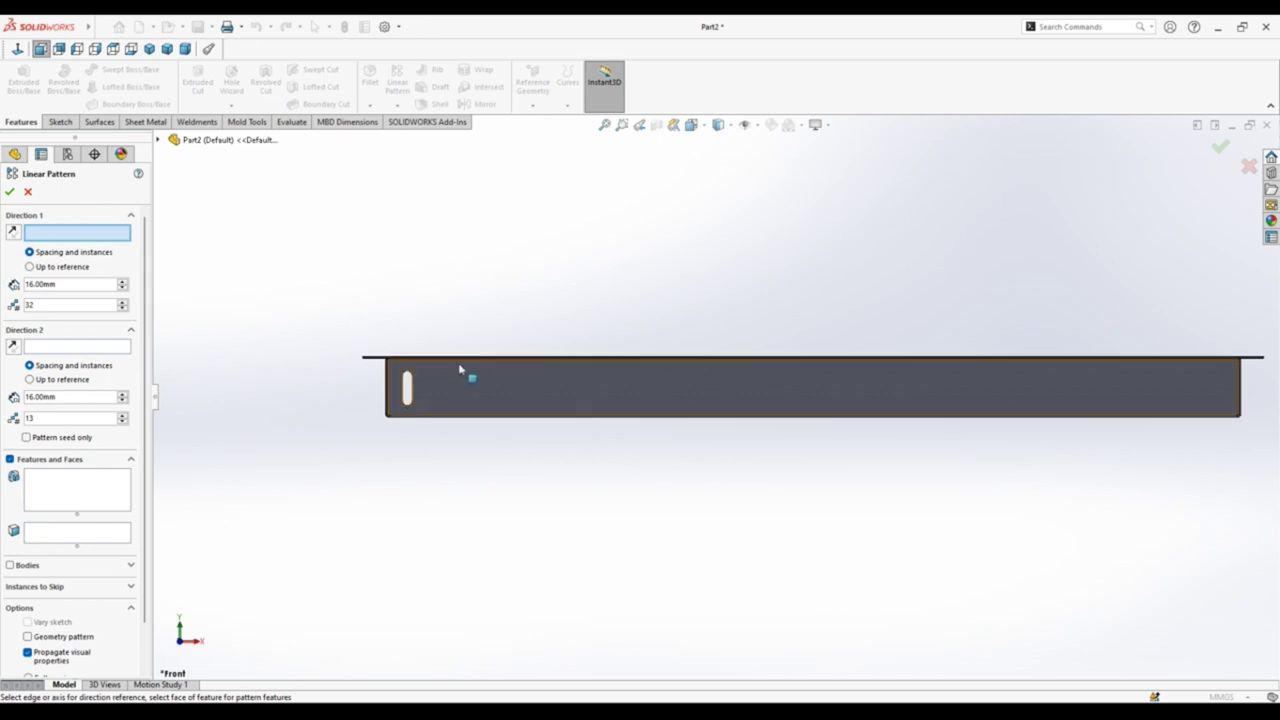
scroll(470, 370, "down", 2)
left_click(489, 355)
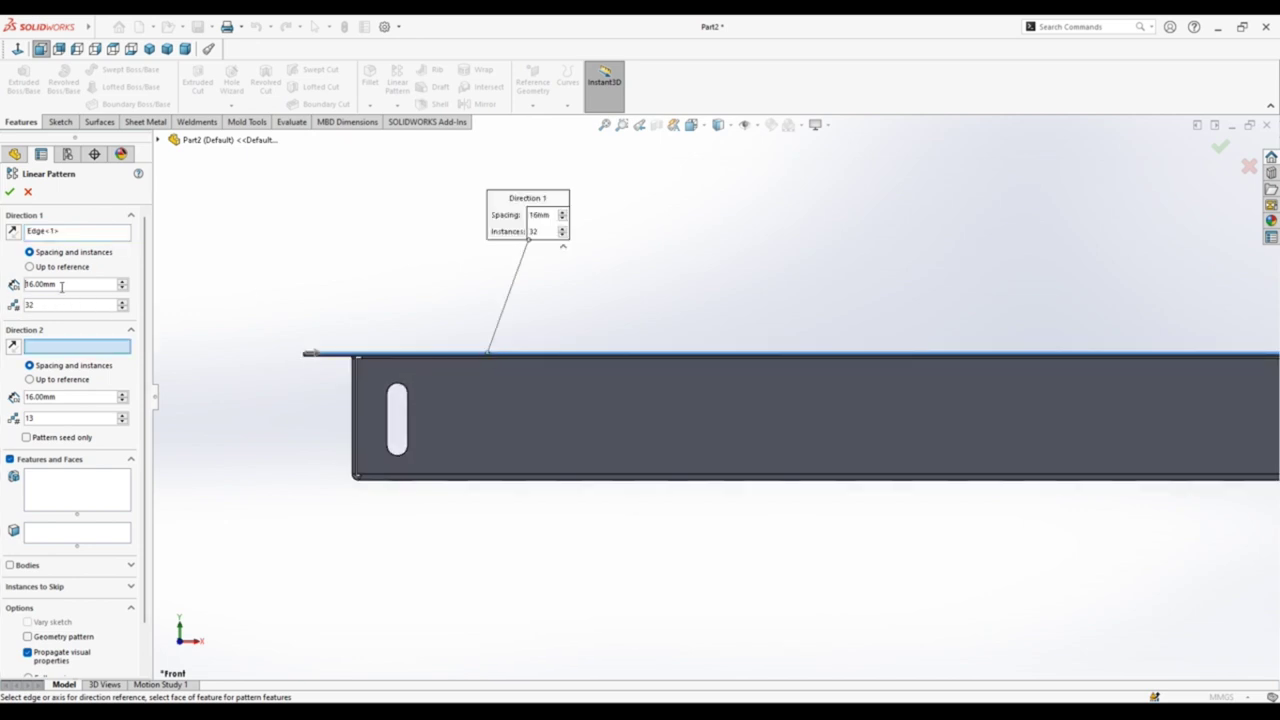
left_click(158, 141)
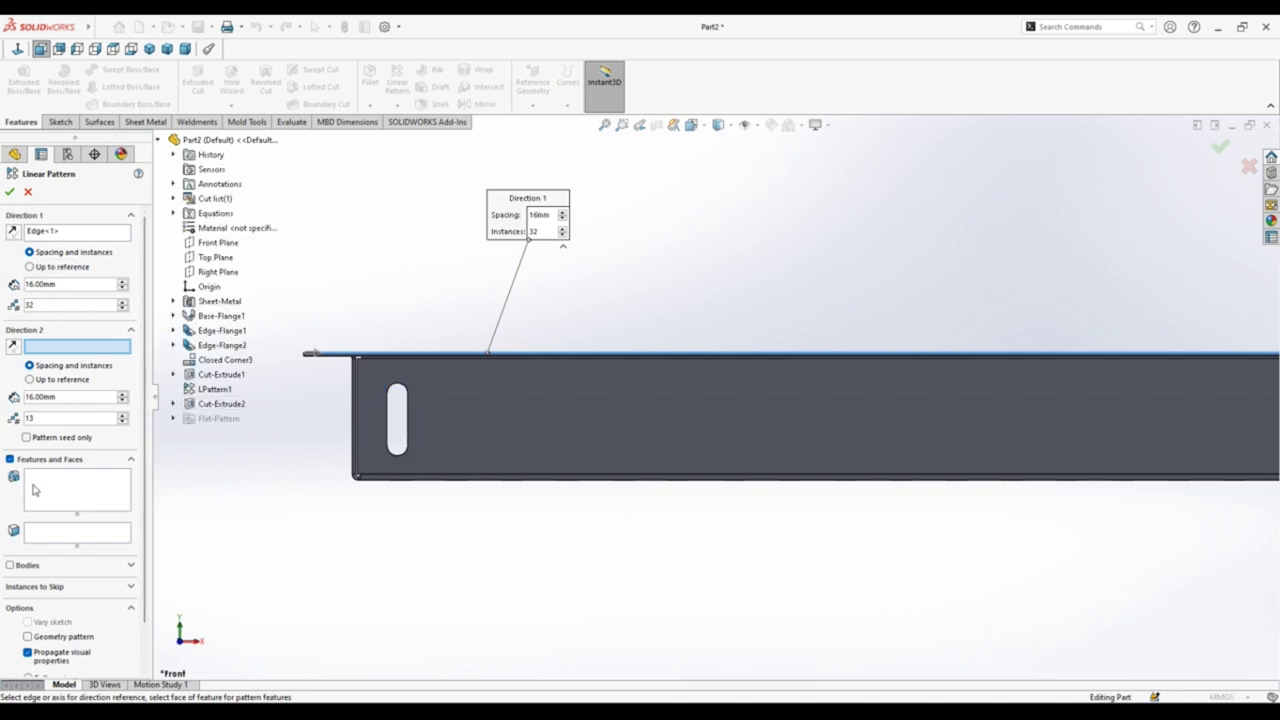
left_click(61, 501)
left_click(221, 403)
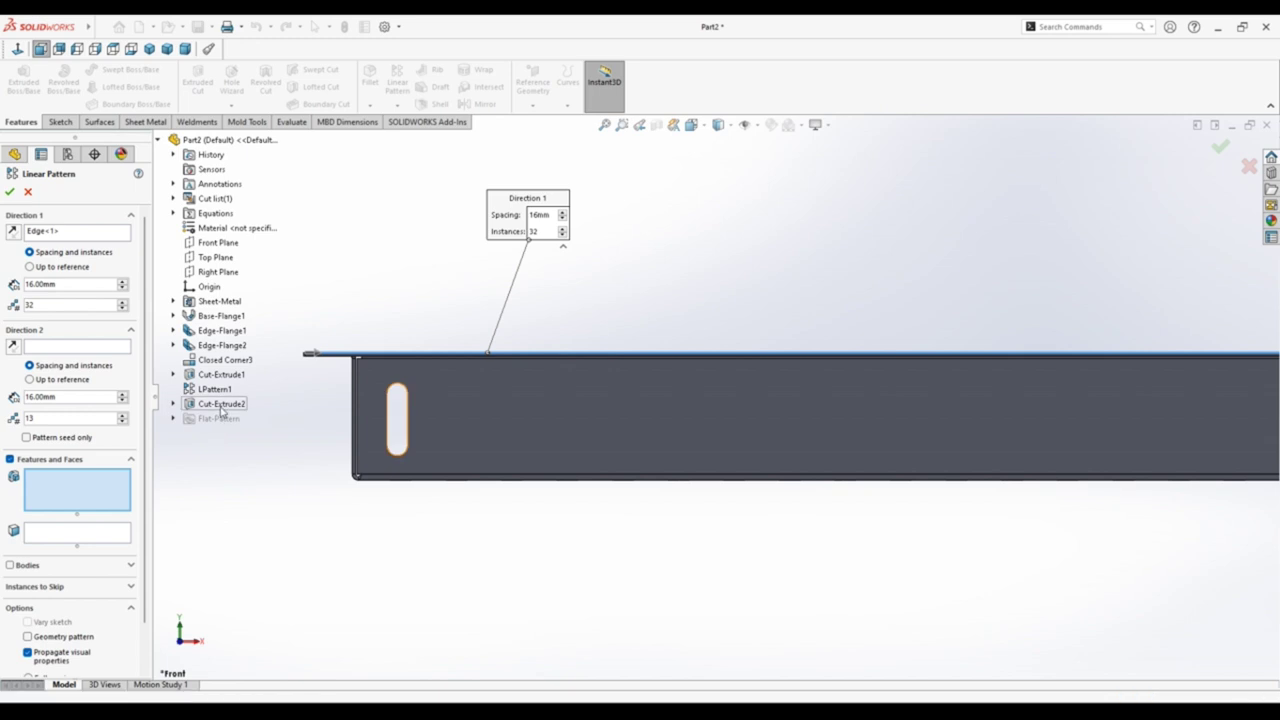
key("z")
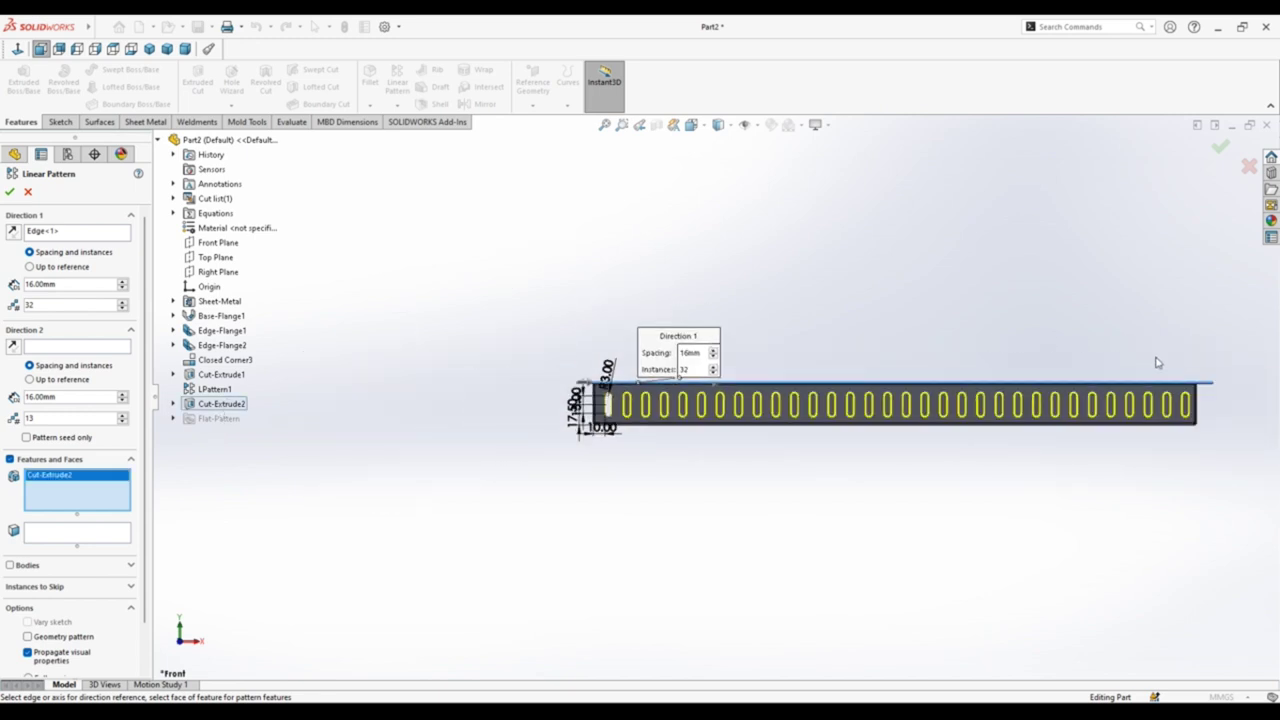
scroll(1157, 362, "down", 2)
left_click(10, 193)
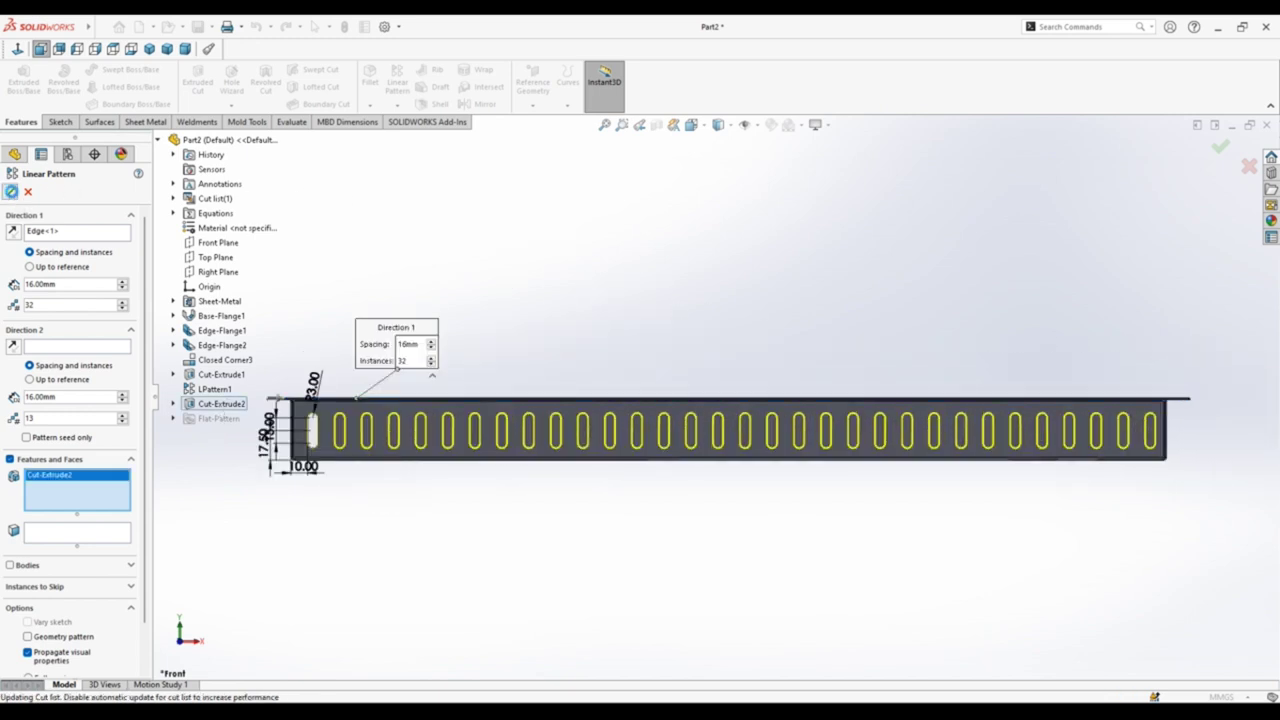
Step: In Isometric view, start a new sketch on the end wall face
left_click(150, 49)
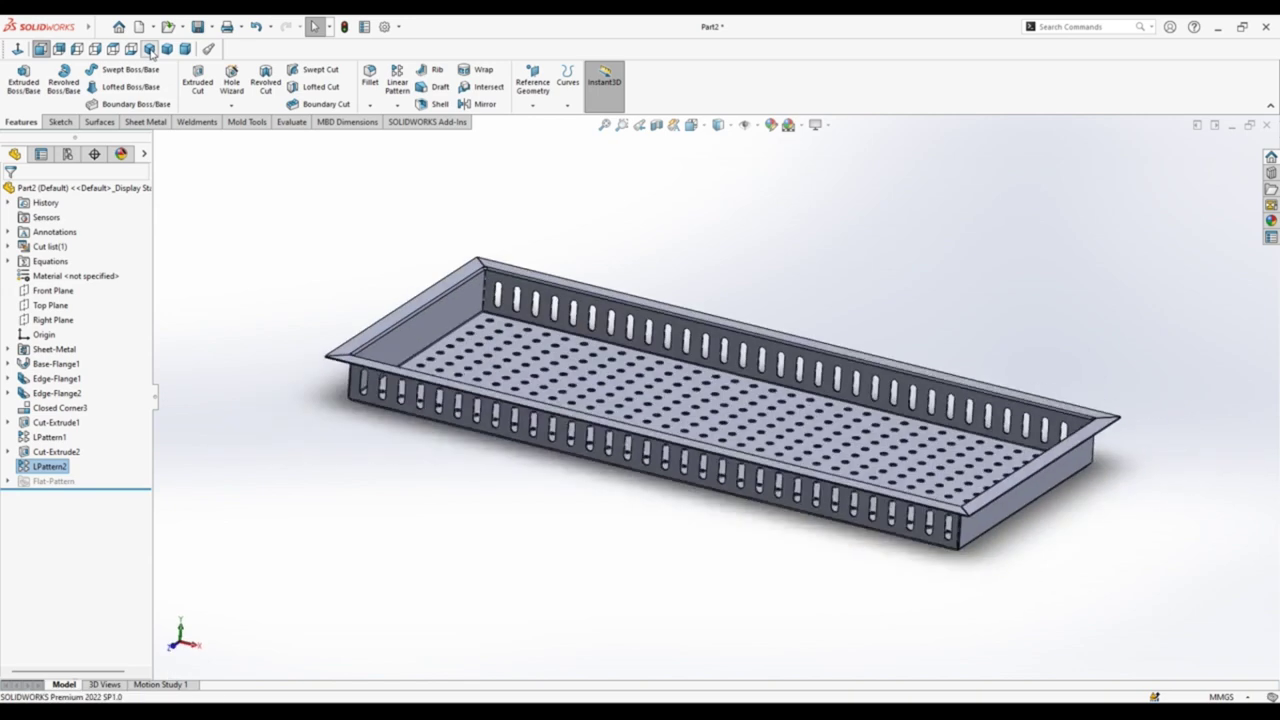
scroll(892, 589, "down", 3)
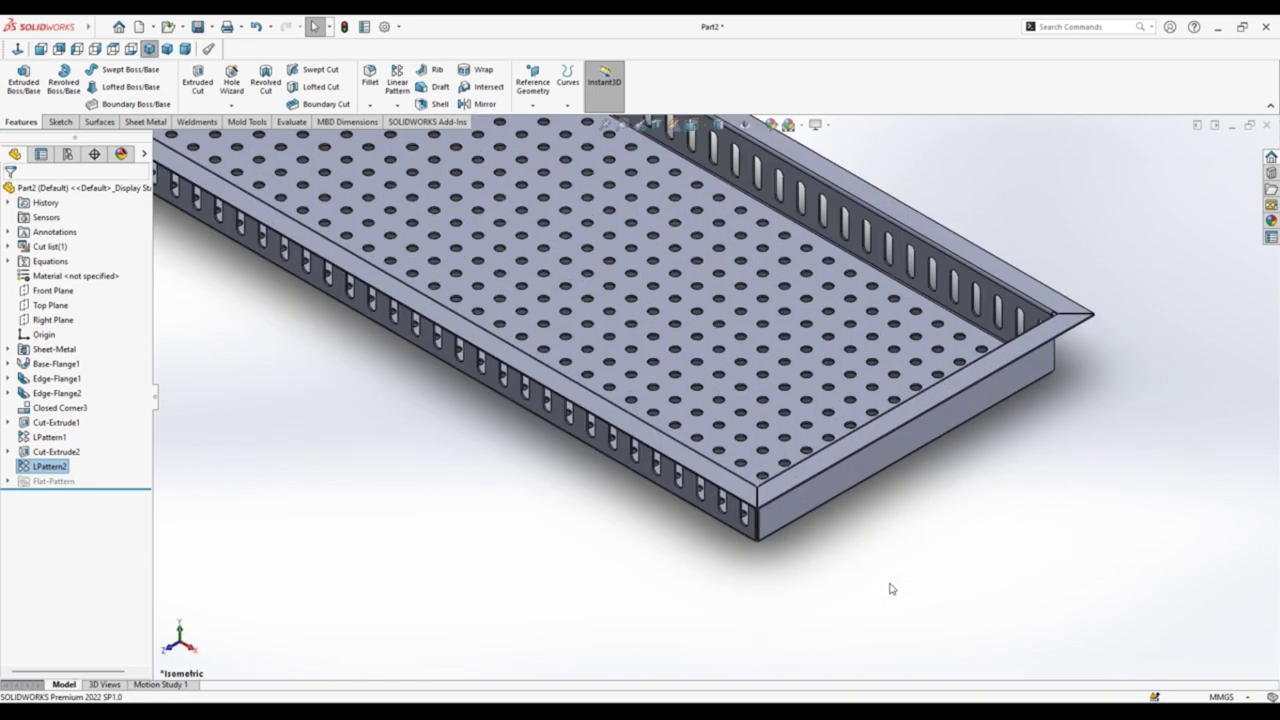
left_click(855, 500)
left_click(907, 442)
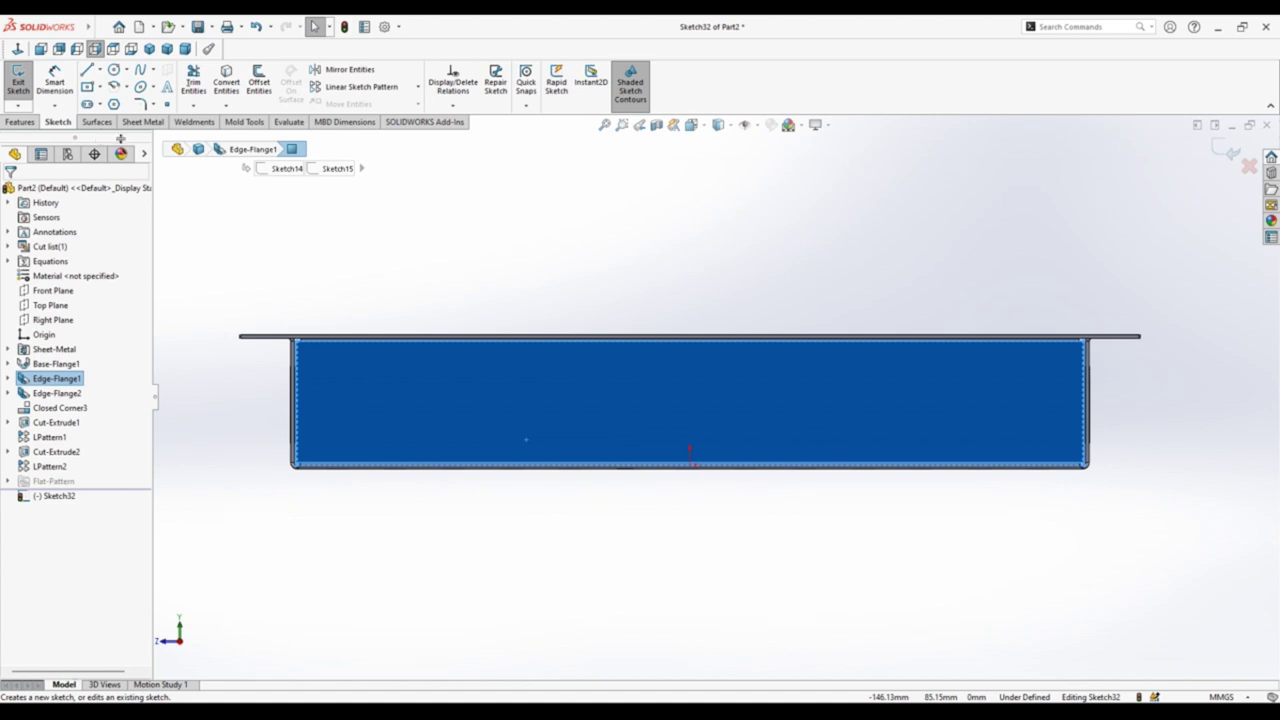
Step: Draw a vertical straight slot on the tray's end wall
left_click(87, 104)
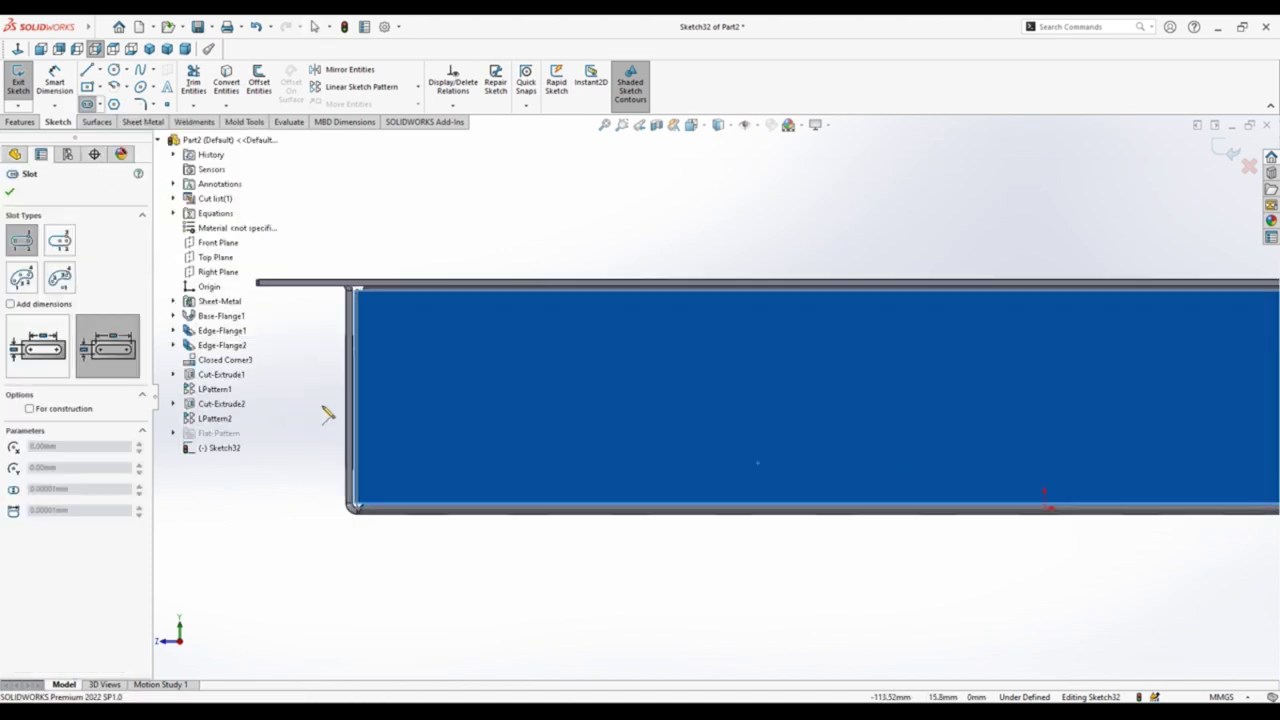
scroll(309, 412, "down", 2)
left_click(421, 346)
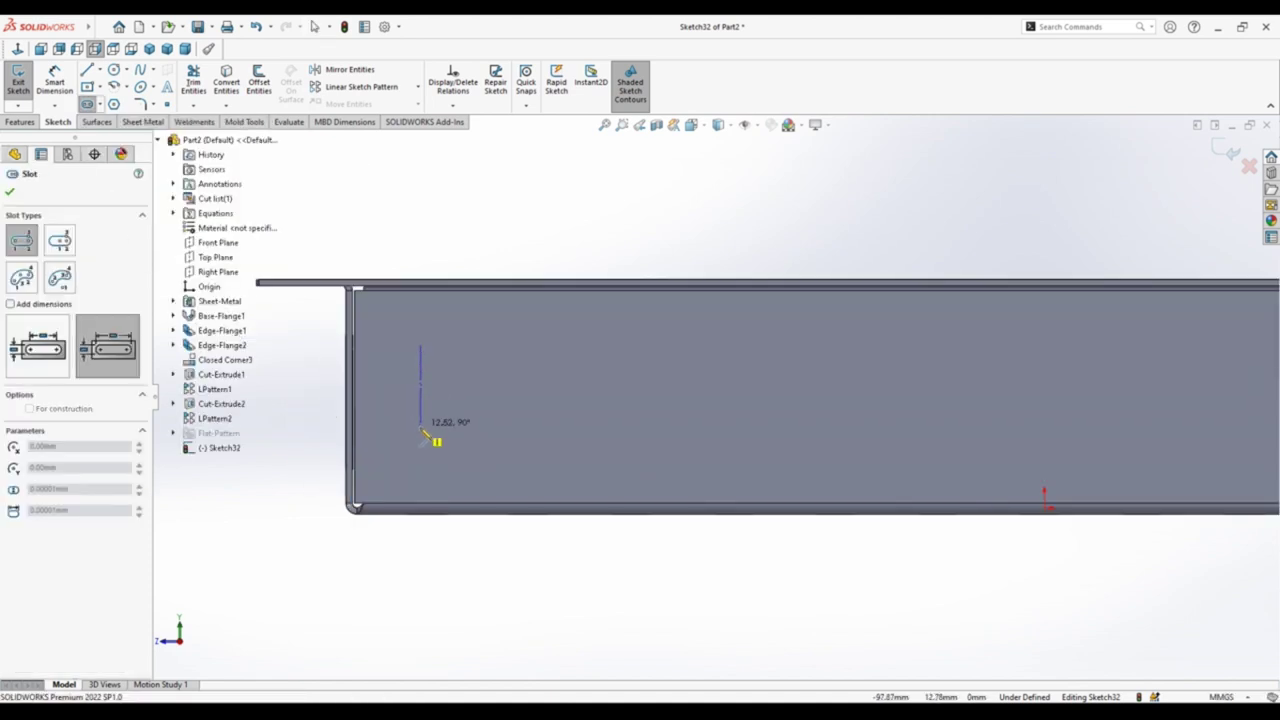
left_click(437, 445)
left_click(437, 447)
Step: Dimension the slot 10 mm from the side edge with a 15 mm length
right_click_drag(464, 240, 525, 239)
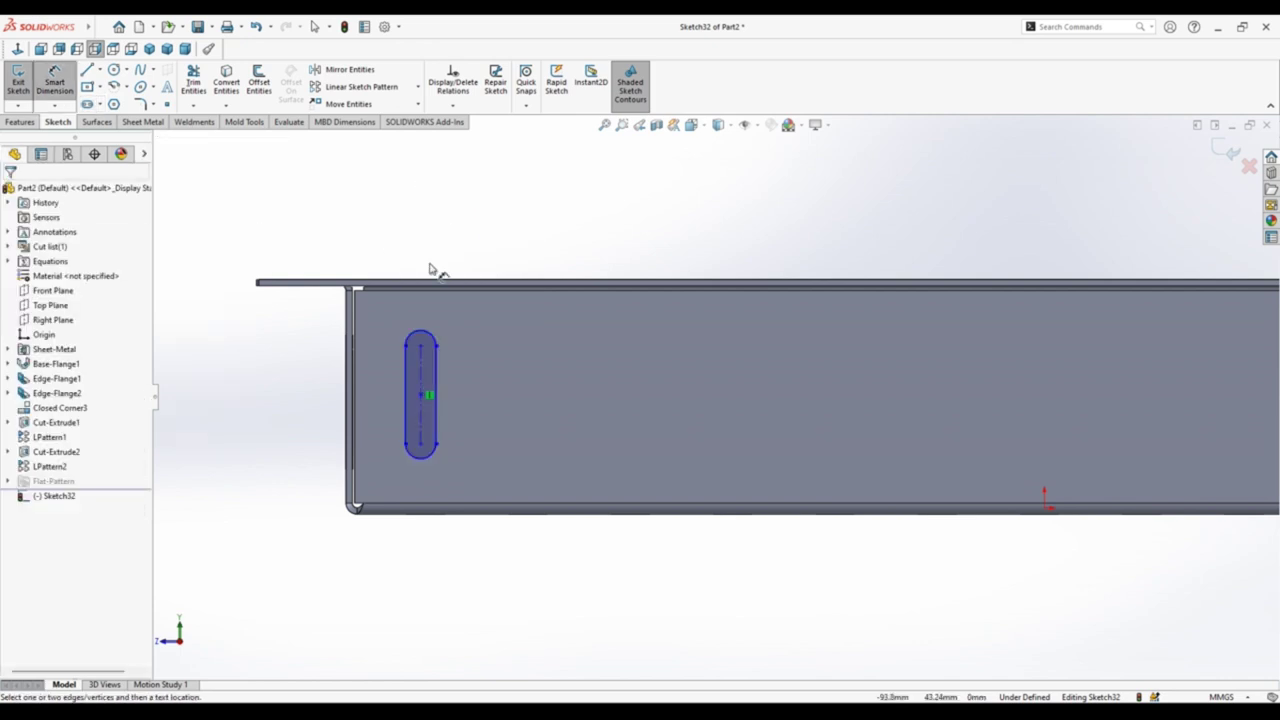
left_click(406, 396)
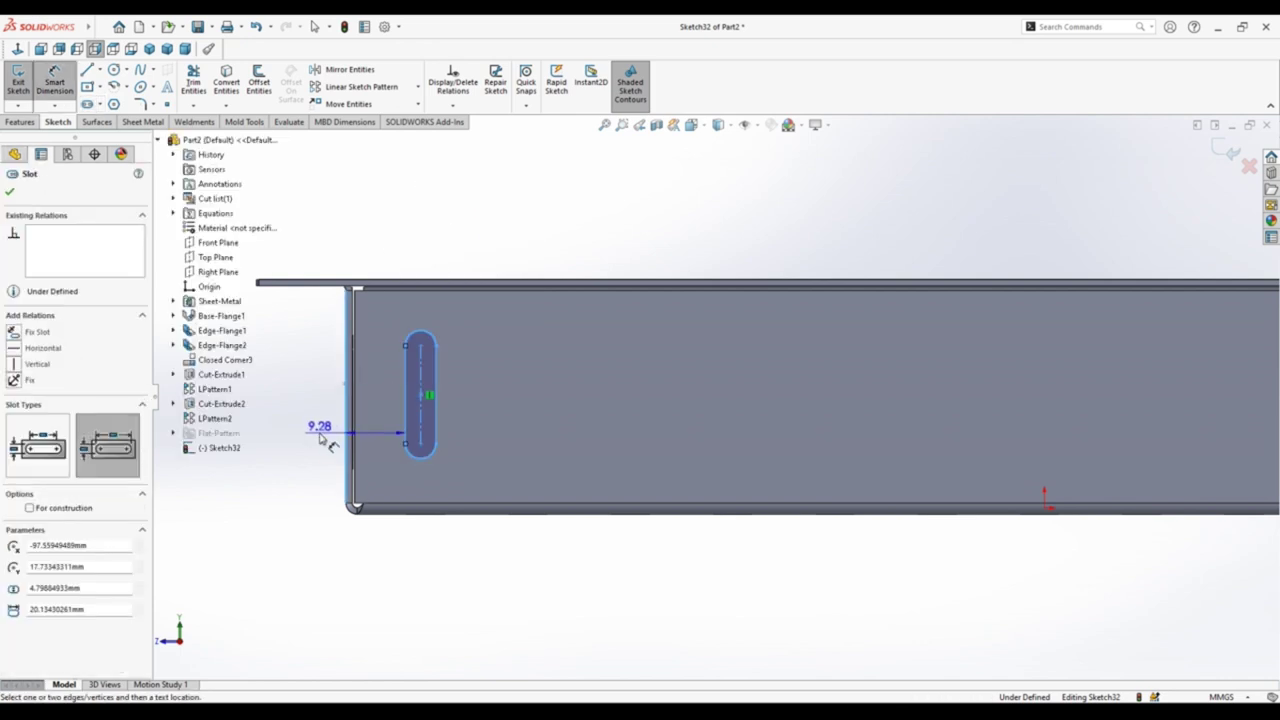
left_click(321, 437)
type("10")
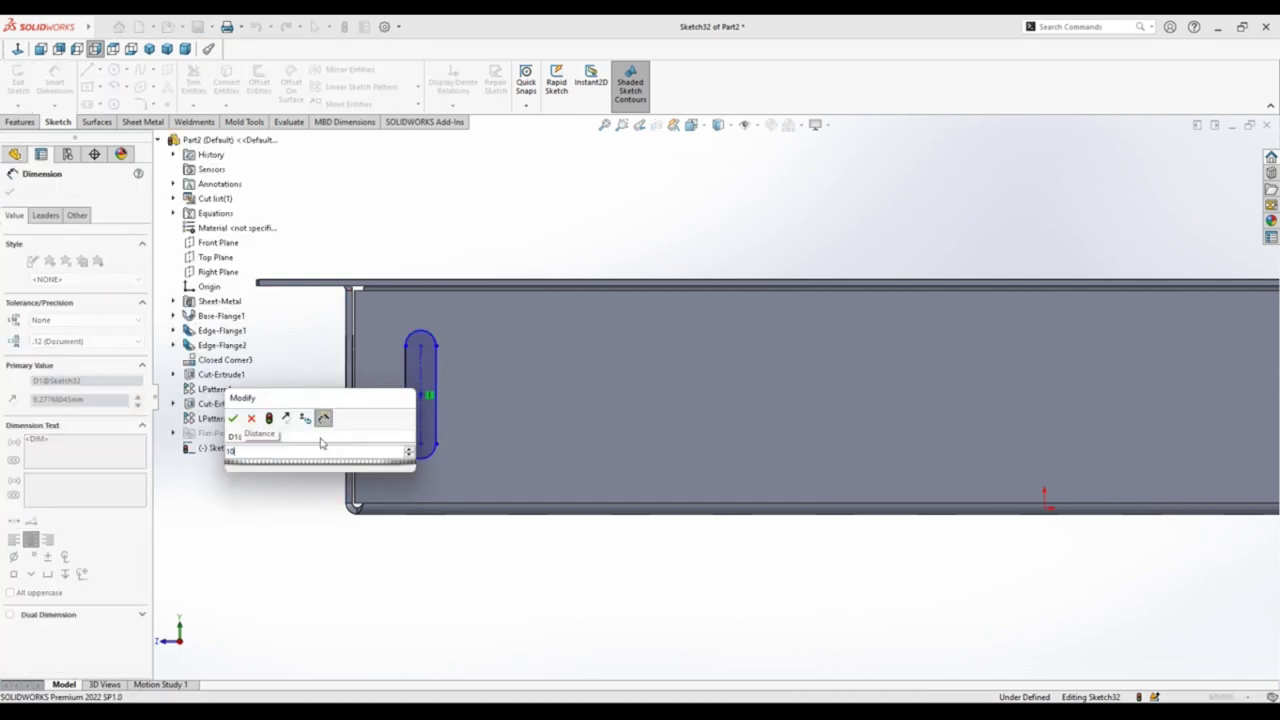
key("Return")
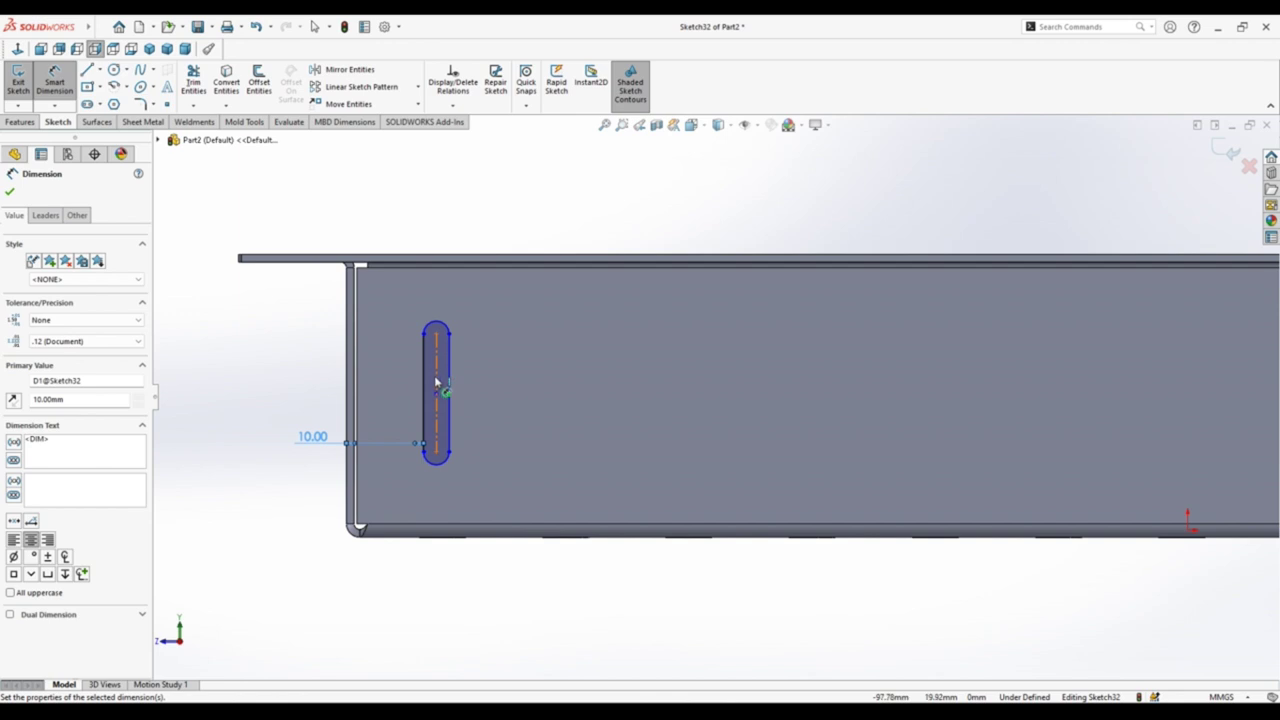
left_click(436, 381)
left_click(322, 376)
type("15")
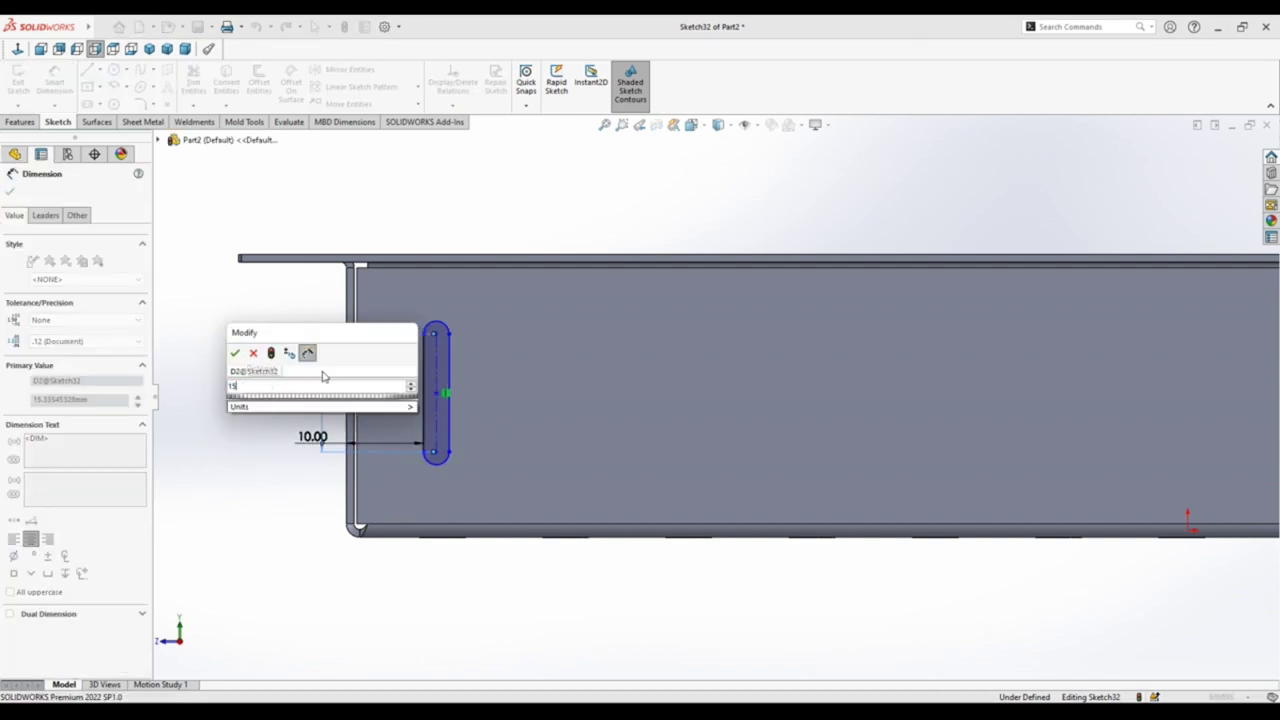
key("Return")
Step: Place the slot centre 17.5 mm above the bottom edge and give its ends R3
scroll(423, 534, "down", 2)
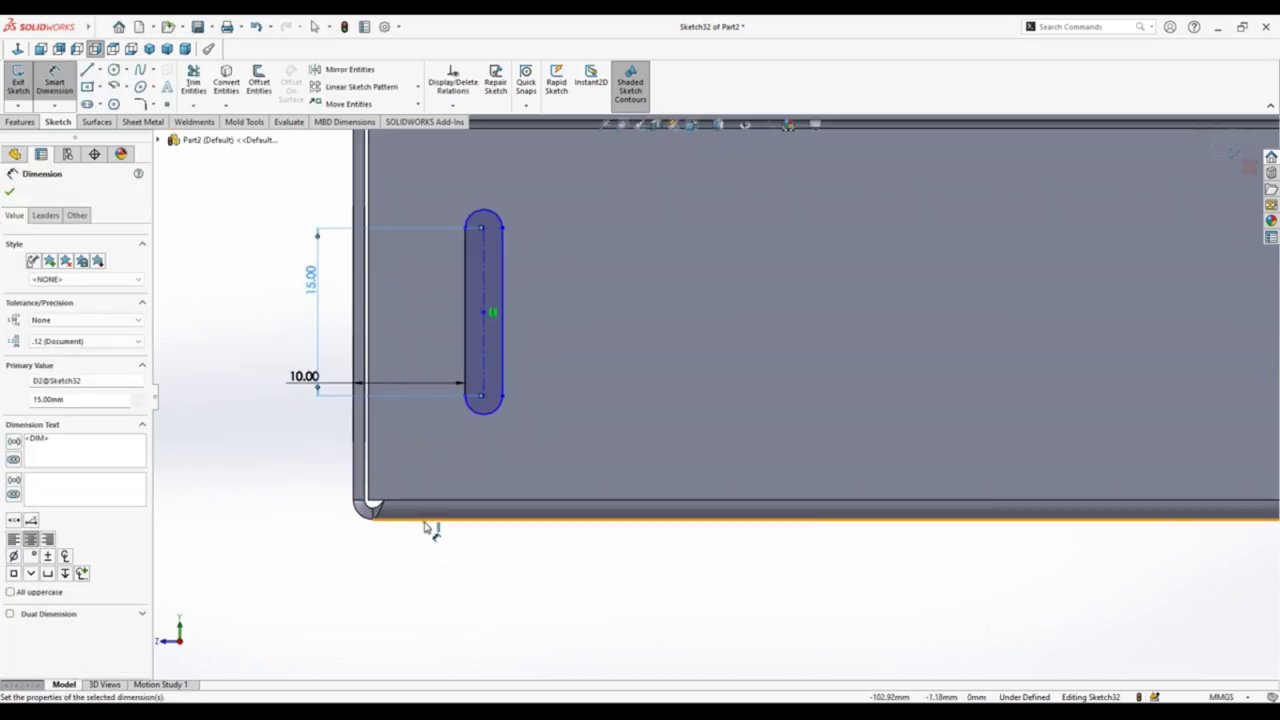
left_click(424, 519)
left_click(491, 313)
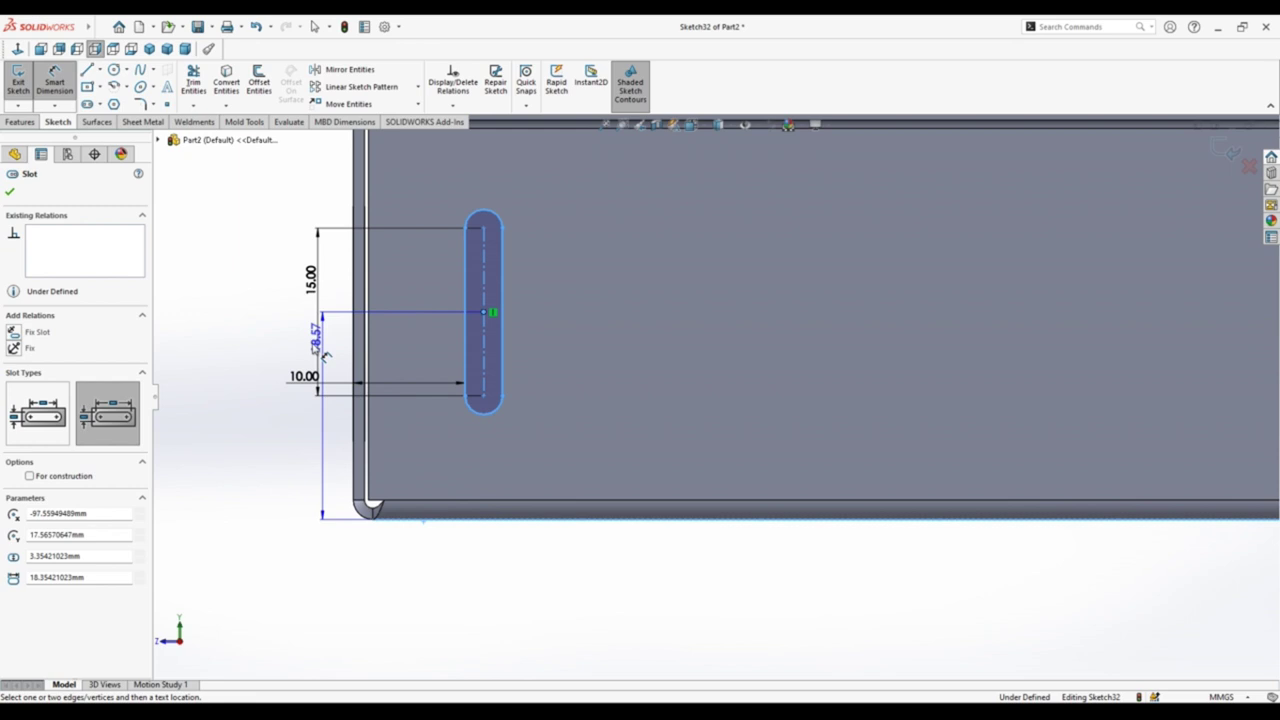
left_click(286, 392)
type("17")
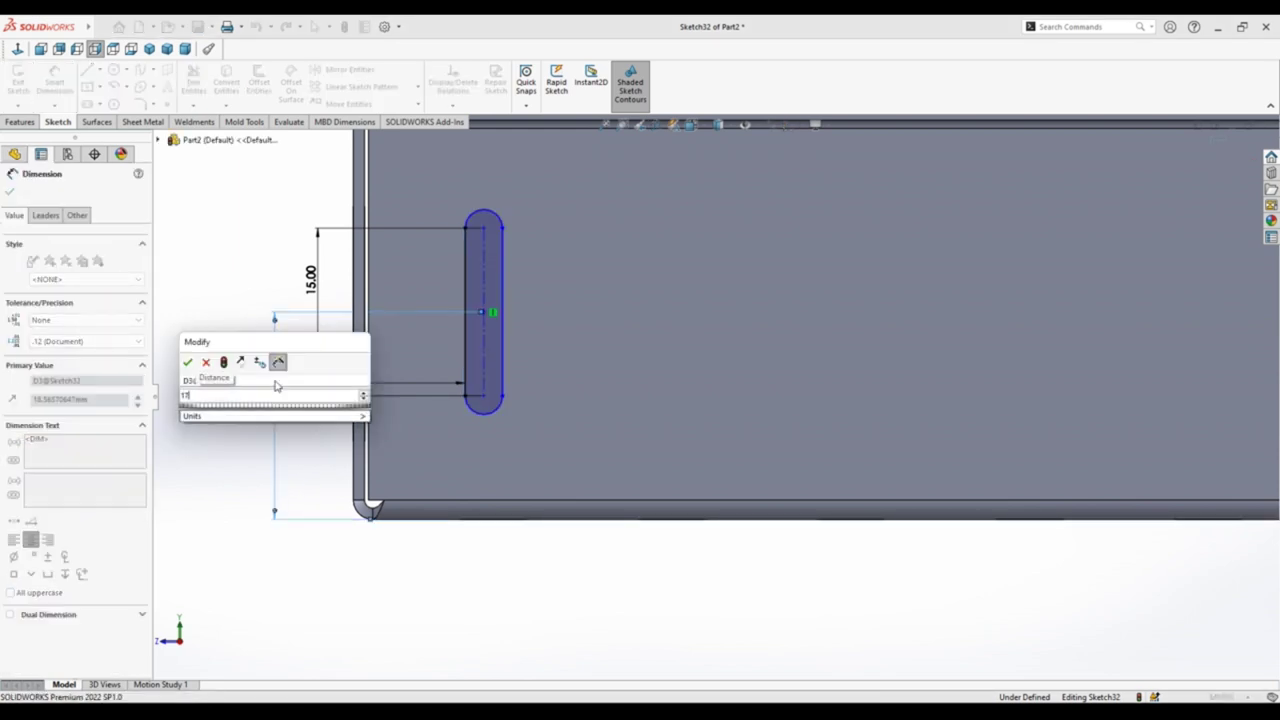
type(".5")
key("Return")
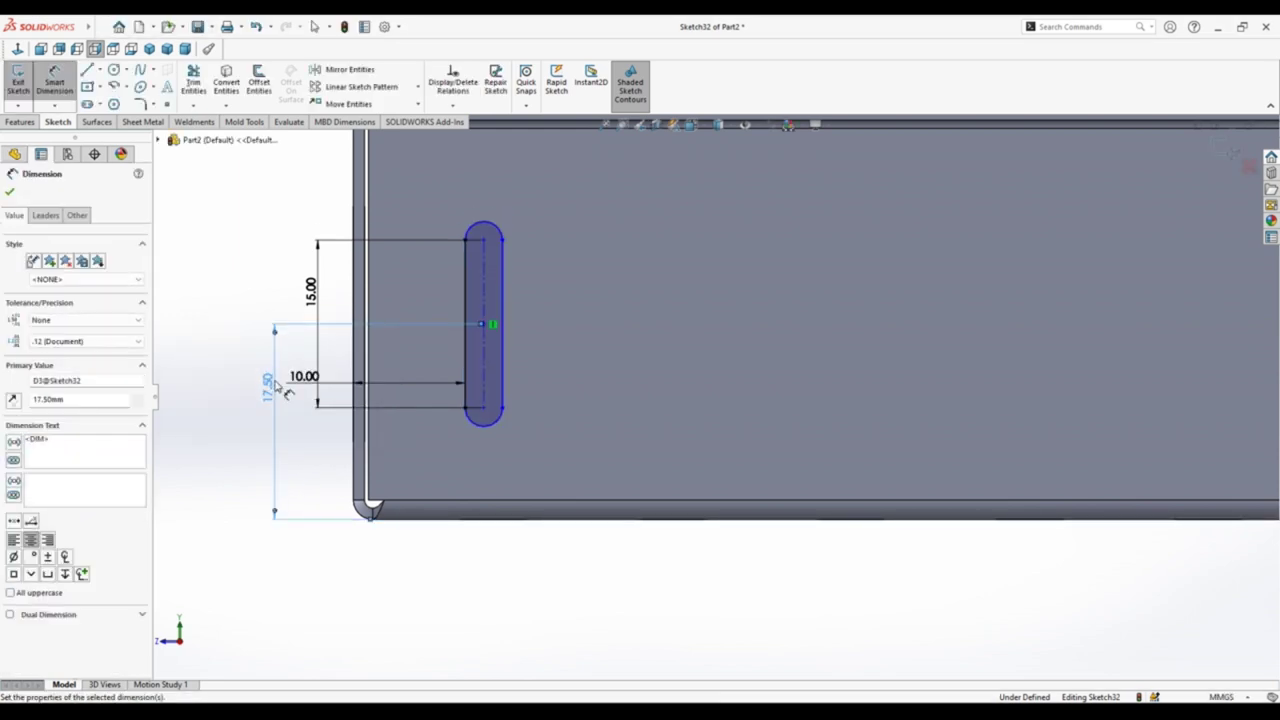
left_click(484, 224)
scroll(470, 278, "up", 2)
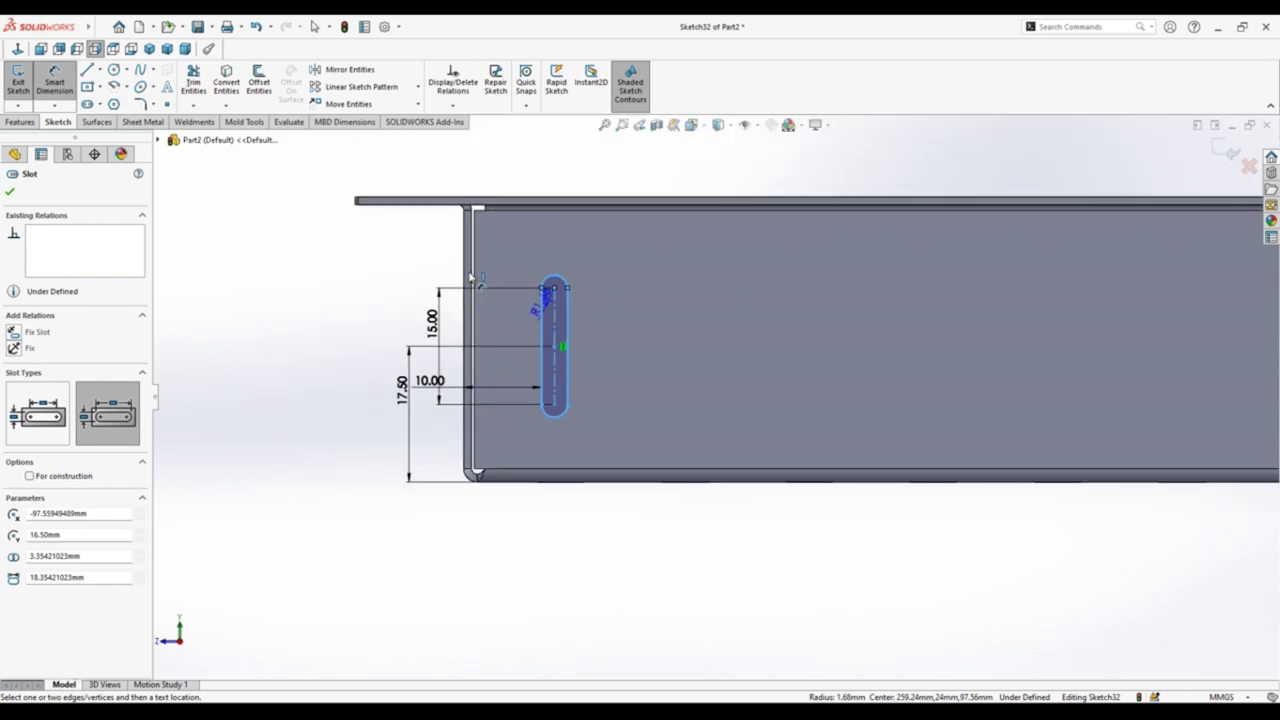
left_click(564, 172)
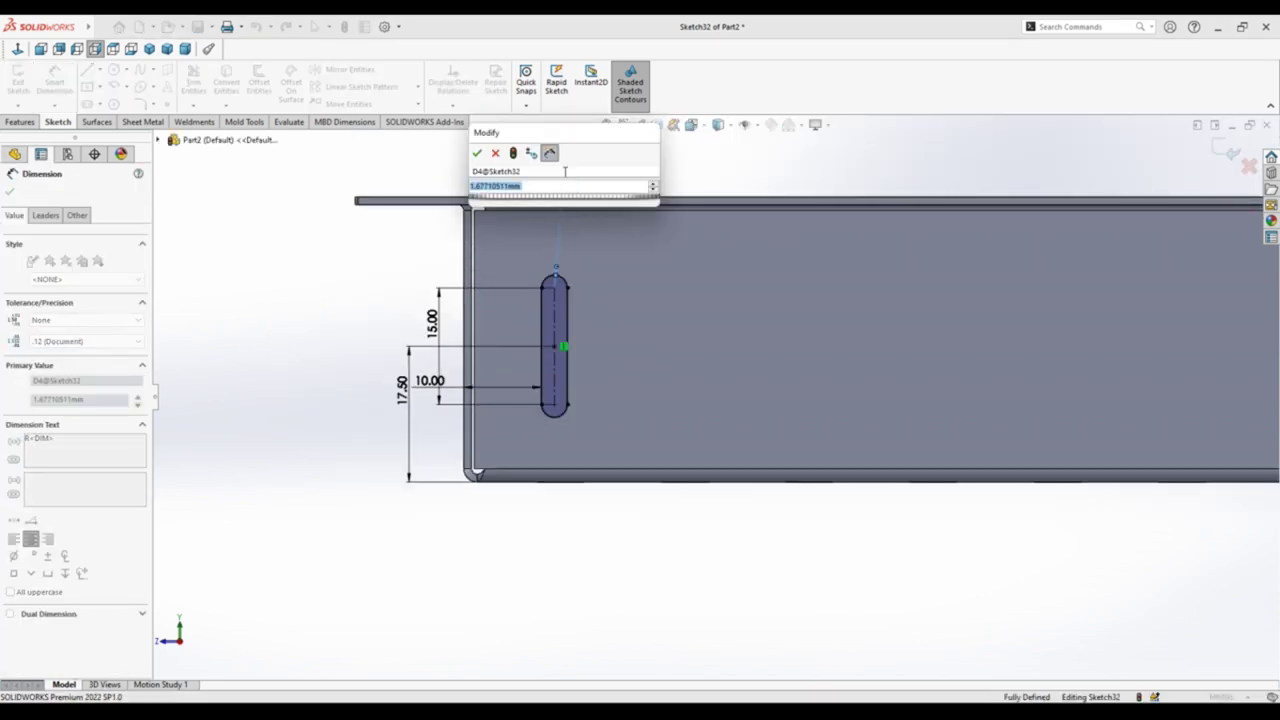
type("3")
key("Return")
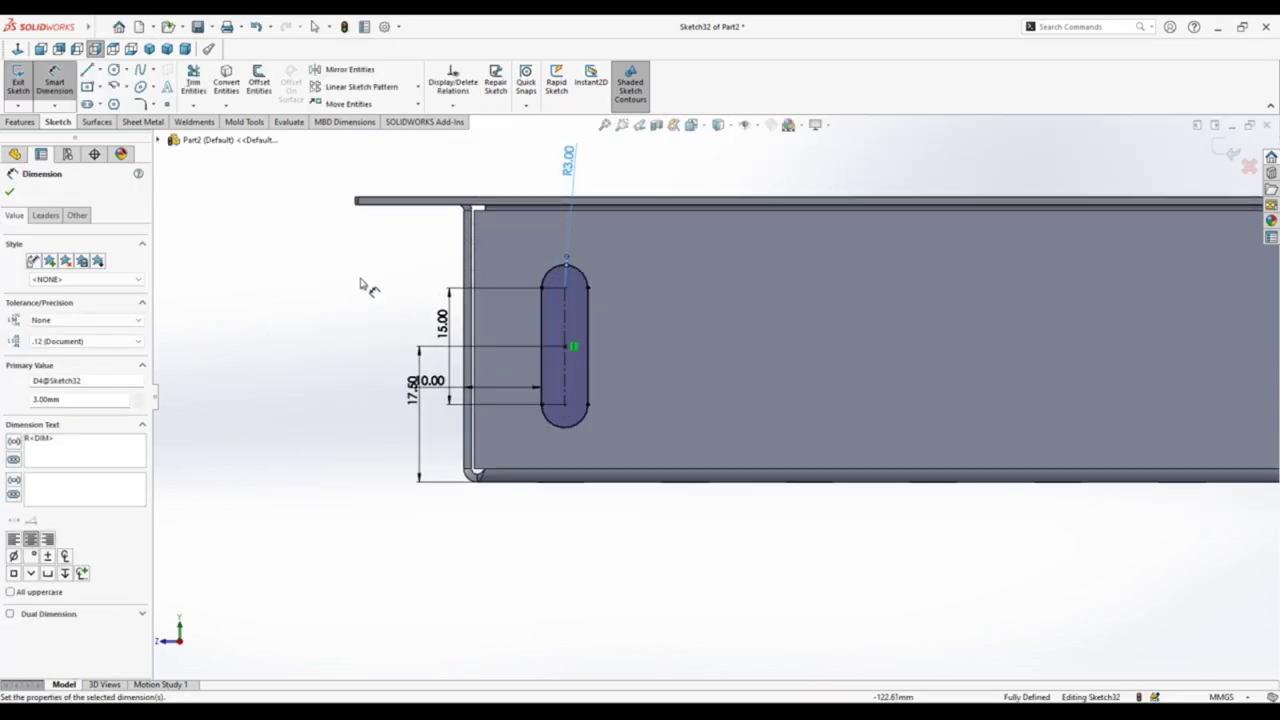
left_click(341, 299)
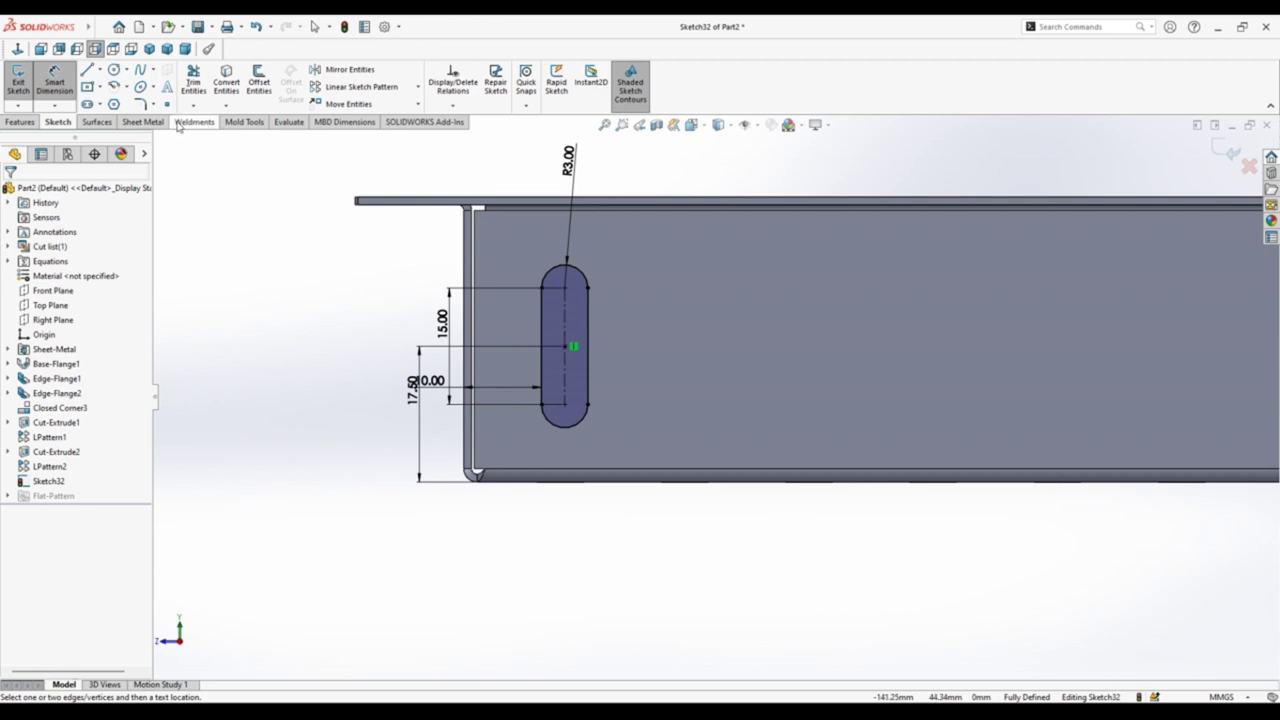
left_click(143, 121)
Step: Cut the sketched slot Through All into the end wall, then view the tray from the right
left_click(459, 73)
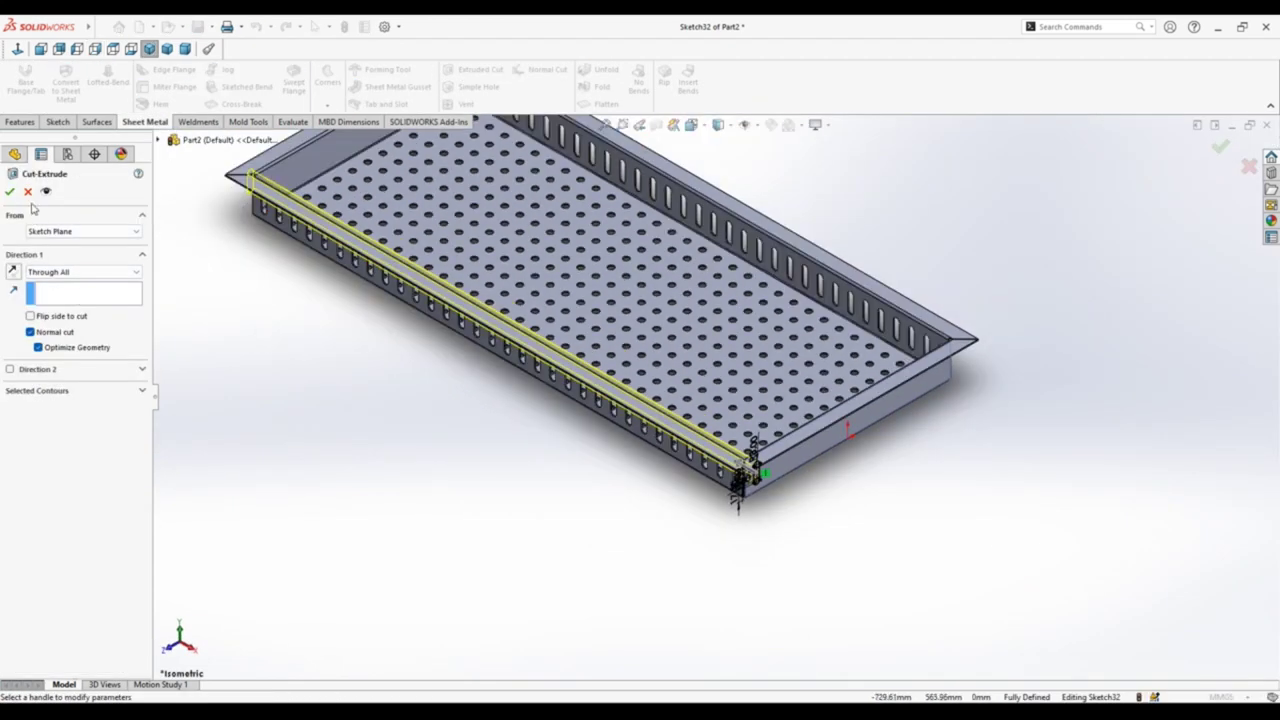
left_click(10, 191)
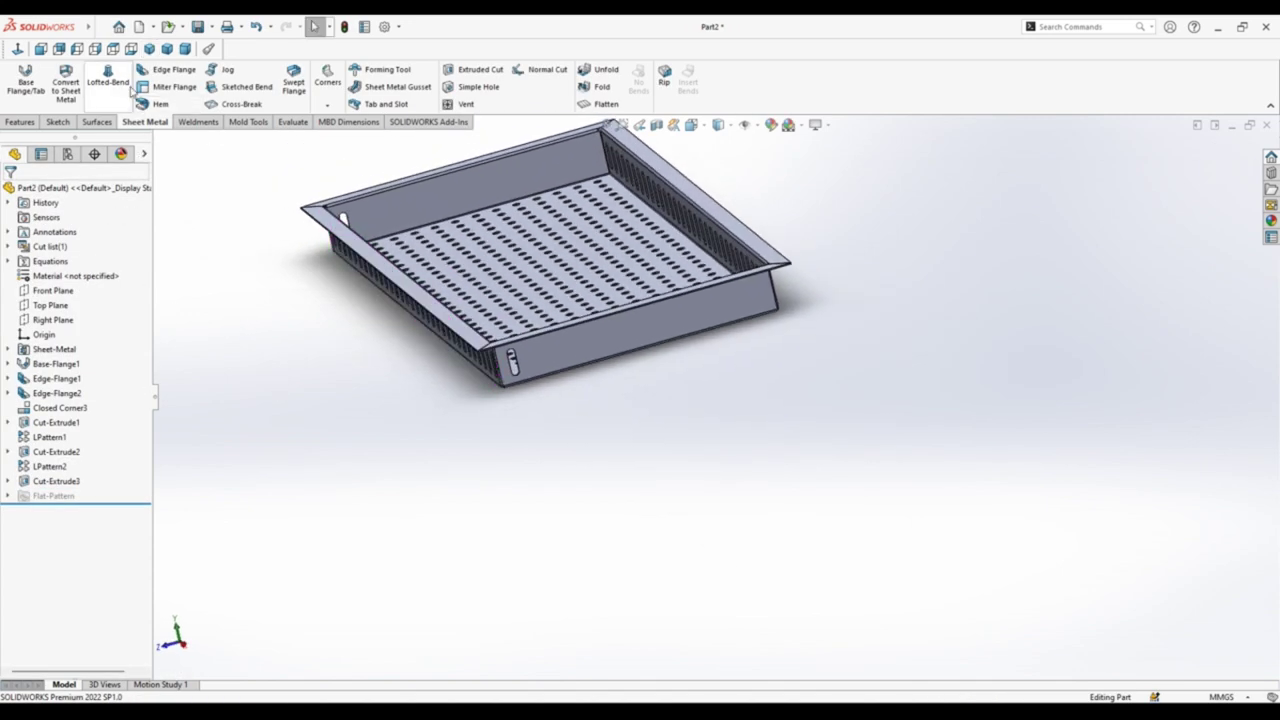
left_click(94, 48)
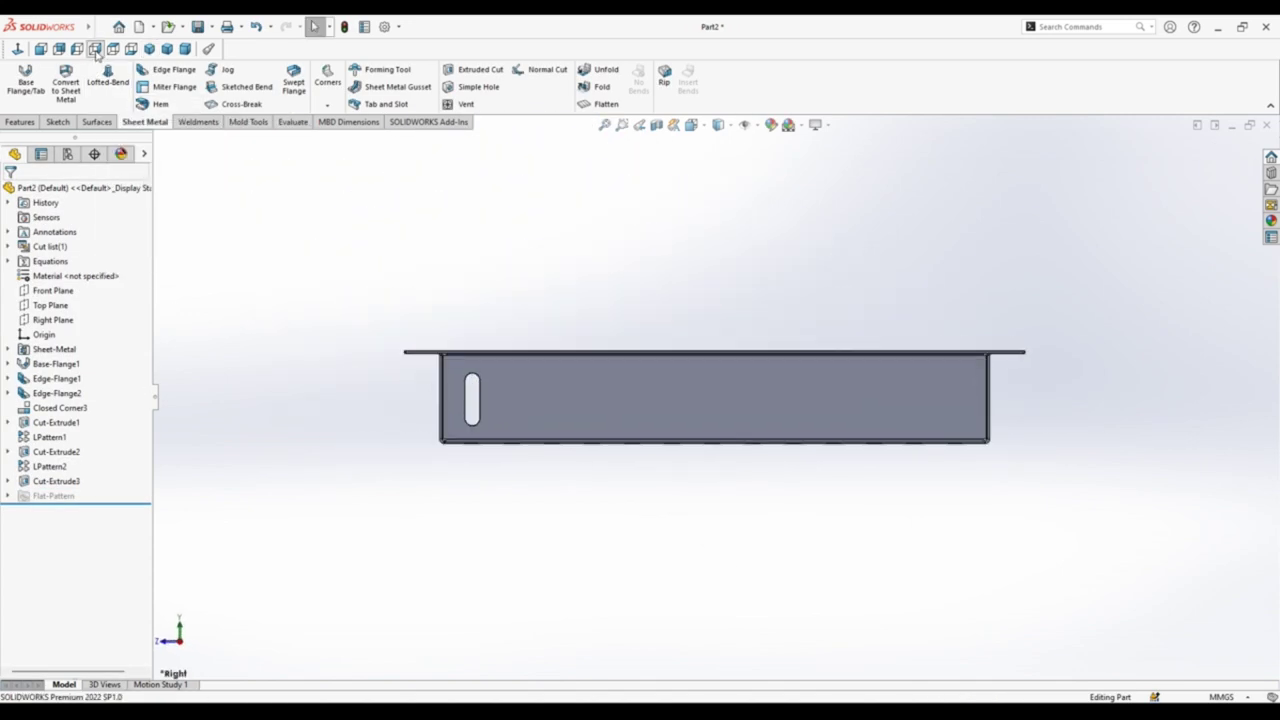
Step: Start a linear pattern with the end wall's top edge as Direction 1
left_click(28, 123)
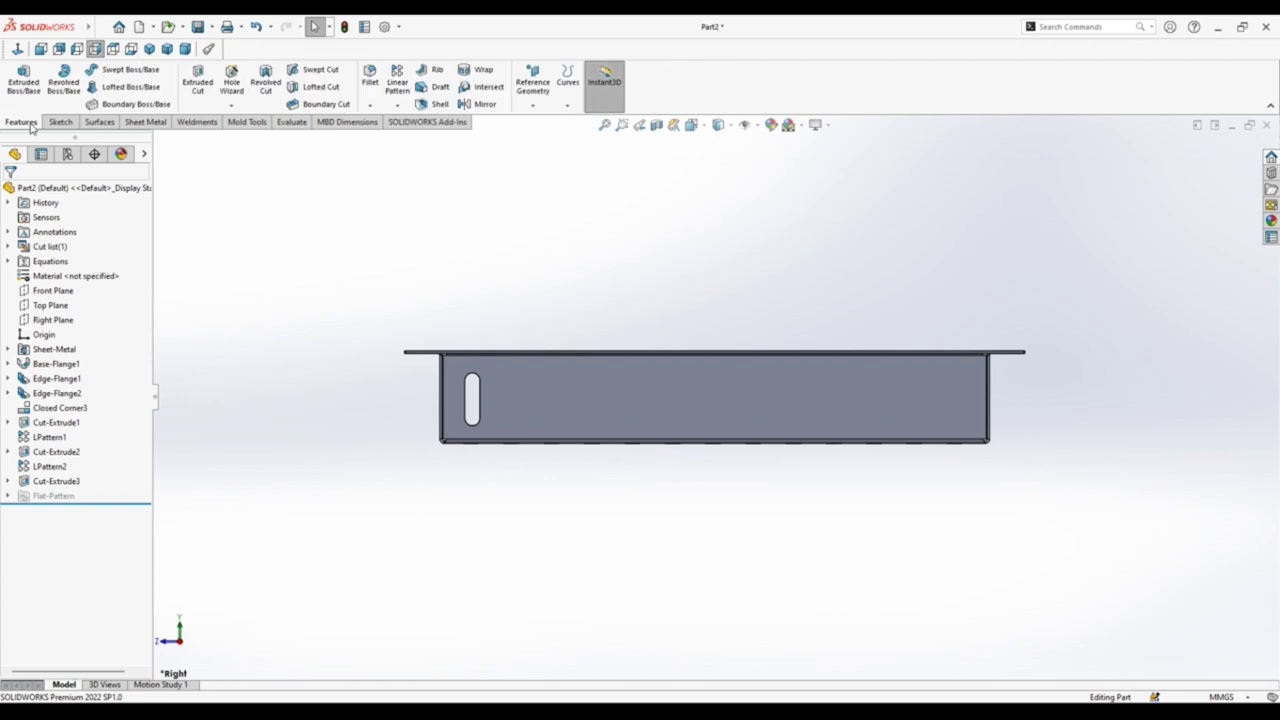
left_click(397, 80)
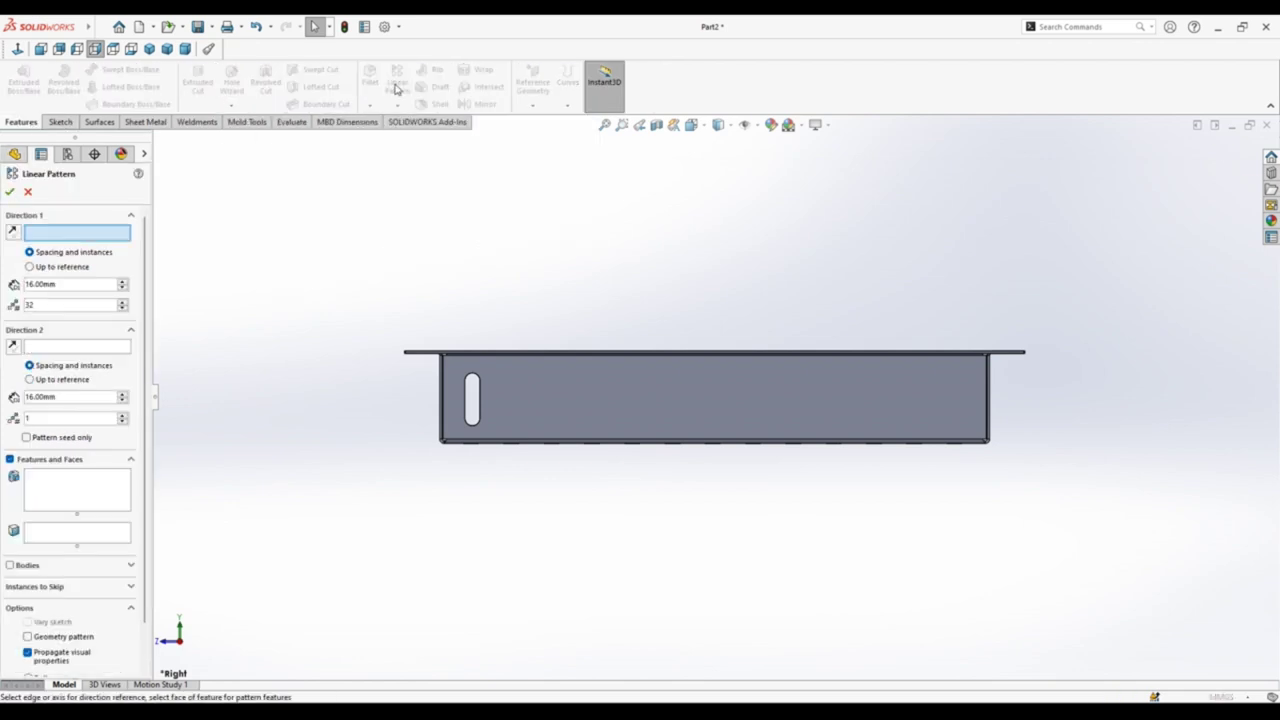
scroll(486, 352, "down", 3)
left_click(545, 350)
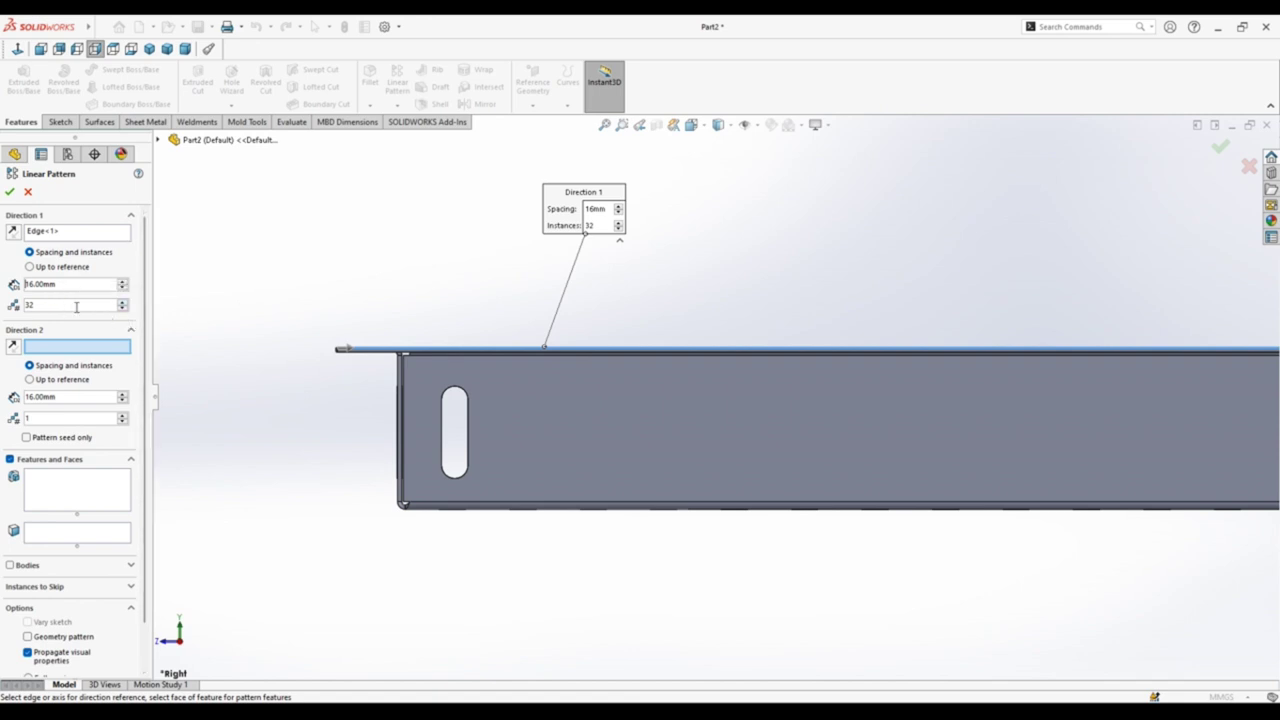
Step: Create LPattern3, repeating Cut-Extrude3 13 times at 16 mm spacing along the side wall
type("16")
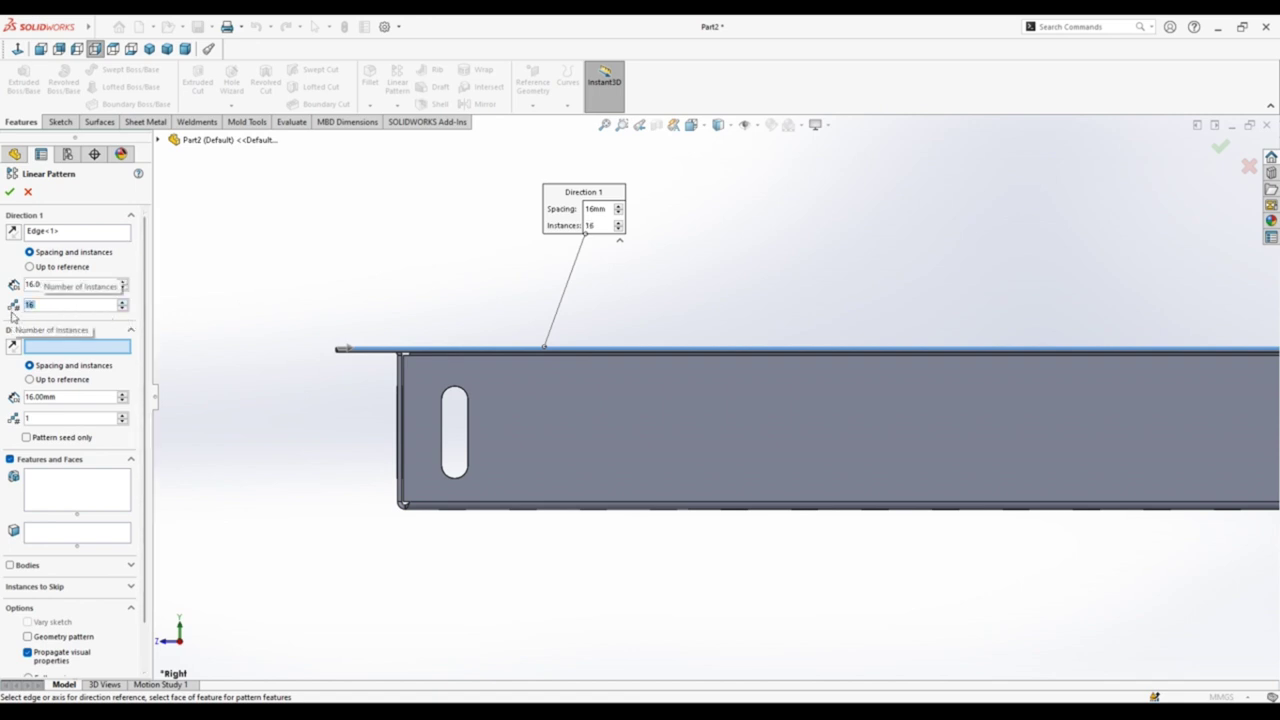
left_click(57, 495)
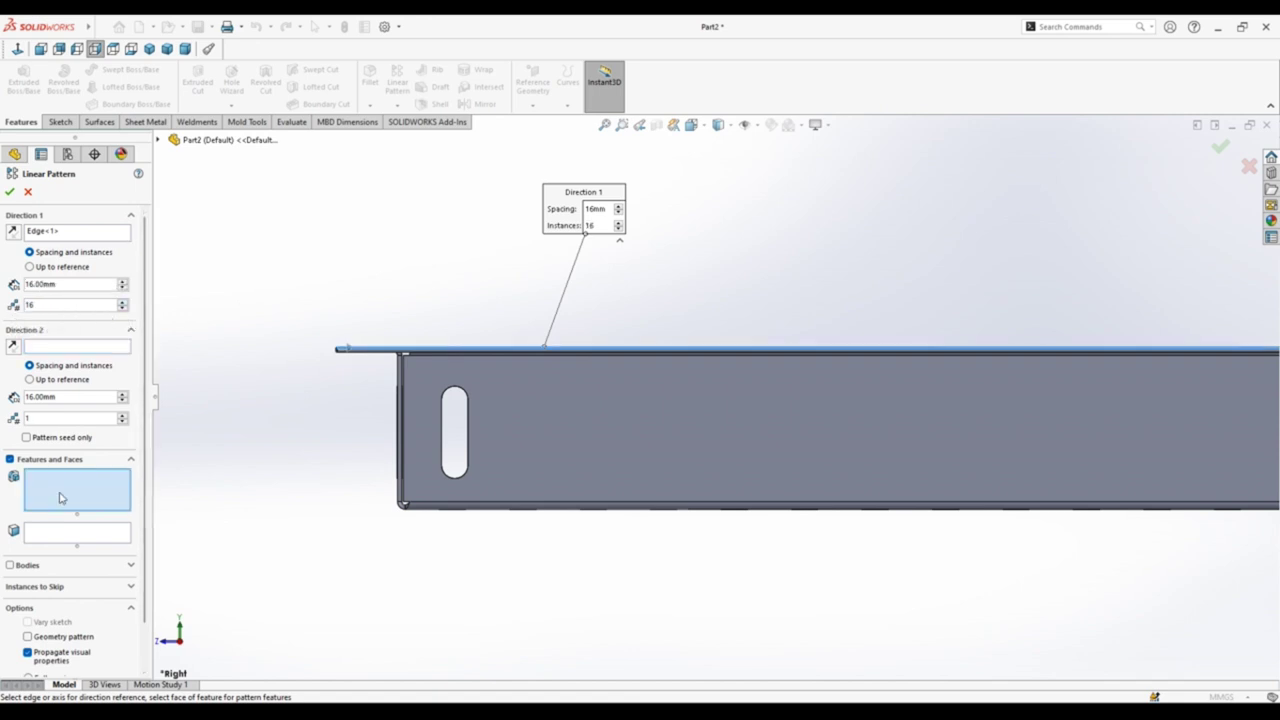
left_click(158, 140)
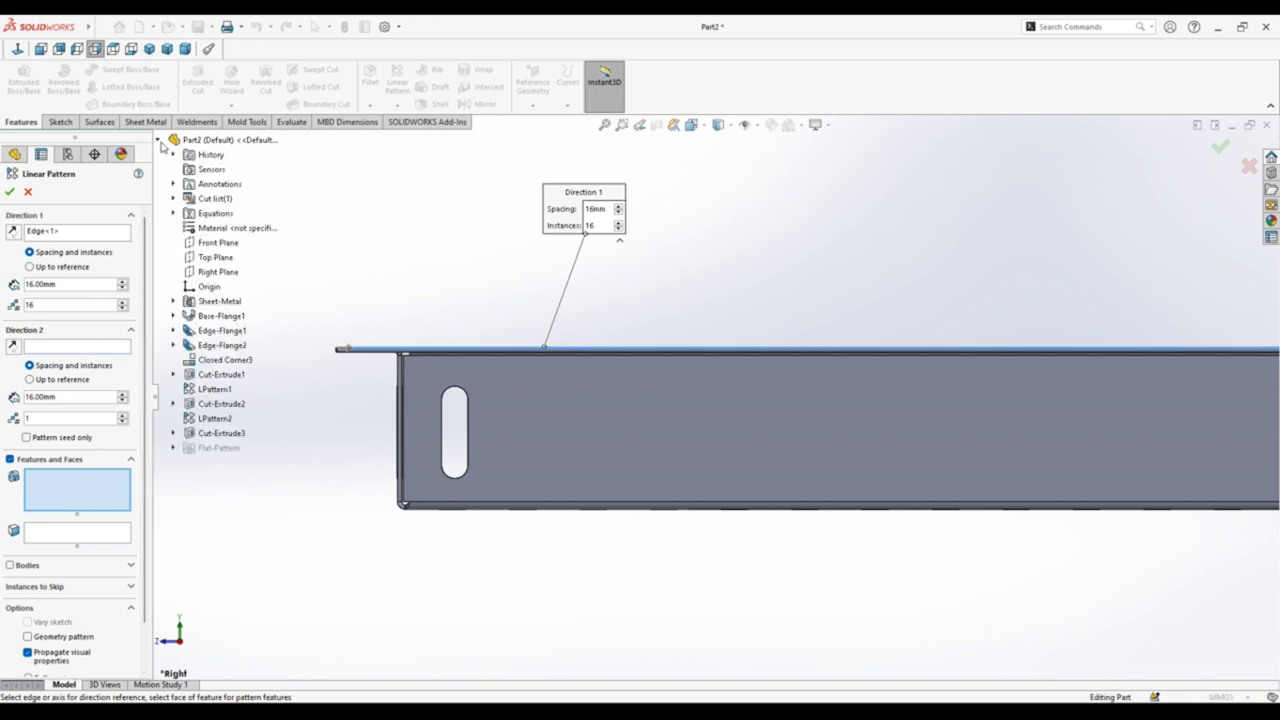
left_click(215, 433)
scroll(403, 291, "up", 3)
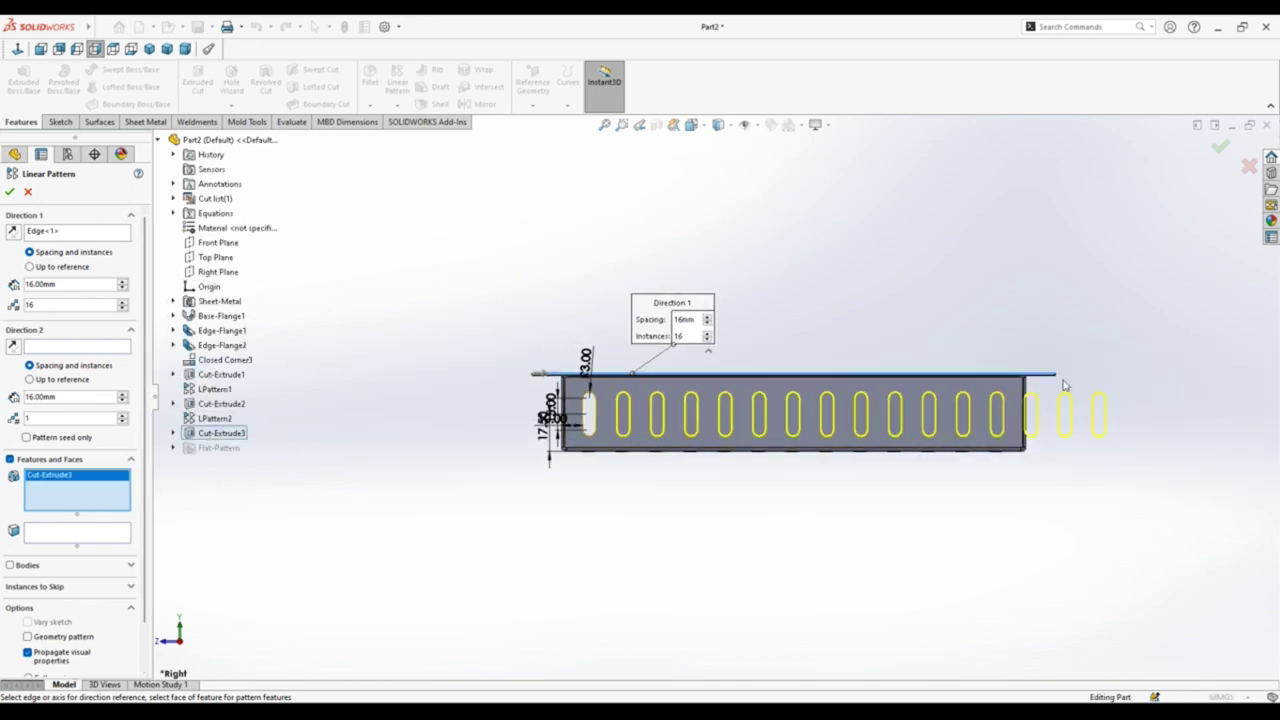
scroll(180, 300, "down", 1)
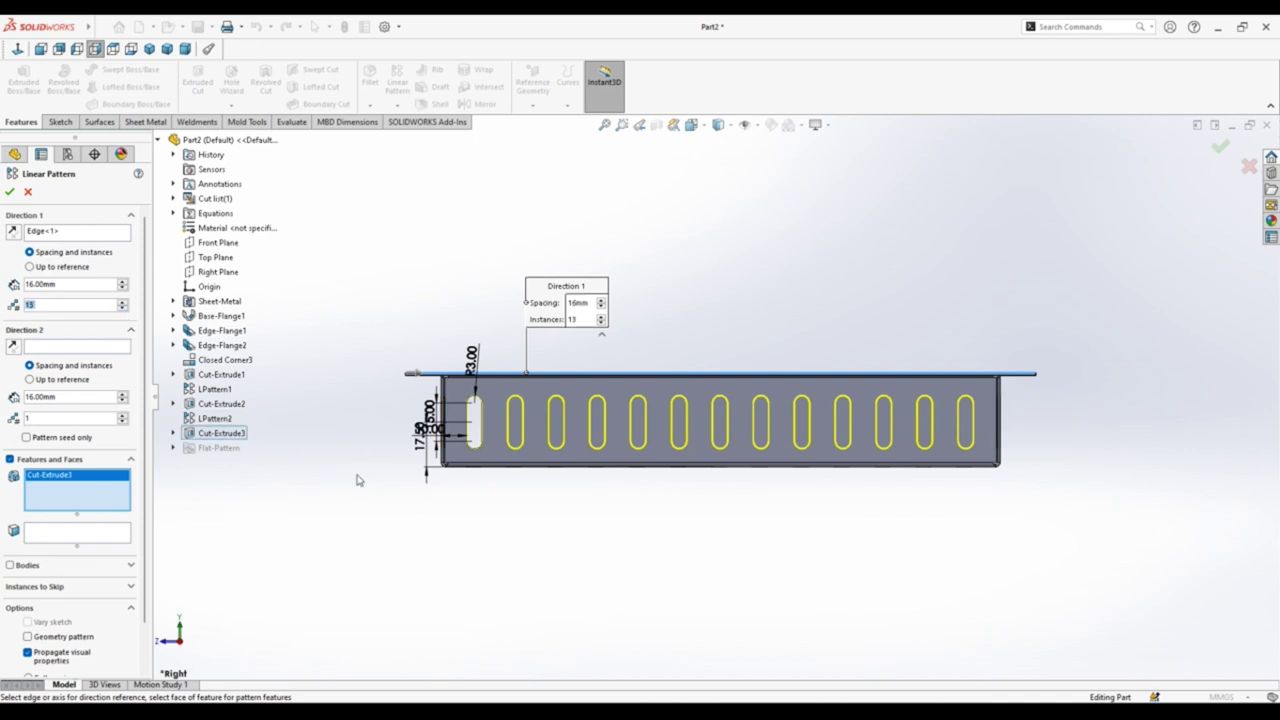
left_click(10, 192)
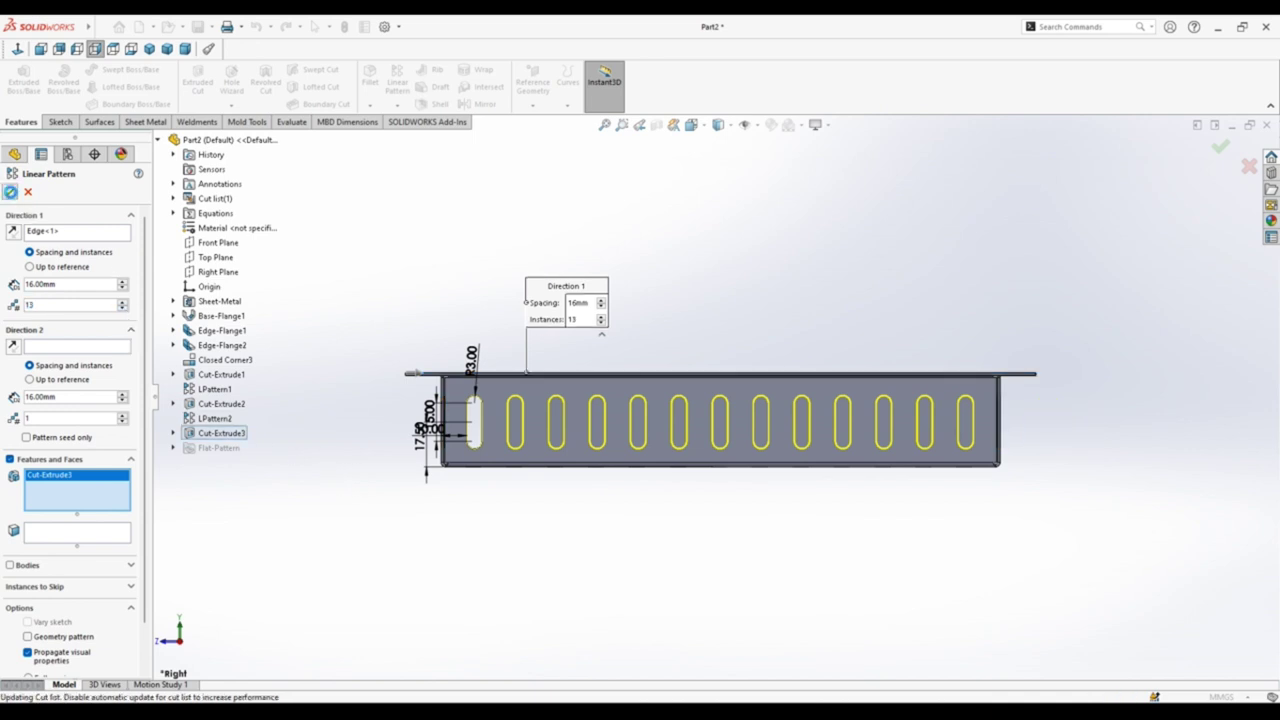
key("ctrl+7")
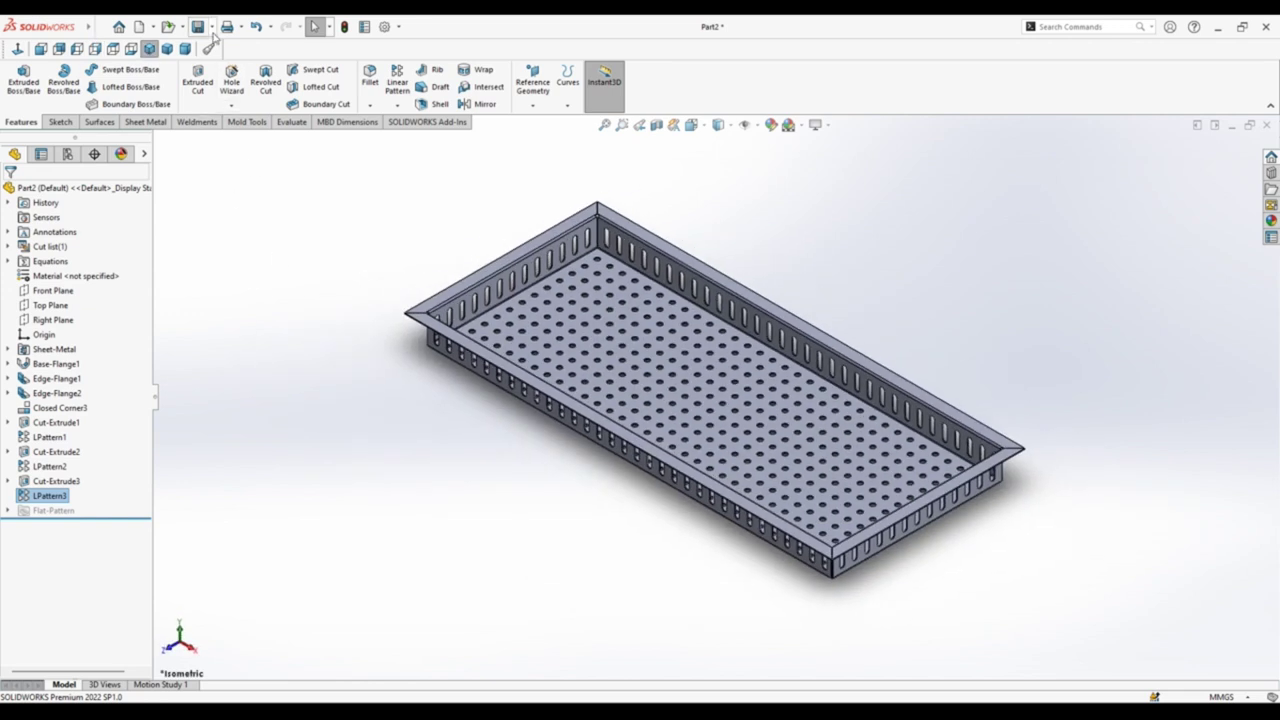
Step: Save the part as 'floor drain sieve' in the Sheet Metal folder
left_click(211, 27)
left_click(225, 60)
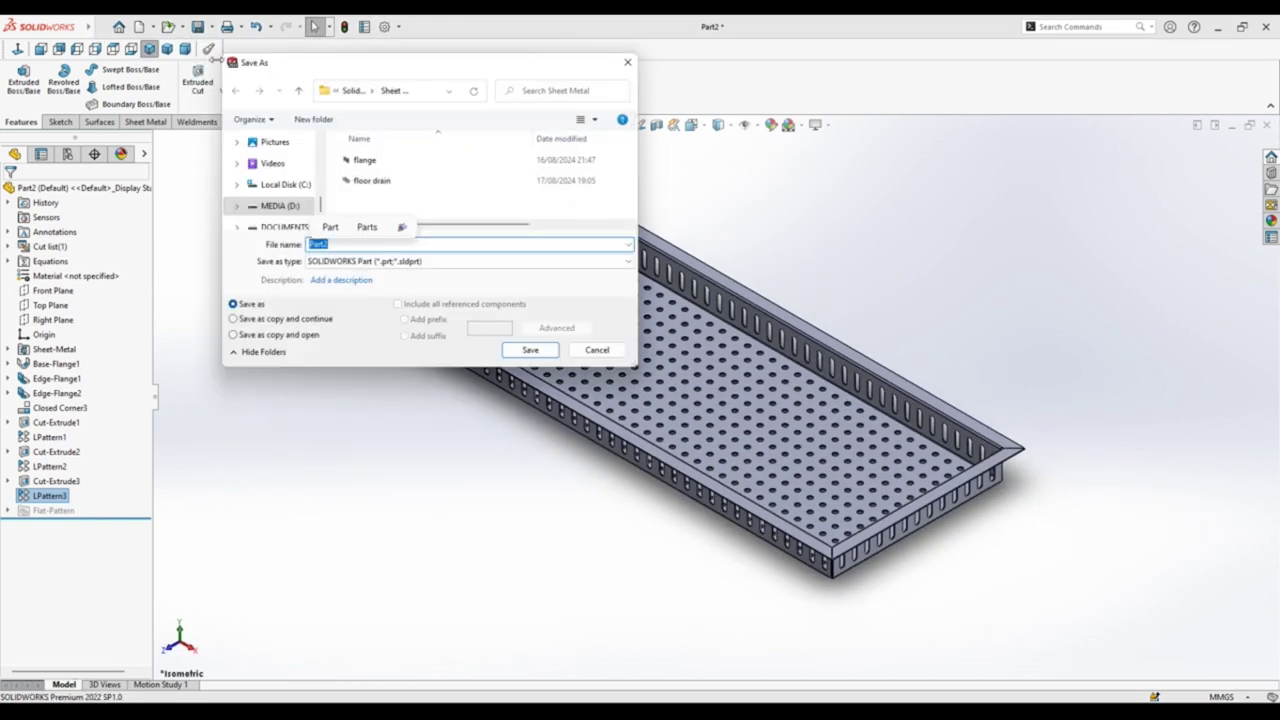
left_click(386, 181)
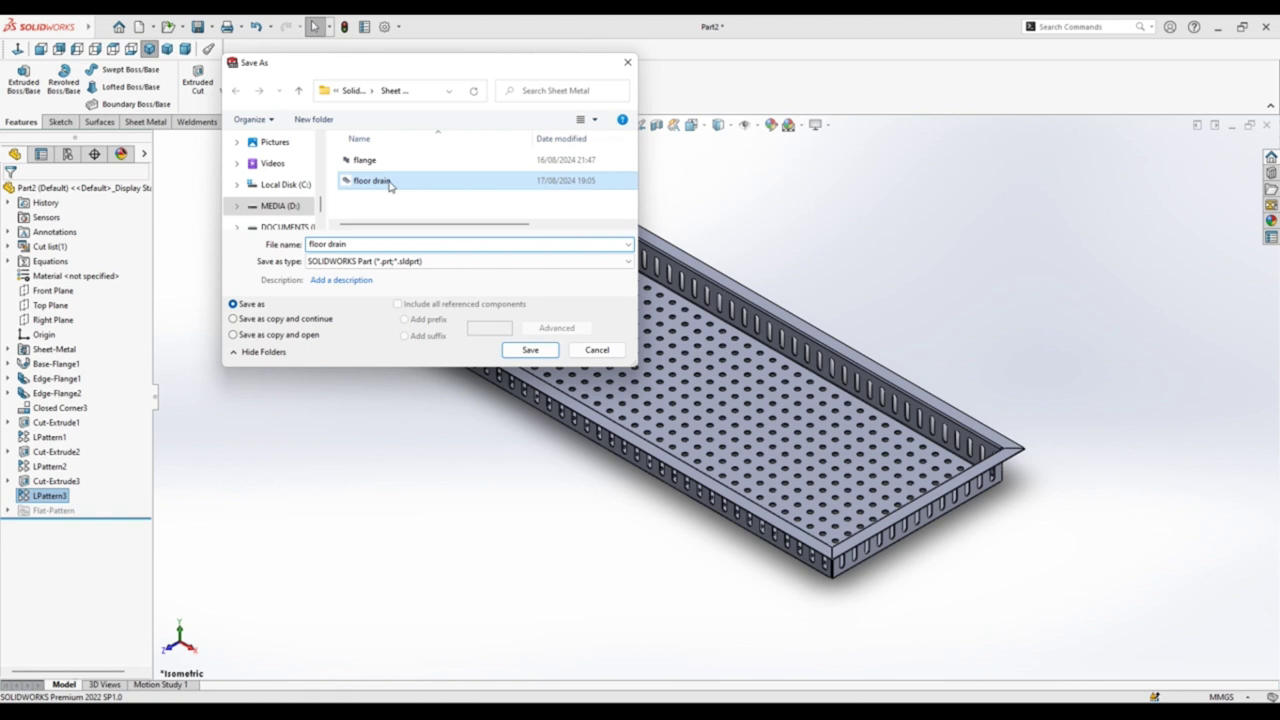
double_click(372, 244)
left_click(372, 245)
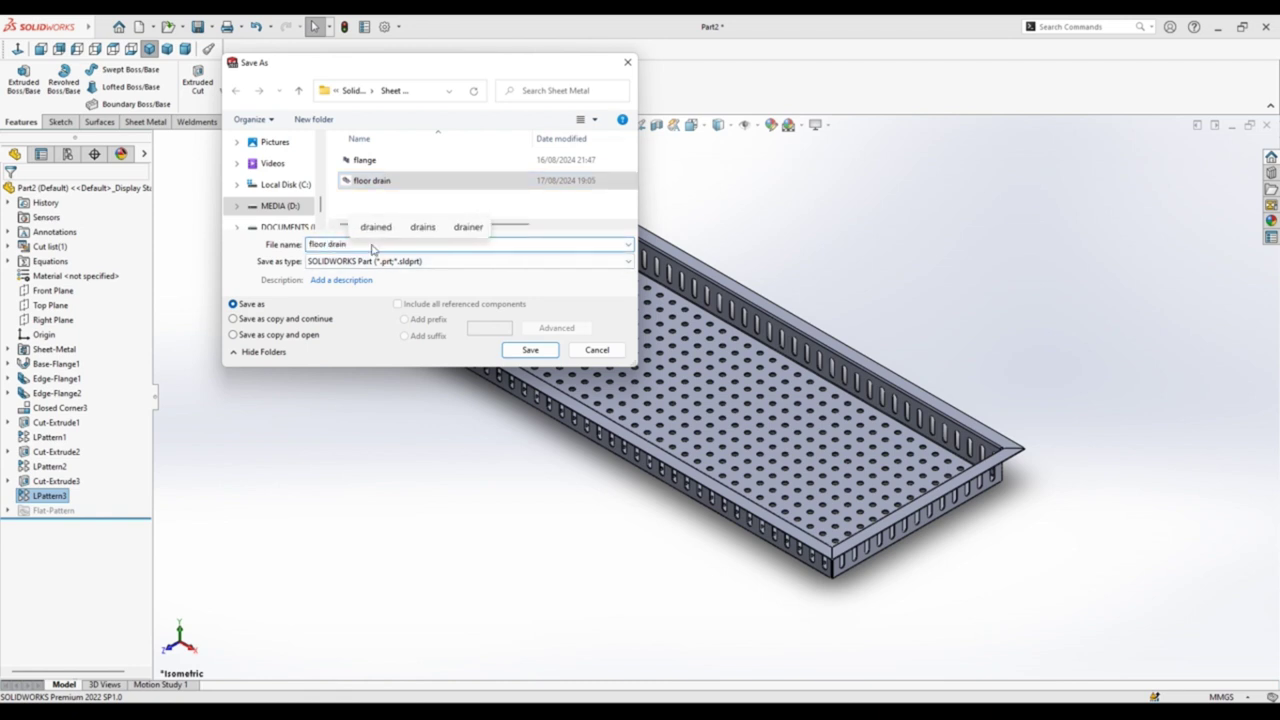
type("sieve")
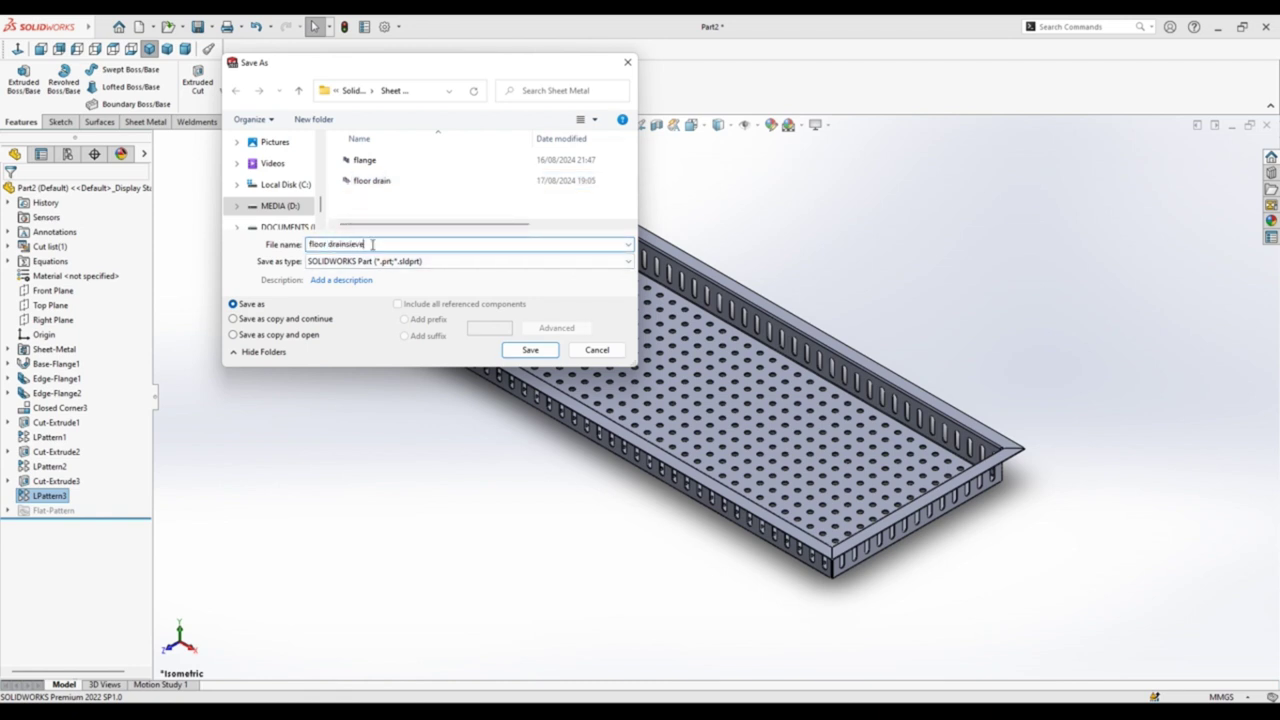
key("Left")
key("Left")
key("Left")
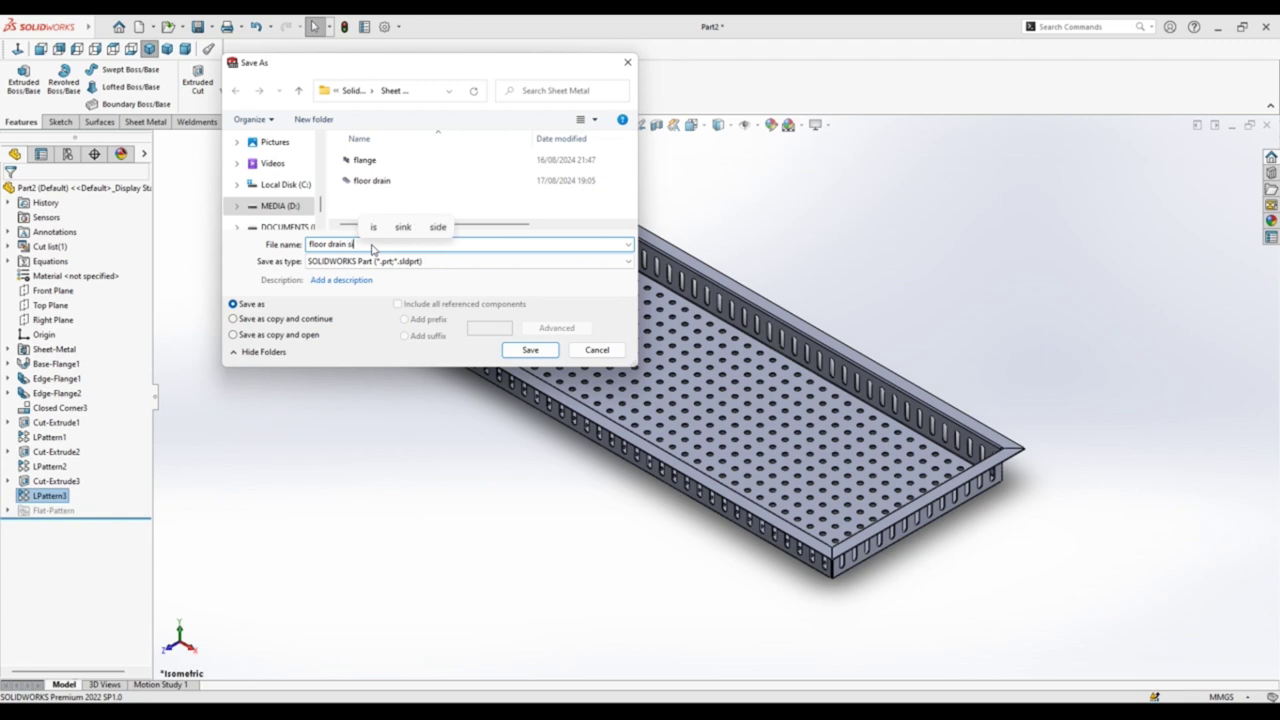
left_click(522, 353)
Step: Flatten the sieve, inspect its flat pattern from the Top view, then fold it back
left_click(422, 419)
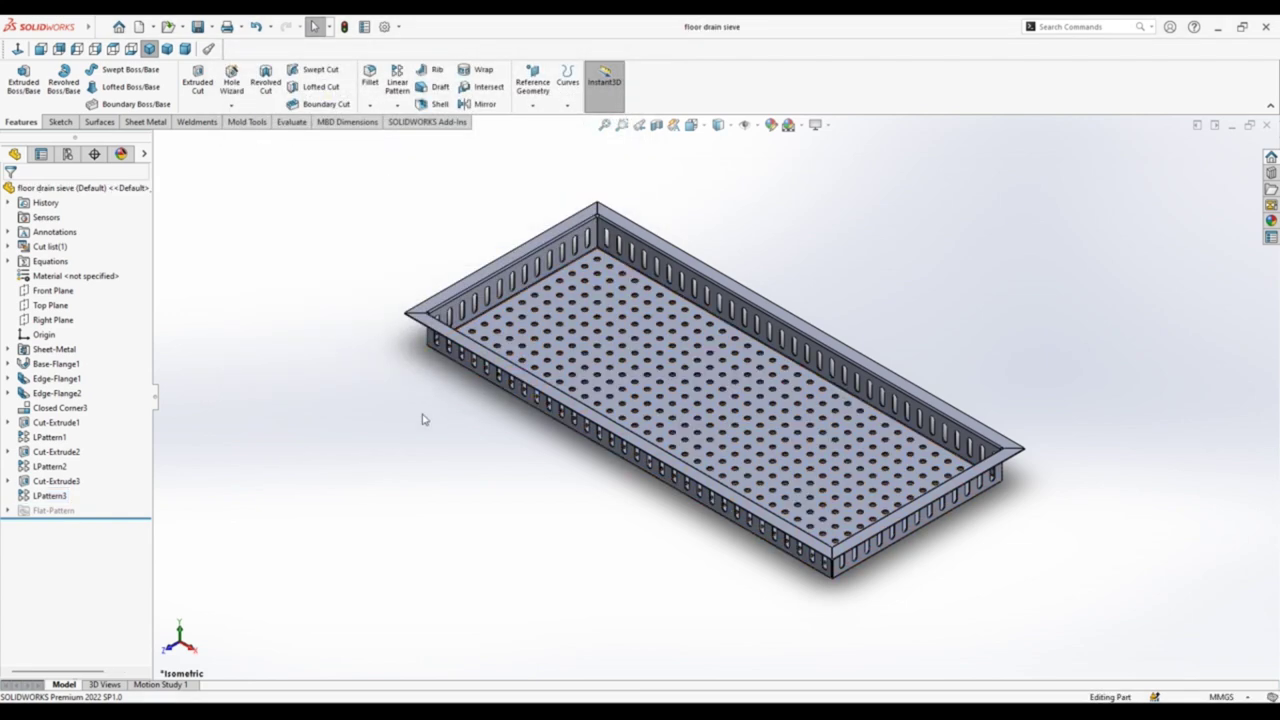
key("z")
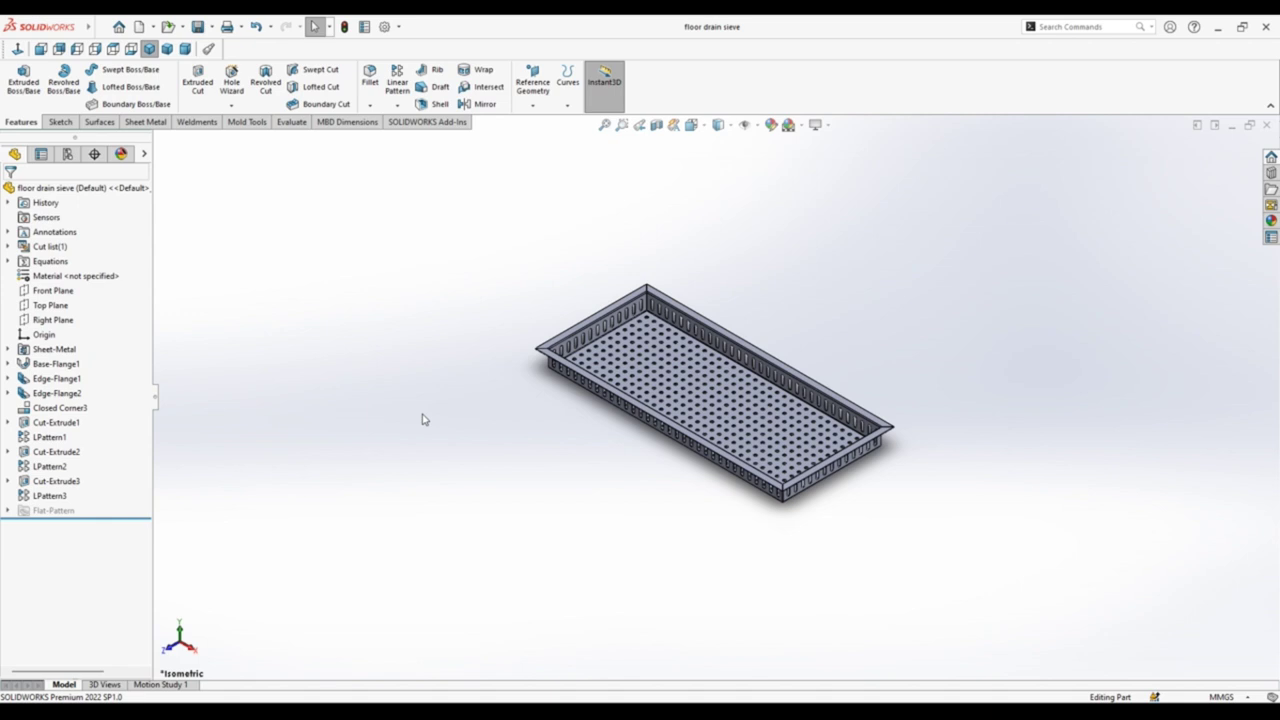
scroll(865, 488, "down", 4)
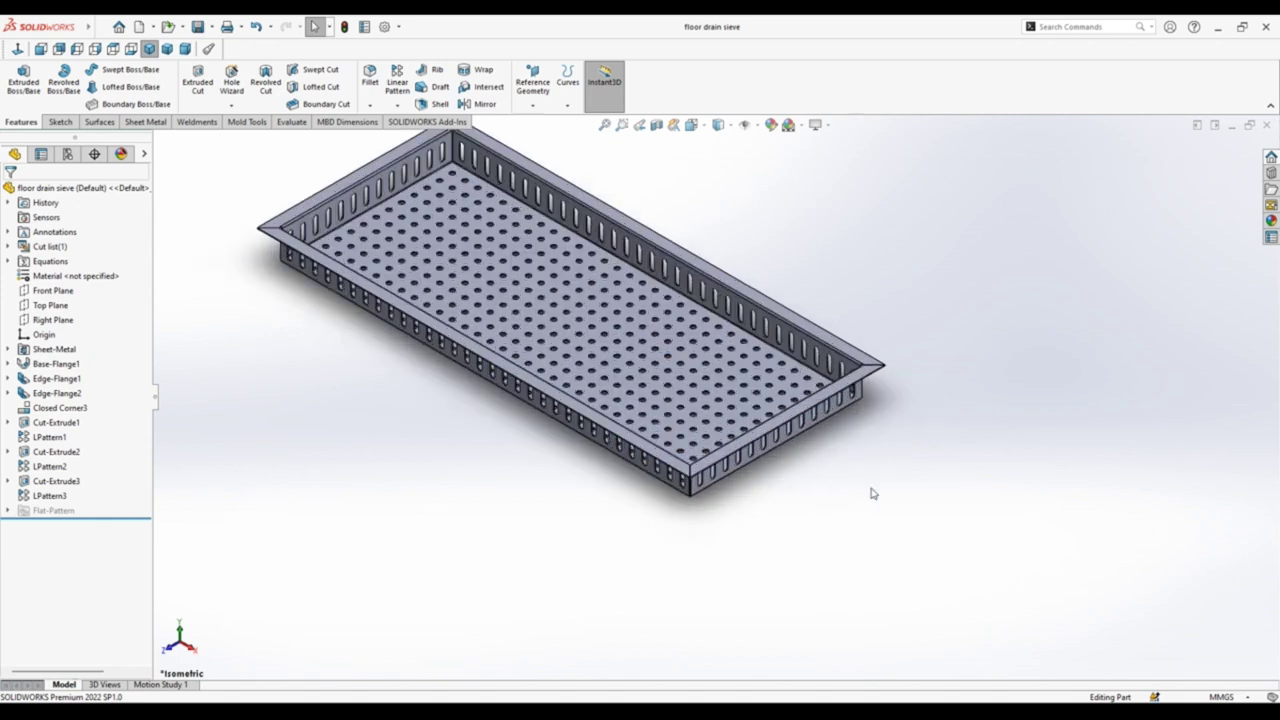
left_click(168, 49)
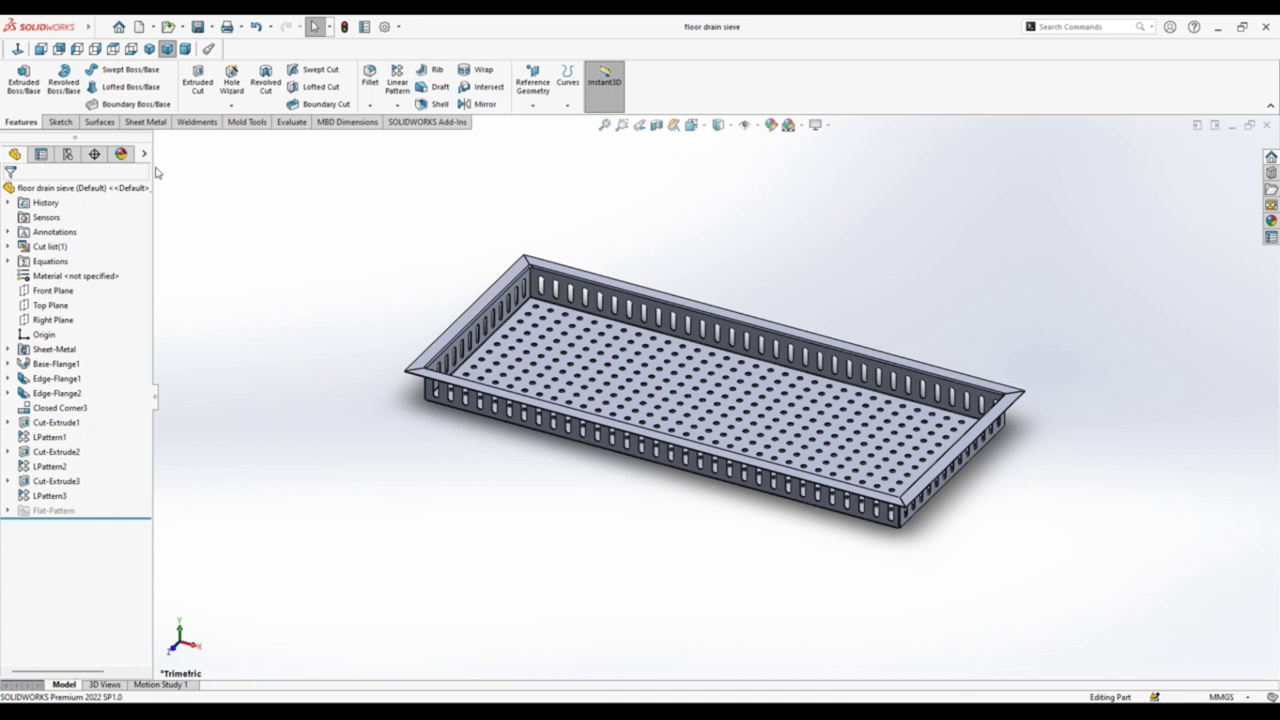
left_click(158, 123)
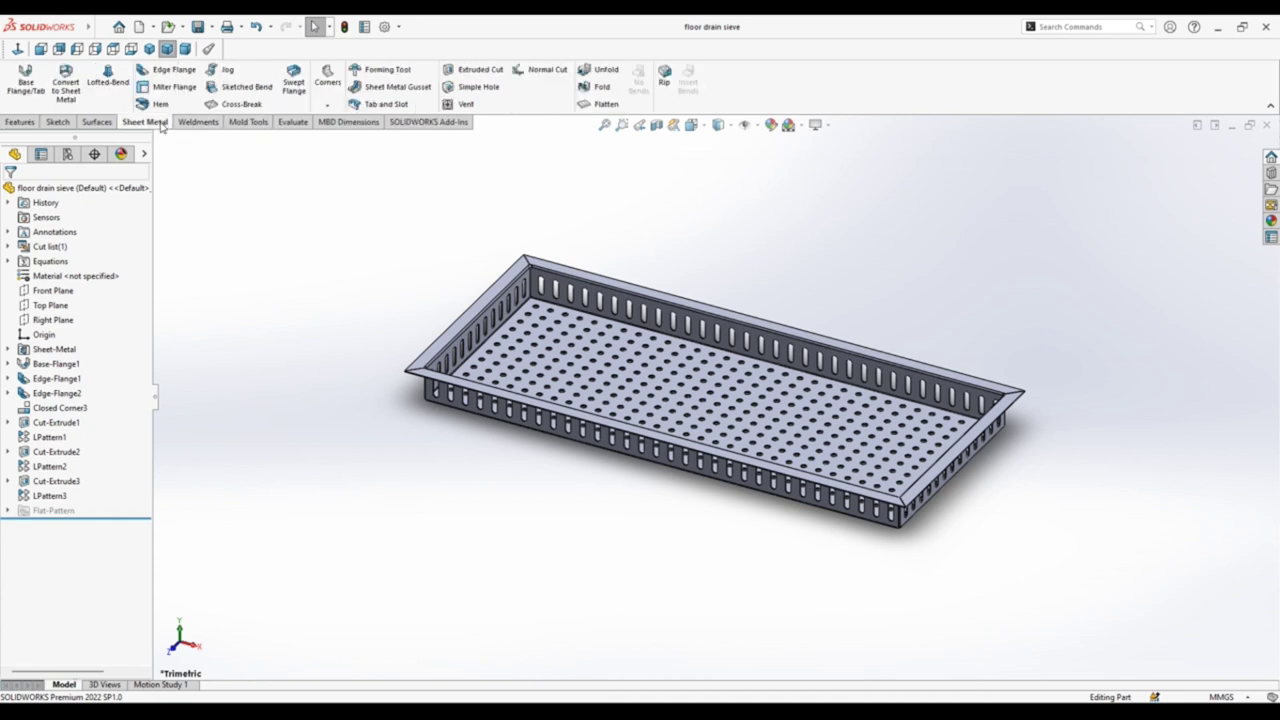
left_click(604, 105)
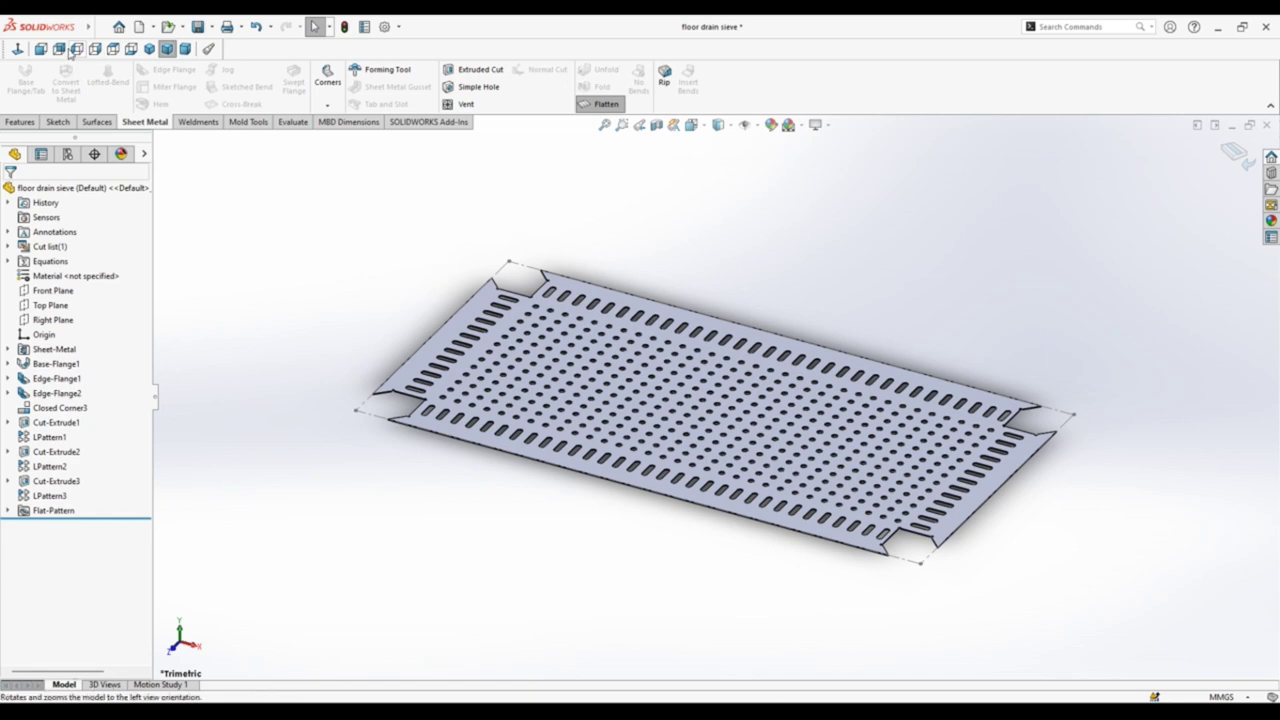
left_click(113, 49)
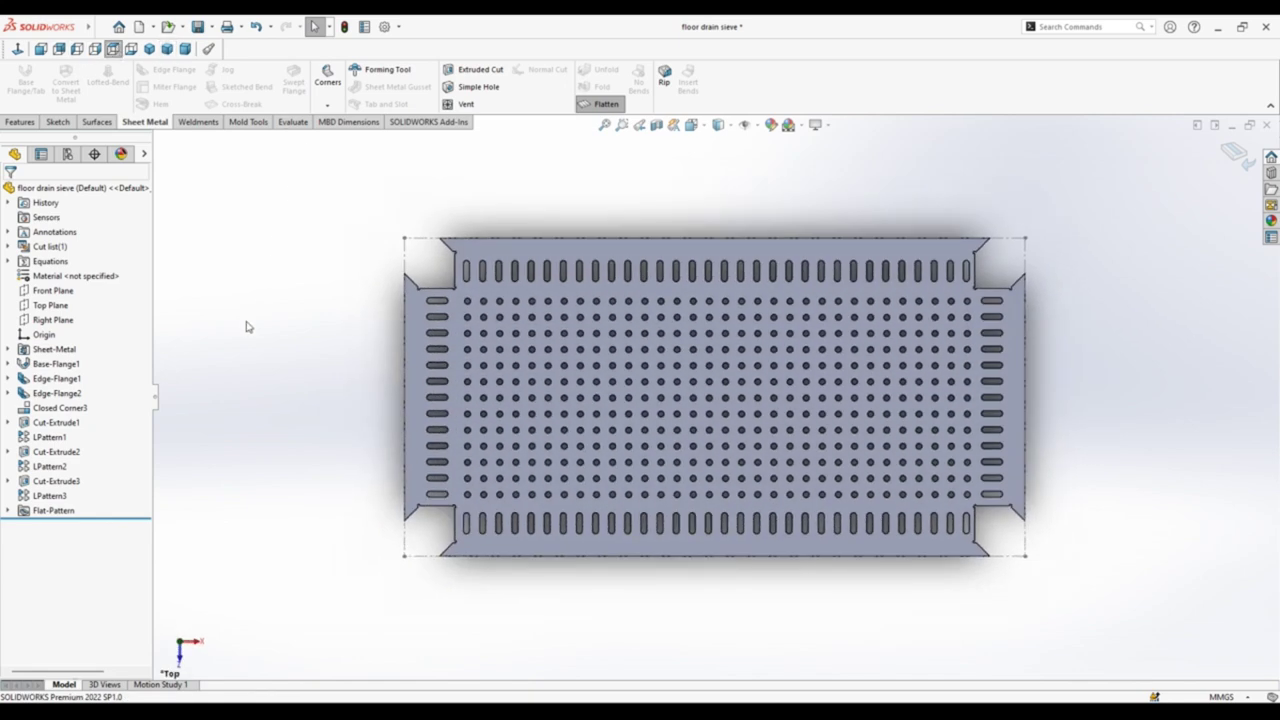
left_click(1237, 154)
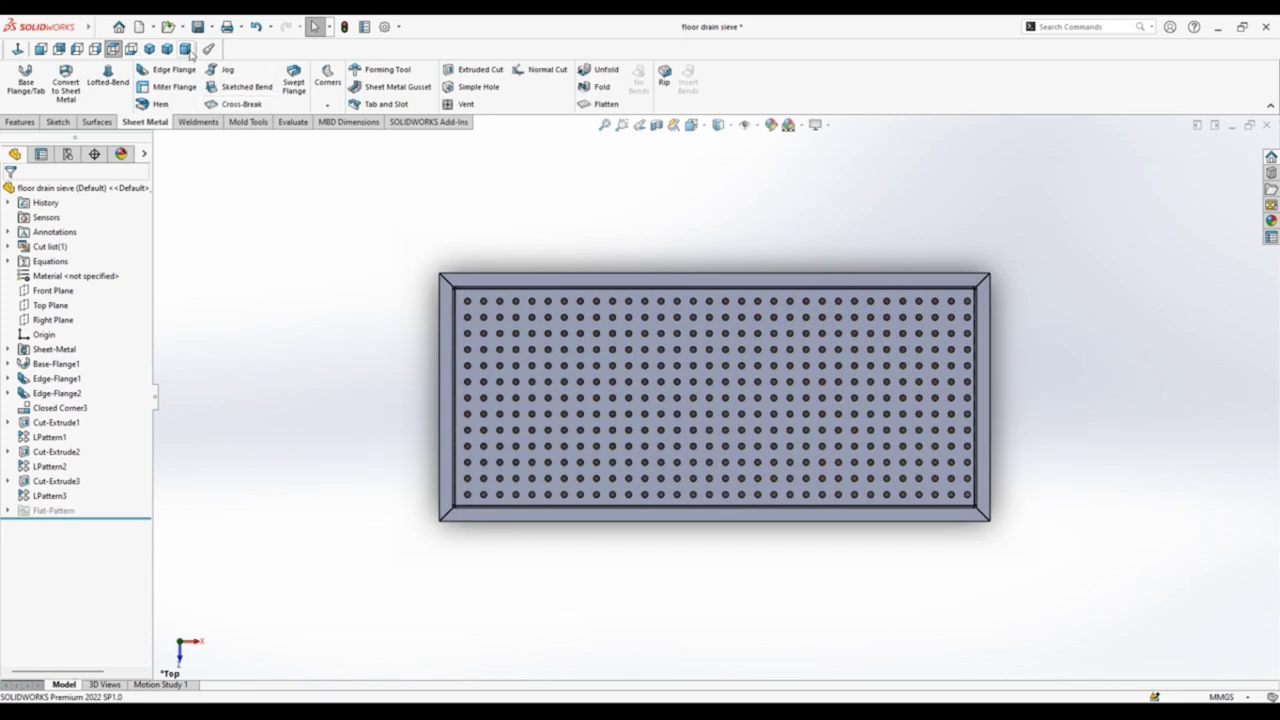
left_click(185, 49)
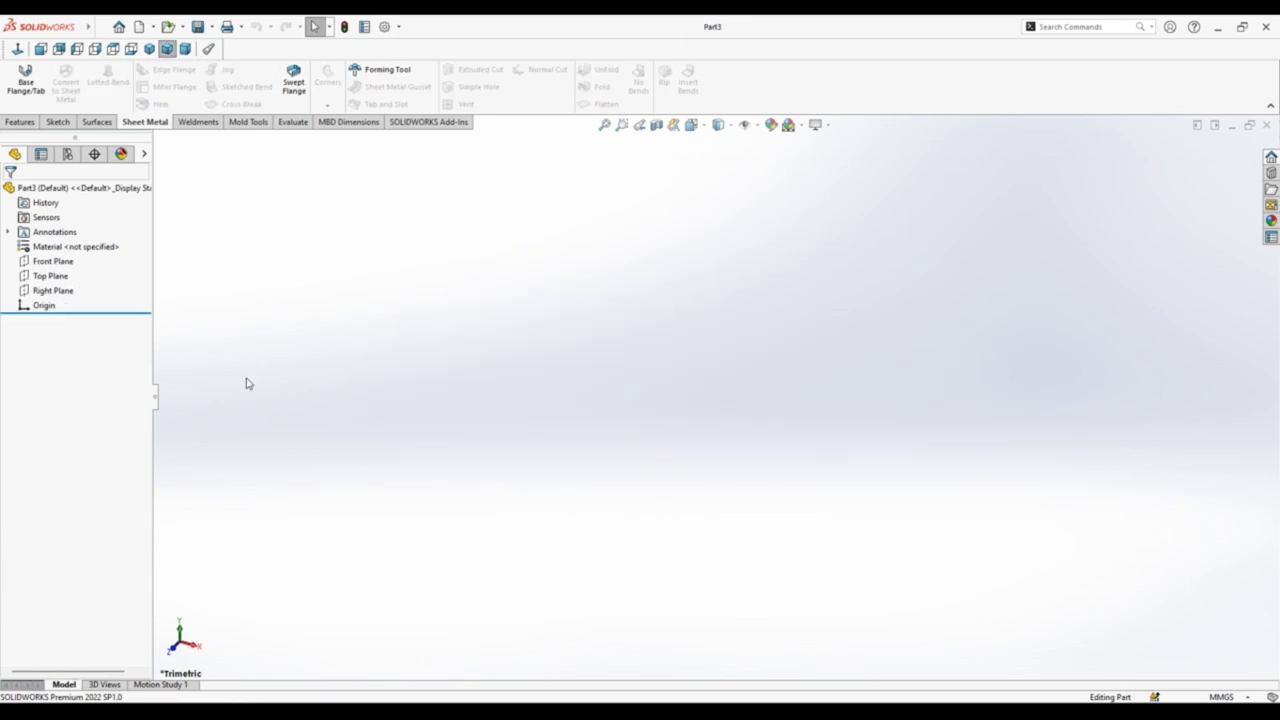
Step: Sketch a center rectangle on the origin on the Top Plane
left_click(52, 275)
left_click(72, 262)
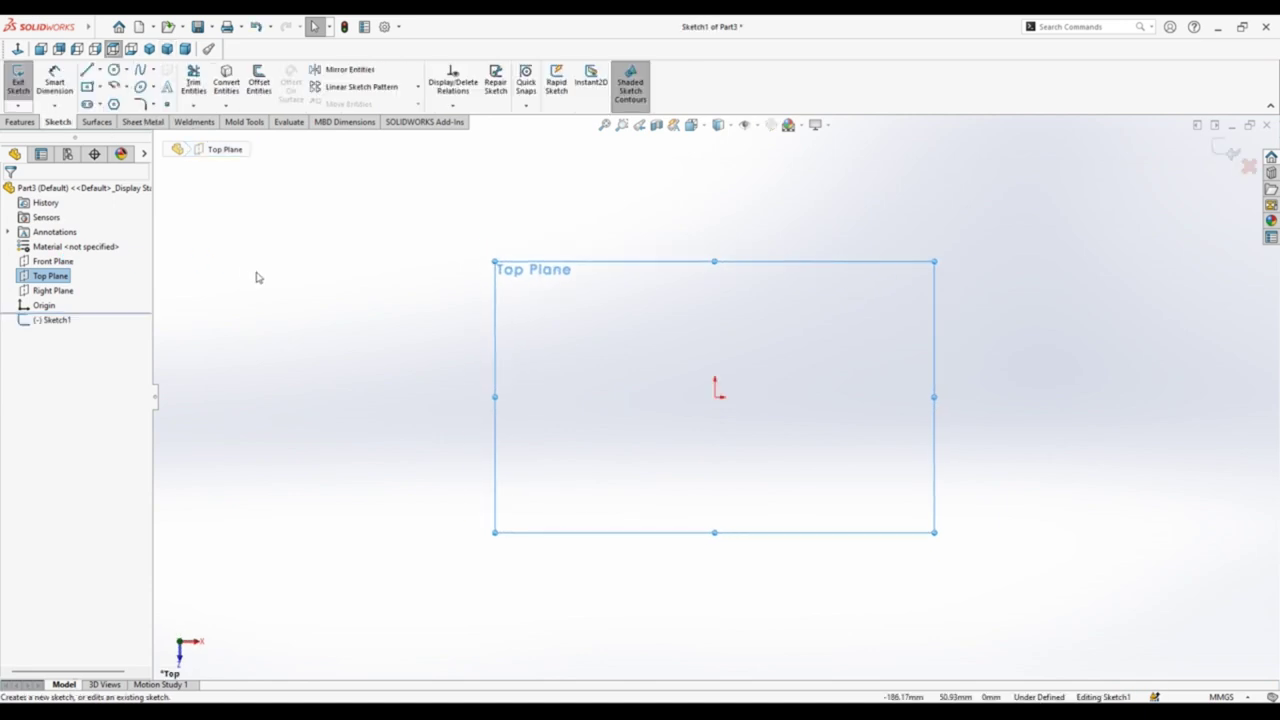
right_click_drag(256, 277, 243, 326)
left_click(716, 395)
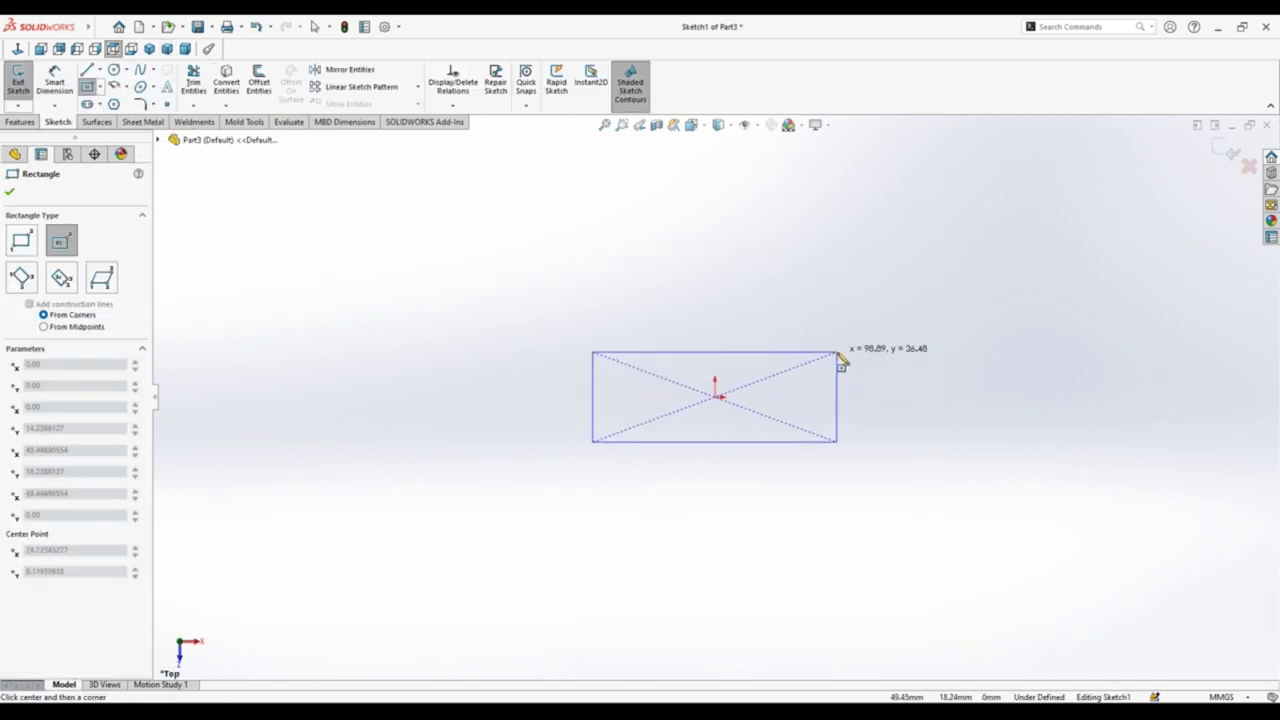
Step: Dimension the rectangle 555 mm wide by 255 mm high and start a Base Flange
left_click(838, 355)
right_click_drag(837, 306, 846, 251)
left_click(754, 350)
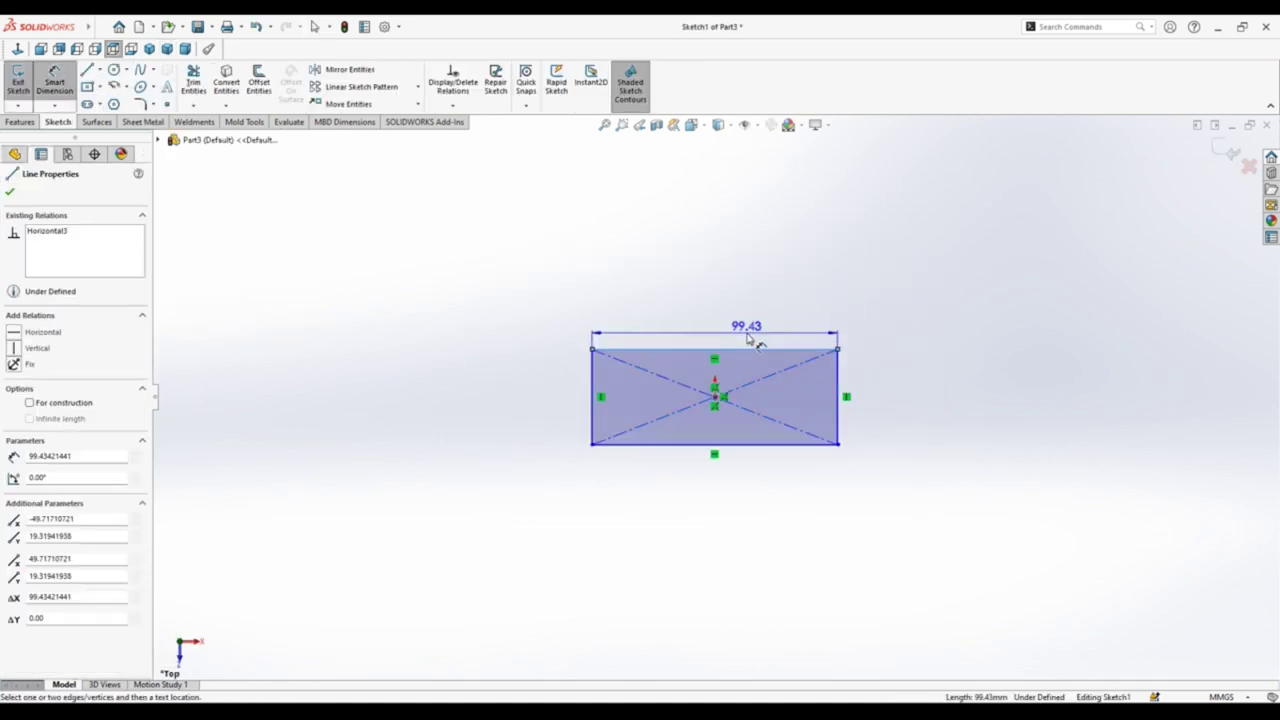
left_click(748, 338)
type("555")
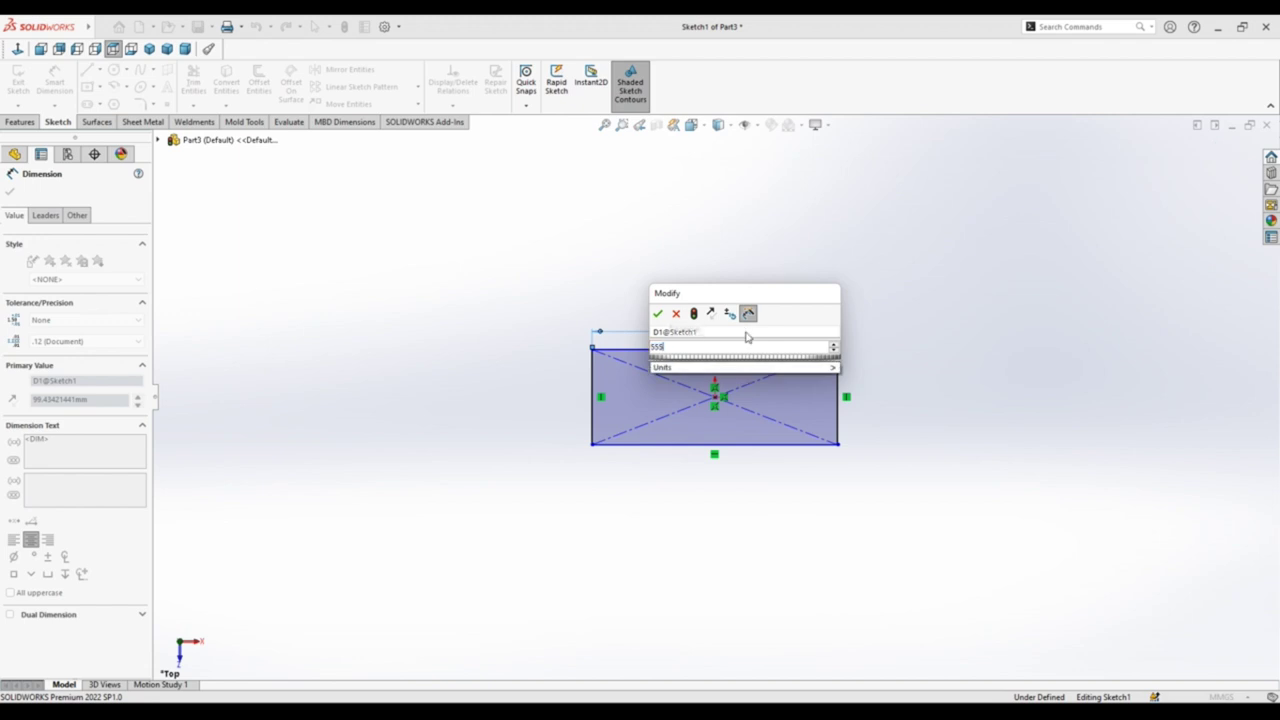
key("Return")
left_click(838, 392)
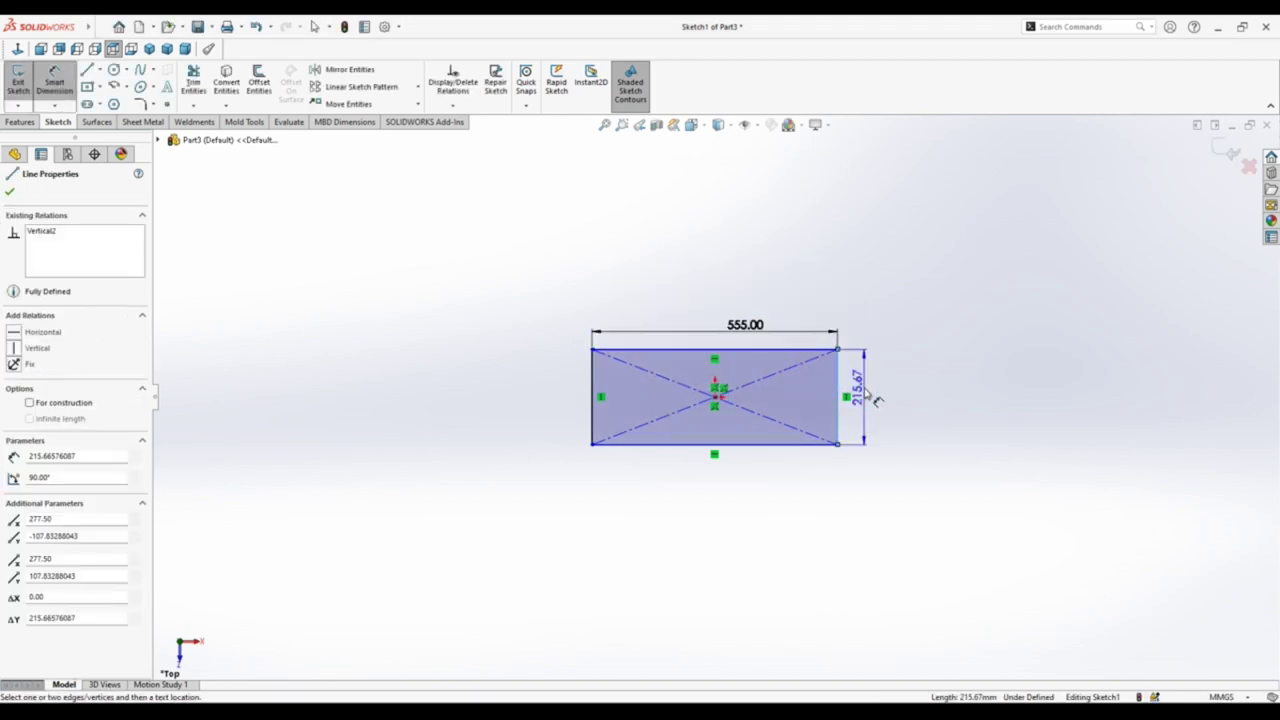
left_click(865, 388)
type("255")
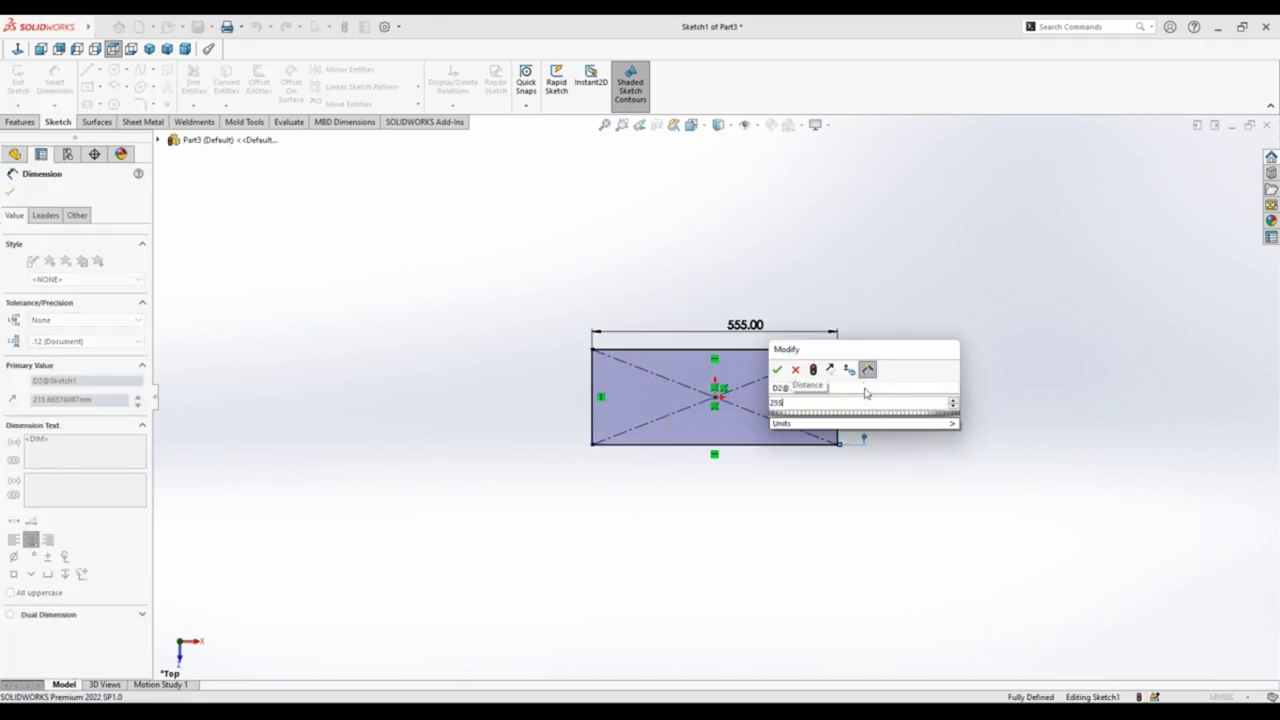
key("Return")
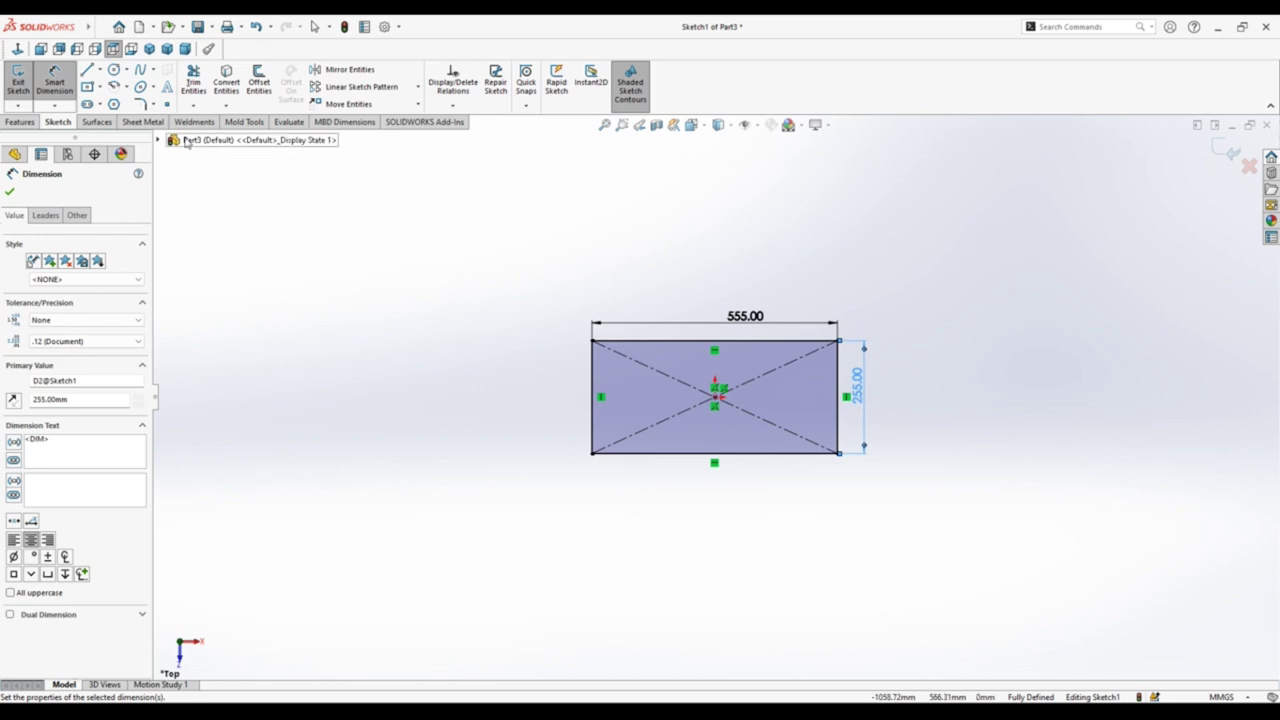
left_click(146, 122)
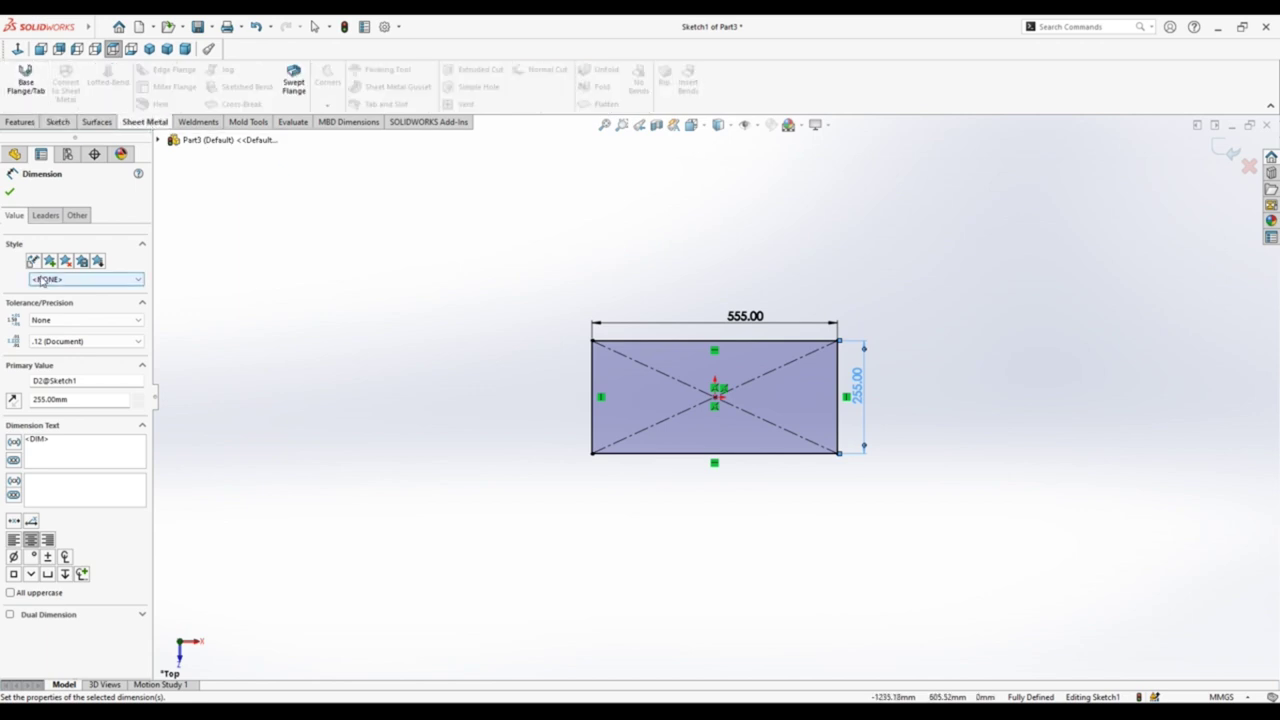
left_click(25, 78)
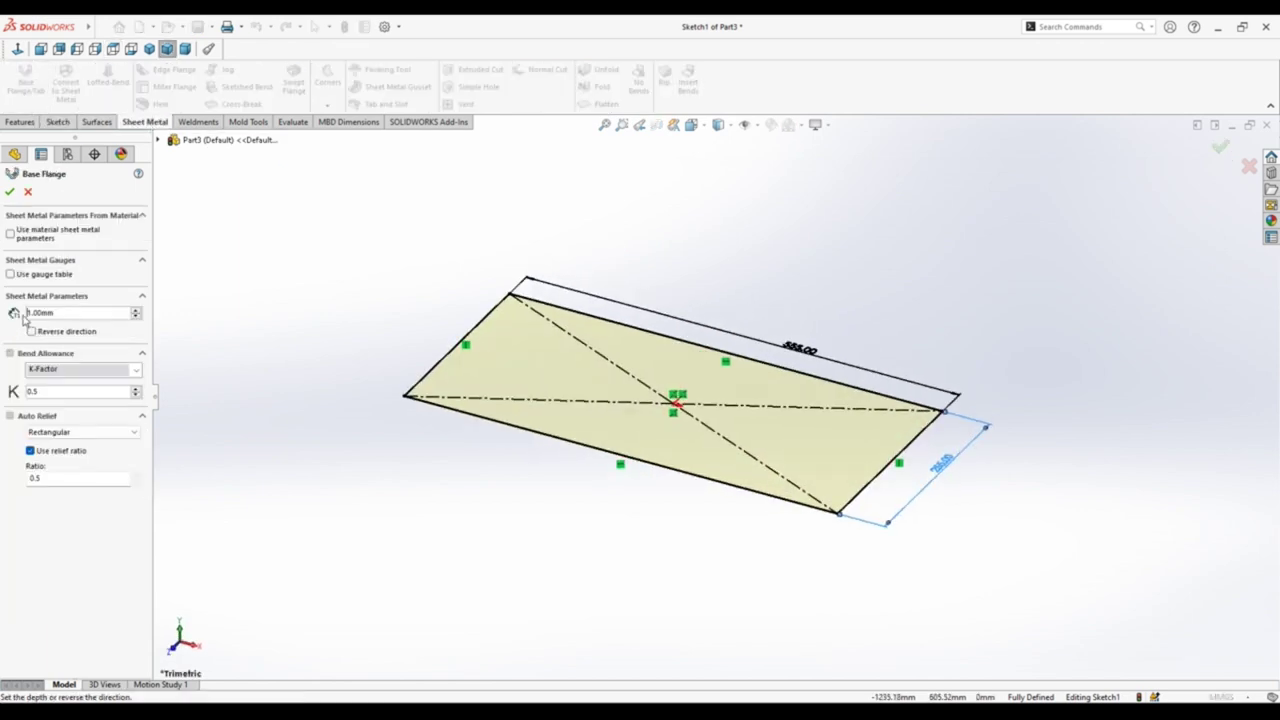
Step: Create the base plate and add a 20 mm edge flange on all four edges
left_click(10, 192)
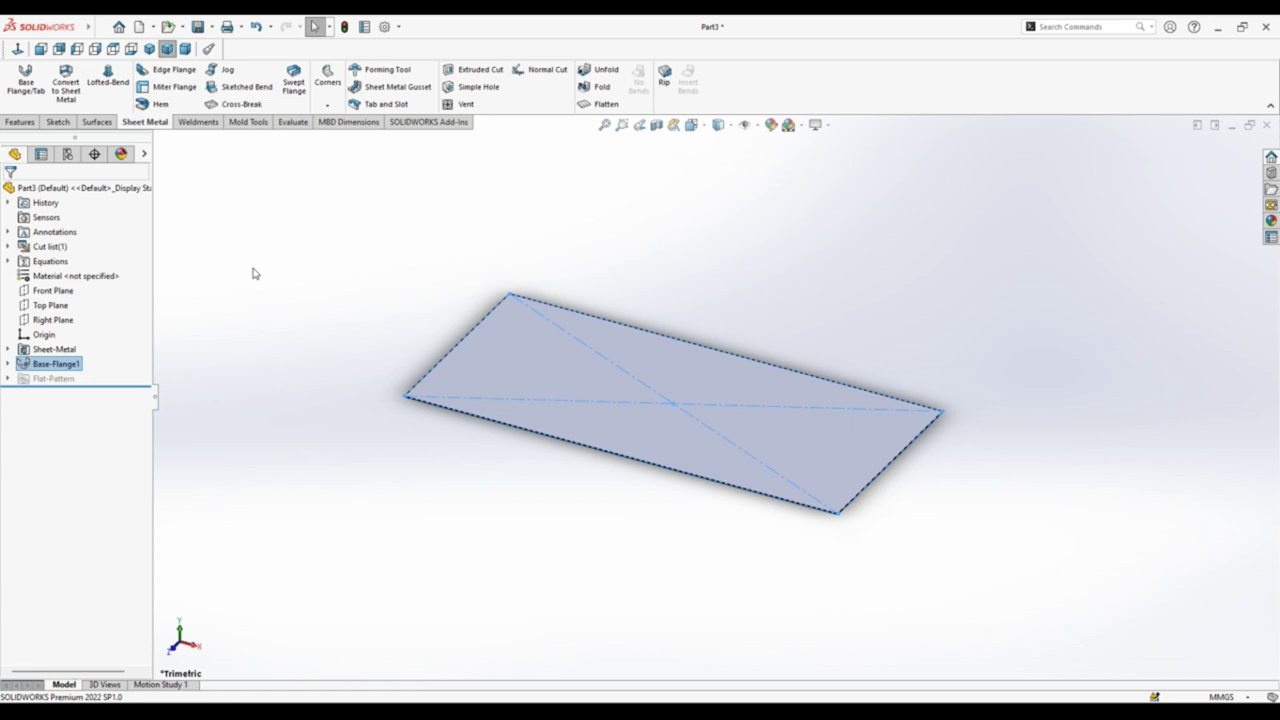
left_click(170, 69)
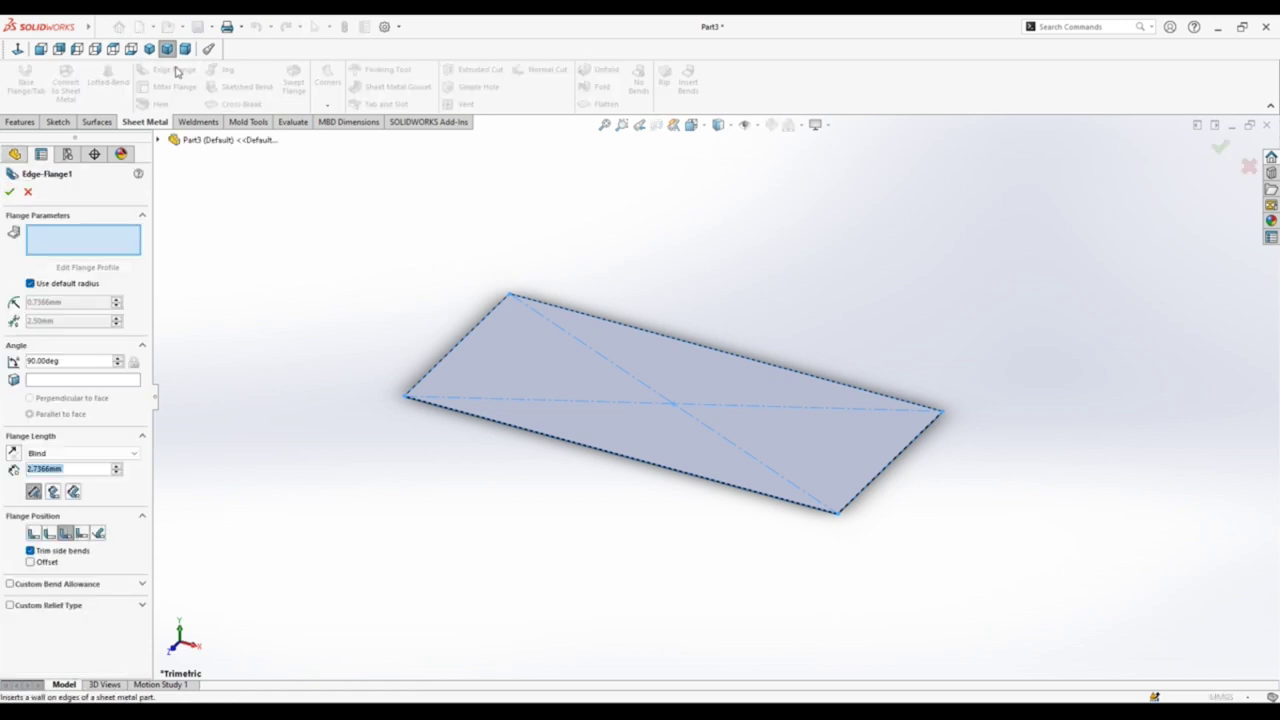
left_click(457, 423)
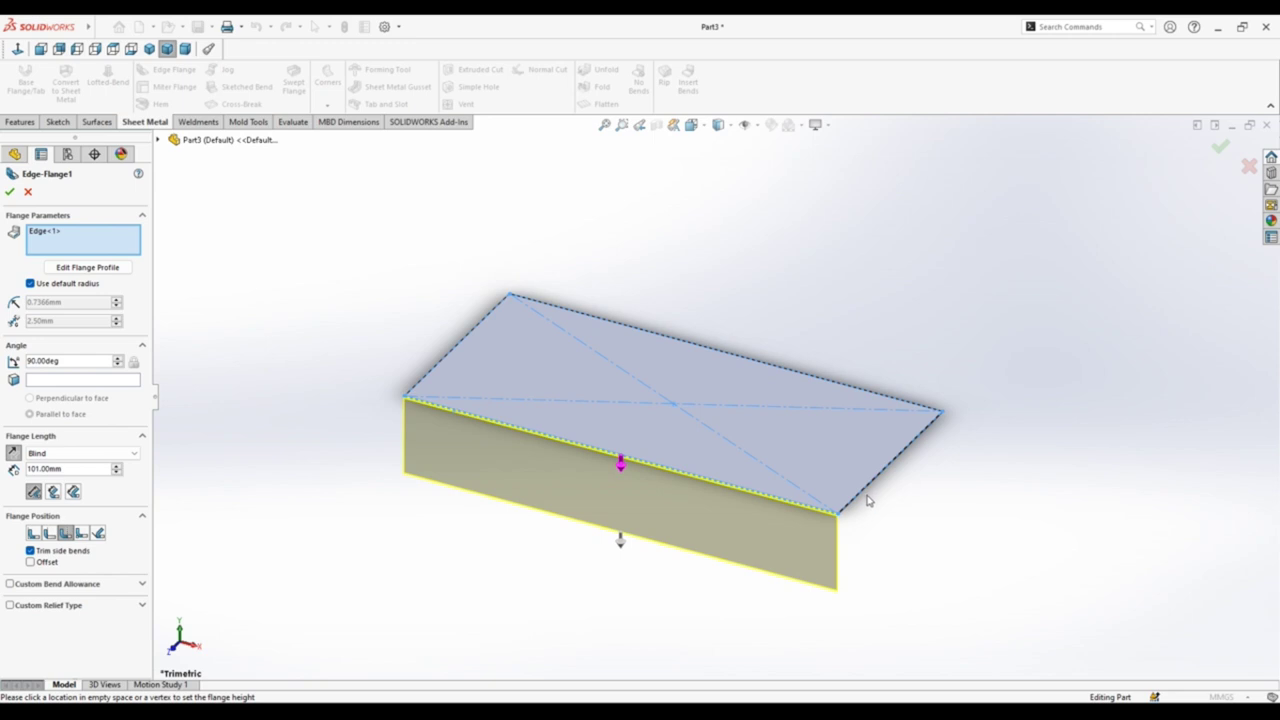
left_click(900, 451)
mouse_move(931, 368)
middle_mouse_down()
mouse_move(675, 565)
mouse_move(697, 606)
middle_mouse_up()
left_click(890, 451)
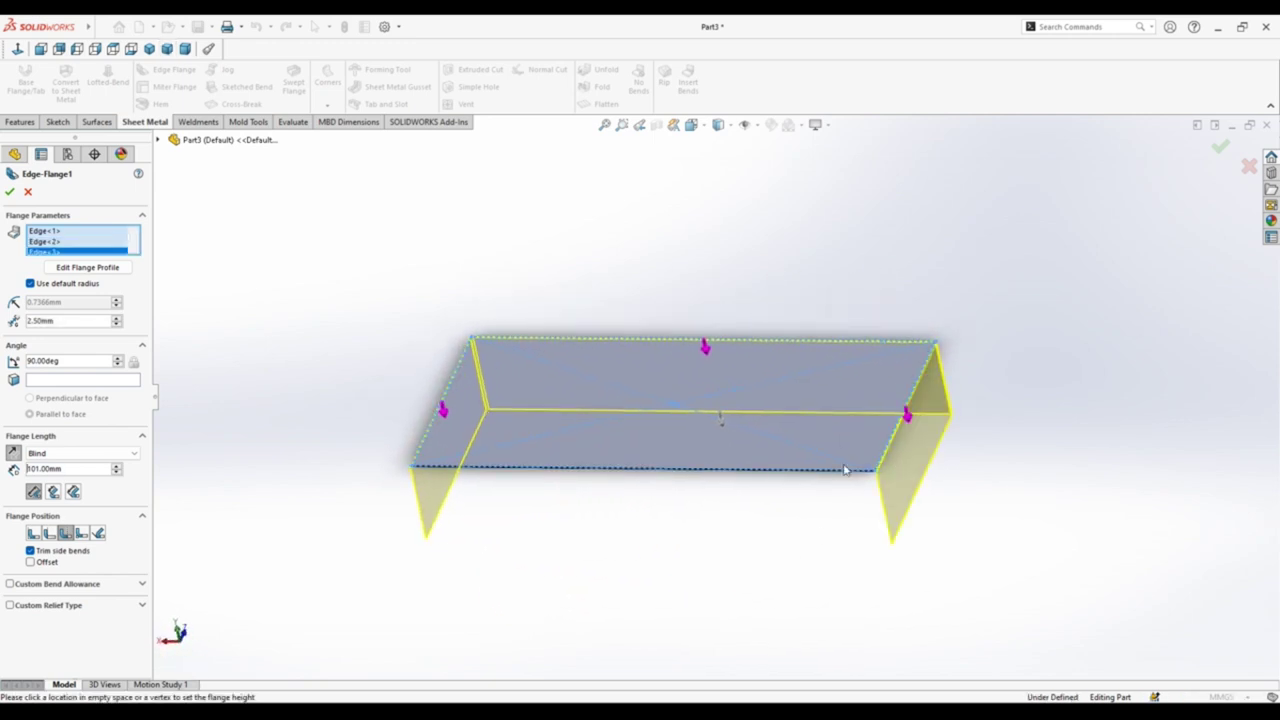
left_click(843, 469)
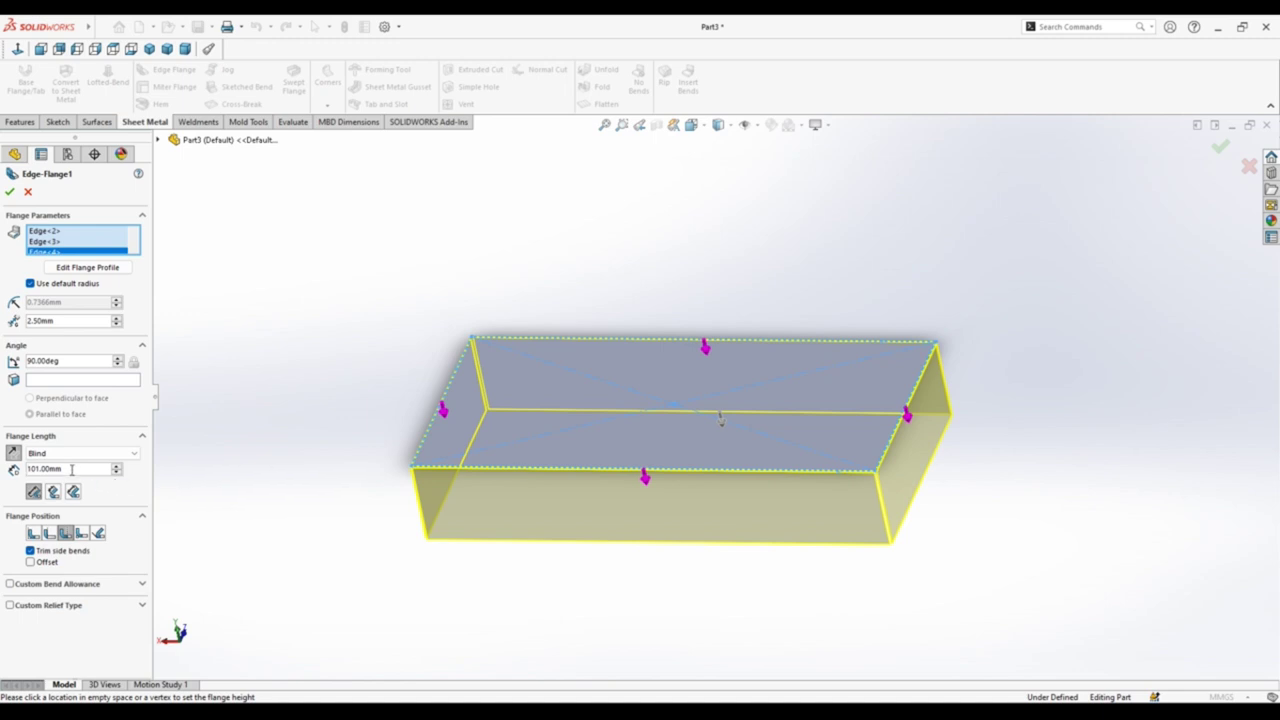
double_click(71, 469)
type("20")
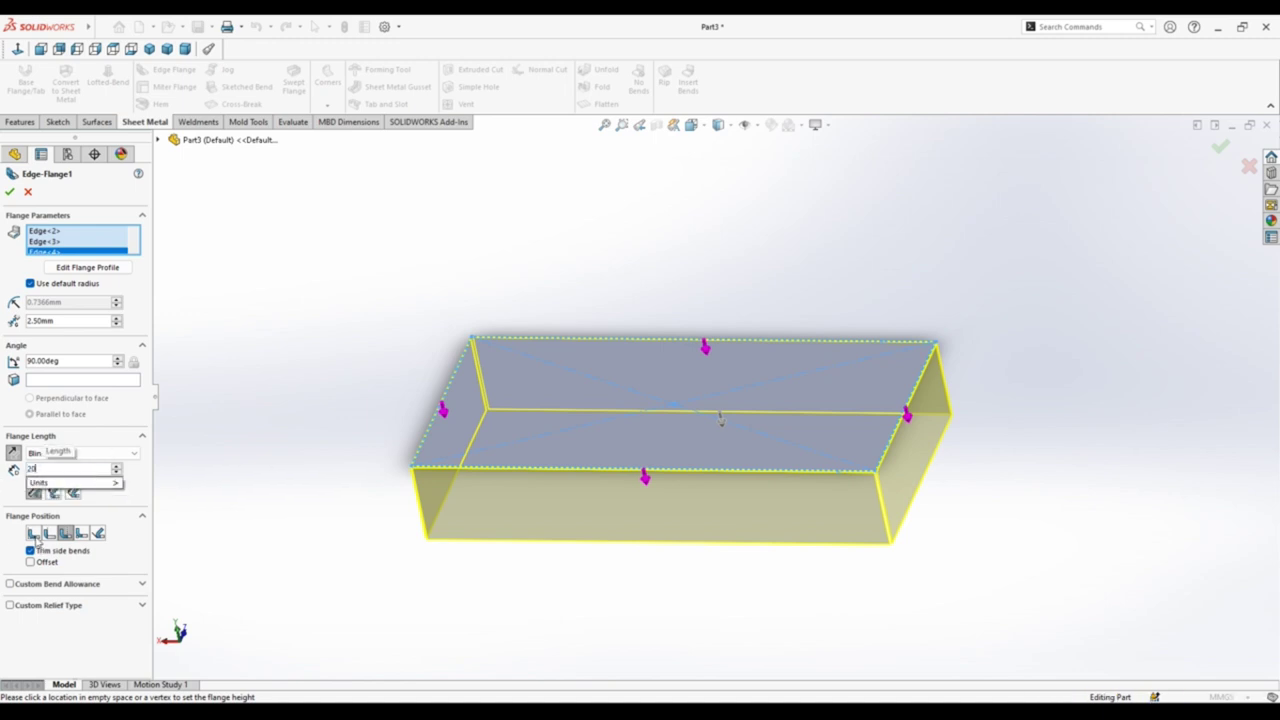
key("Return")
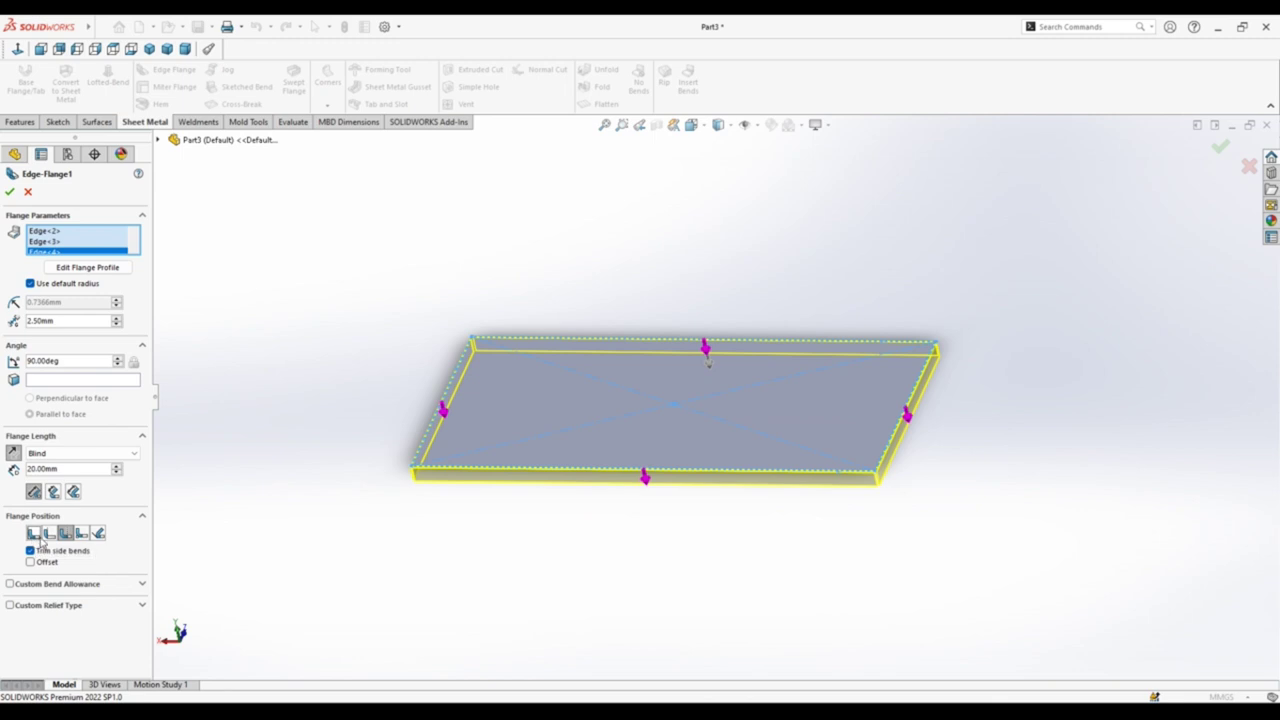
left_click(9, 192)
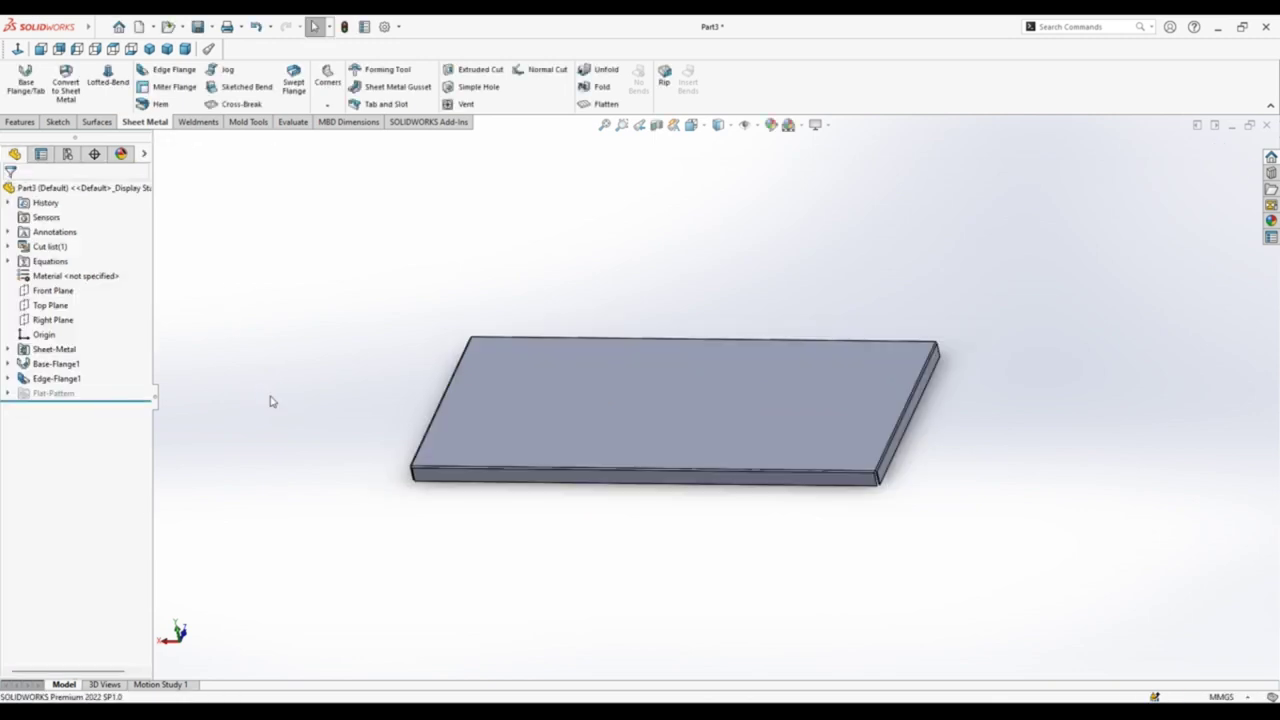
Step: Add a second edge flange of 15 mm on all four edges
mouse_move(323, 511)
middle_mouse_down()
mouse_move(380, 283)
mouse_move(377, 246)
middle_mouse_up()
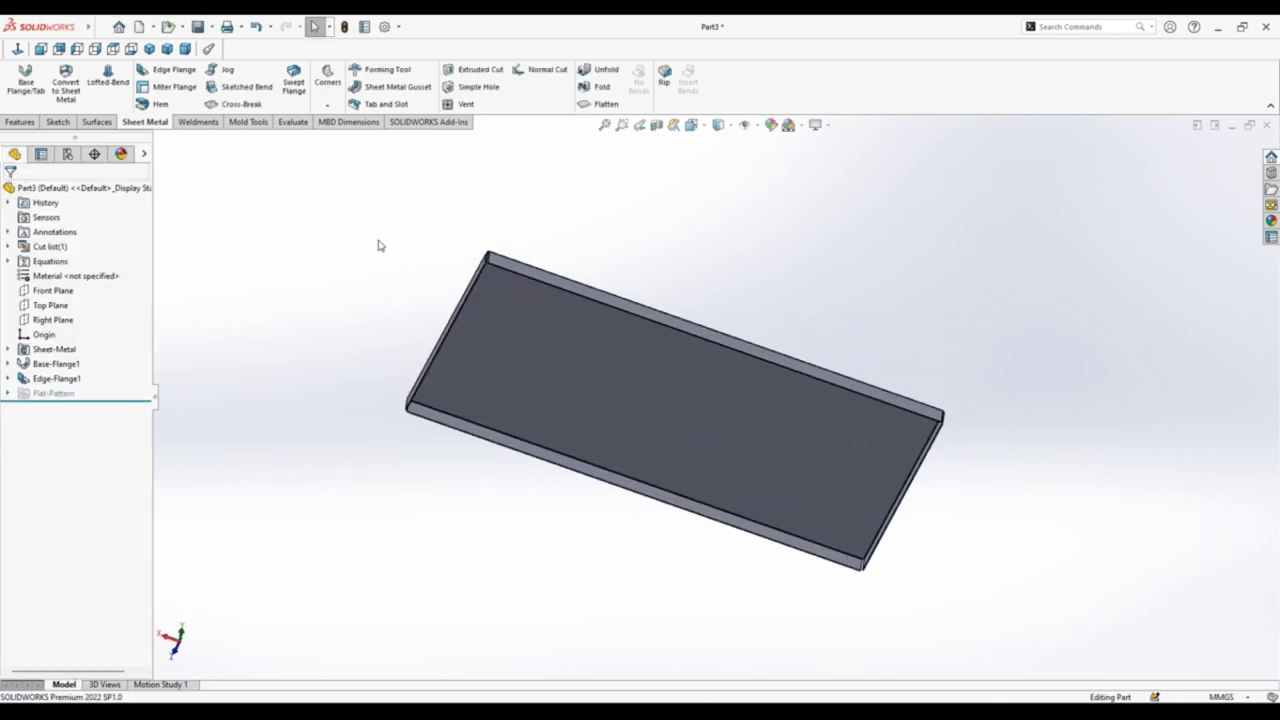
left_click(170, 70)
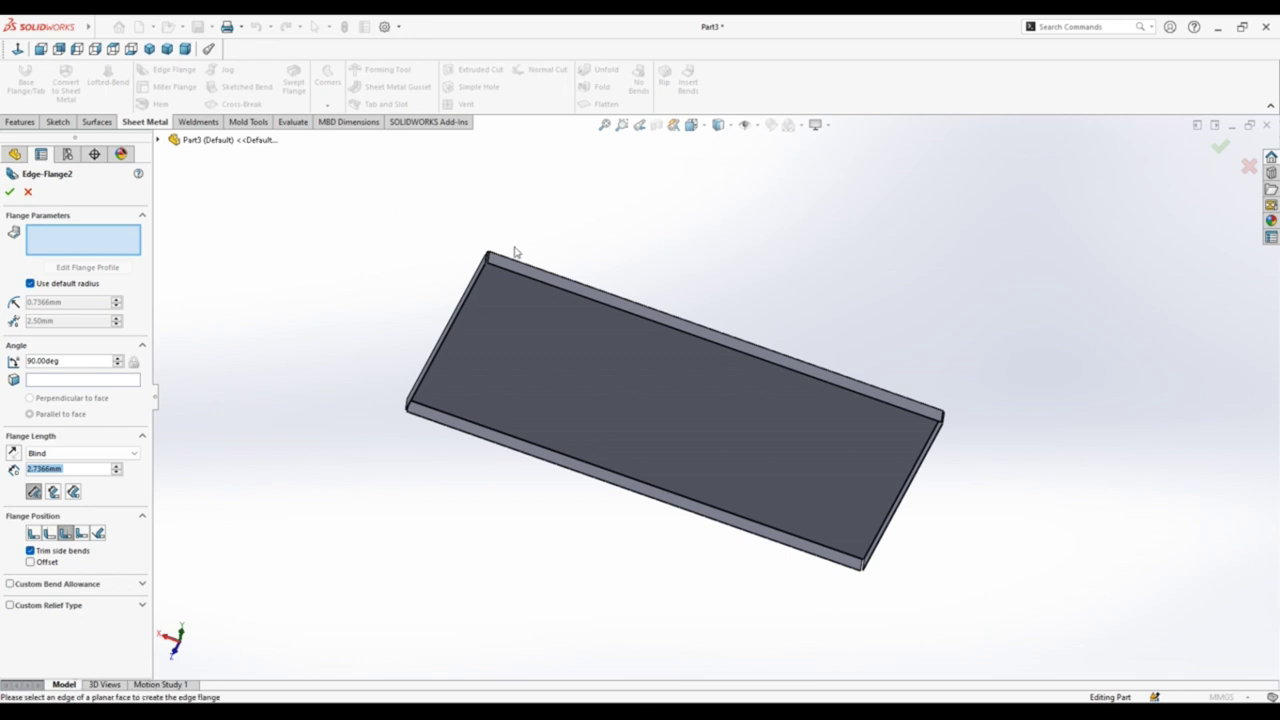
scroll(538, 320, "down", 5)
left_click(532, 318)
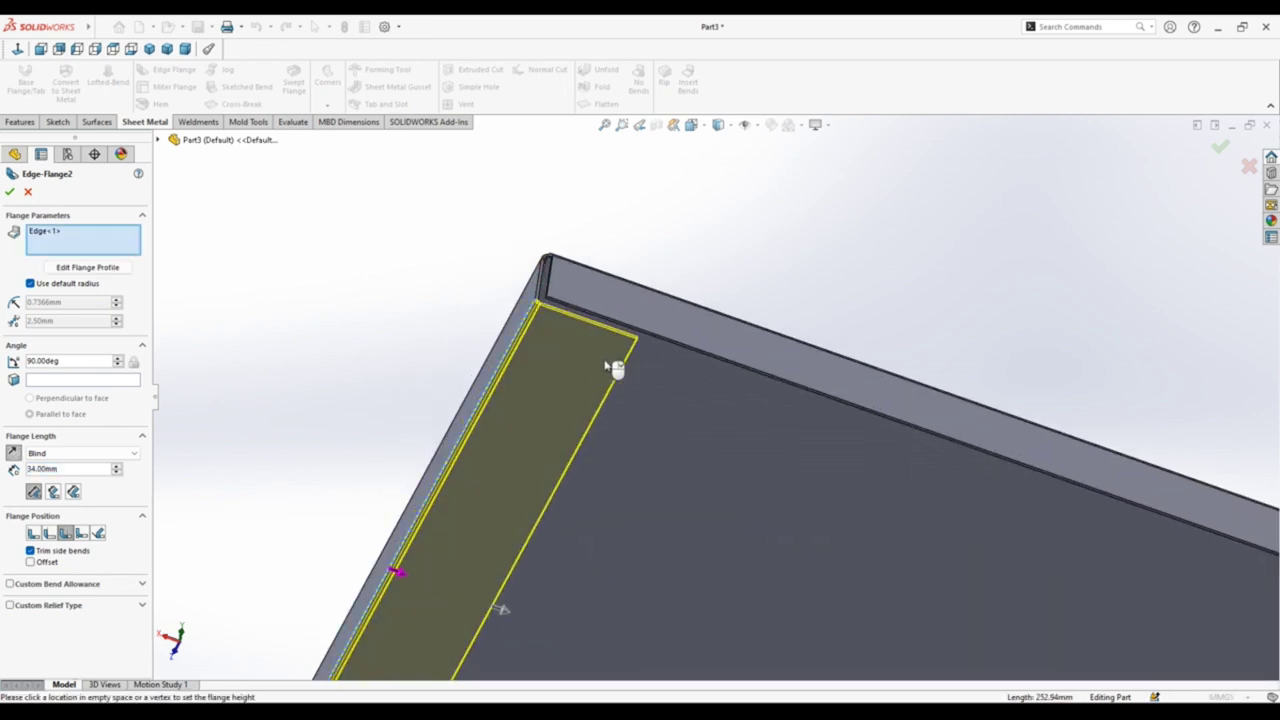
left_click(677, 349)
scroll(428, 205, "up", 3)
scroll(428, 205, "up", 2)
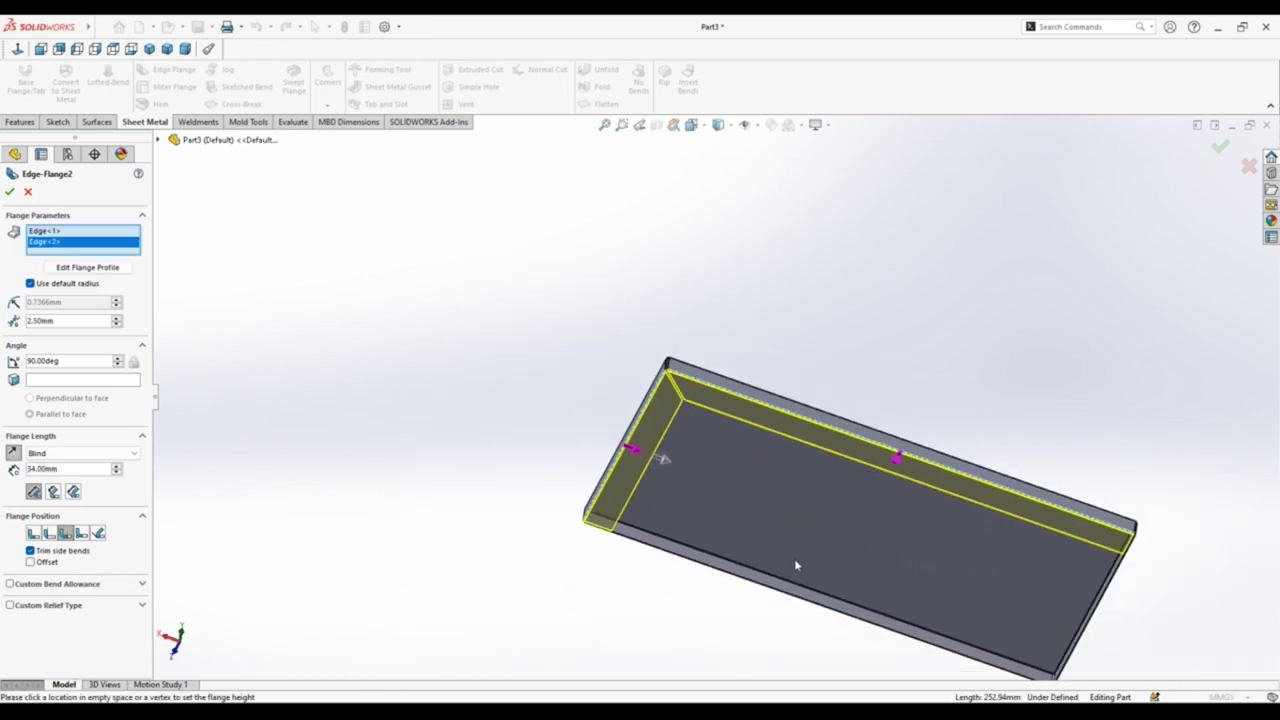
scroll(775, 585, "down", 4)
left_click(778, 572)
middle_click_drag(834, 574, 946, 551)
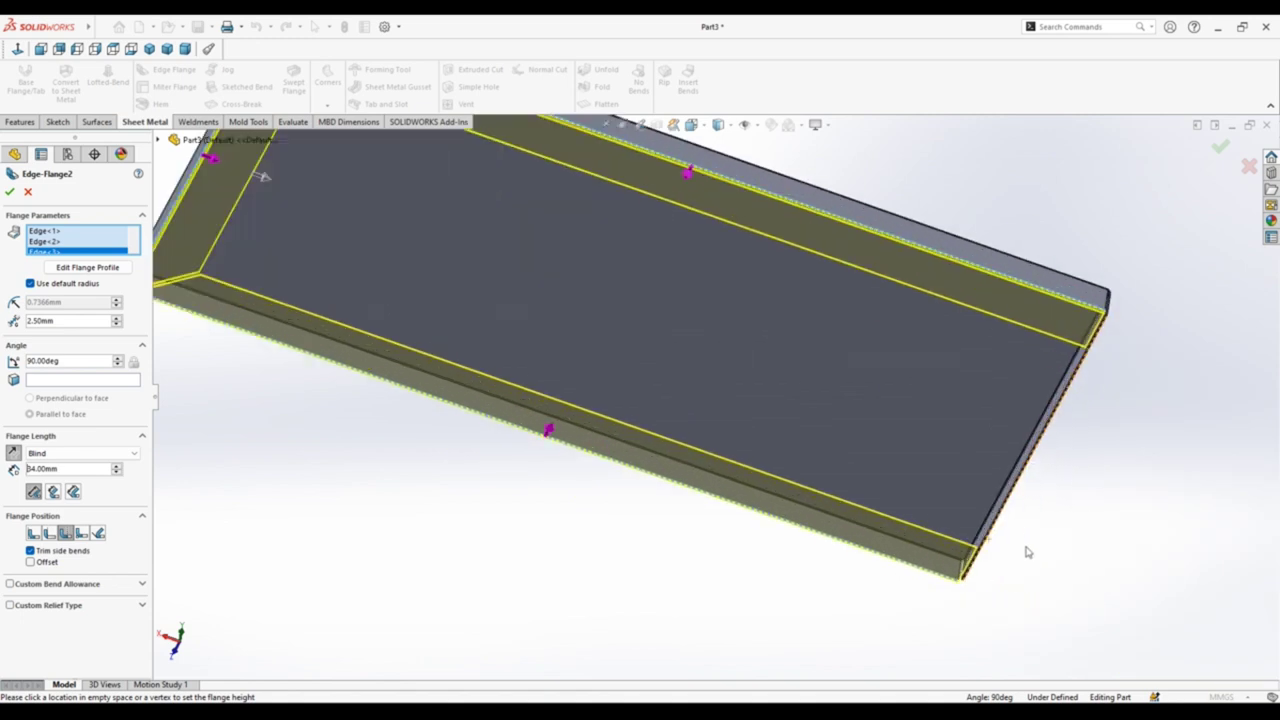
left_click(1005, 517)
scroll(1005, 517, "up", 2)
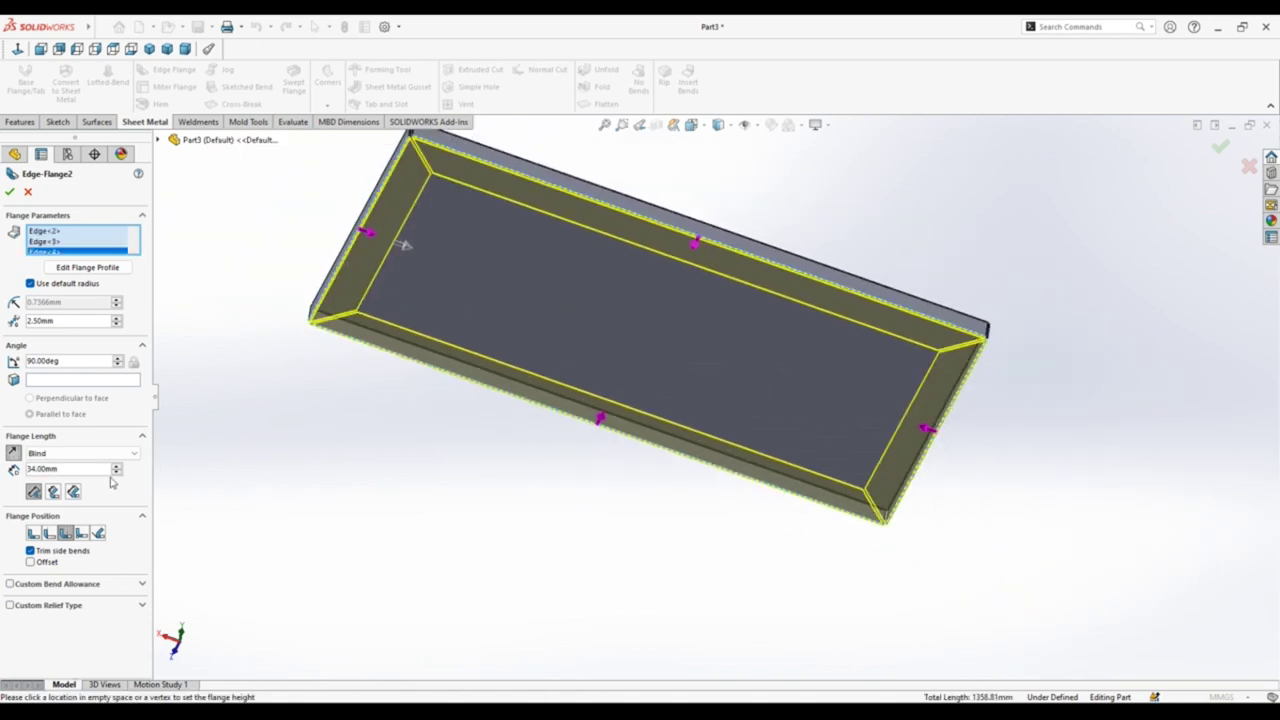
left_click(68, 470)
type("15")
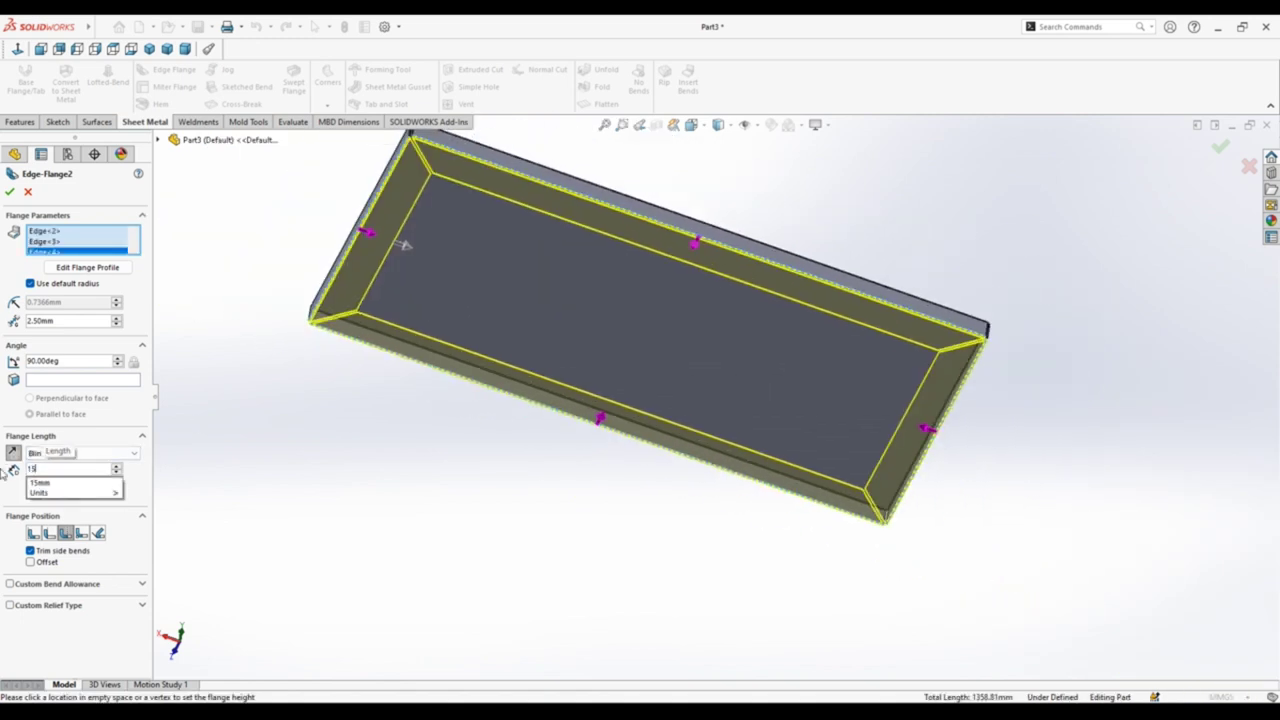
key("Return")
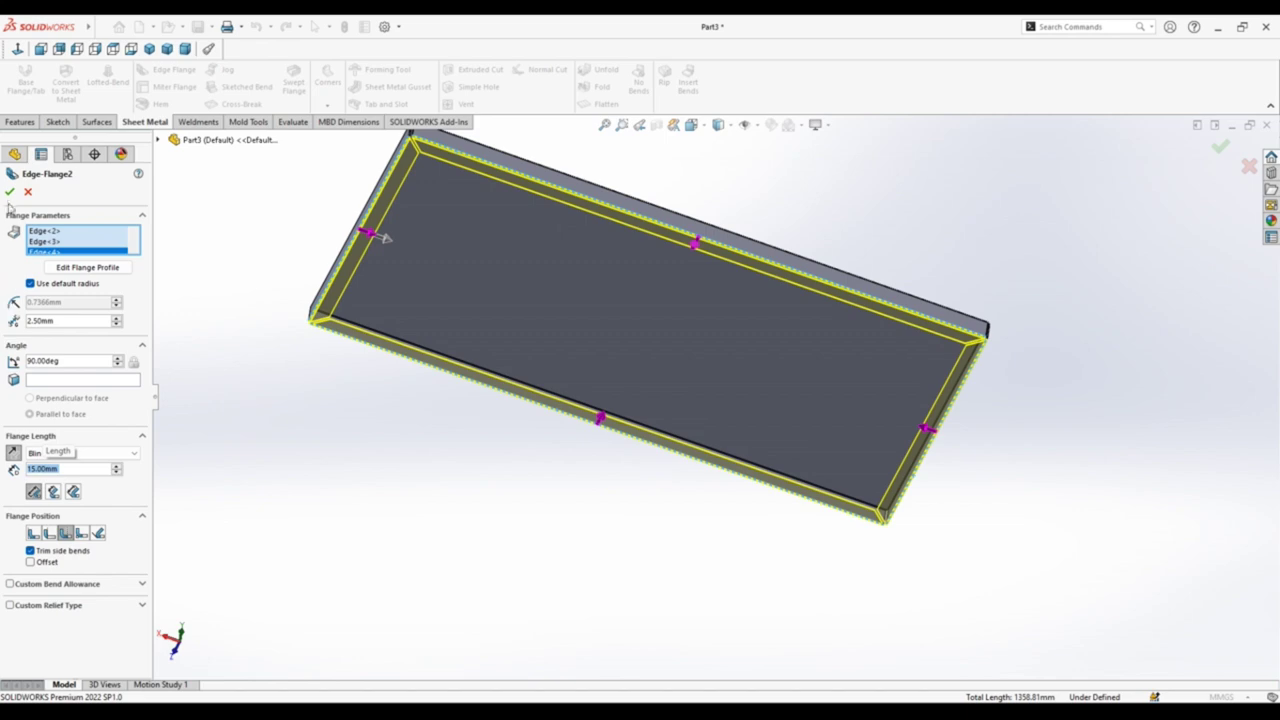
left_click(9, 193)
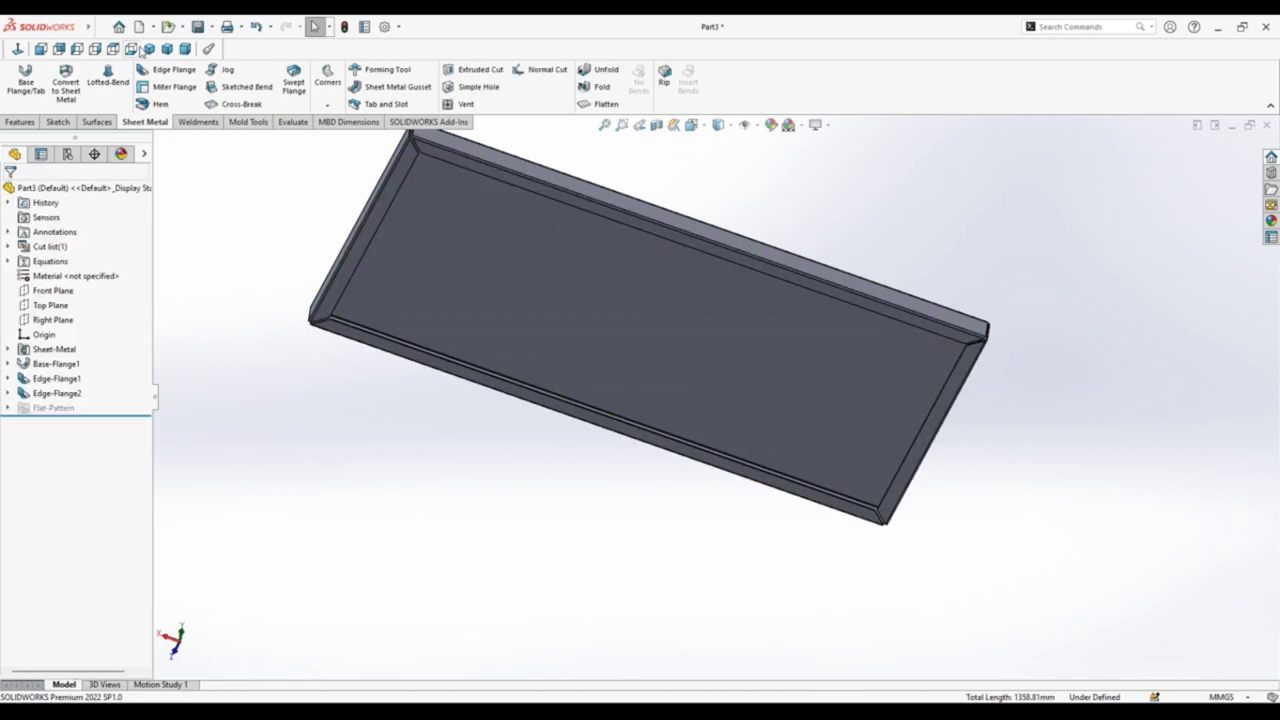
Step: Start a new sketch on the plate's top face in isometric view
left_click(145, 49)
left_click(570, 356)
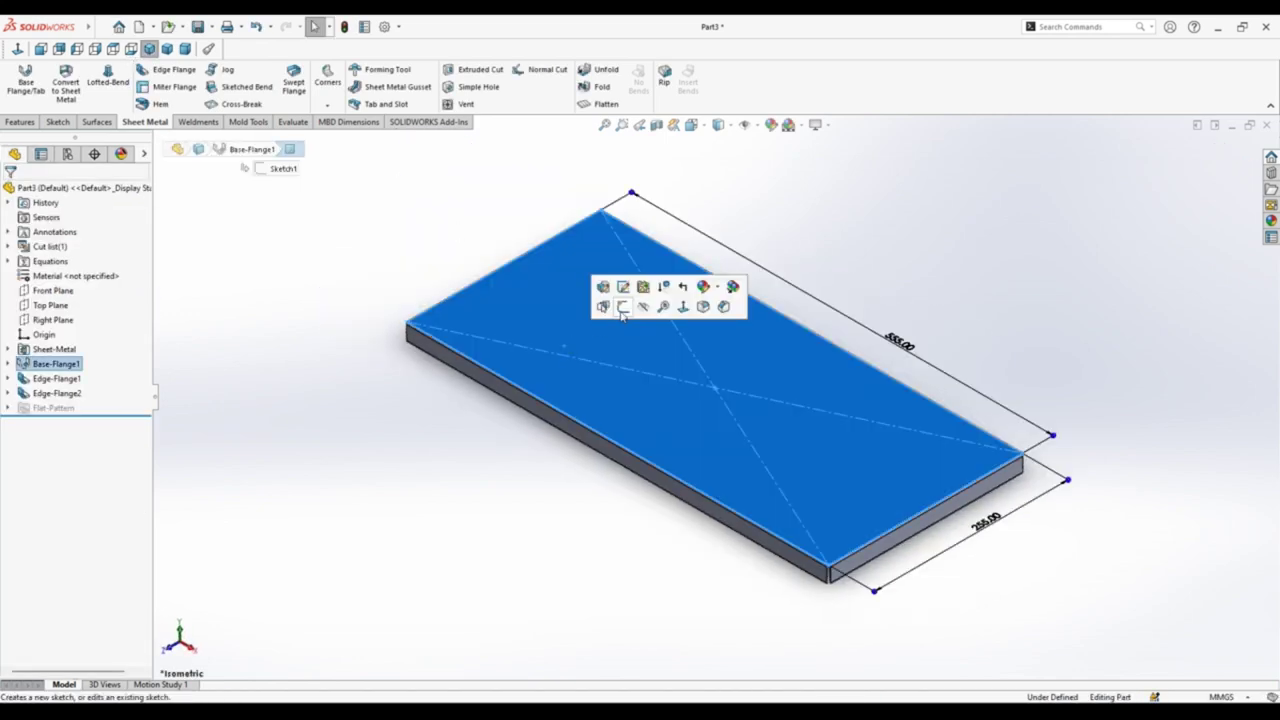
left_click(622, 308)
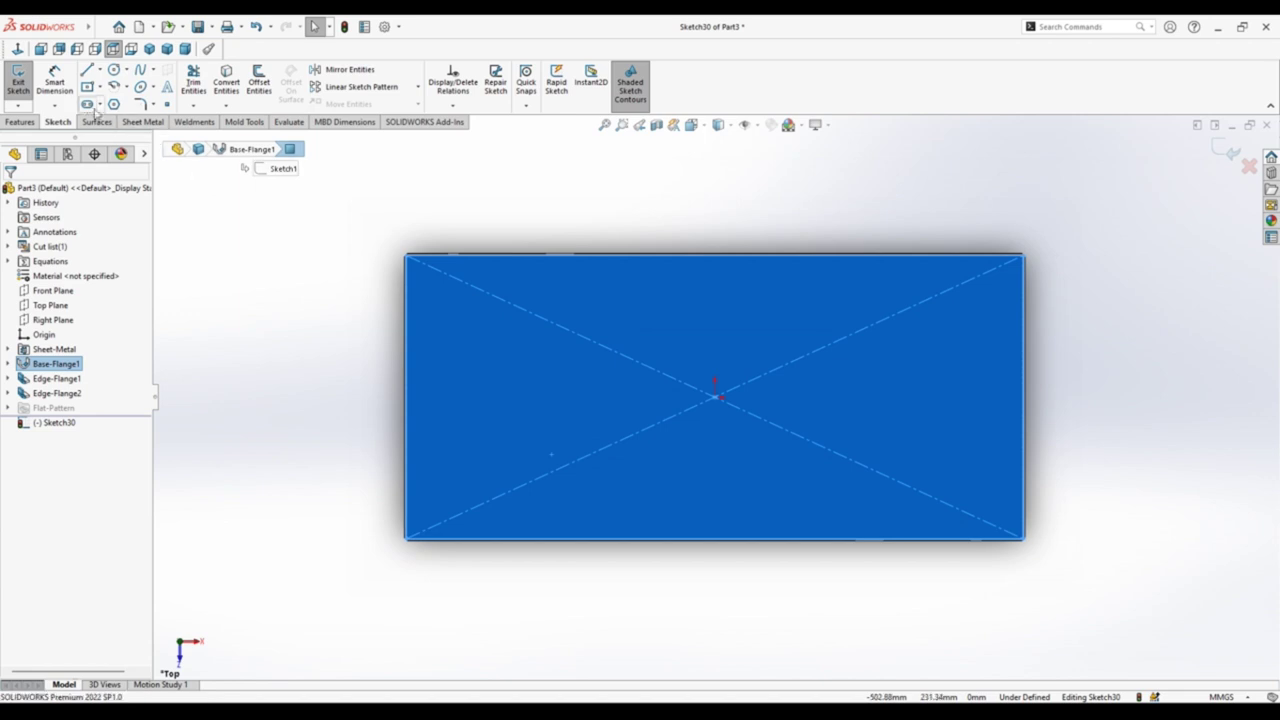
Step: Draw two vertical straight slots near the left end, one below the other
left_click(88, 105)
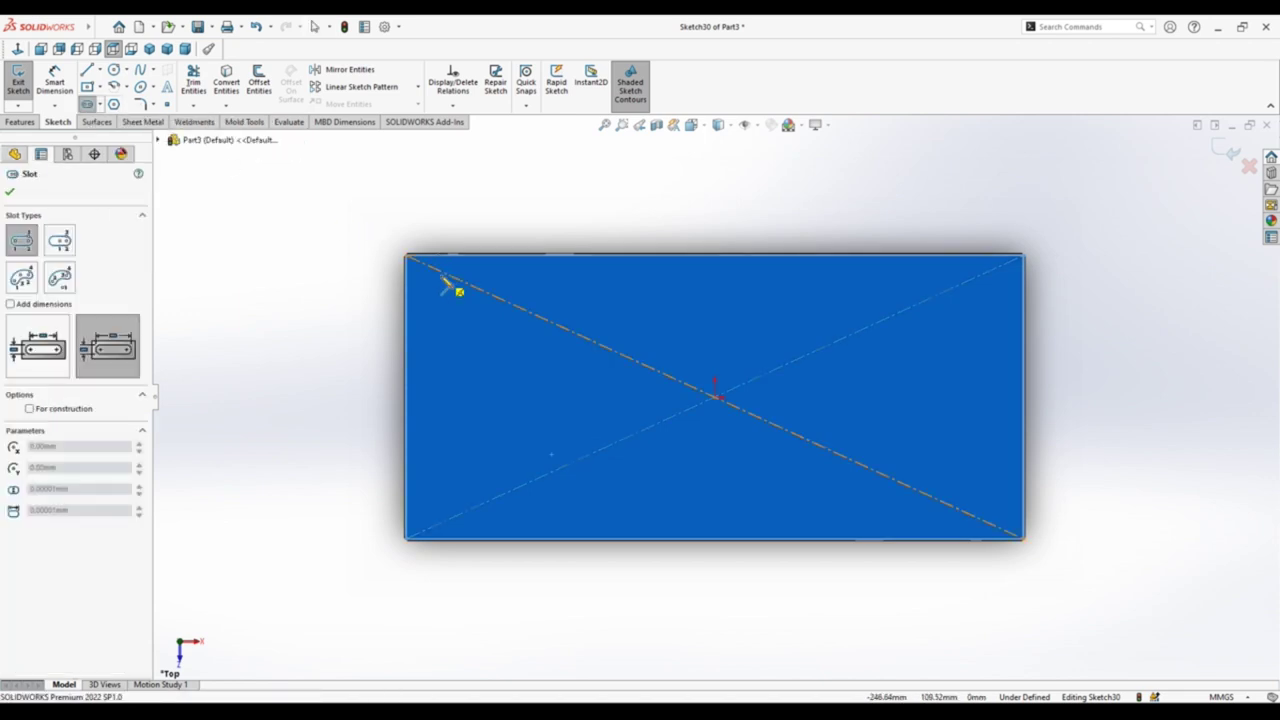
scroll(445, 284, "down", 2)
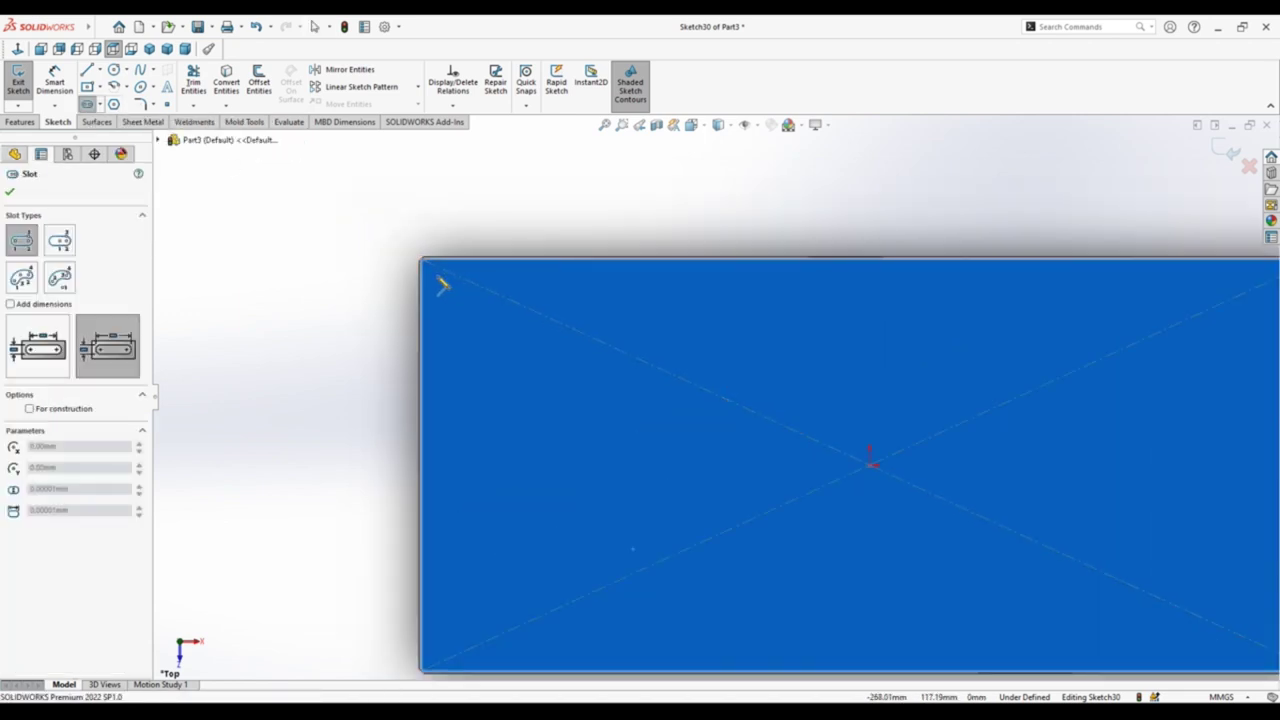
left_click(494, 313)
left_click(494, 415)
left_click(510, 330)
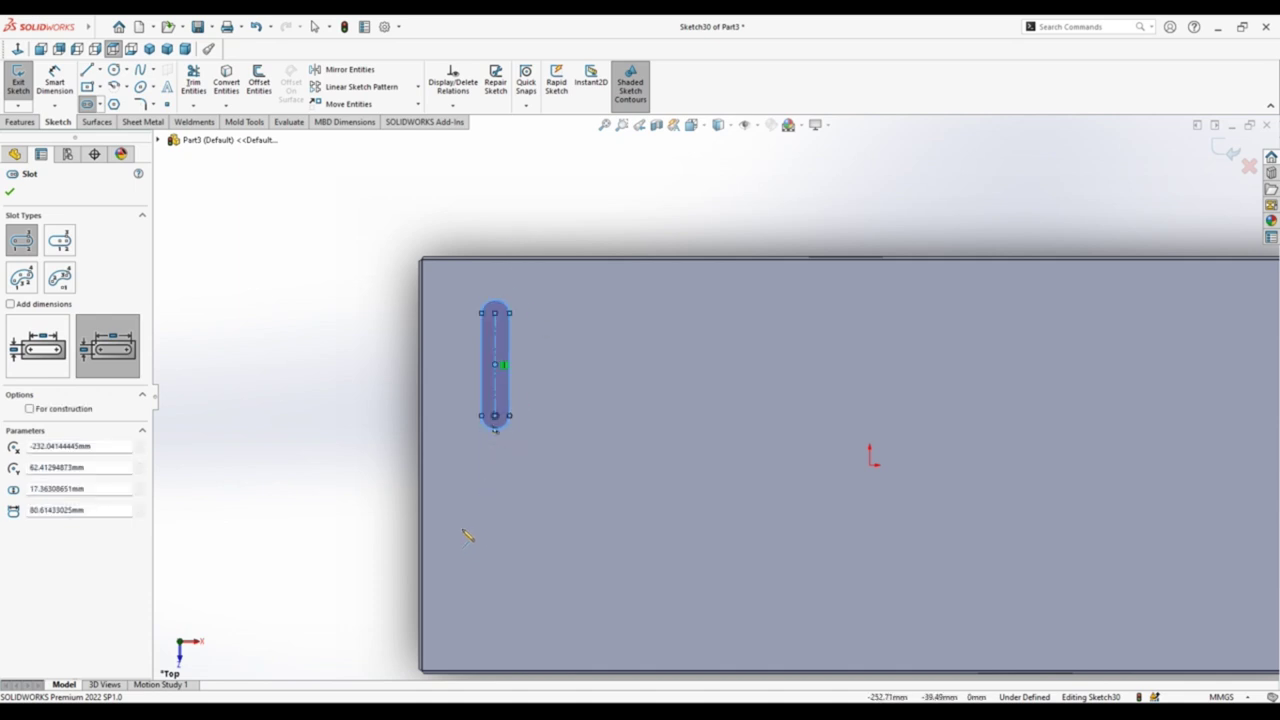
left_click(457, 513)
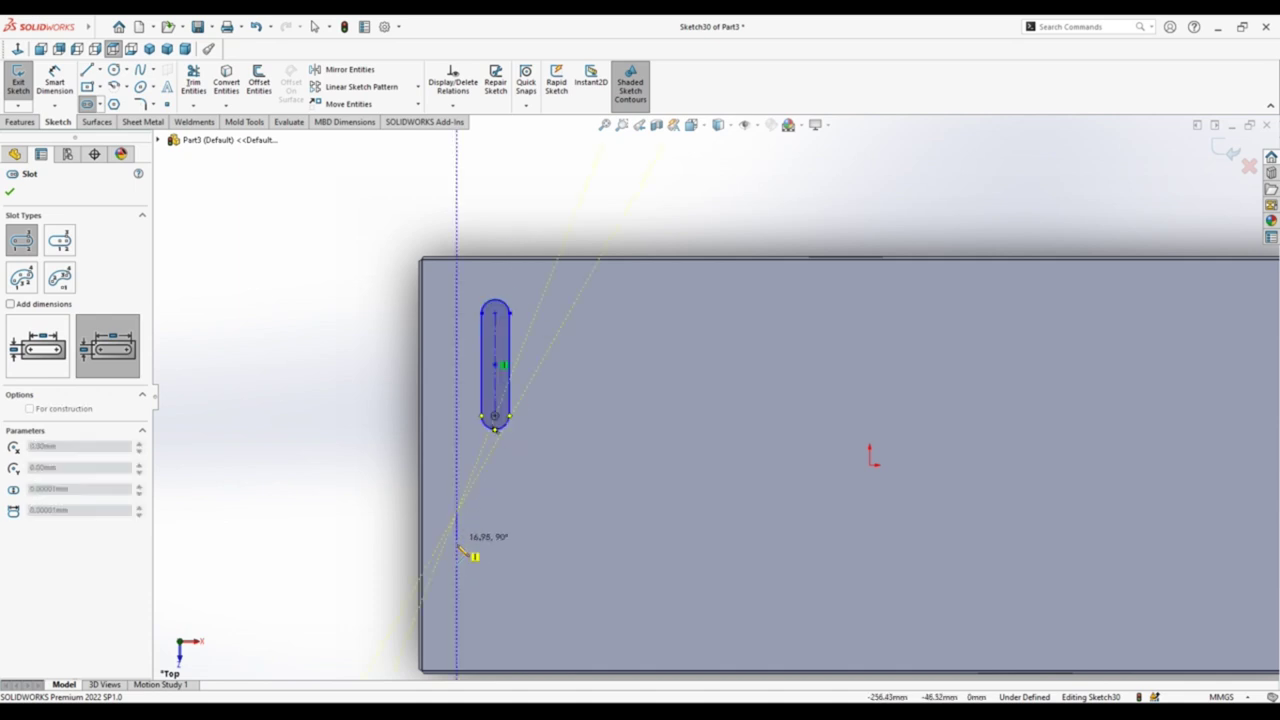
left_click(457, 620)
left_click(469, 628)
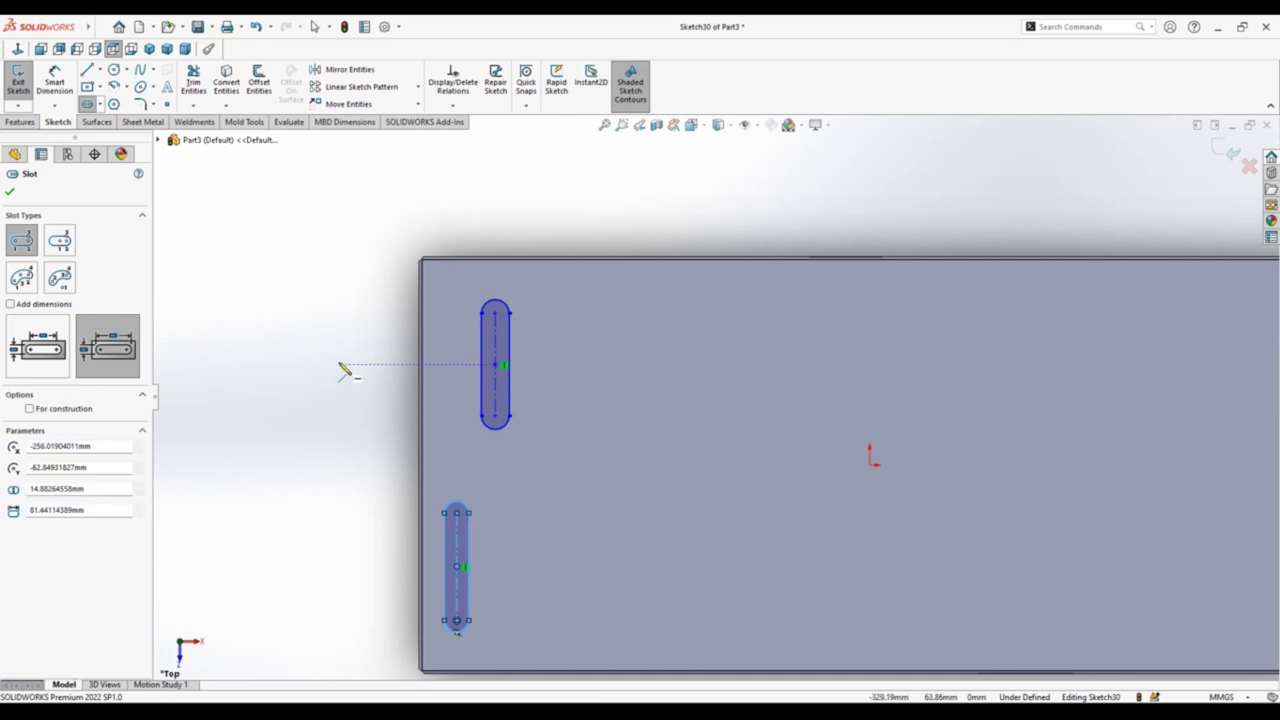
right_click_drag(343, 371, 338, 313)
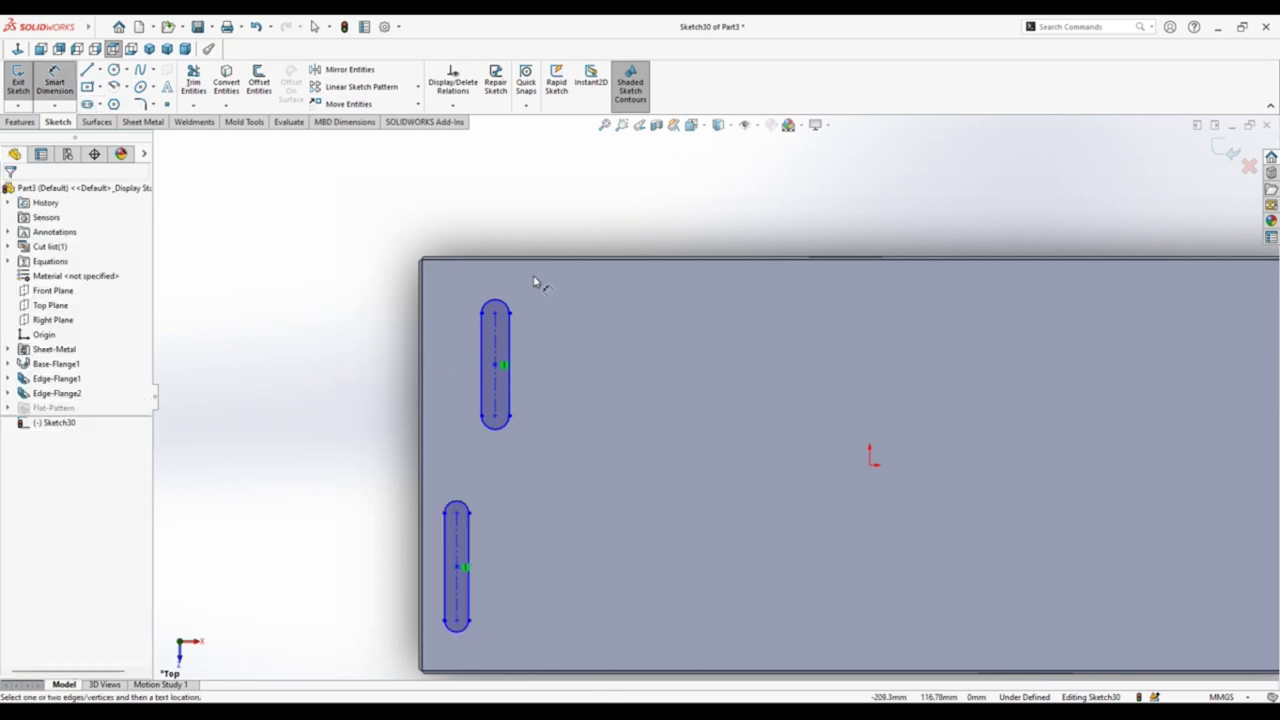
Step: Set both slots' lengths to 90 mm
scroll(533, 283, "down", 2)
left_click(493, 355)
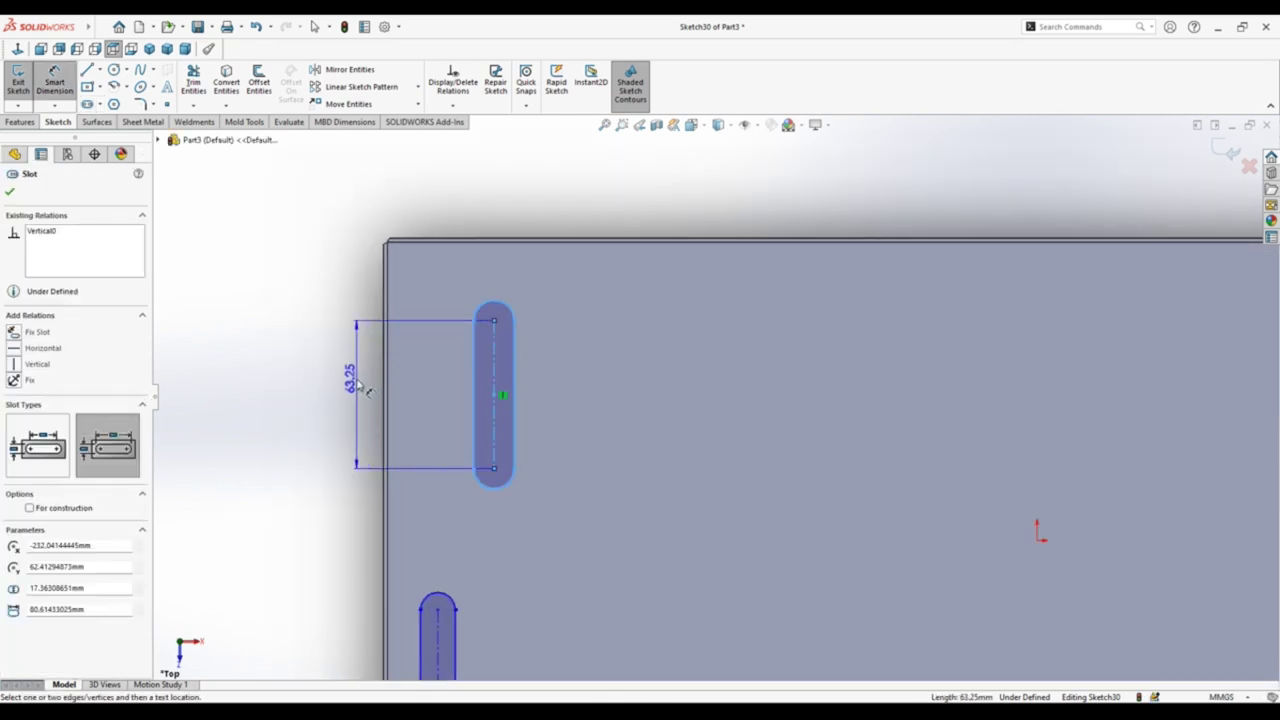
left_click(357, 378)
type("90")
key("Return")
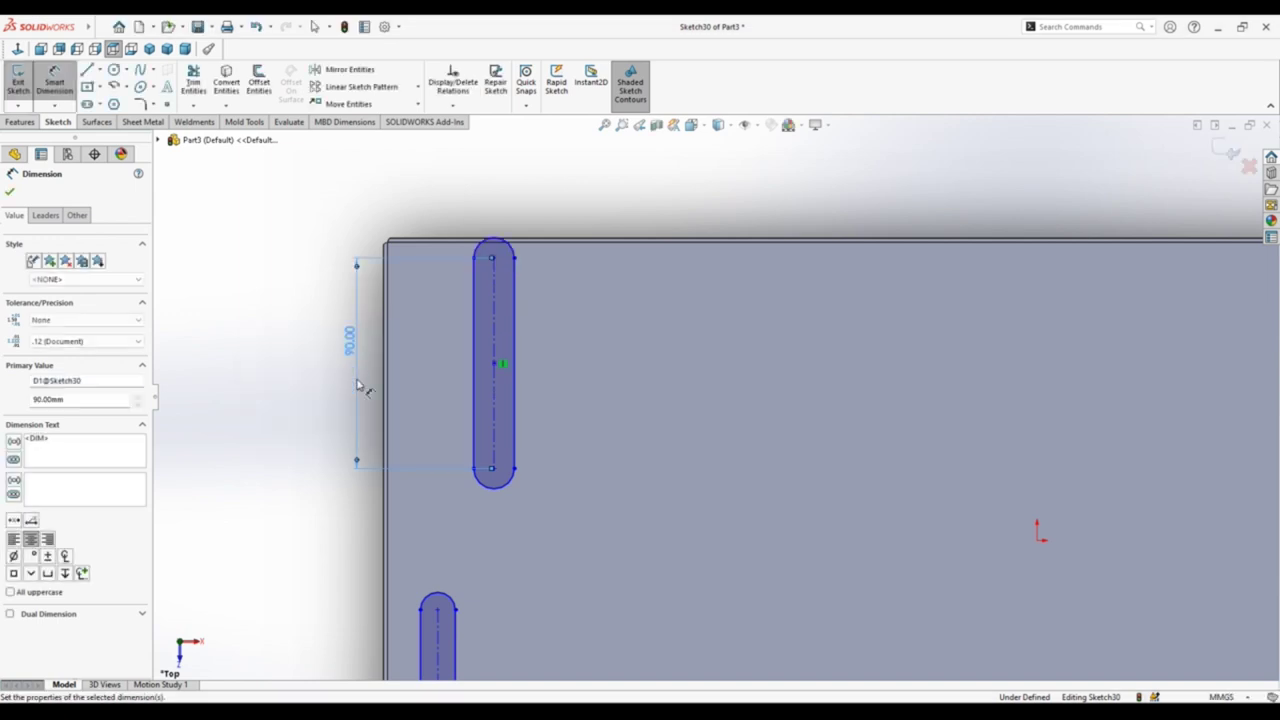
key("z")
key("z")
left_click(525, 590)
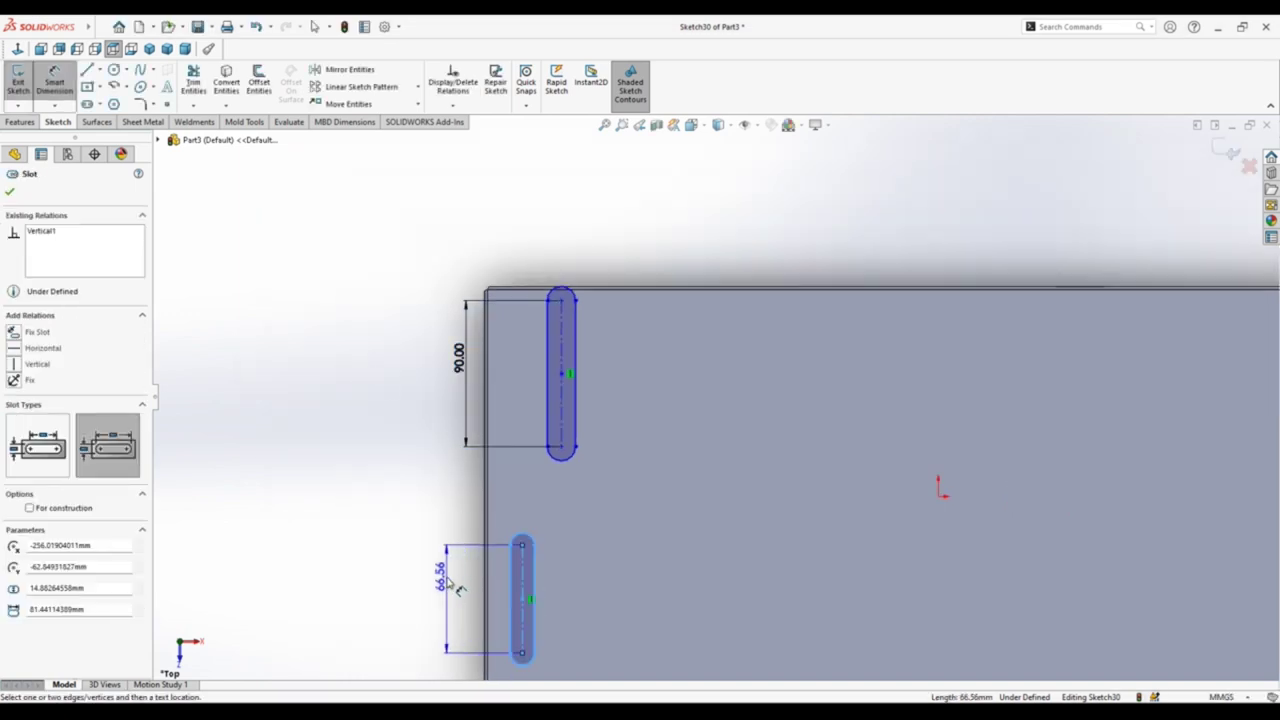
left_click(446, 575)
type("90")
key("Return")
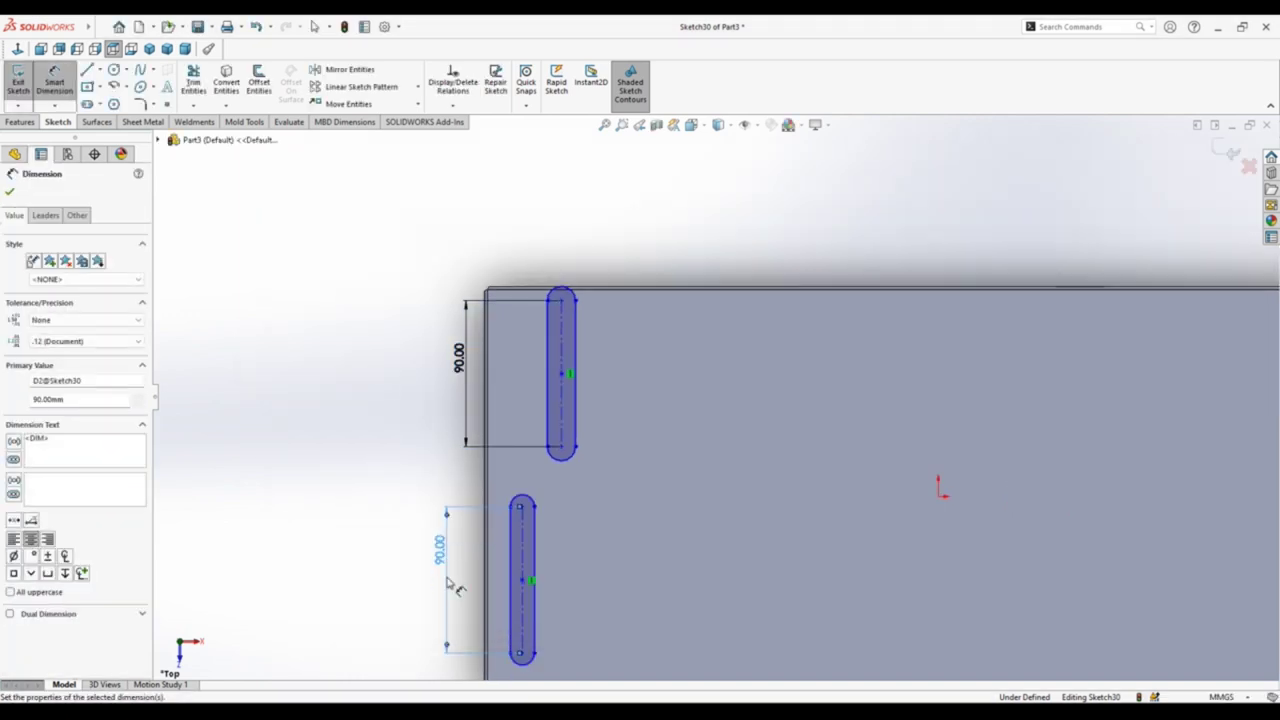
Step: Give the upper slot R3 ends and place it 10 mm from the top edge
left_click(577, 297)
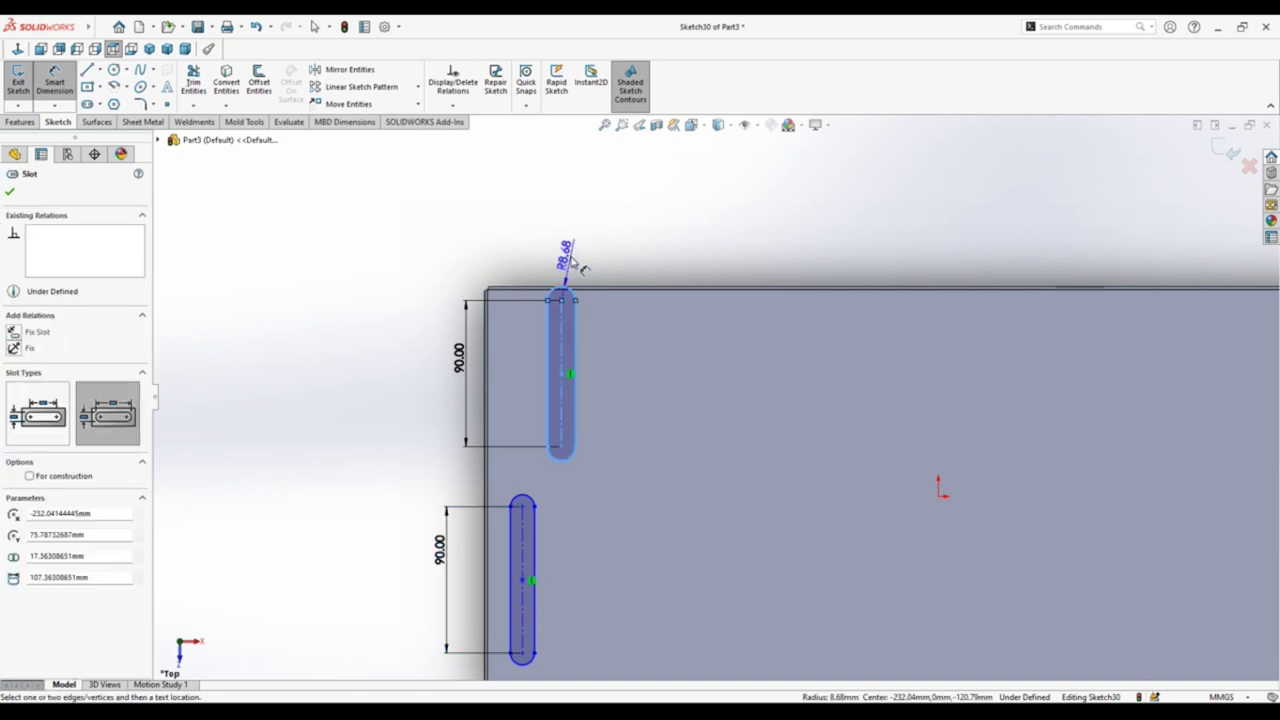
left_click(572, 250)
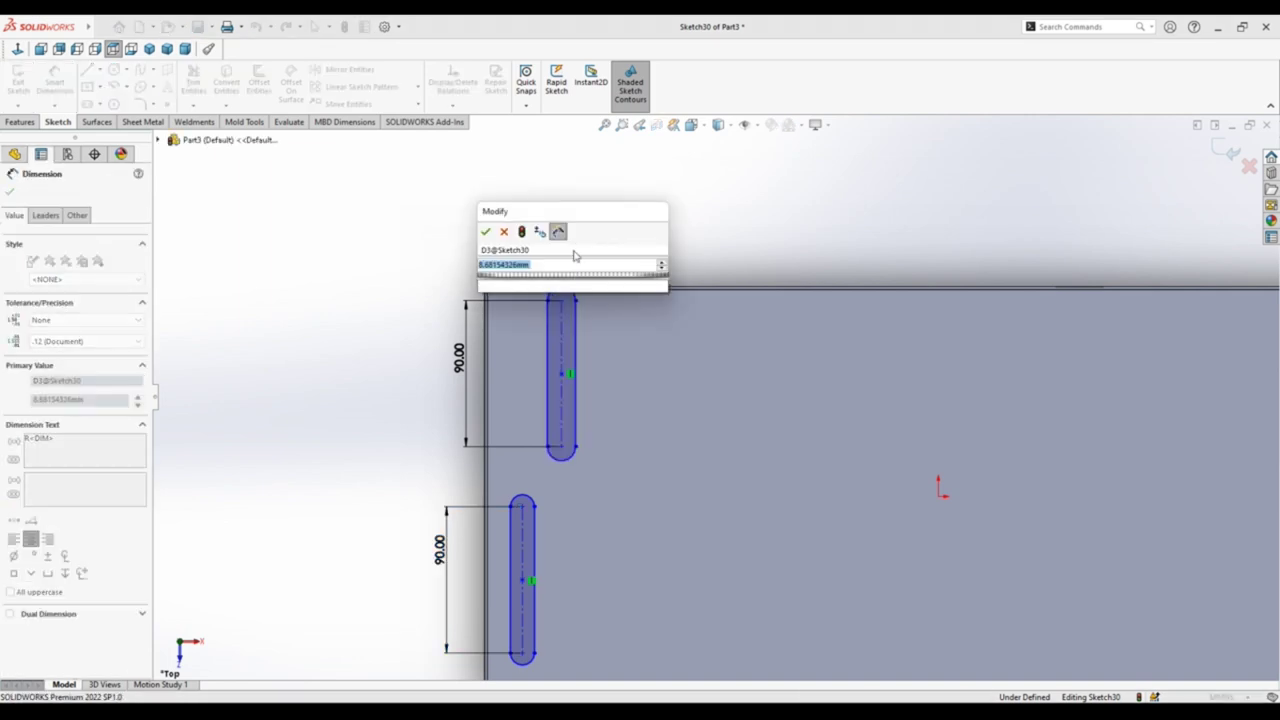
type("3")
key("Return")
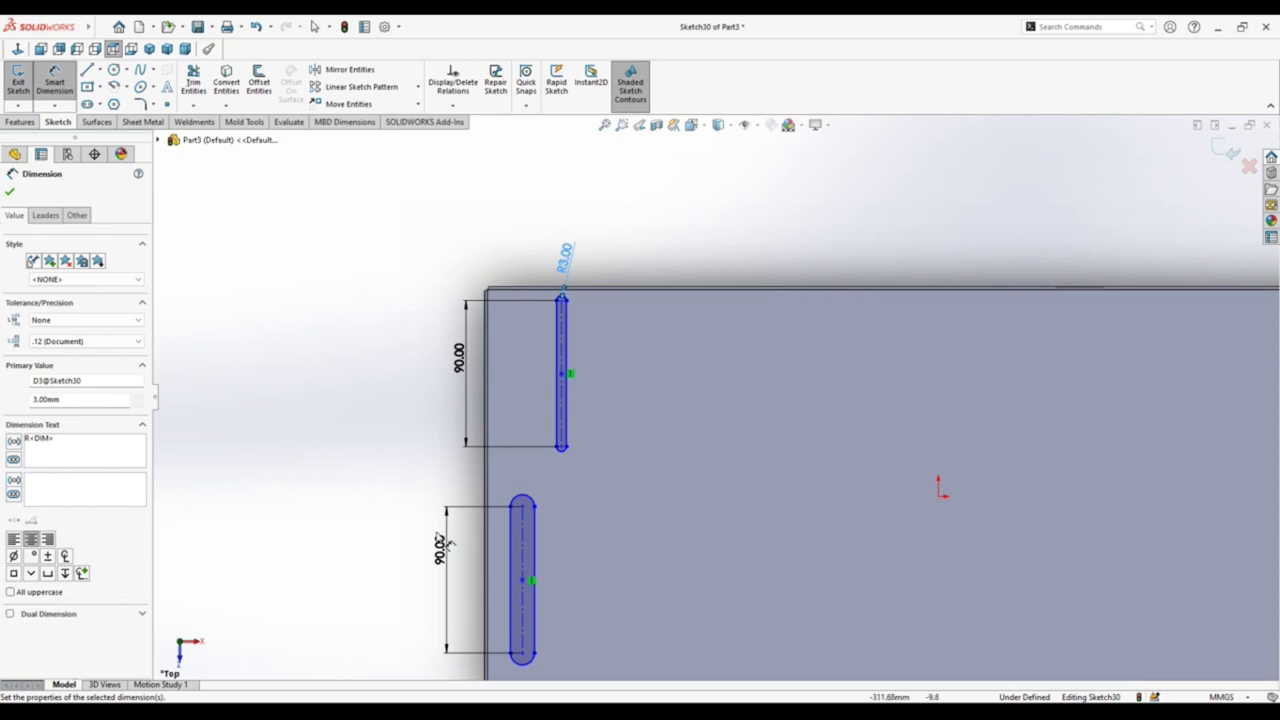
scroll(545, 260, "down", 3)
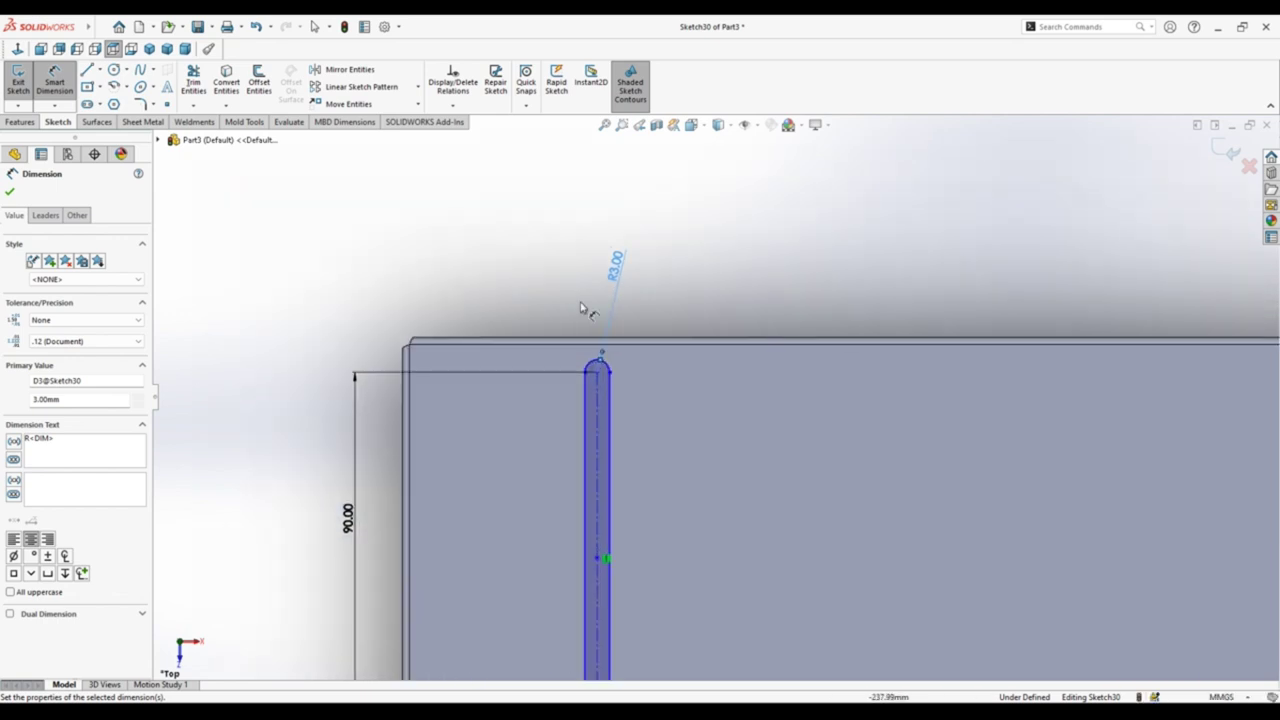
left_click(598, 375)
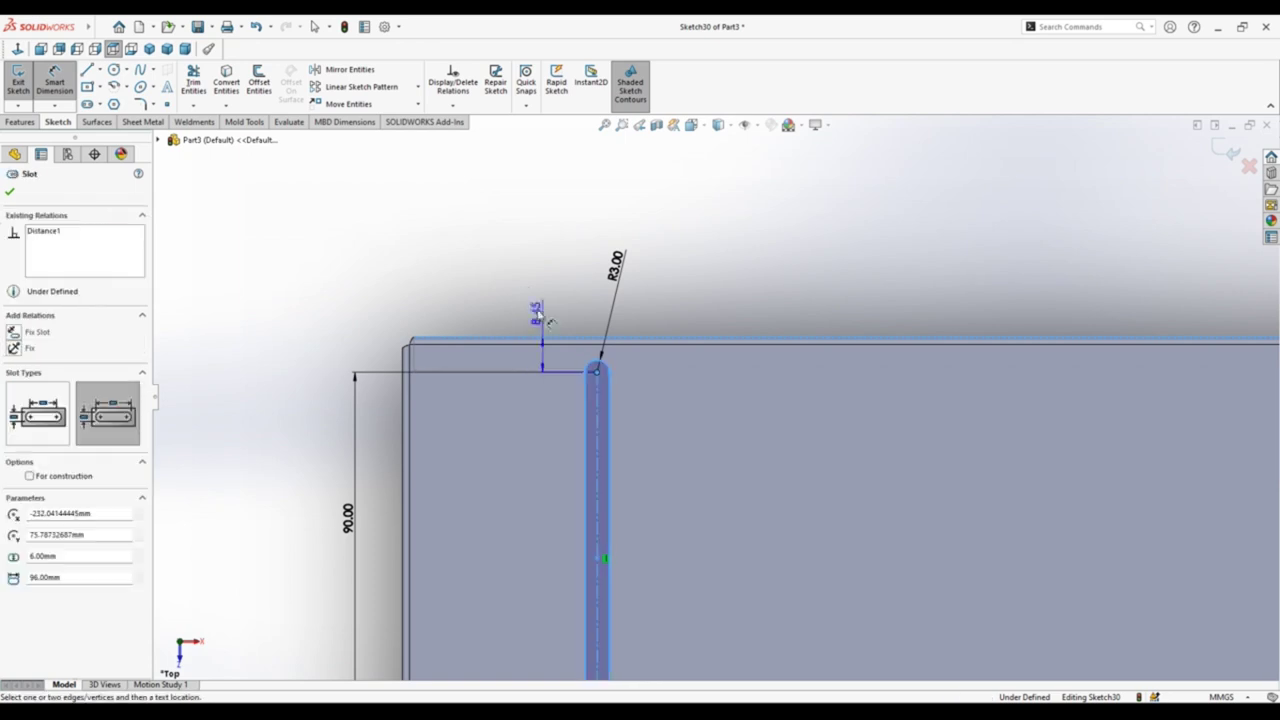
left_click(490, 280)
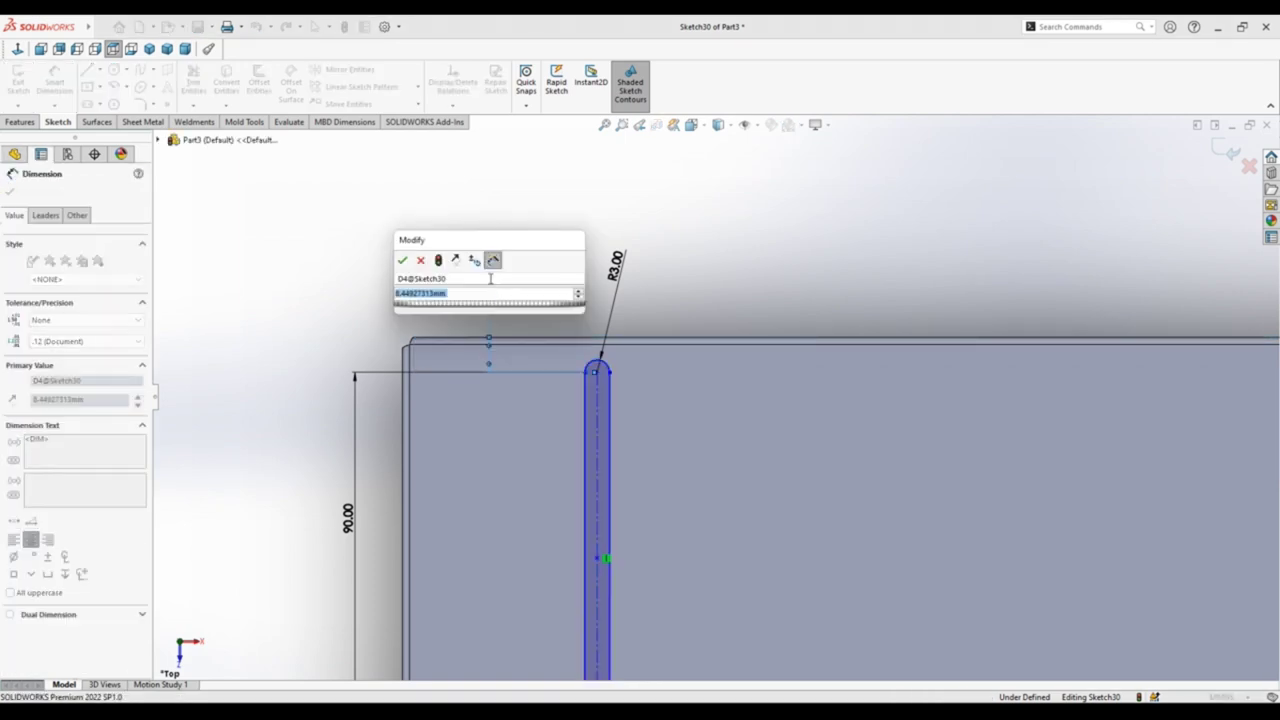
type("10")
key("Return")
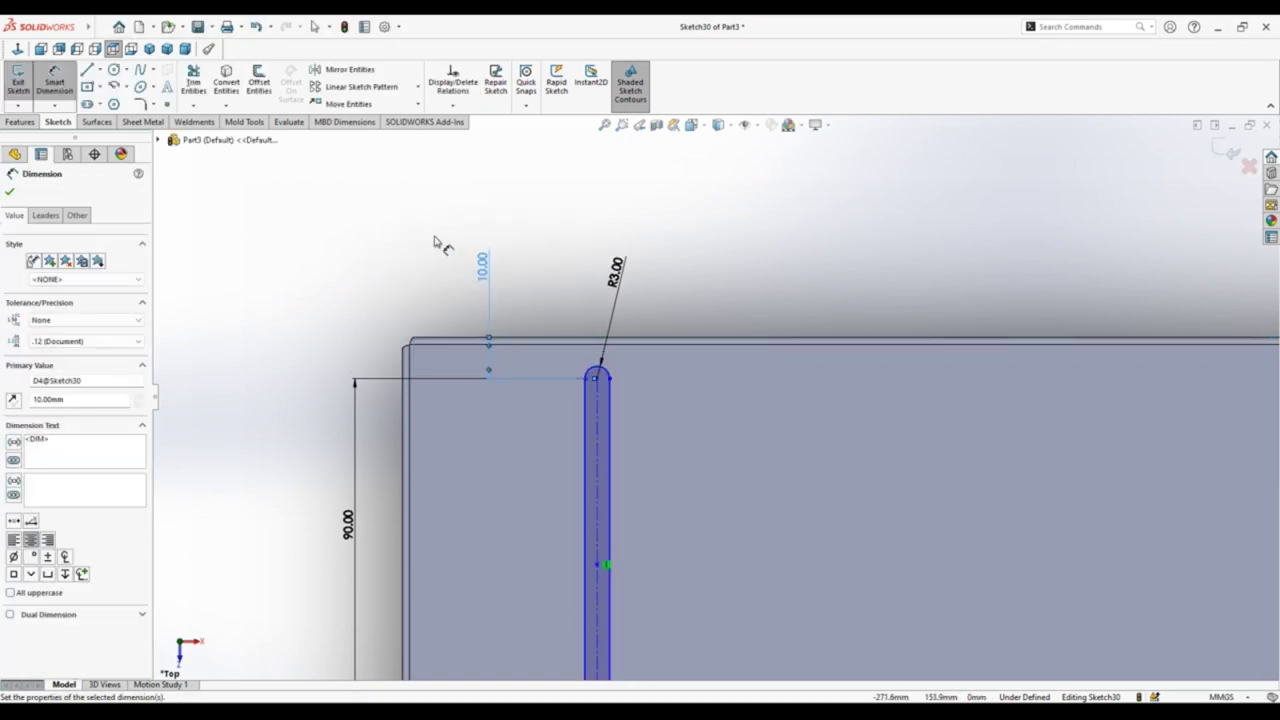
Step: Place the upper slot 16 mm from the plate's left edge
scroll(440, 210, "up", 3)
scroll(622, 379, "down", 3)
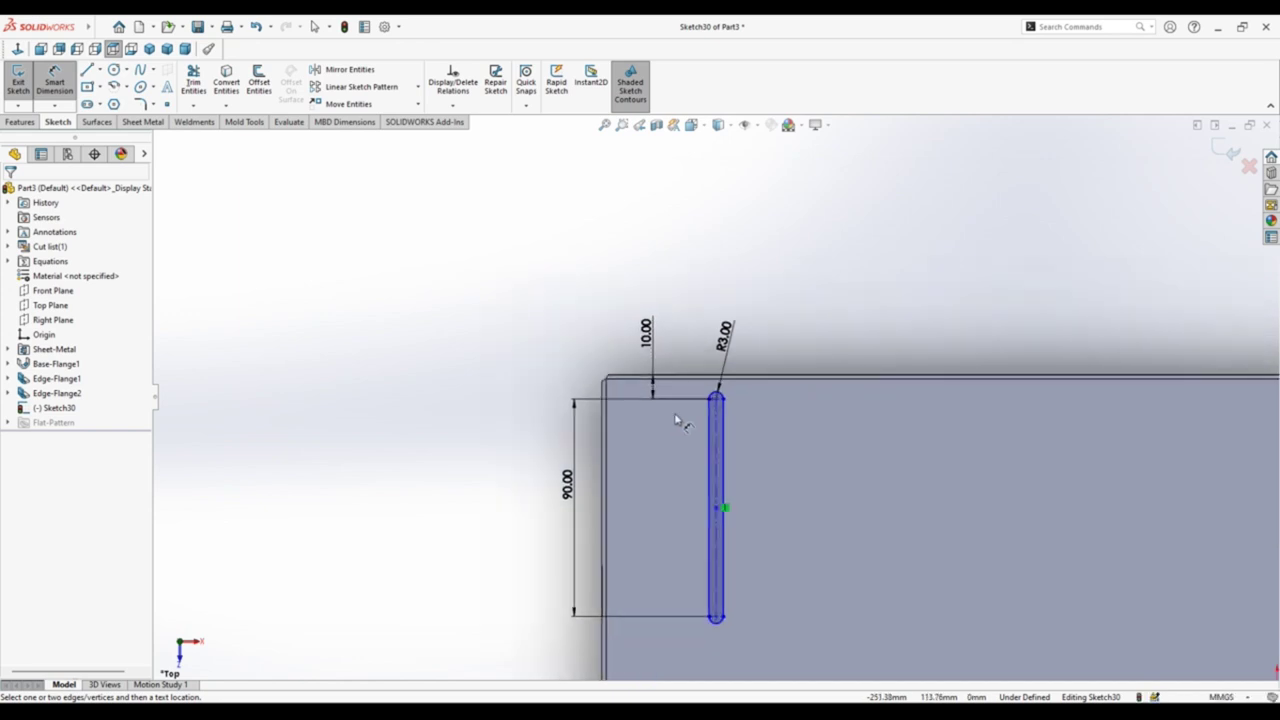
left_click(705, 428)
left_click(603, 430)
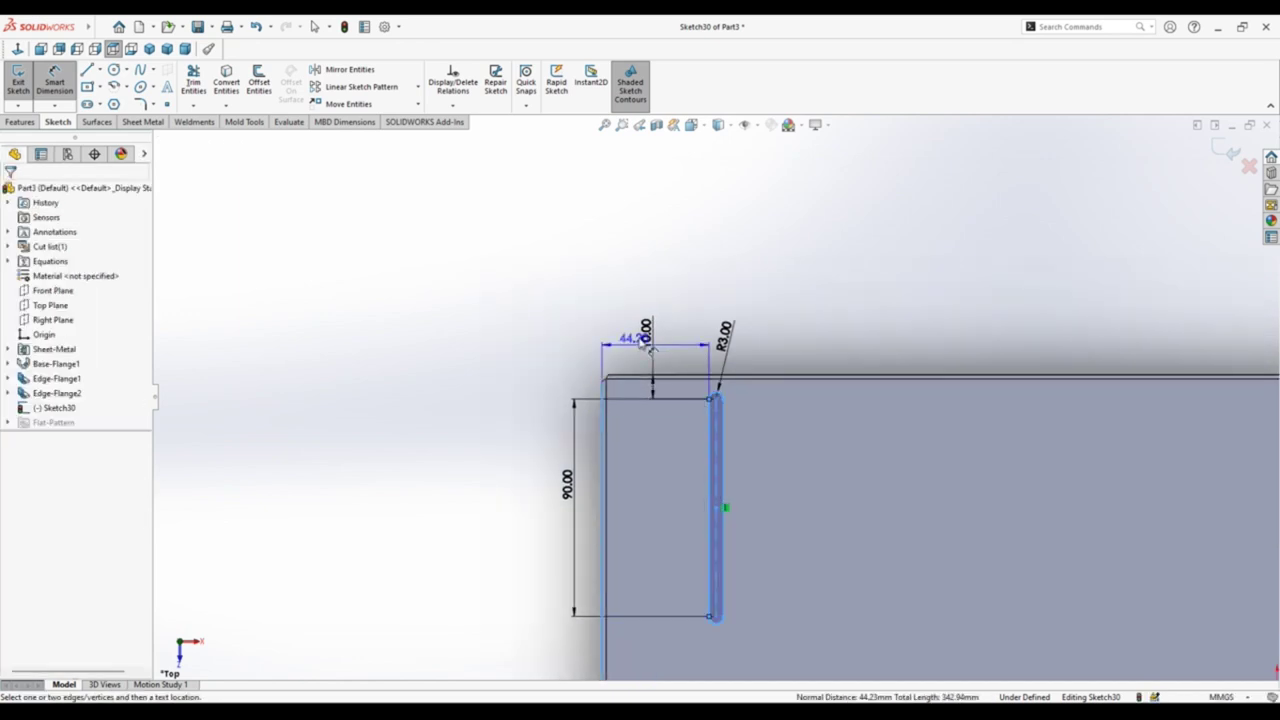
left_click(662, 289)
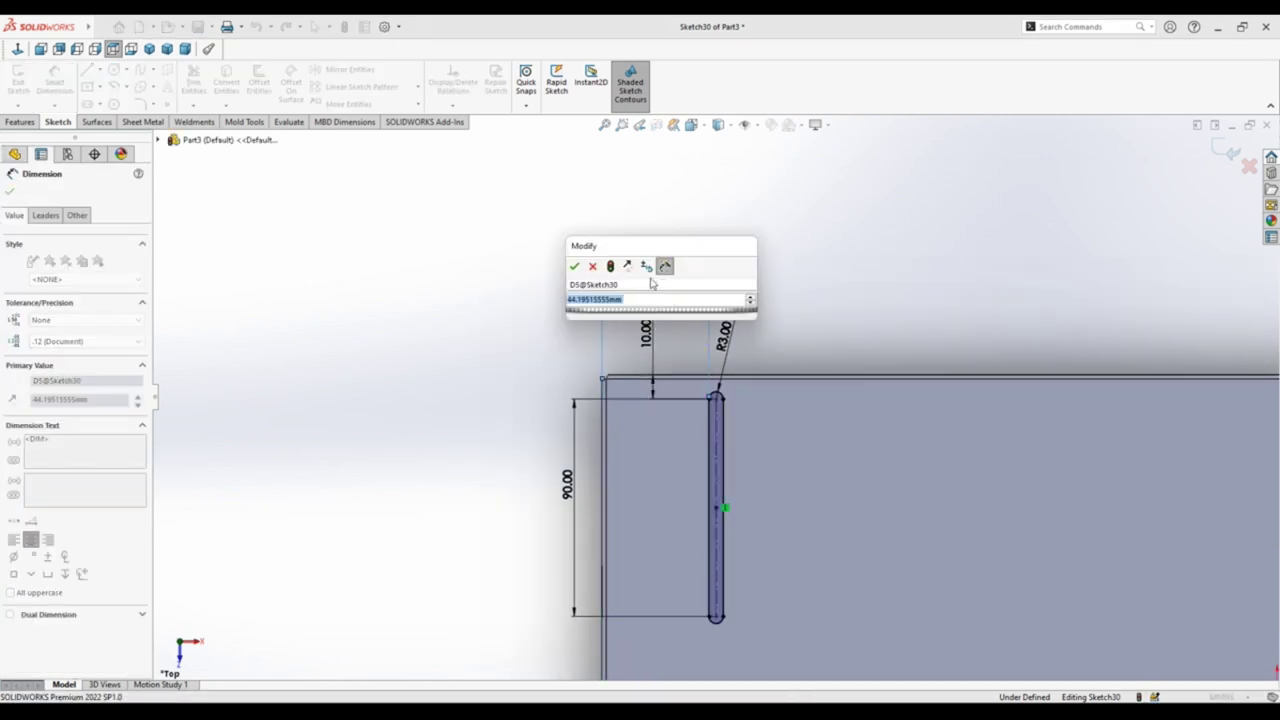
type("16")
key("Return")
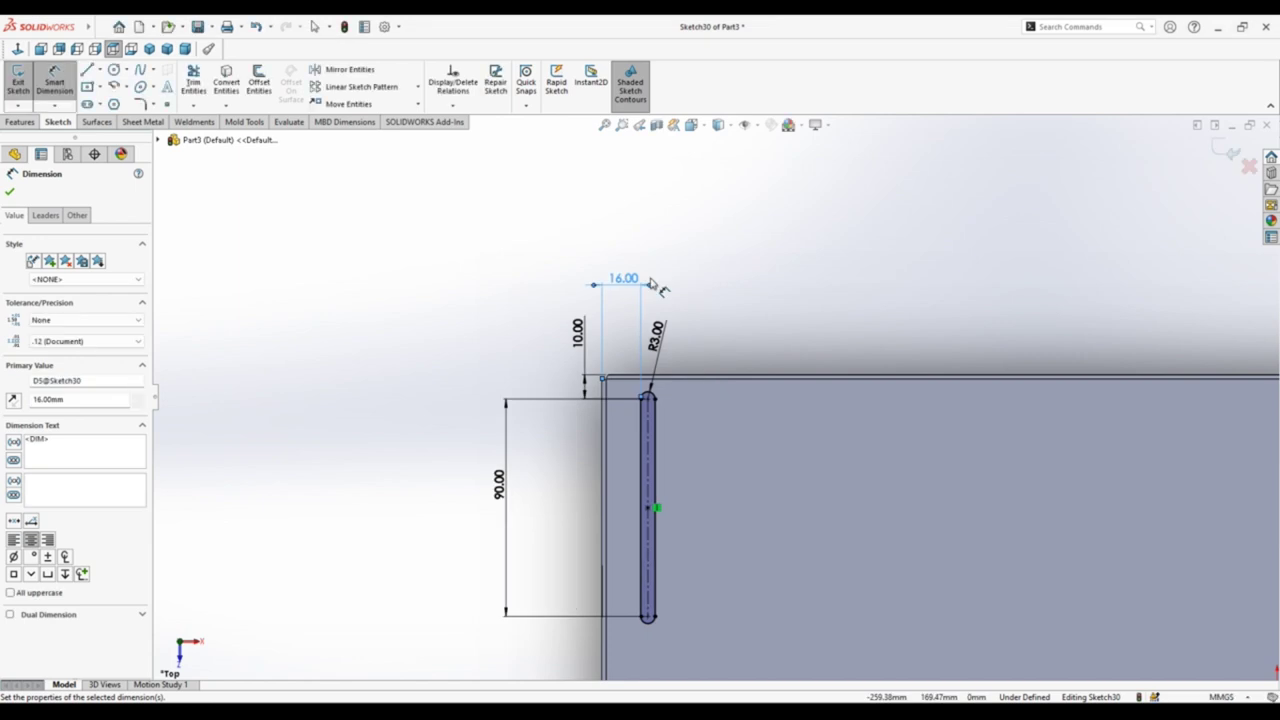
left_click(476, 262)
key("z")
key("z")
Step: Place the lower slot 10 mm from the plate's left edge
scroll(647, 589, "down", 3)
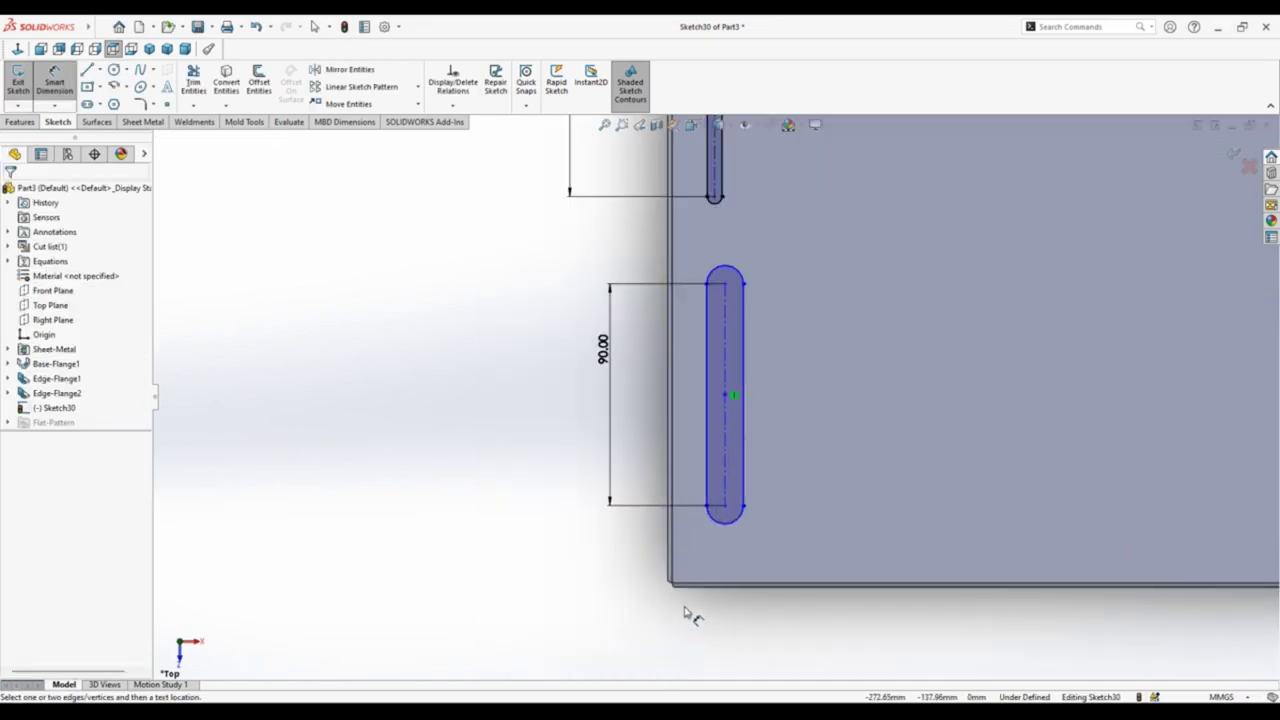
scroll(700, 537, "down", 2)
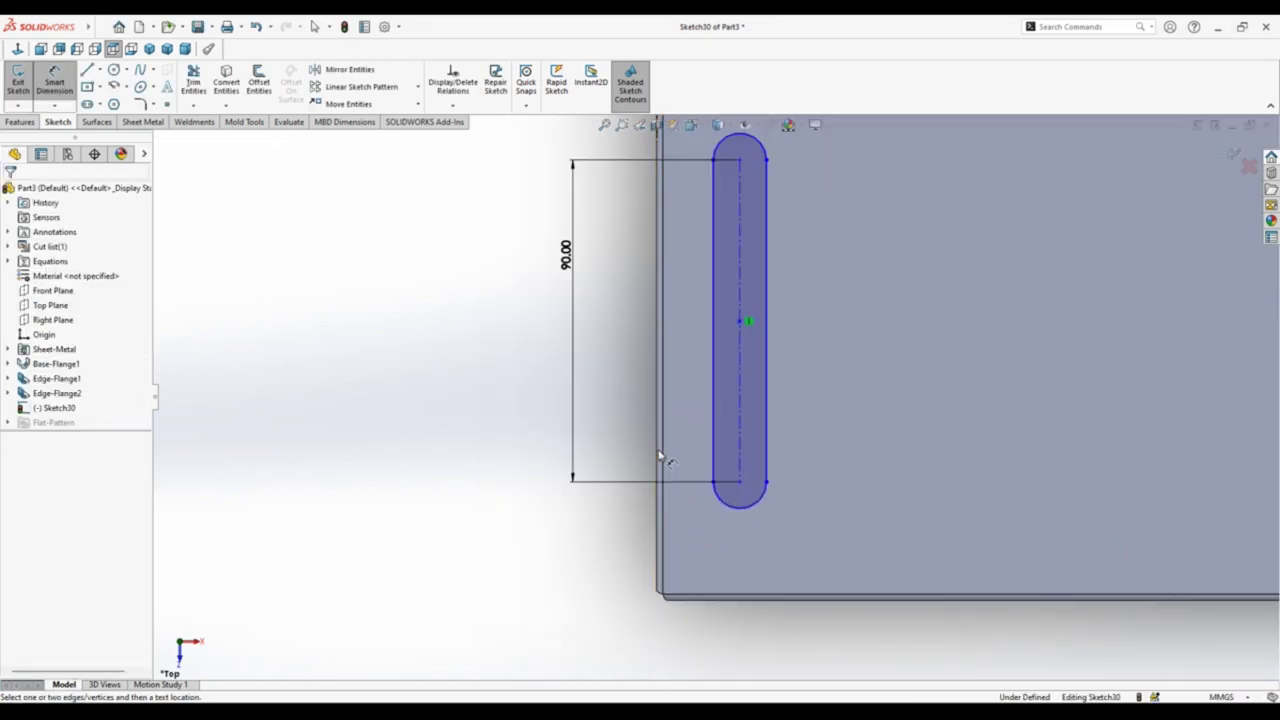
left_click(658, 455)
left_click(719, 447)
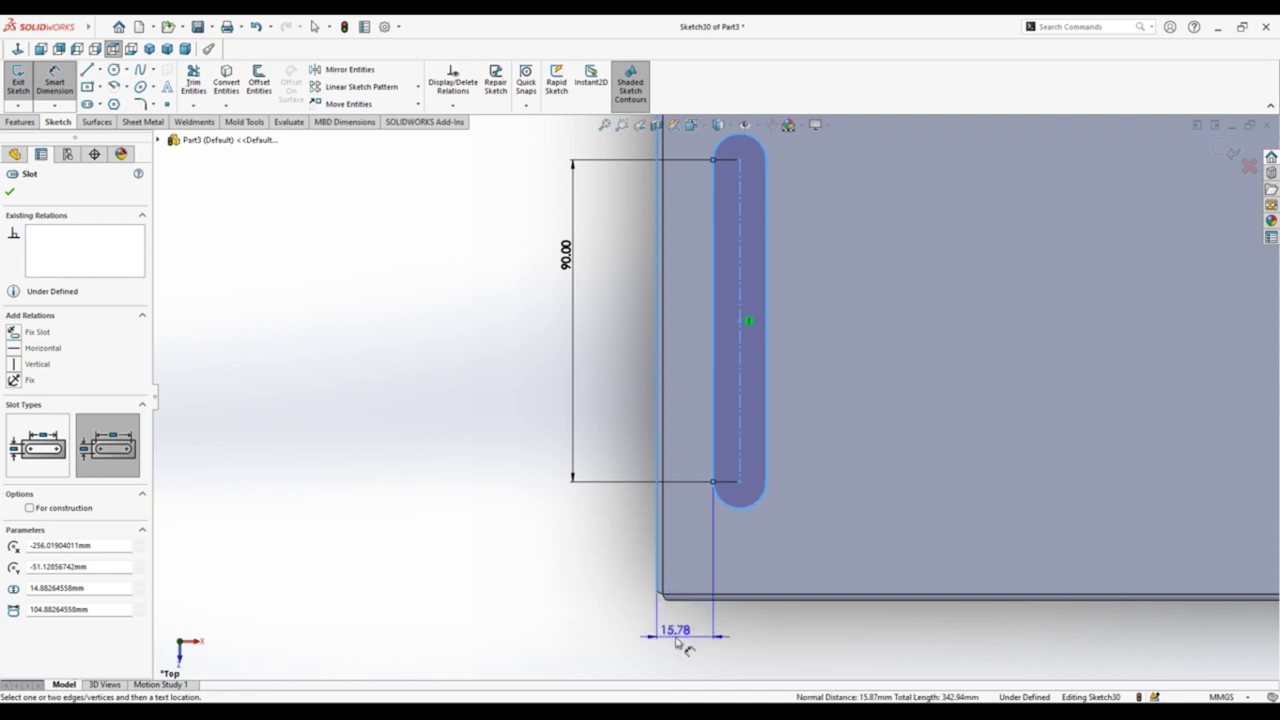
left_click(677, 640)
key("Return")
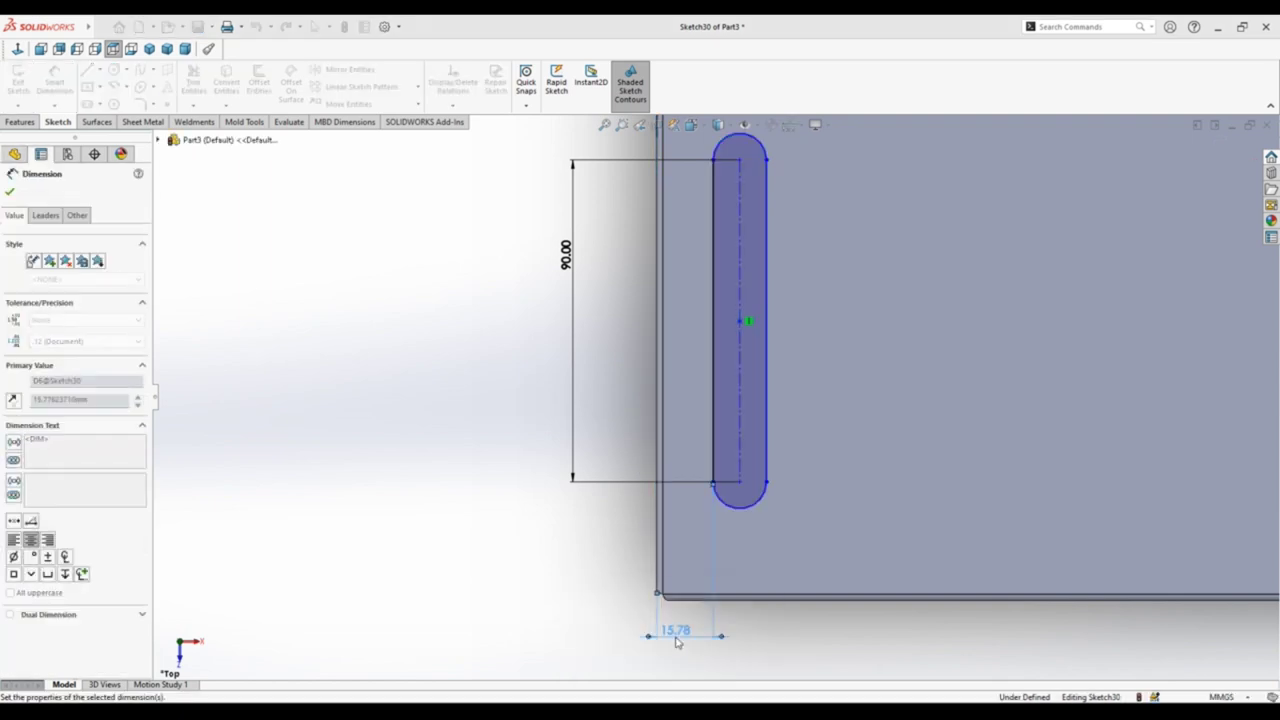
type("10")
Step: Give the lower slot R3 ends and set it 10 mm from the bottom edge
left_click(766, 518)
left_click(797, 555)
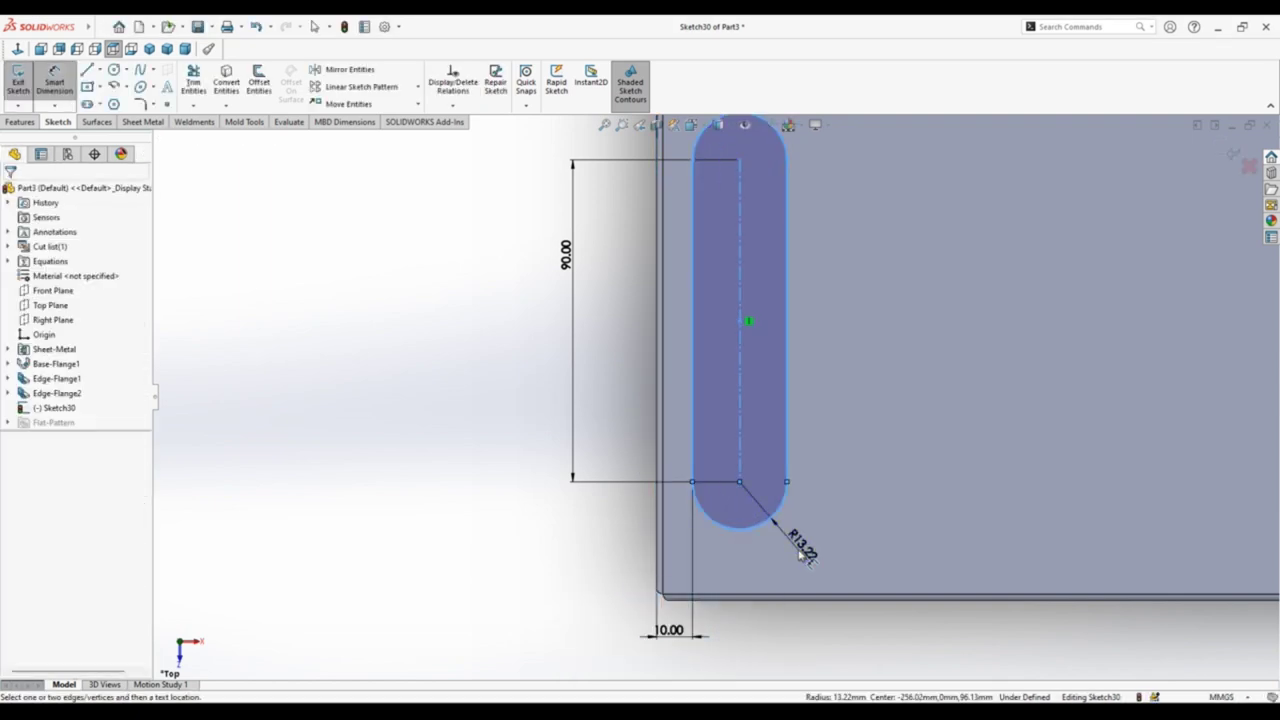
type("3")
key("Return")
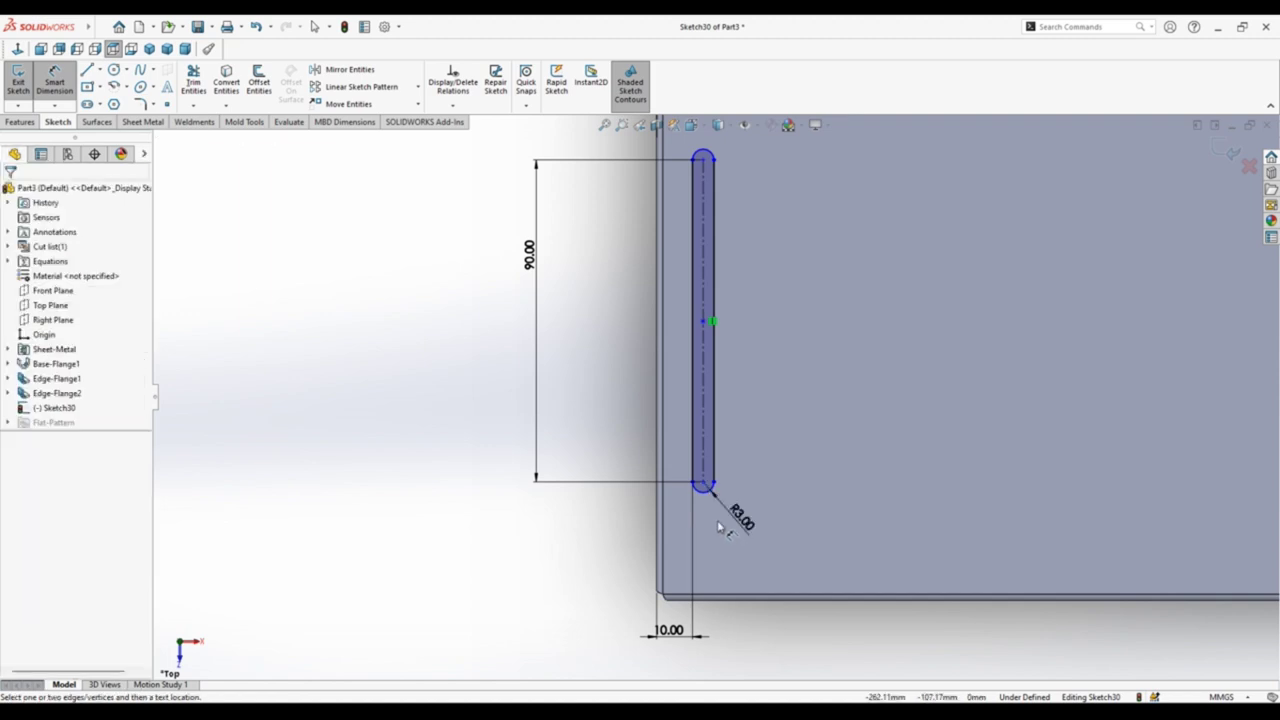
scroll(720, 500, "down", 3)
left_click(700, 445)
left_click(690, 630)
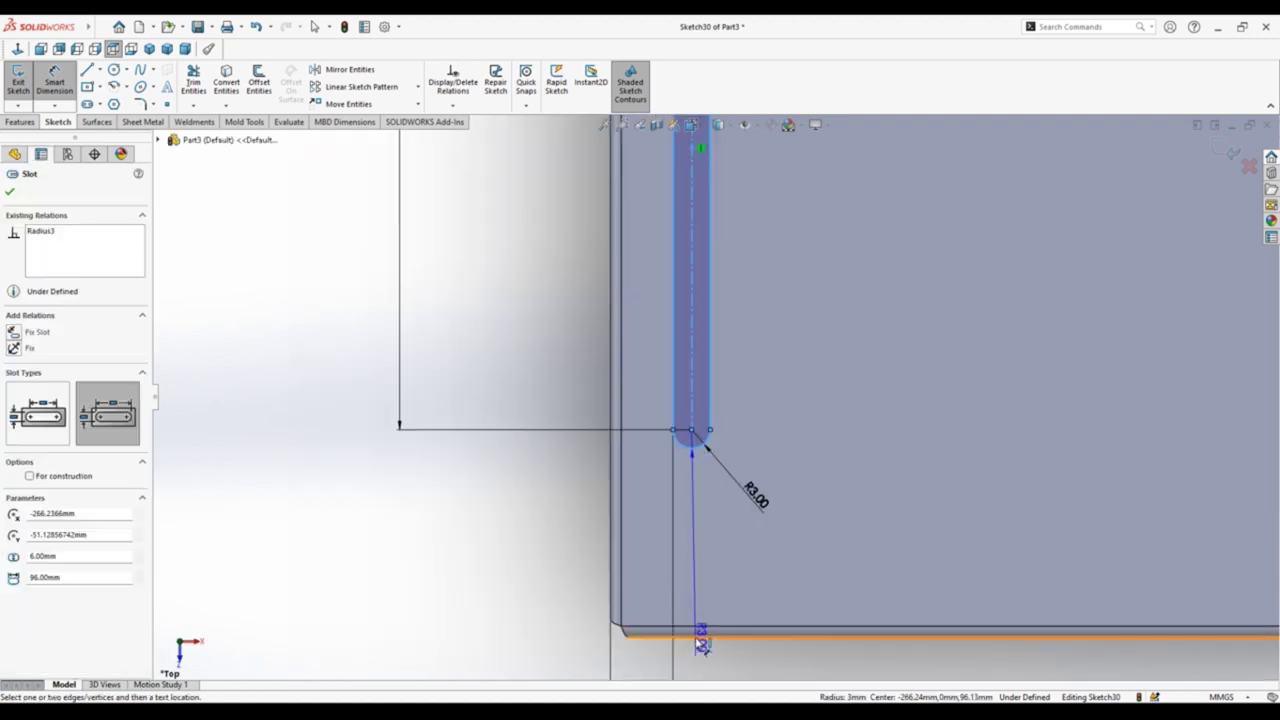
left_click(585, 550)
left_click(590, 554)
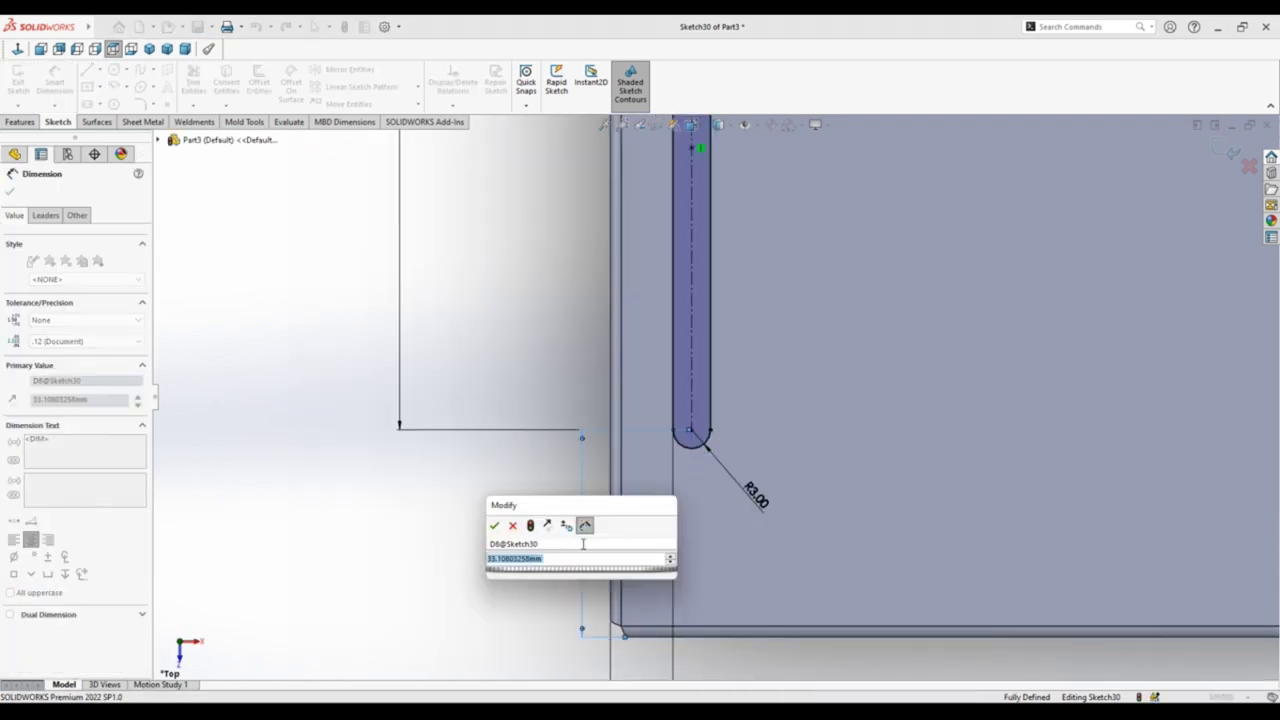
type("10")
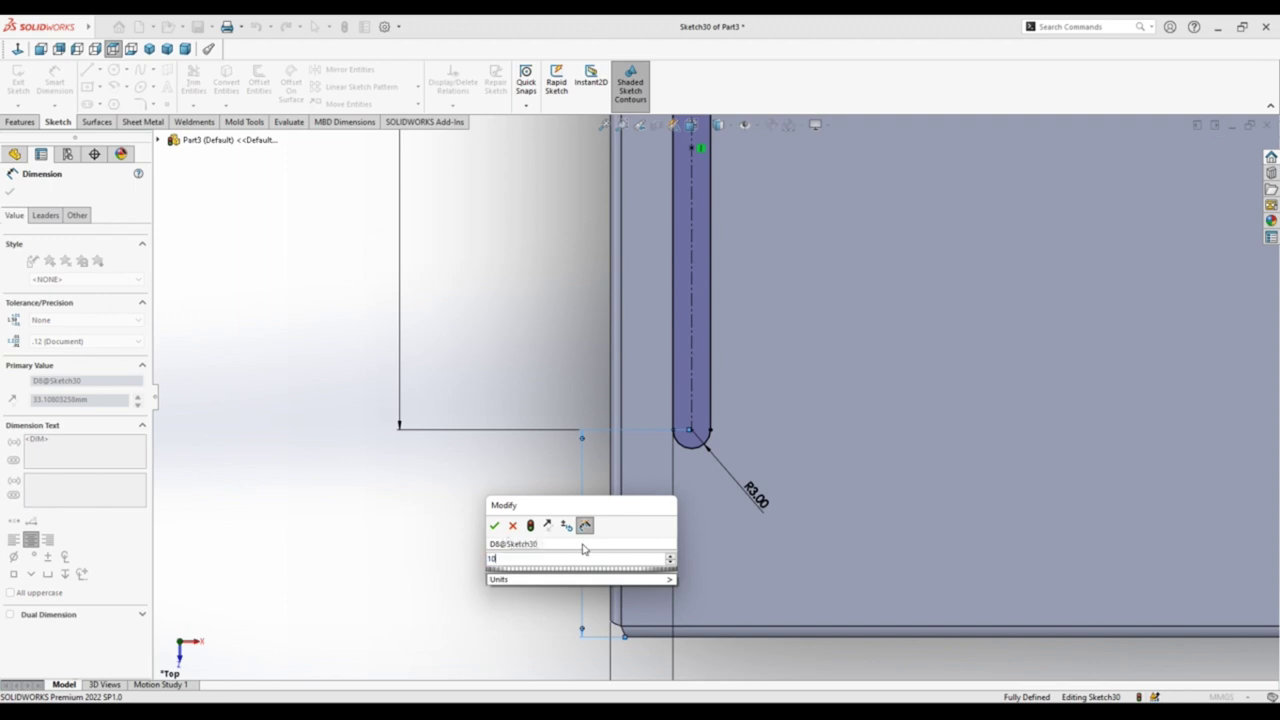
key("Return")
key("Escape")
scroll(570, 460, "up", 2)
scroll(565, 462, "up", 2)
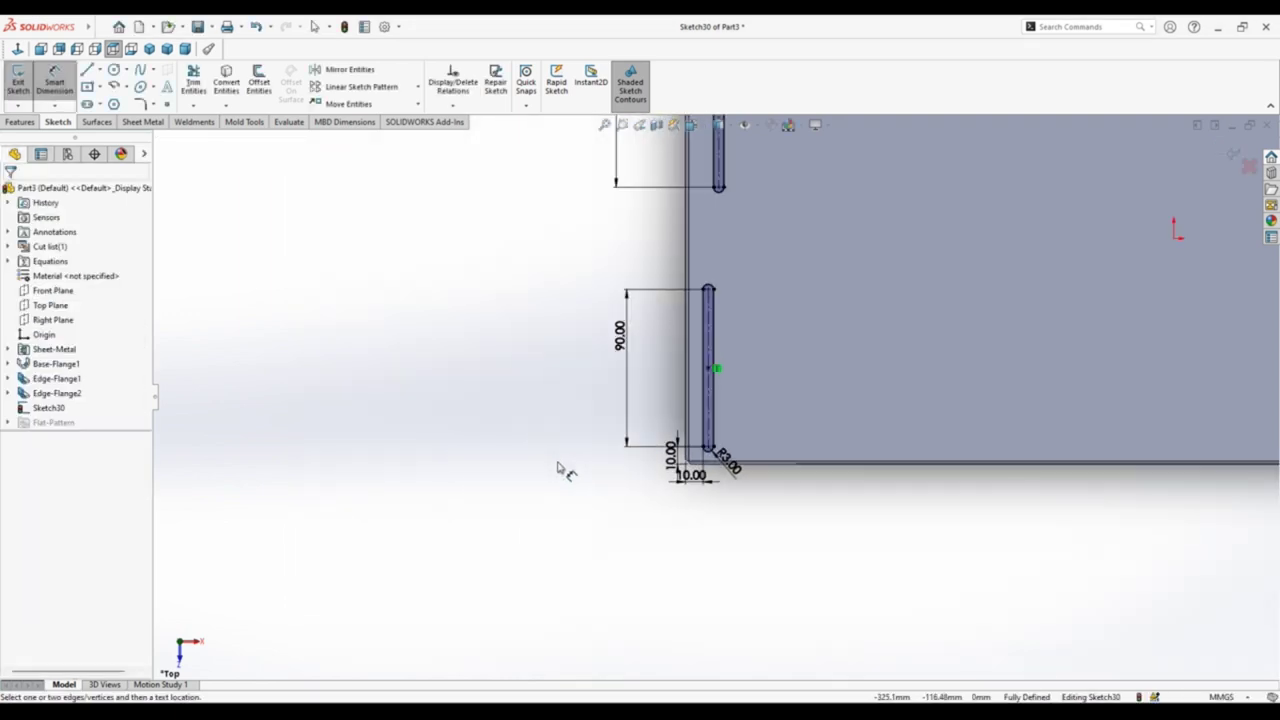
scroll(563, 463, "up", 1)
scroll(755, 398, "down", 2)
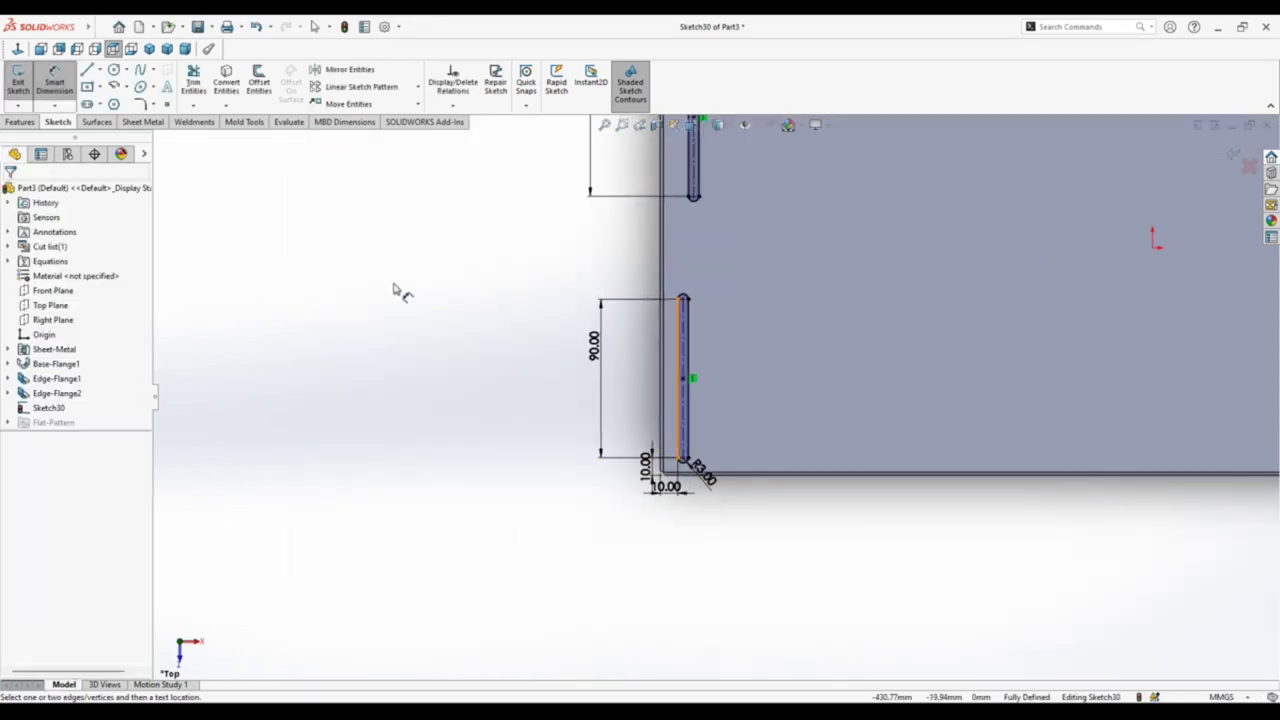
scroll(711, 211, "down", 3)
scroll(685, 329, "up", 3)
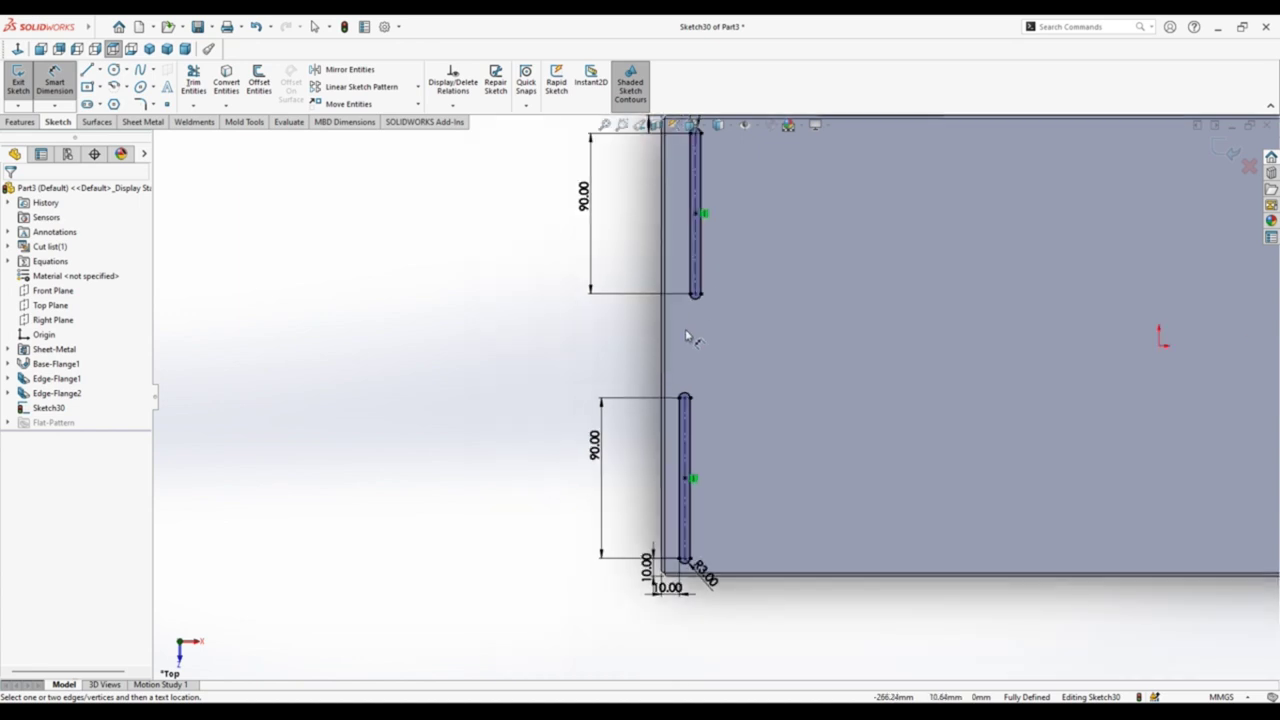
scroll(716, 197, "up", 1)
scroll(710, 300, "up", 1)
scroll(716, 502, "down", 2)
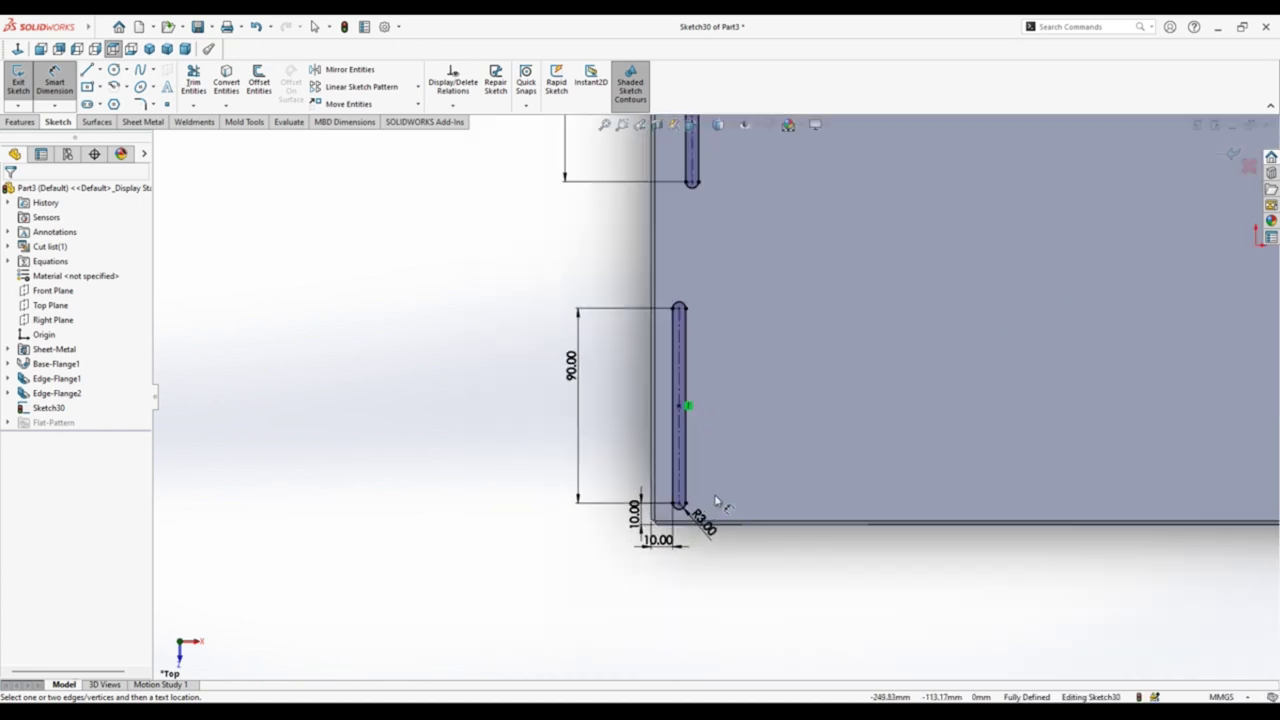
key("f")
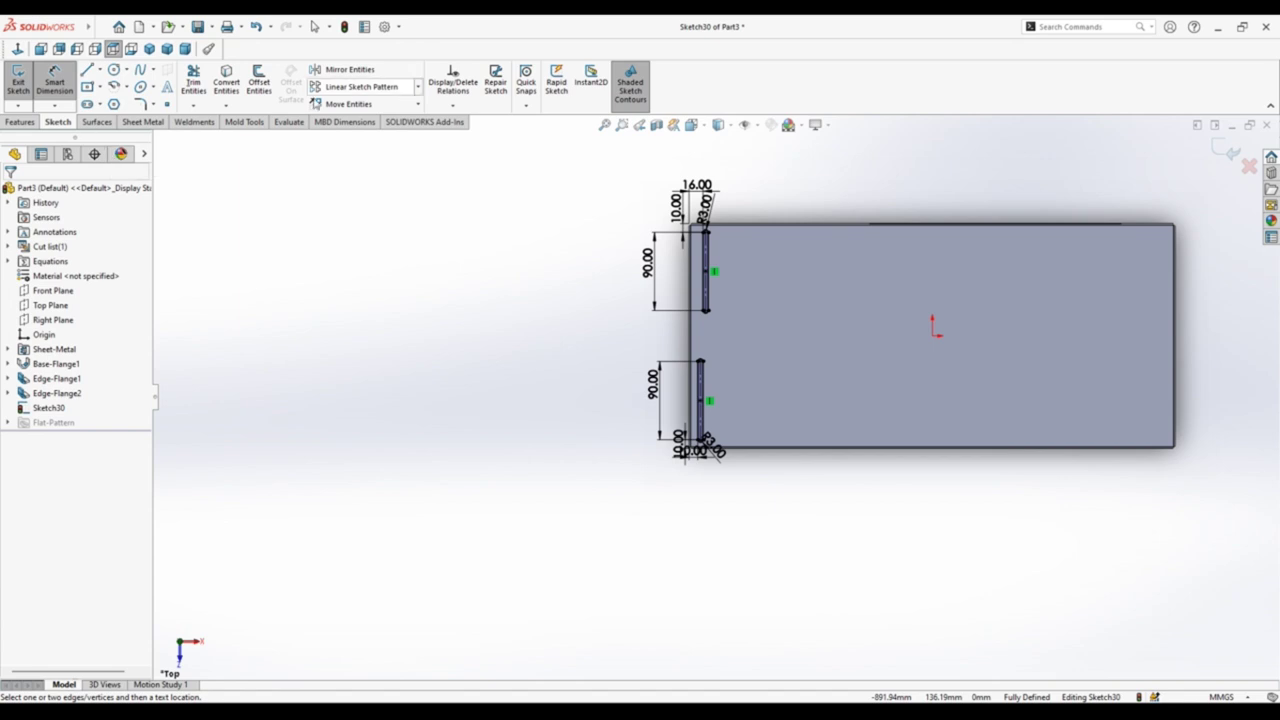
Step: Cut the two 90 mm slots Up To Next through the tray base, then view the plate from Top
left_click(143, 121)
left_click(463, 72)
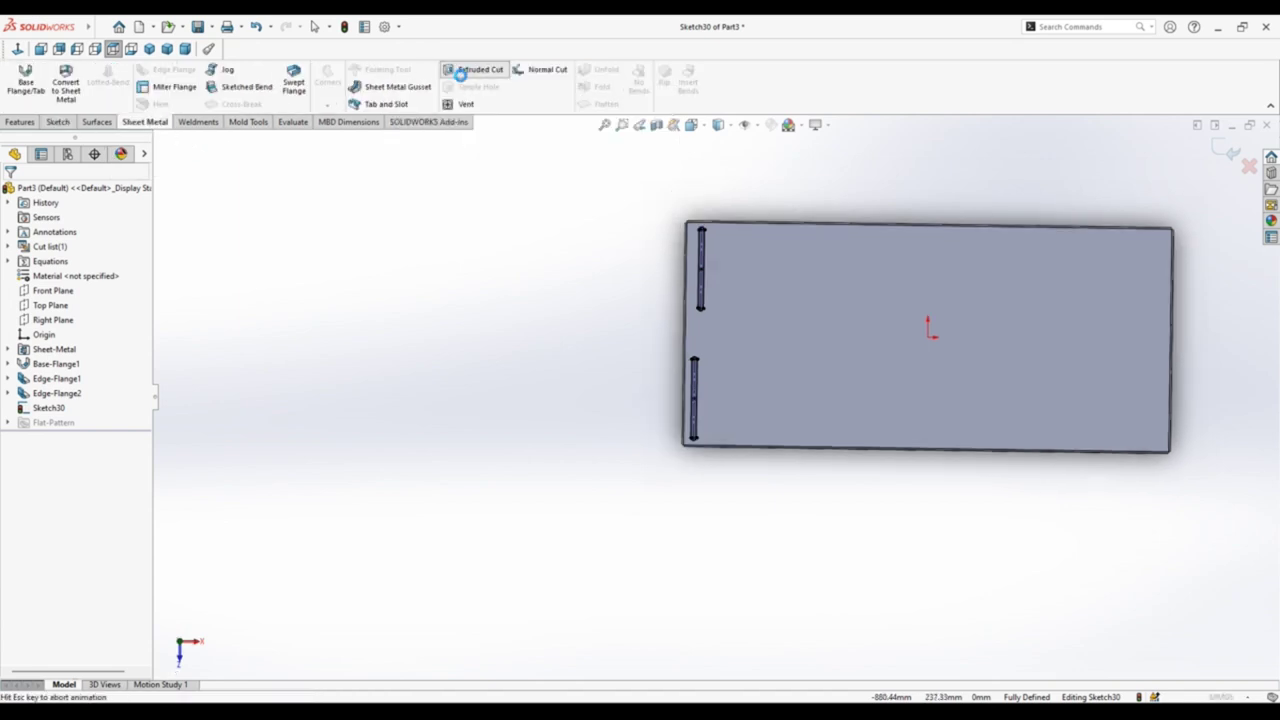
left_click(83, 272)
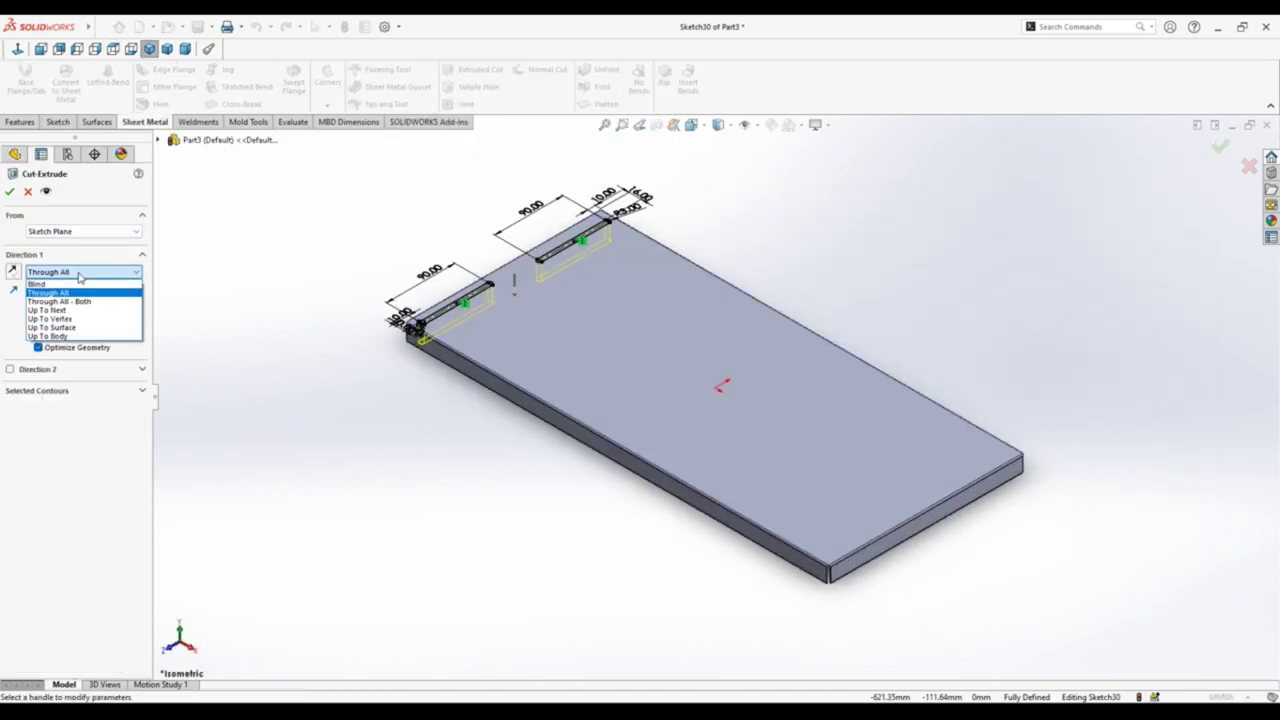
left_click(85, 313)
left_click(9, 191)
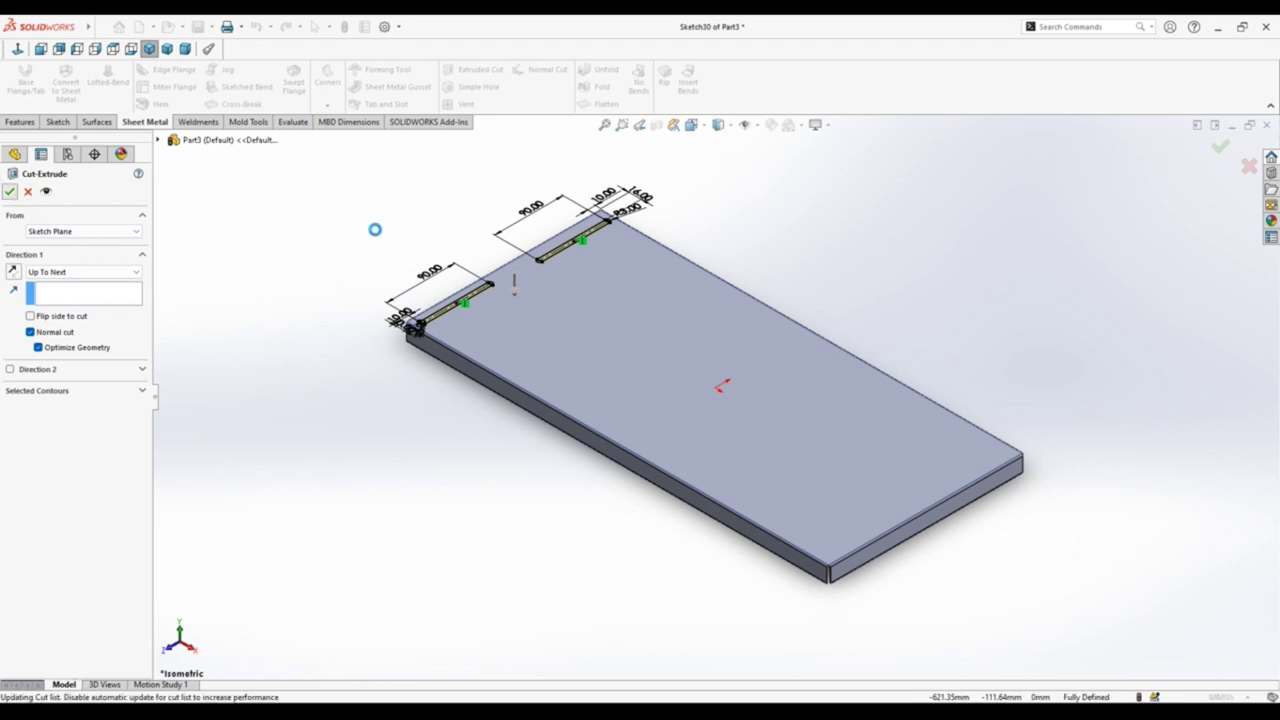
middle_click_drag(365, 232, 374, 331)
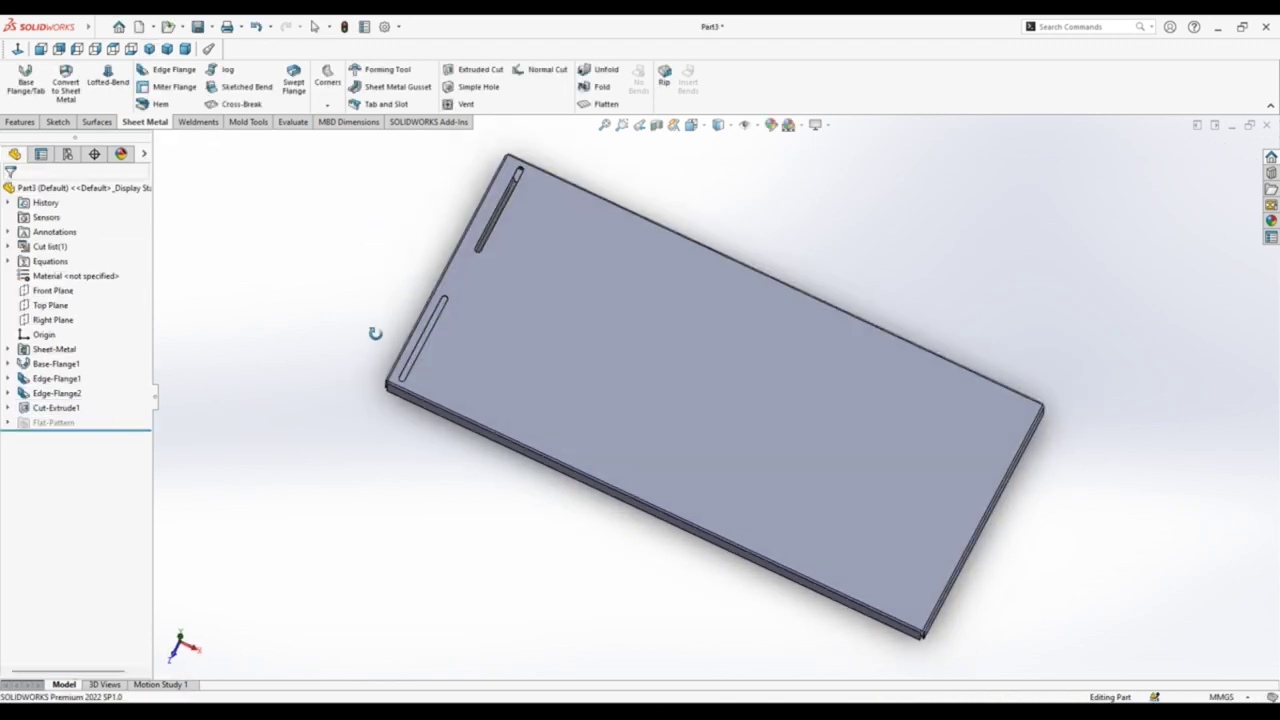
left_click(113, 50)
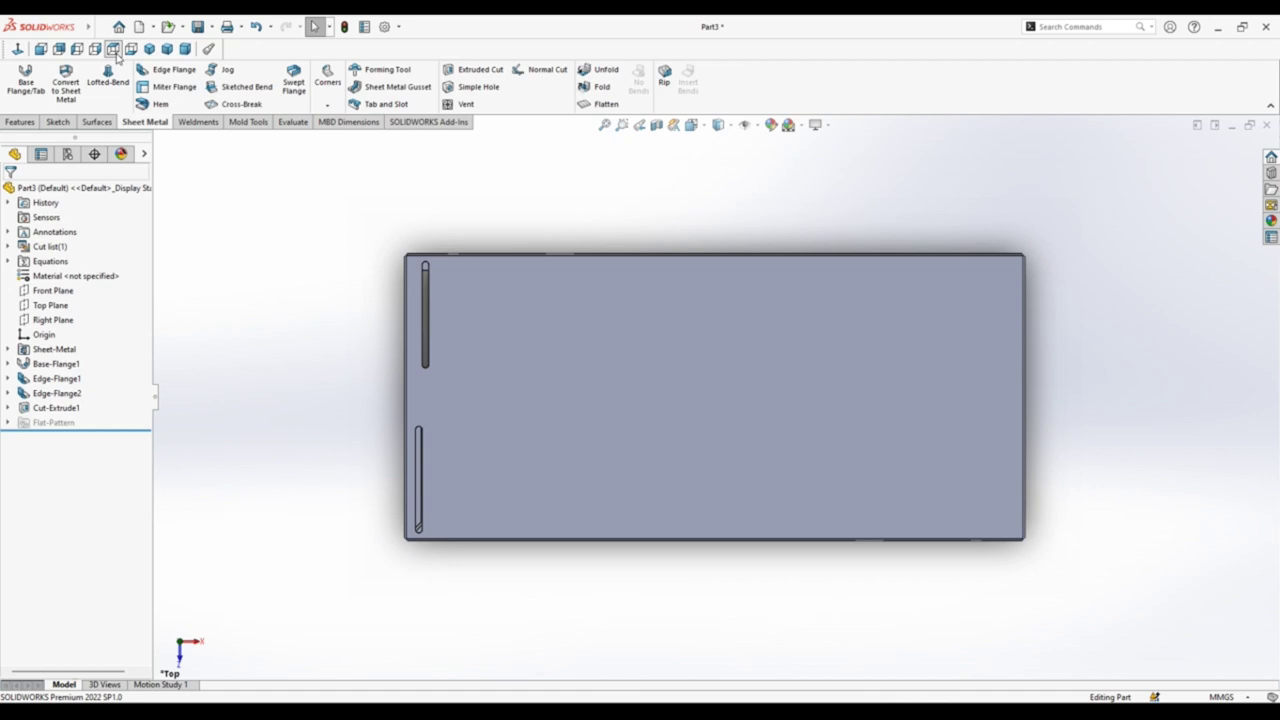
Step: Start a linear pattern of Cut-Extrude1 along the plate's top edge
left_click(27, 123)
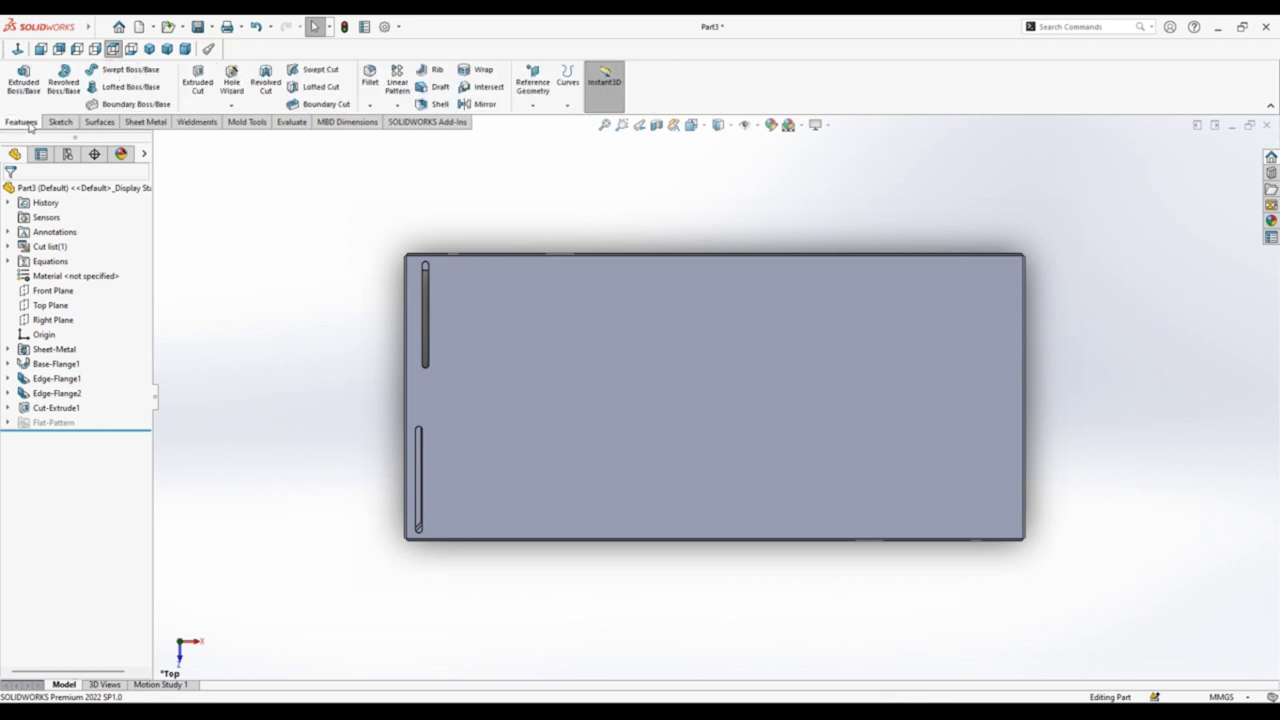
left_click(396, 90)
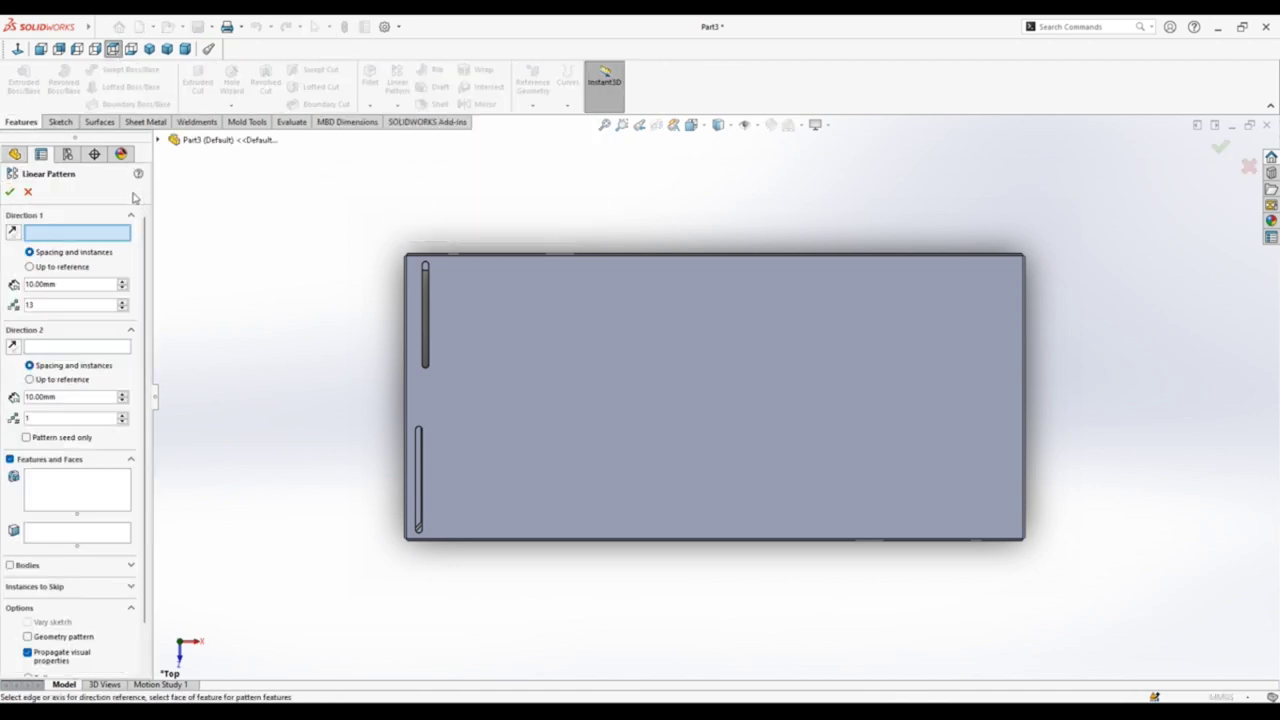
scroll(428, 270, "down", 3)
left_click(482, 290)
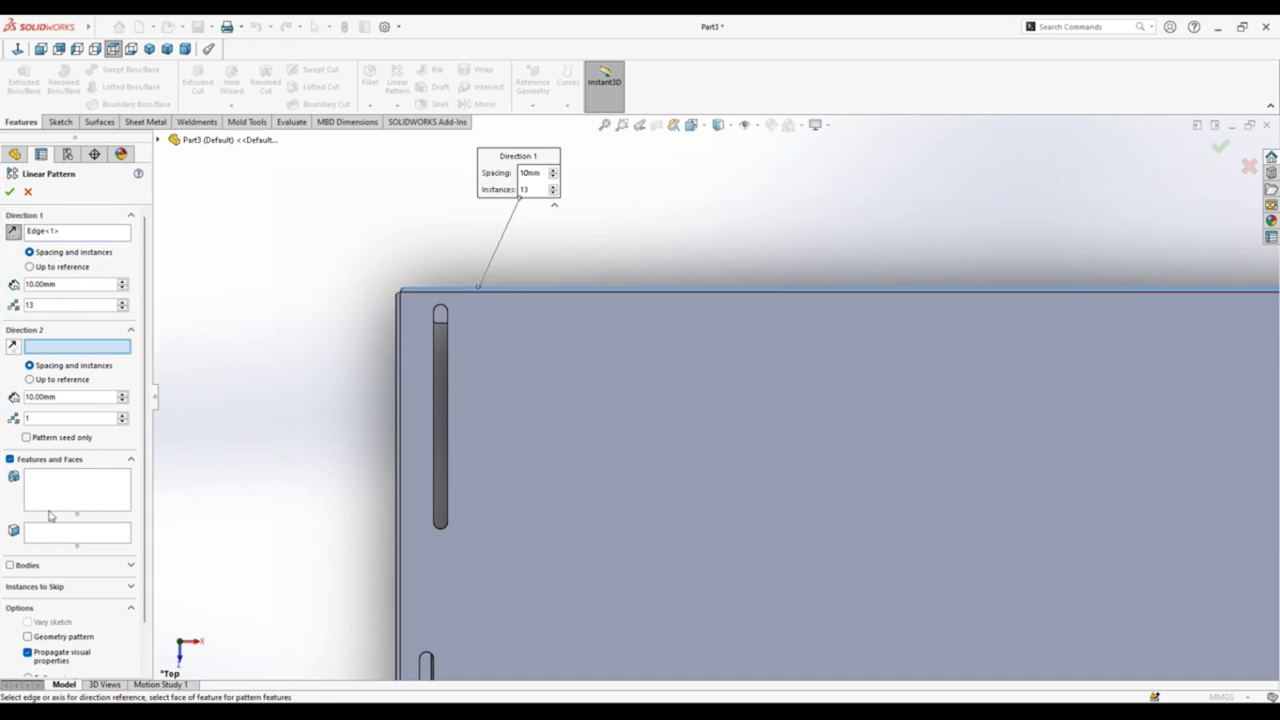
left_click(59, 500)
left_click(158, 141)
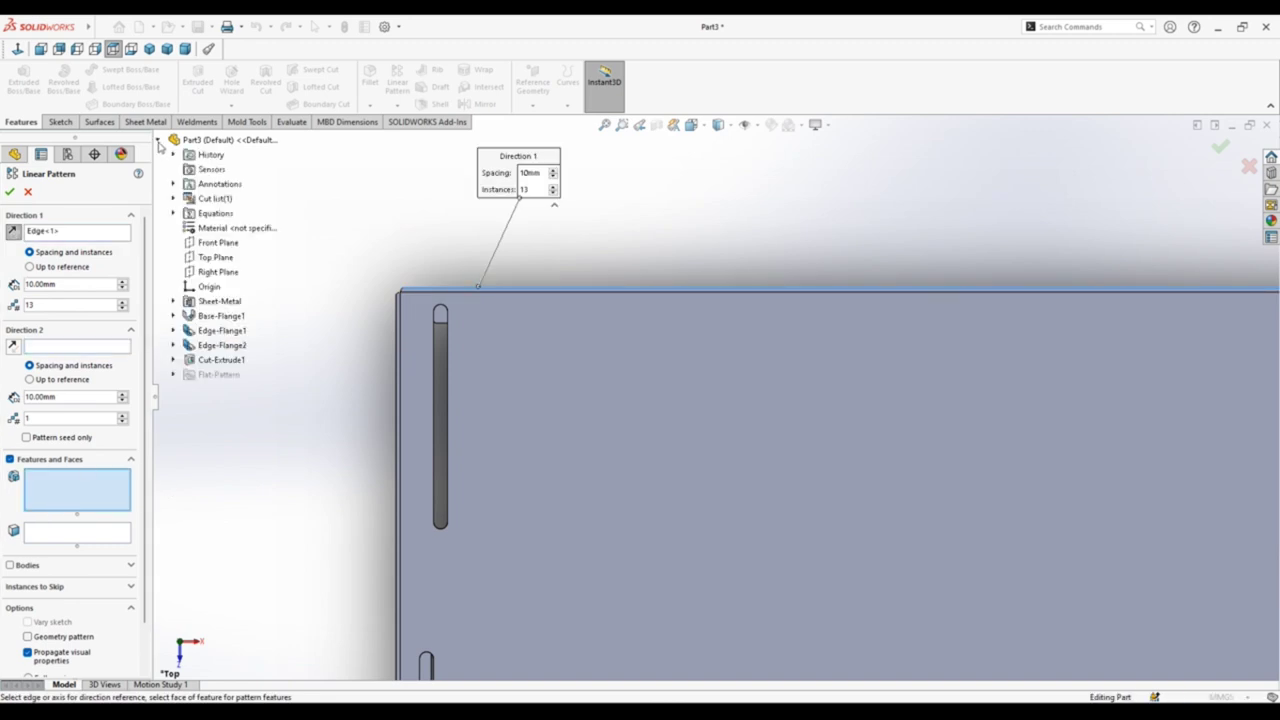
left_click(220, 360)
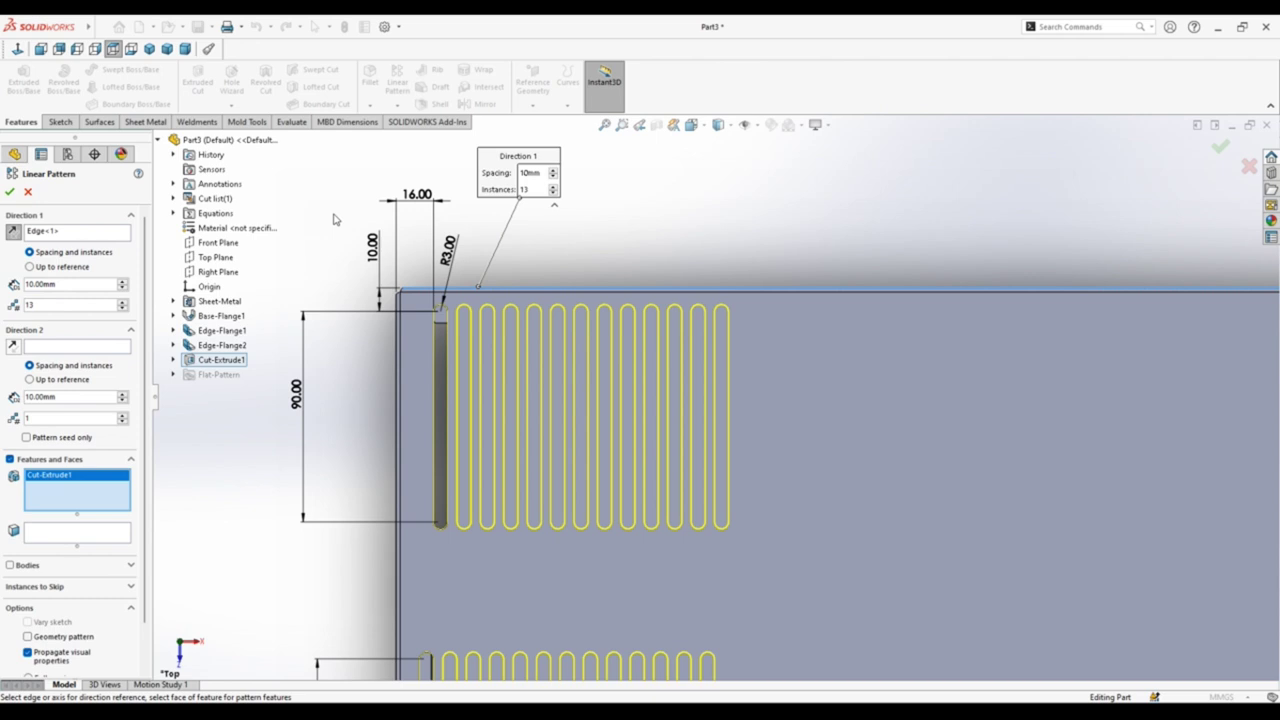
Step: Set the slot pattern to 16 mm spacing with 34 instances and accept it
double_click(78, 288)
type("1")
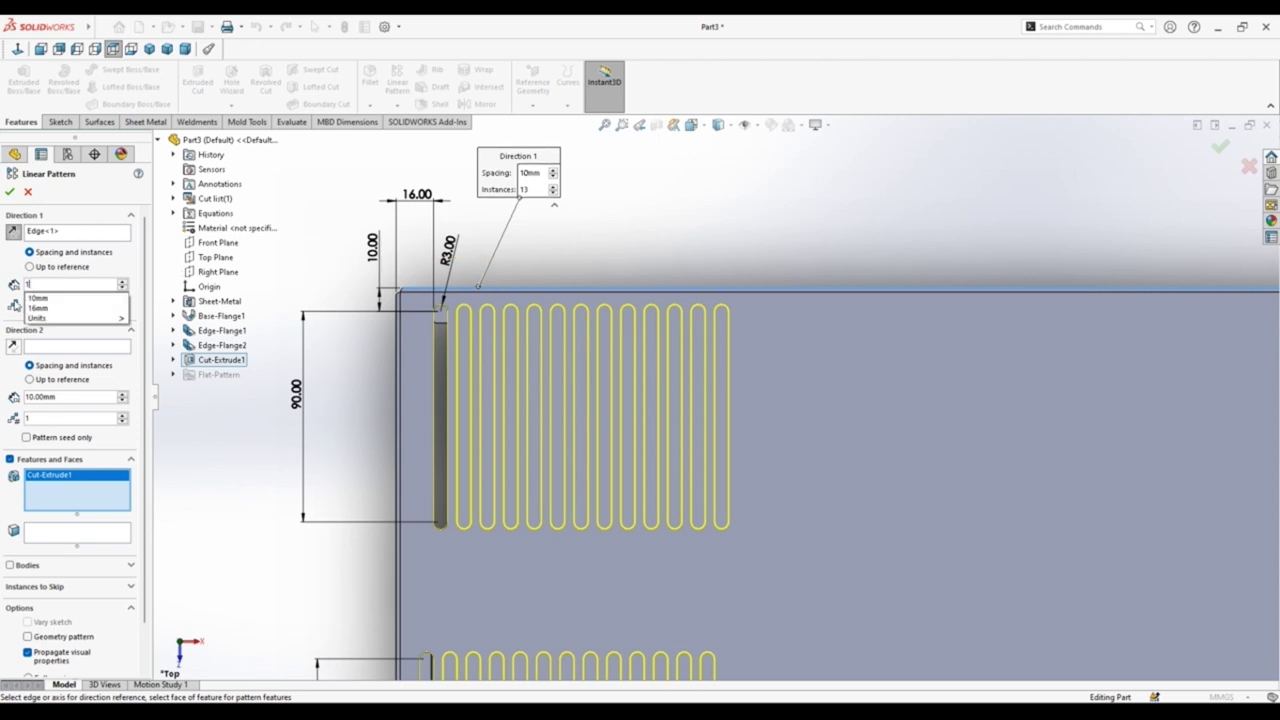
left_click(38, 307)
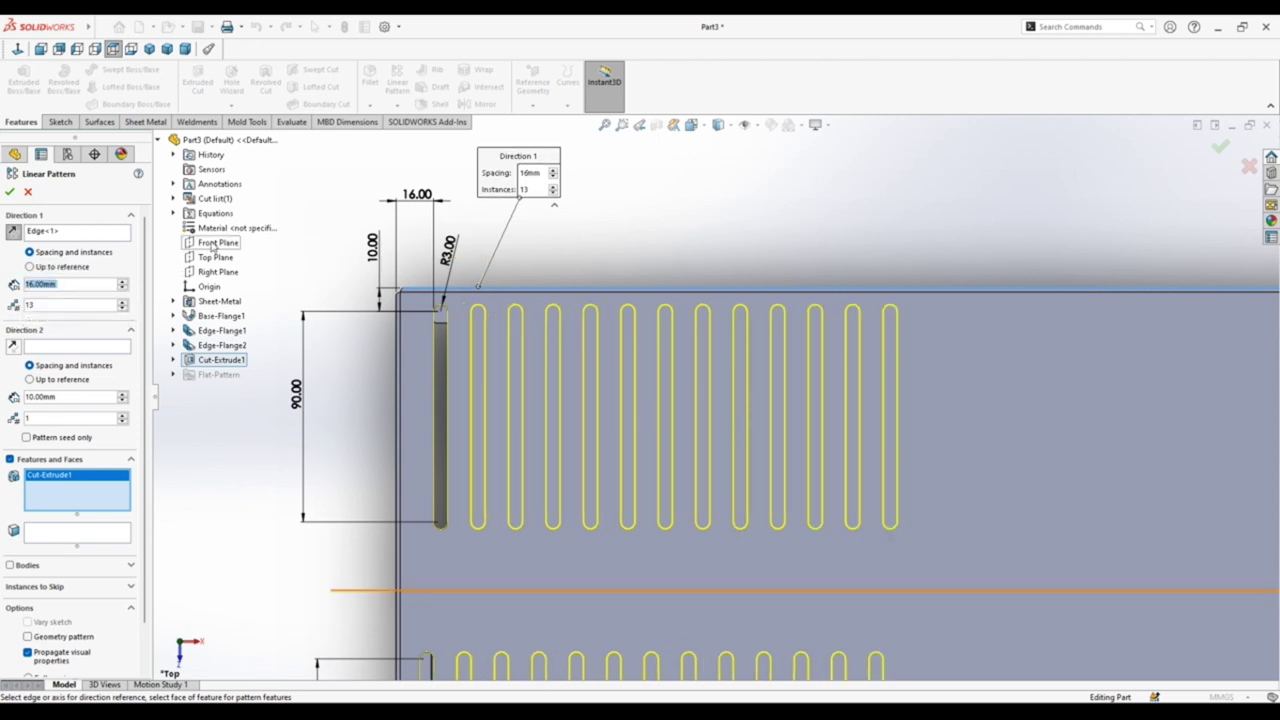
key("z")
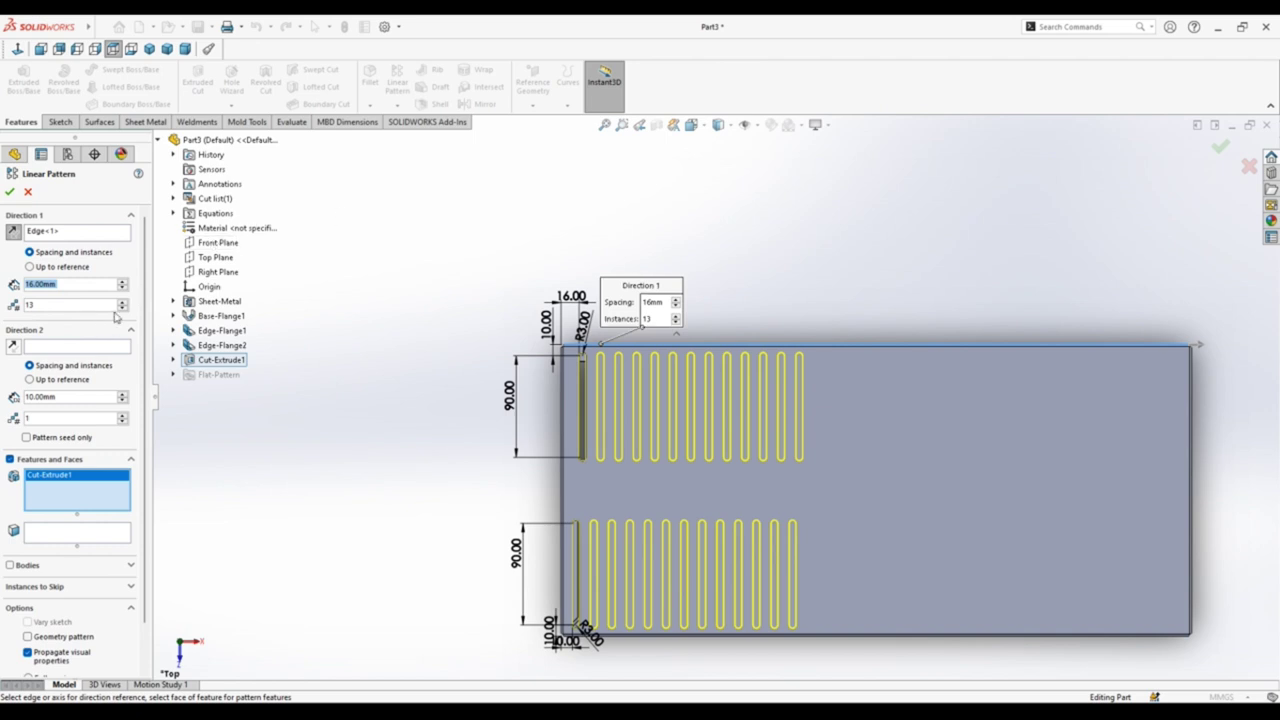
left_click_drag(123, 308, 123, 307)
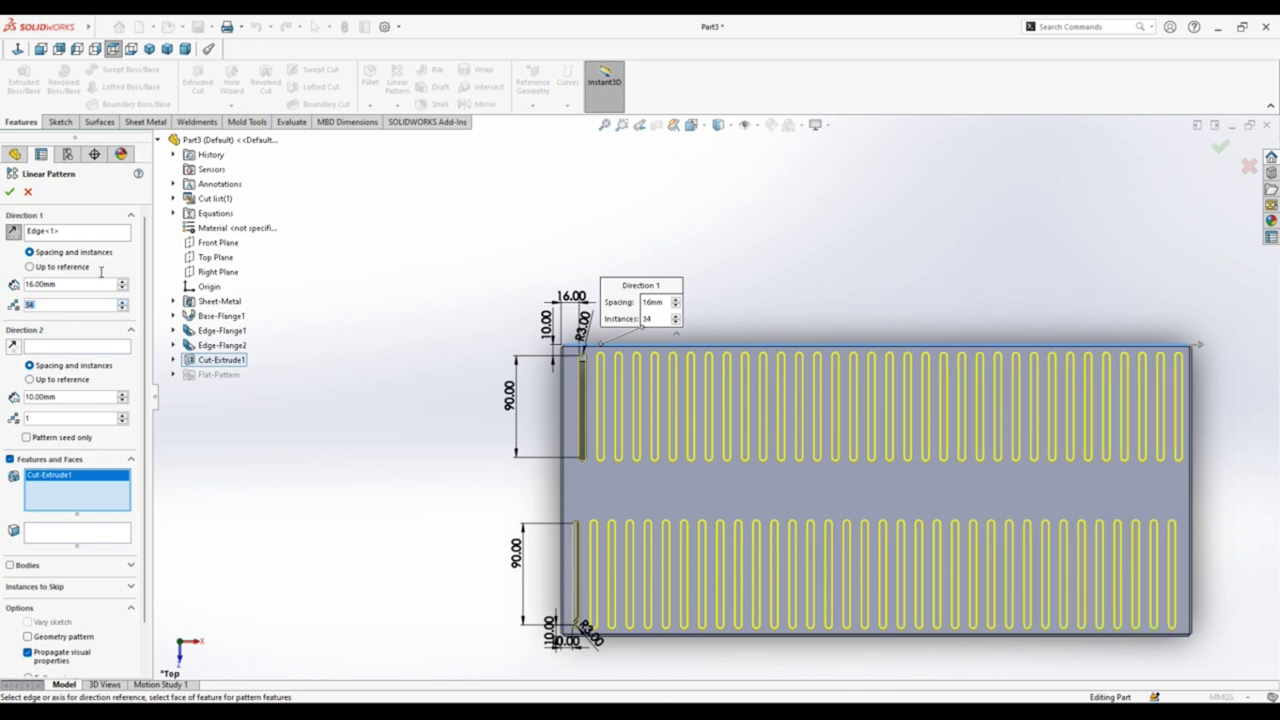
left_click(11, 191)
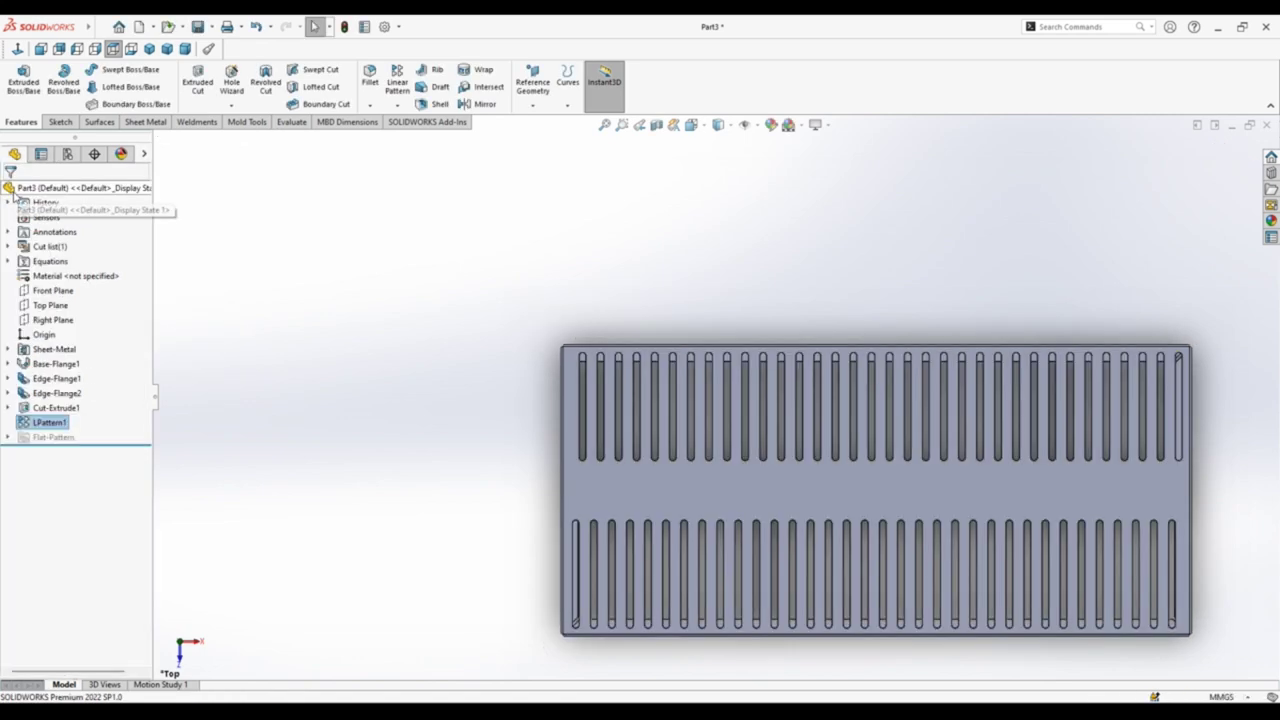
left_click(149, 49)
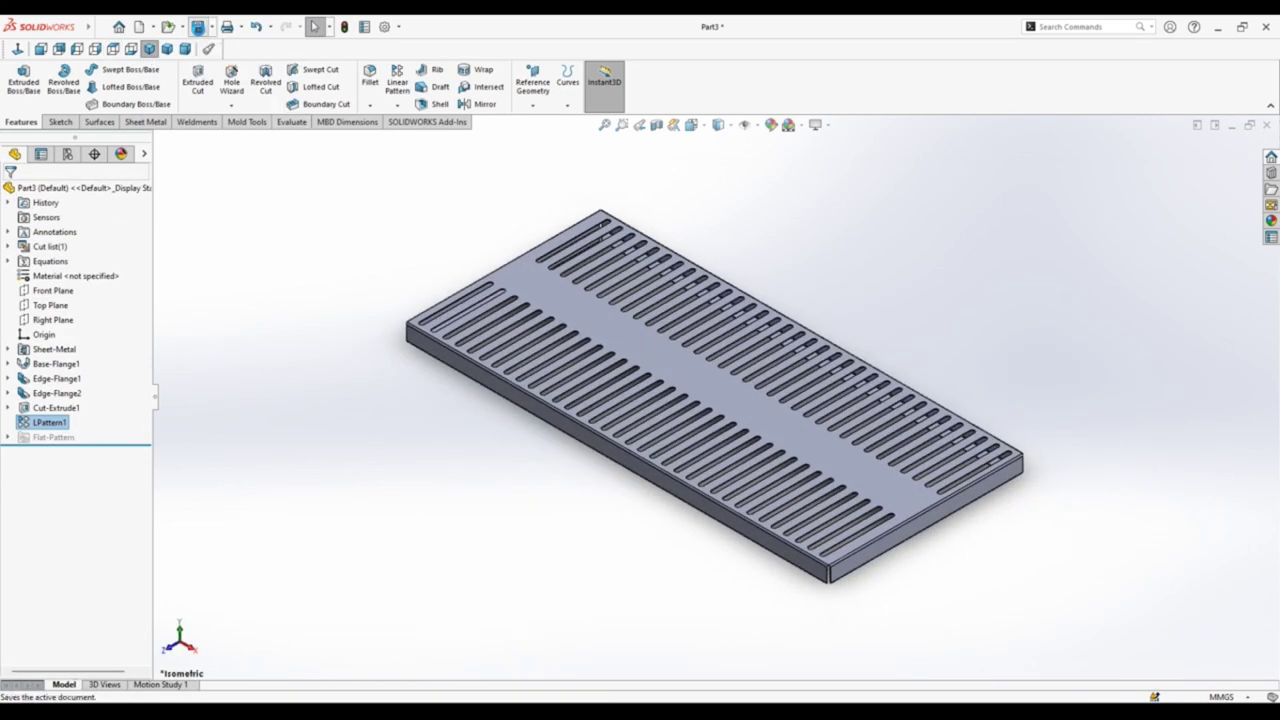
Step: Save the slotted part as 'floor drain top cover'
left_click(199, 30)
left_click(414, 202)
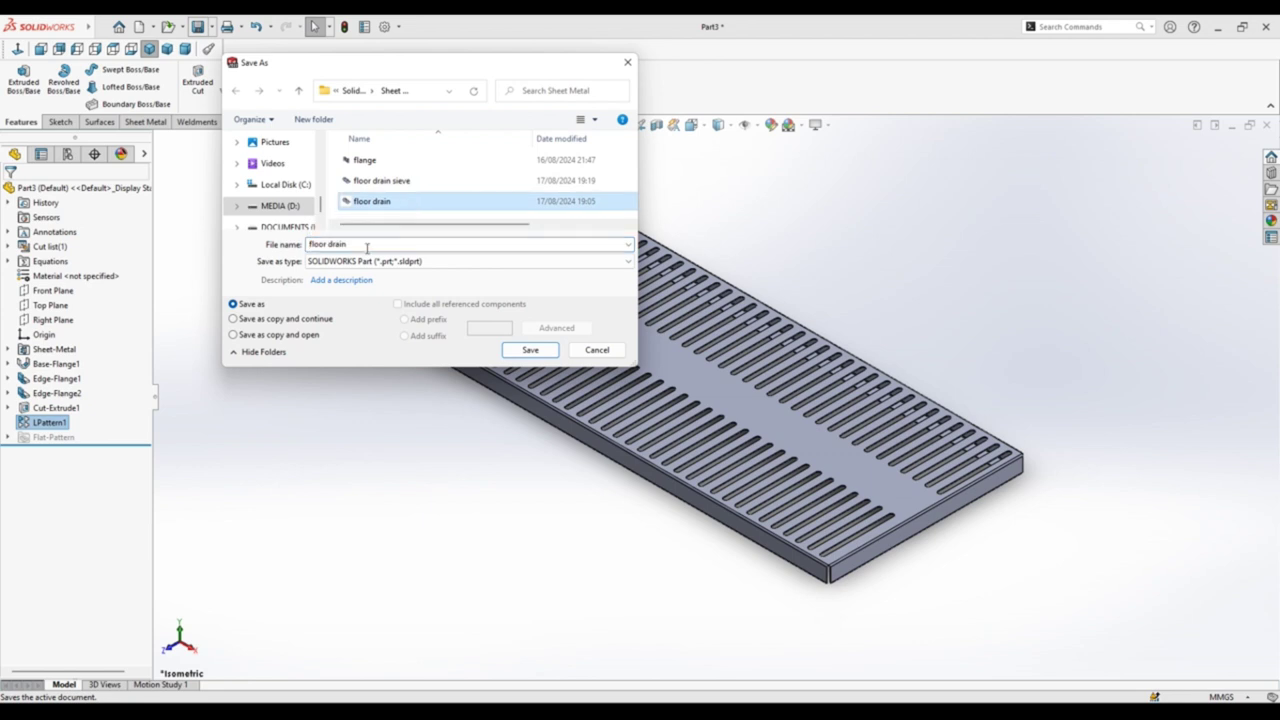
left_click(369, 245)
type("top")
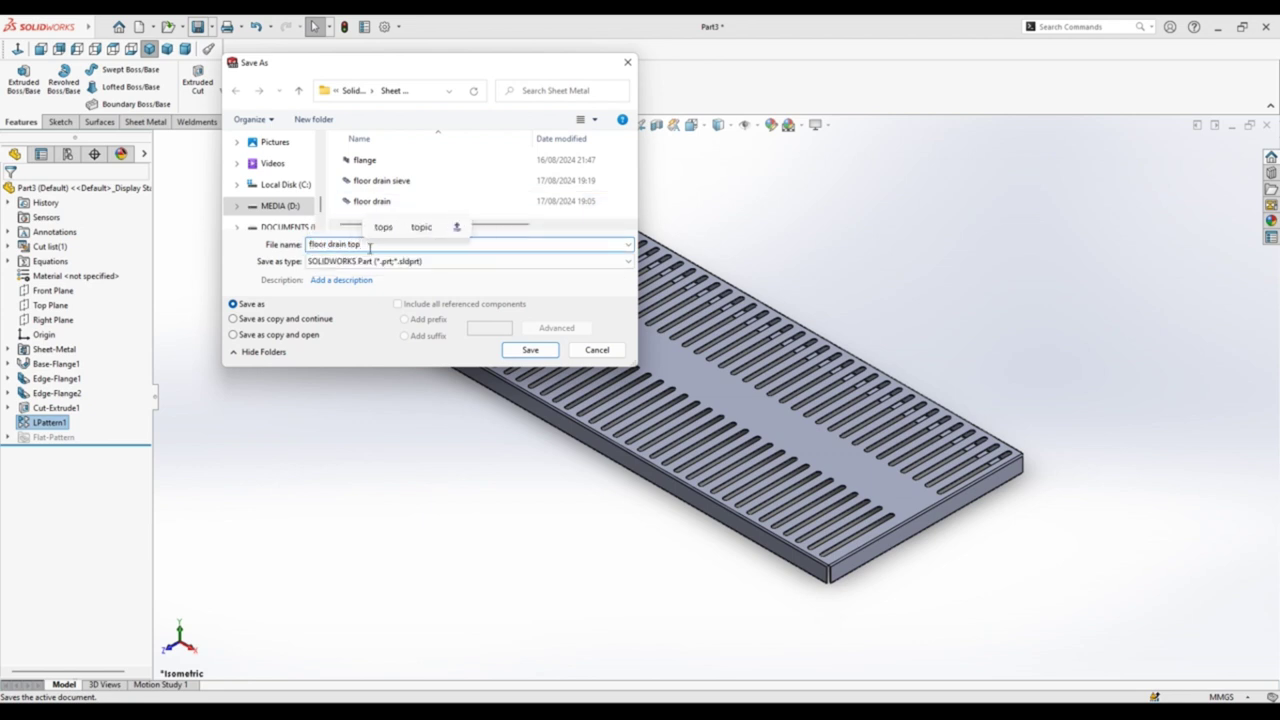
type(" cover")
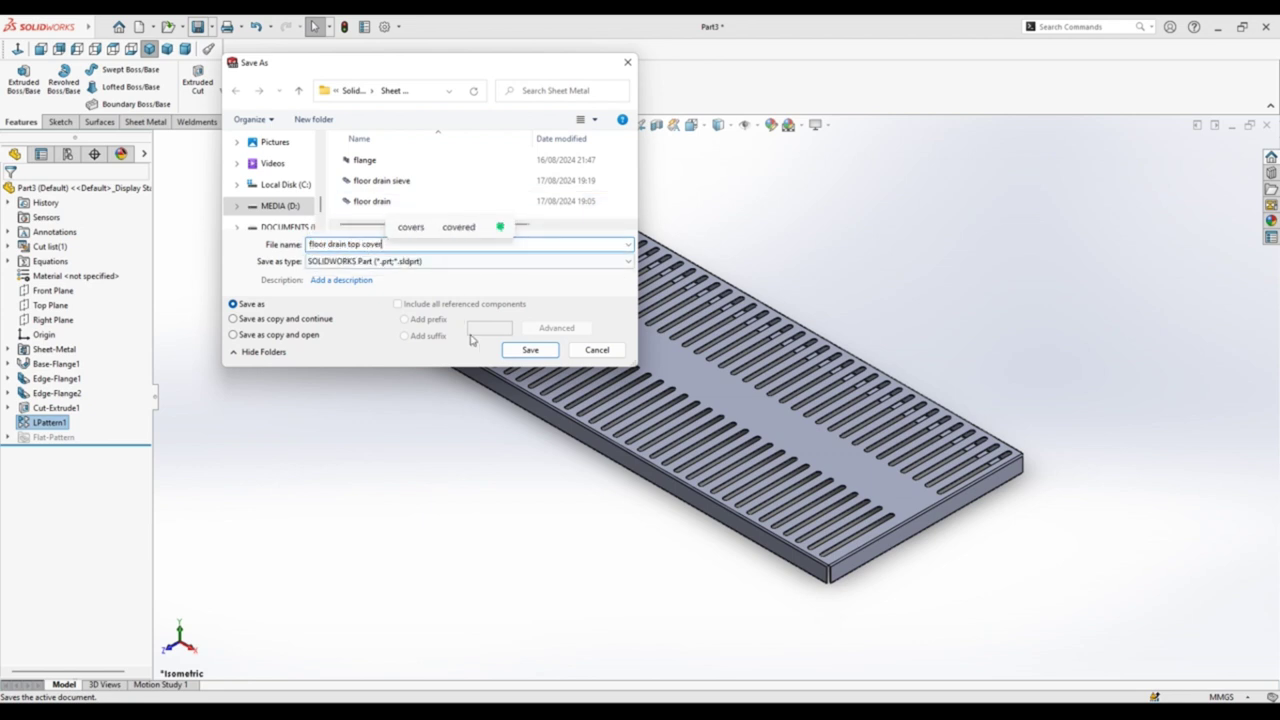
left_click(525, 355)
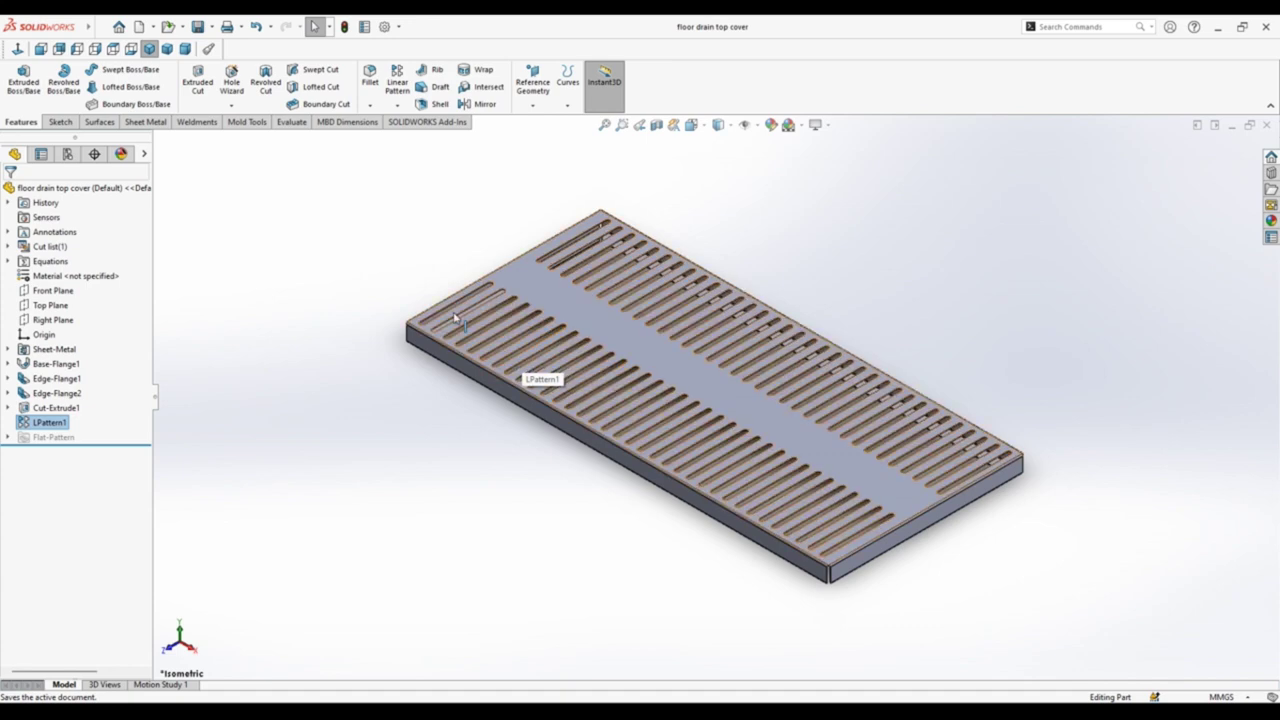
left_click(145, 121)
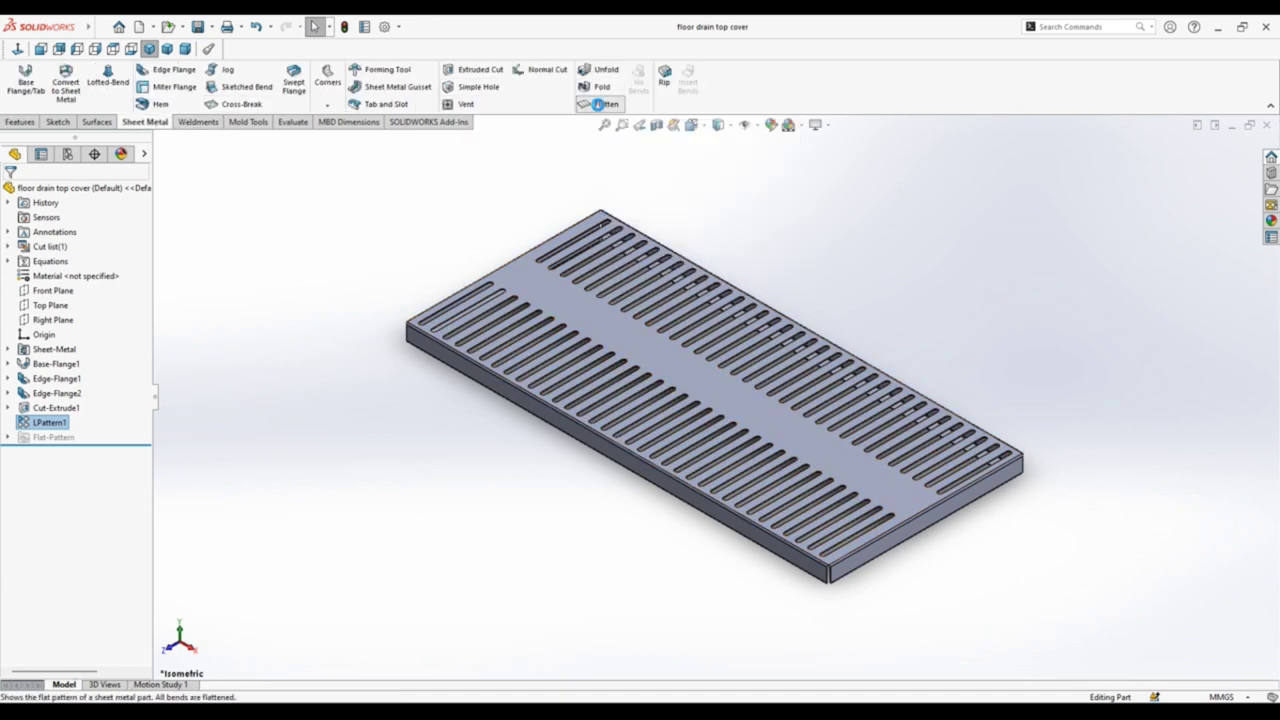
Step: Flatten the top cover to inspect its flat pattern from Top, then fold it back in trimetric view
left_click(600, 104)
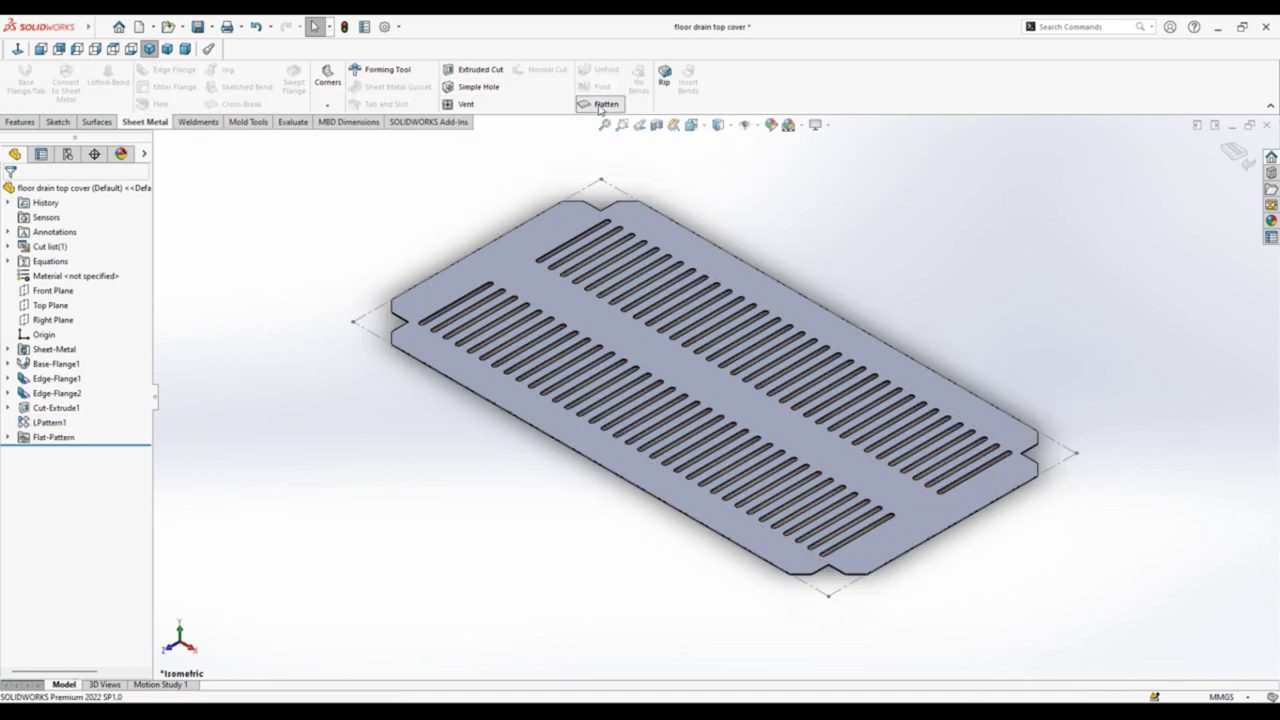
left_click(113, 49)
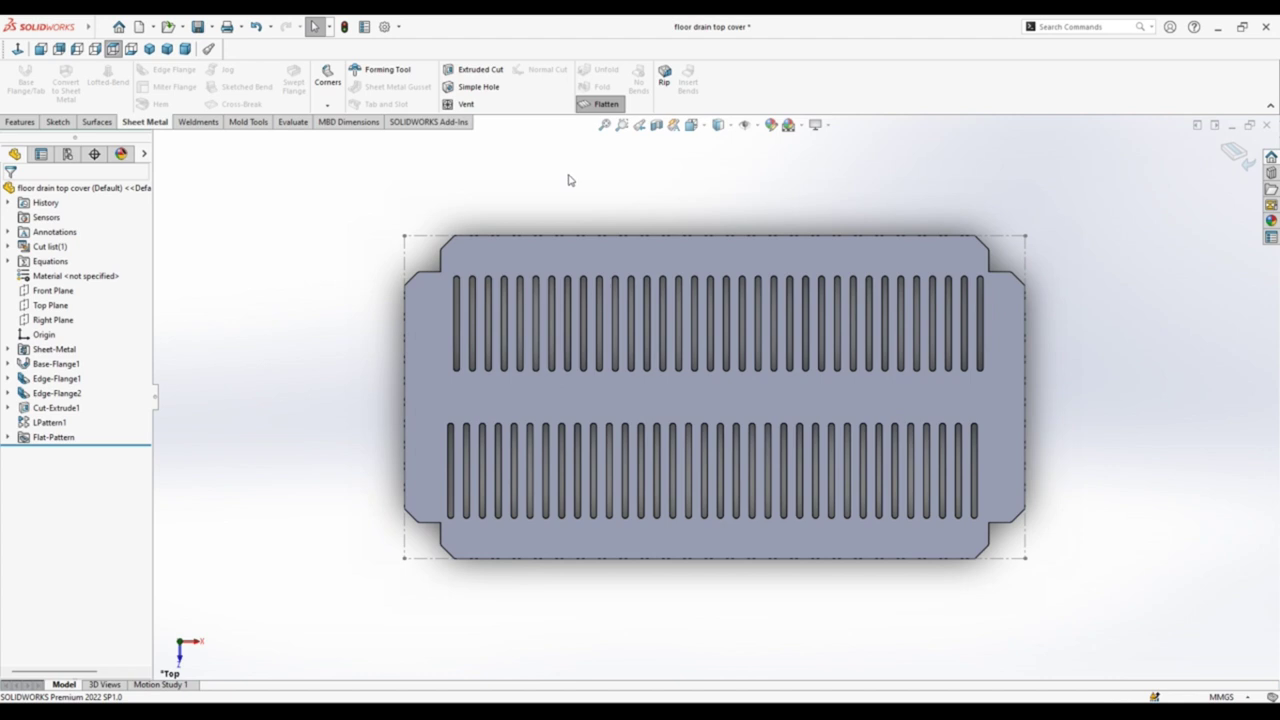
left_click(600, 104)
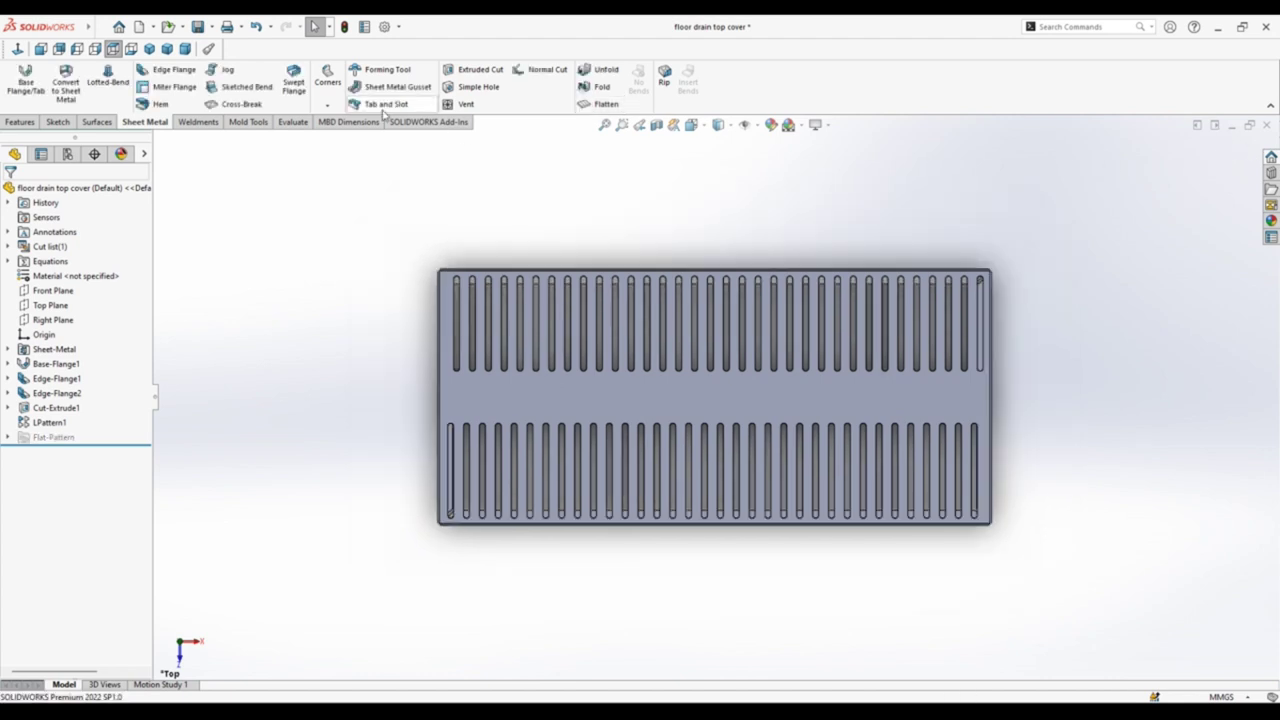
left_click(167, 49)
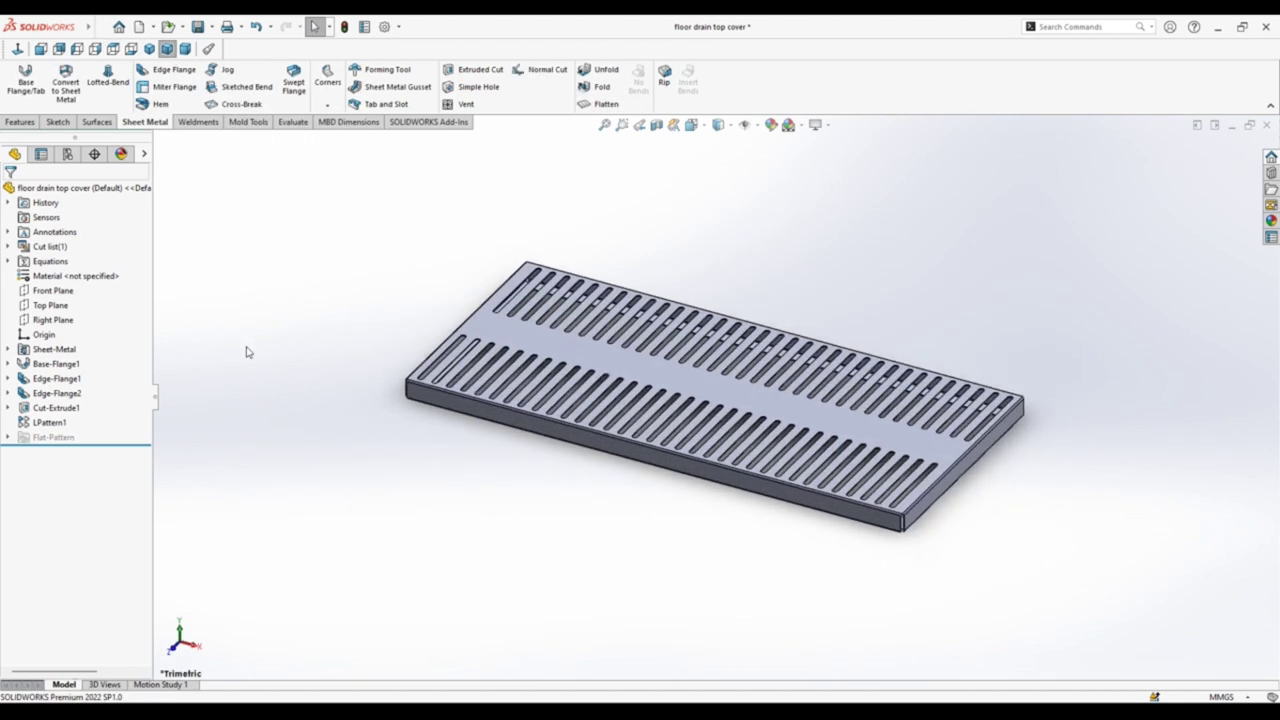
Step: Close the floor drain top cover part, backing out of the save prompt
left_click(1267, 126)
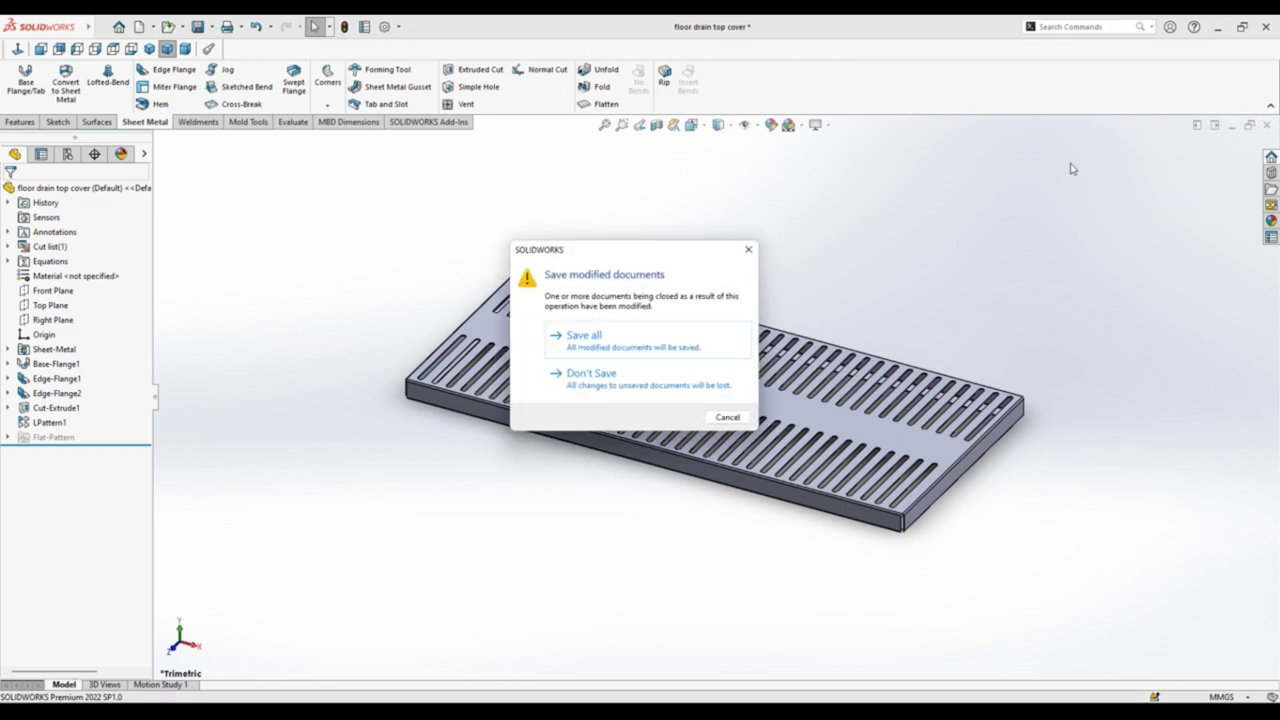
left_click(749, 251)
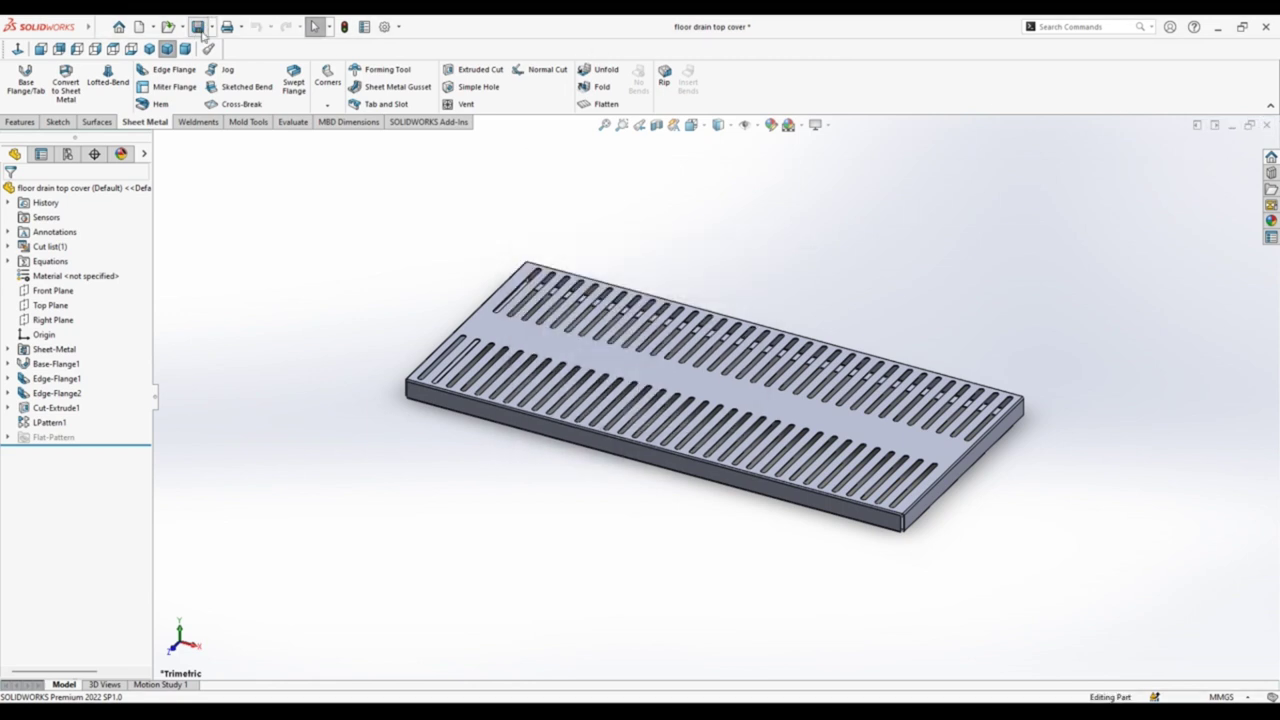
left_click(1267, 127)
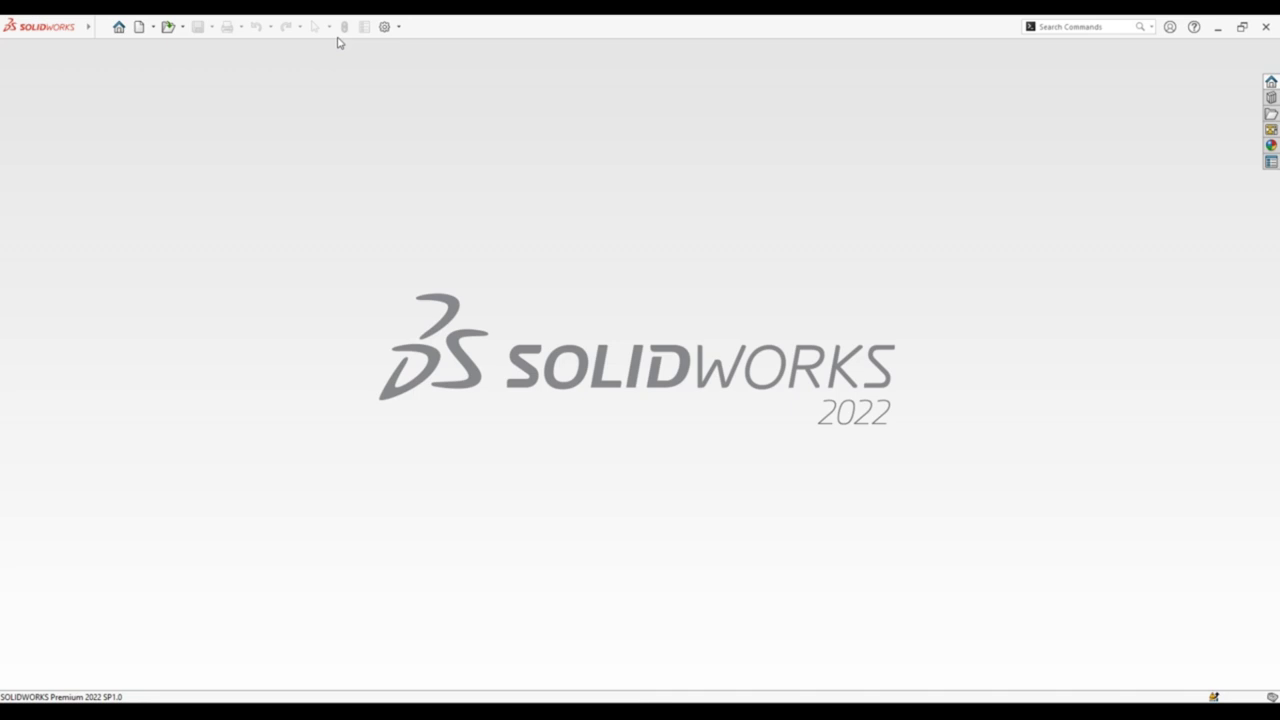
Step: Create a new assembly from the assembly template
left_click(139, 28)
left_click(469, 325)
left_click(530, 531)
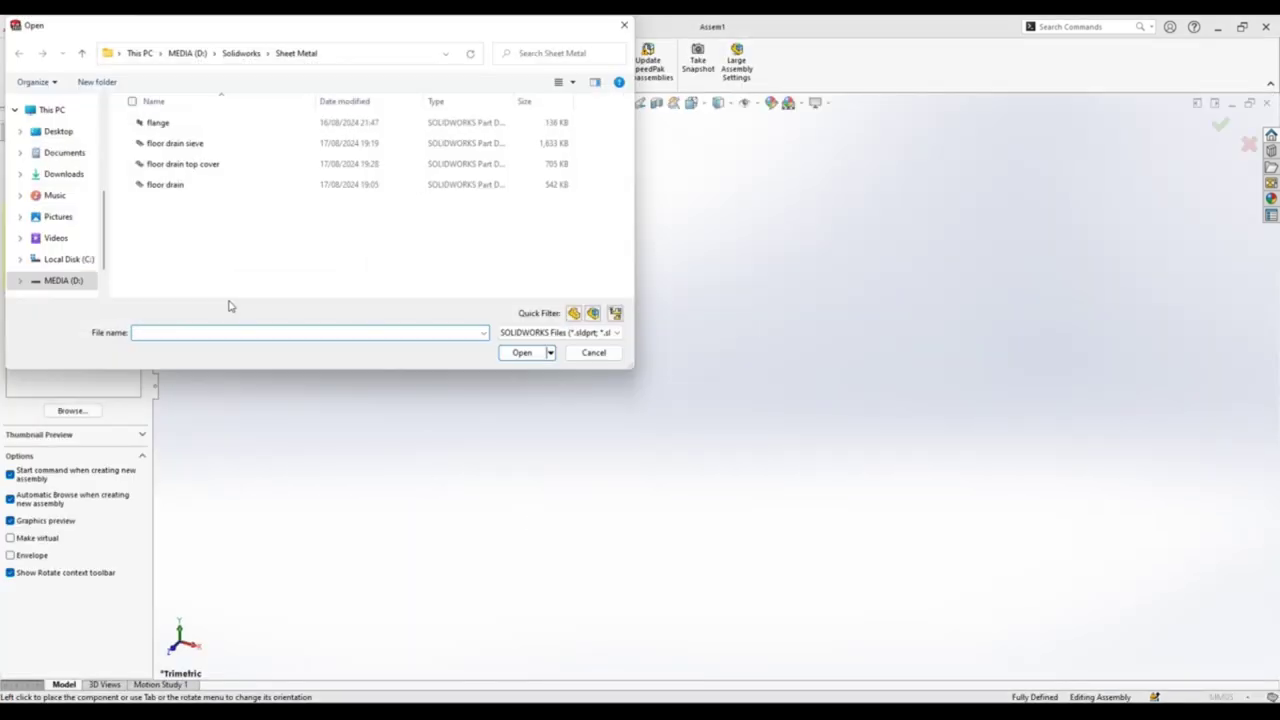
Step: Insert and place the floor drain, floor drain sieve and floor drain top cover parts
left_click(184, 193)
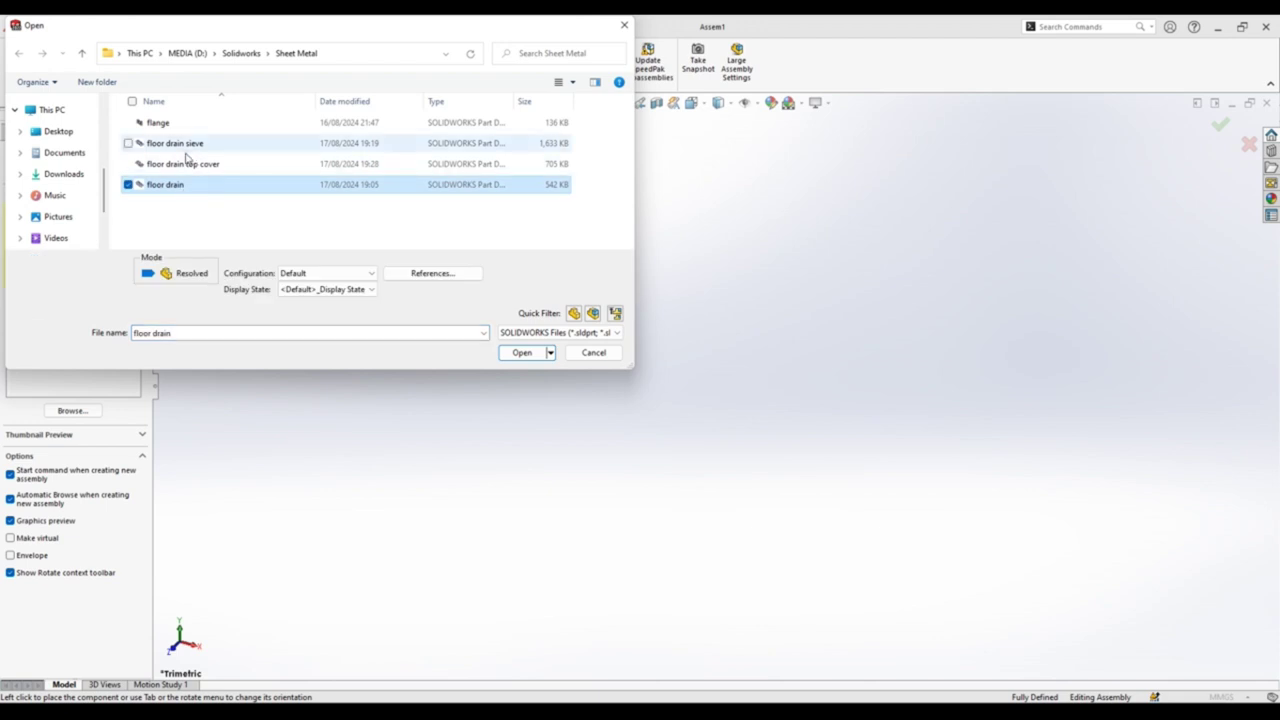
left_click(183, 164, "ctrl")
left_click(180, 143, "ctrl")
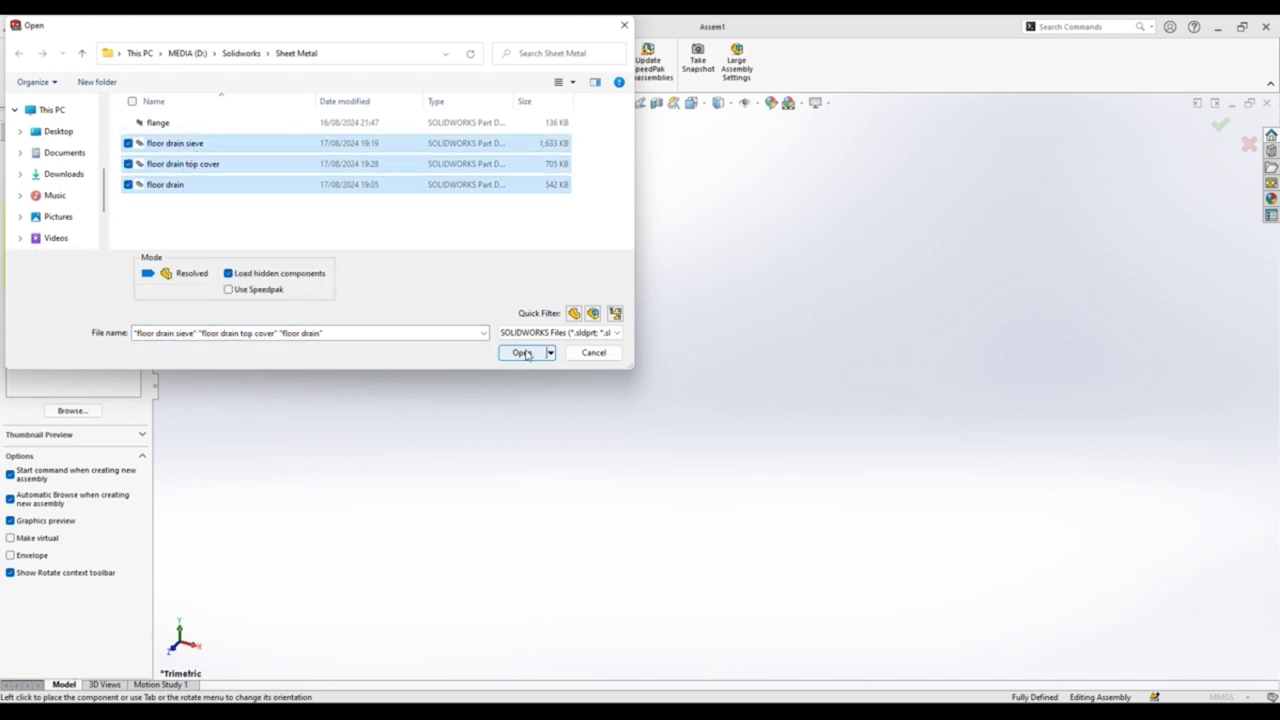
left_click(522, 353)
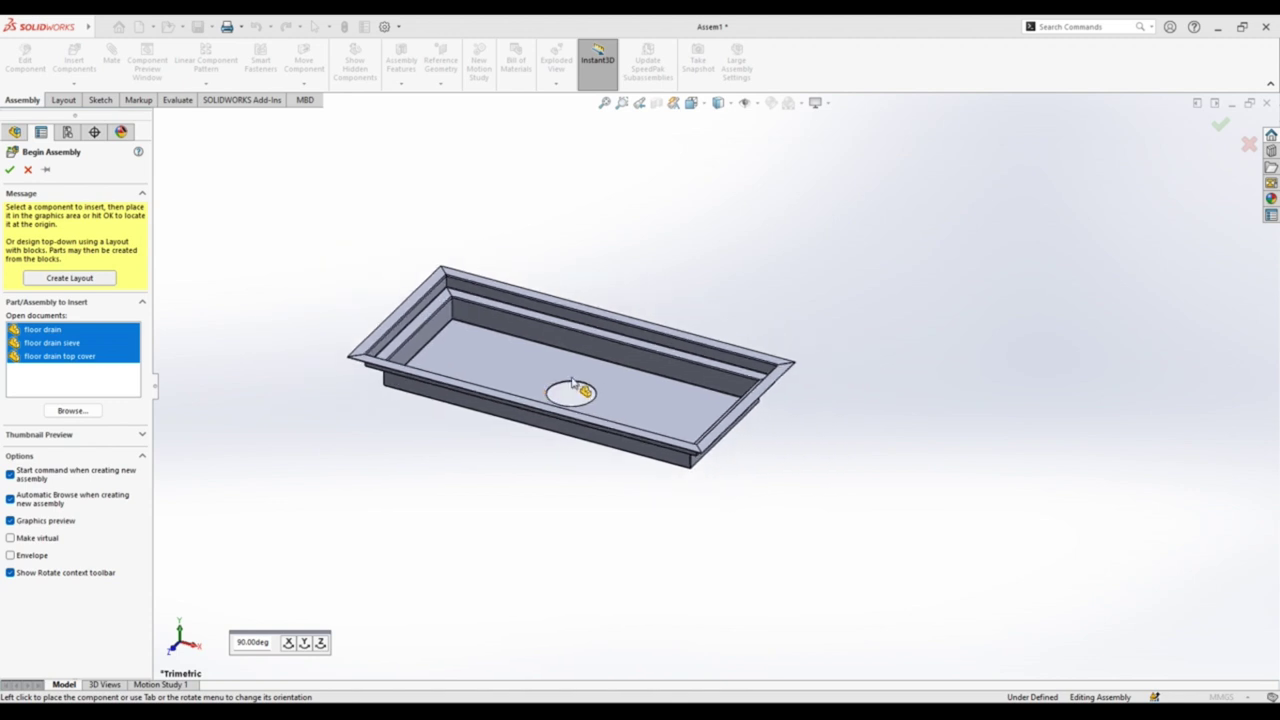
left_click(572, 385)
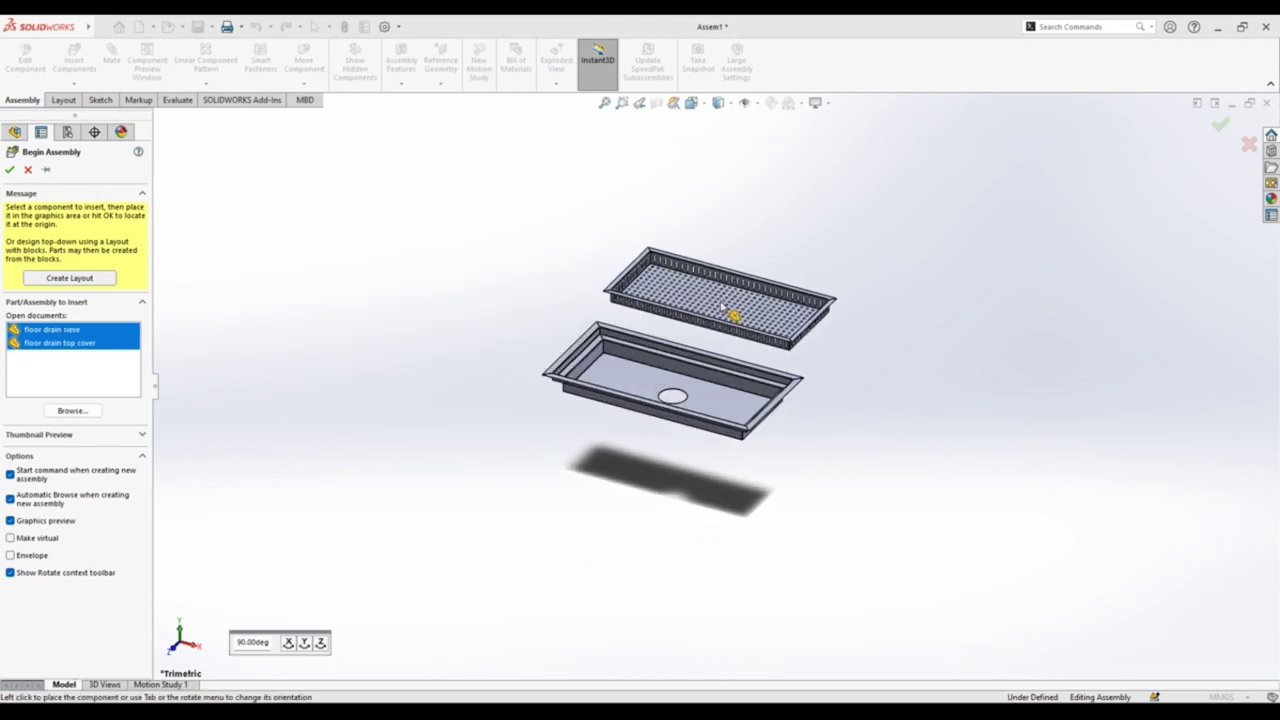
left_click(721, 306)
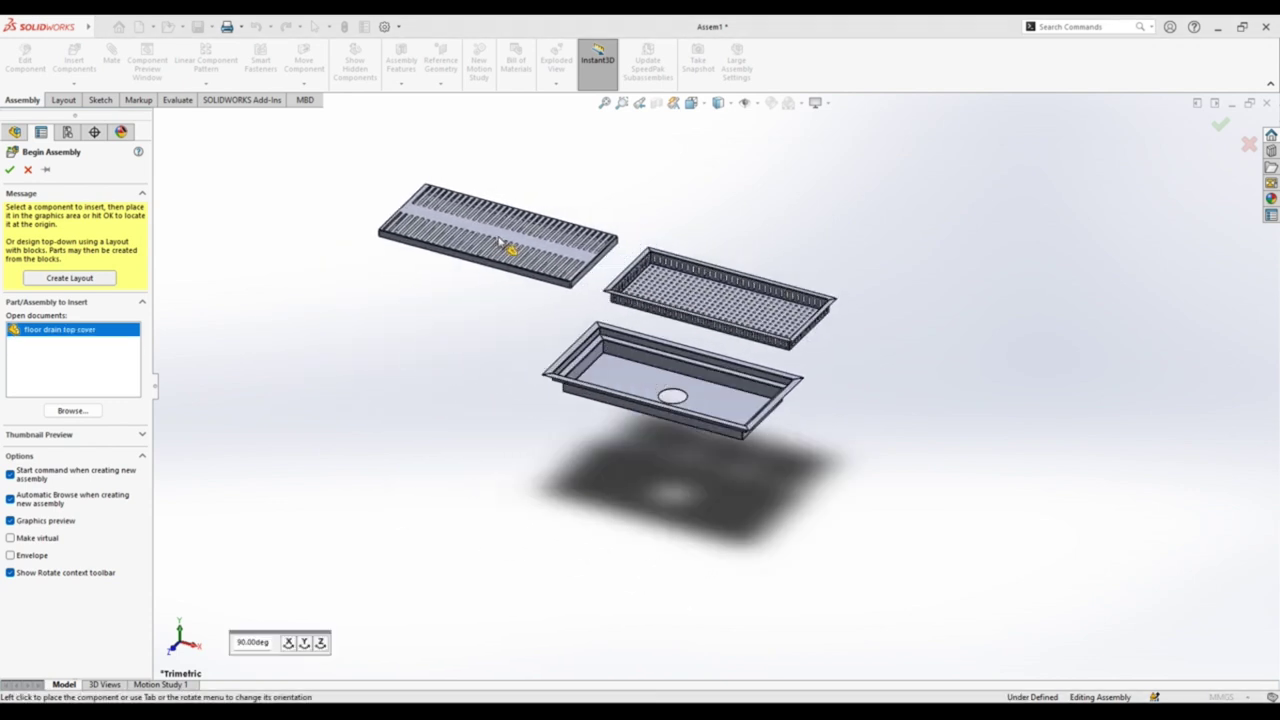
left_click(500, 242)
Step: Move the top cover off to the left and show the assembly in isometric view
scroll(684, 248, "down", 2)
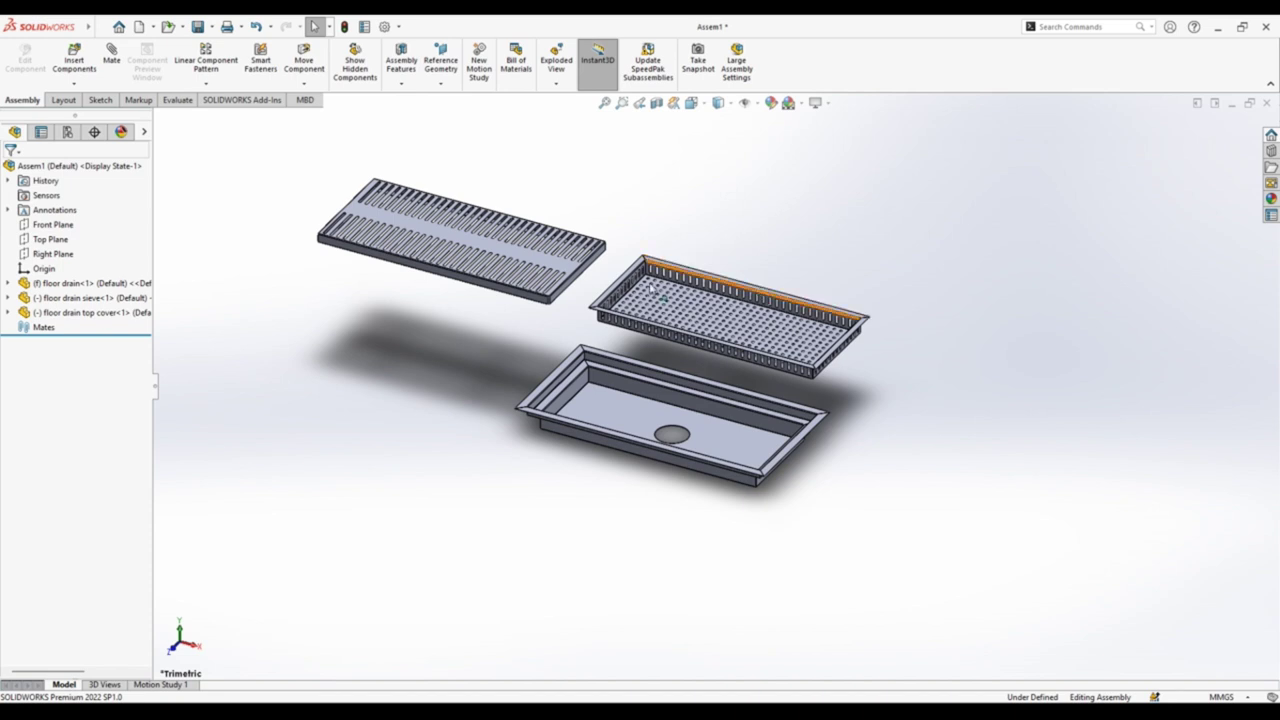
scroll(554, 327, "down", 2)
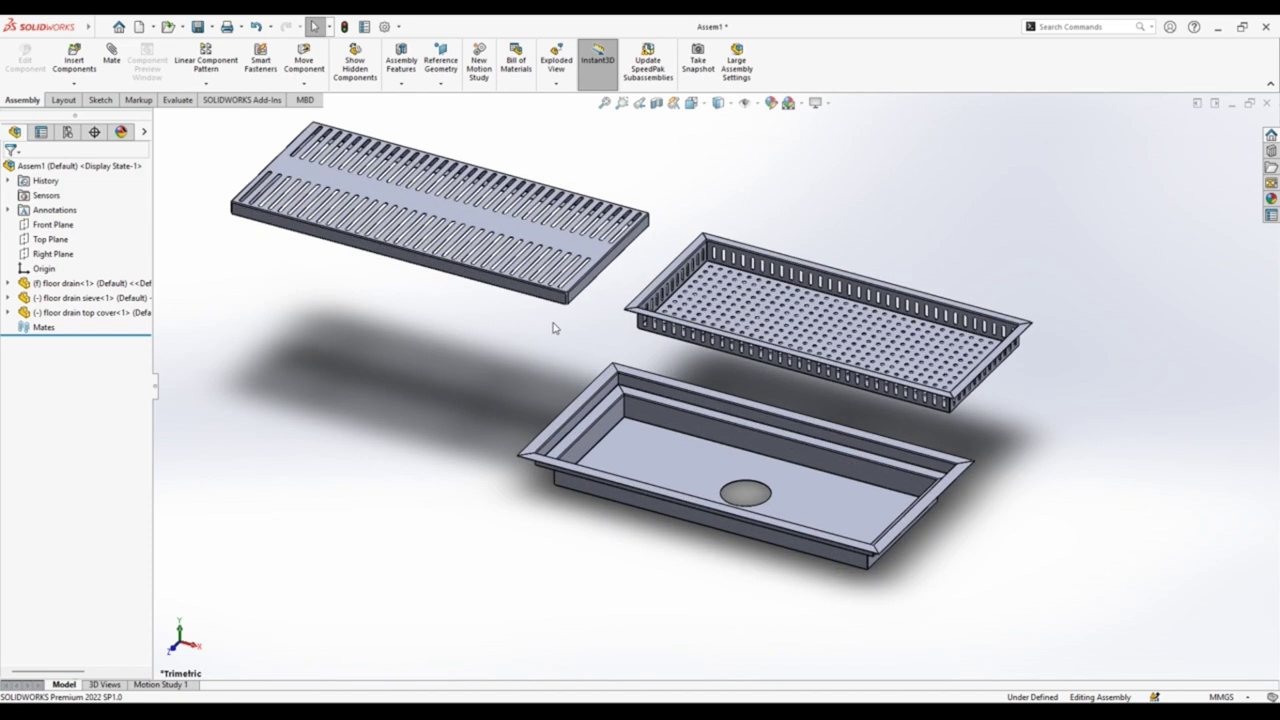
scroll(554, 327, "up", 2)
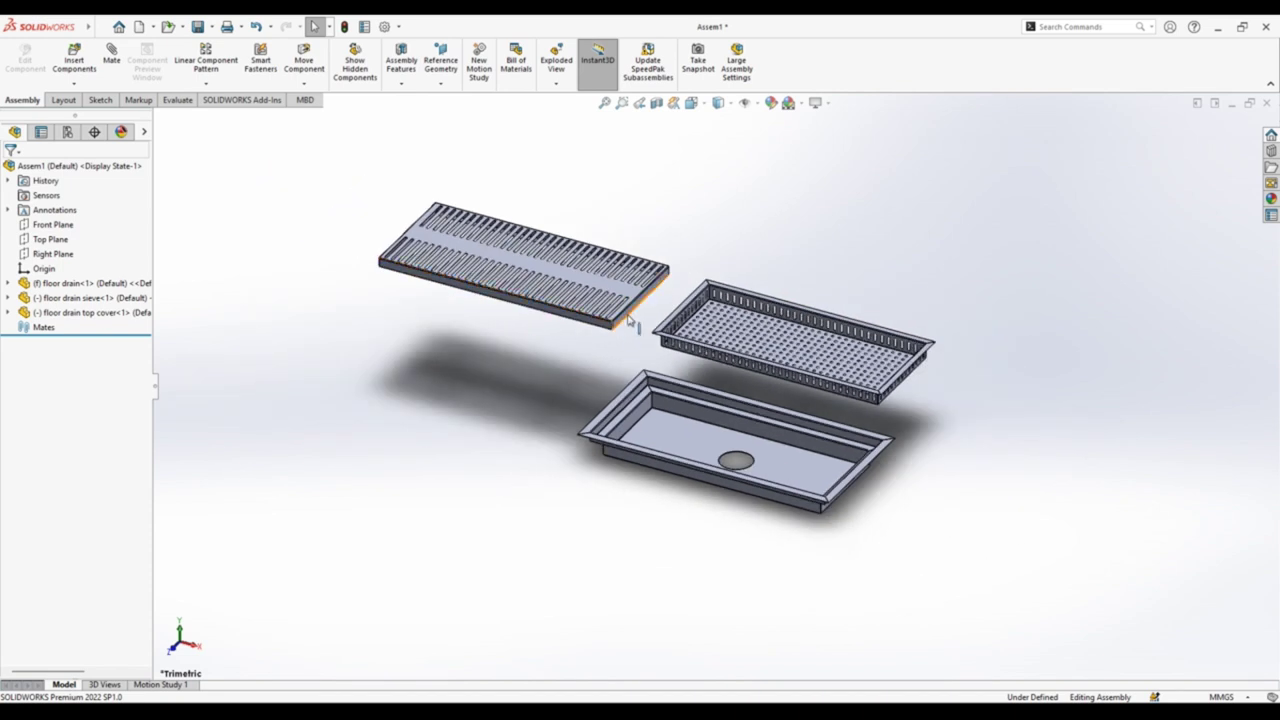
left_click_drag(628, 318, 590, 377)
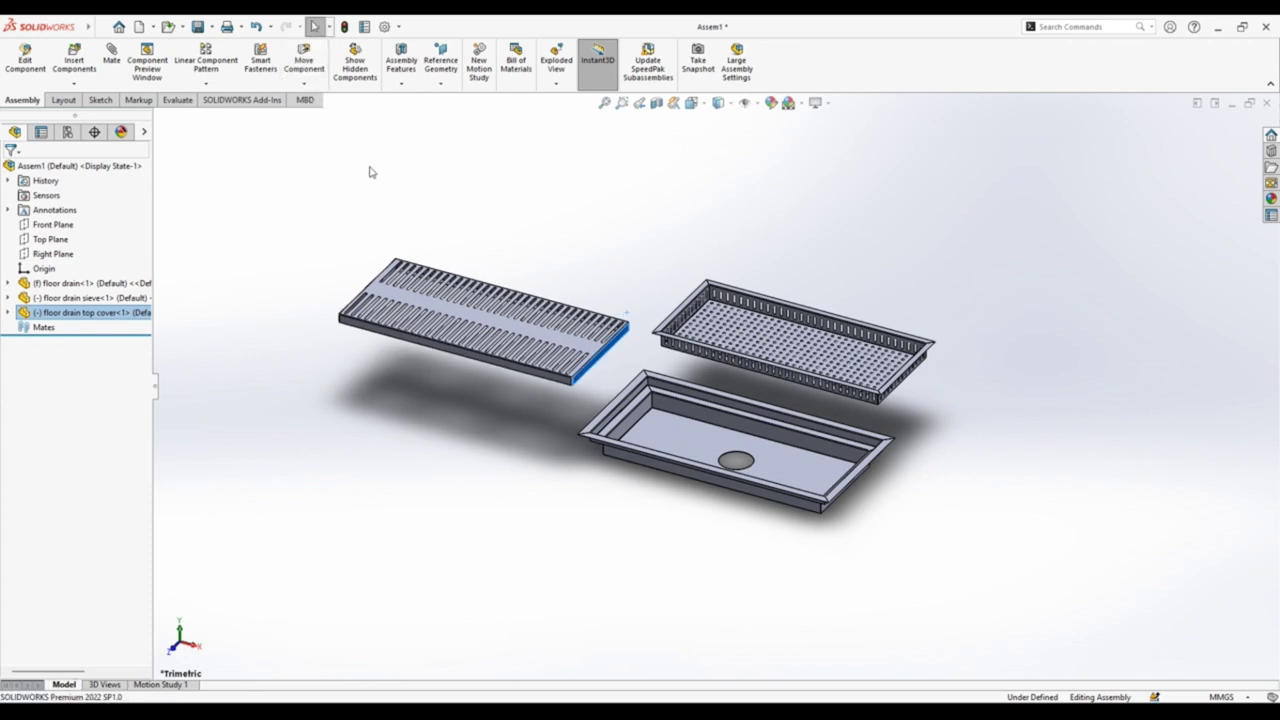
left_click(585, 193)
left_click(163, 48)
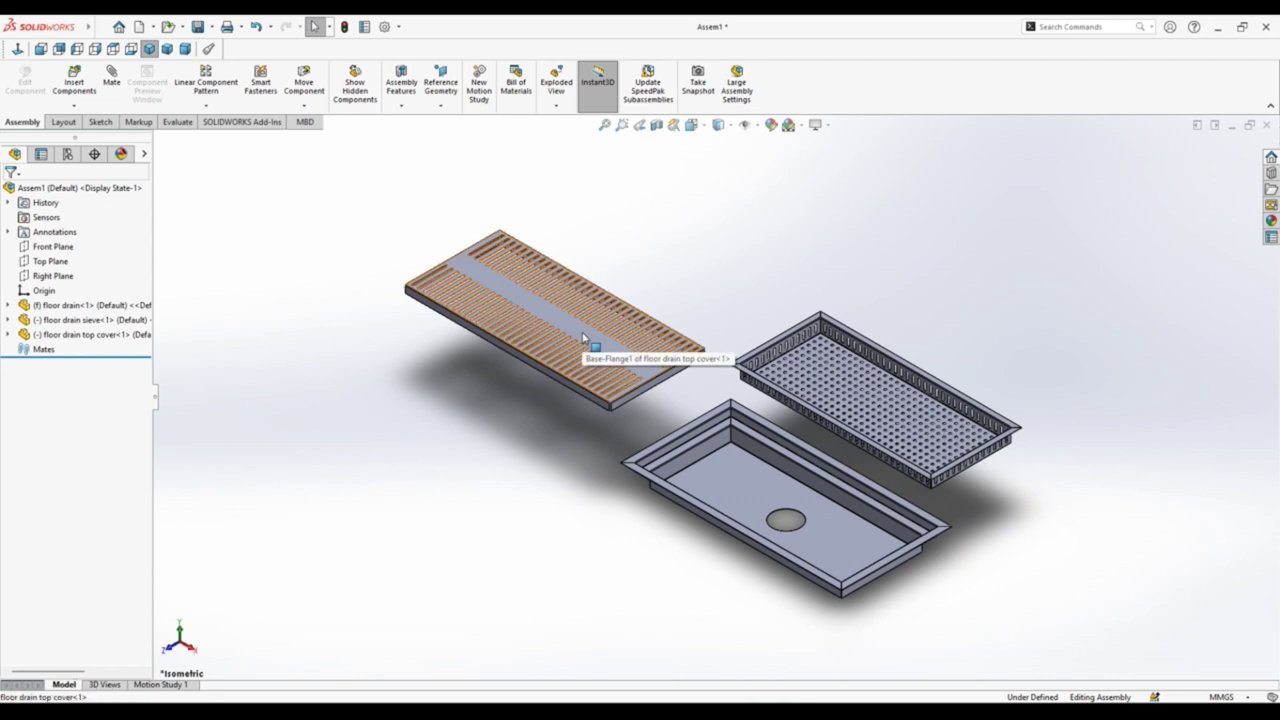
left_click_drag(600, 327, 297, 274)
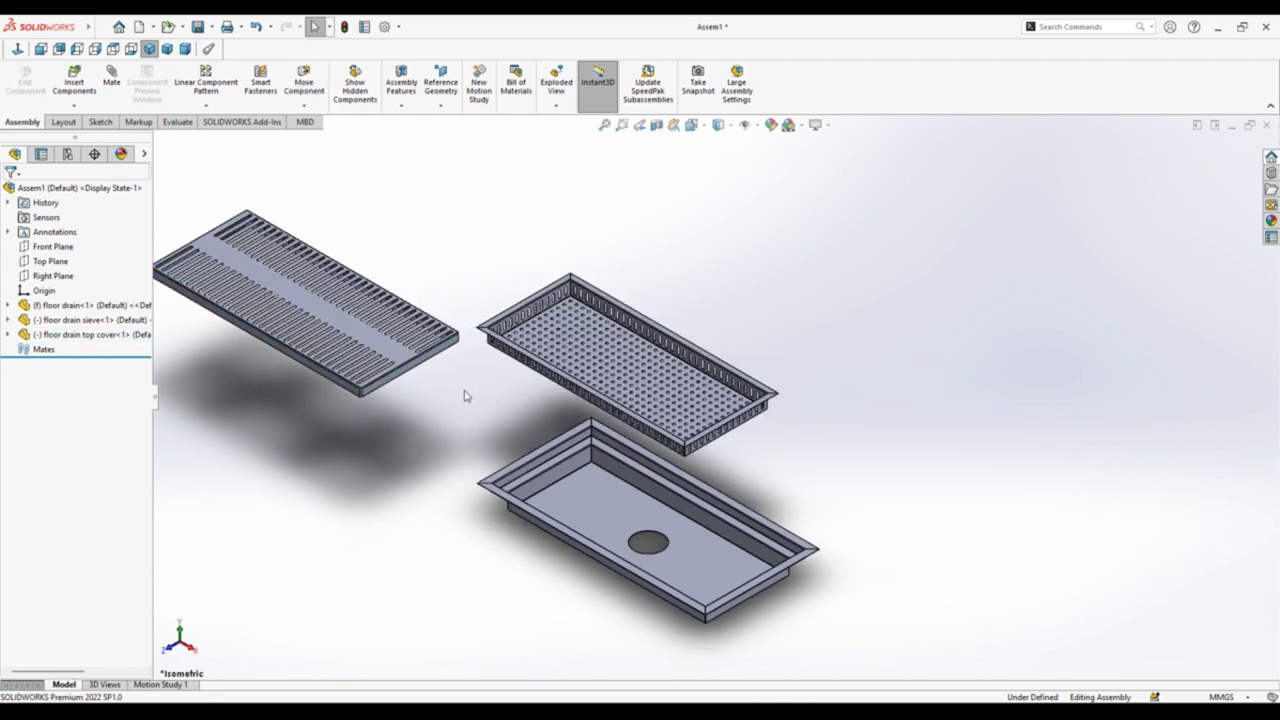
Step: Mate the sieve's face coincident with the drain's inner ledge
left_click(114, 84)
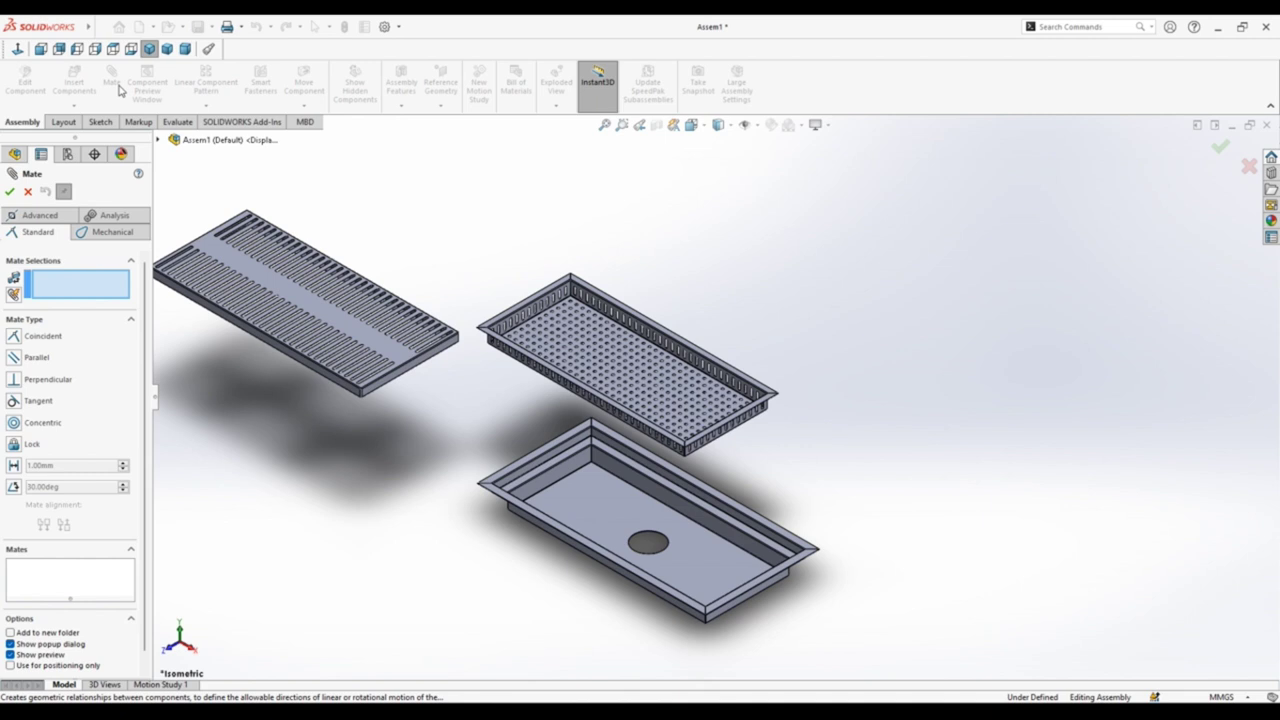
scroll(578, 450, "down", 5)
left_click(586, 438)
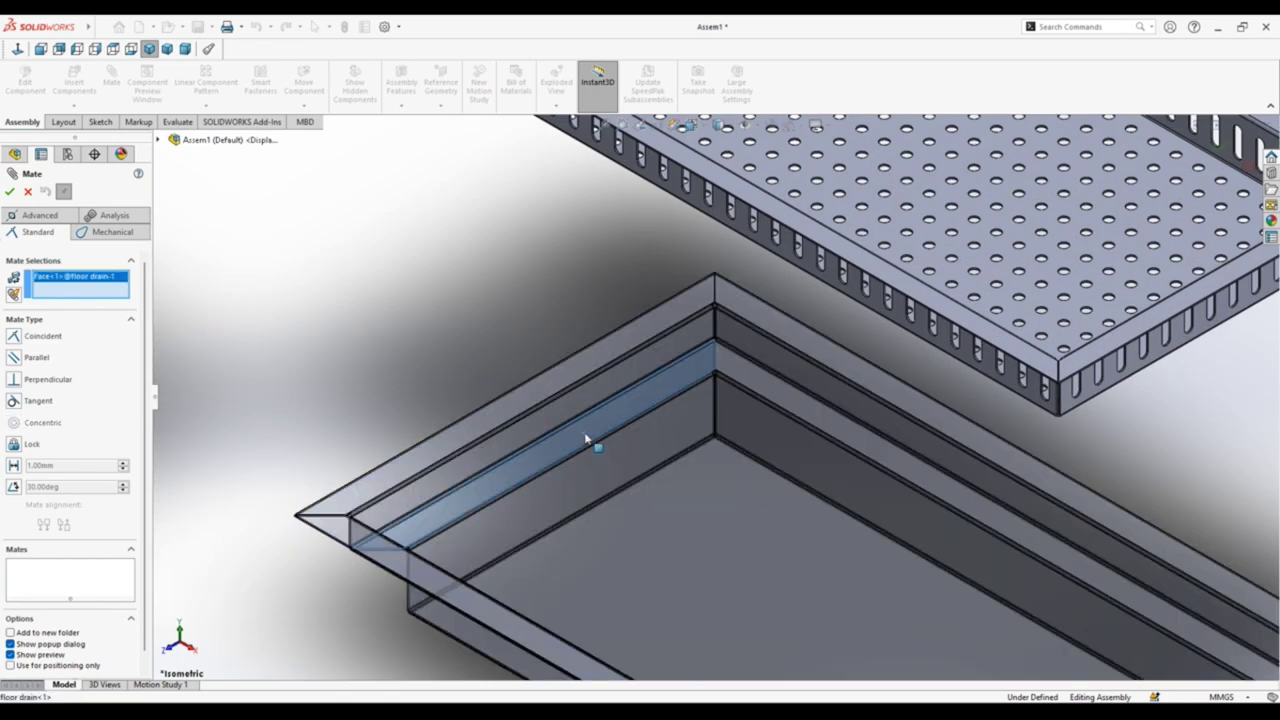
scroll(586, 438, "up", 5)
middle_click_drag(663, 371, 715, 220)
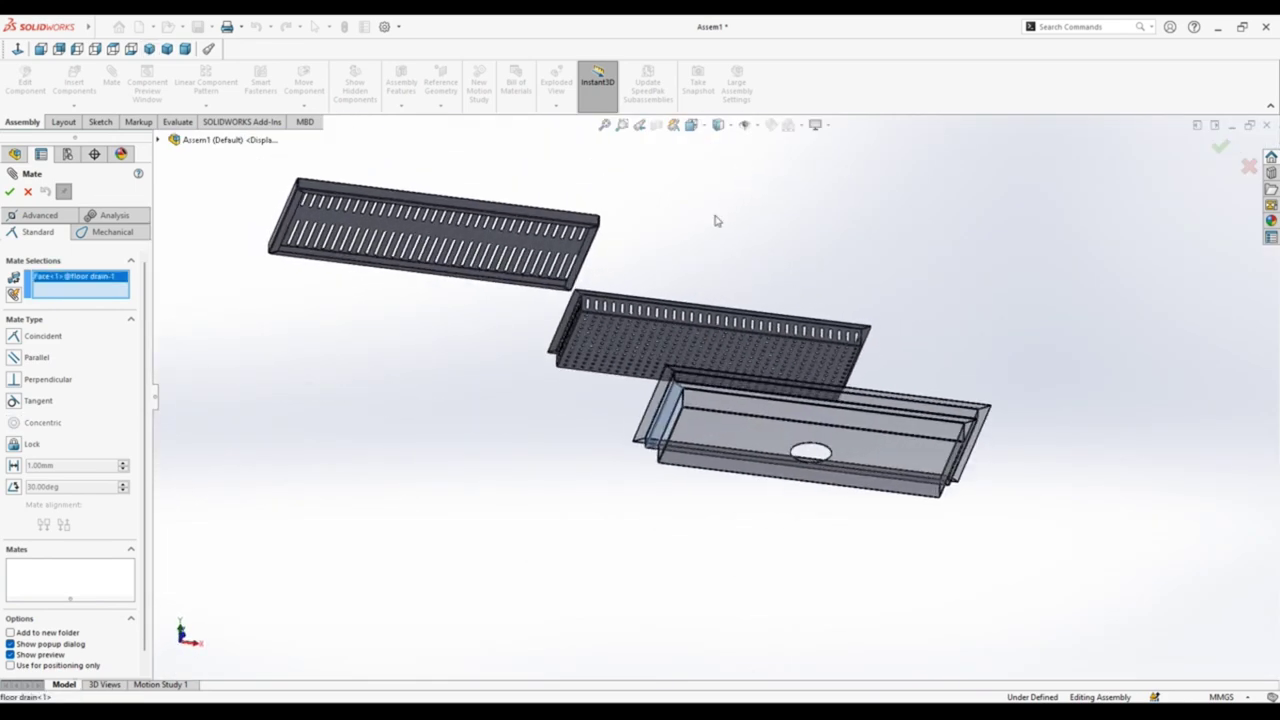
scroll(565, 290, "down", 5)
left_click(575, 376)
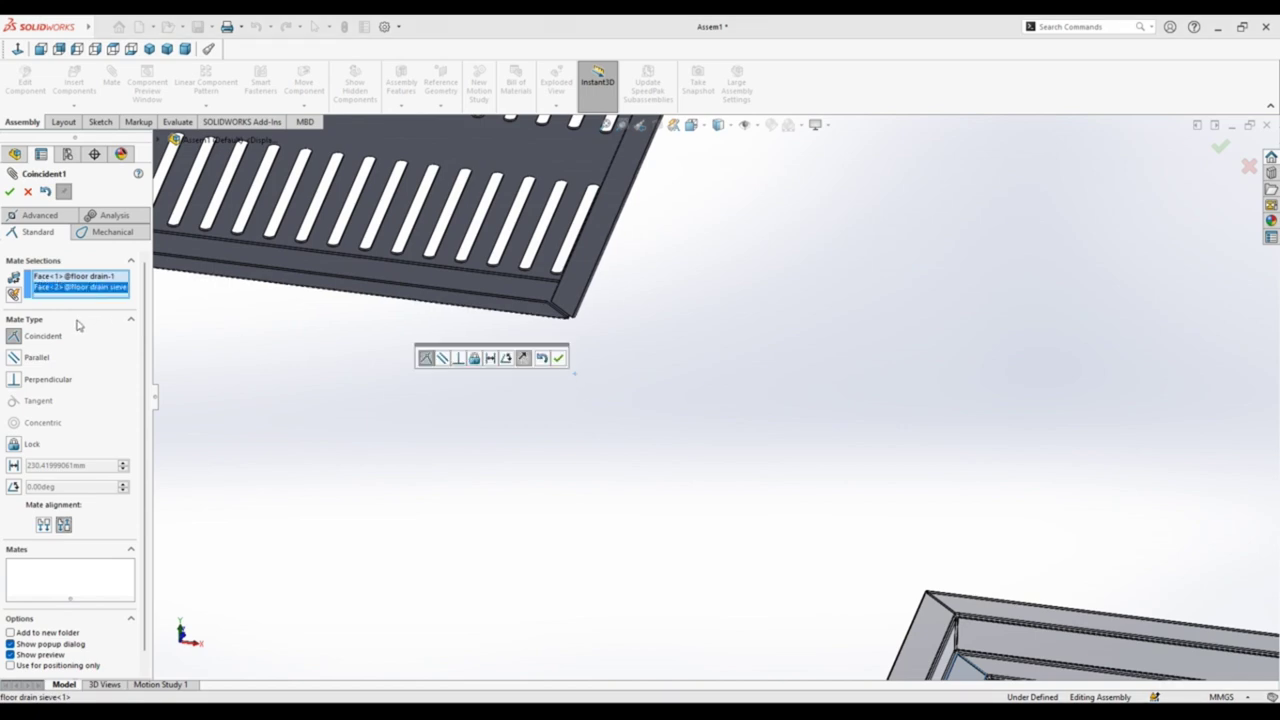
left_click(559, 358)
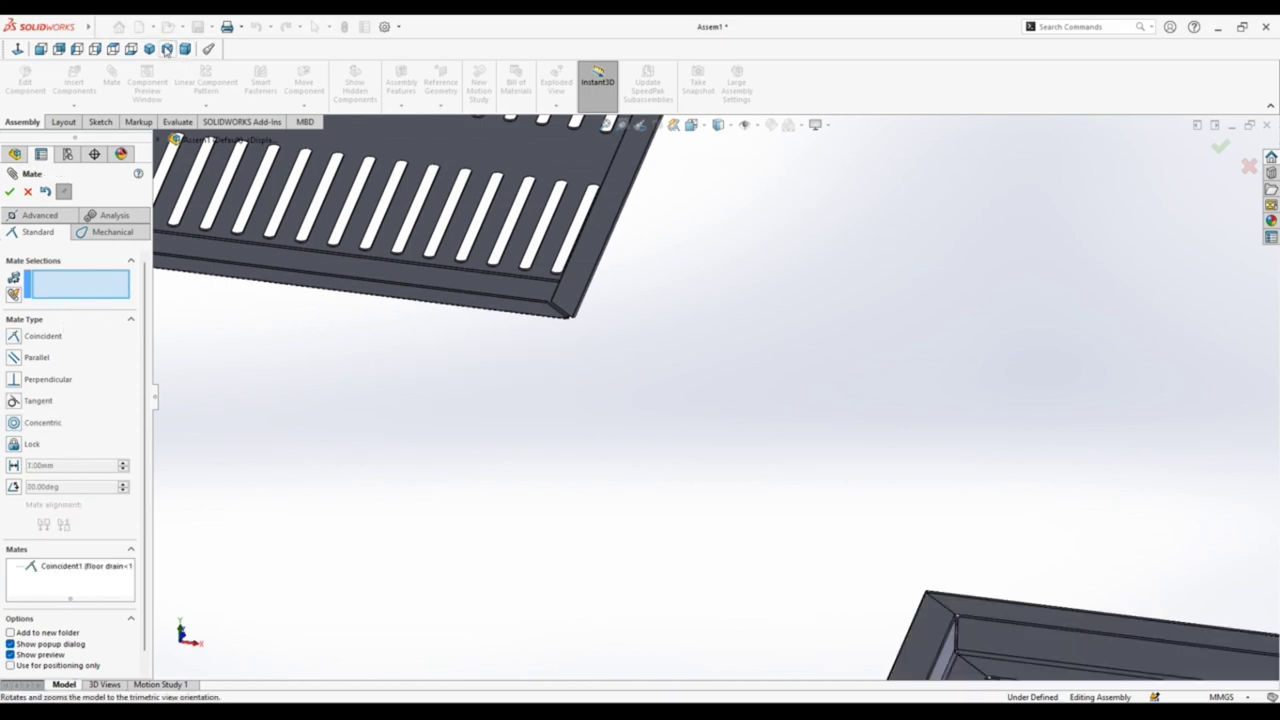
Step: Start an Advanced Width mate using the drain's two side faces as width references
left_click(167, 48)
left_click(40, 215)
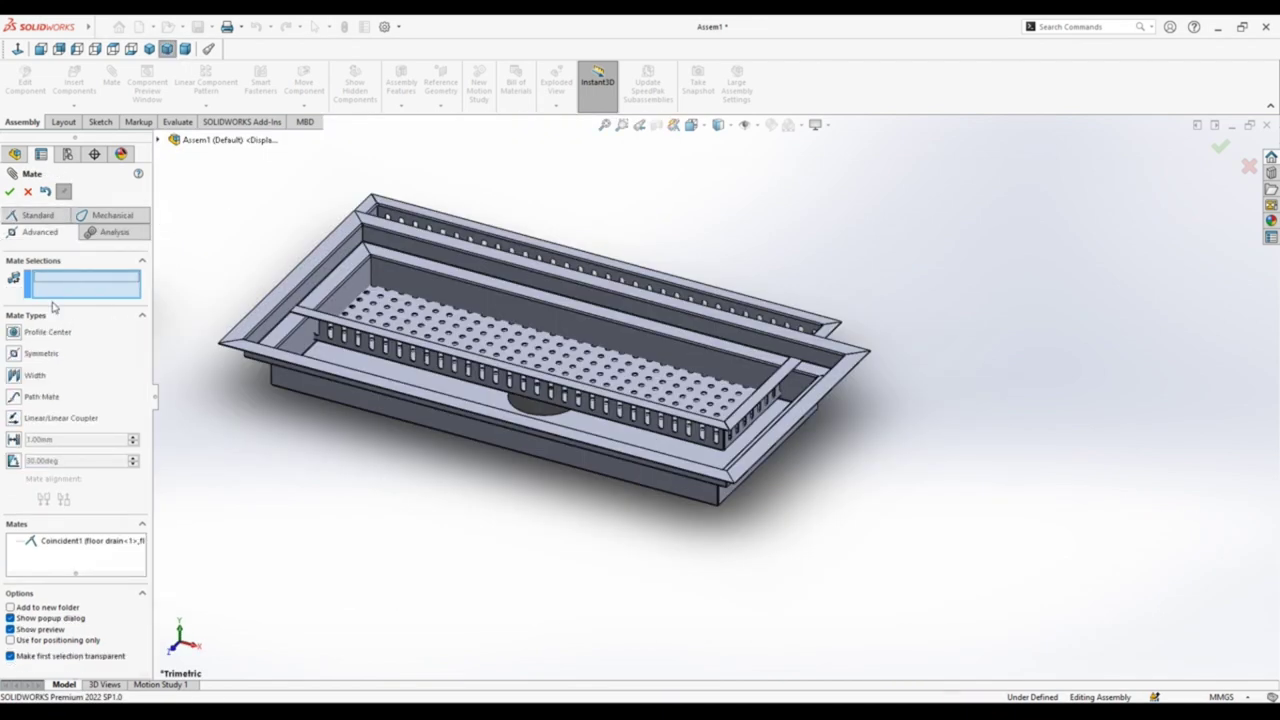
left_click(15, 373)
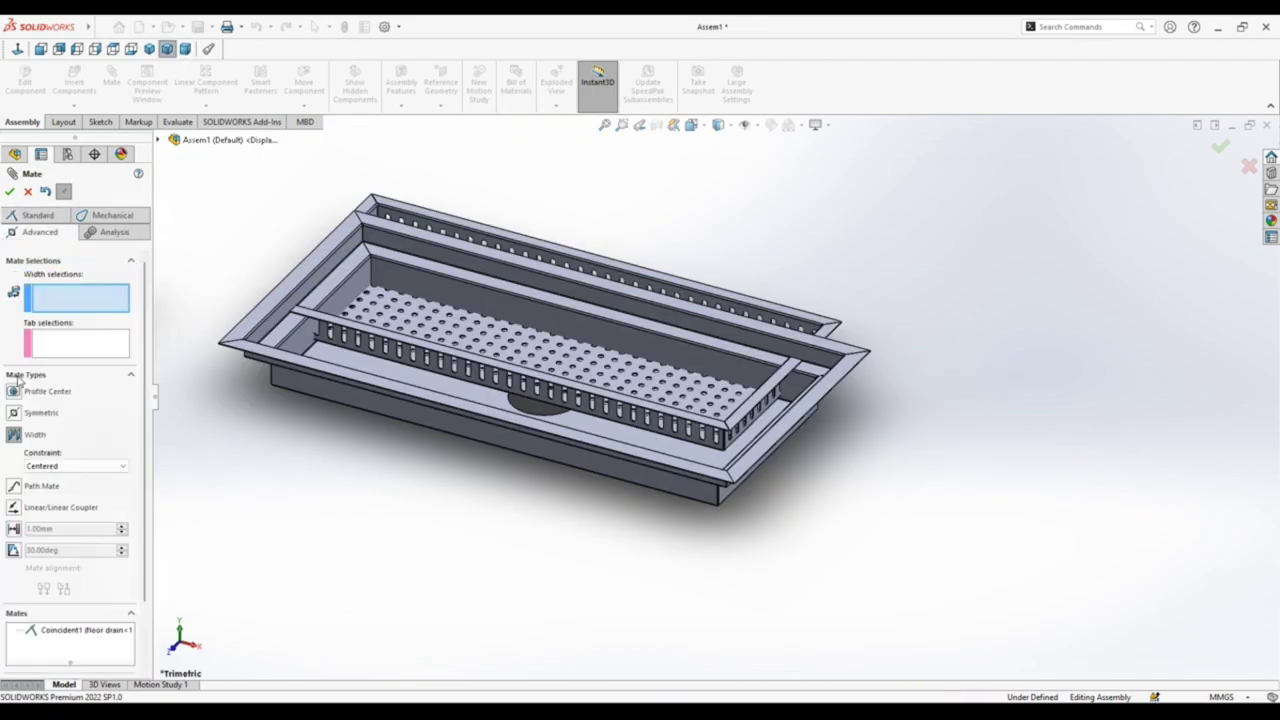
left_click(296, 345)
middle_click_drag(300, 345, 705, 404)
left_click(705, 404)
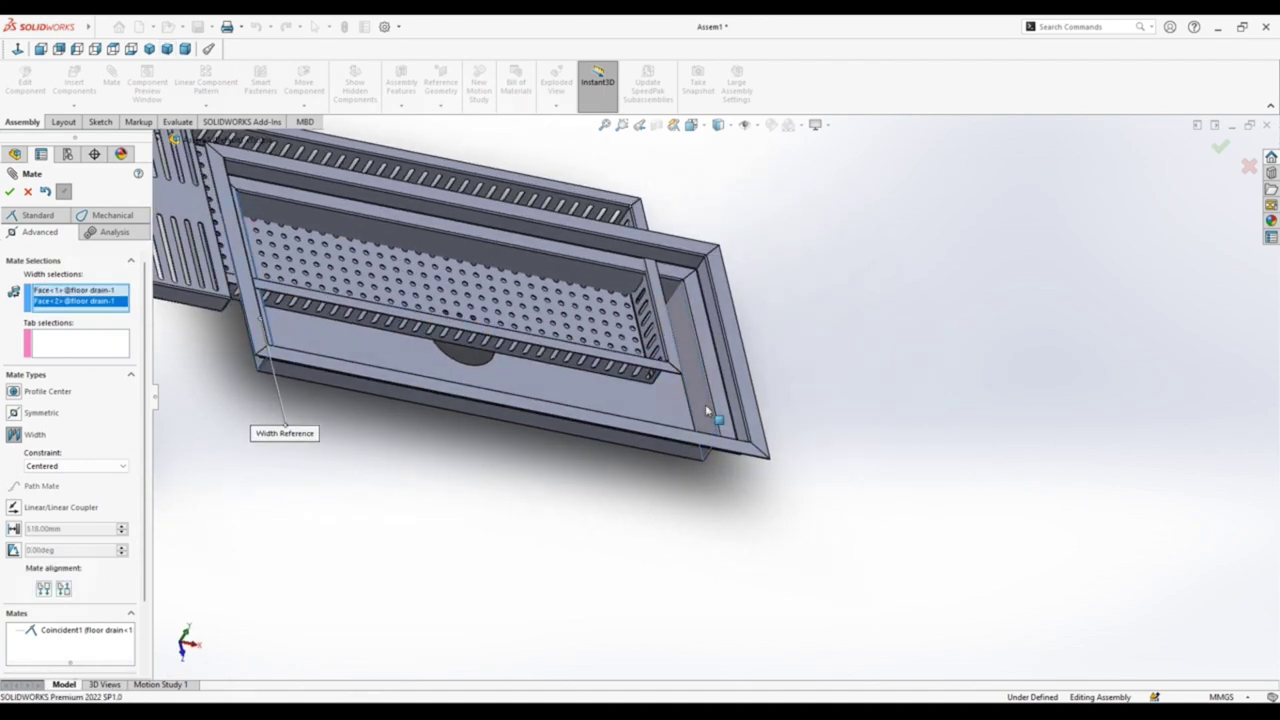
Step: Pick the sieve's side face as the tab and confirm the Width1 mate
middle_click_drag(823, 382, 660, 318)
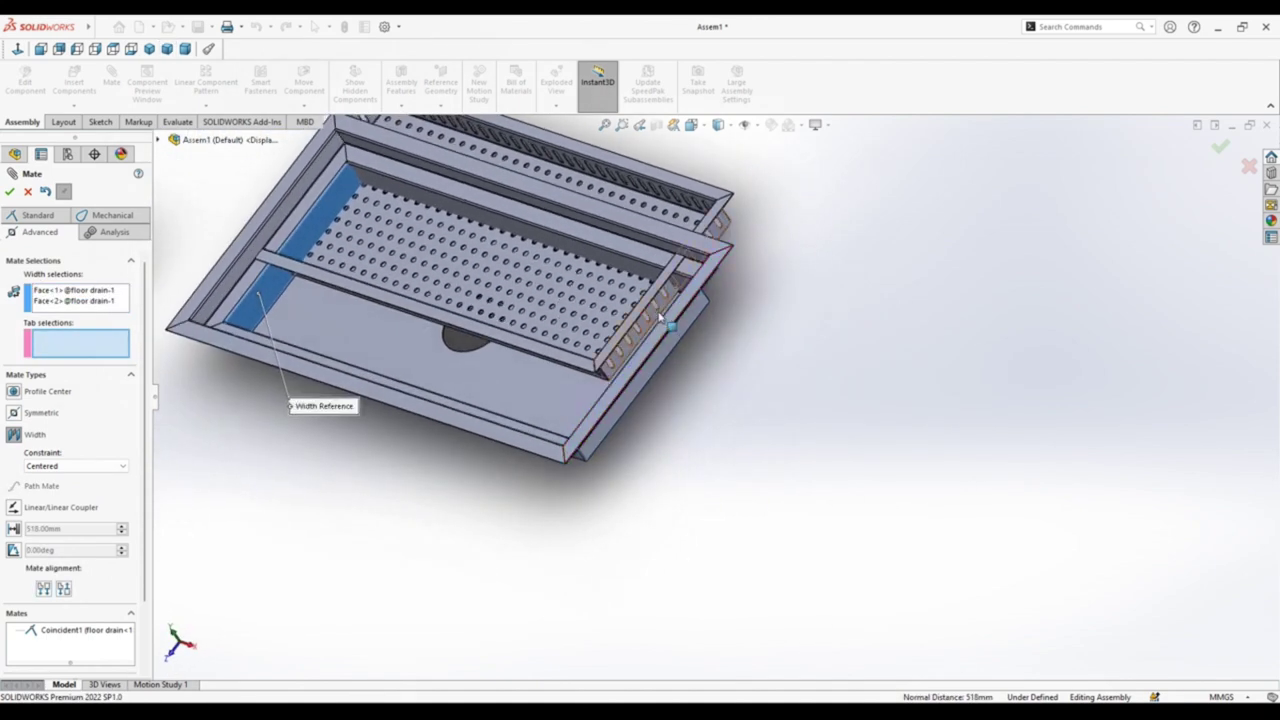
scroll(680, 325, "down", 3)
left_click(735, 331)
scroll(730, 325, "up", 3)
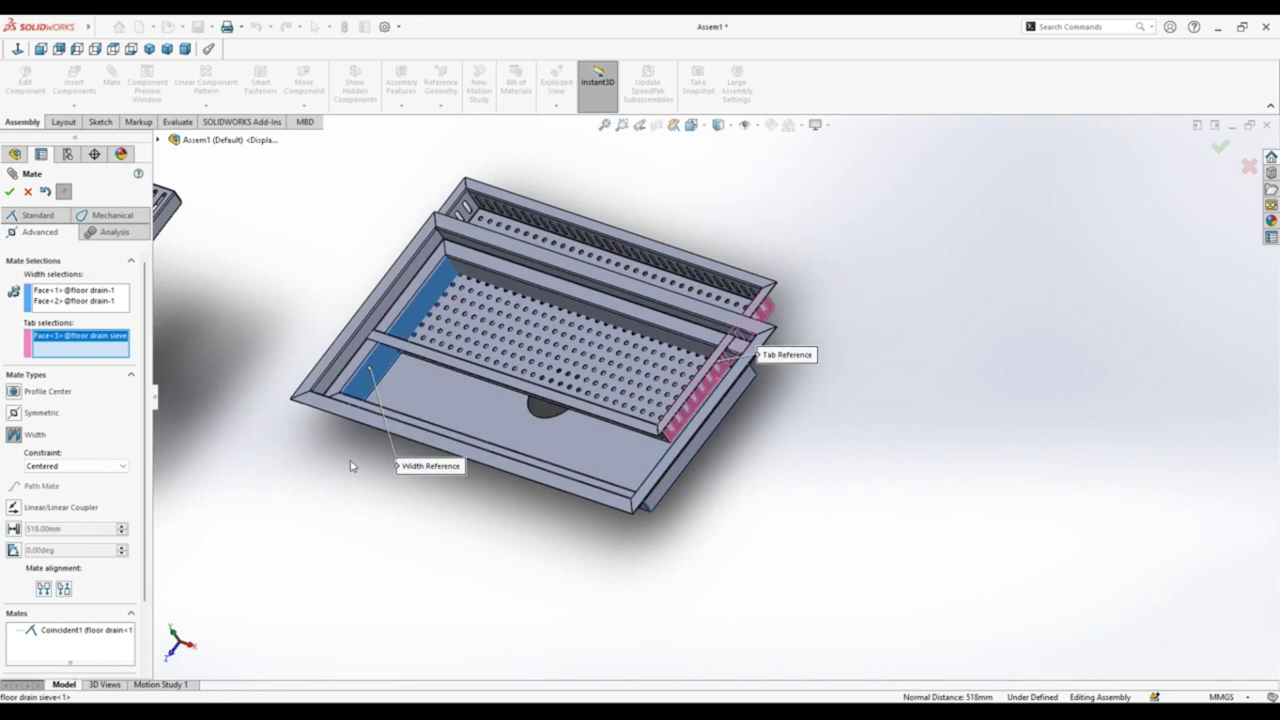
middle_click_drag(350, 466, 744, 276)
middle_click_drag(327, 375, 449, 391)
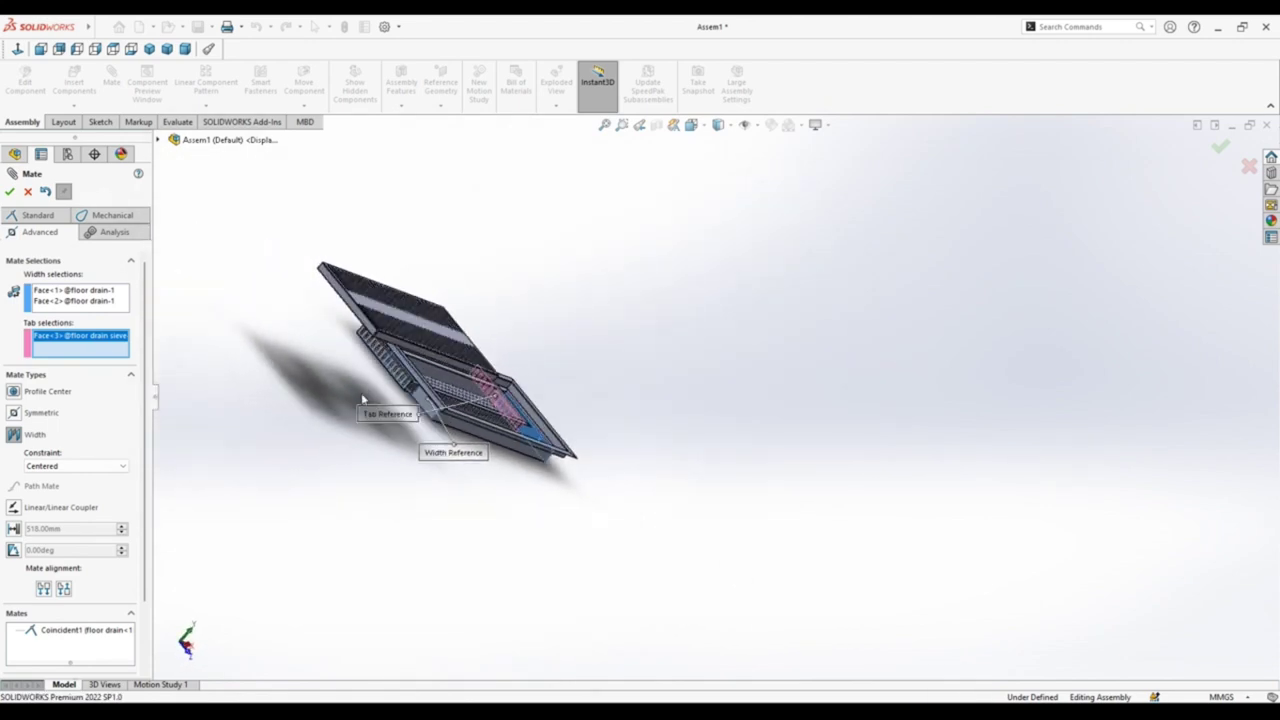
scroll(449, 391, "down", 5)
scroll(549, 320, "down", 2)
scroll(550, 318, "up", 2)
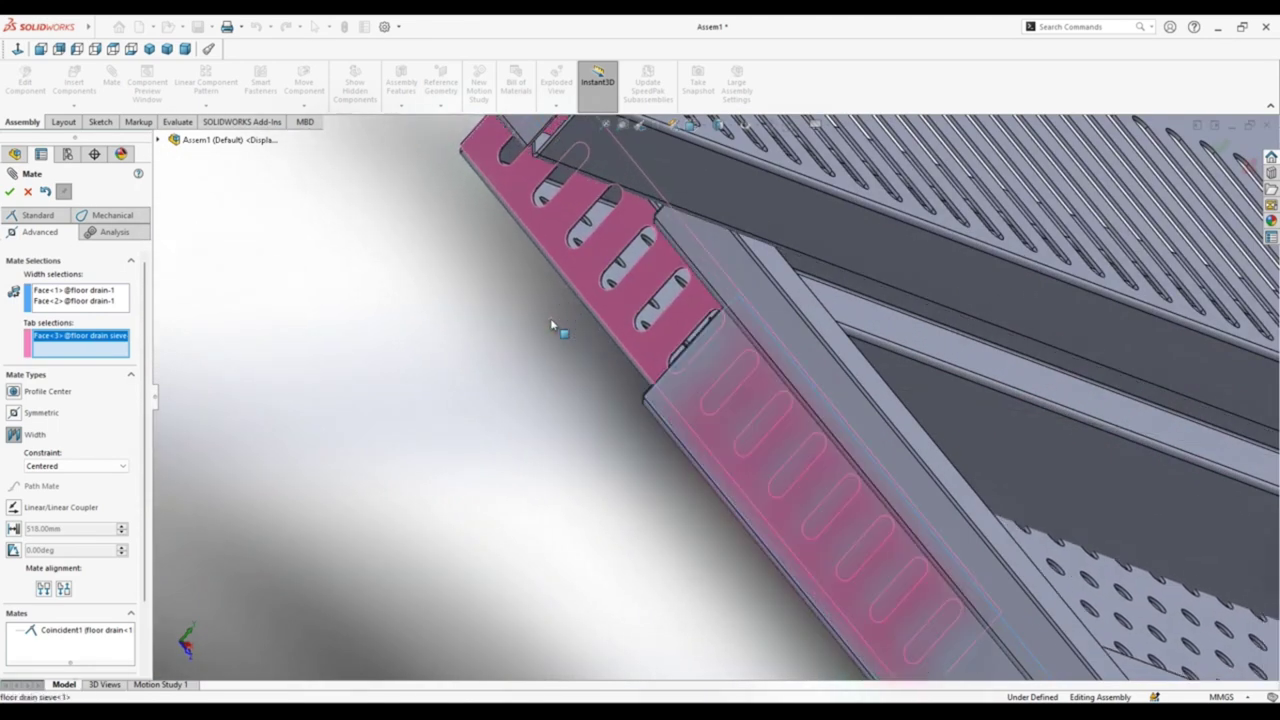
right_click(557, 323)
left_click(585, 395)
Step: Select the sieve's two end faces as width references for a new Width mate
scroll(455, 332, "up", 5)
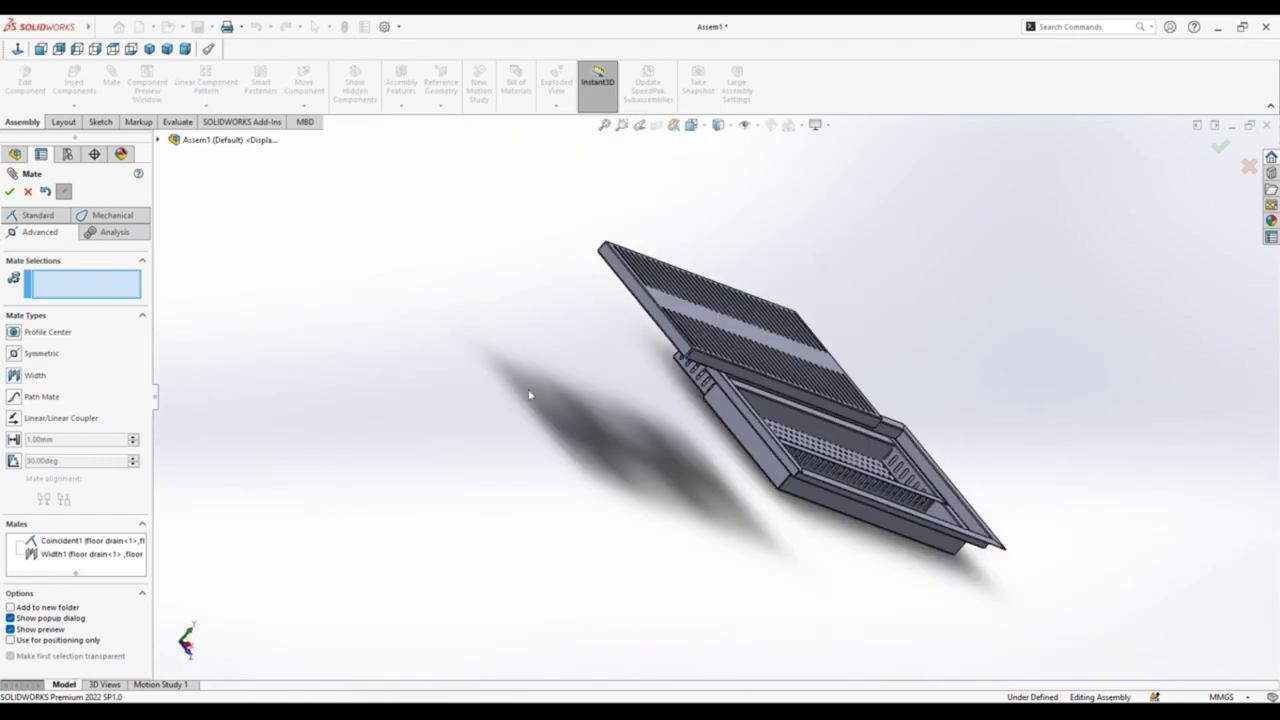
scroll(862, 480, "down", 5)
scroll(880, 430, "up", 2)
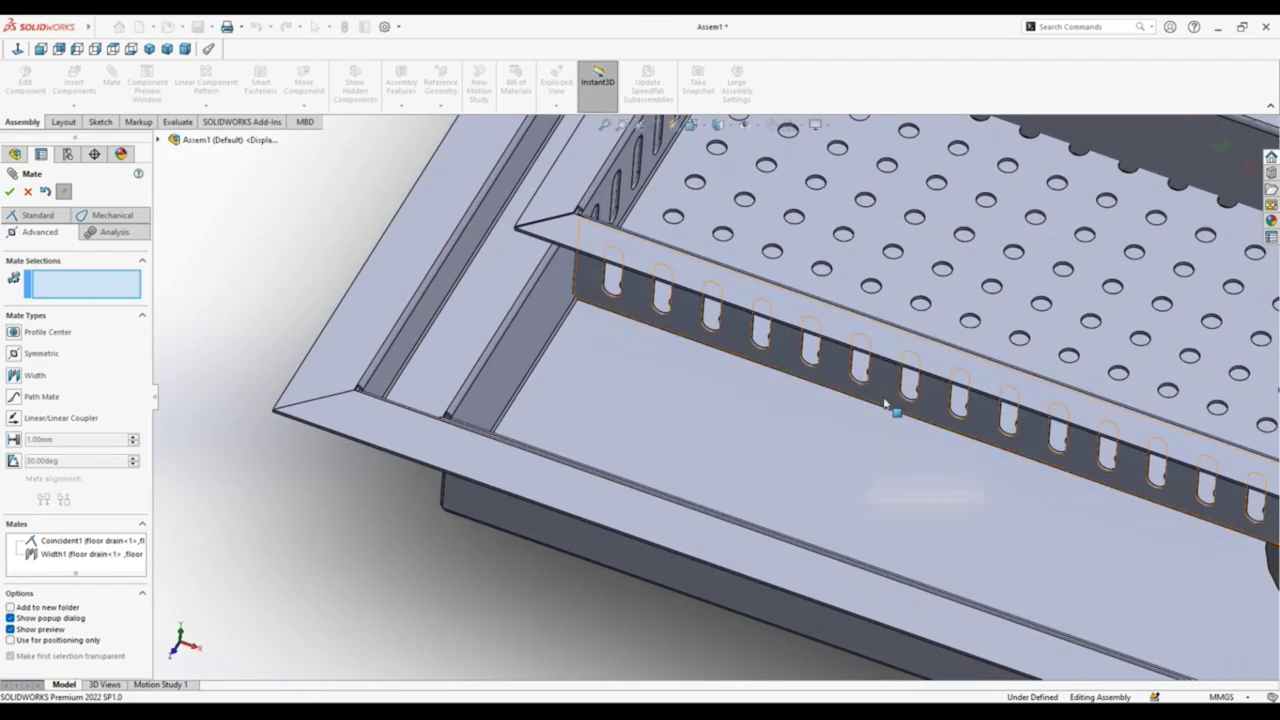
left_click(889, 408)
scroll(889, 408, "up", 3)
scroll(940, 380, "up", 3)
mouse_move(957, 366)
middle_mouse_down()
mouse_move(780, 449)
mouse_move(854, 449)
mouse_move(823, 446)
middle_mouse_up()
scroll(823, 446, "down", 5)
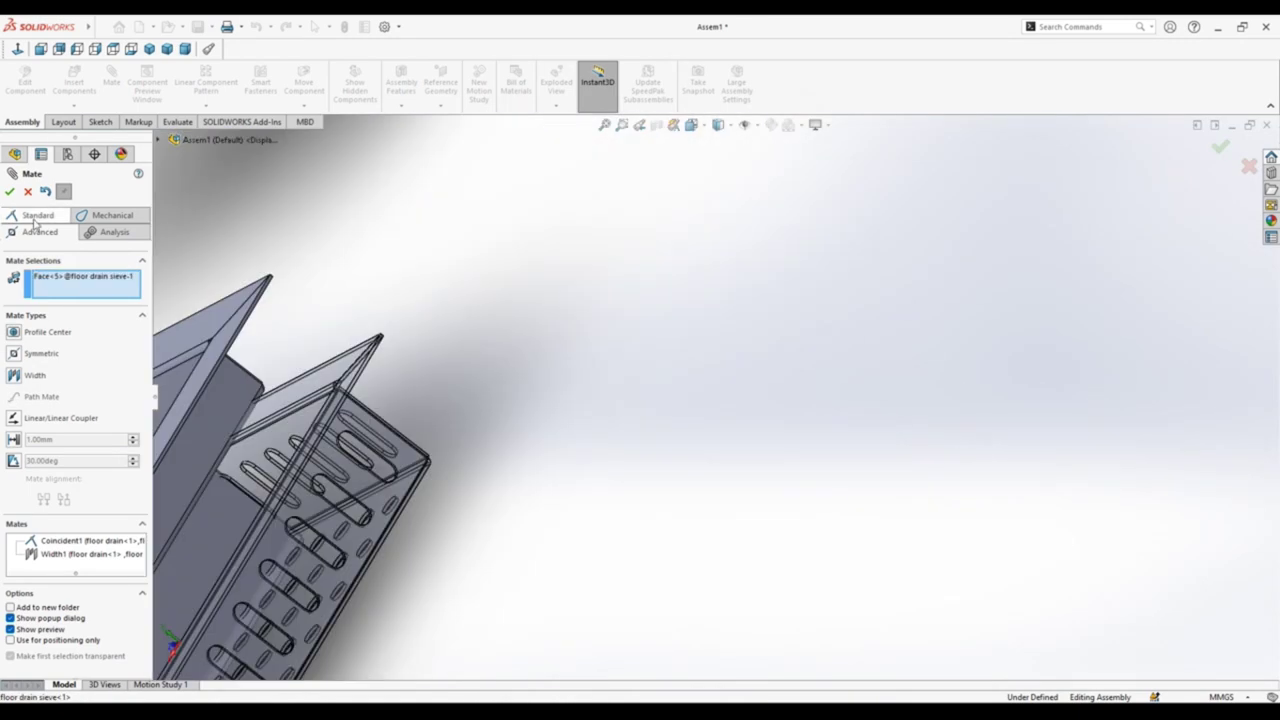
left_click(22, 374)
left_click(390, 440)
Step: Pick the drain's two end faces as tab and confirm Width2, centring the sieve lengthwise
scroll(520, 350, "up", 3)
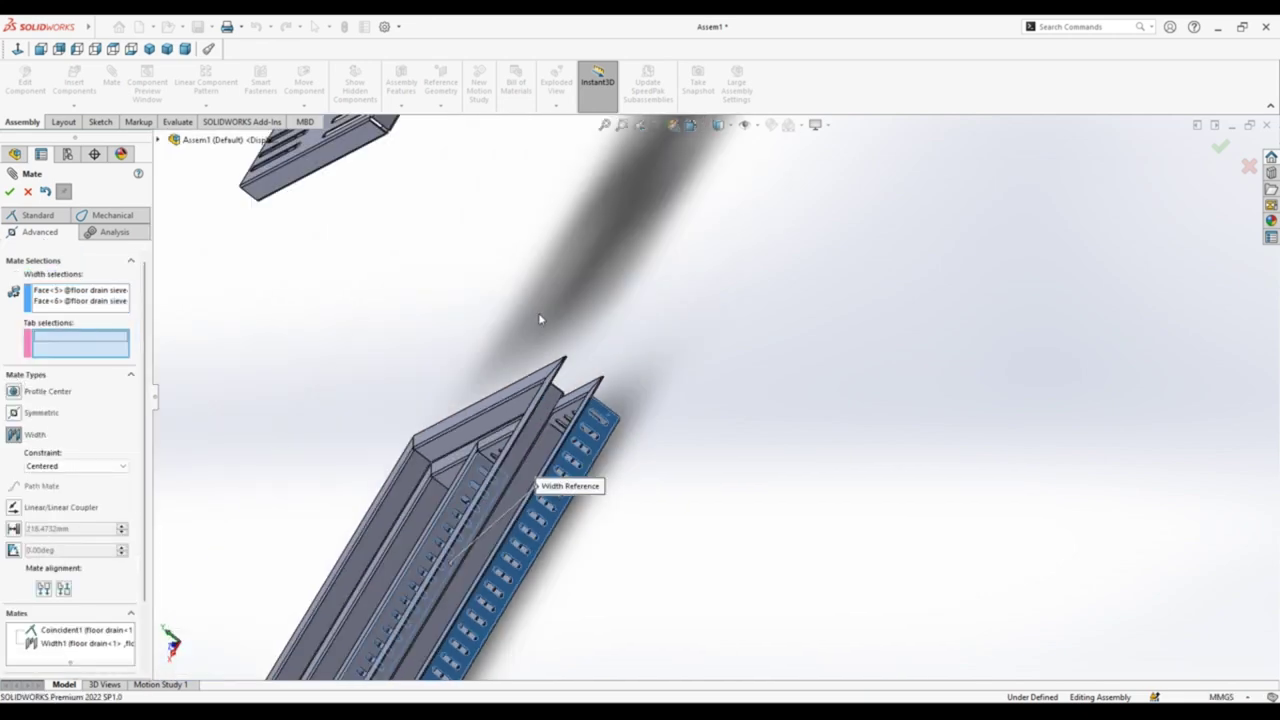
mouse_move(570, 238)
middle_mouse_down()
mouse_move(606, 229)
mouse_move(543, 266)
mouse_move(507, 476)
mouse_move(423, 351)
mouse_move(437, 317)
mouse_move(503, 380)
middle_mouse_up()
scroll(601, 479, "down", 3)
left_click(601, 479)
scroll(641, 456, "up", 3)
scroll(507, 476, "down", 2)
left_click(597, 428)
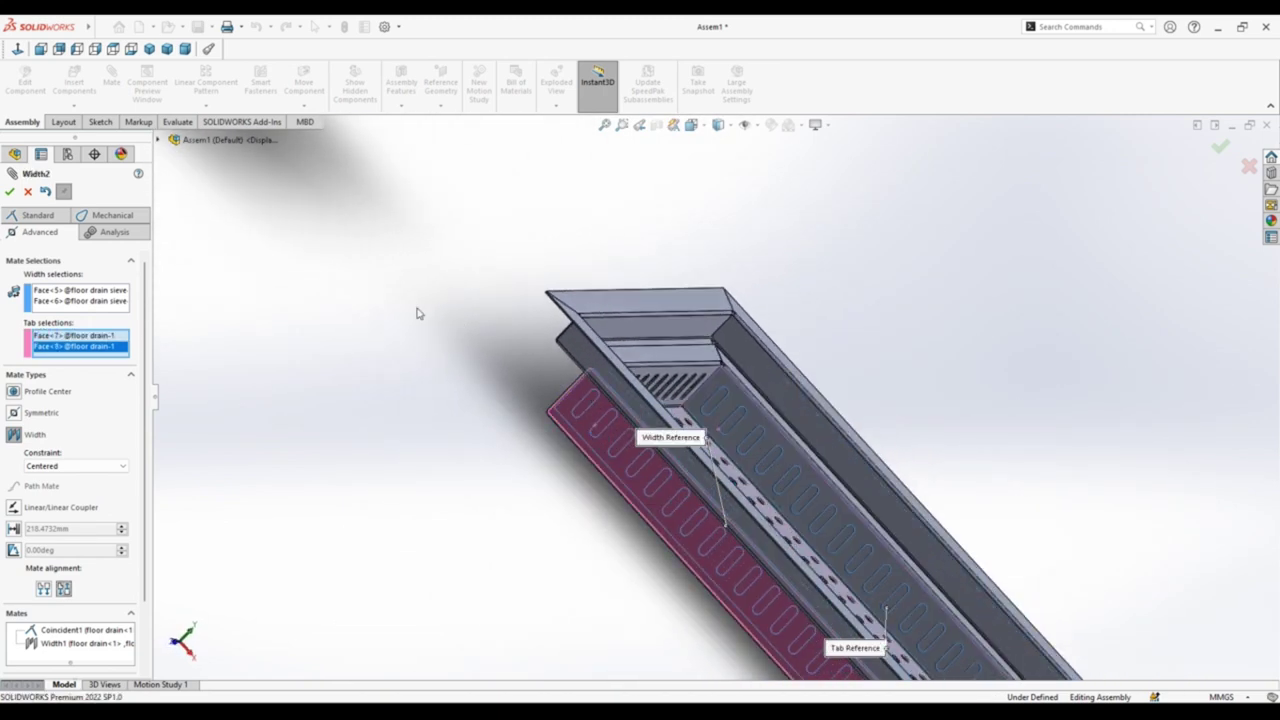
right_click(343, 296)
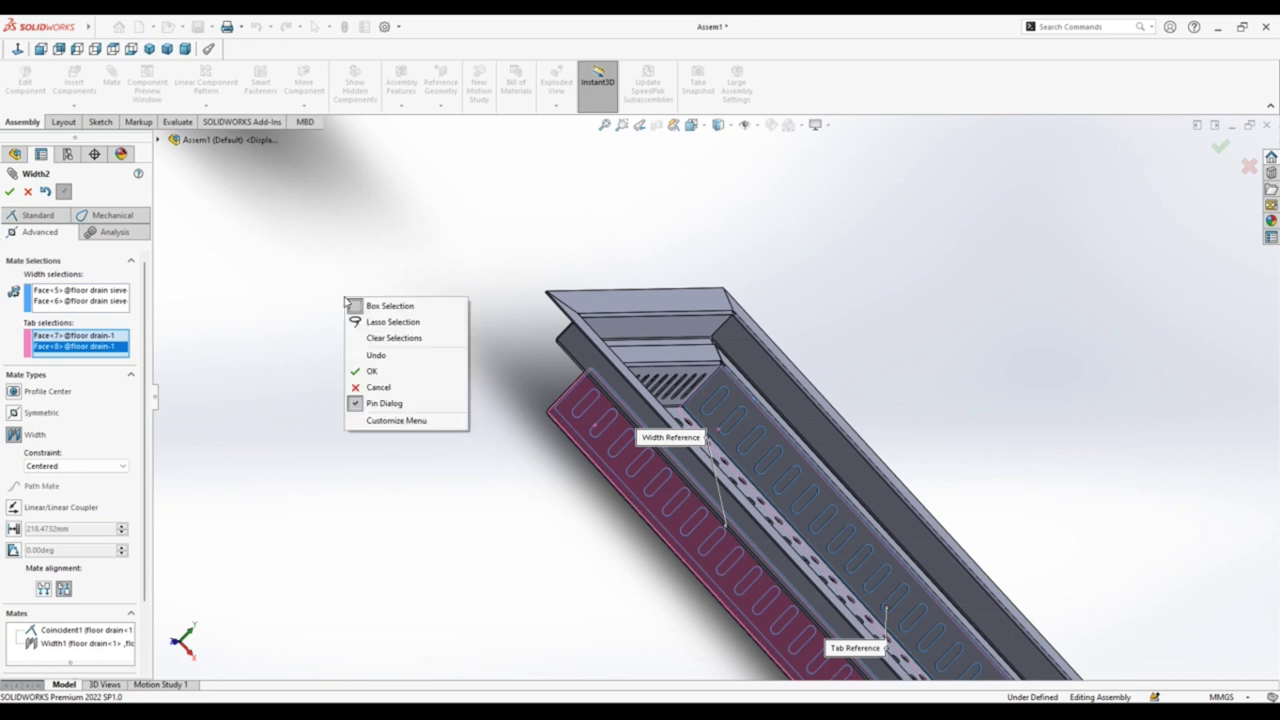
left_click(360, 370)
middle_click_drag(828, 291, 514, 255)
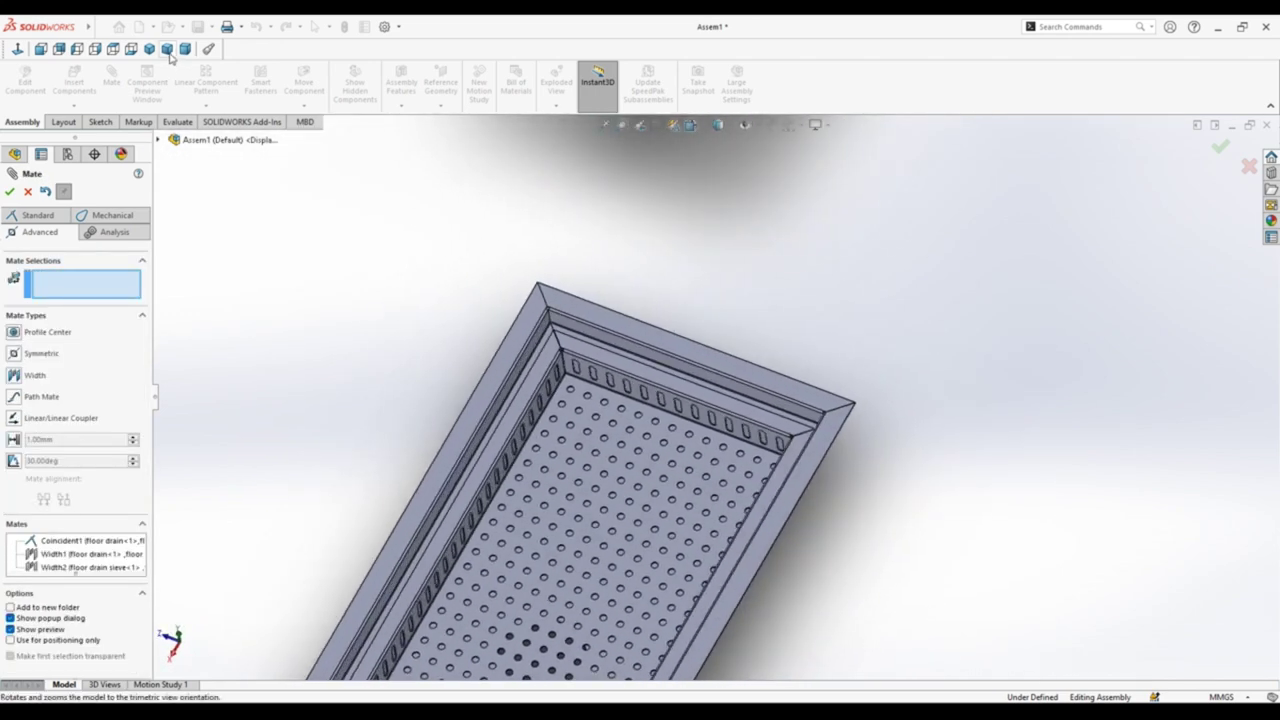
Step: Add a Coincident mate seating the top cover's face on the drain rim
left_click(168, 50)
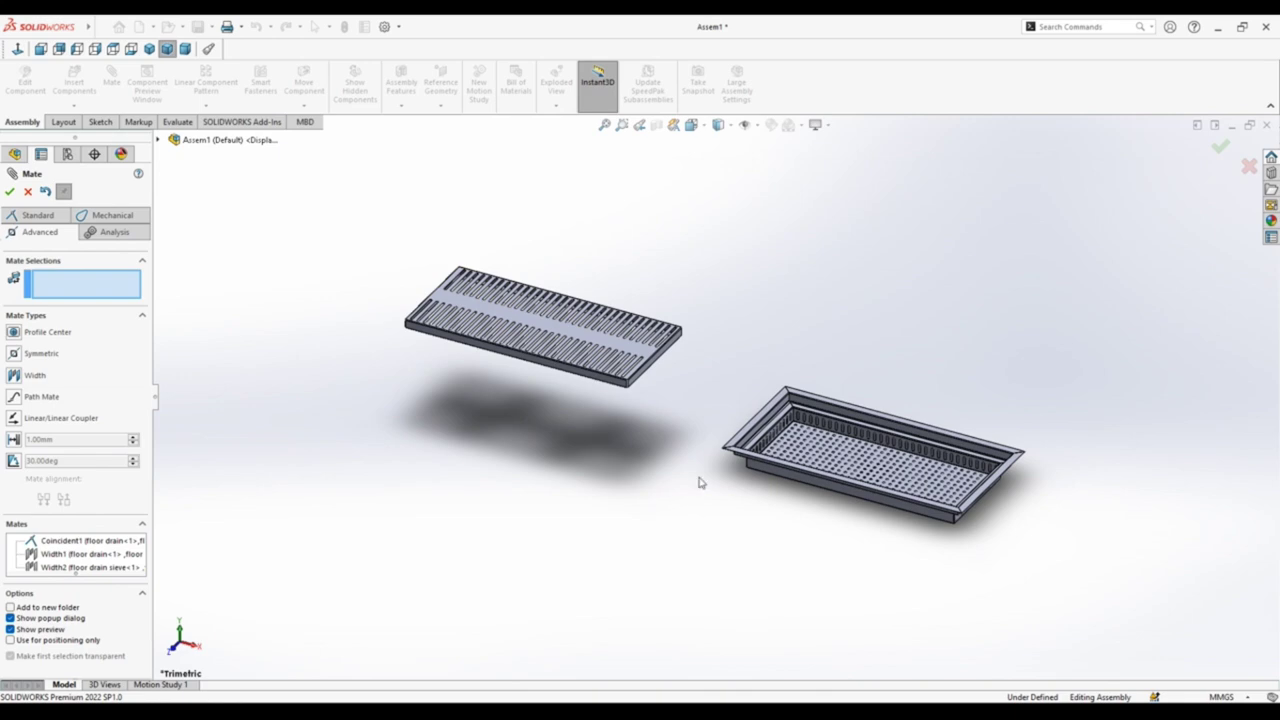
scroll(835, 467, "down", 3)
scroll(839, 437, "down", 2)
scroll(839, 437, "up", 2)
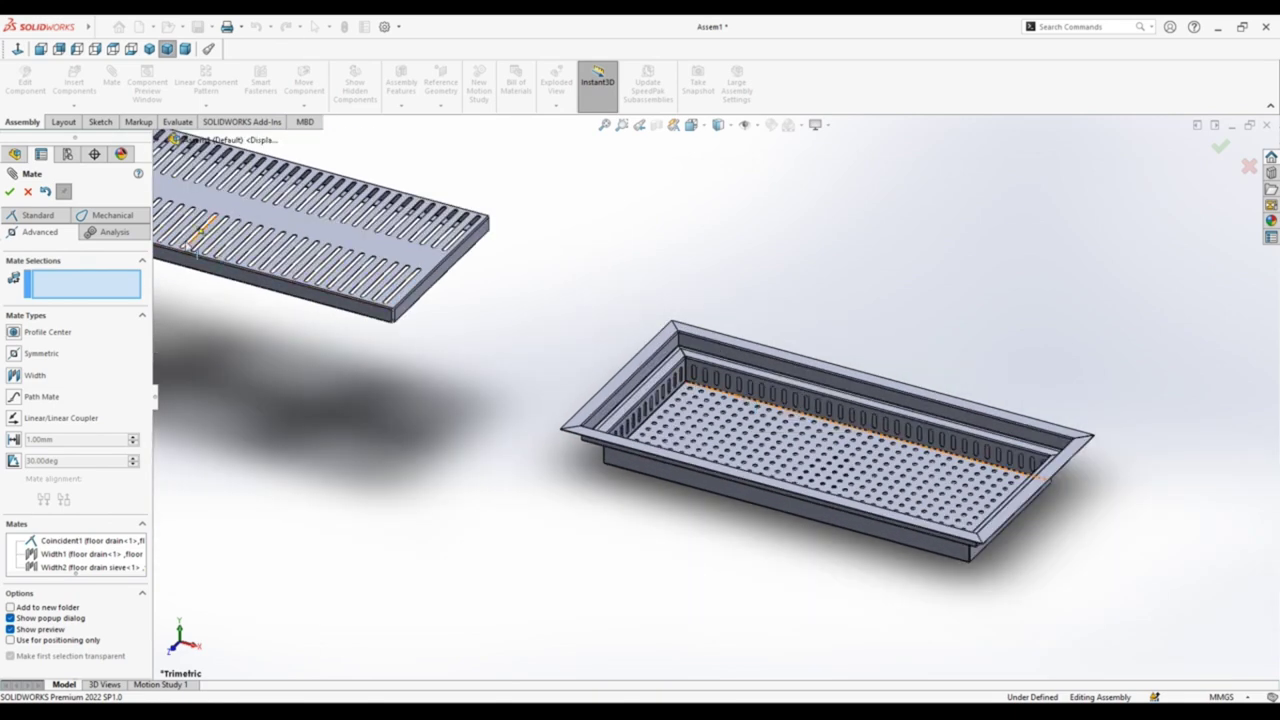
left_click(38, 215)
scroll(471, 266, "down", 3)
left_click(451, 300)
scroll(451, 300, "up", 5)
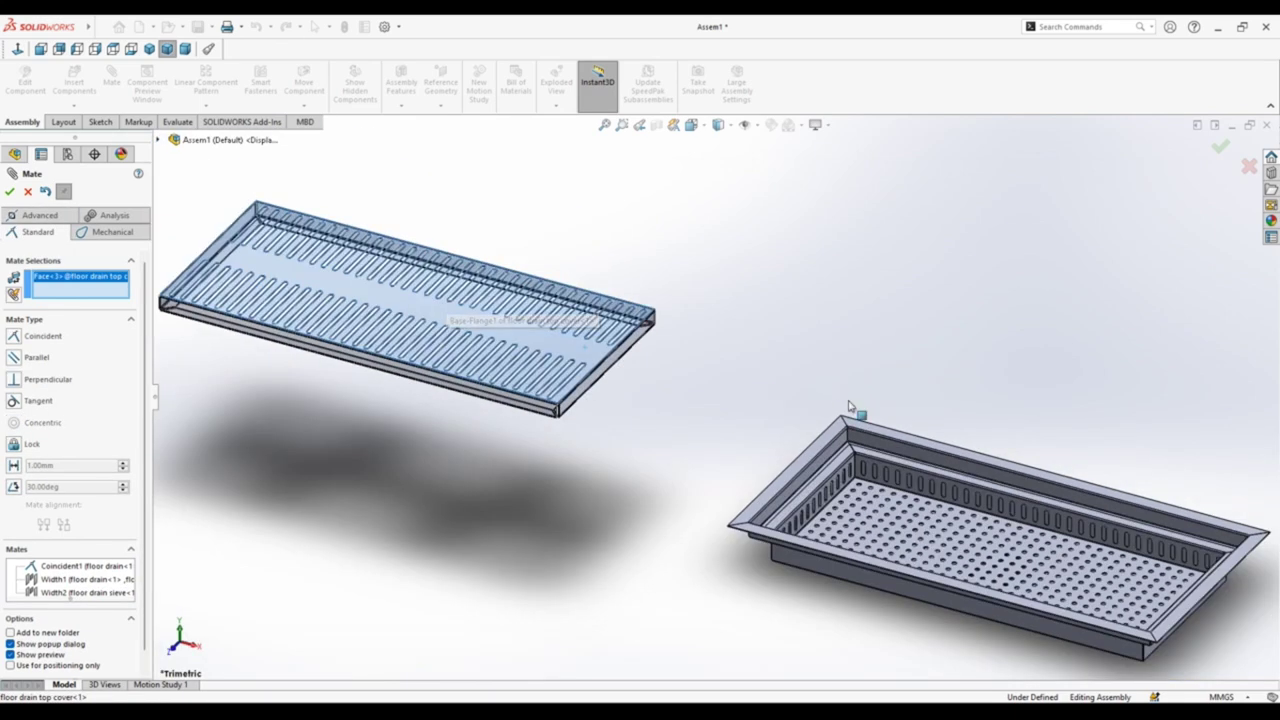
scroll(848, 406, "down", 3)
left_click(848, 437)
key("Return")
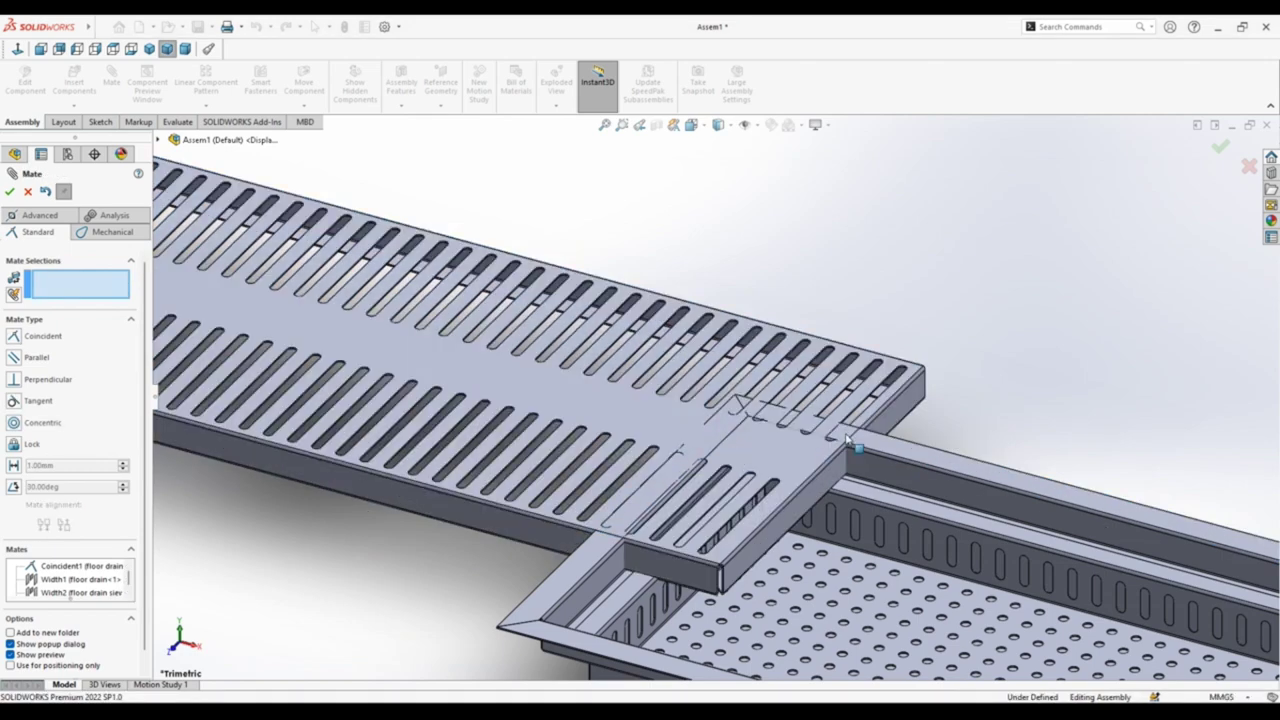
Step: Start an Advanced Width mate and select the cover's two opposite end faces
left_click(40, 215)
left_click(35, 375)
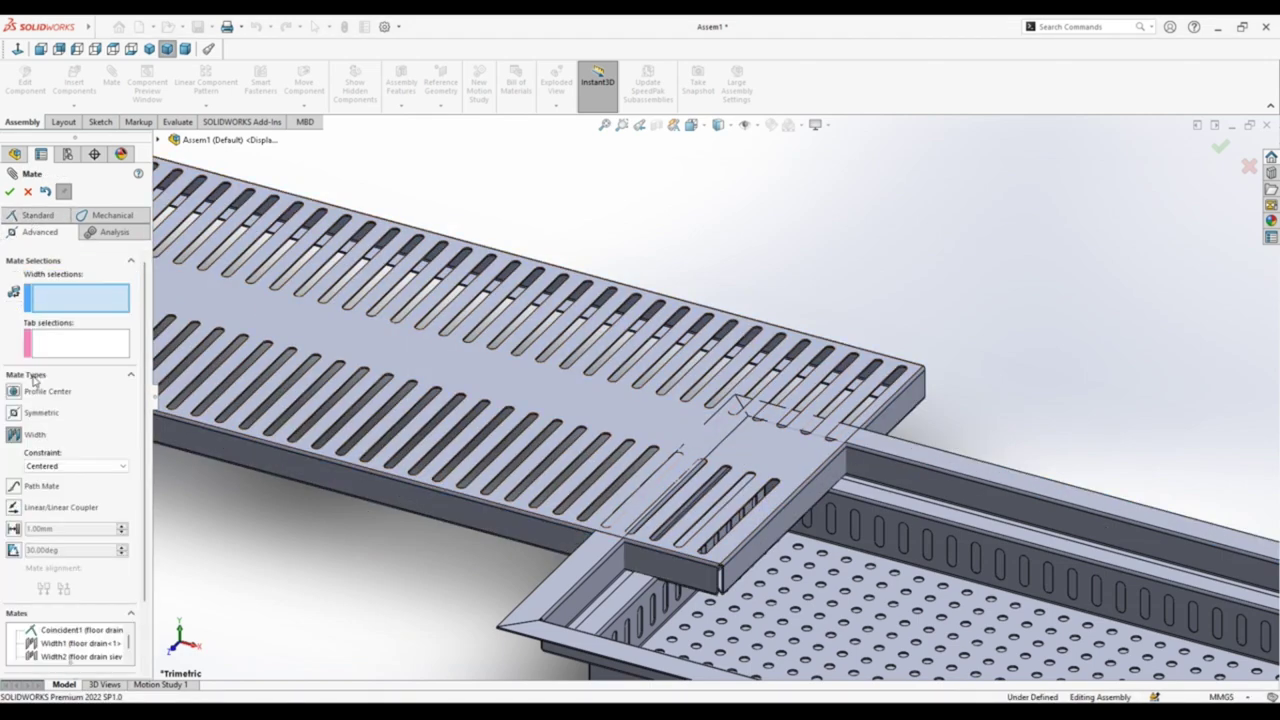
left_click(921, 395)
scroll(951, 283, "up", 5)
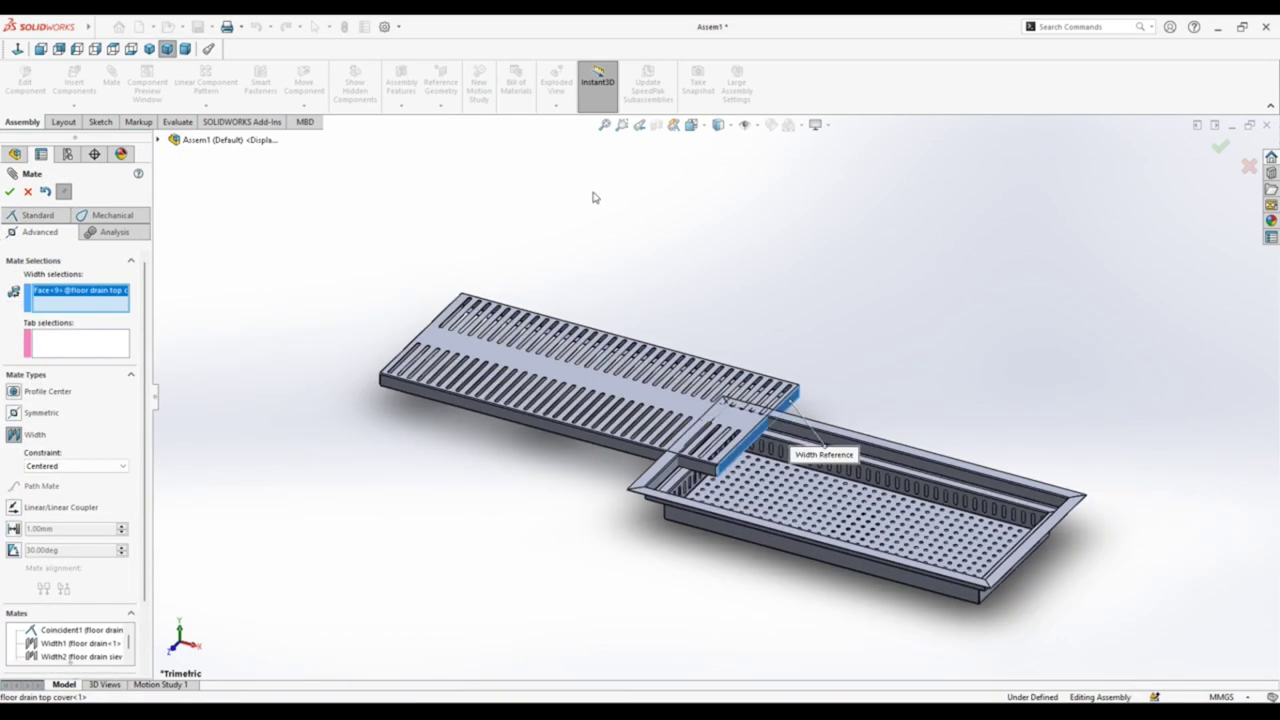
middle_click_drag(594, 197, 724, 243)
scroll(577, 321, "down", 3)
left_click(481, 386)
Step: Select the drain's two end faces as width references and confirm the first Width mate
scroll(760, 410, "up", 4)
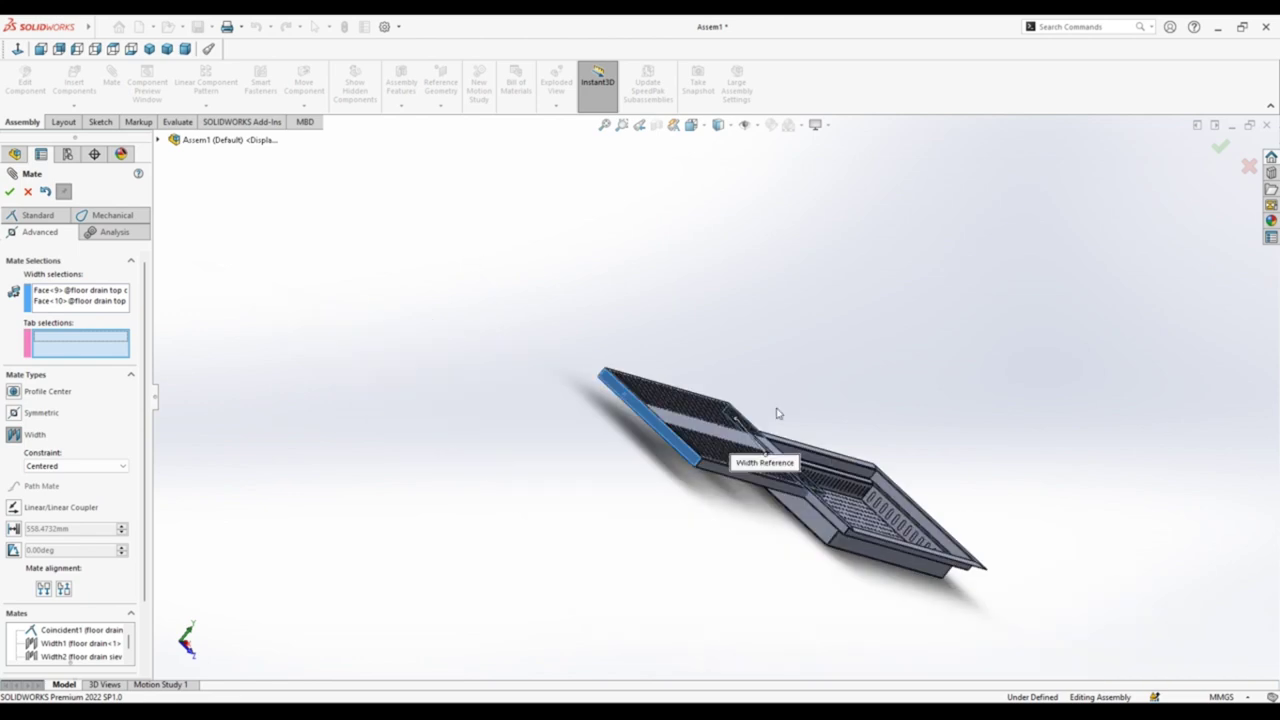
scroll(845, 395, "down", 1)
middle_click_drag(832, 362, 826, 337)
scroll(777, 470, "down", 3)
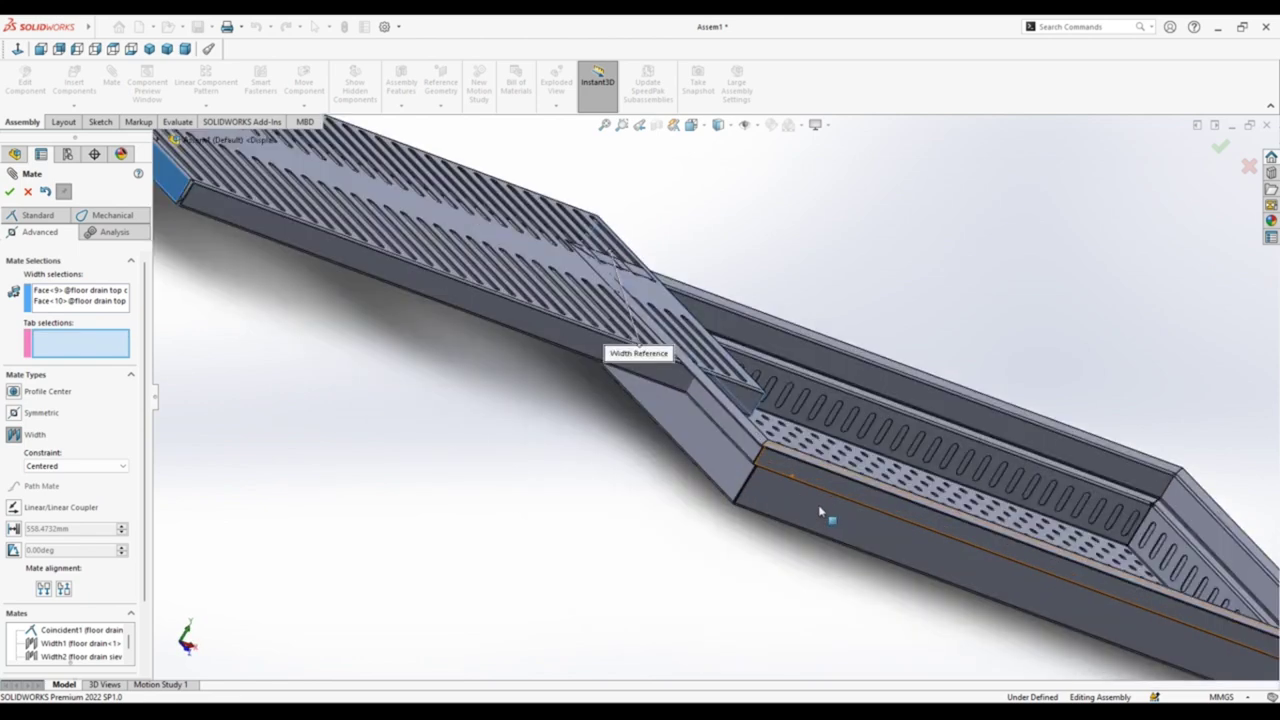
scroll(720, 420, "down", 3)
left_click(700, 403)
scroll(704, 404, "up", 5)
mouse_move(1023, 330)
middle_mouse_down()
mouse_move(927, 261)
mouse_move(945, 215)
middle_mouse_up()
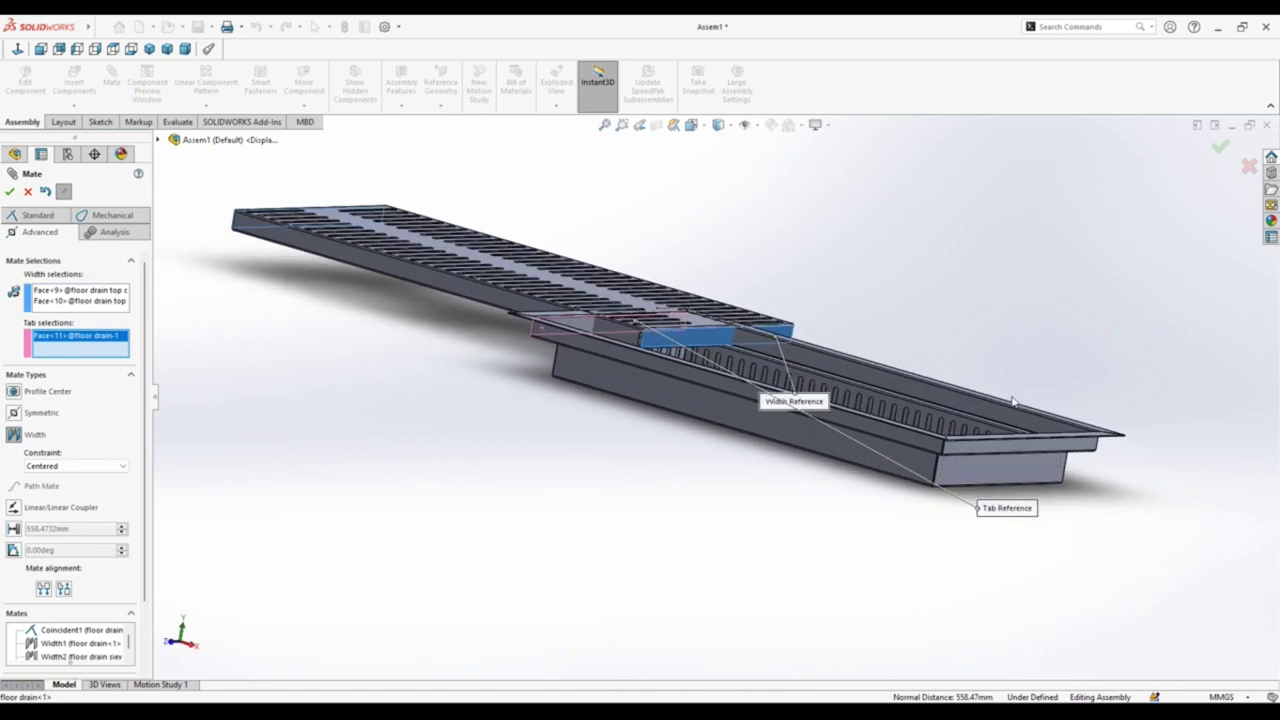
scroll(897, 472, "down", 2)
left_click(913, 449)
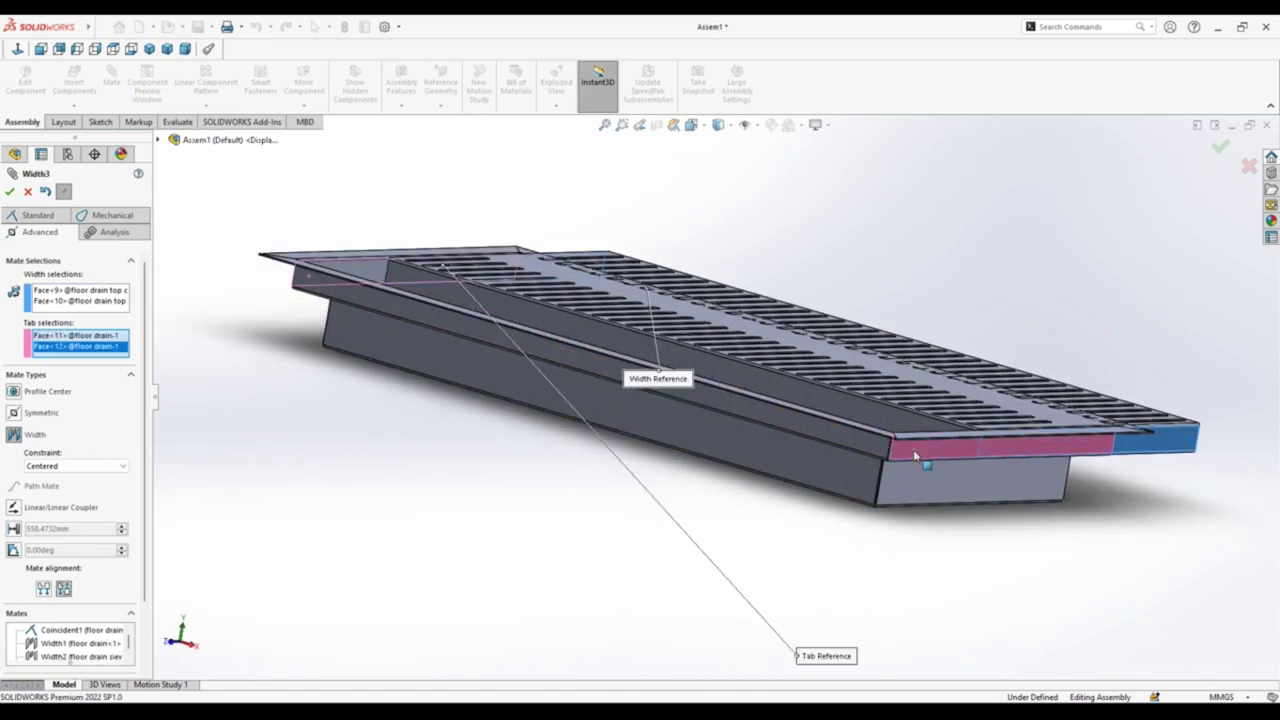
right_click(914, 452)
left_click(943, 540)
Step: Add a second Width mate centring the cover's long sides between the drain's side walls
mouse_move(910, 257)
middle_mouse_down()
mouse_move(971, 286)
mouse_move(870, 380)
middle_mouse_up()
scroll(751, 406, "down", 3)
left_click(745, 415)
key("f")
scroll(863, 380, "down", 5)
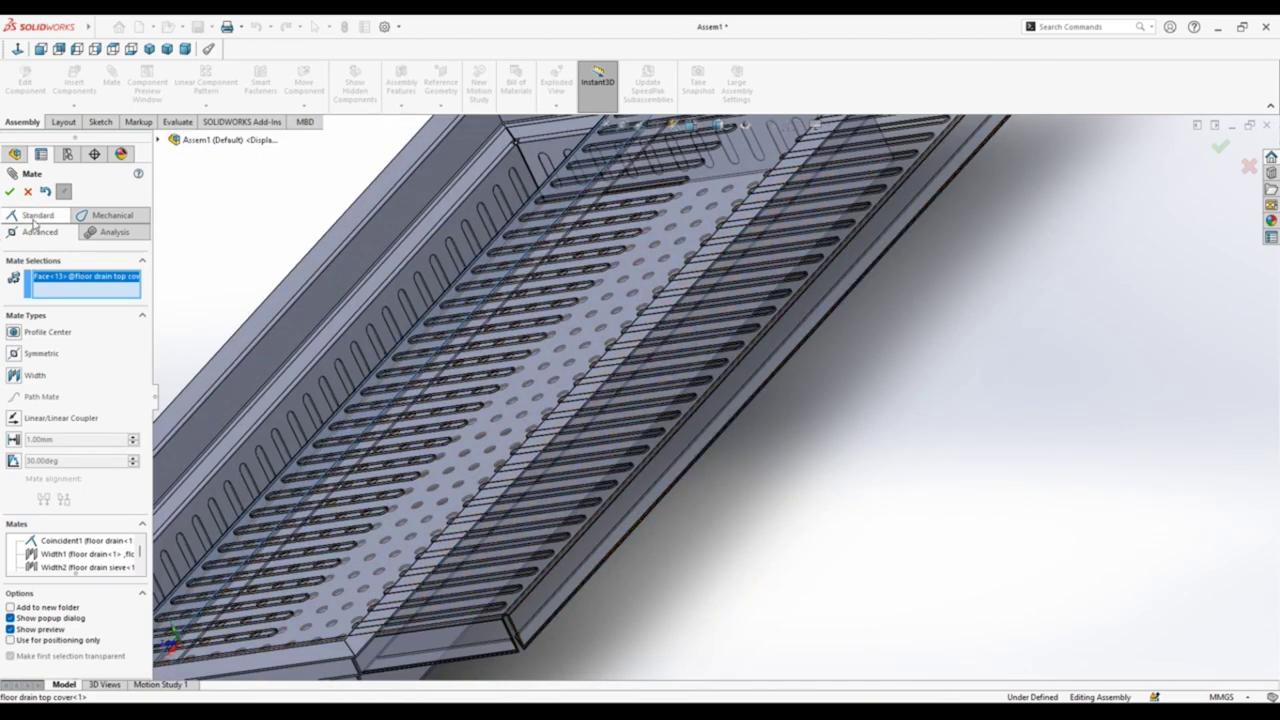
left_click(14, 375)
left_click(689, 455)
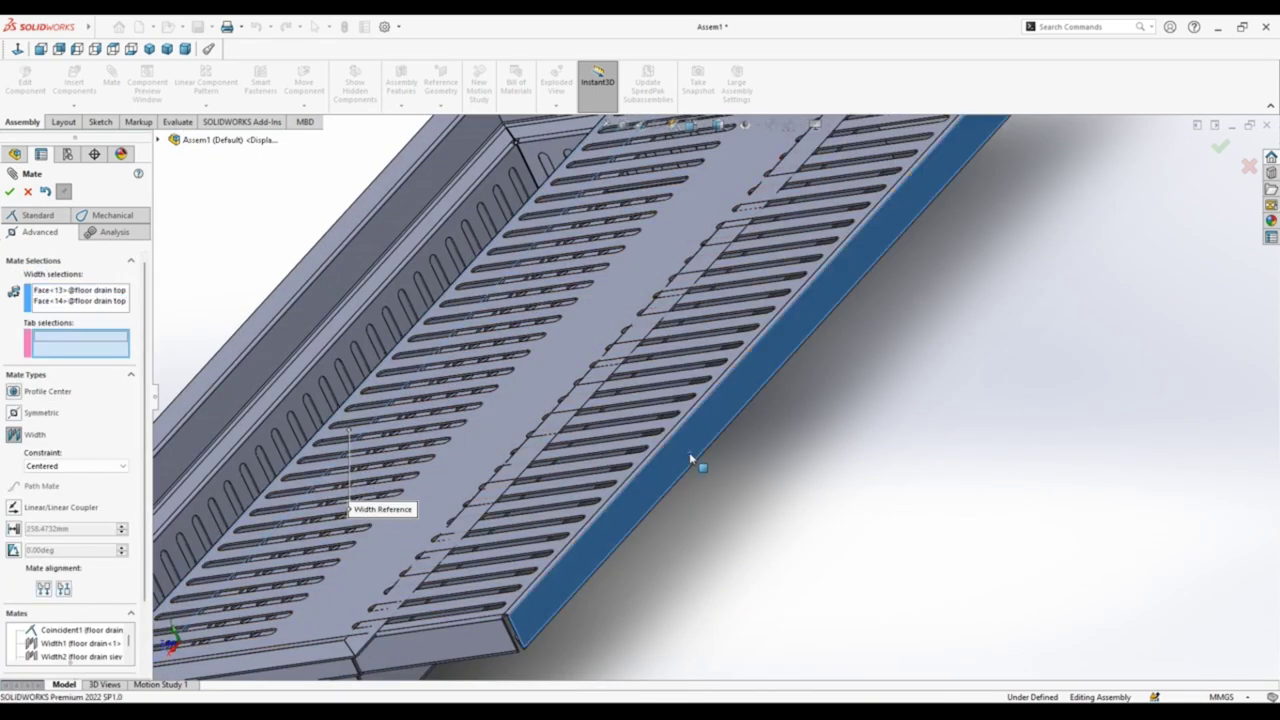
scroll(770, 457, "up", 5)
mouse_move(770, 457)
middle_mouse_down()
mouse_move(729, 439)
mouse_move(688, 443)
mouse_move(731, 466)
middle_mouse_up()
left_click(677, 455)
left_click(731, 465)
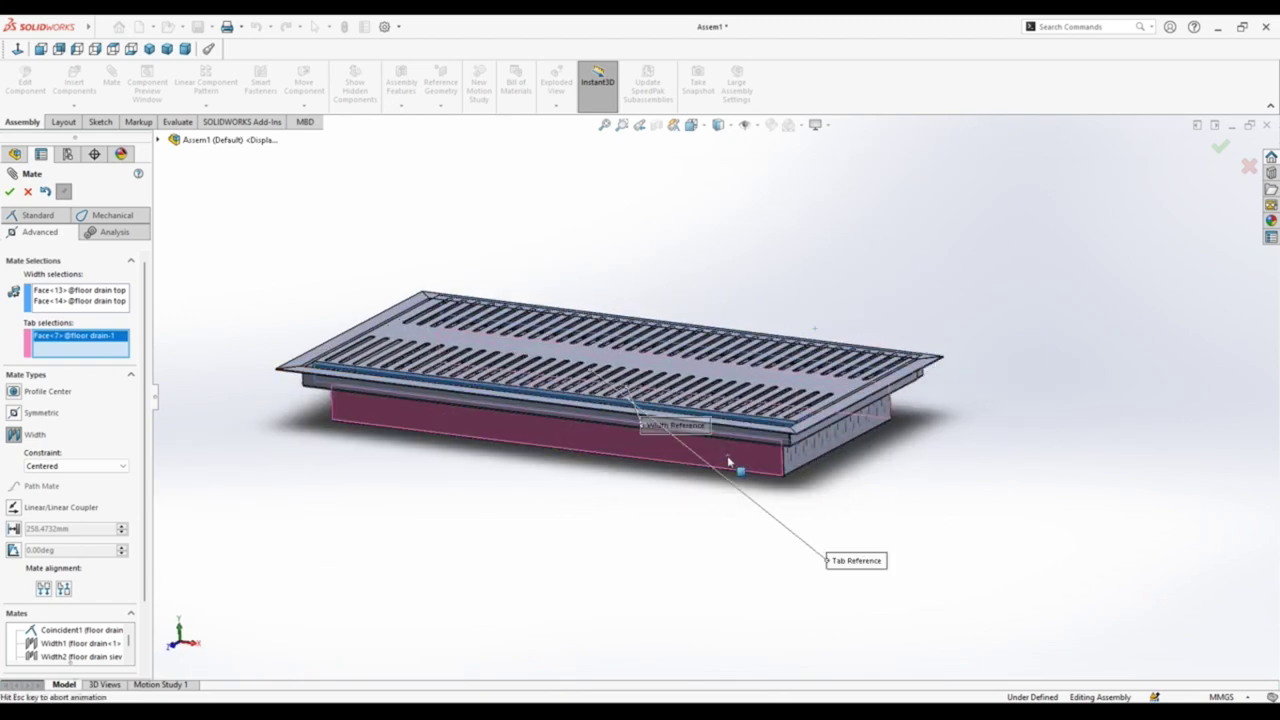
right_click(729, 458)
left_click(753, 549)
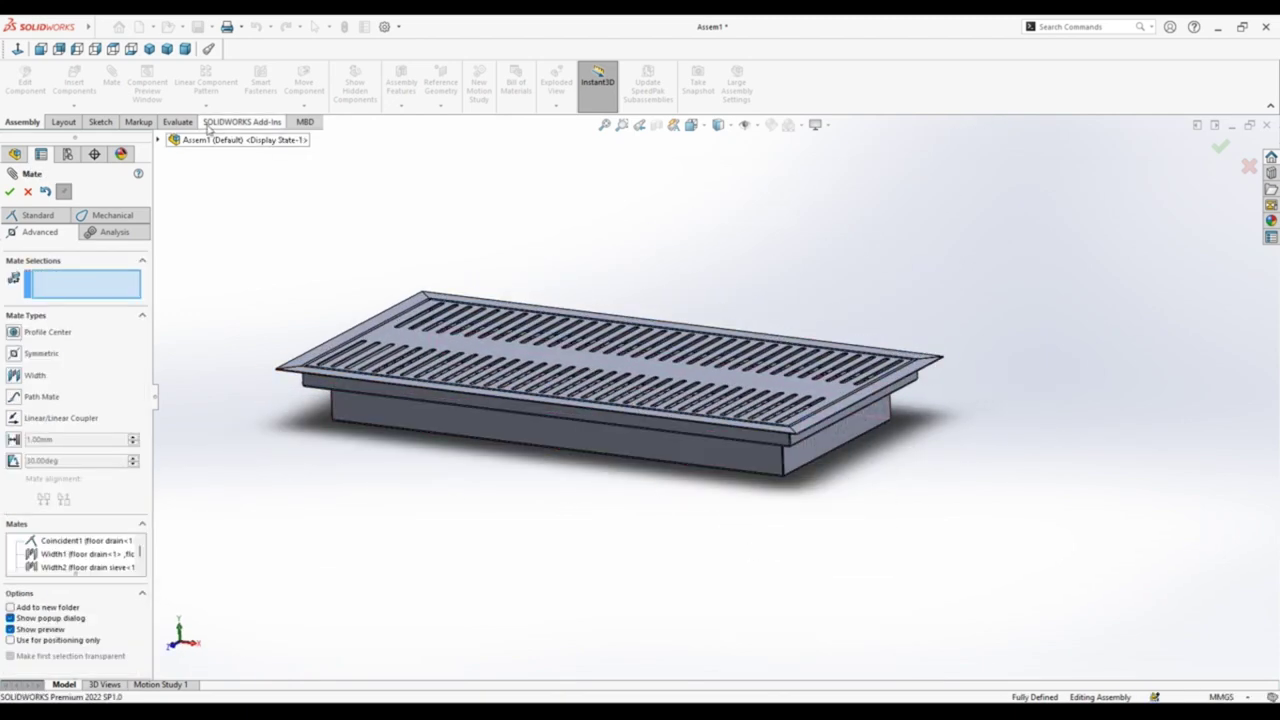
Step: Close the mate tool and show the fully defined assembly in Isometric view
left_click(167, 48)
left_click(9, 192)
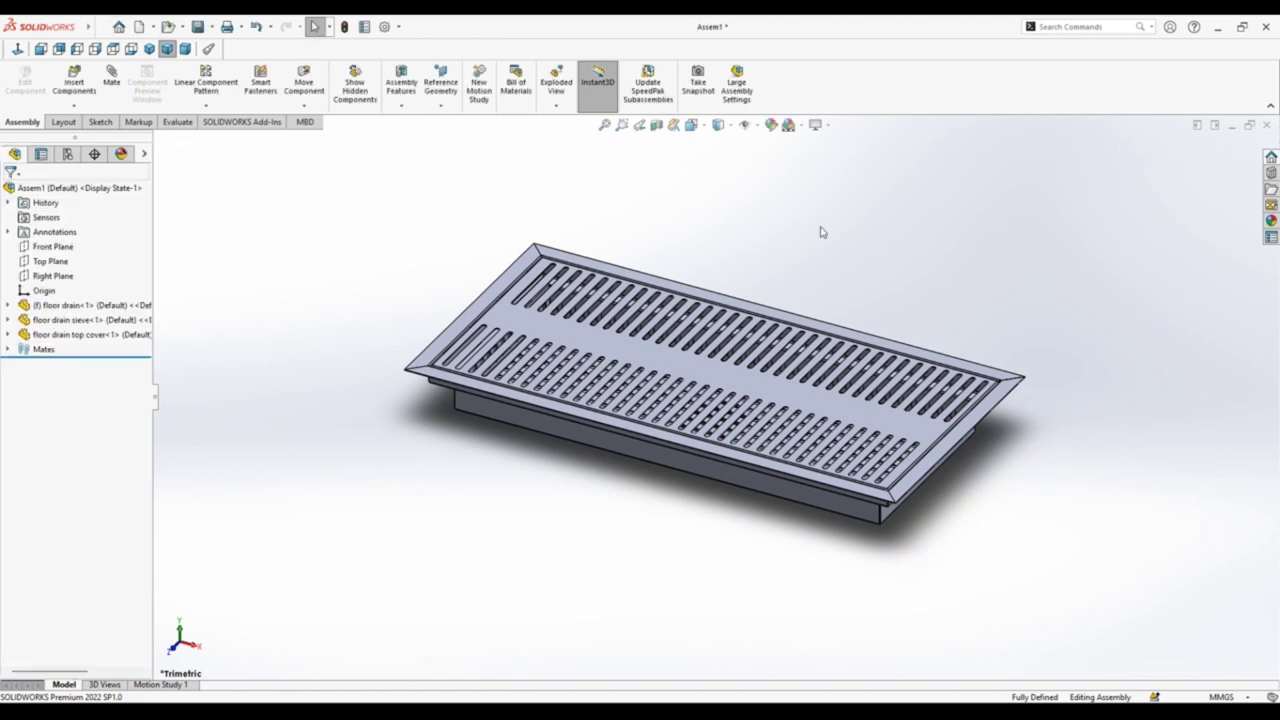
mouse_move(813, 559)
middle_mouse_down()
mouse_move(950, 289)
mouse_move(587, 430)
middle_mouse_up()
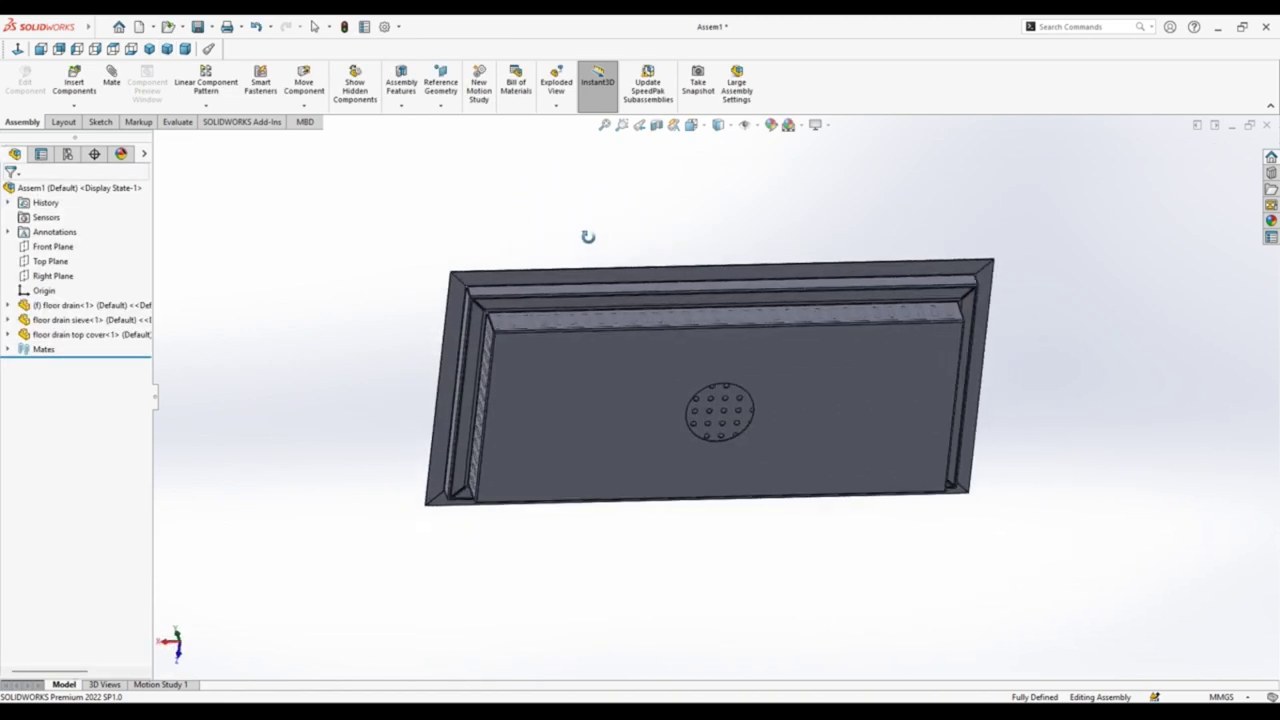
left_click(151, 50)
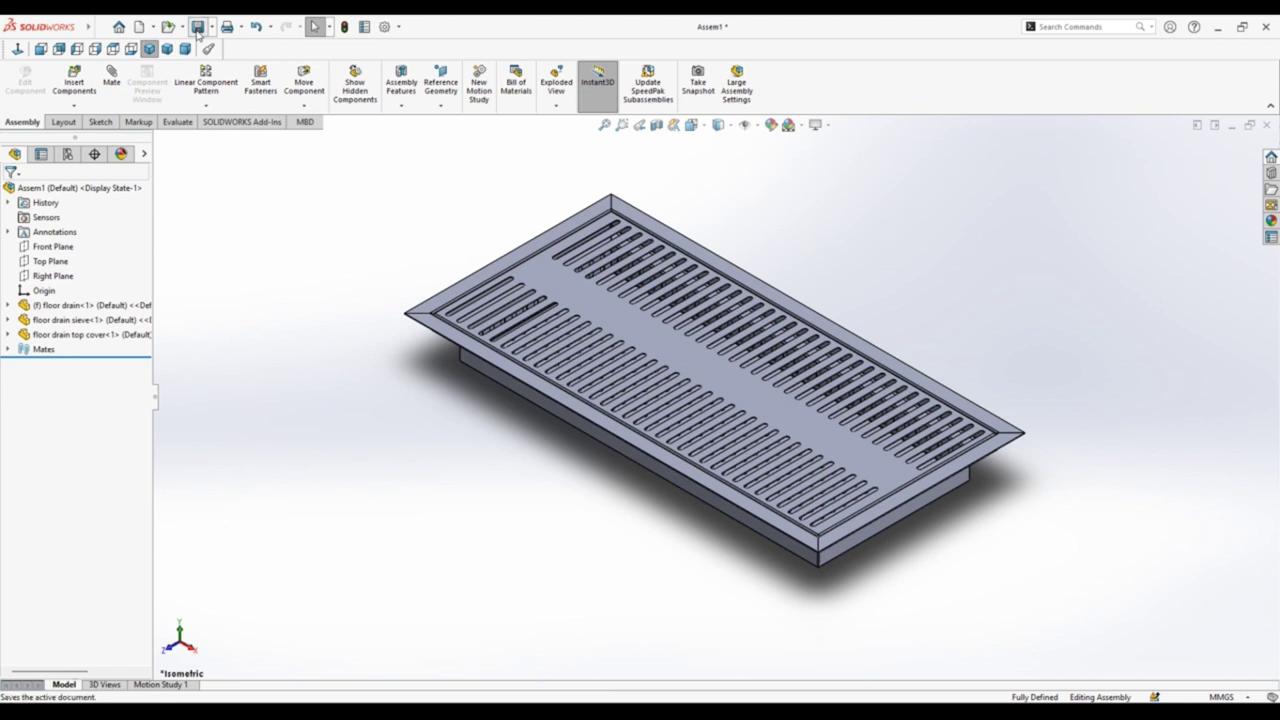
Step: Save the assembly with the file name 'Floor drain Assembly'
left_click(197, 28)
type("F")
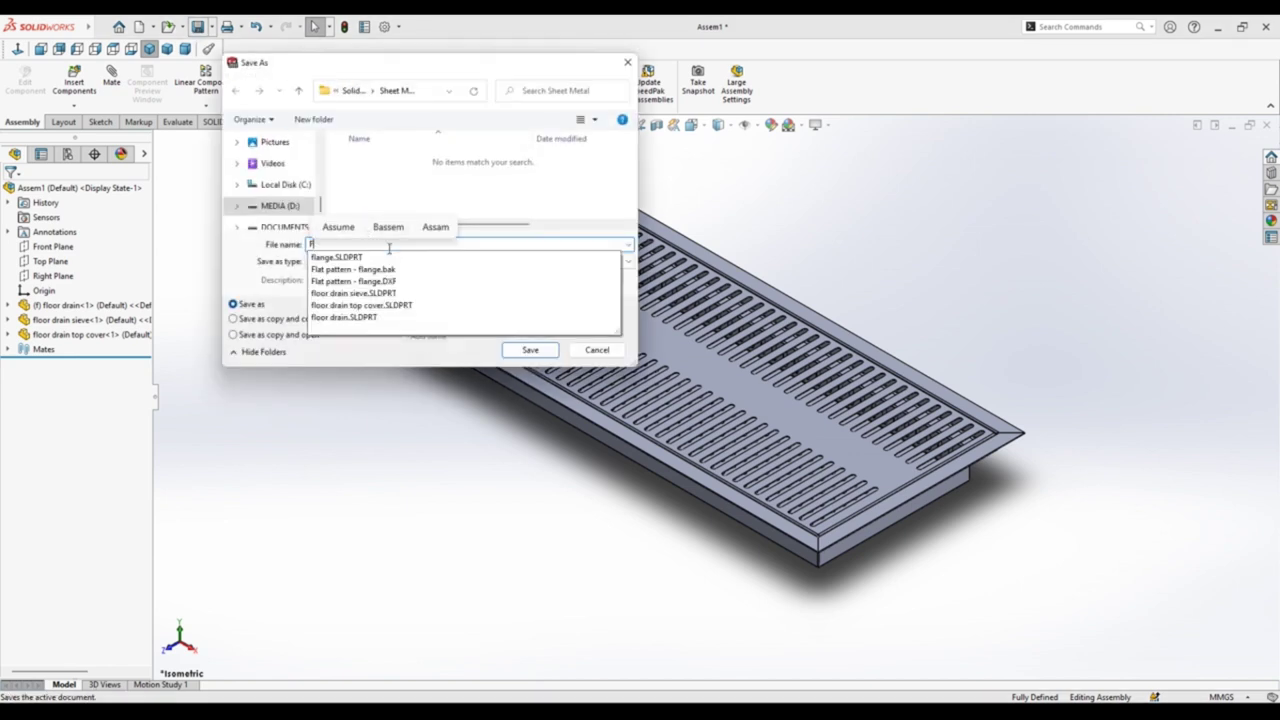
type("loor dra")
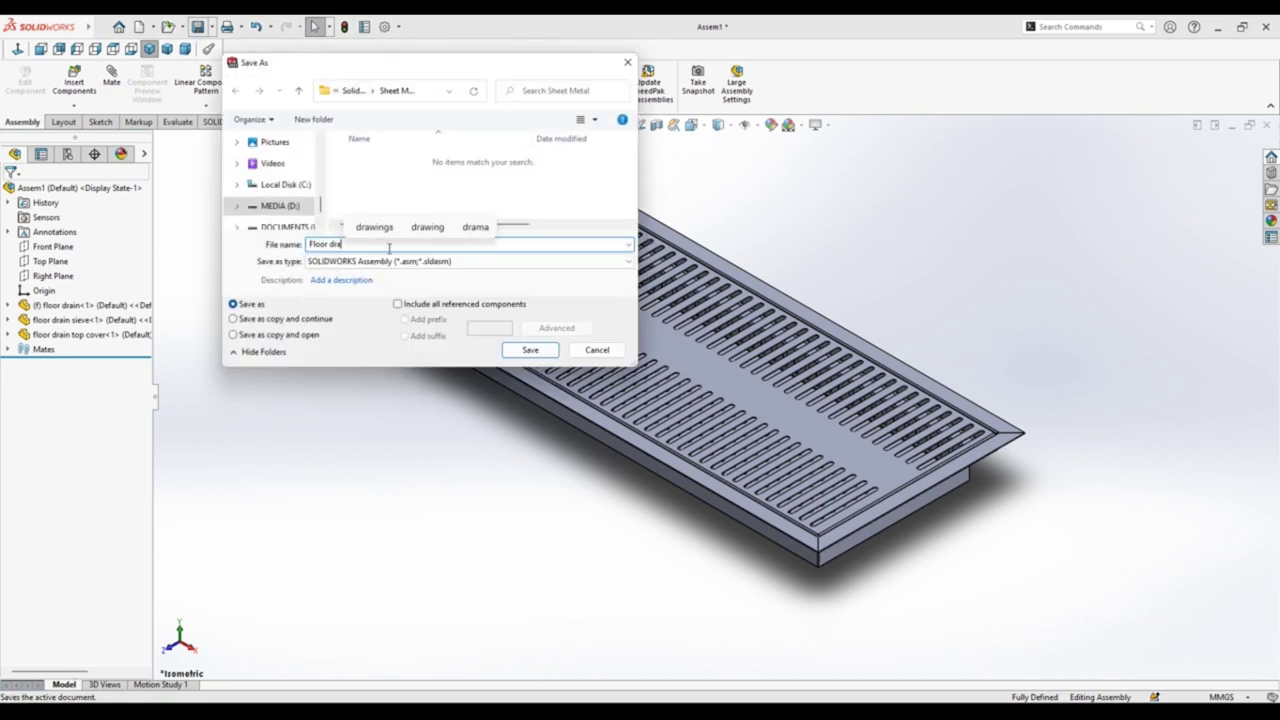
type("in Assem")
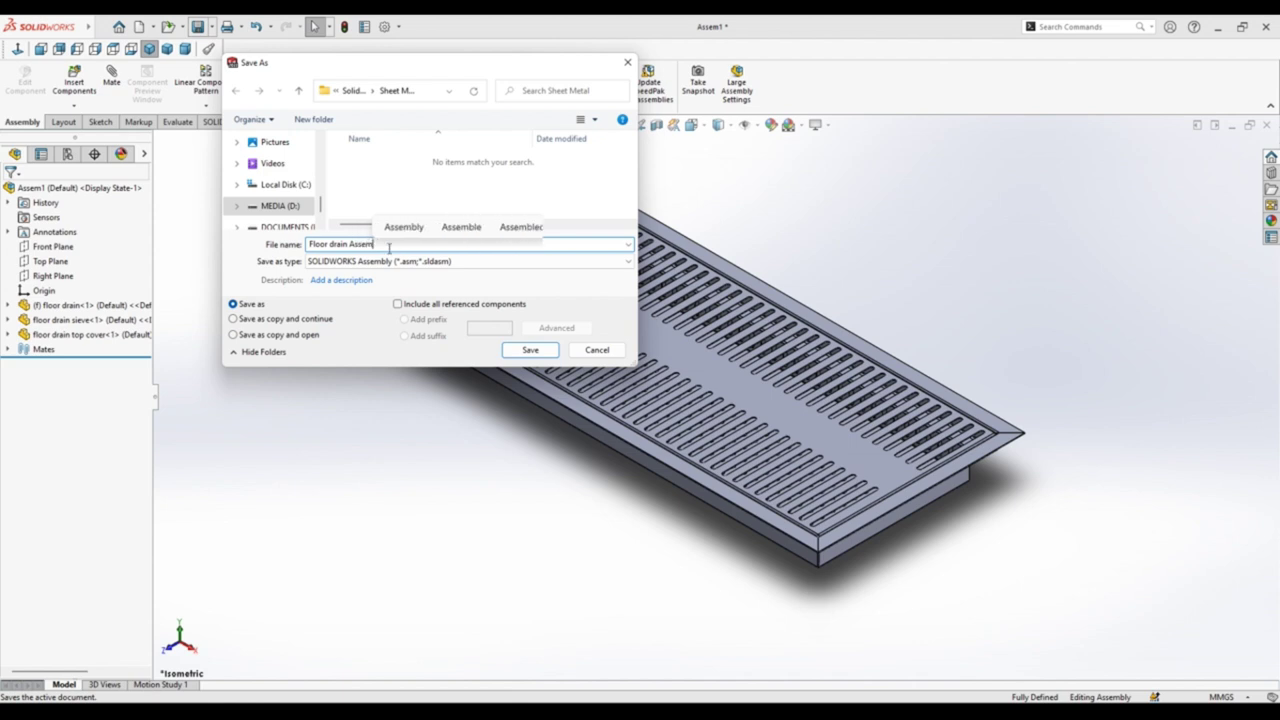
type("bly")
left_click(528, 349)
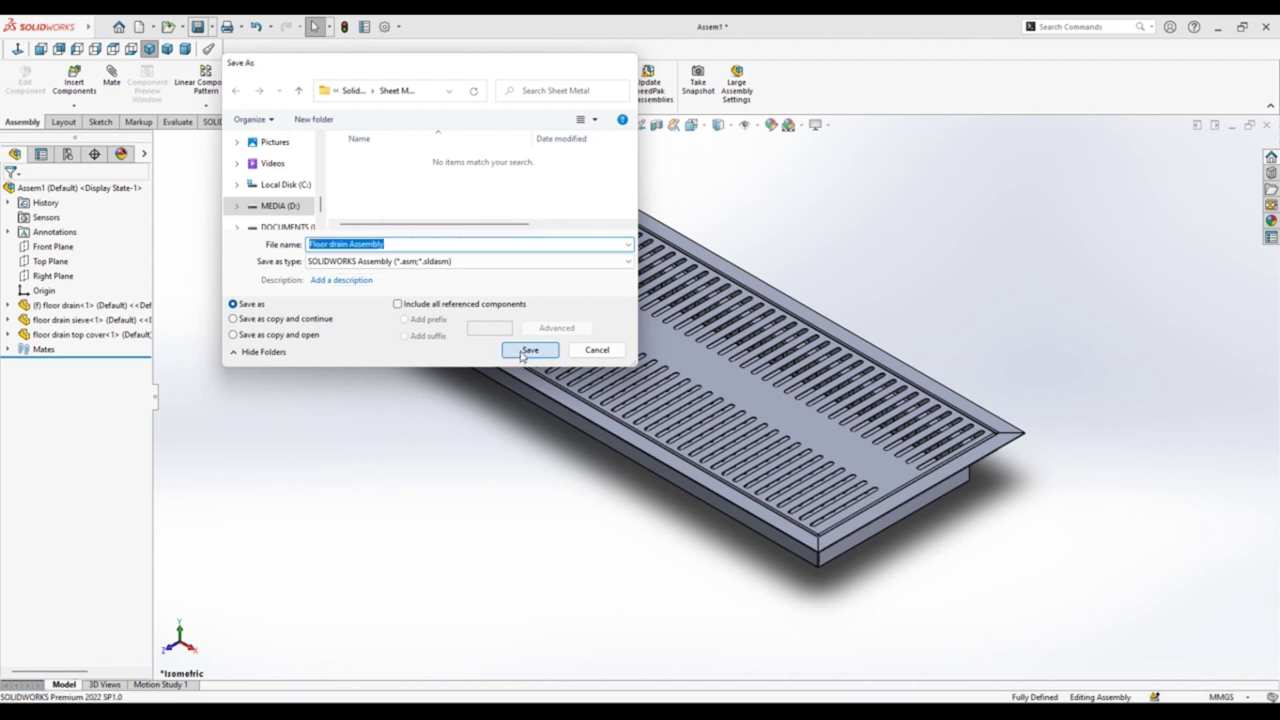
Step: Start a sketch on the Top Plane and draw a circle centred on the origin
left_click(46, 281)
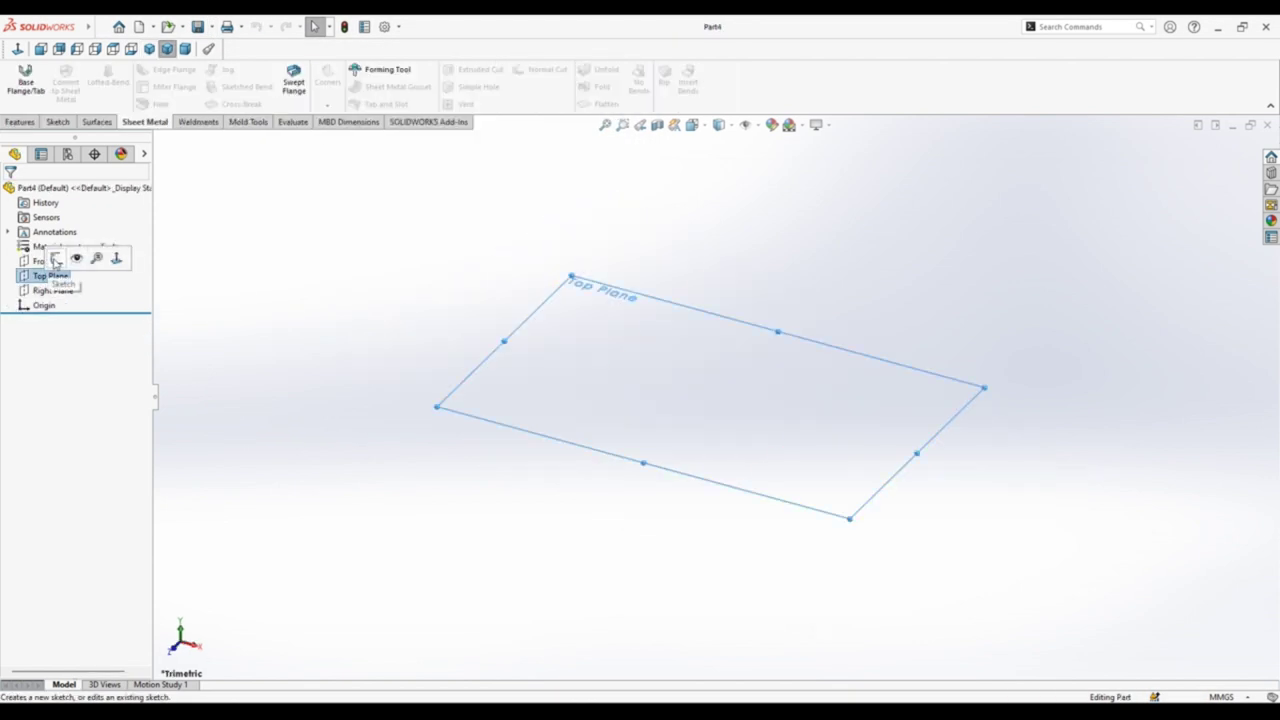
left_click(51, 259)
mouse_move(245, 293)
right_mouse_down()
mouse_move(260, 307)
mouse_move(290, 295)
right_mouse_up()
left_click(716, 396)
left_click(752, 360)
Step: Dimension the circle to 75 mm diameter and start an Extruded Boss/Base
right_click_drag(549, 300, 552, 249)
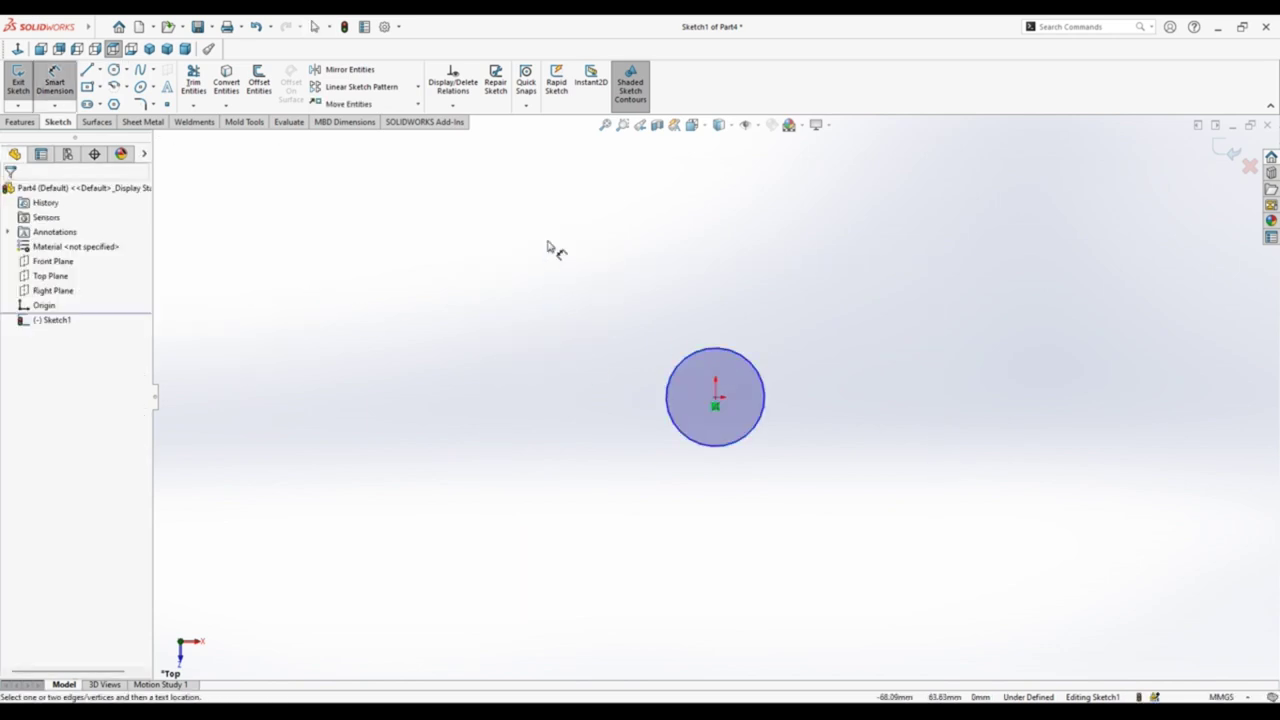
left_click(668, 388)
left_click(630, 362)
left_click(630, 362)
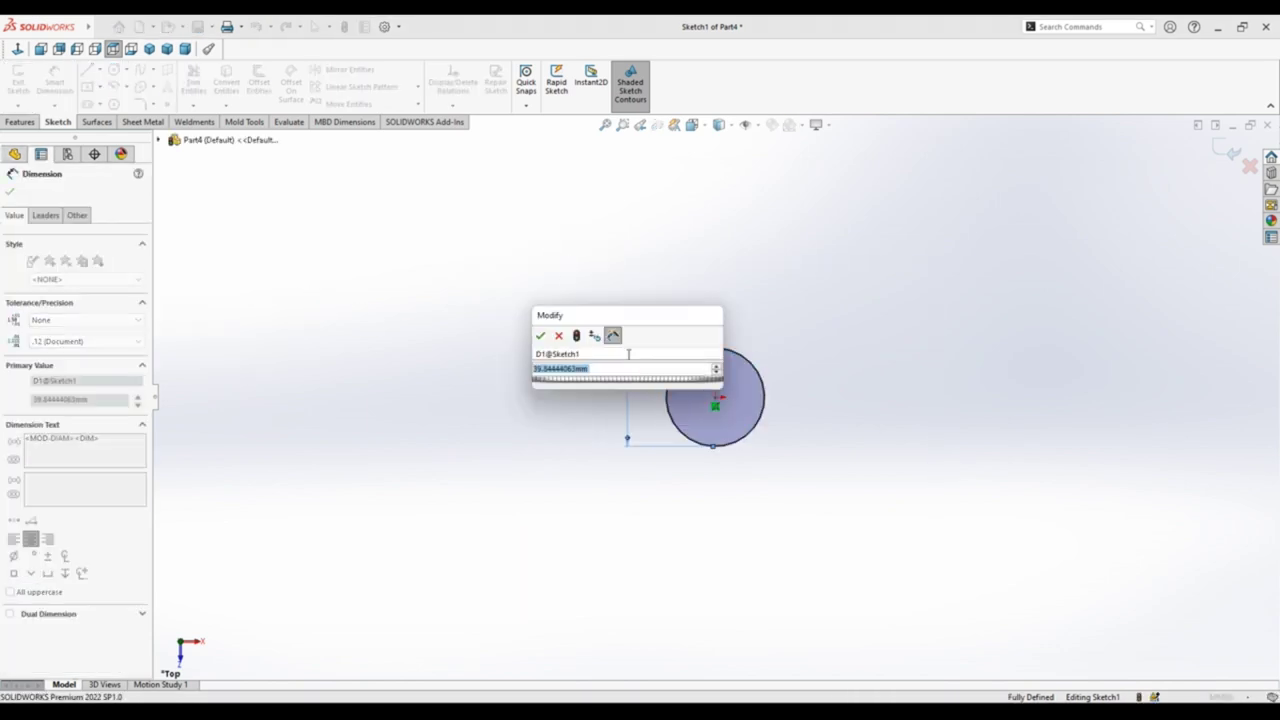
key("Return")
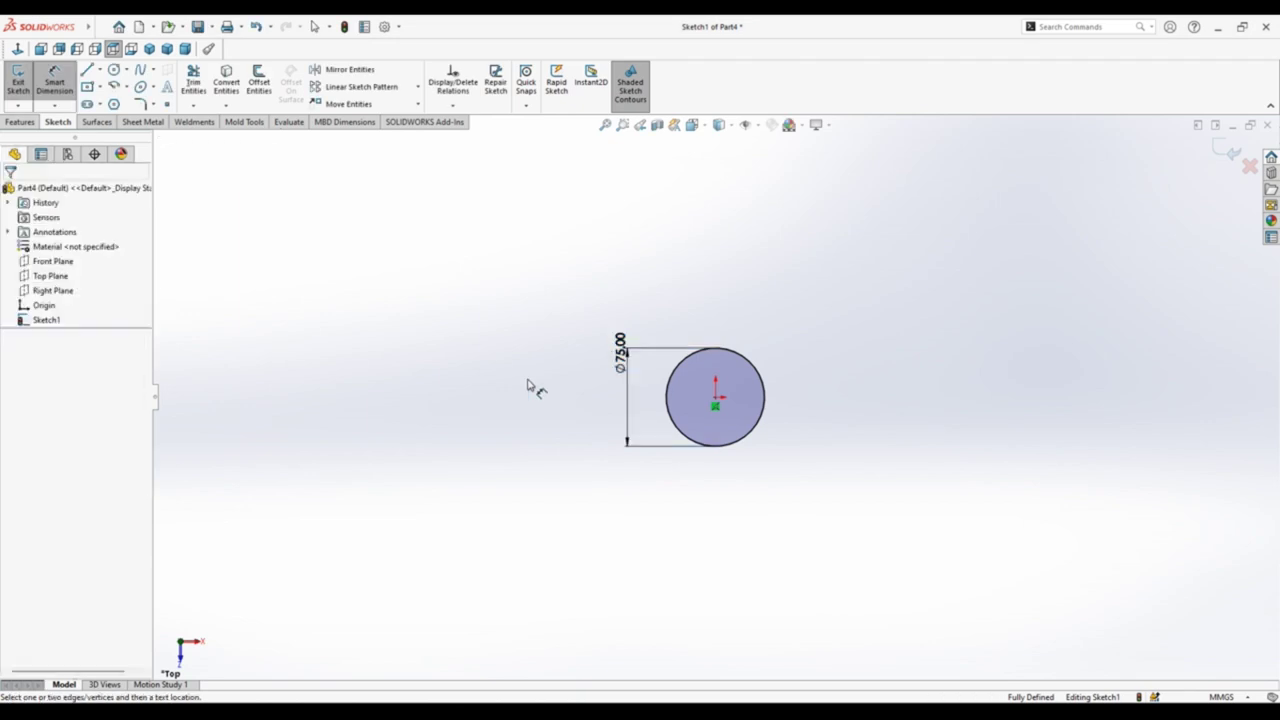
left_click(33, 121)
left_click(23, 80)
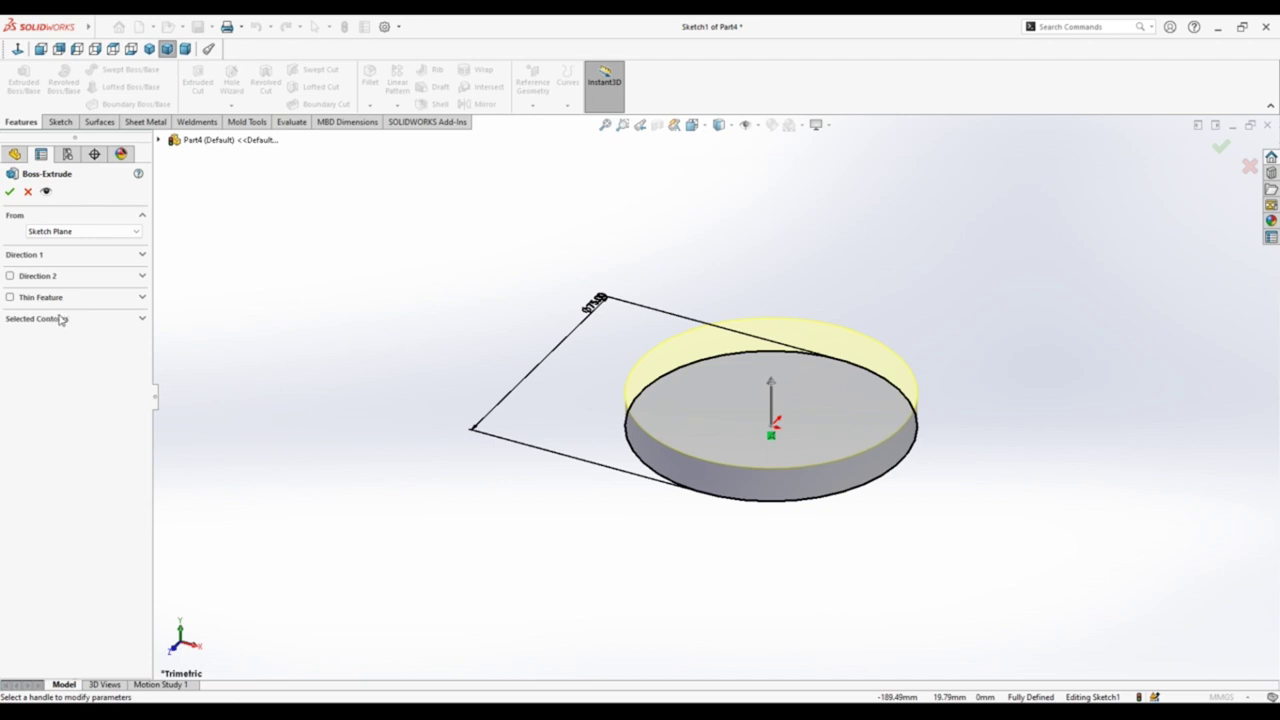
Step: Extrude the circle as a 1 mm inward thin wall, Blind 200 mm, reversed downward
left_click(10, 297)
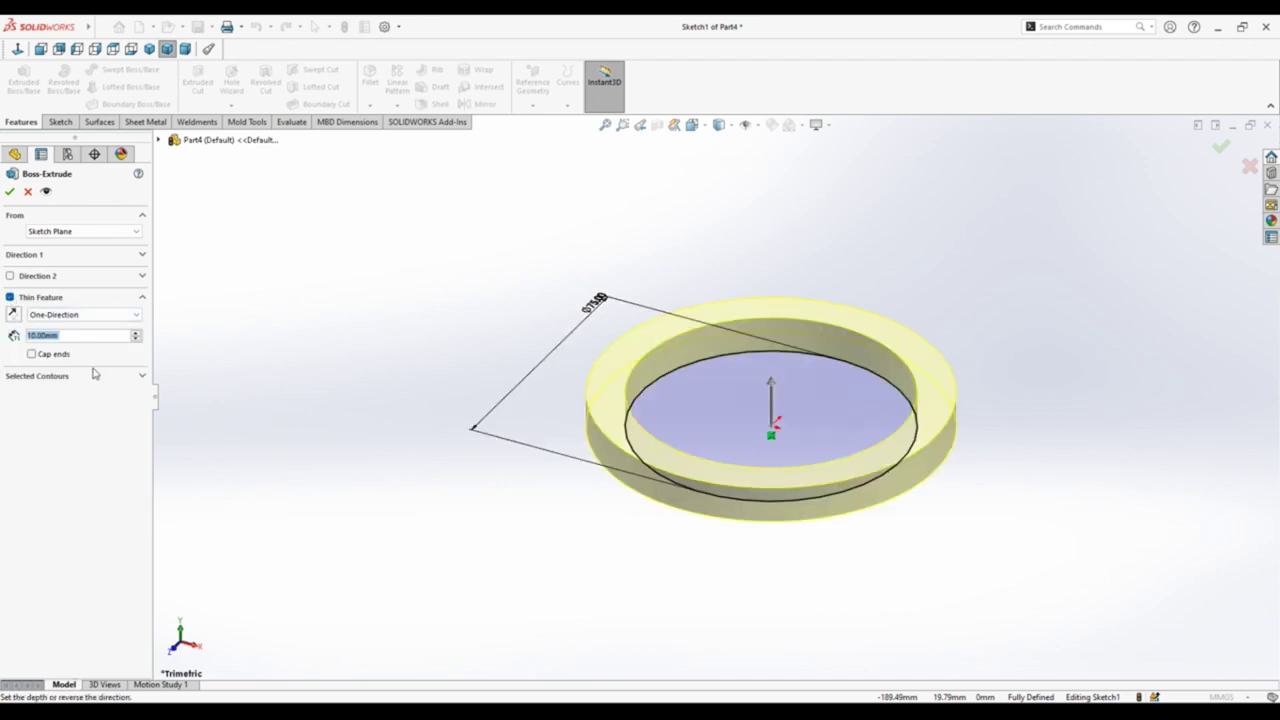
type("1")
key("Return")
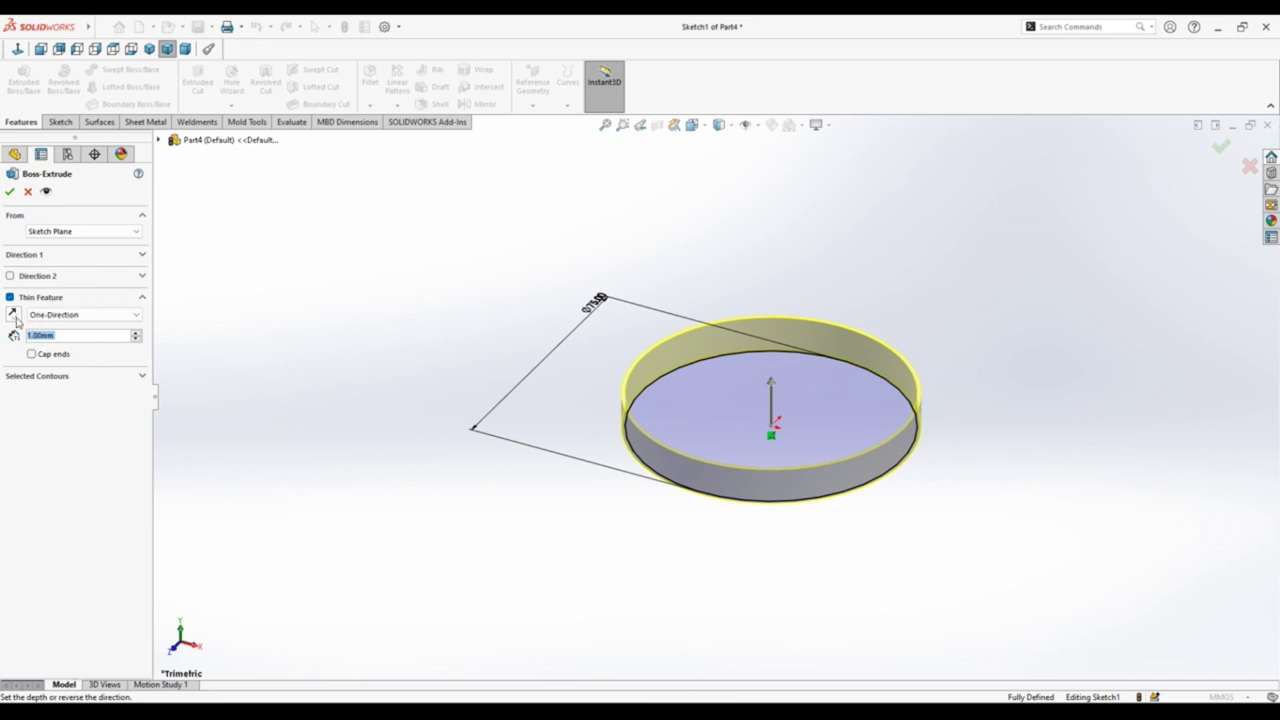
left_click(14, 316)
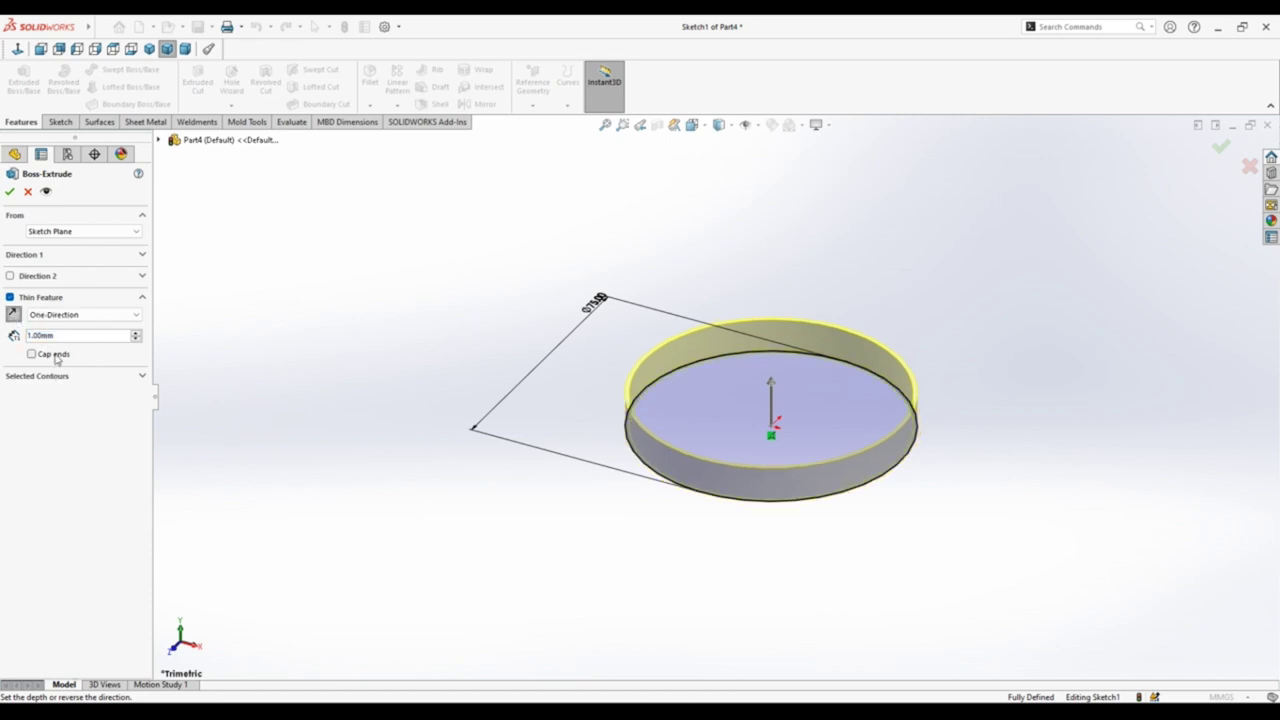
left_click(61, 255)
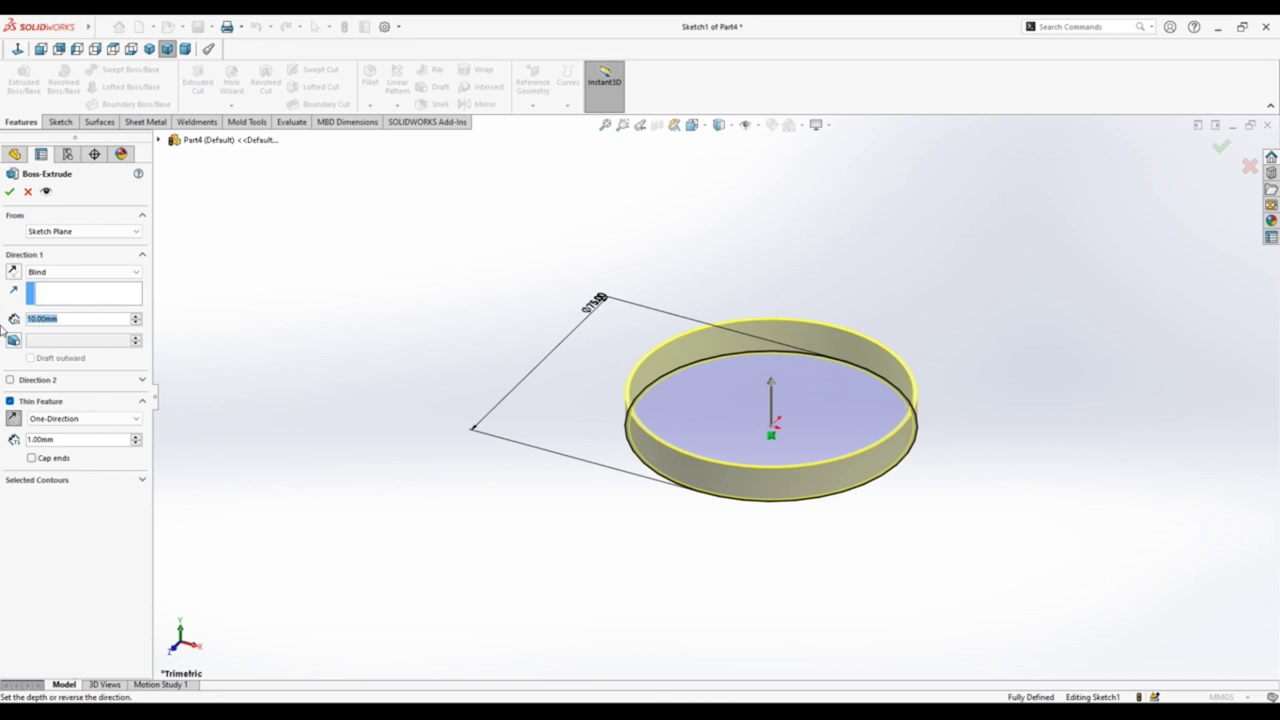
type("200")
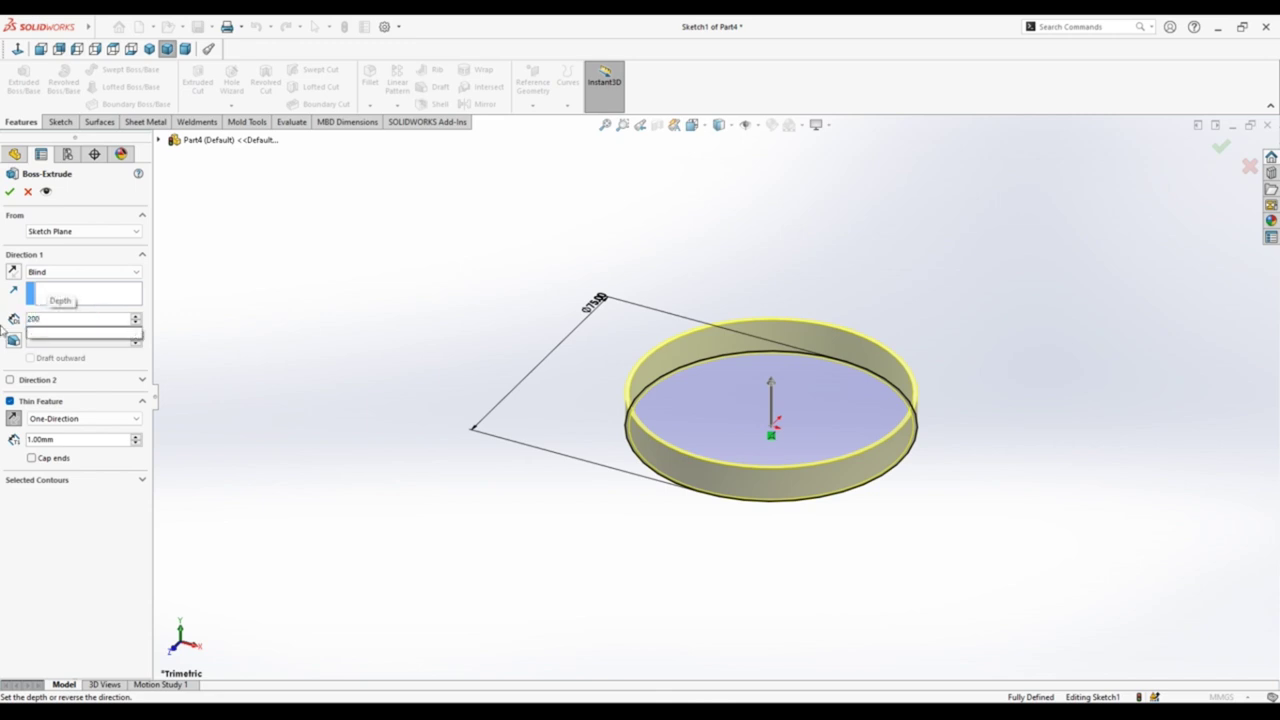
key("Return")
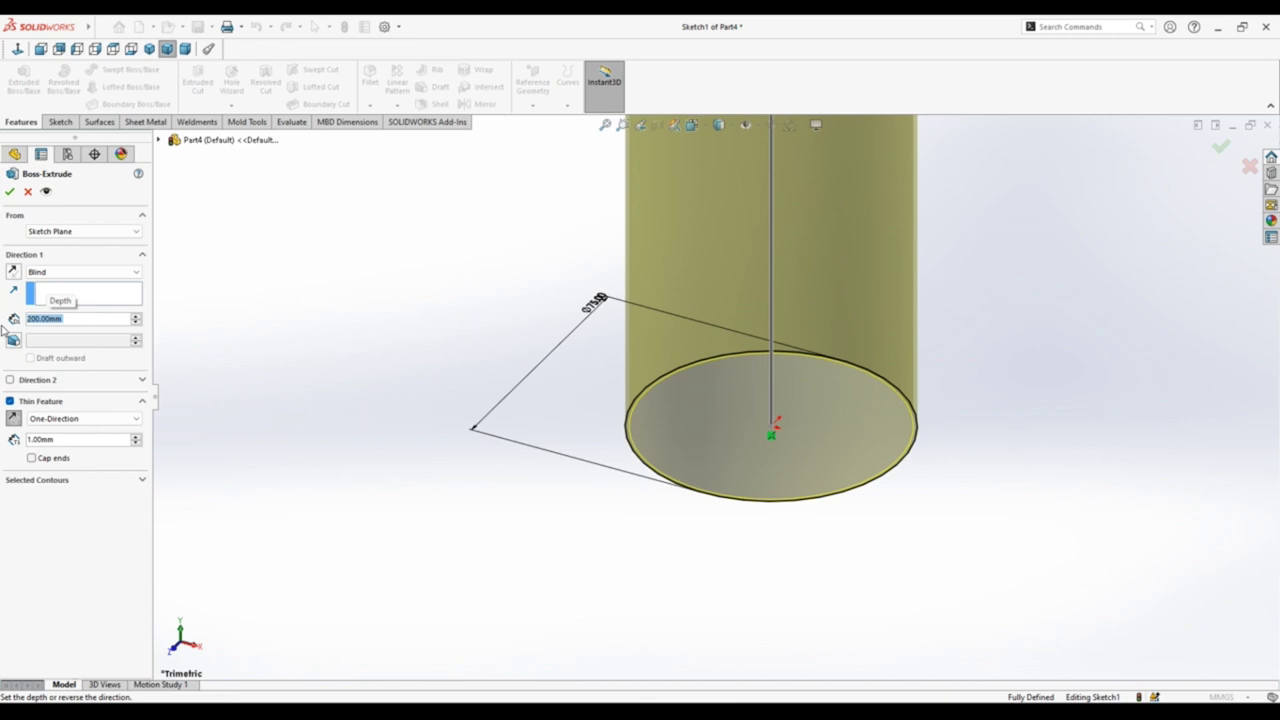
left_click(17, 275)
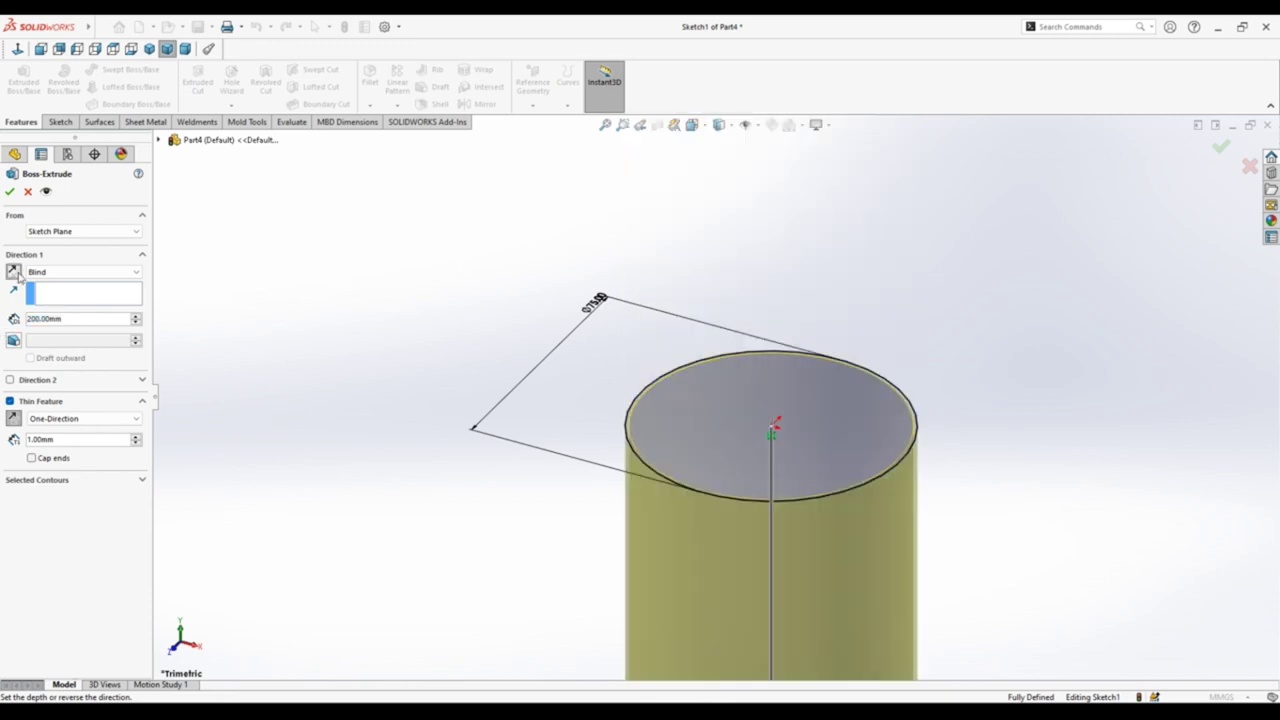
left_click(9, 191)
Step: Save the tube part as 'floor drain pipe' and close its window
key("f")
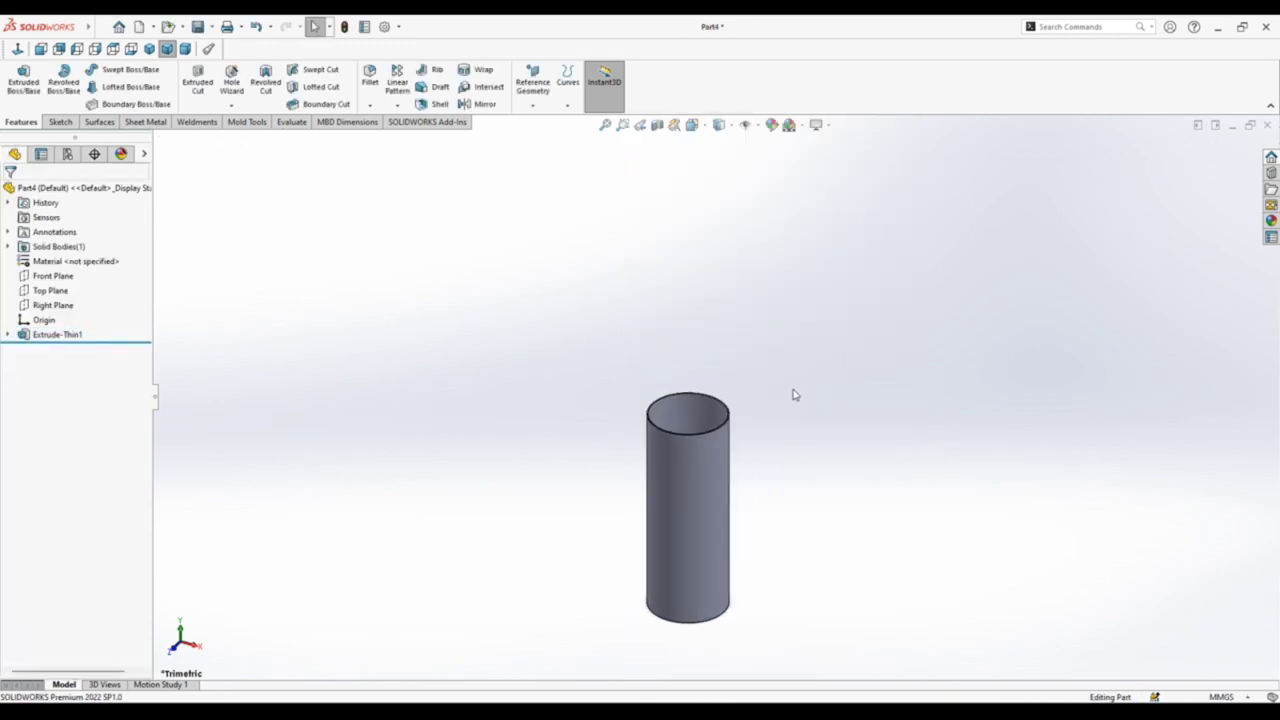
left_click(197, 26)
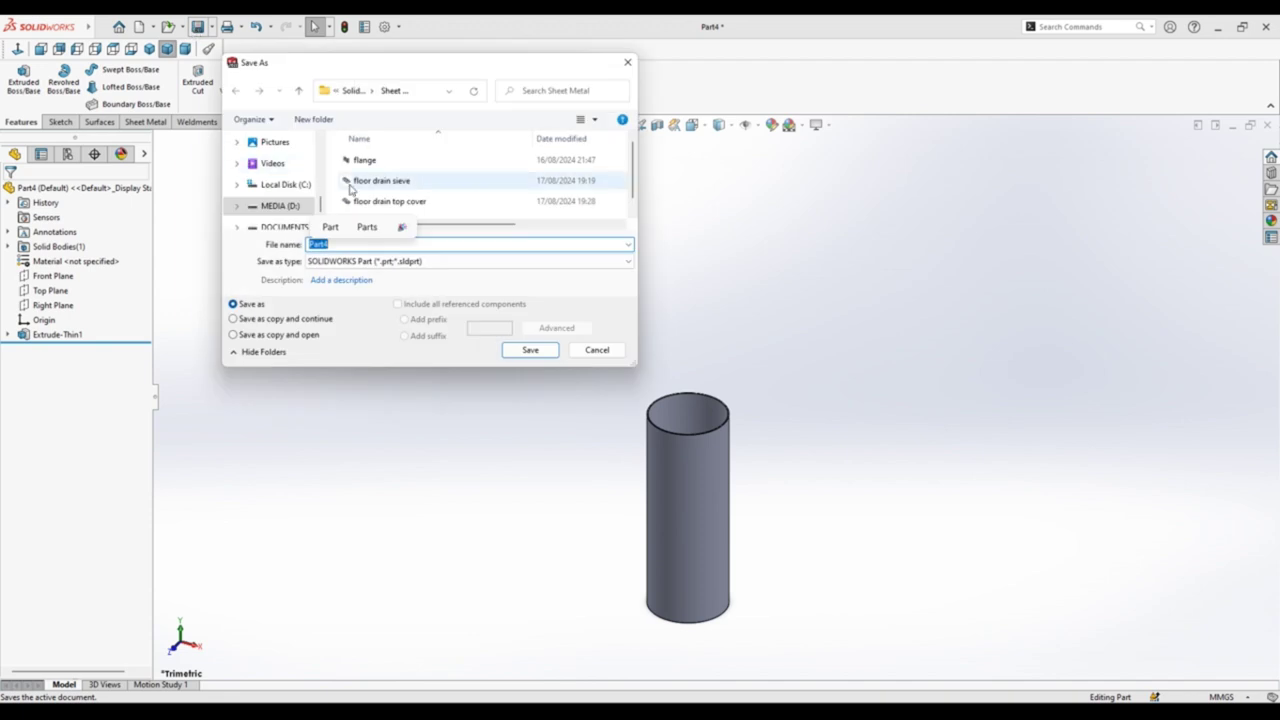
scroll(400, 206, "down", 1)
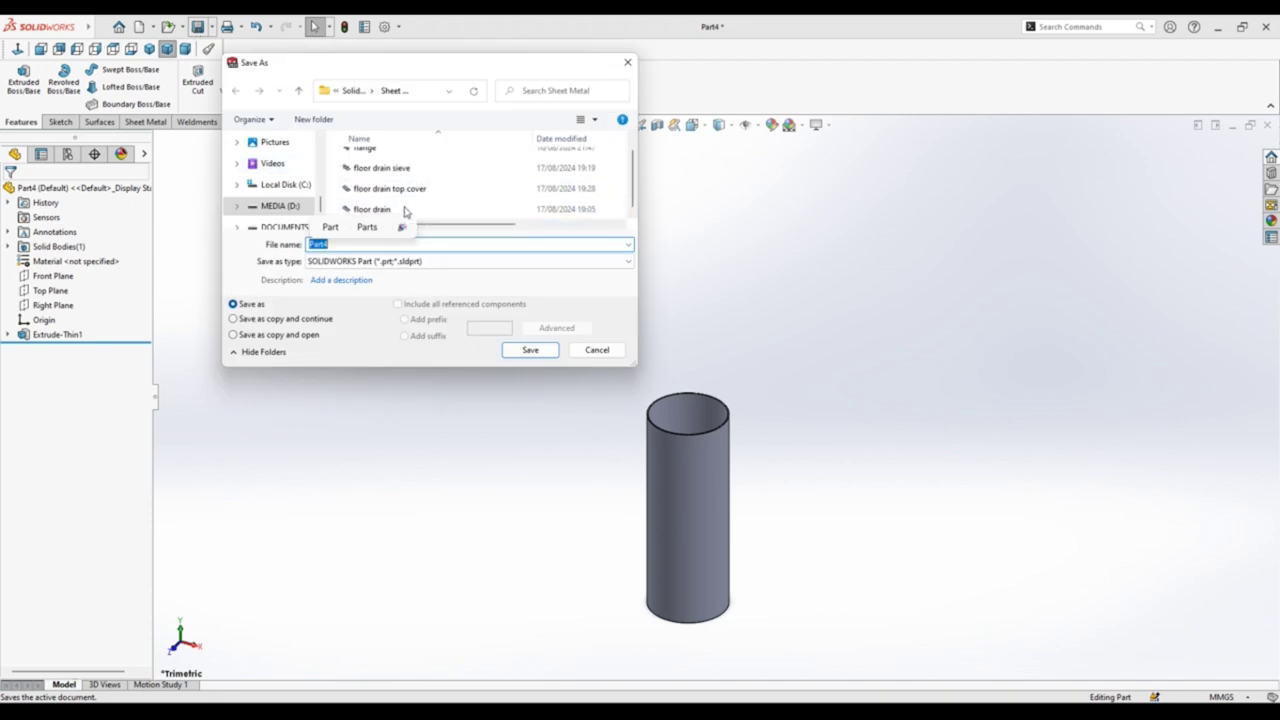
left_click(372, 168)
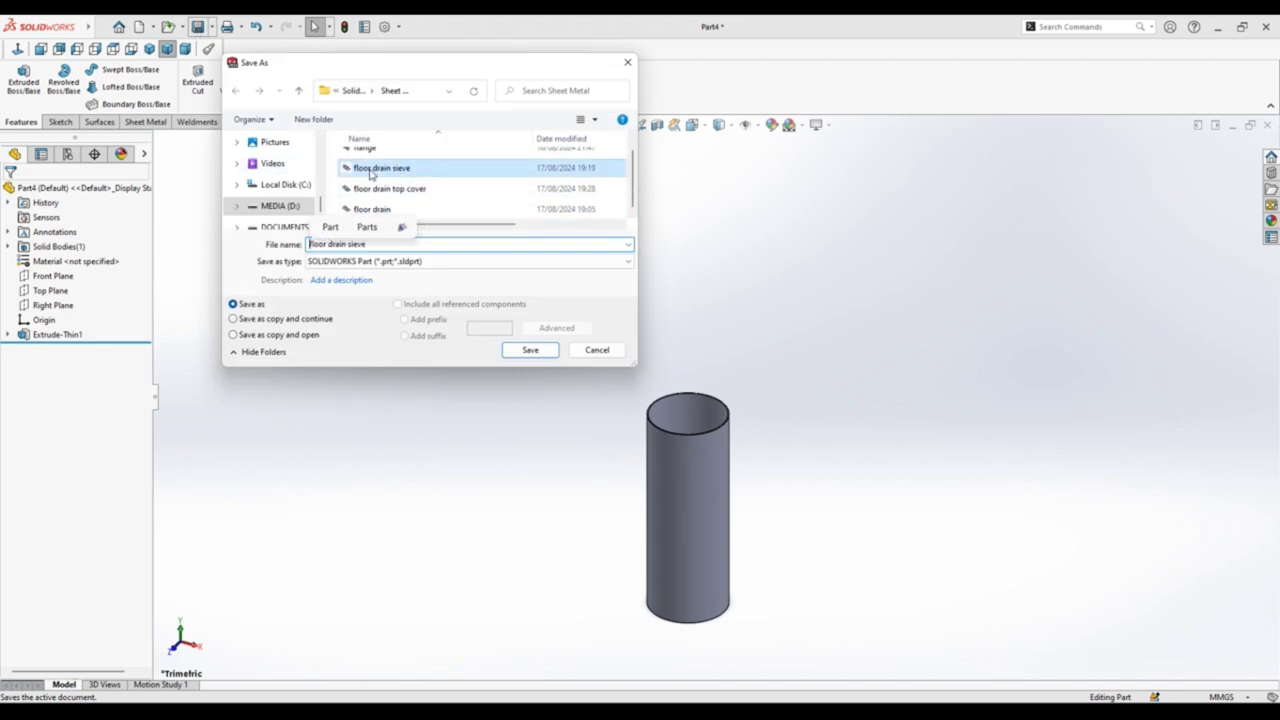
double_click(372, 245)
type("pip")
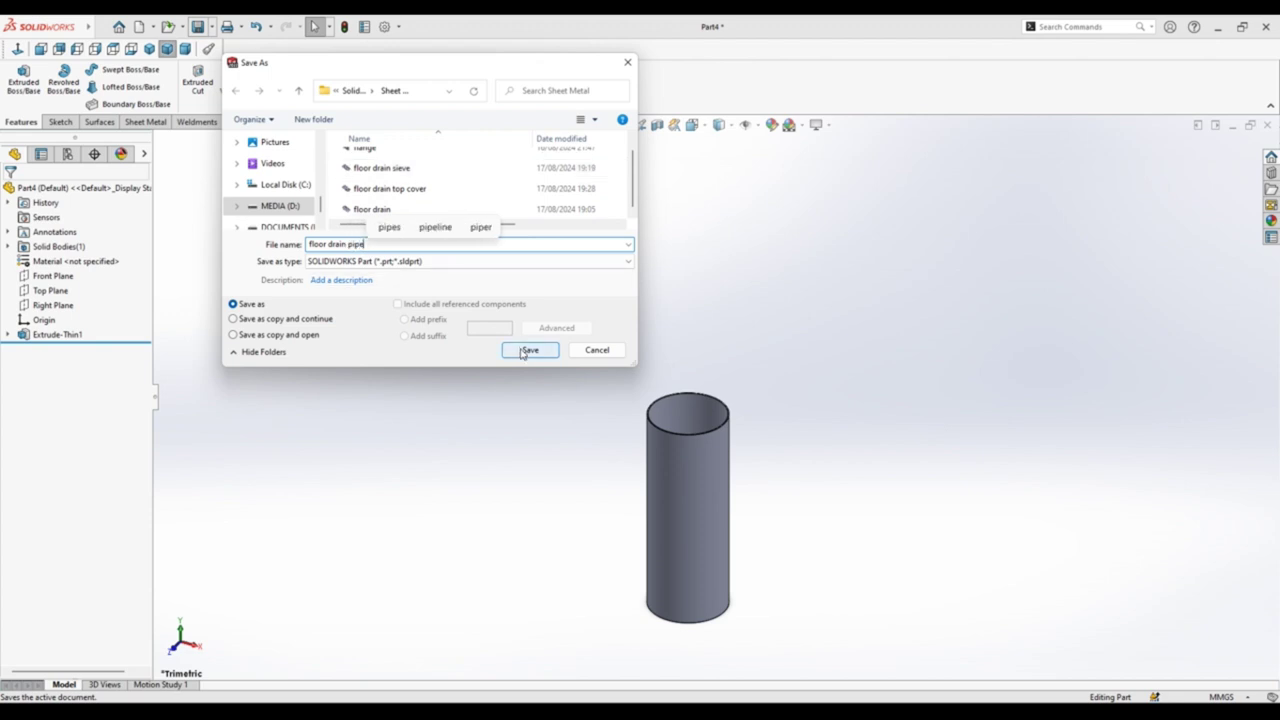
left_click(524, 351)
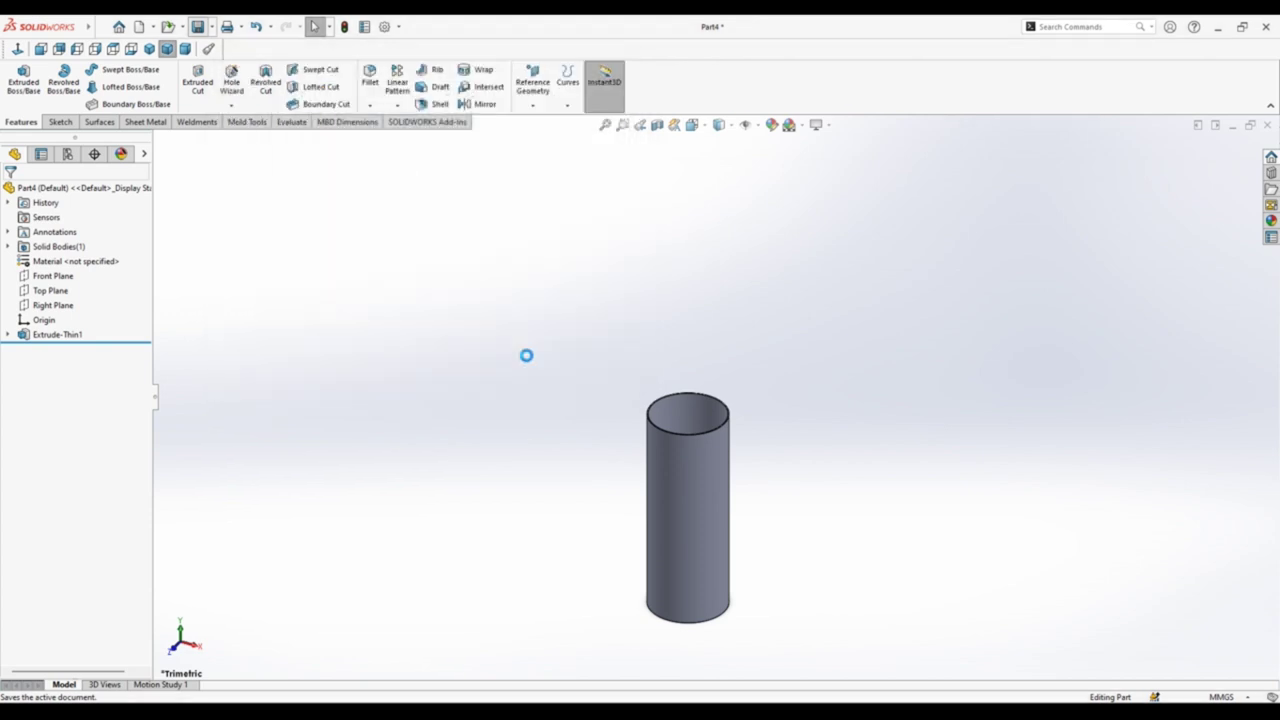
left_click(1267, 128)
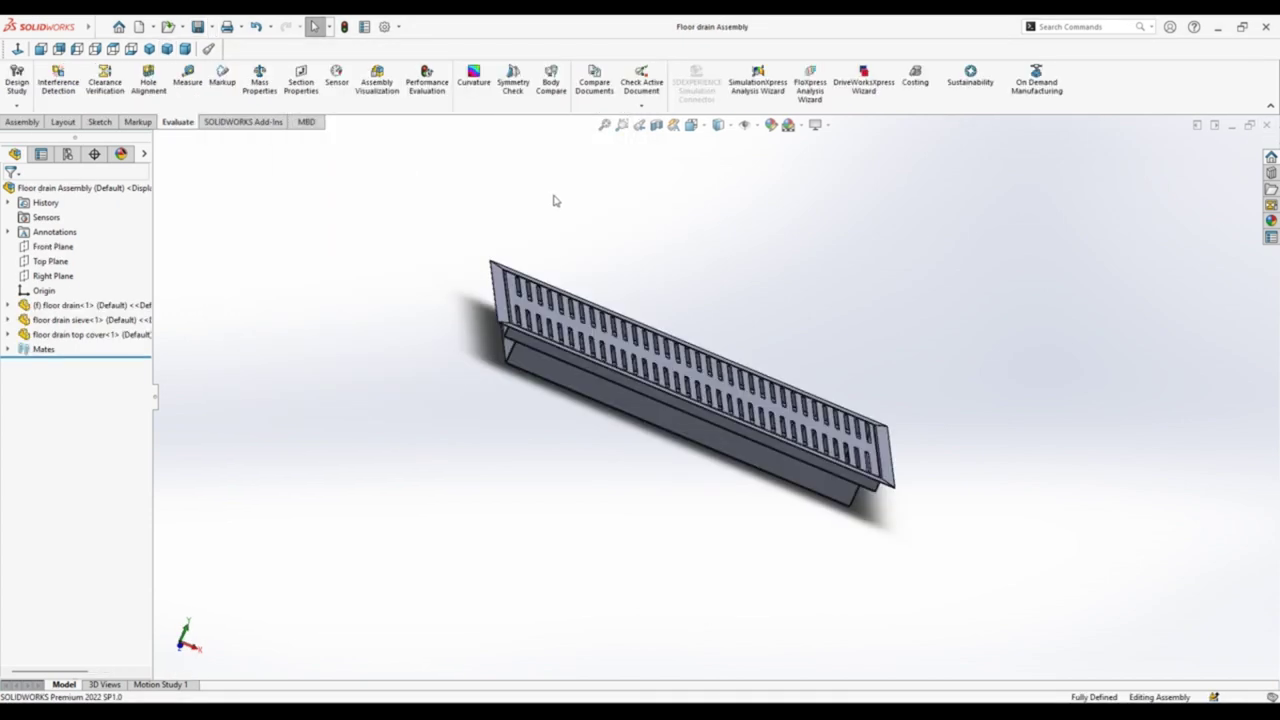
Step: Insert the 'floor drain pipe' part into the assembly, placing it below the drain
left_click(169, 49)
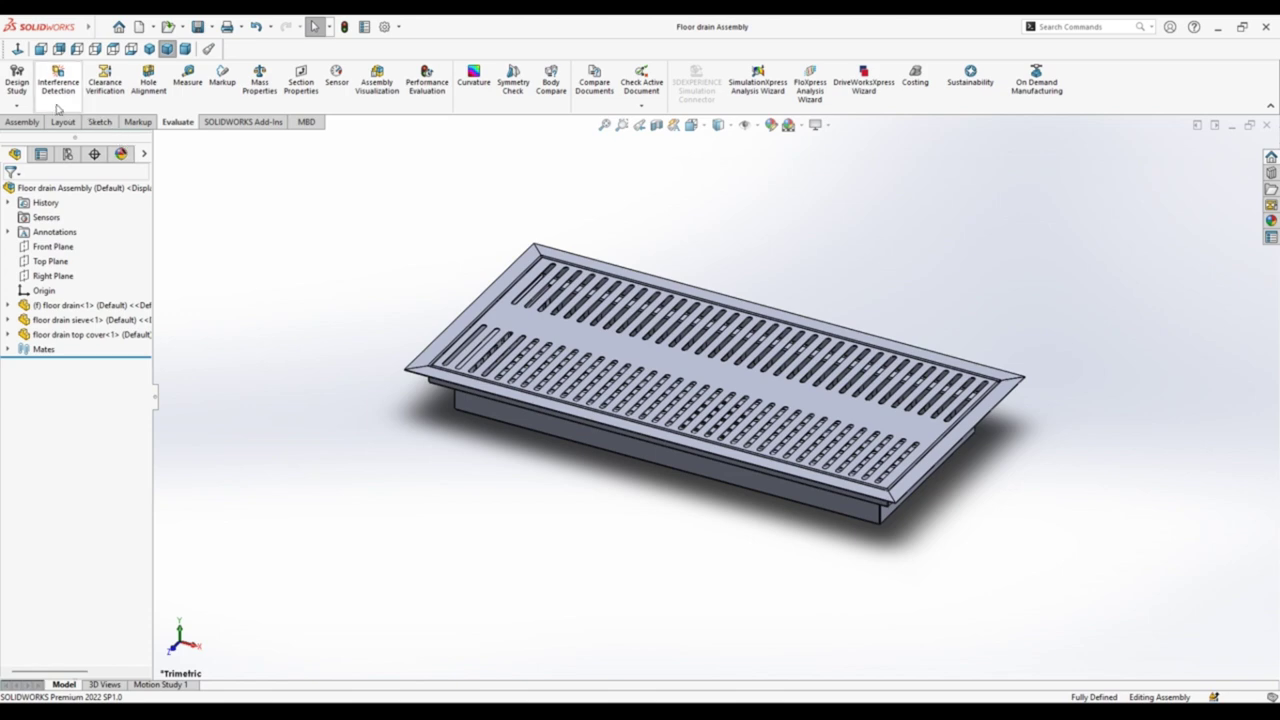
left_click(22, 121)
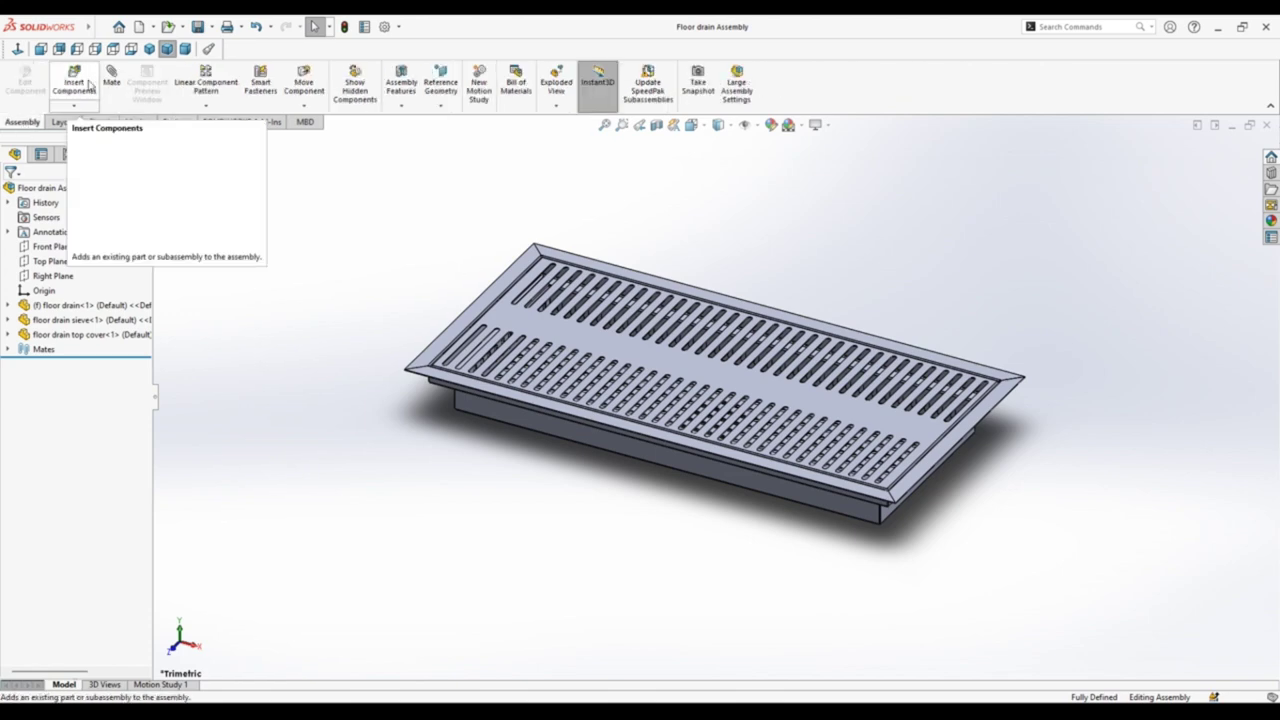
left_click(20, 80)
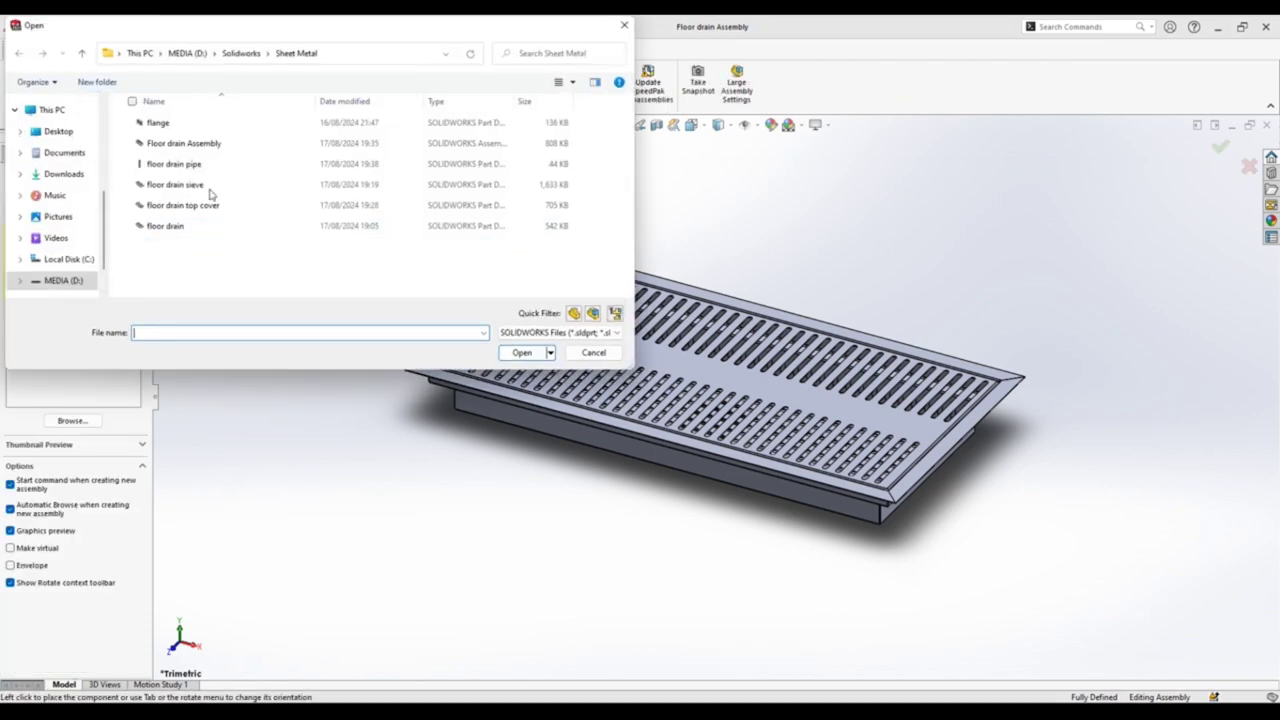
left_click(206, 164)
left_click(516, 355)
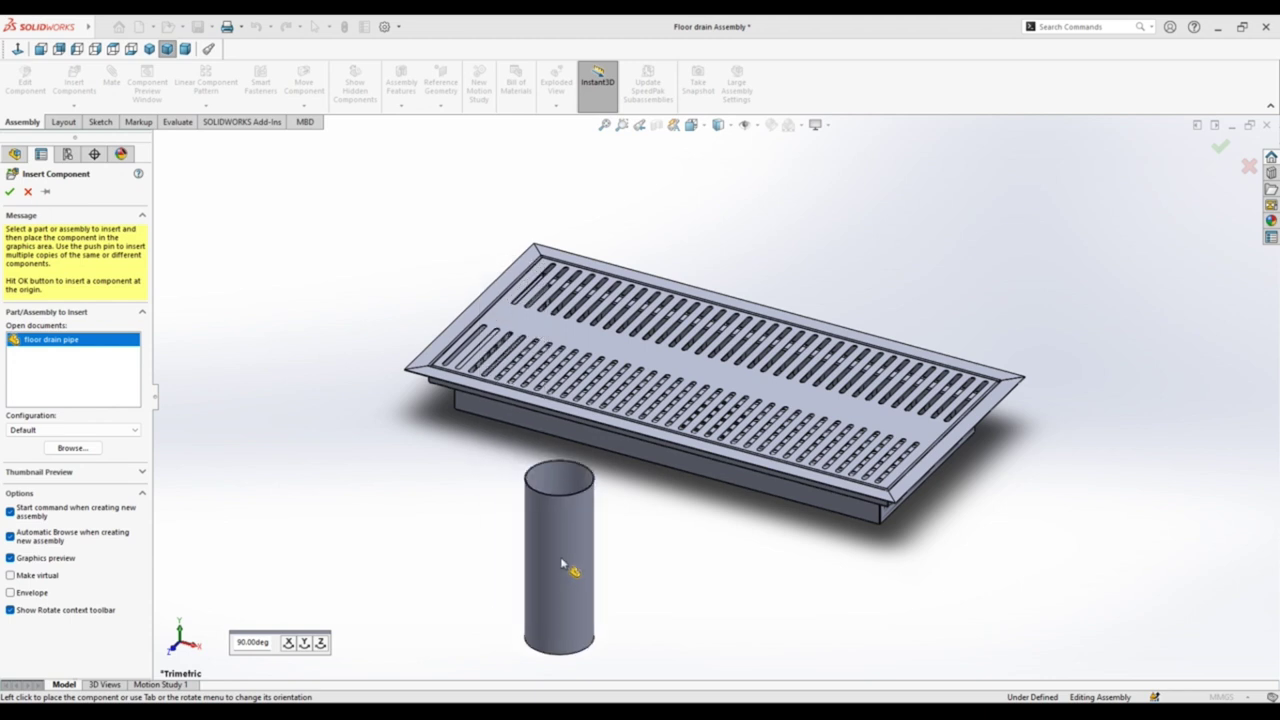
left_click(561, 560)
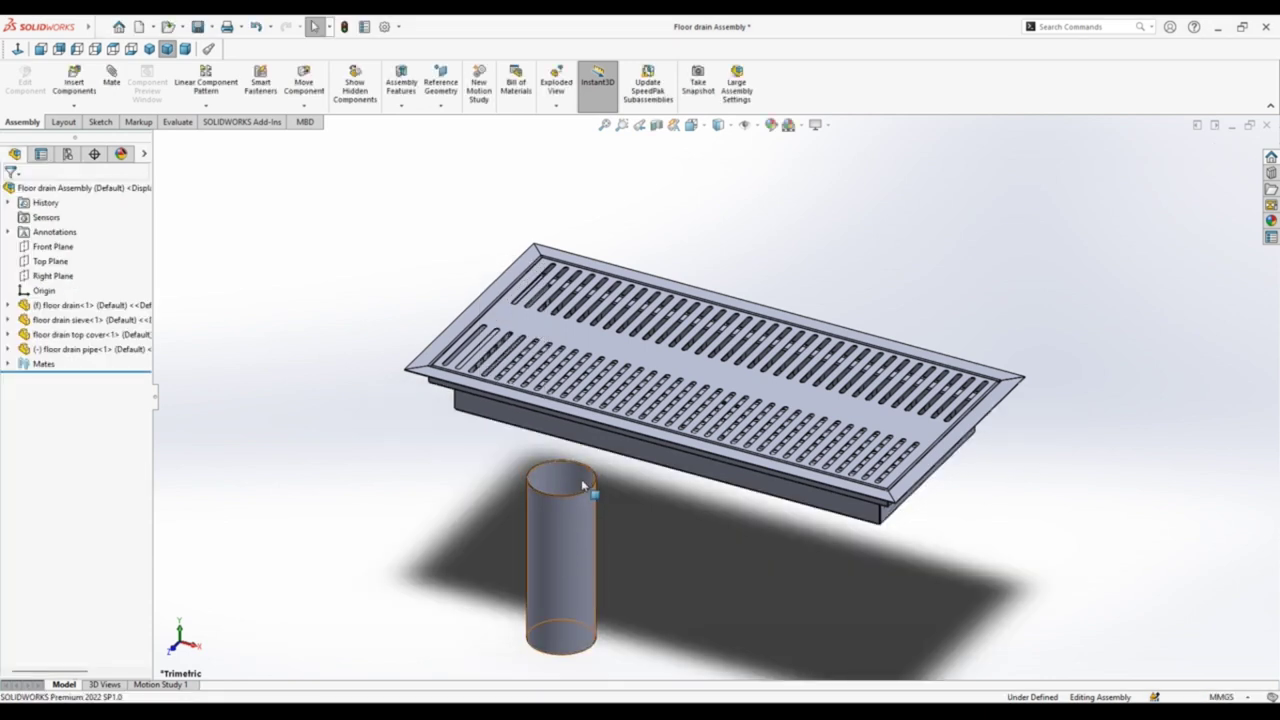
Step: Add a Coincident mate between the pipe's top rim and the drain's bottom face
left_click(114, 80)
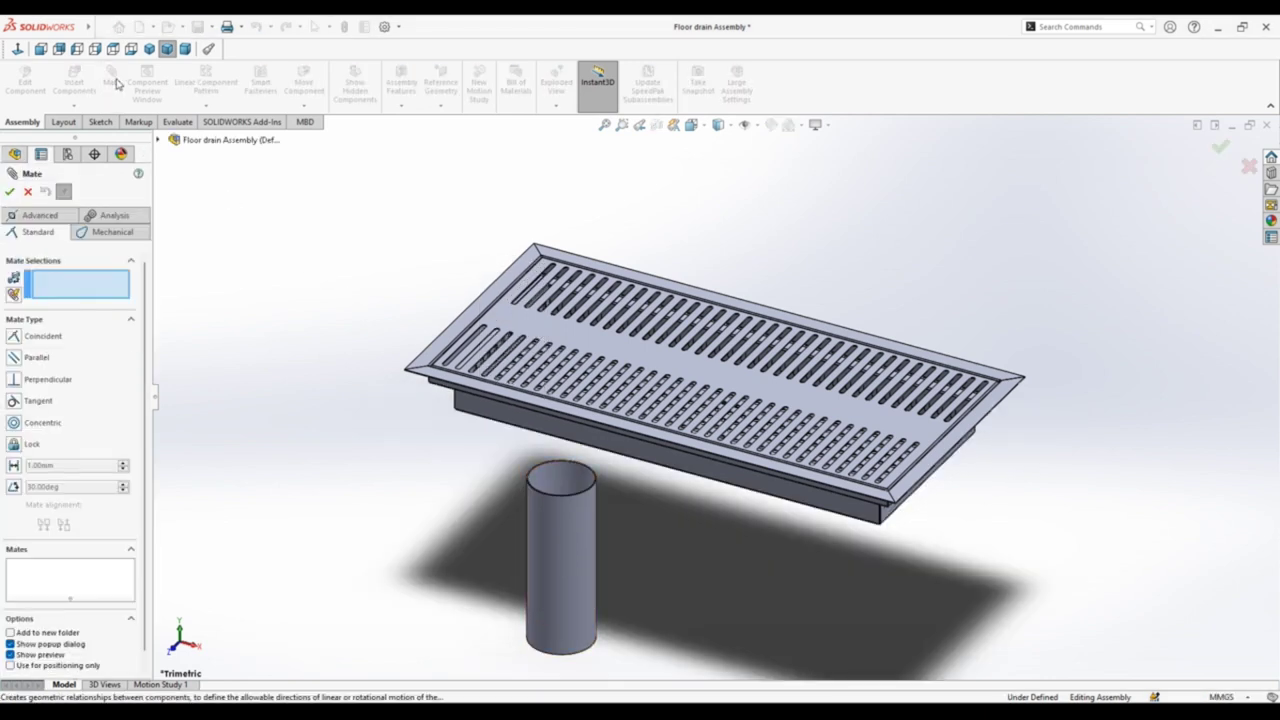
scroll(555, 465, "down", 2)
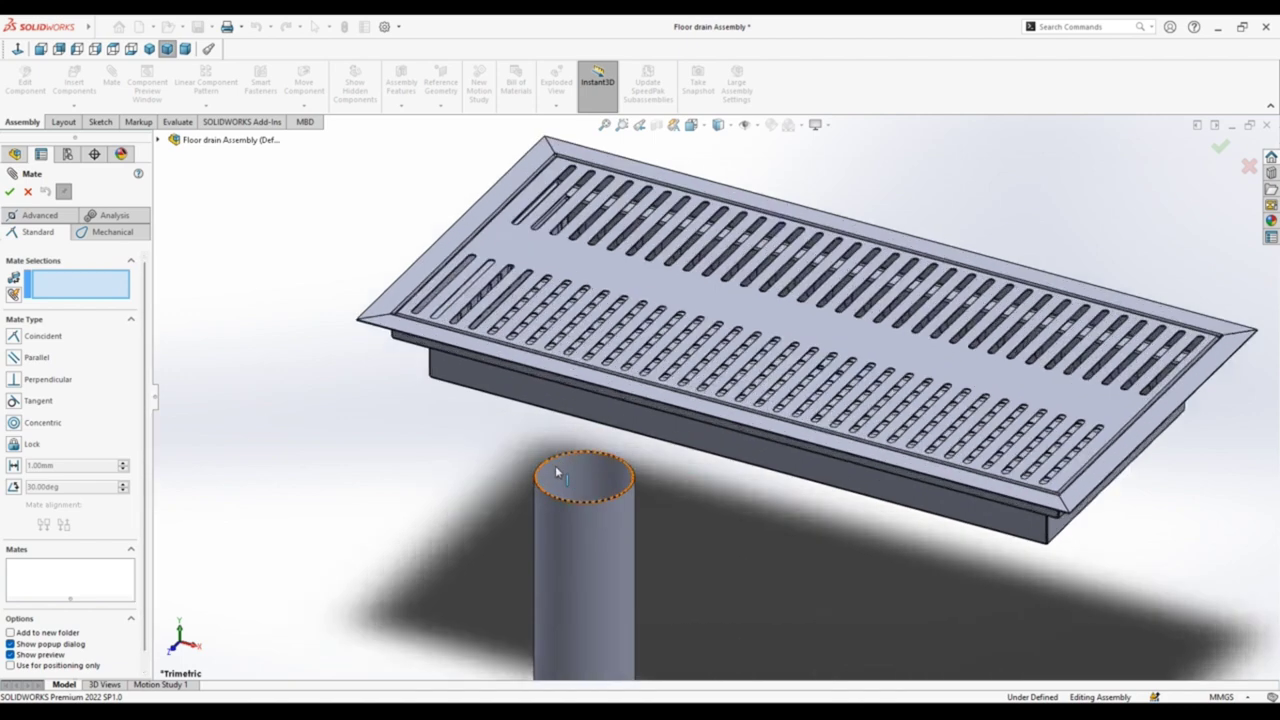
scroll(568, 440, "down", 5)
scroll(570, 470, "down", 2)
left_click(571, 473)
scroll(486, 389, "up", 5)
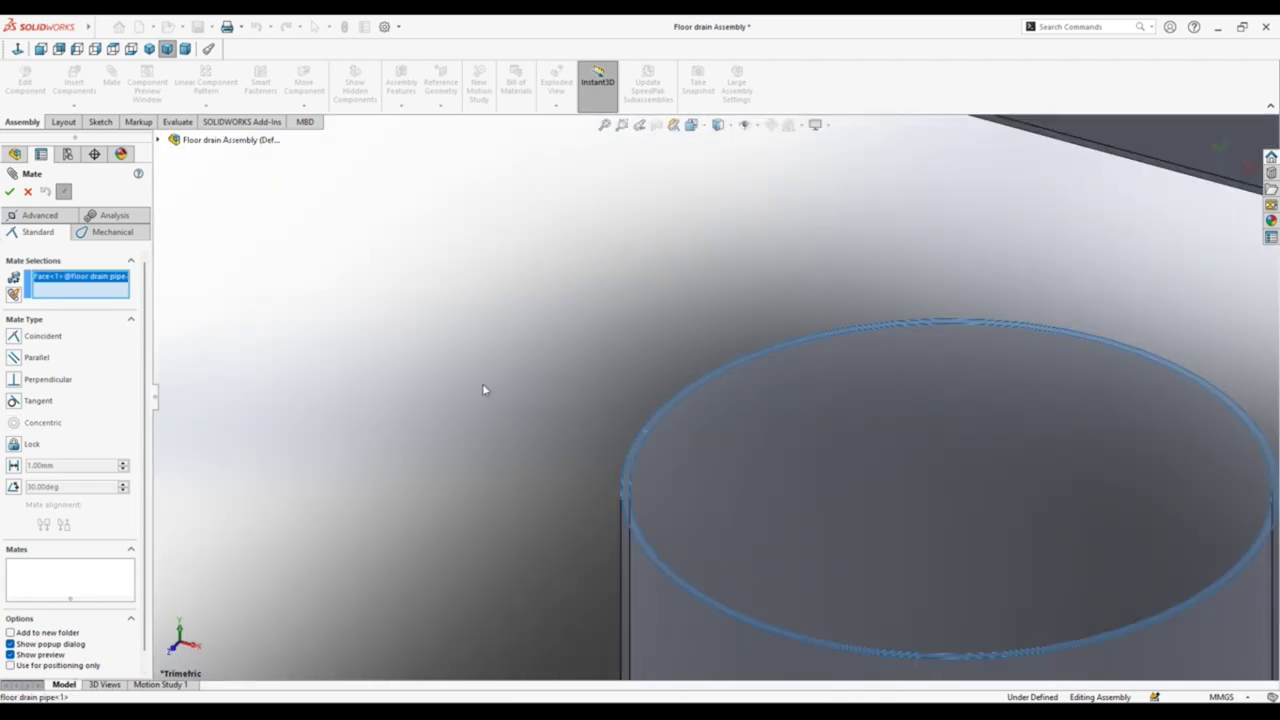
scroll(523, 403, "up", 5)
middle_click_drag(523, 403, 551, 260)
left_click(619, 471)
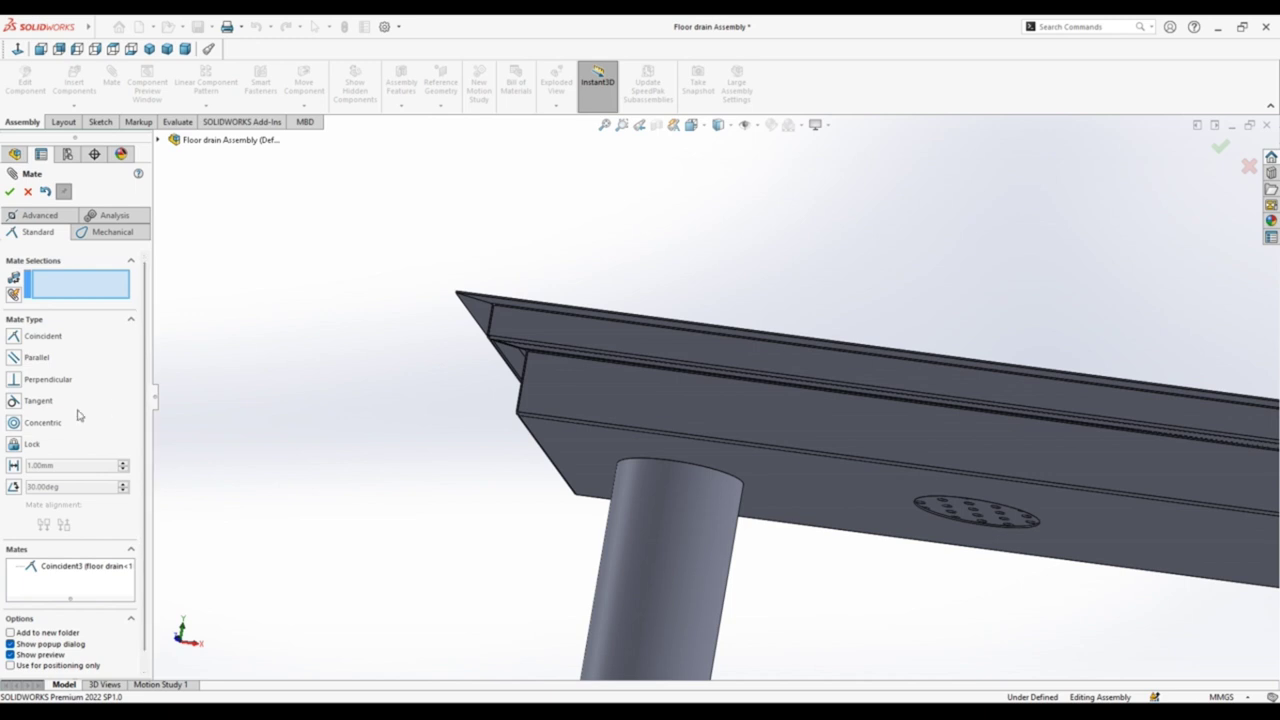
Step: Add a Concentric mate centring the pipe on the drain's circular outlet
left_click(13, 424)
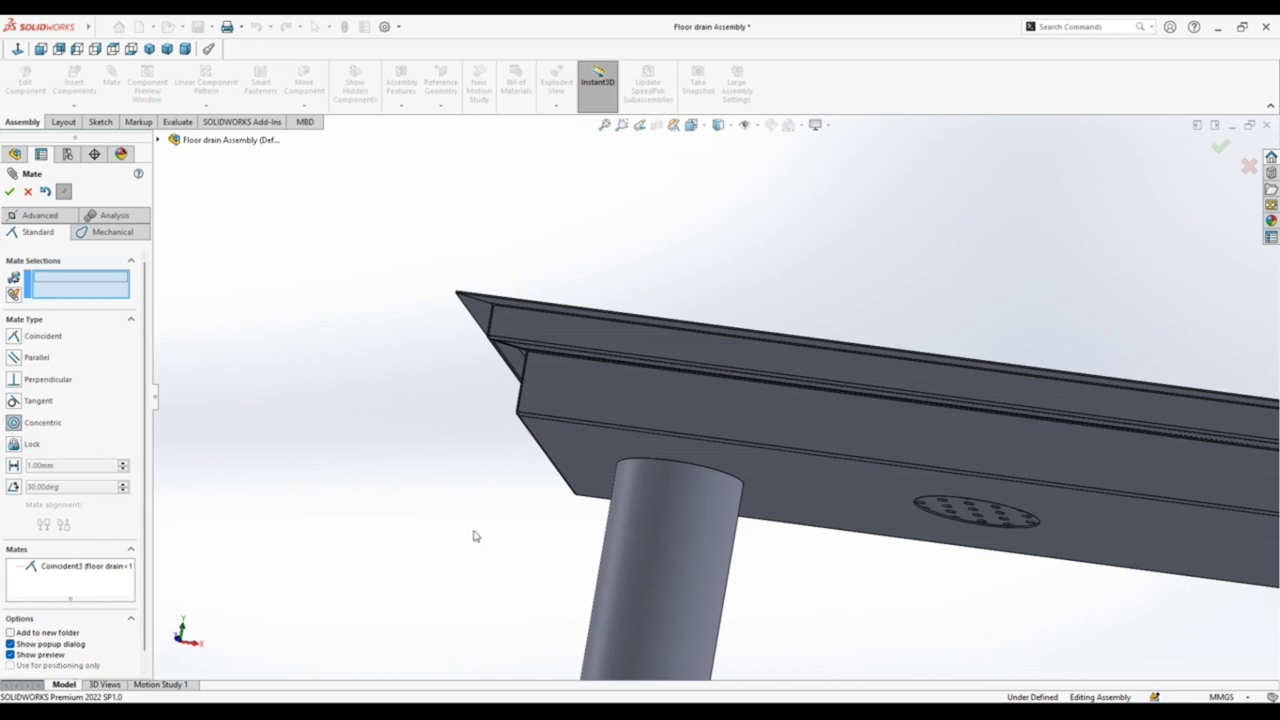
left_click(662, 599)
scroll(808, 605, "down", 3)
scroll(877, 453, "down", 3)
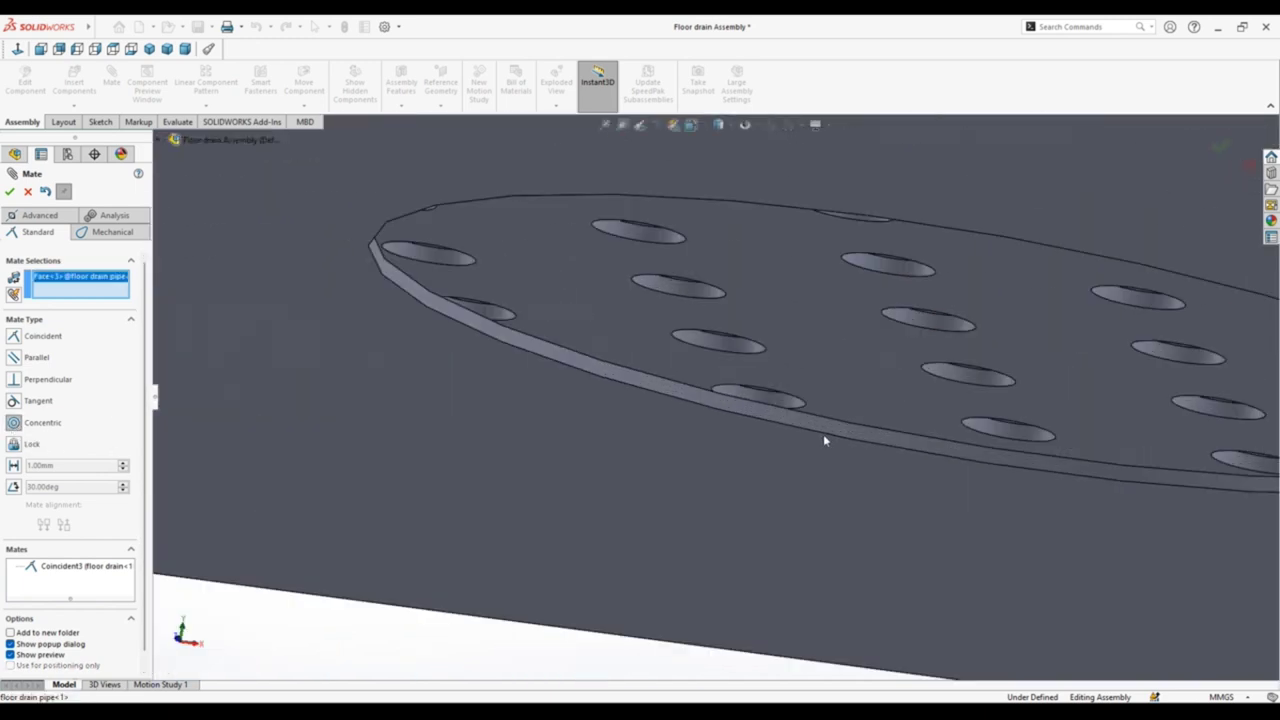
scroll(826, 432, "down", 2)
left_click(828, 423)
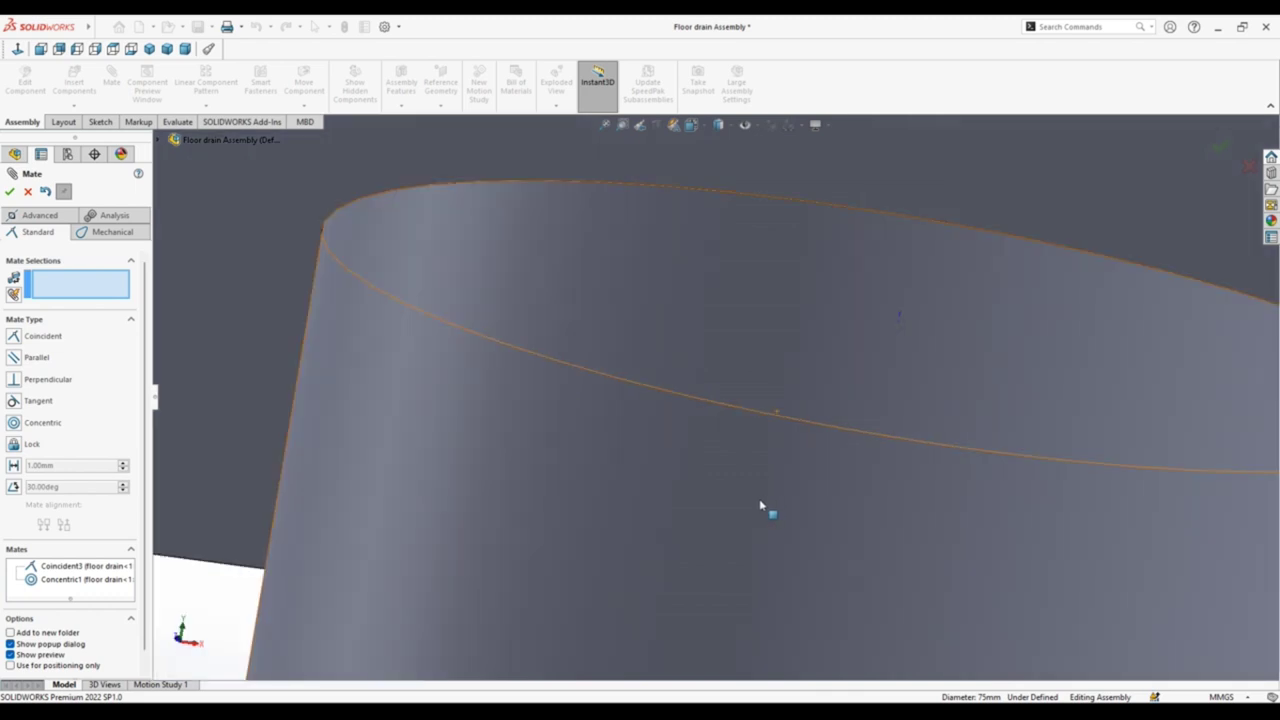
Step: Accept the mates and view the completed four-part assembly in Trimetric
key("f")
left_click(167, 48)
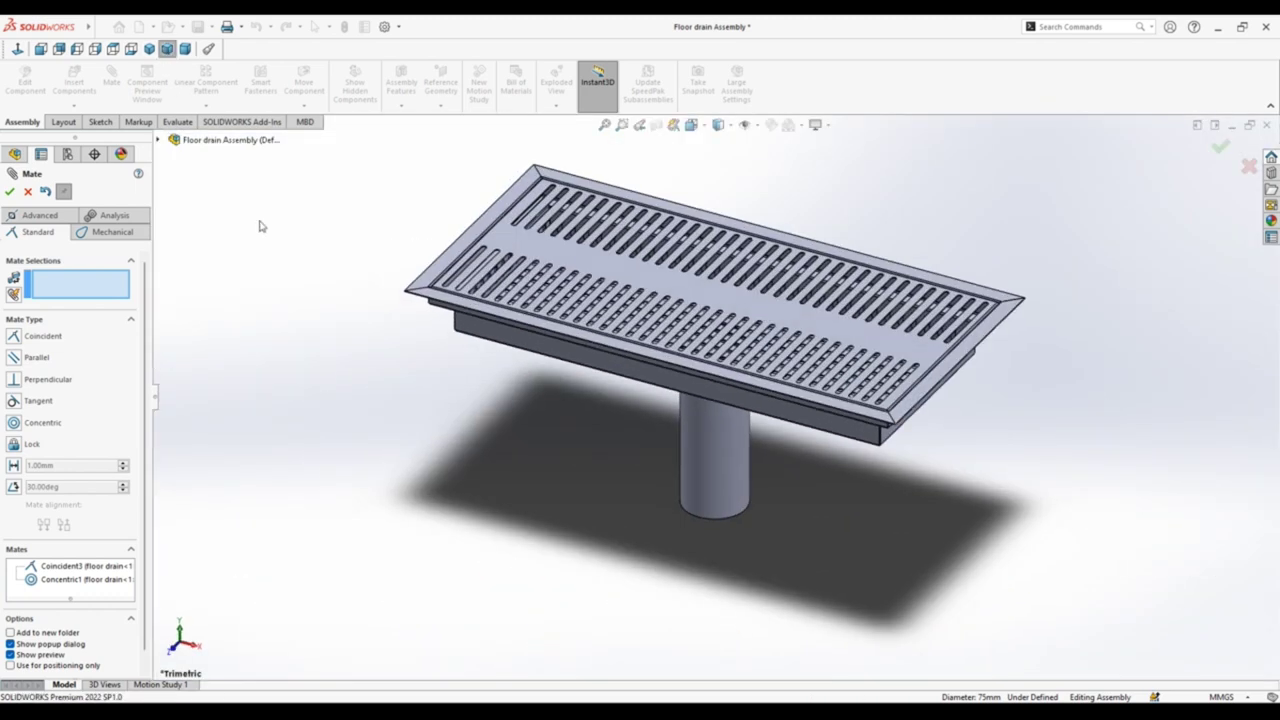
left_click(9, 191)
mouse_move(386, 420)
middle_mouse_down()
mouse_move(594, 206)
mouse_move(571, 280)
mouse_move(409, 366)
mouse_move(394, 507)
middle_mouse_up()
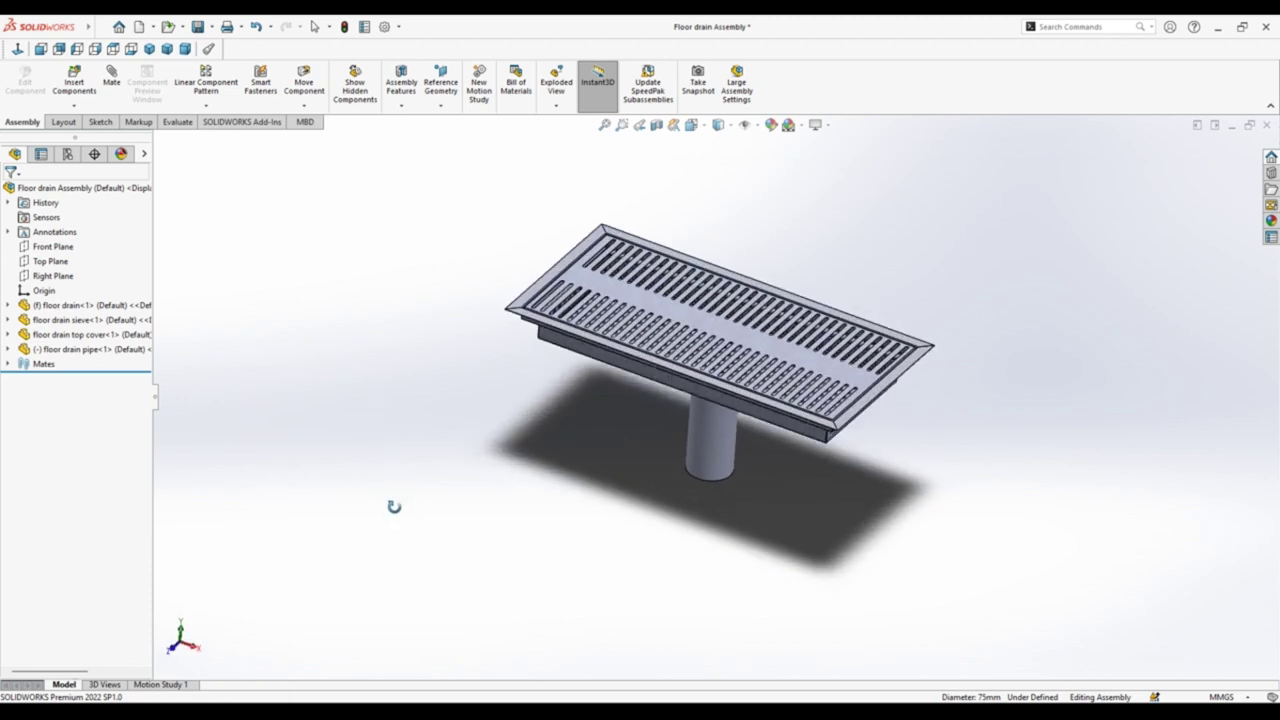
left_click(167, 48)
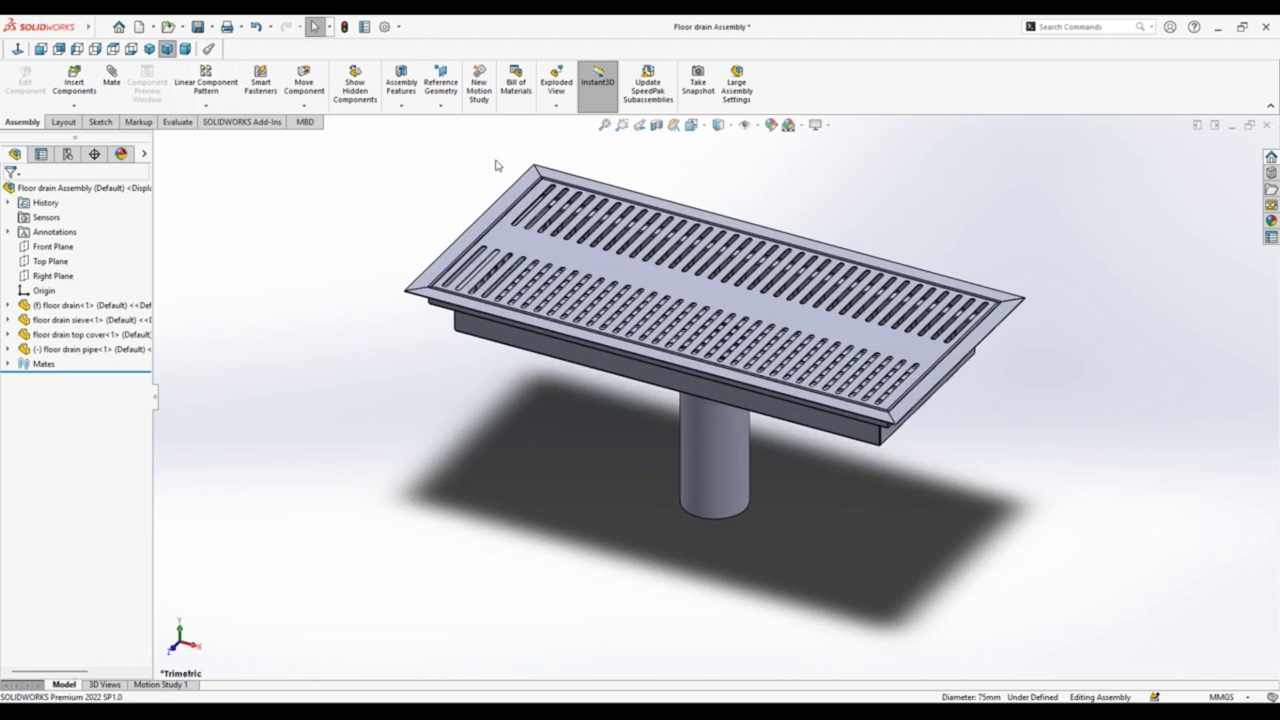